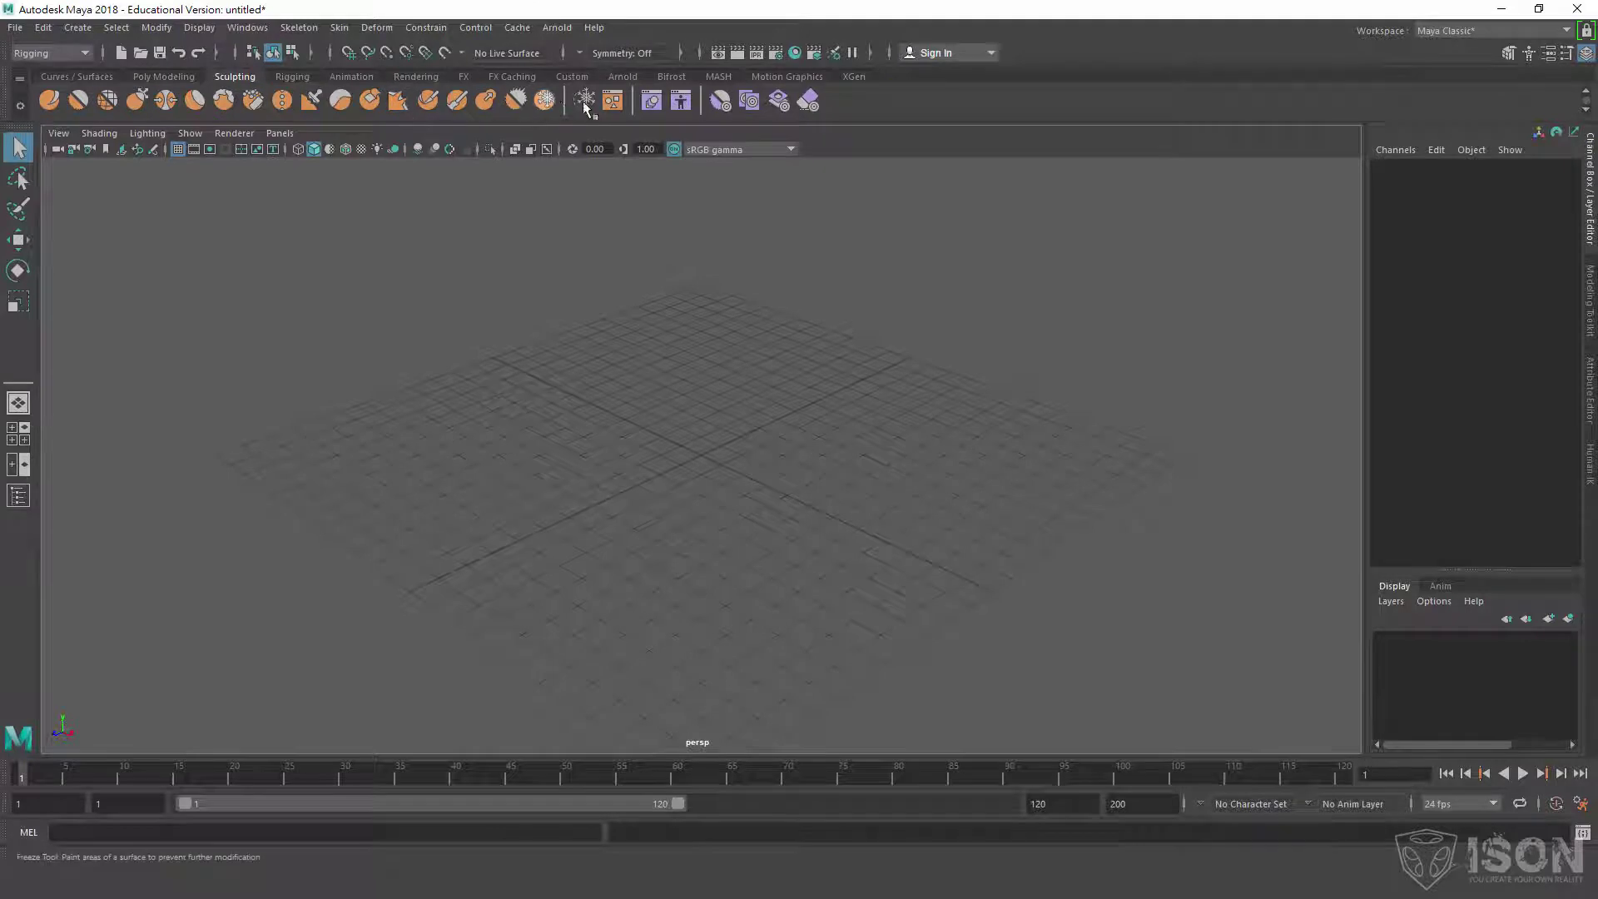
Browse the Bipeds and Animals sculpting base meshes in the Content Browser, and show the Rigging shelf.
click(611, 103)
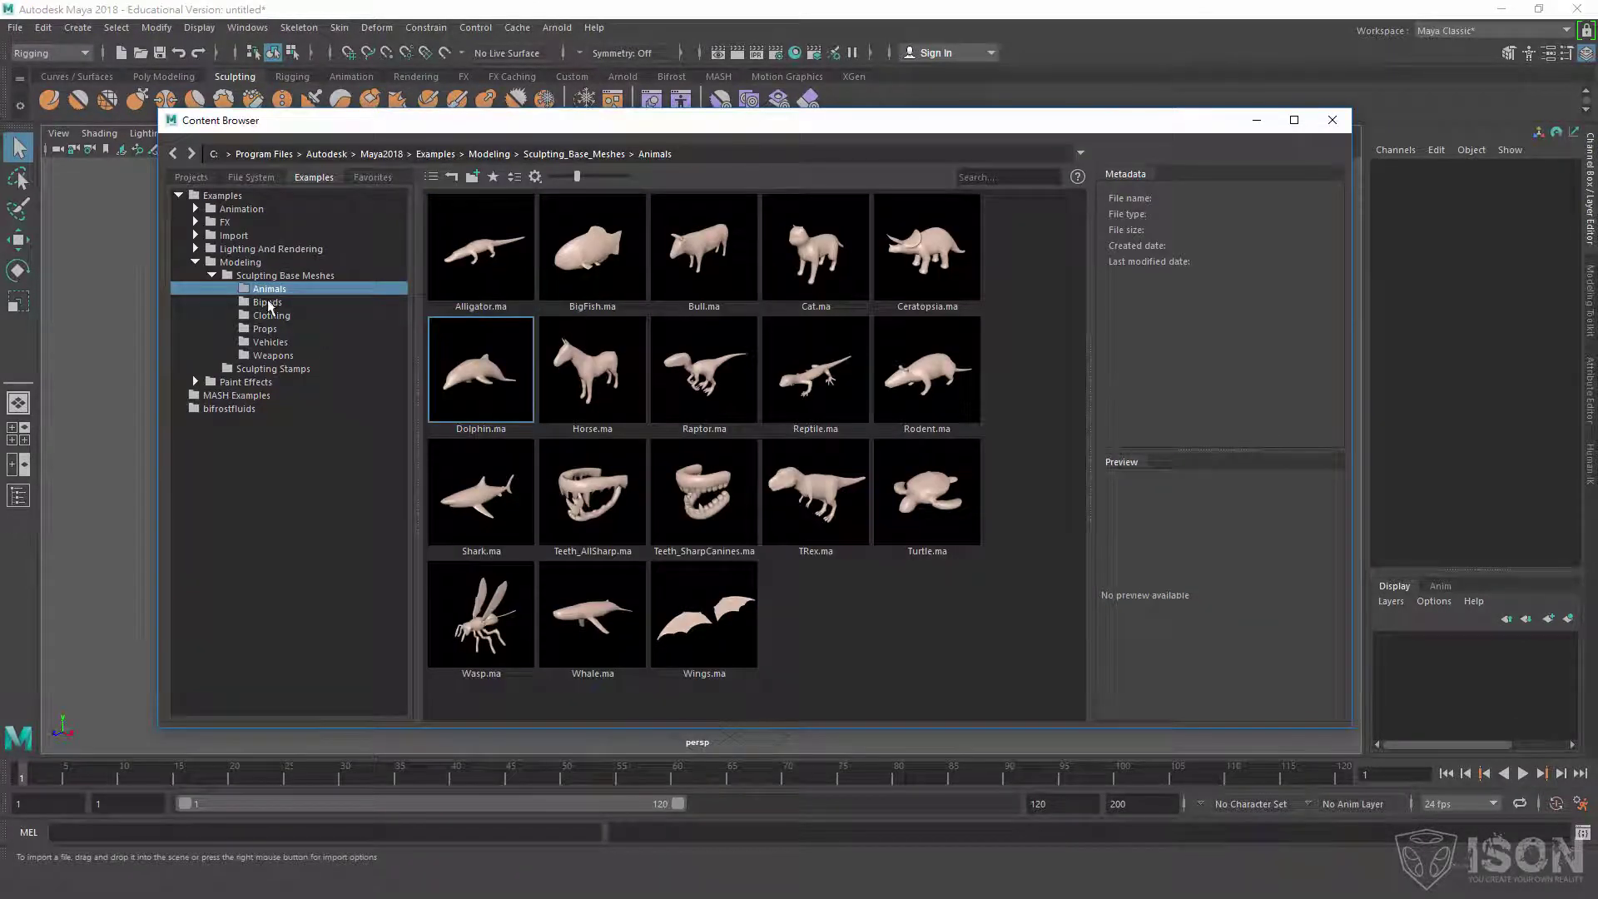
click(268, 303)
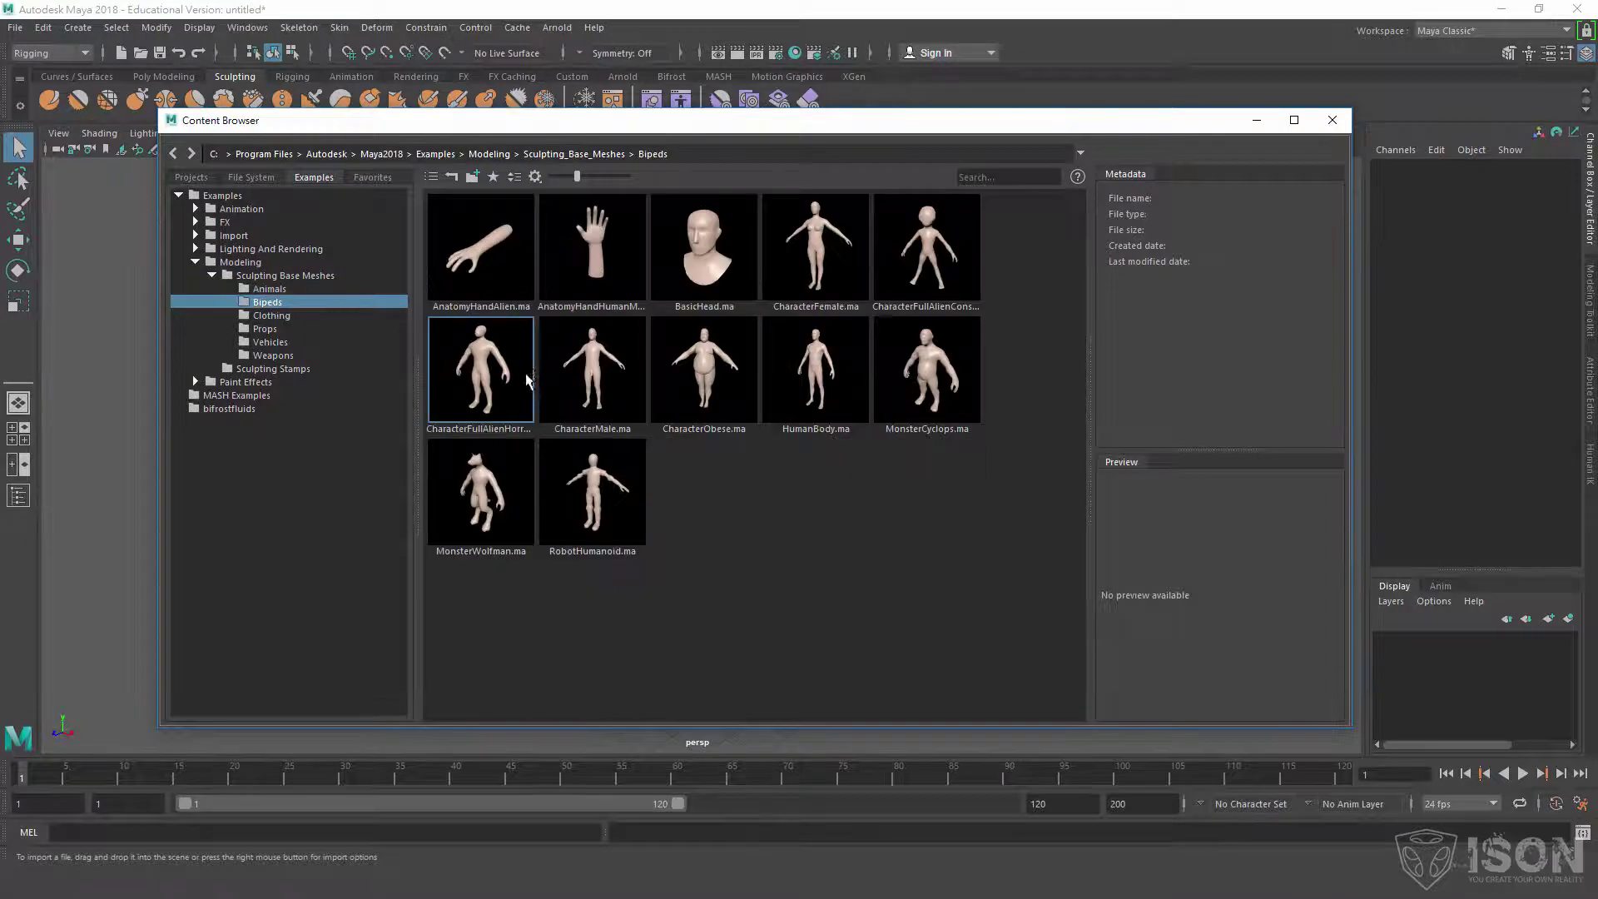
click(268, 290)
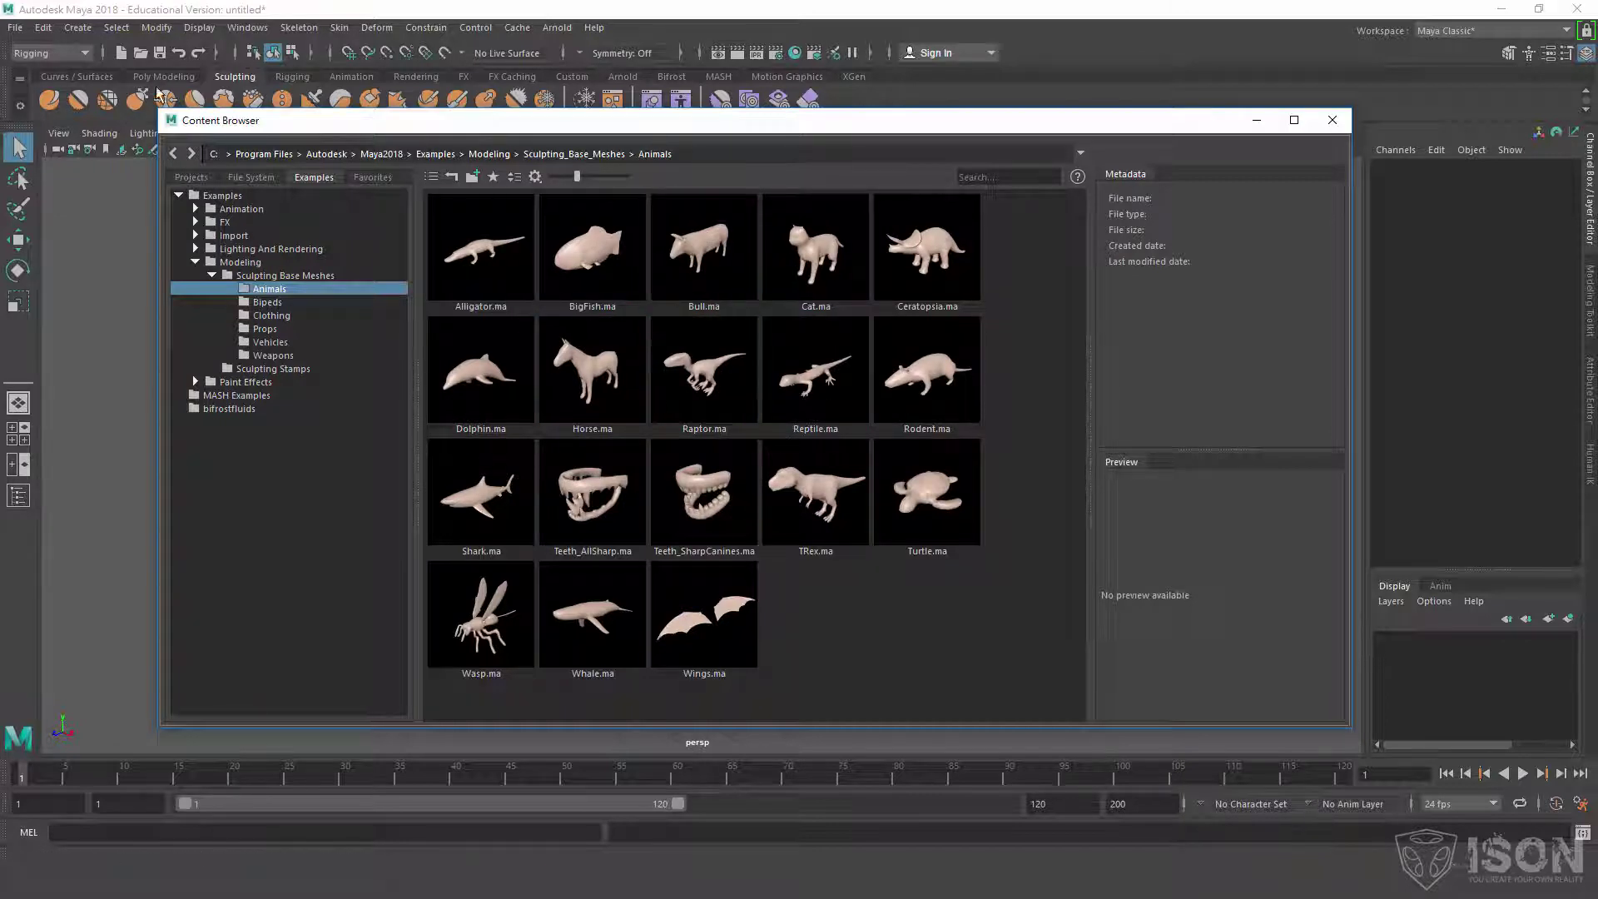
click(292, 77)
drag(305, 125, 302, 174)
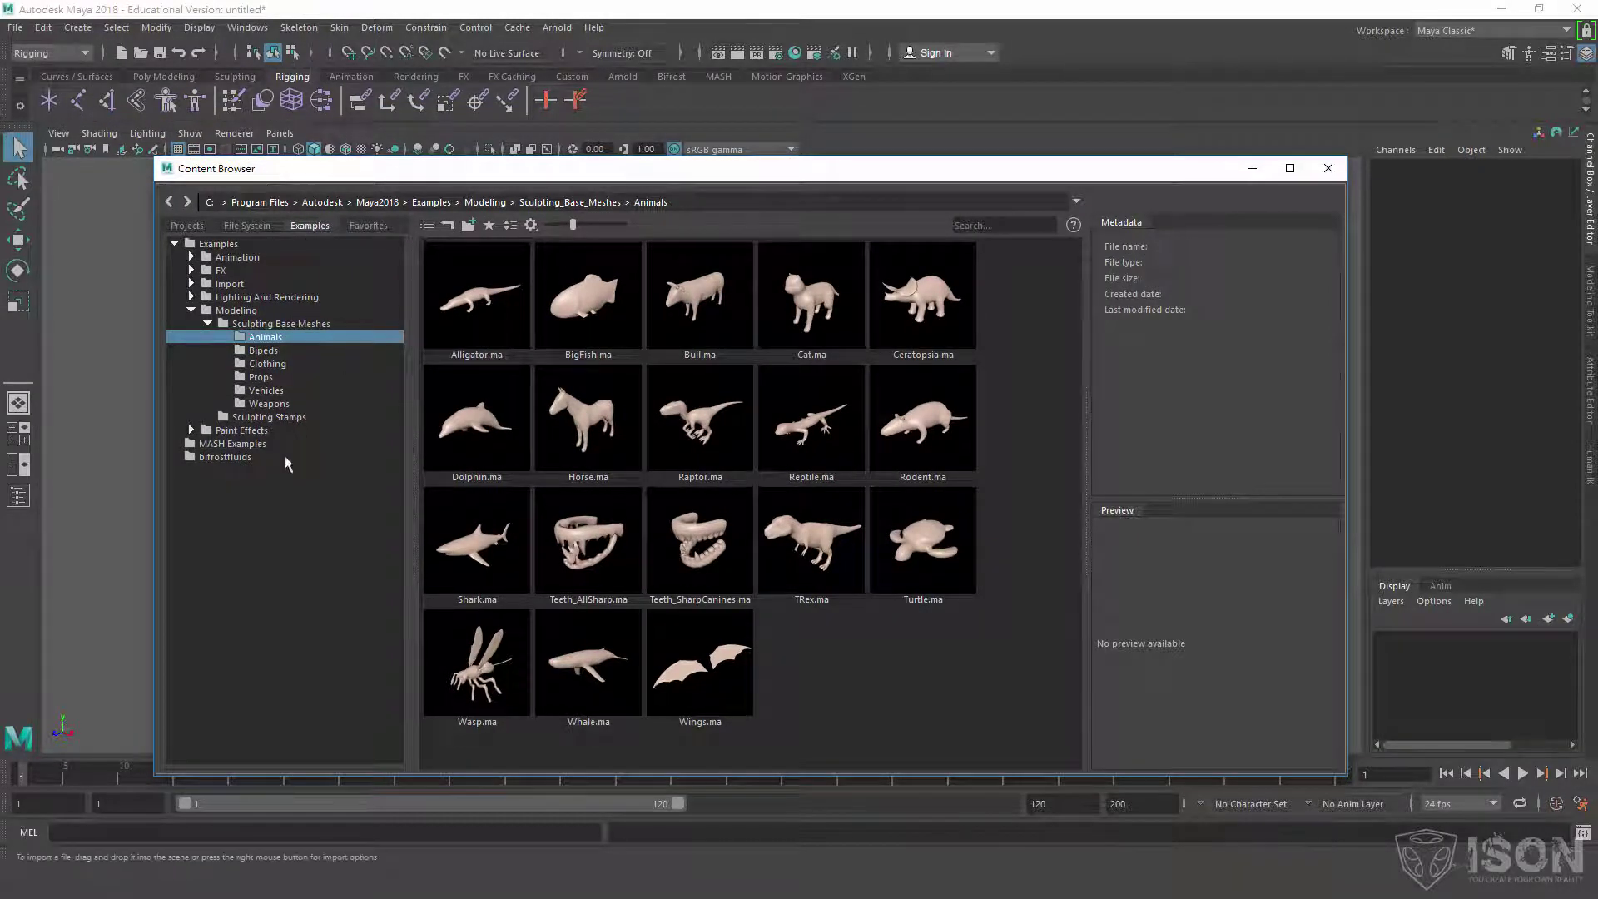
Import the full alien horror-style character from the Bipeds example meshes and select its mesh.
click(263, 350)
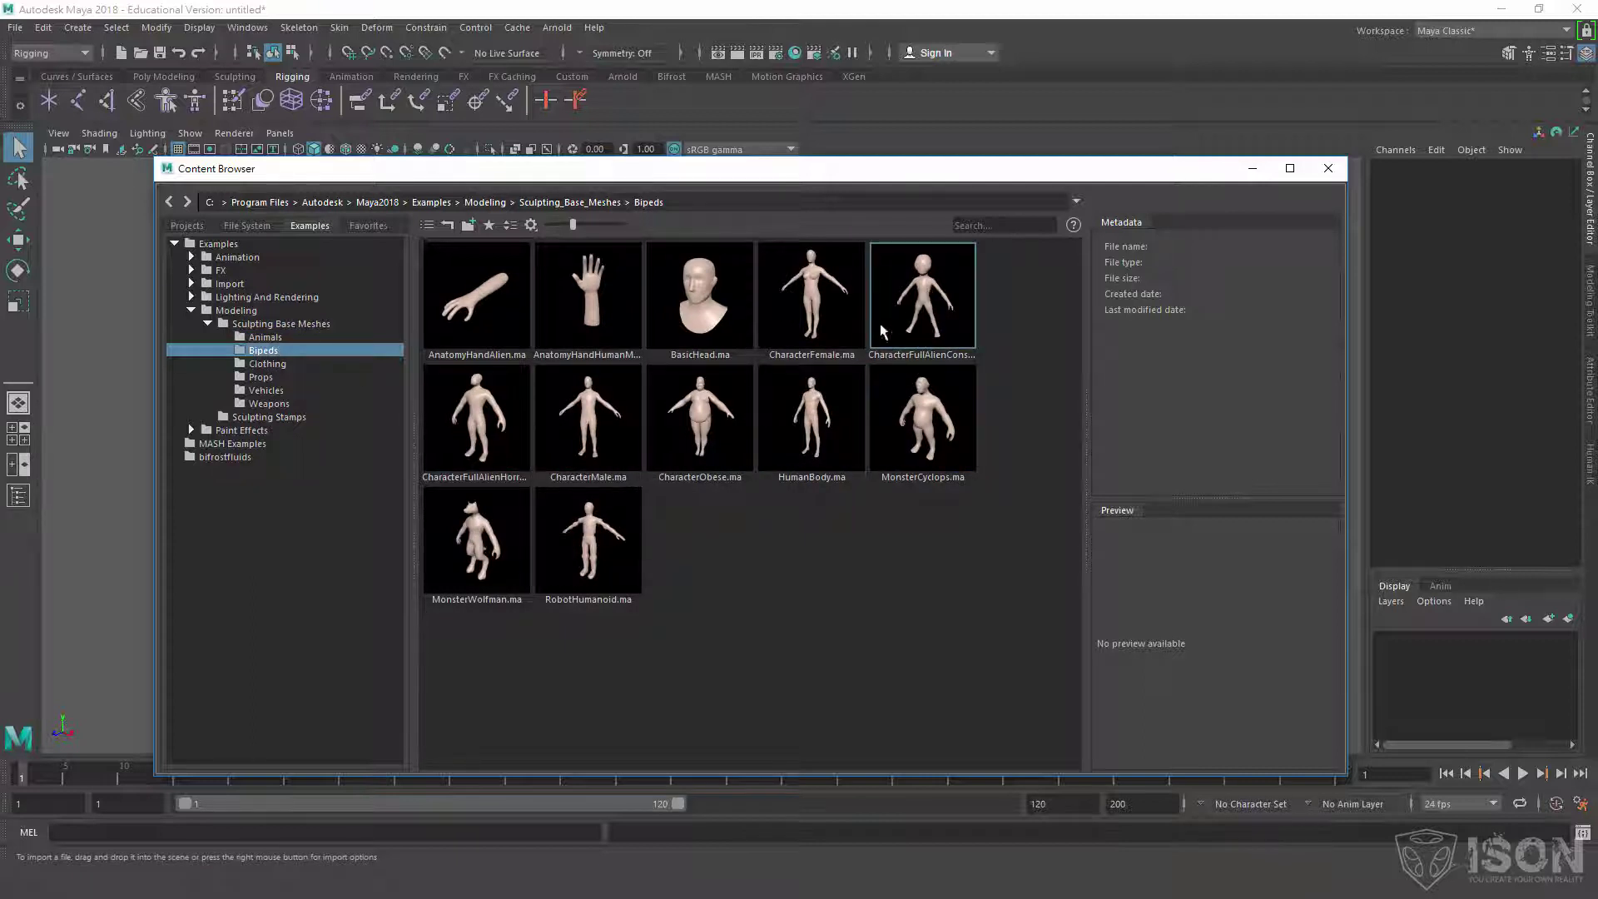
double_click(494, 425)
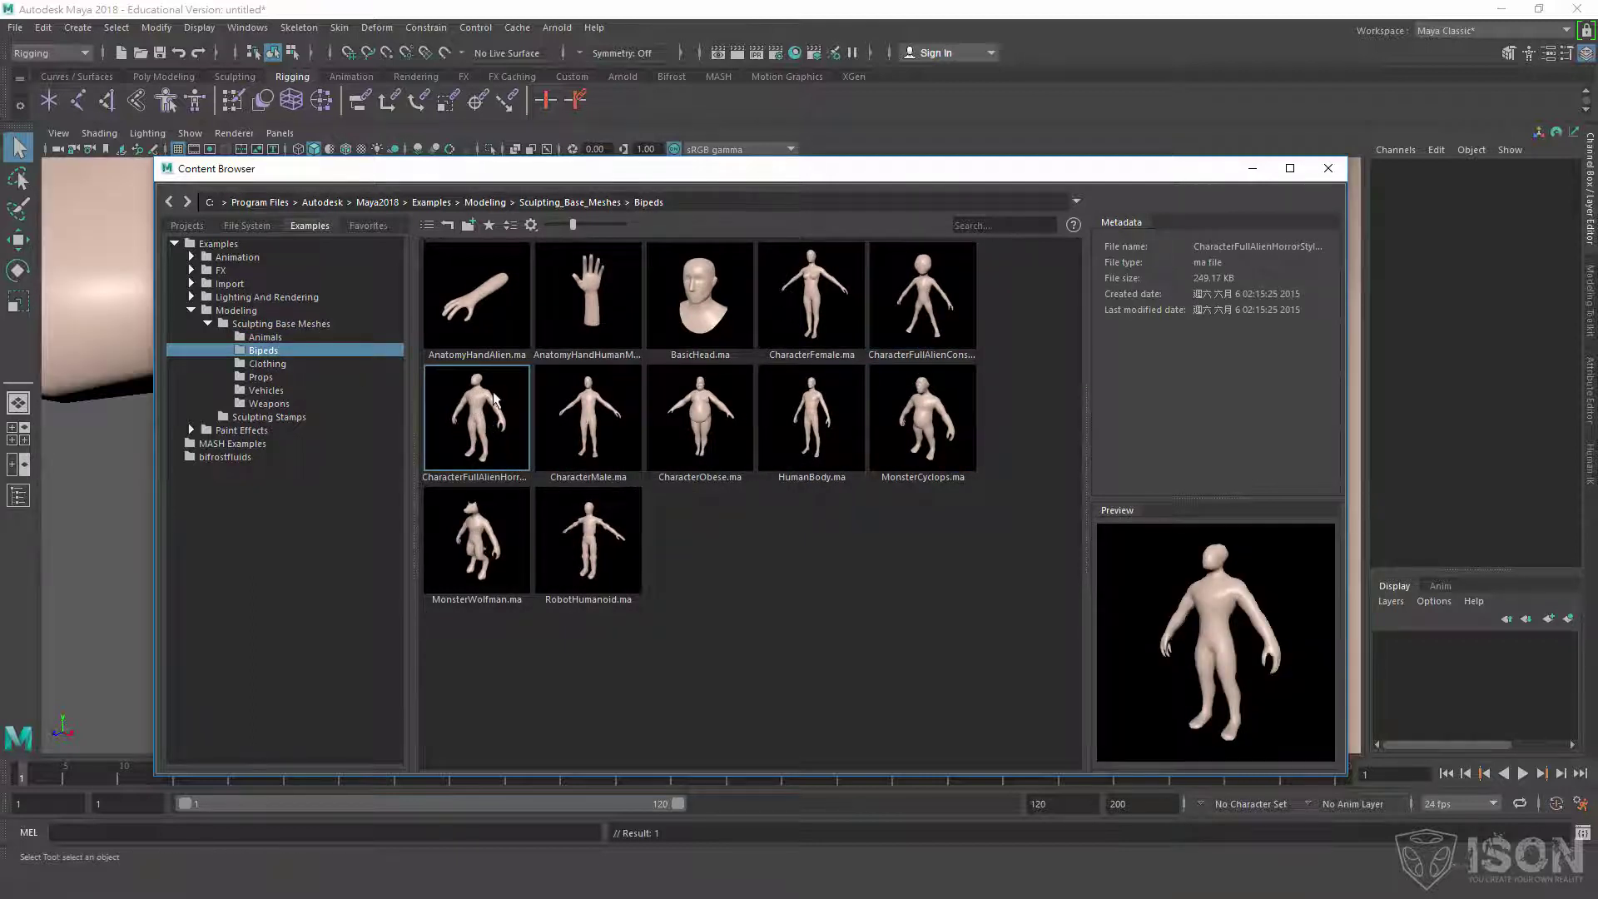
click(1329, 168)
key(f)
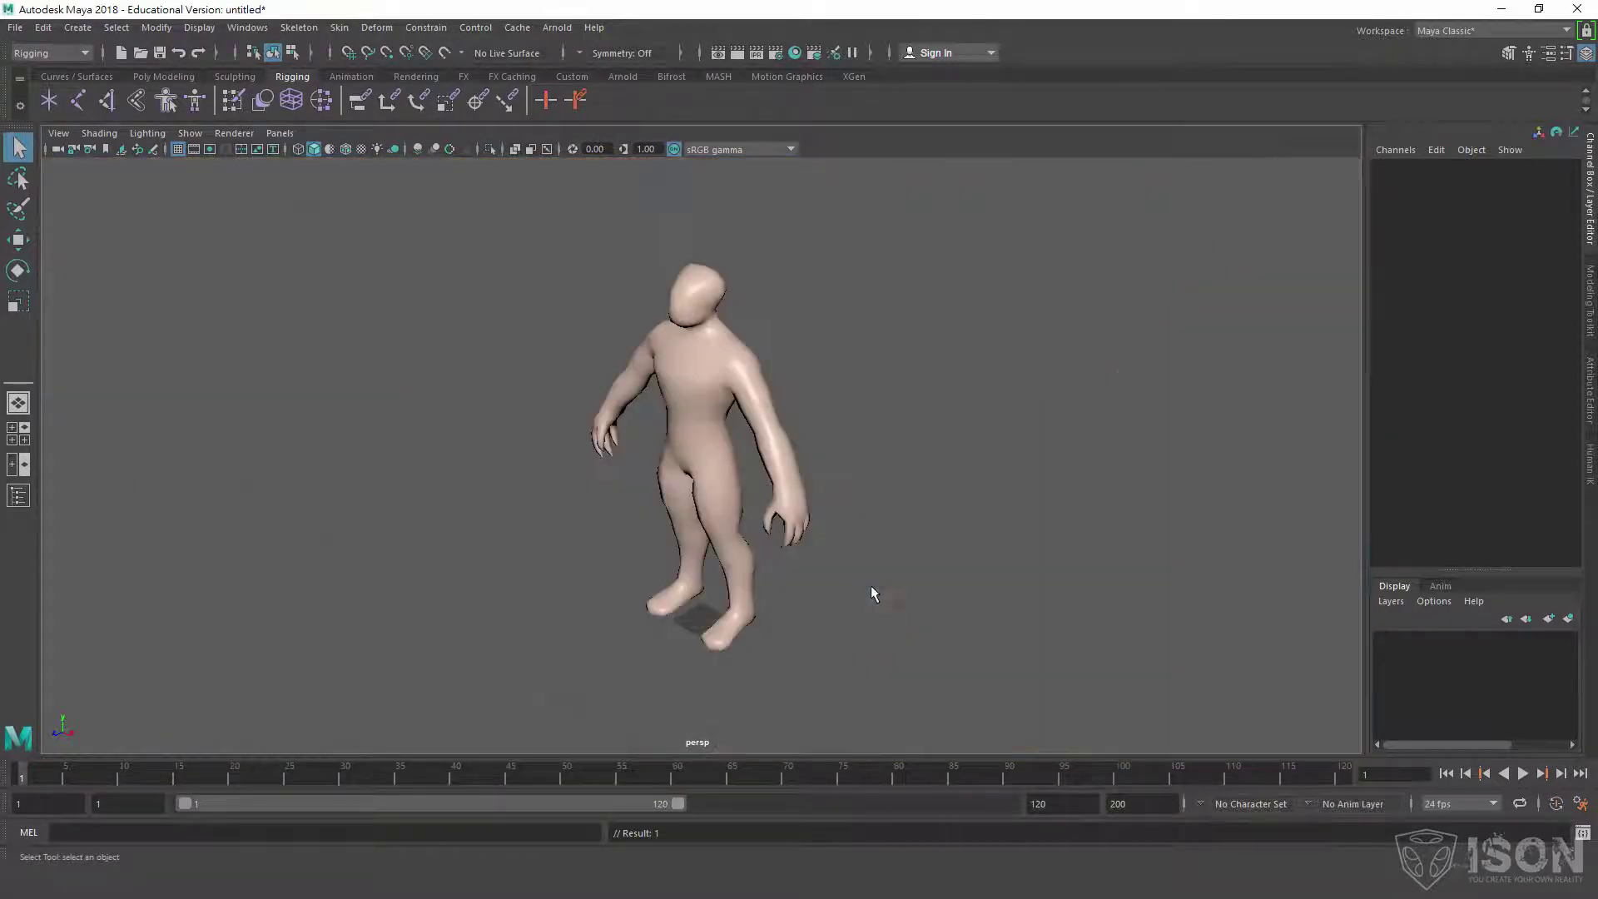
alt+drag(871, 587, 591, 397)
click(591, 396)
scroll(591, 396, up, 2)
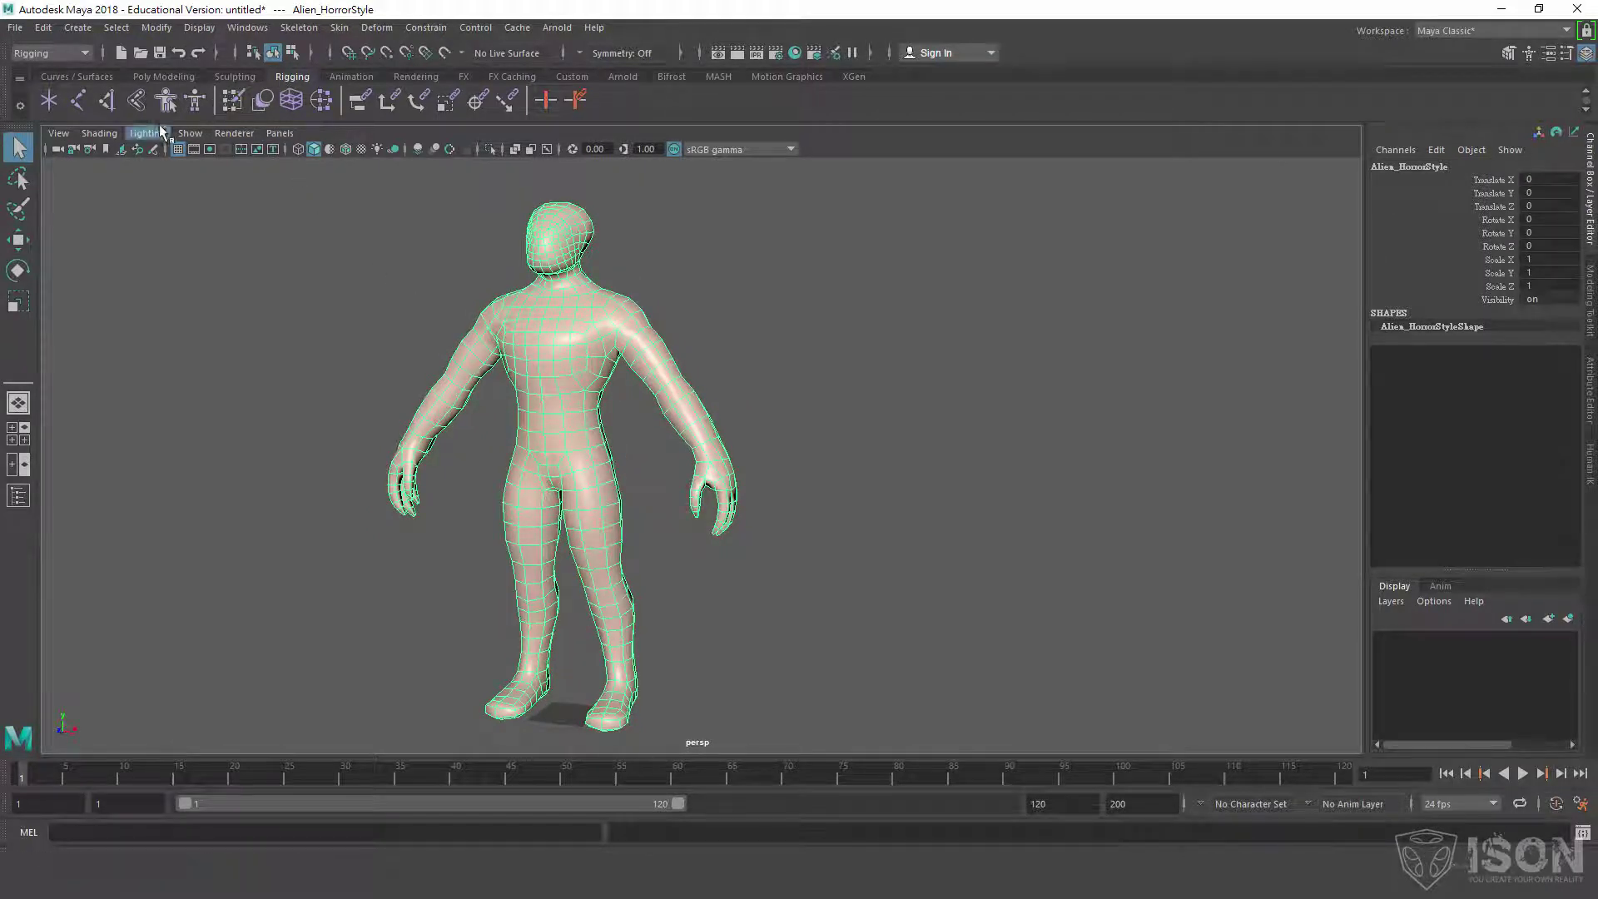
click(167, 101)
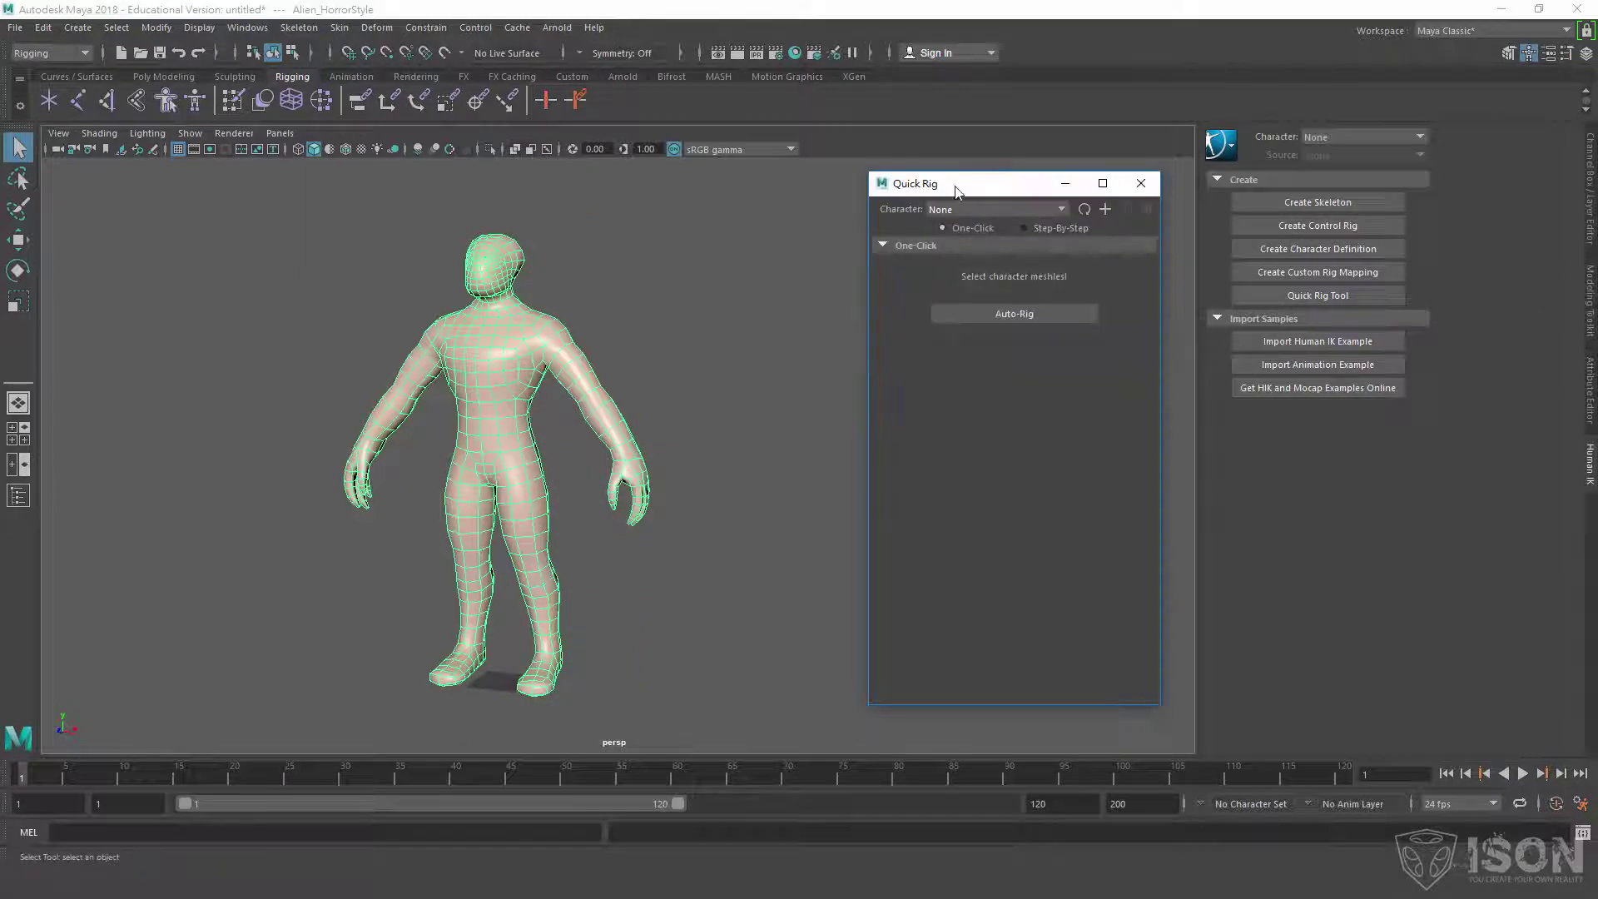
click(1140, 183)
click(79, 54)
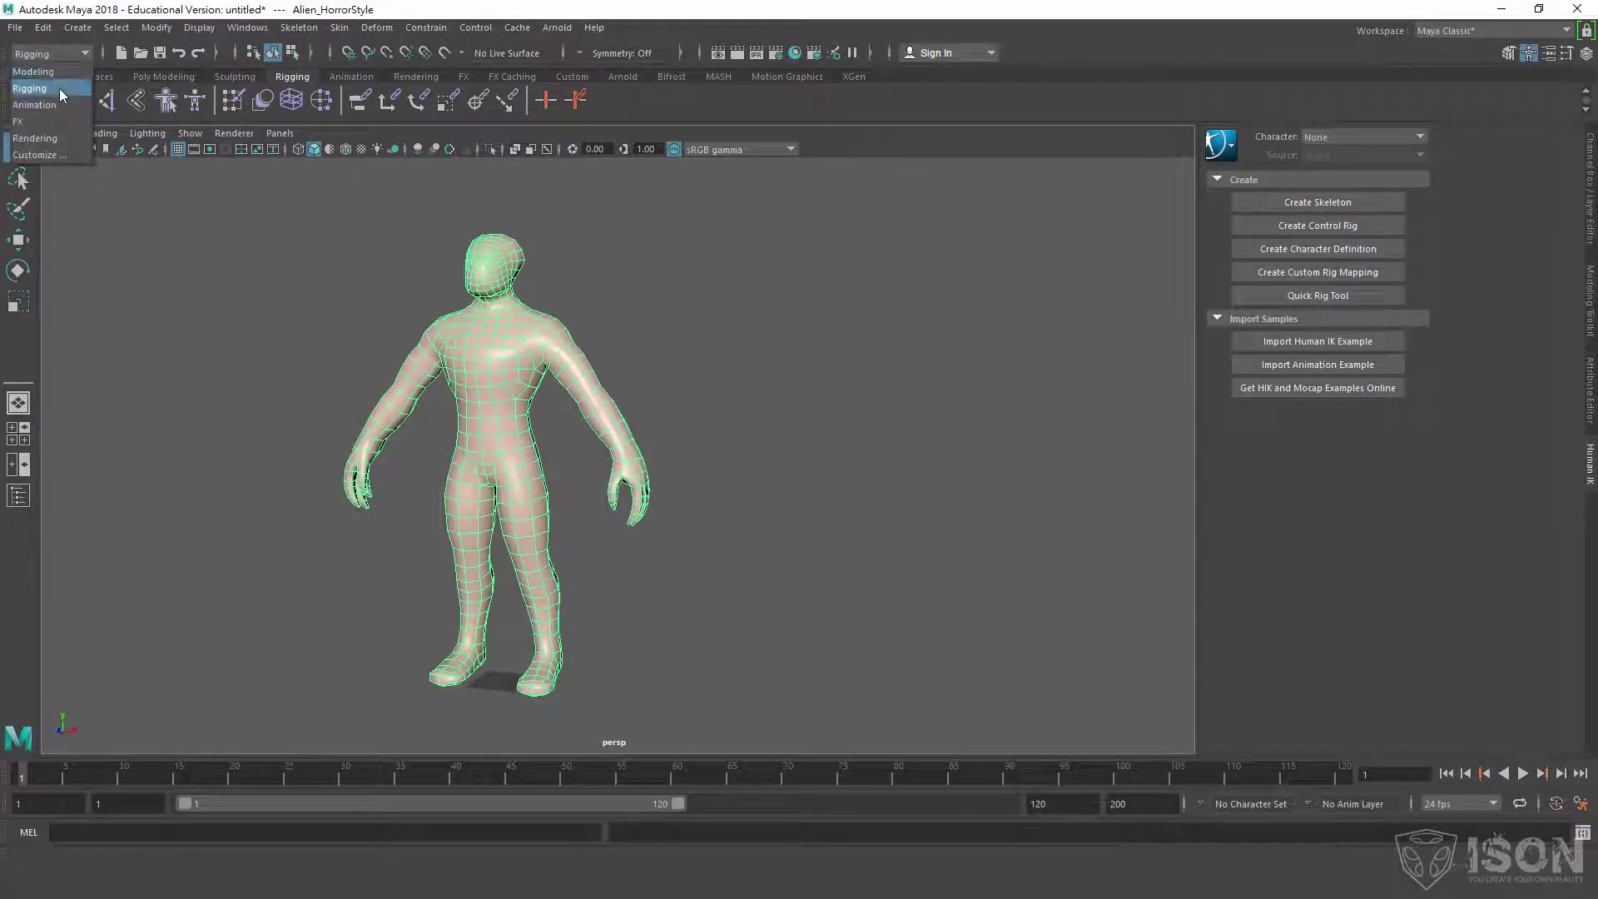
click(59, 88)
click(300, 28)
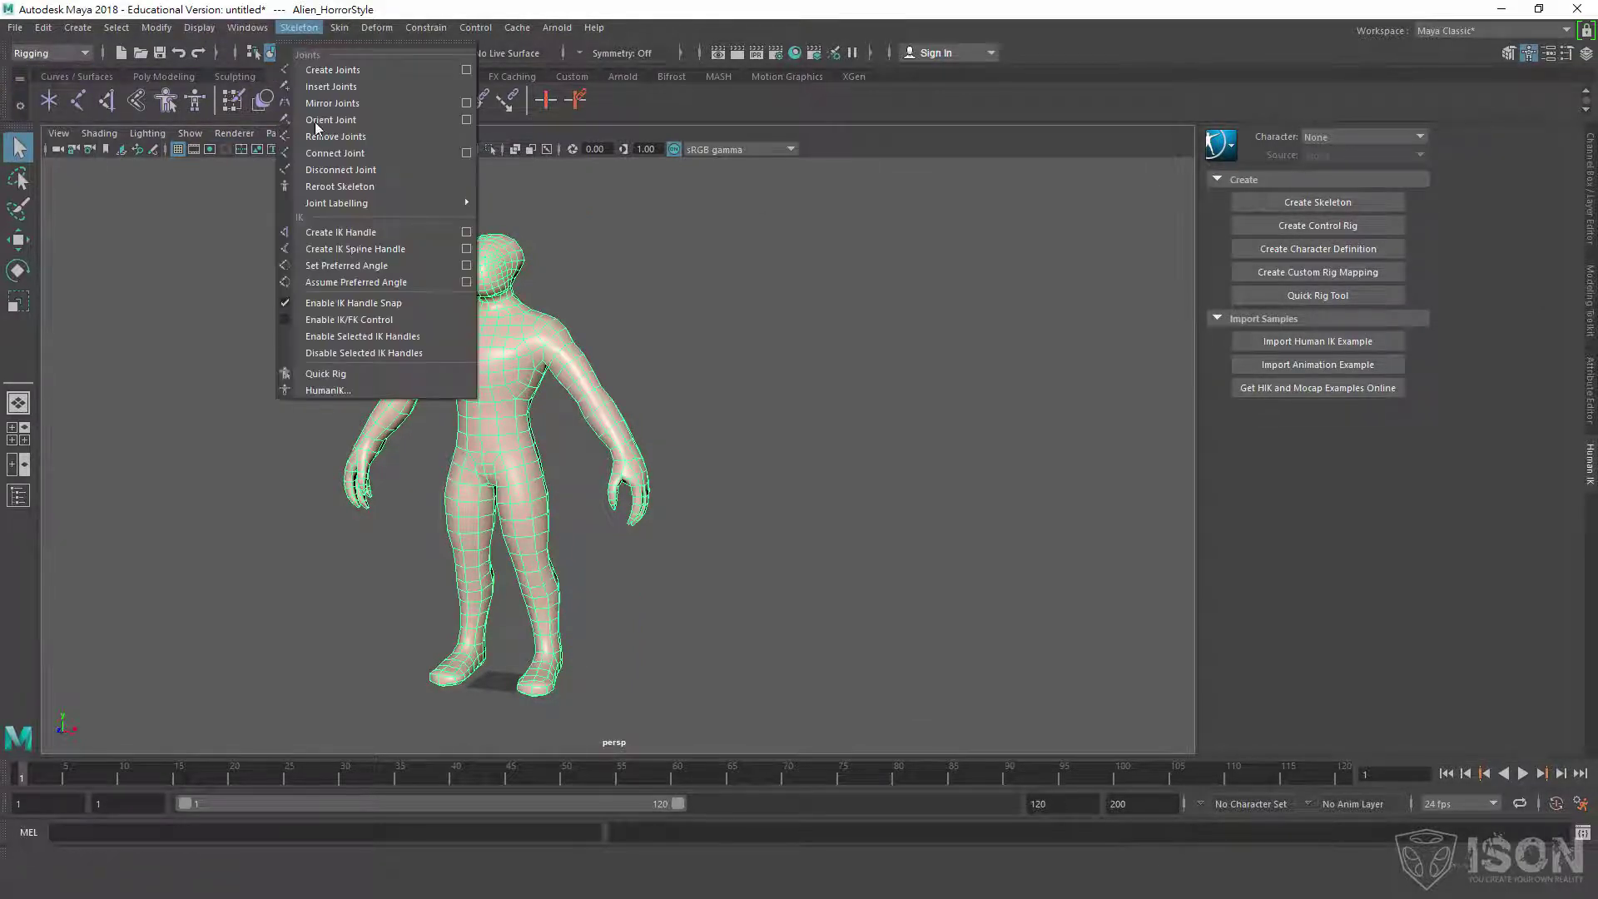
click(363, 375)
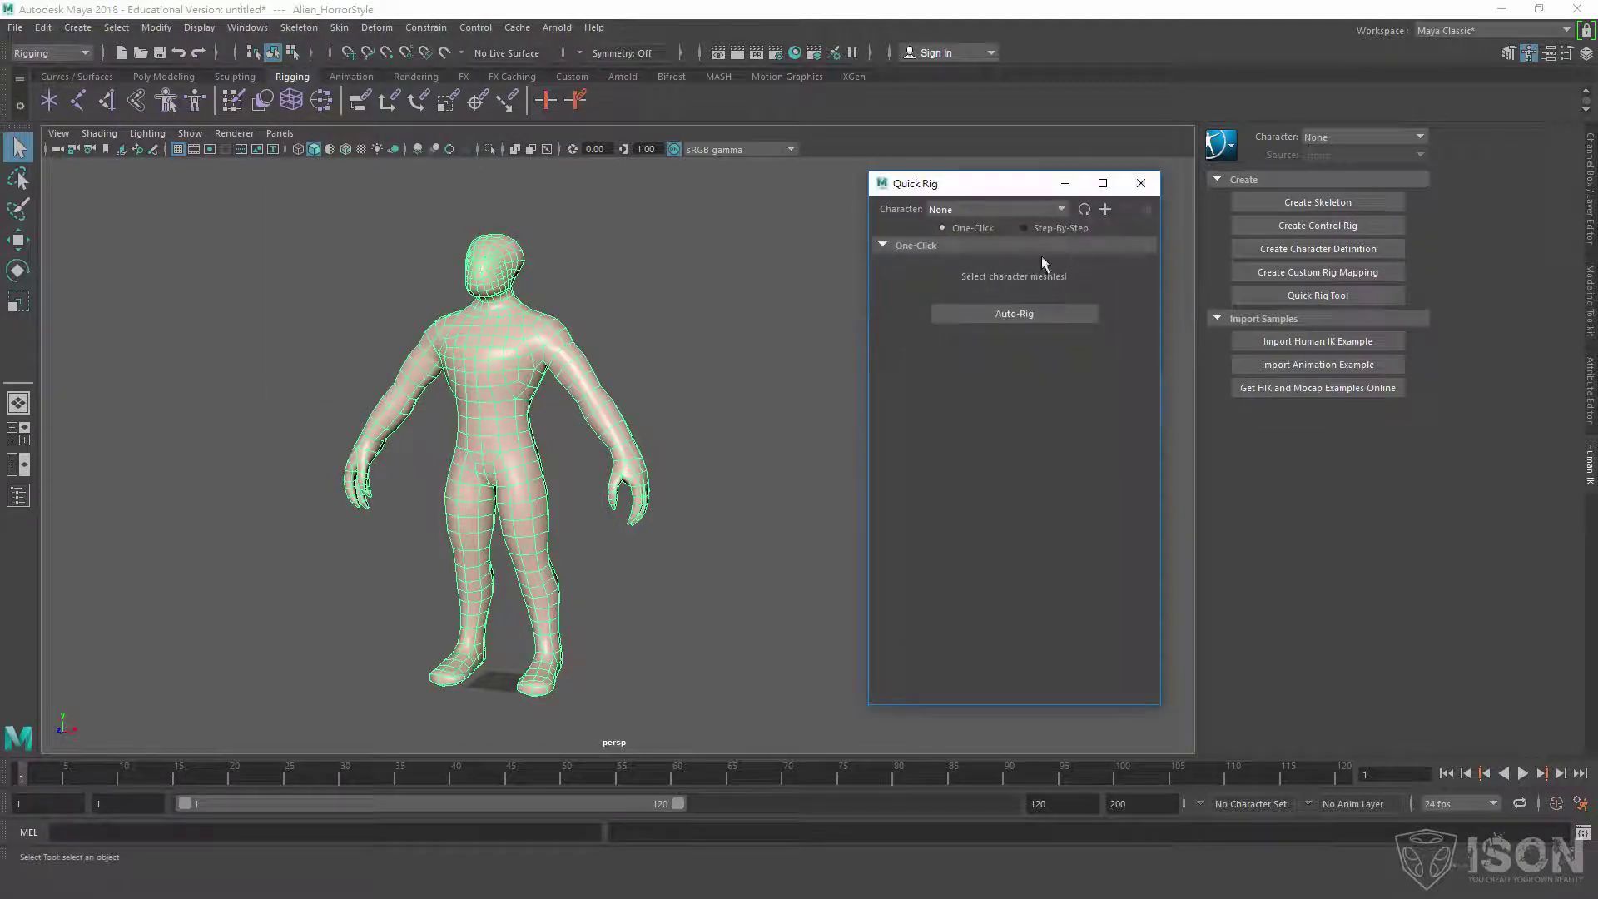
click(1141, 178)
Auto-rig the selected alien mesh with Quick Rig in One-Click mode.
click(586, 361)
click(534, 363)
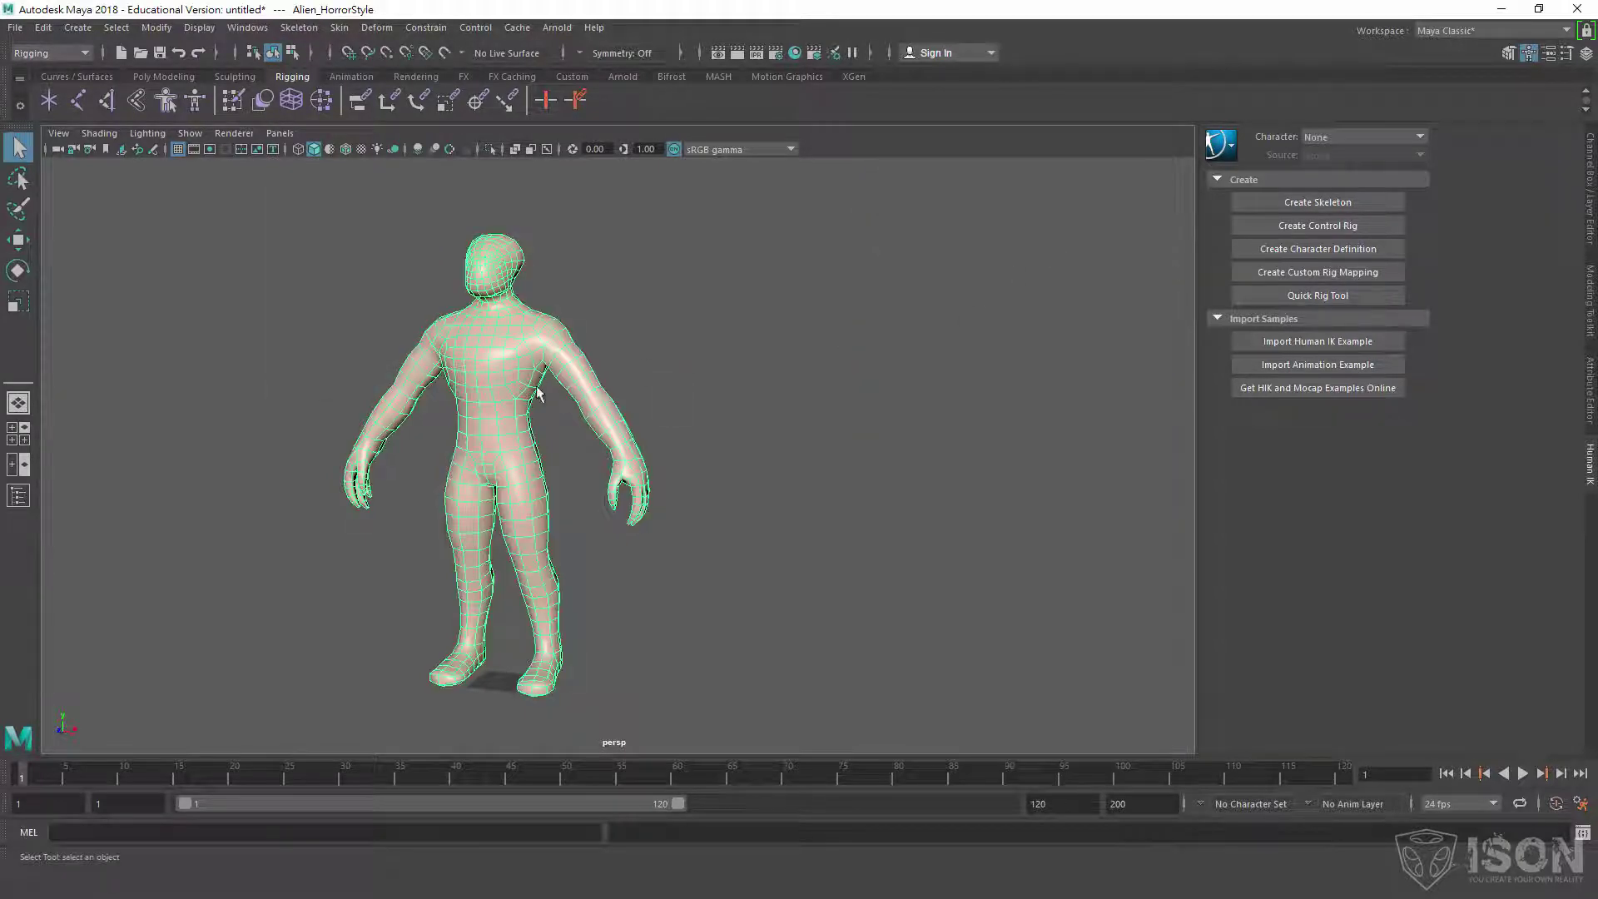
alt+drag(534, 363, 512, 400)
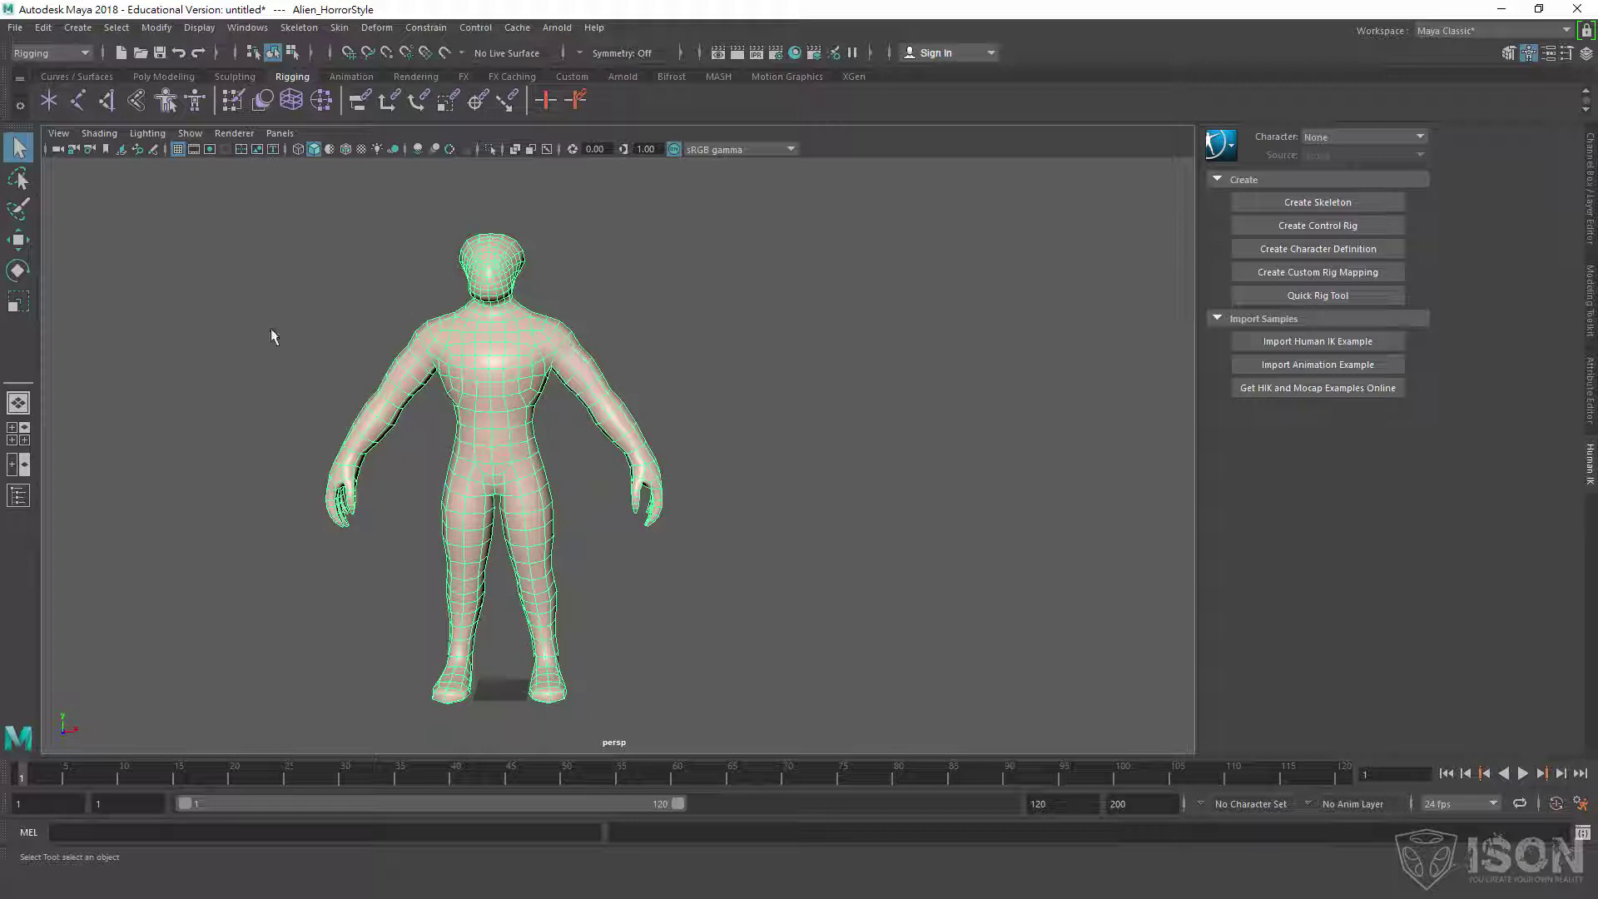
click(166, 106)
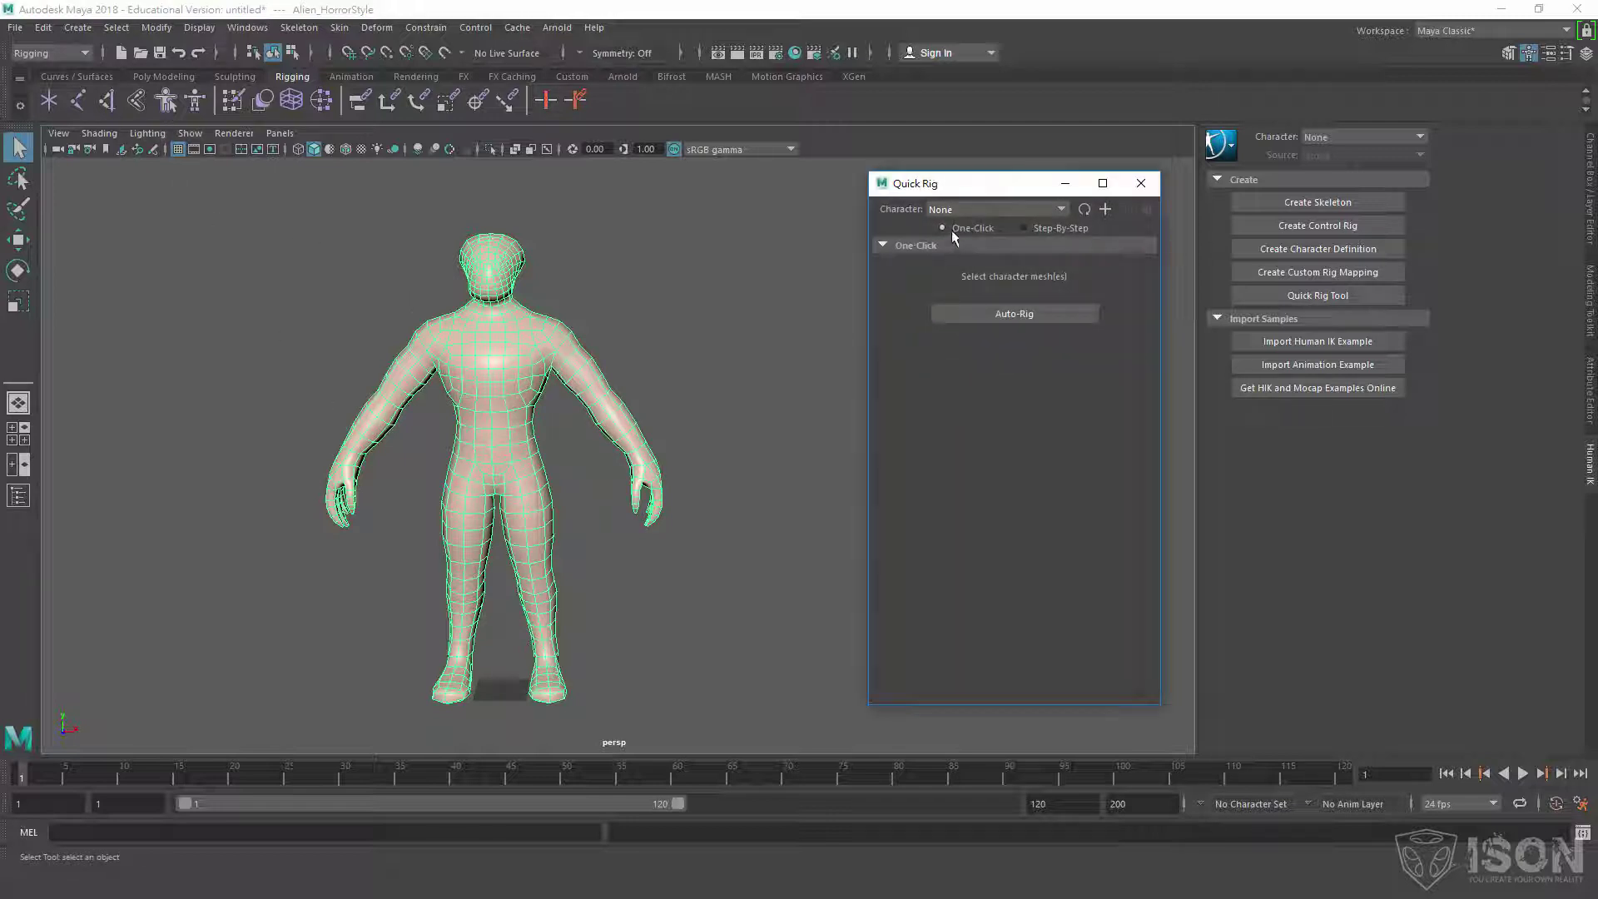
click(994, 313)
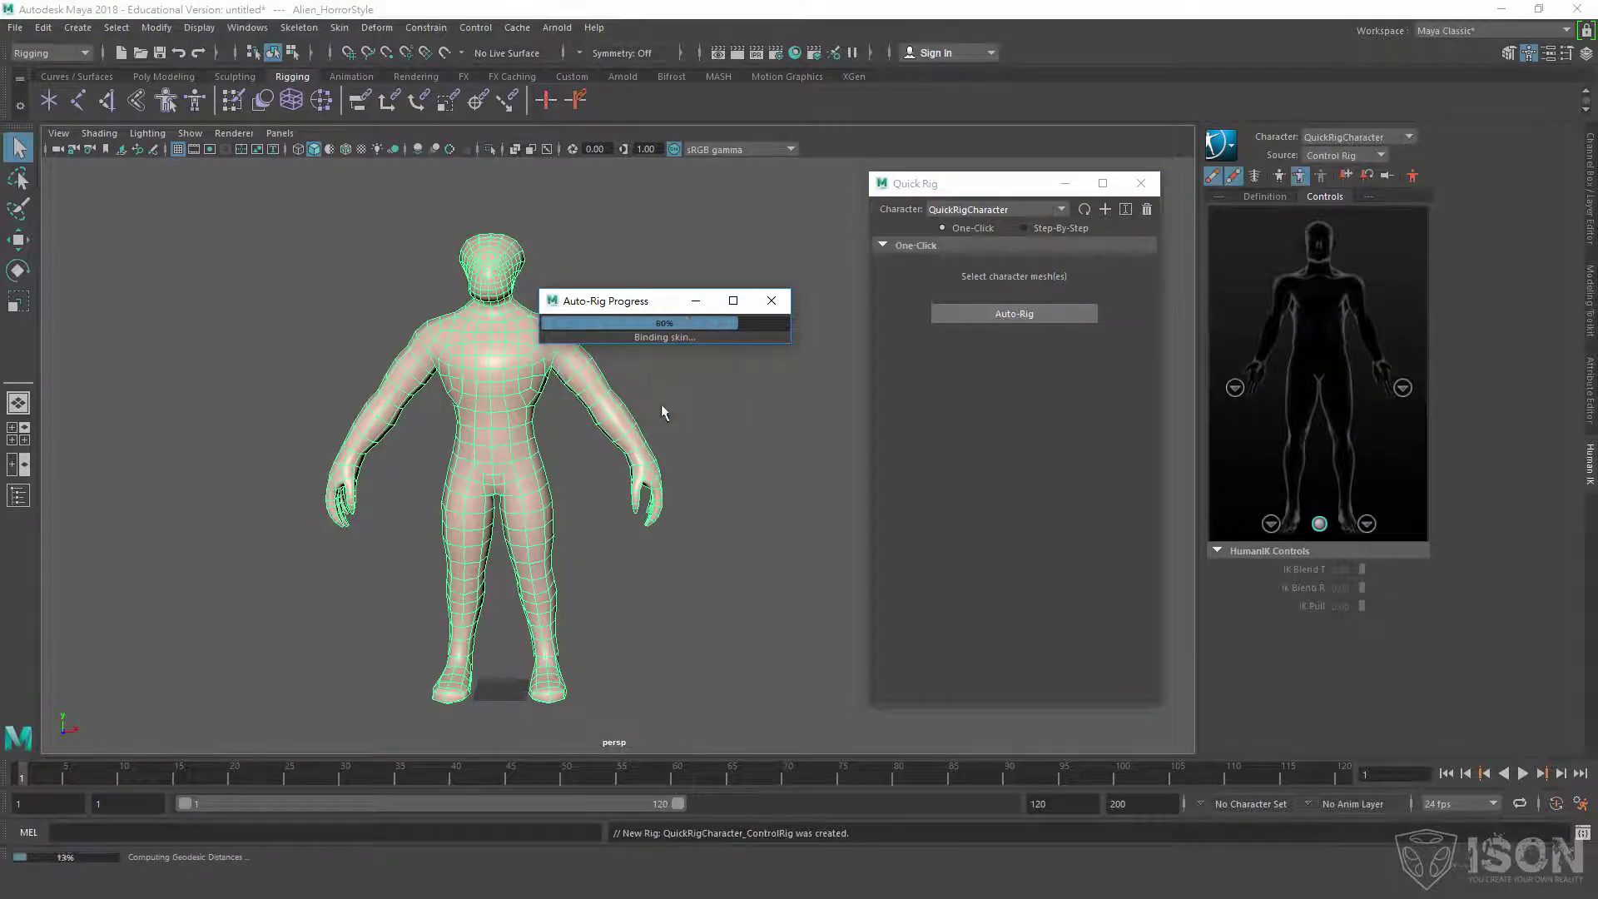
Test the generated rig by moving the character's left wrist control.
alt+drag(635, 442, 554, 378)
scroll(666, 472, up, 5)
click(620, 477)
key(w)
scroll(472, 320, up, 3)
scroll(641, 422, down, 5)
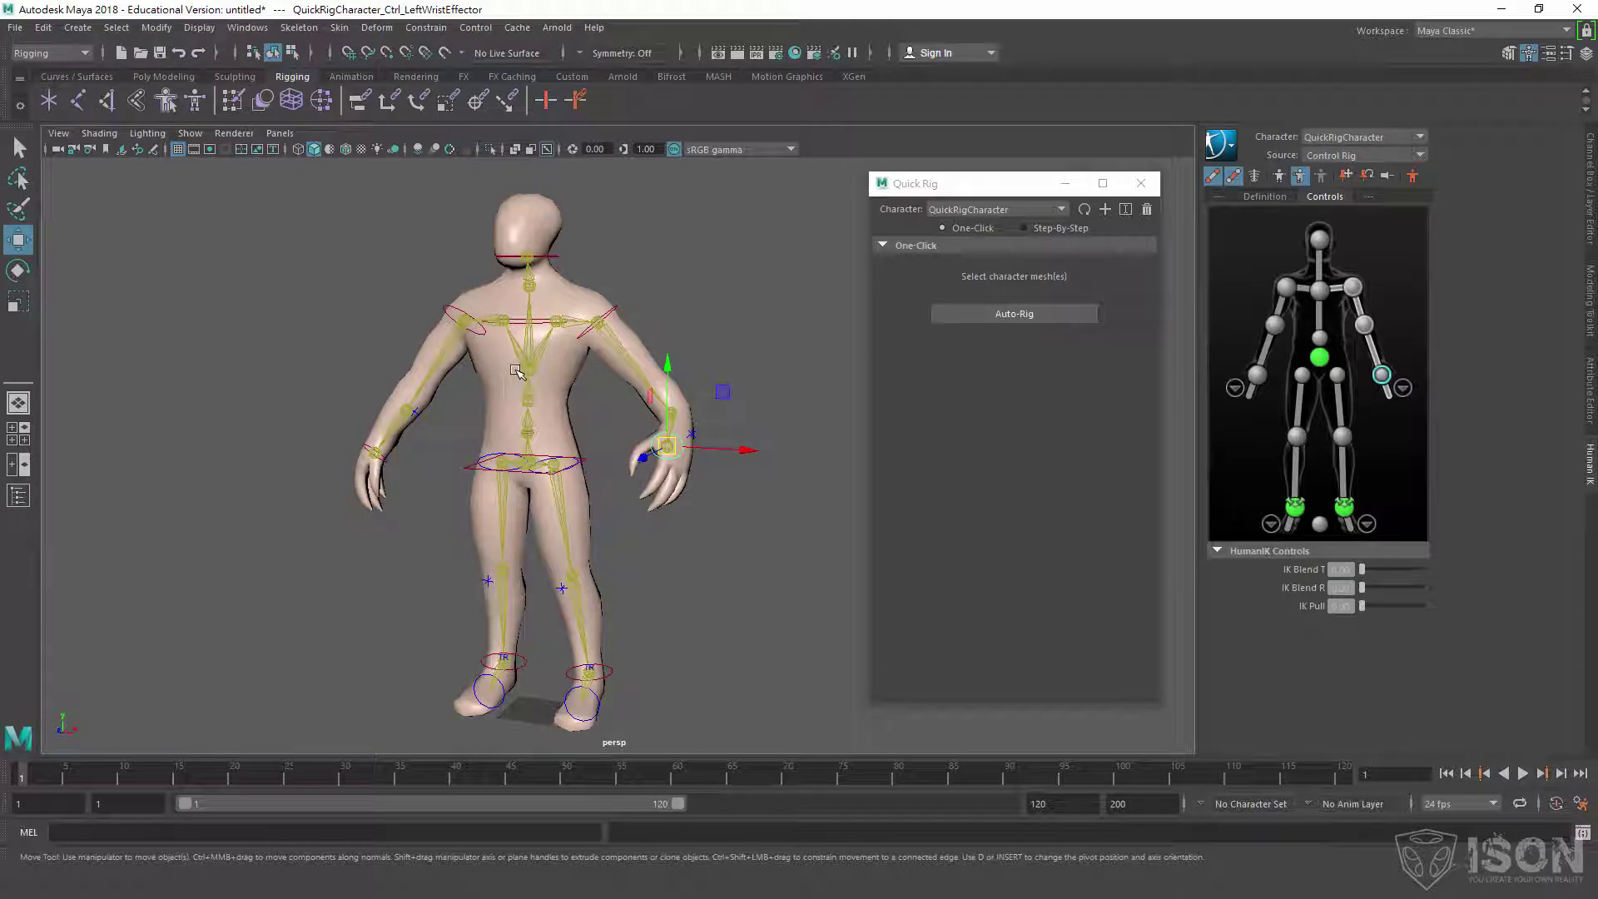
Look over the Step-By-Step options of Quick Rig and close its window.
click(1037, 233)
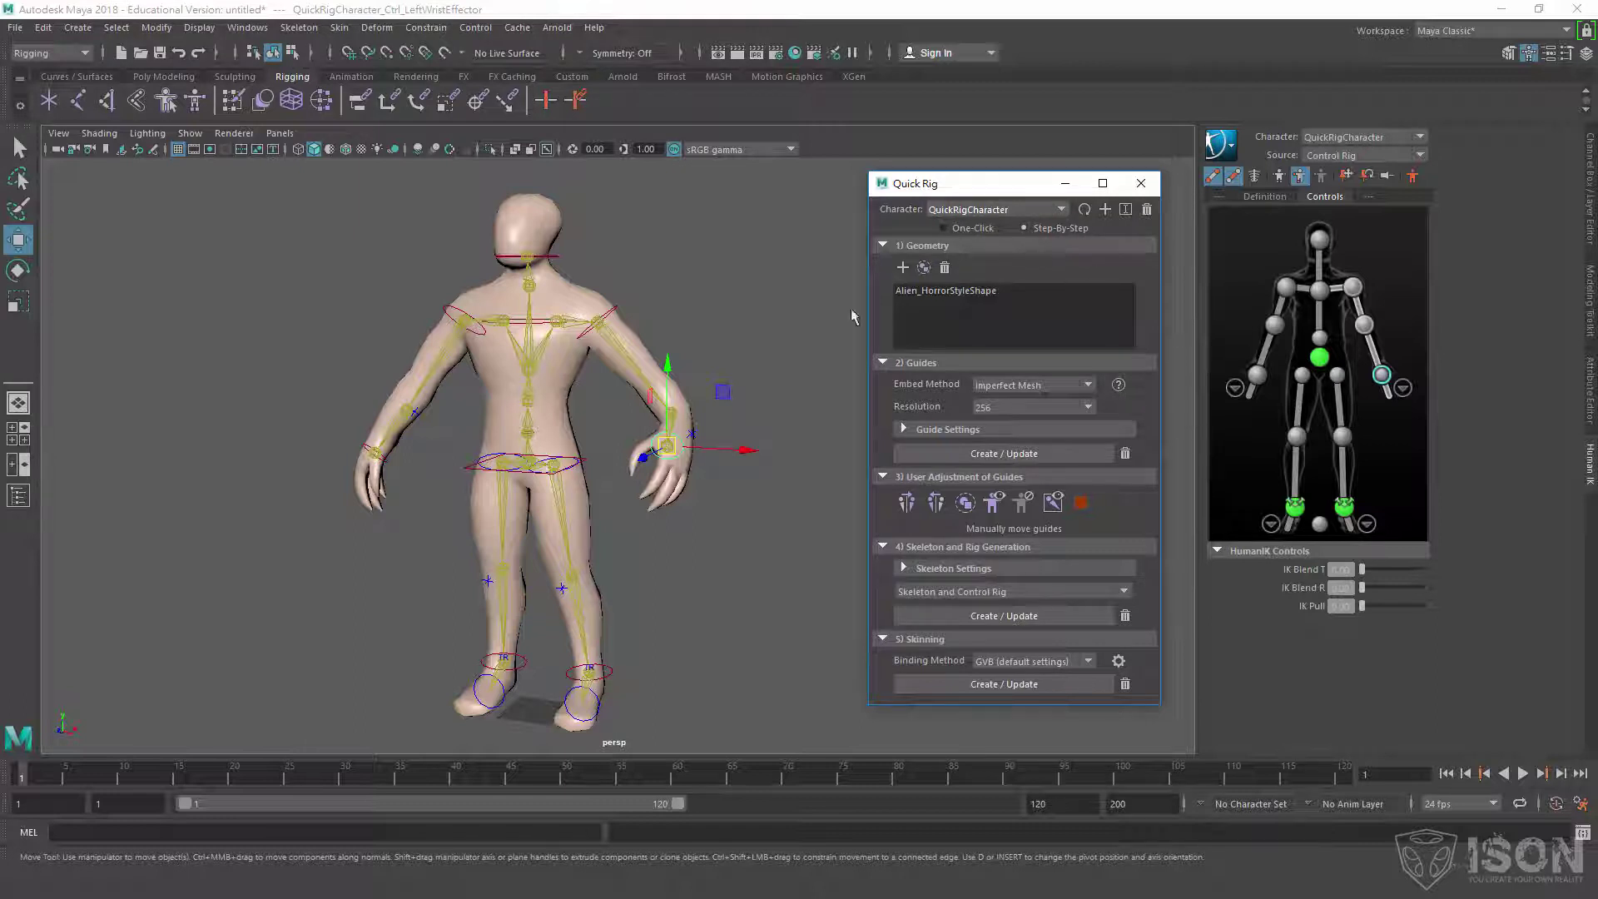
click(1141, 183)
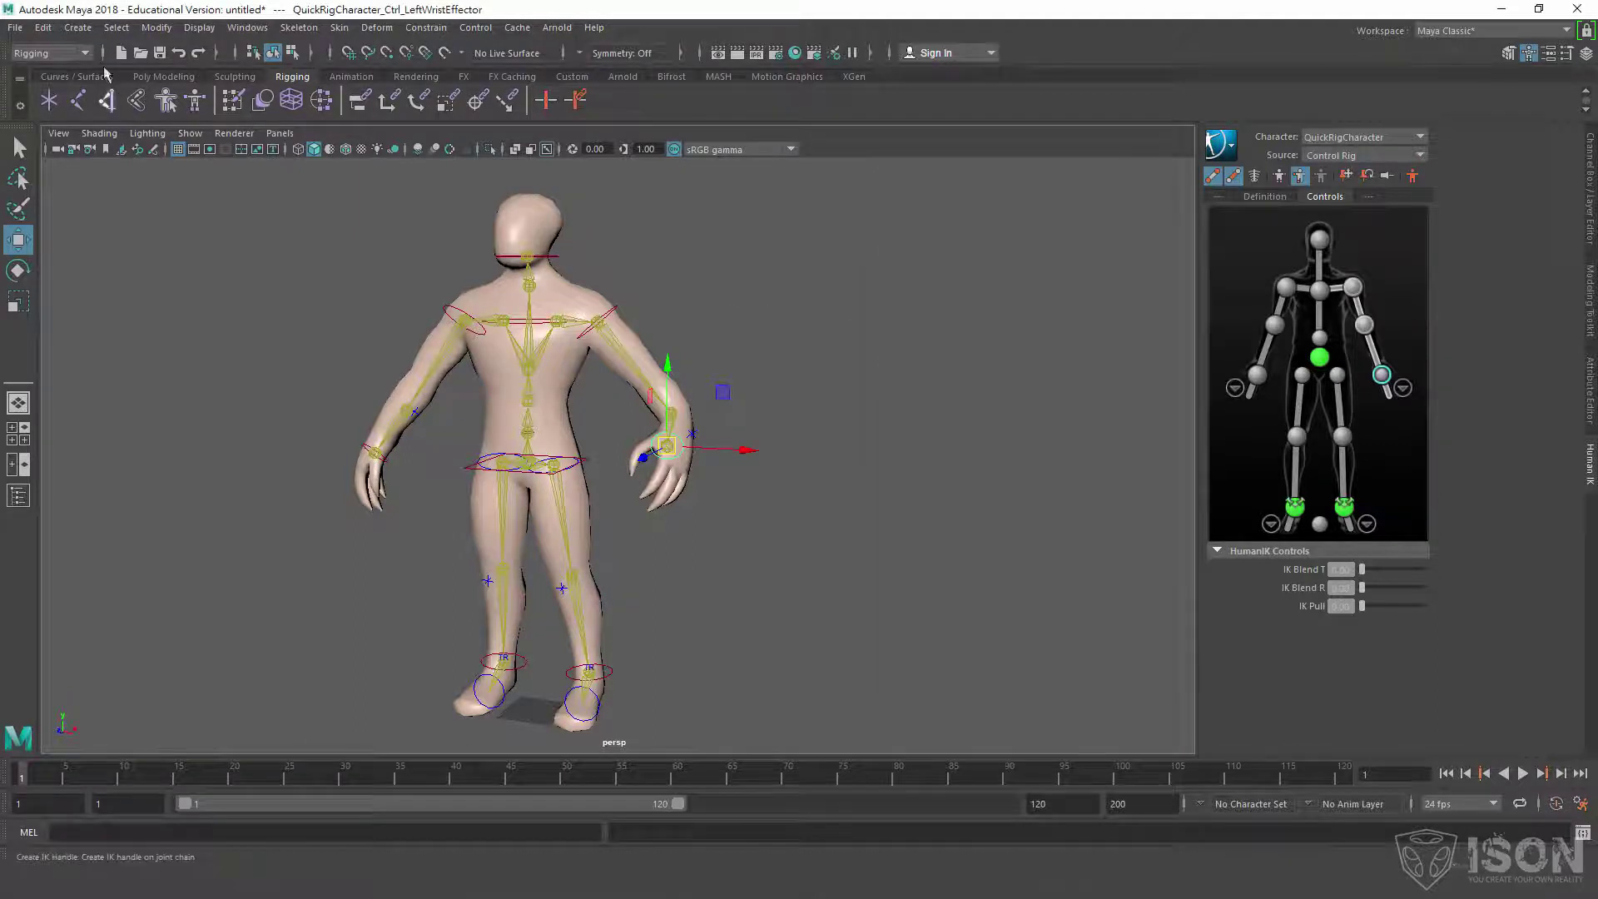
Start a new scene and import the full alien horror-style character from the Bipeds example meshes.
click(121, 53)
click(791, 444)
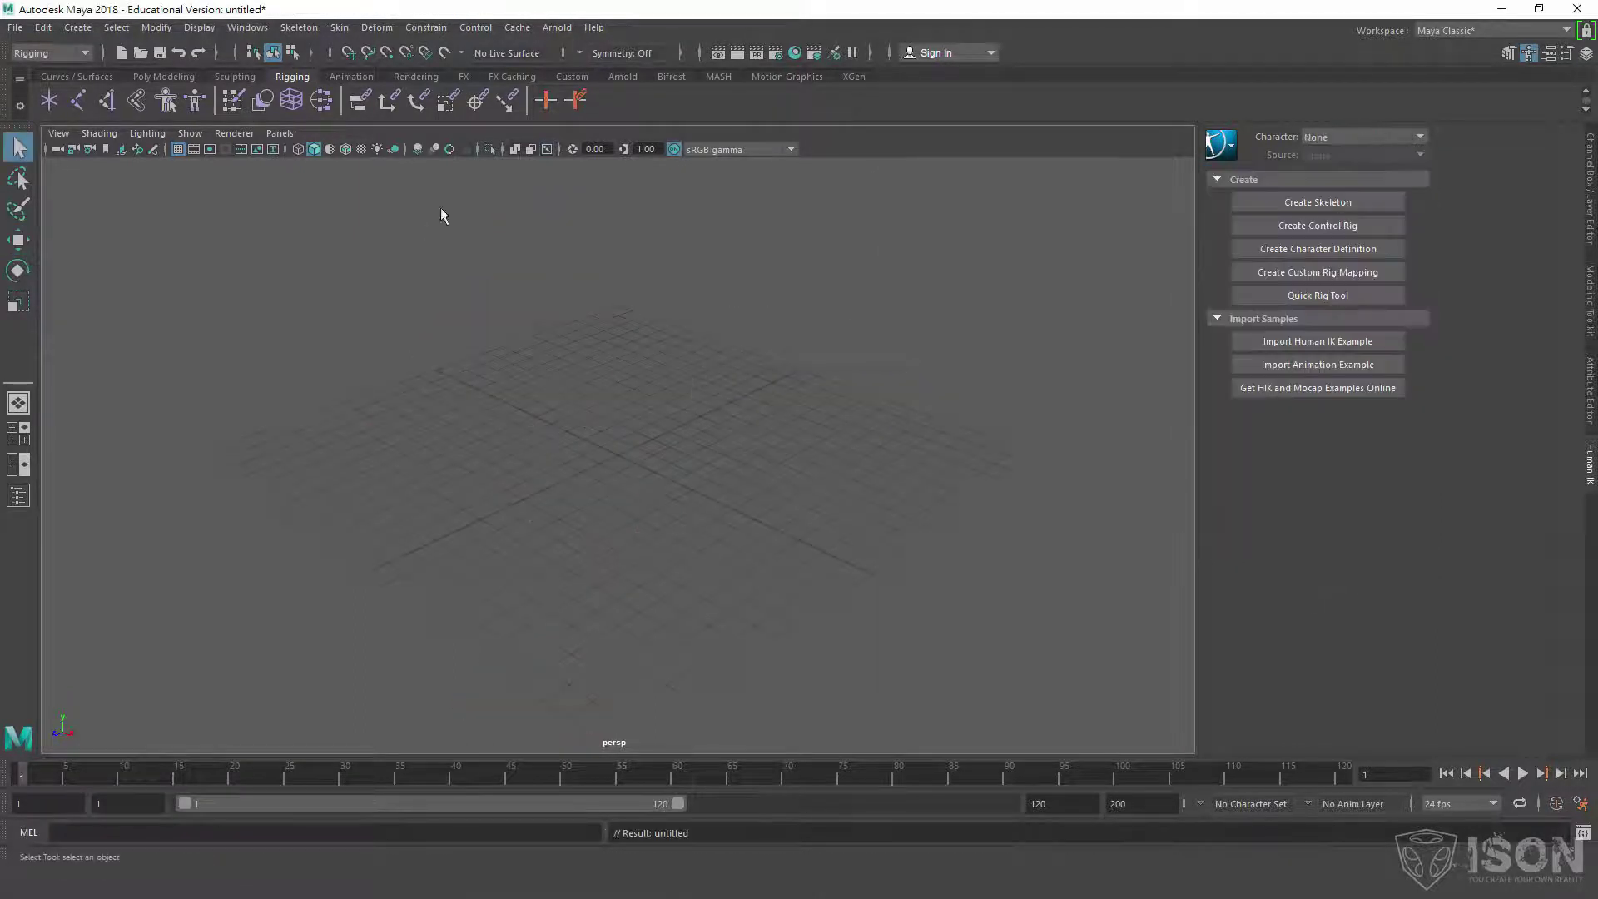
click(236, 77)
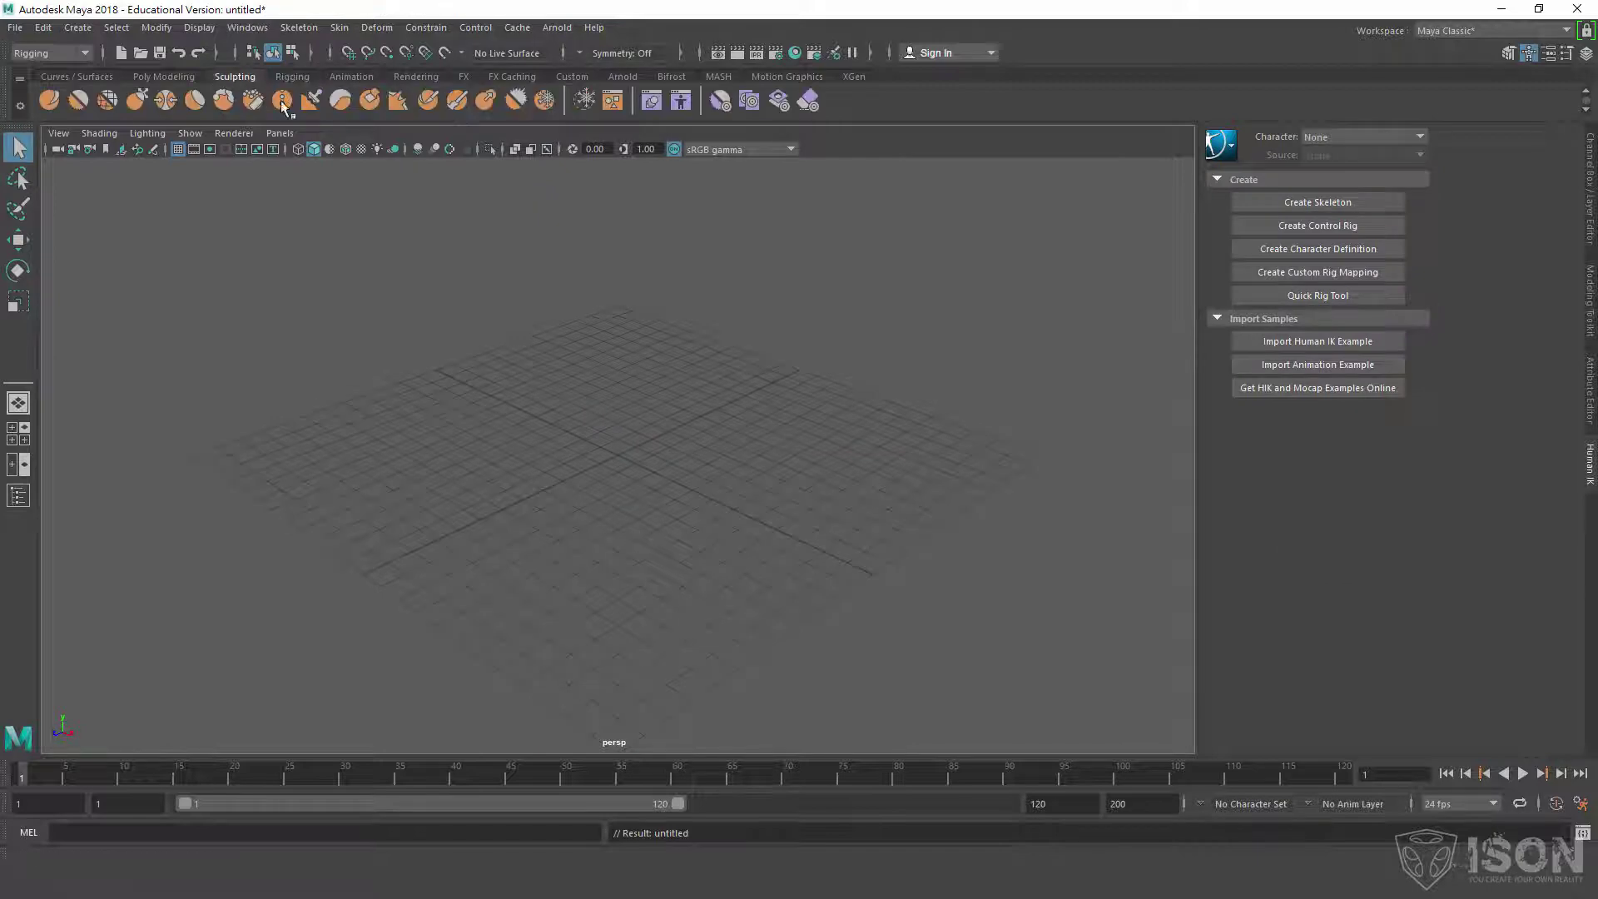
click(614, 101)
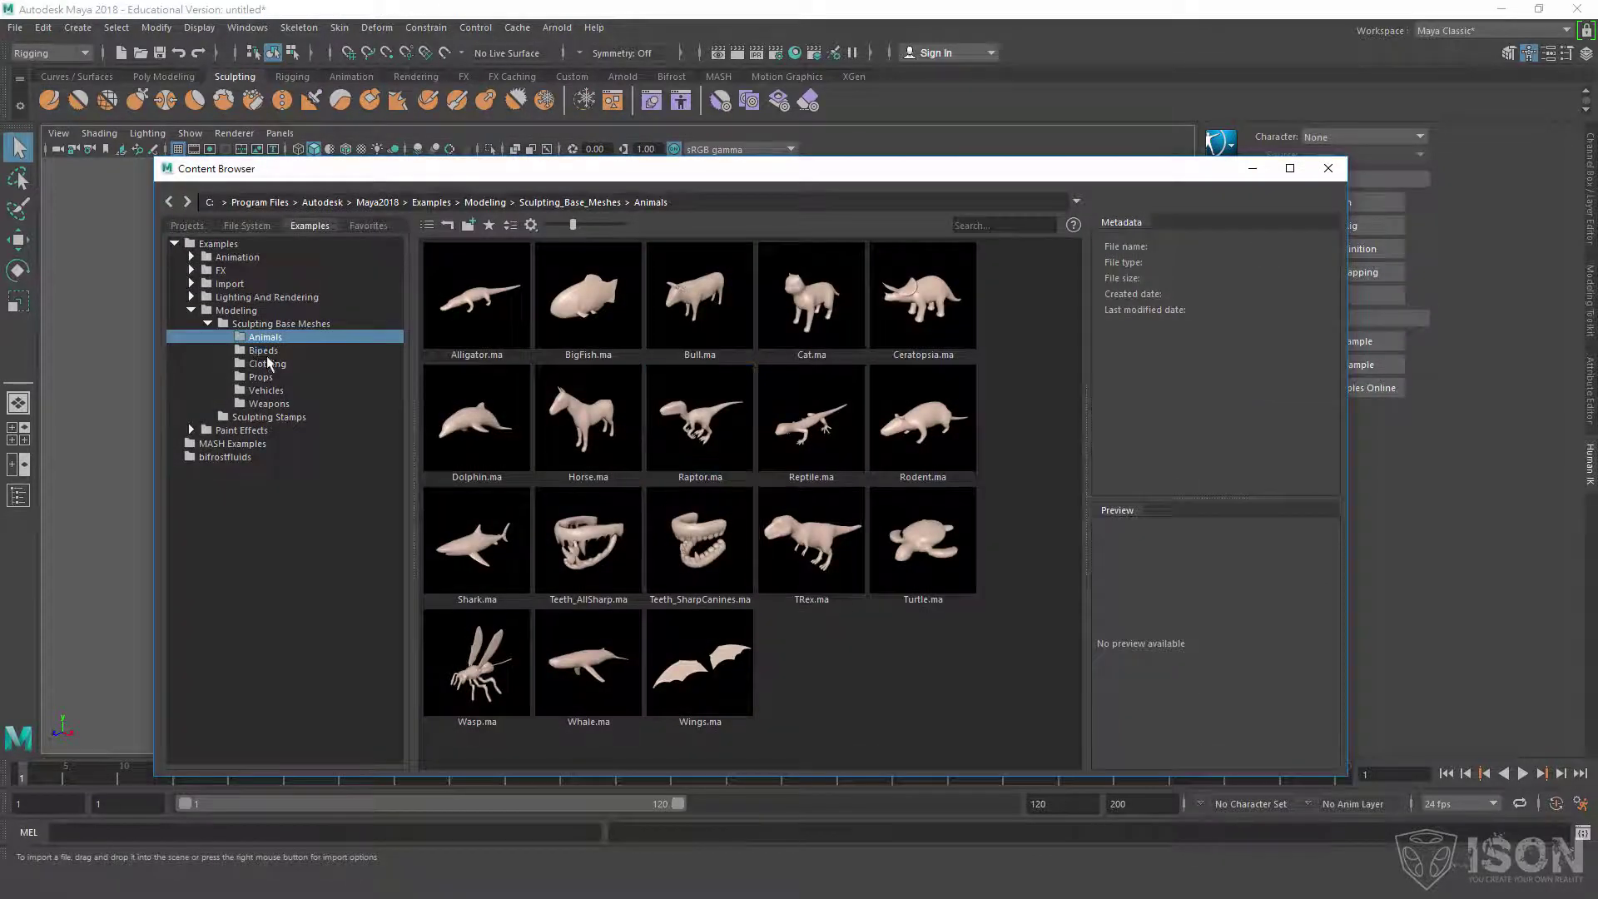
click(264, 351)
double_click(504, 416)
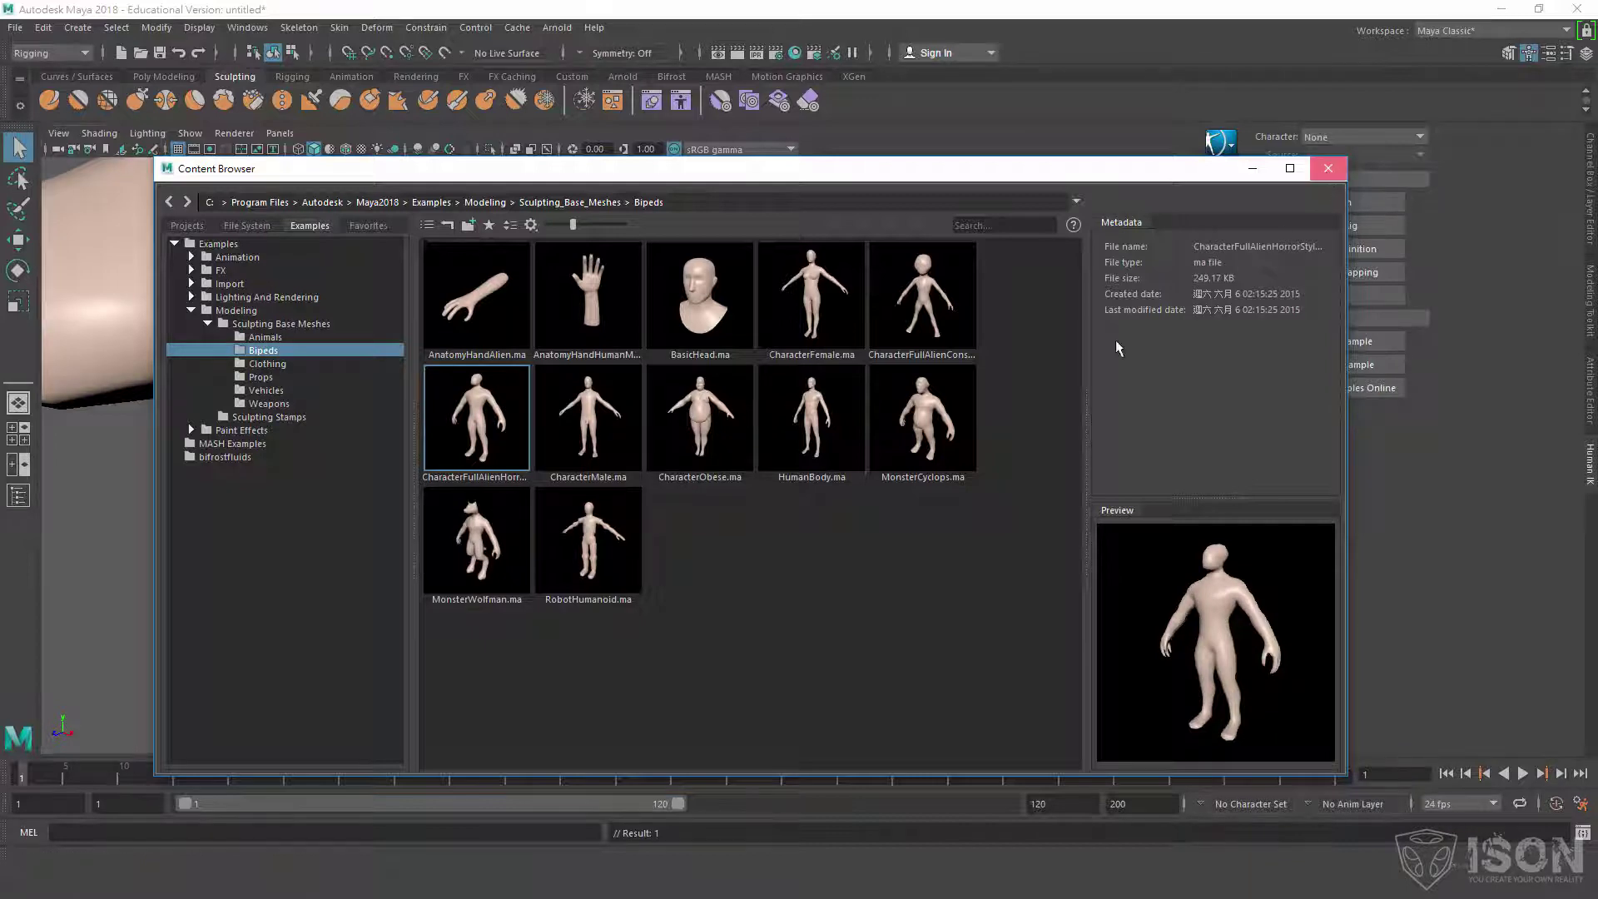
click(1329, 168)
scroll(604, 422, down, 2)
key(f)
alt+drag(616, 425, 749, 416)
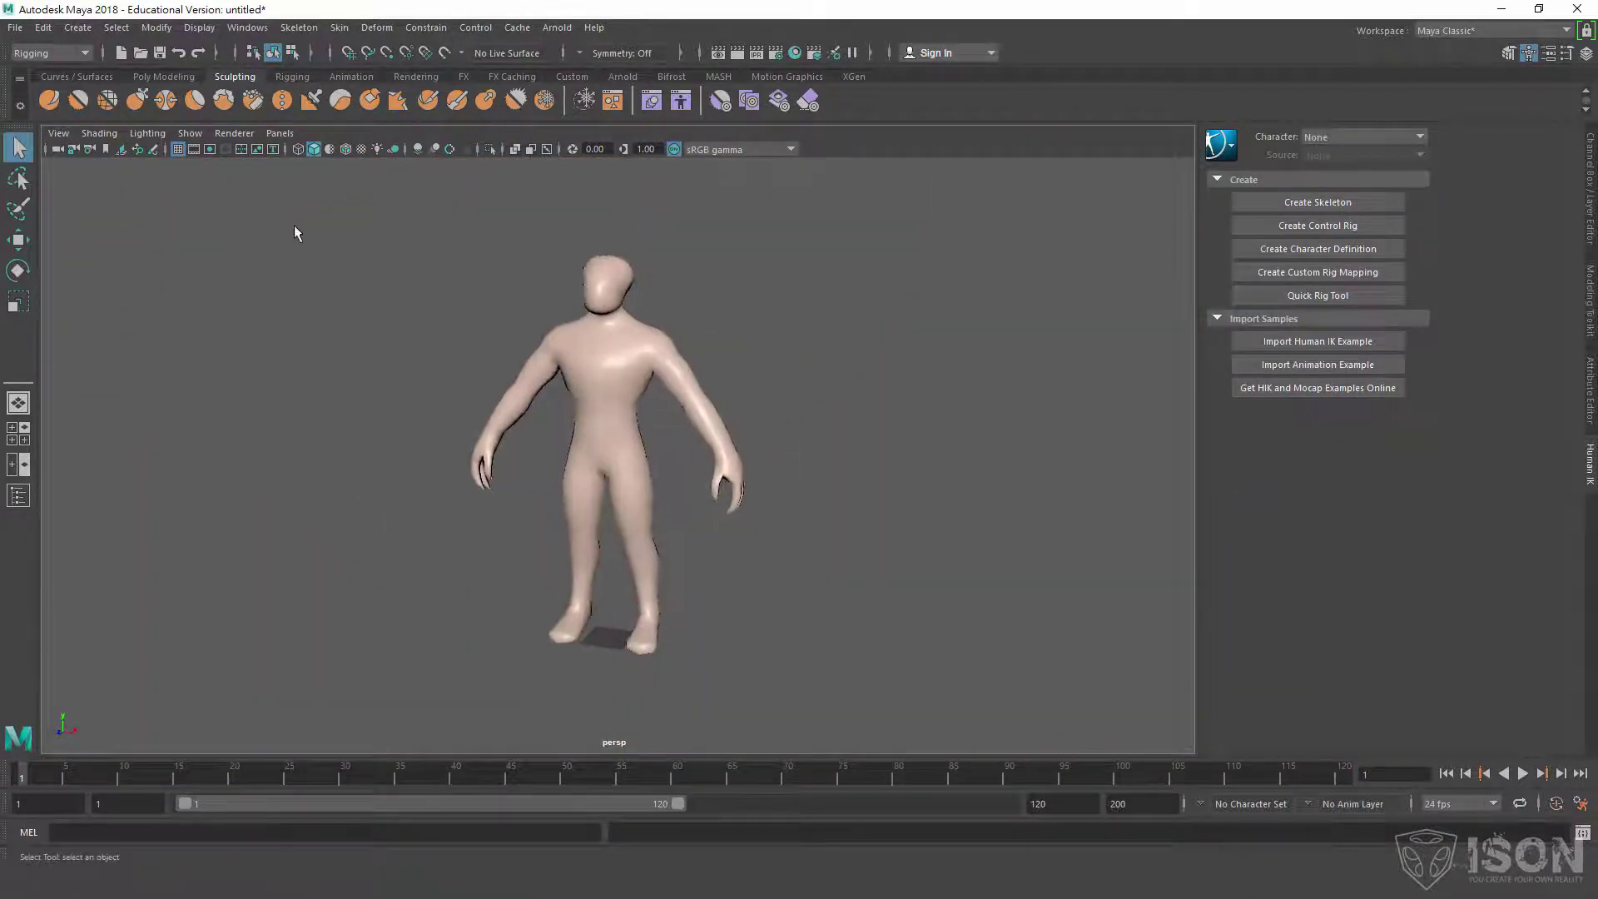
Switch Quick Rig to Step-By-Step mode and create a new character in it.
click(292, 76)
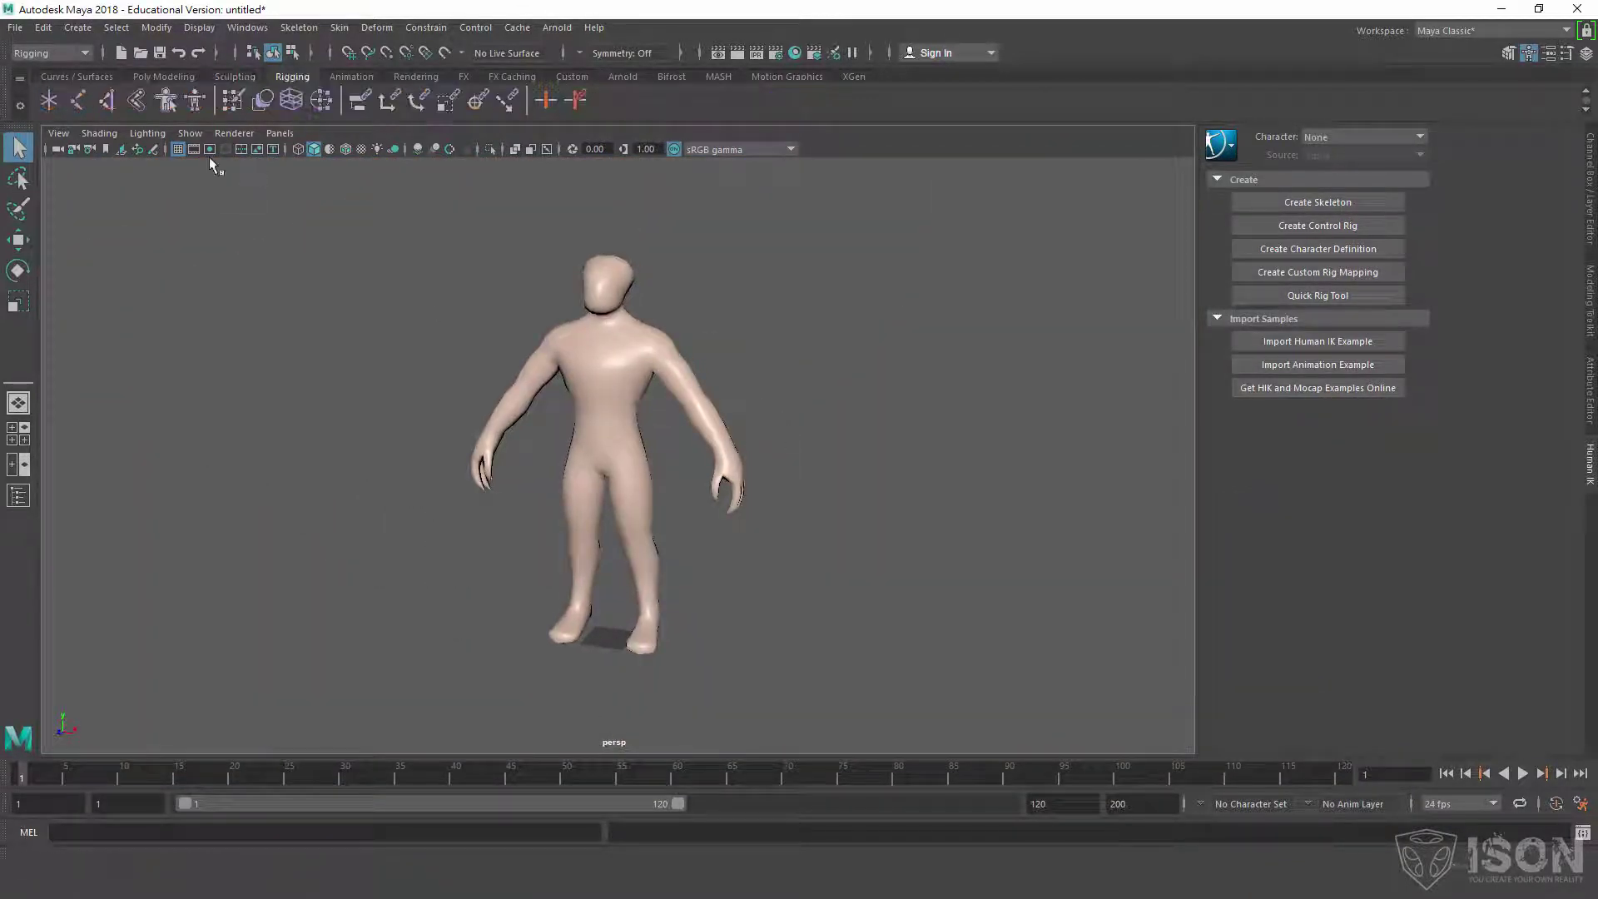
click(163, 104)
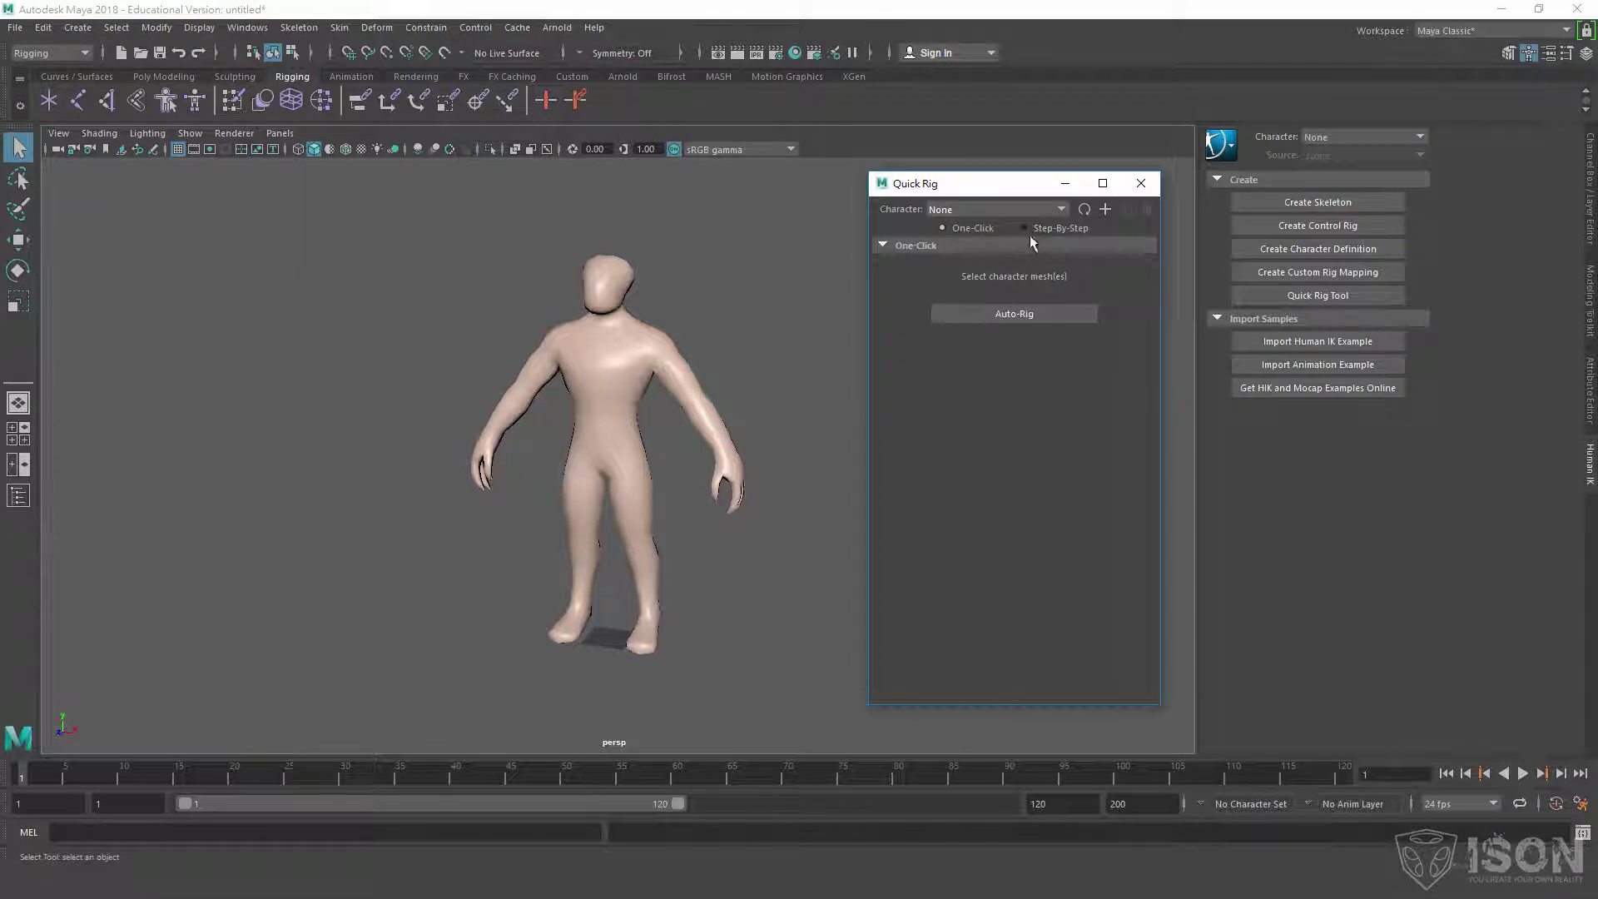
click(1025, 228)
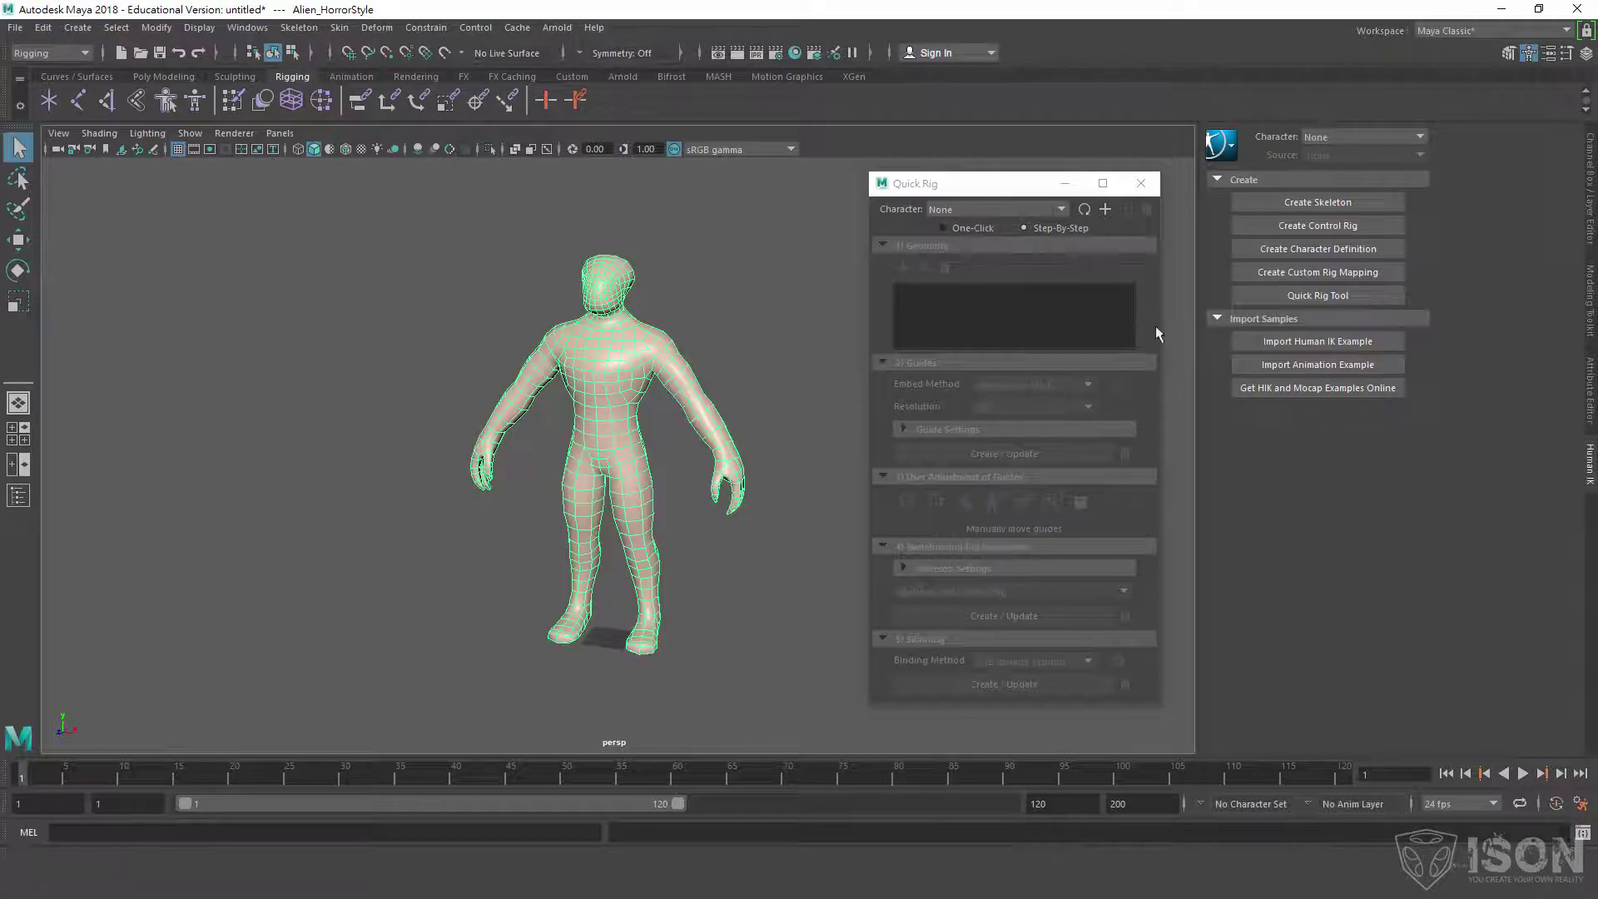
scroll(666, 429, up, 3)
scroll(666, 428, up, 1)
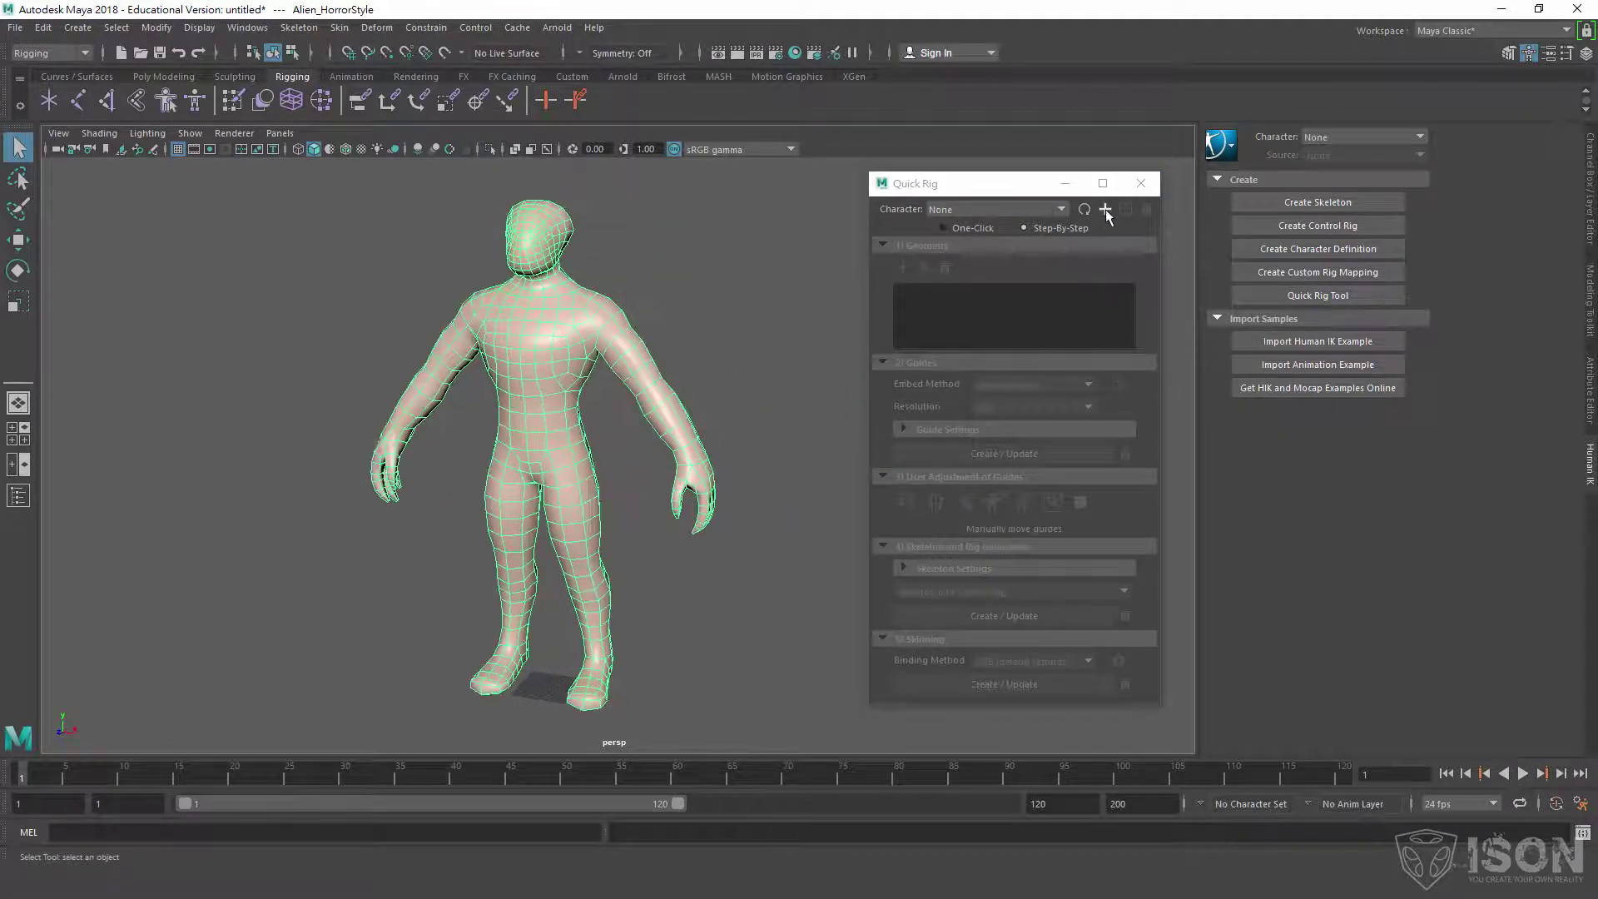
click(1105, 210)
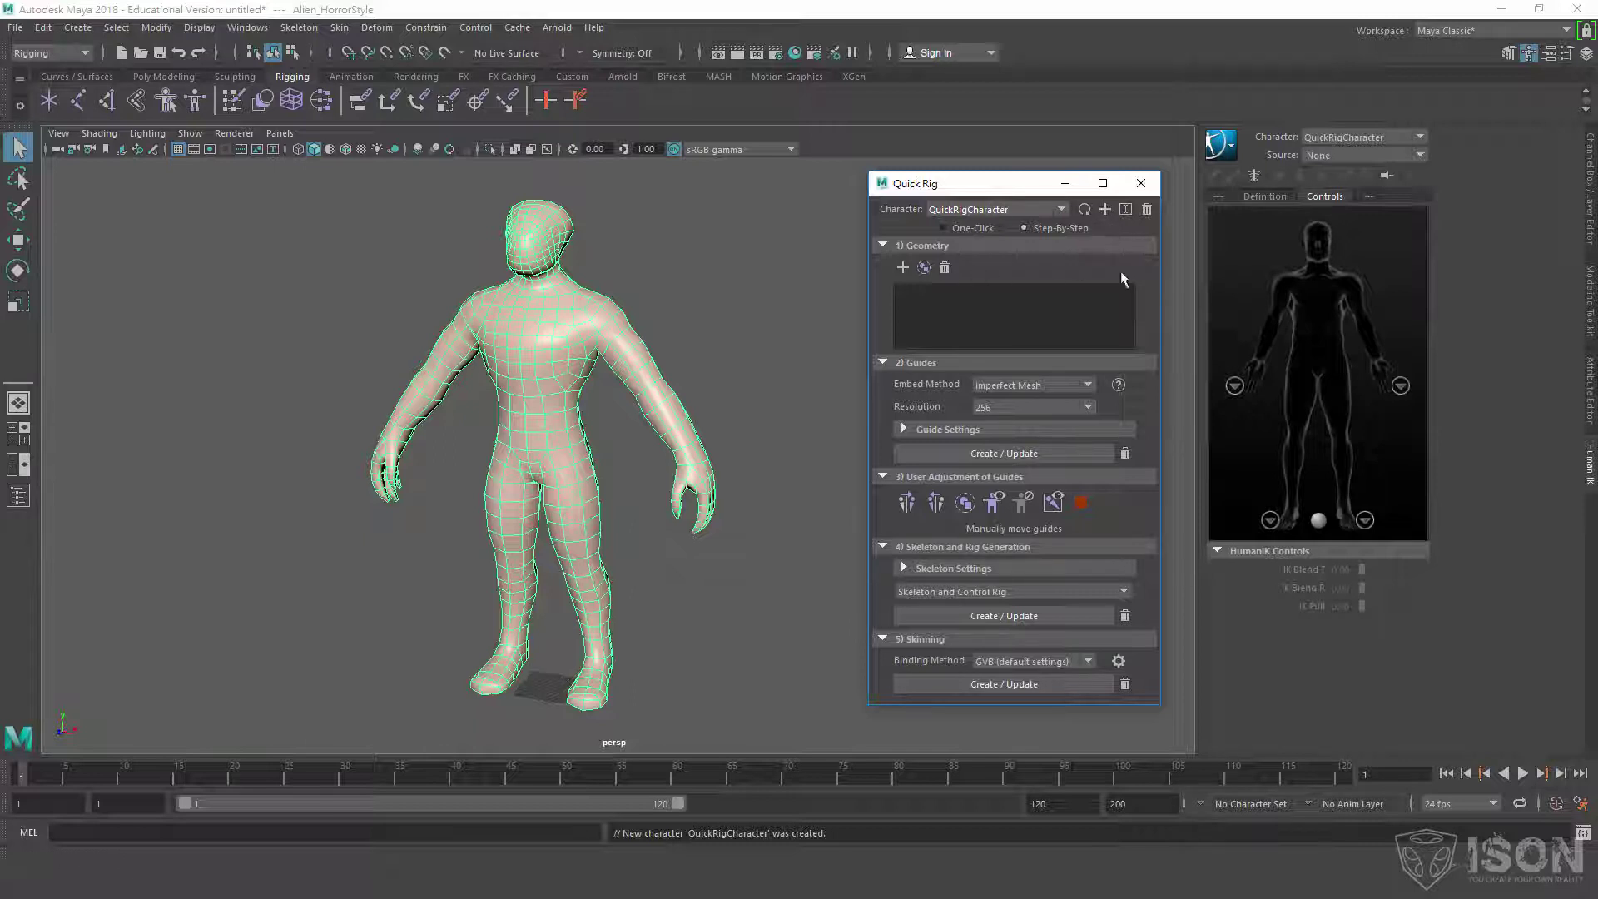
Collapse the Quick Rig sections for guides, user adjustment, skeleton and skinning, leaving only Geometry expanded.
click(883, 246)
click(882, 264)
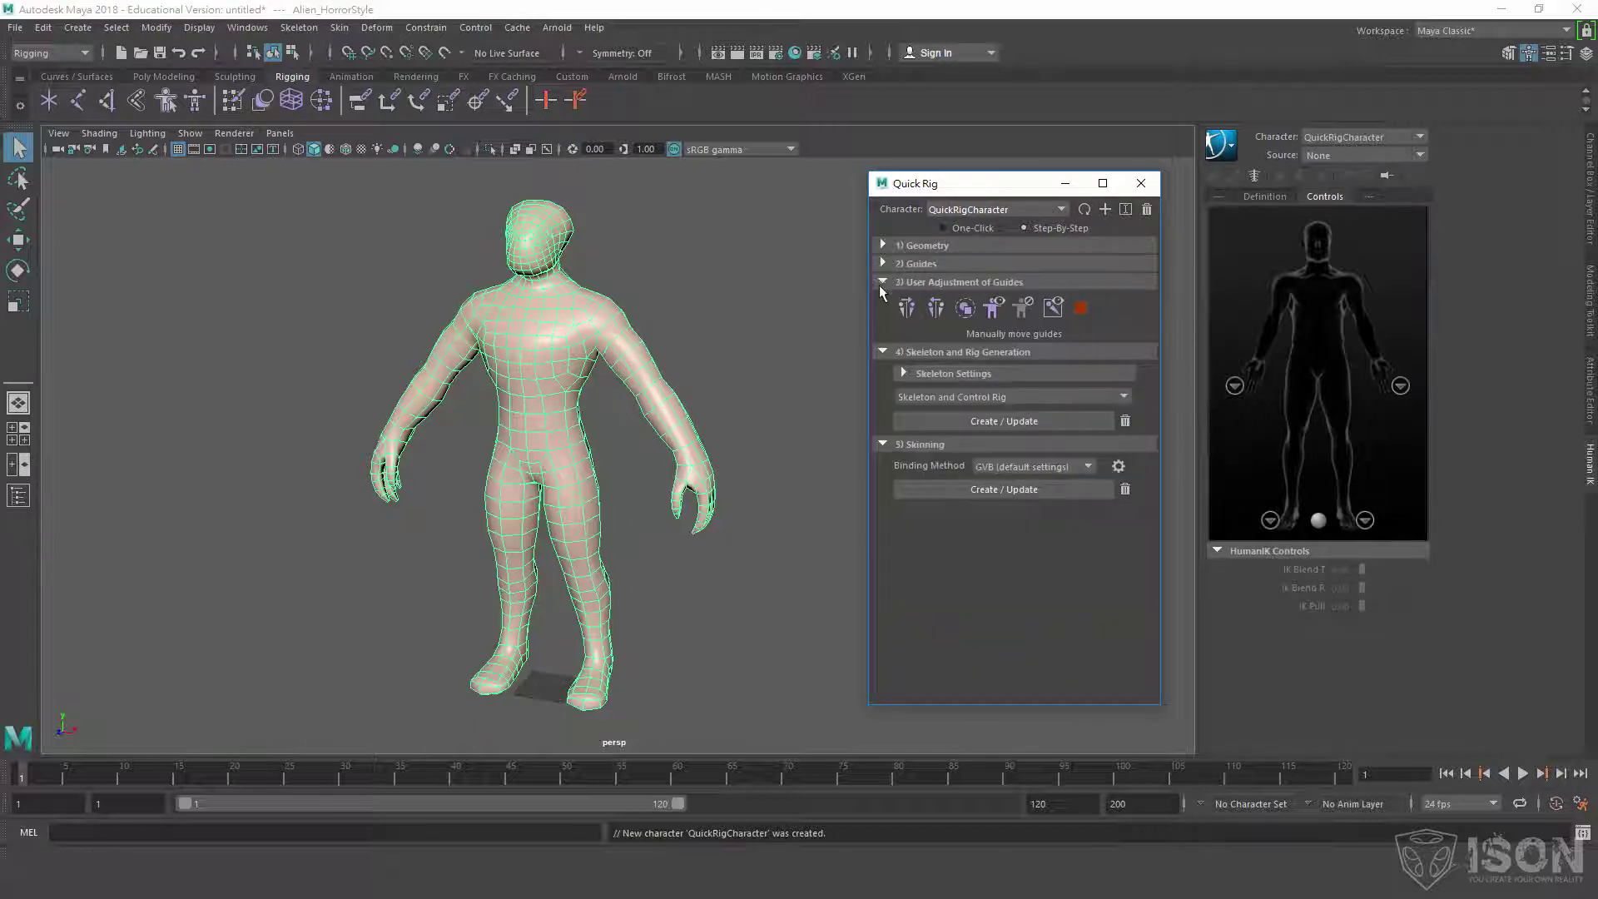
click(880, 282)
click(882, 301)
click(883, 319)
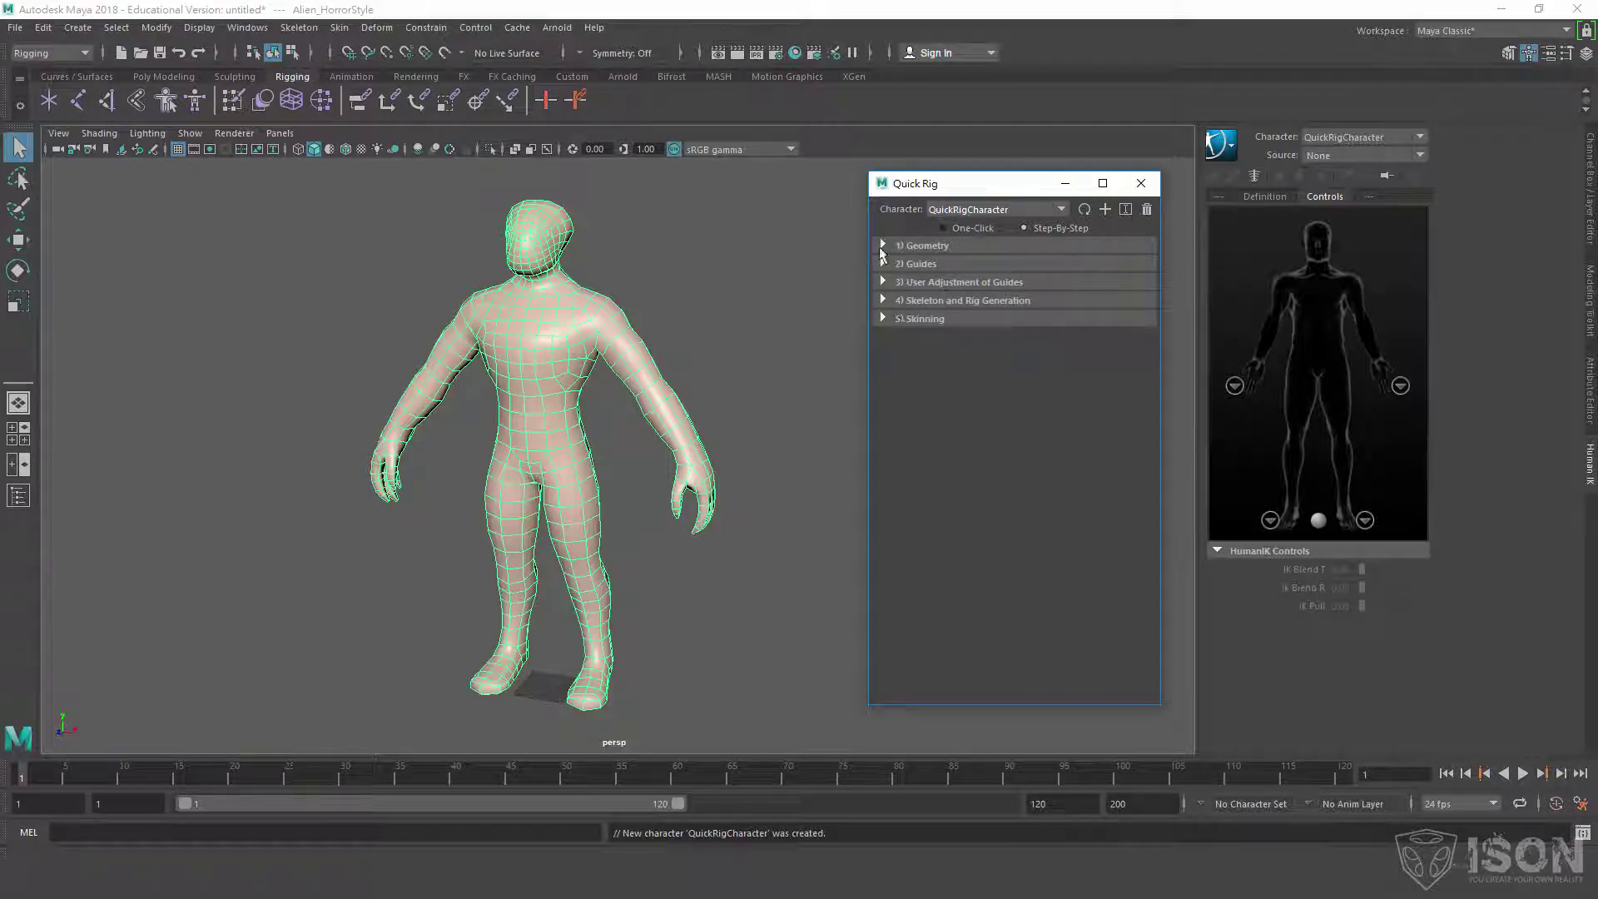
click(883, 245)
Add the selected alien mesh to the Quick Rig Geometry list and clear the list again.
click(702, 284)
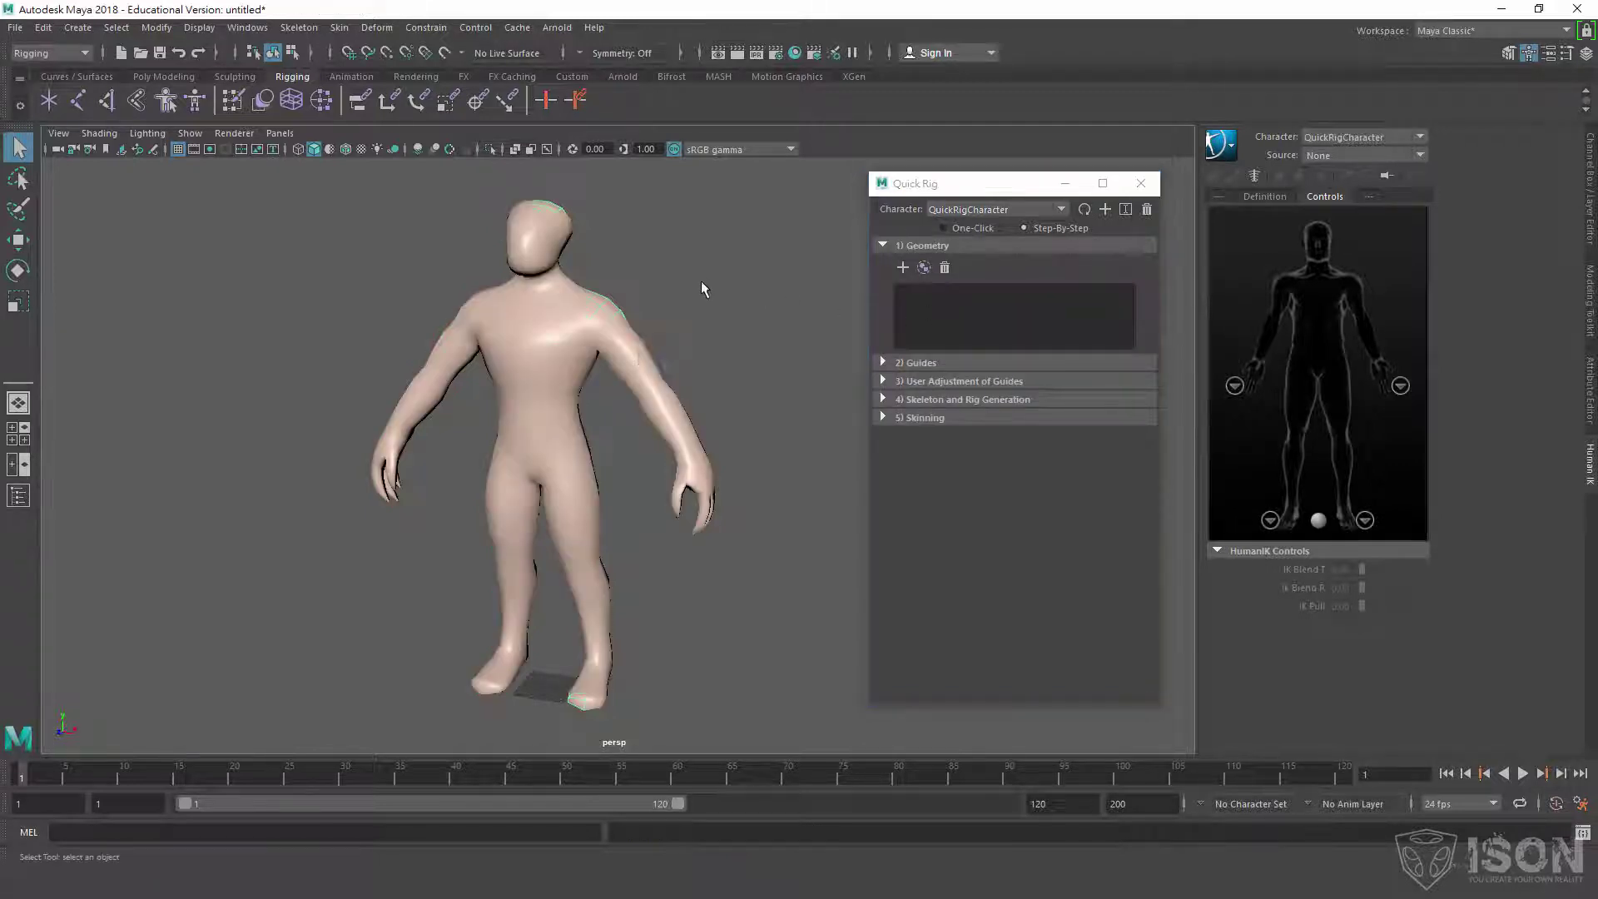
click(582, 328)
alt+drag(582, 328, 614, 337)
alt+right_drag(614, 337, 674, 344)
alt+middle_drag(674, 344, 651, 318)
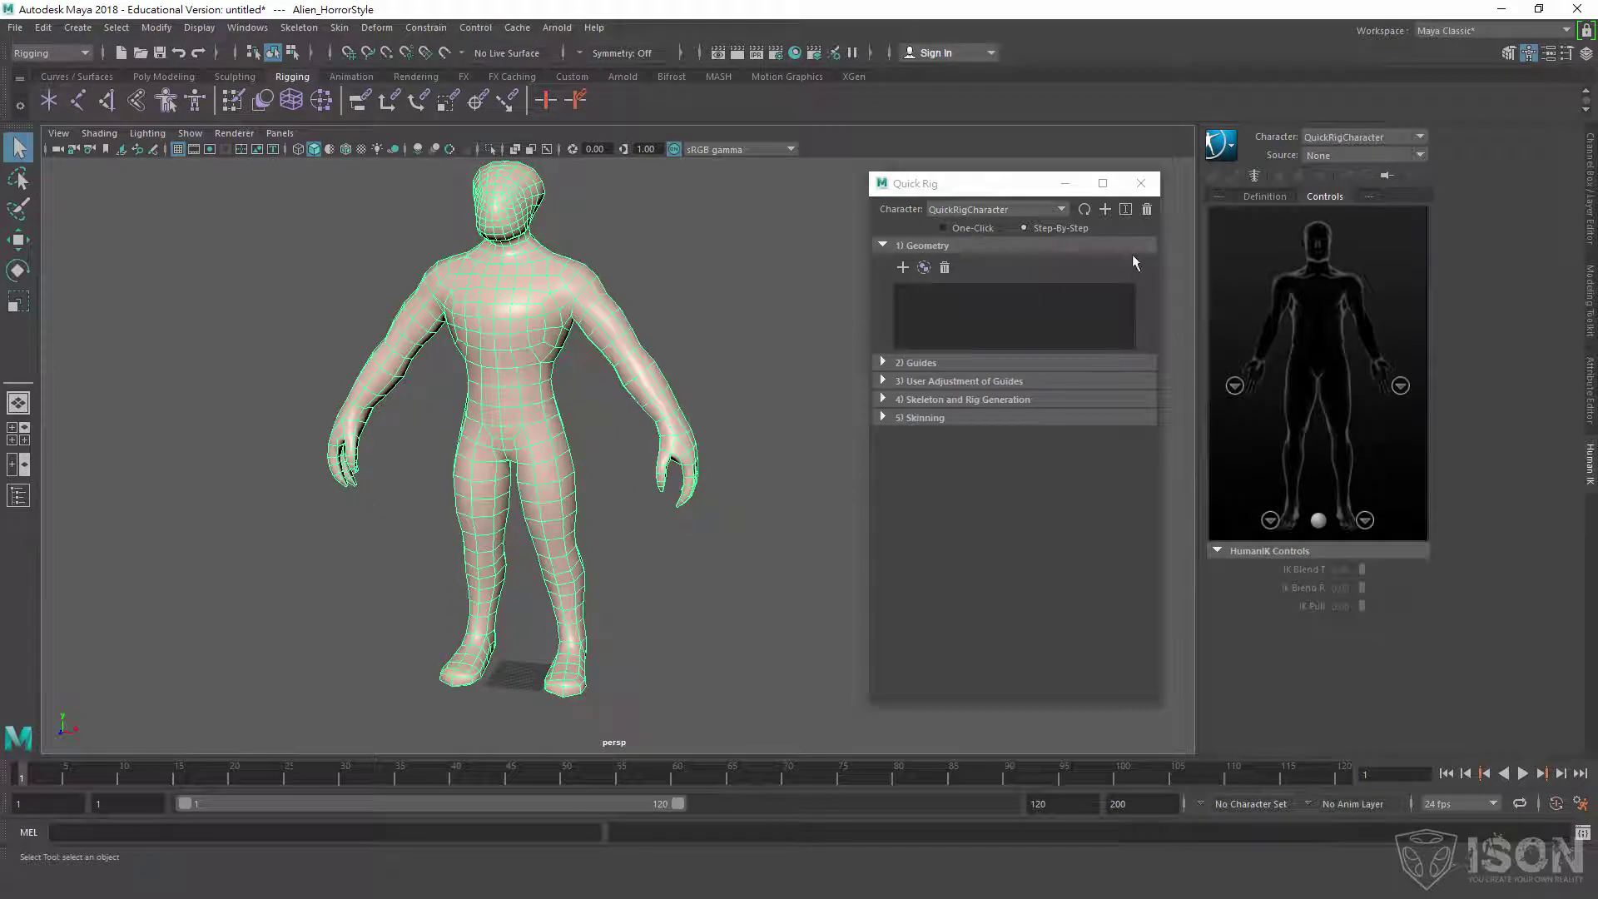
click(903, 267)
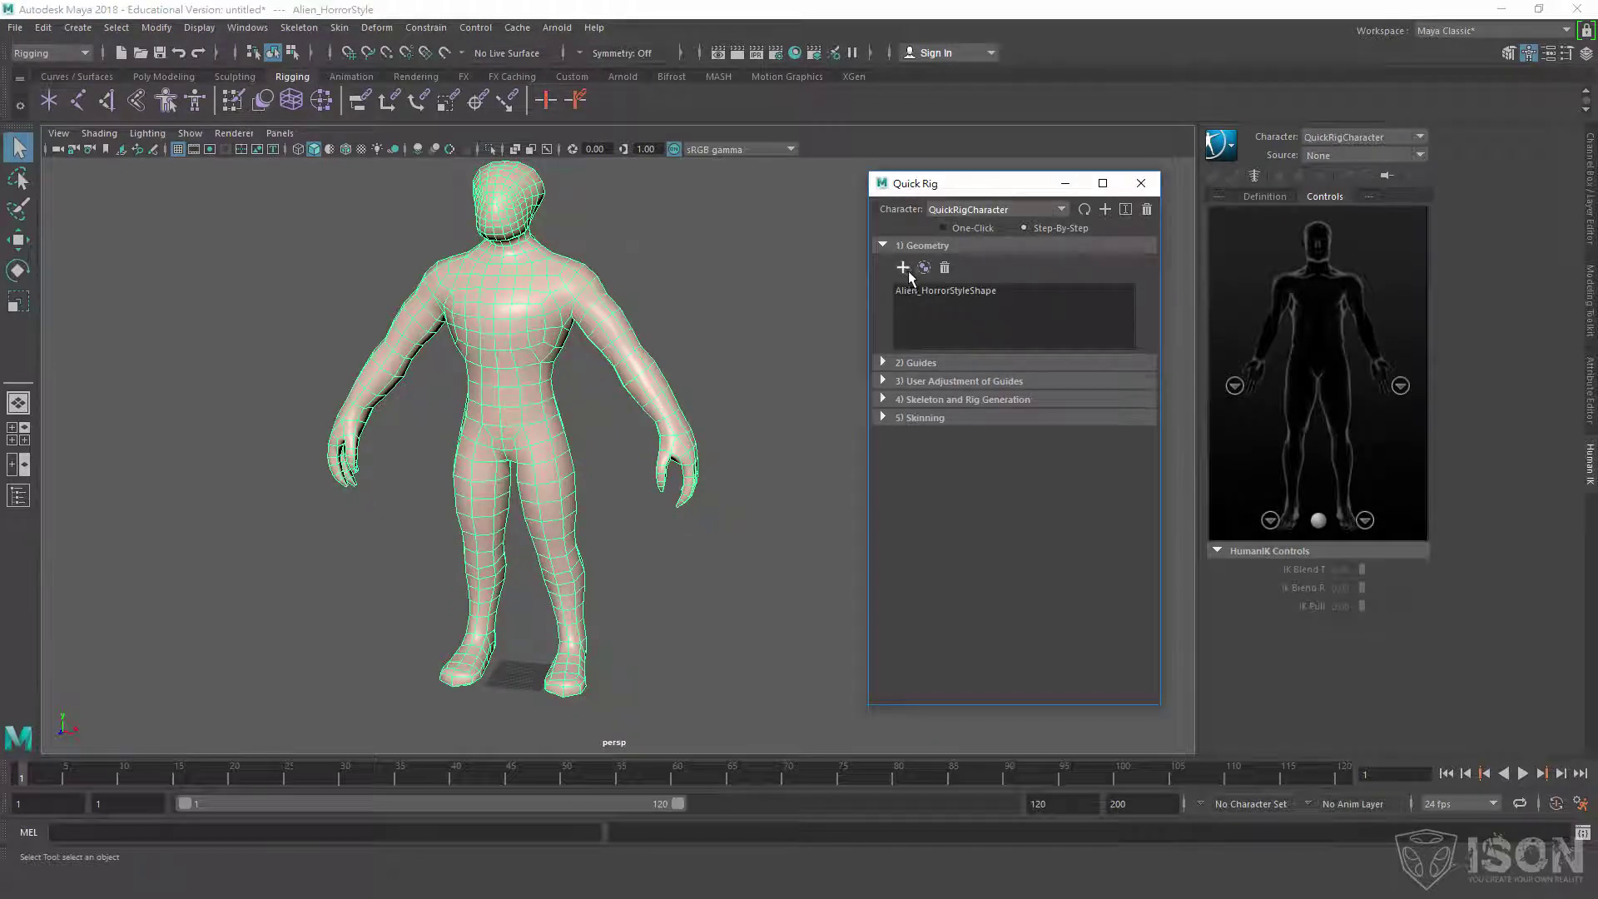
click(946, 292)
click(944, 269)
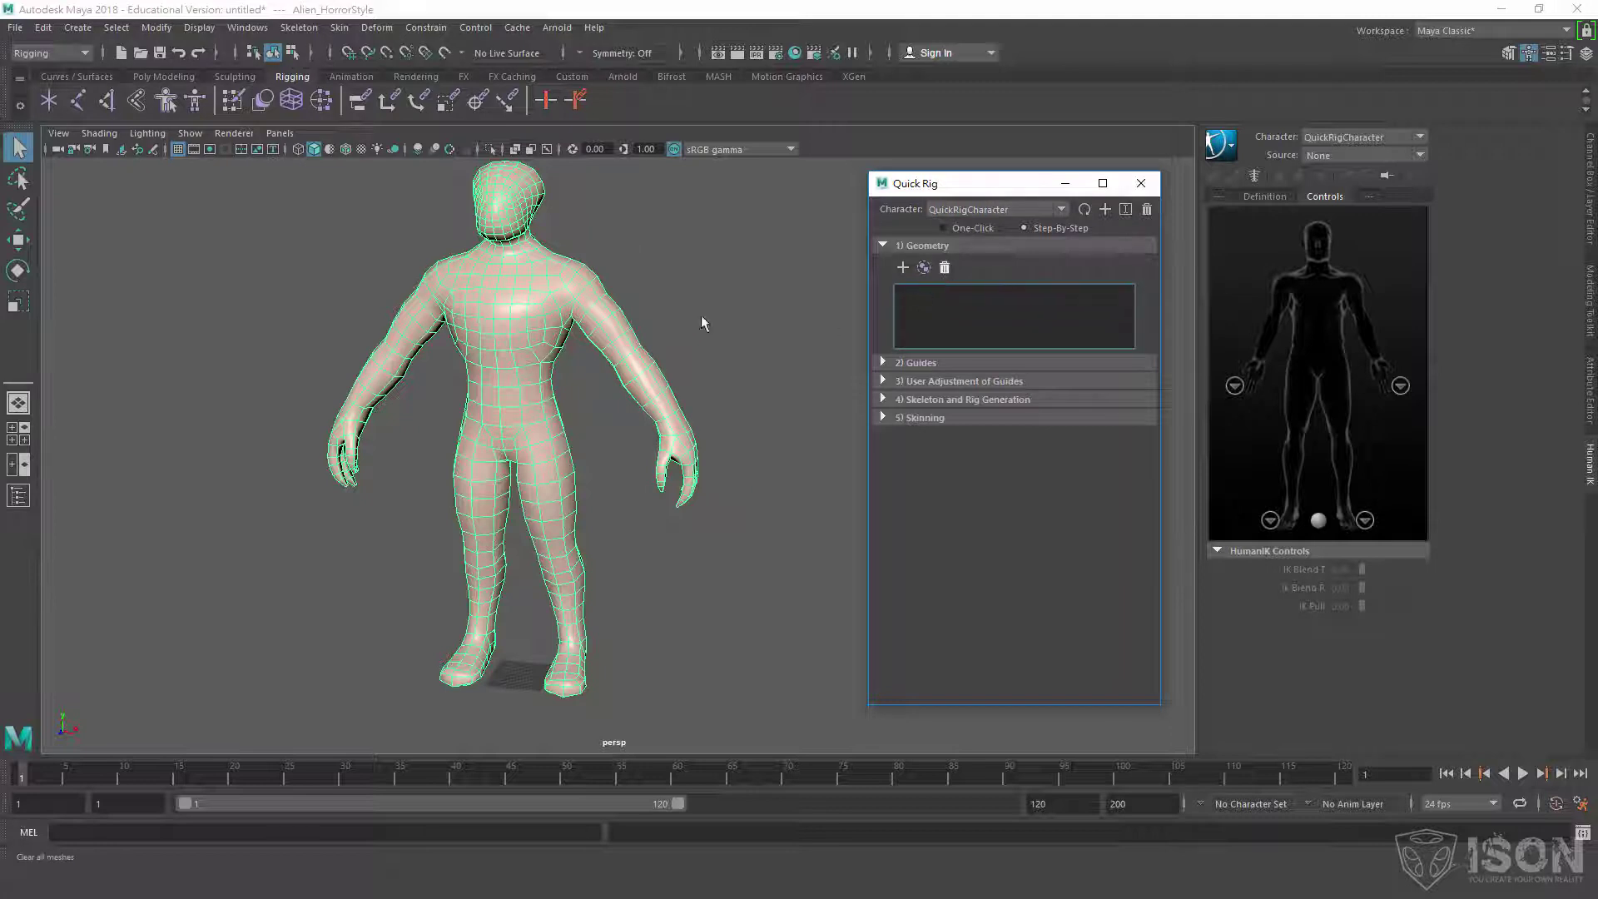
Select the alien mesh in the viewport and add it to the Quick Rig Geometry list.
click(649, 318)
click(508, 297)
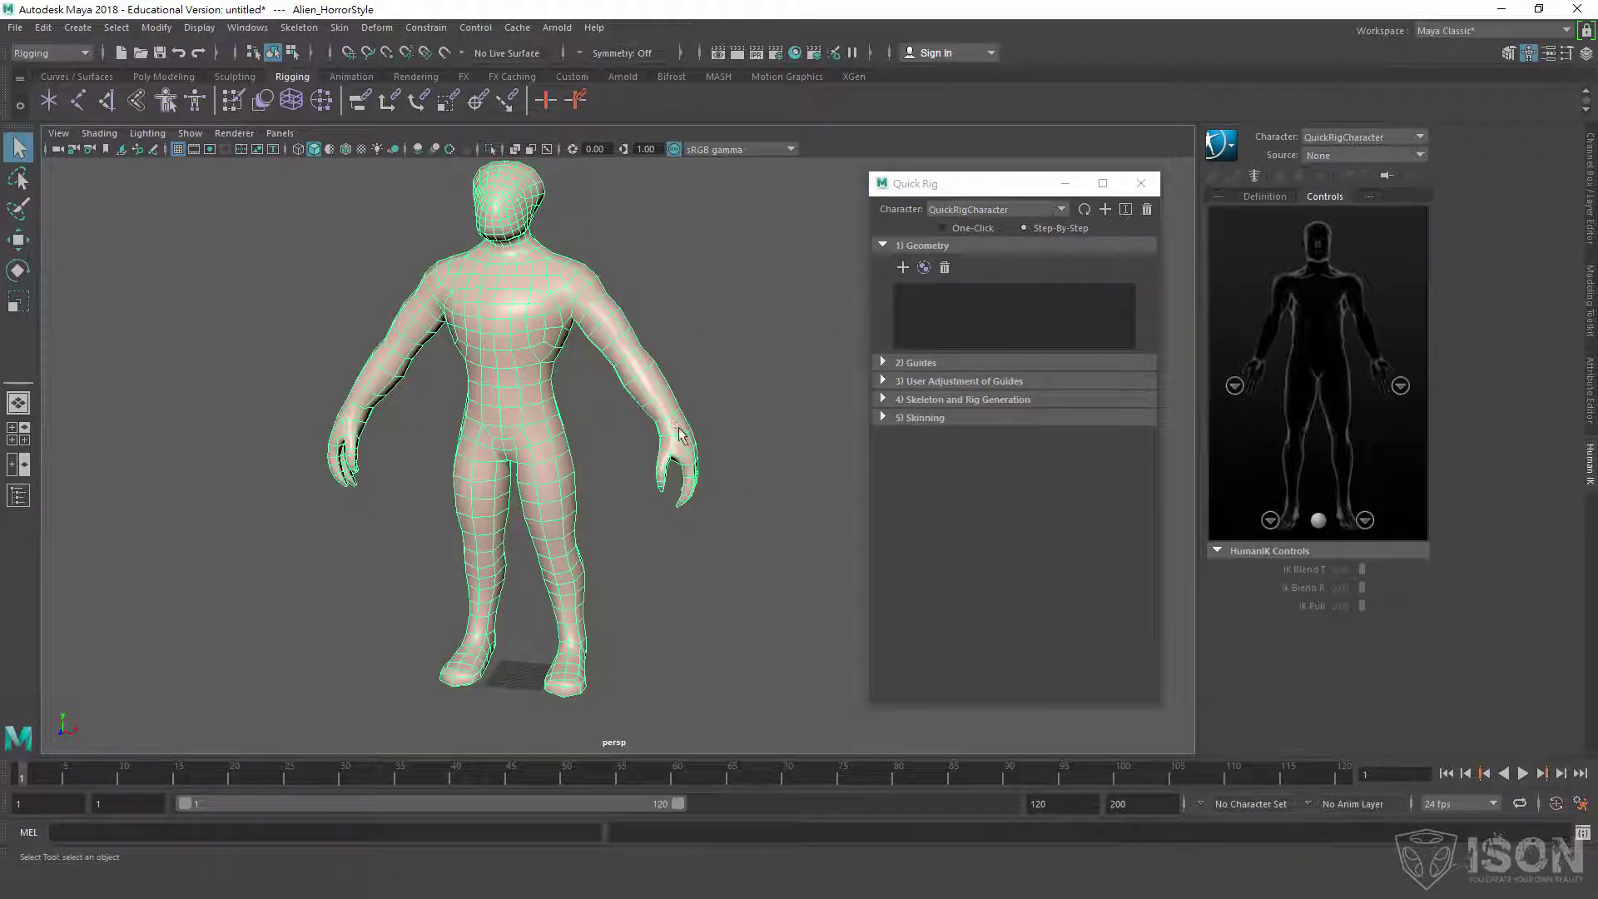
click(666, 526)
click(429, 332)
click(902, 267)
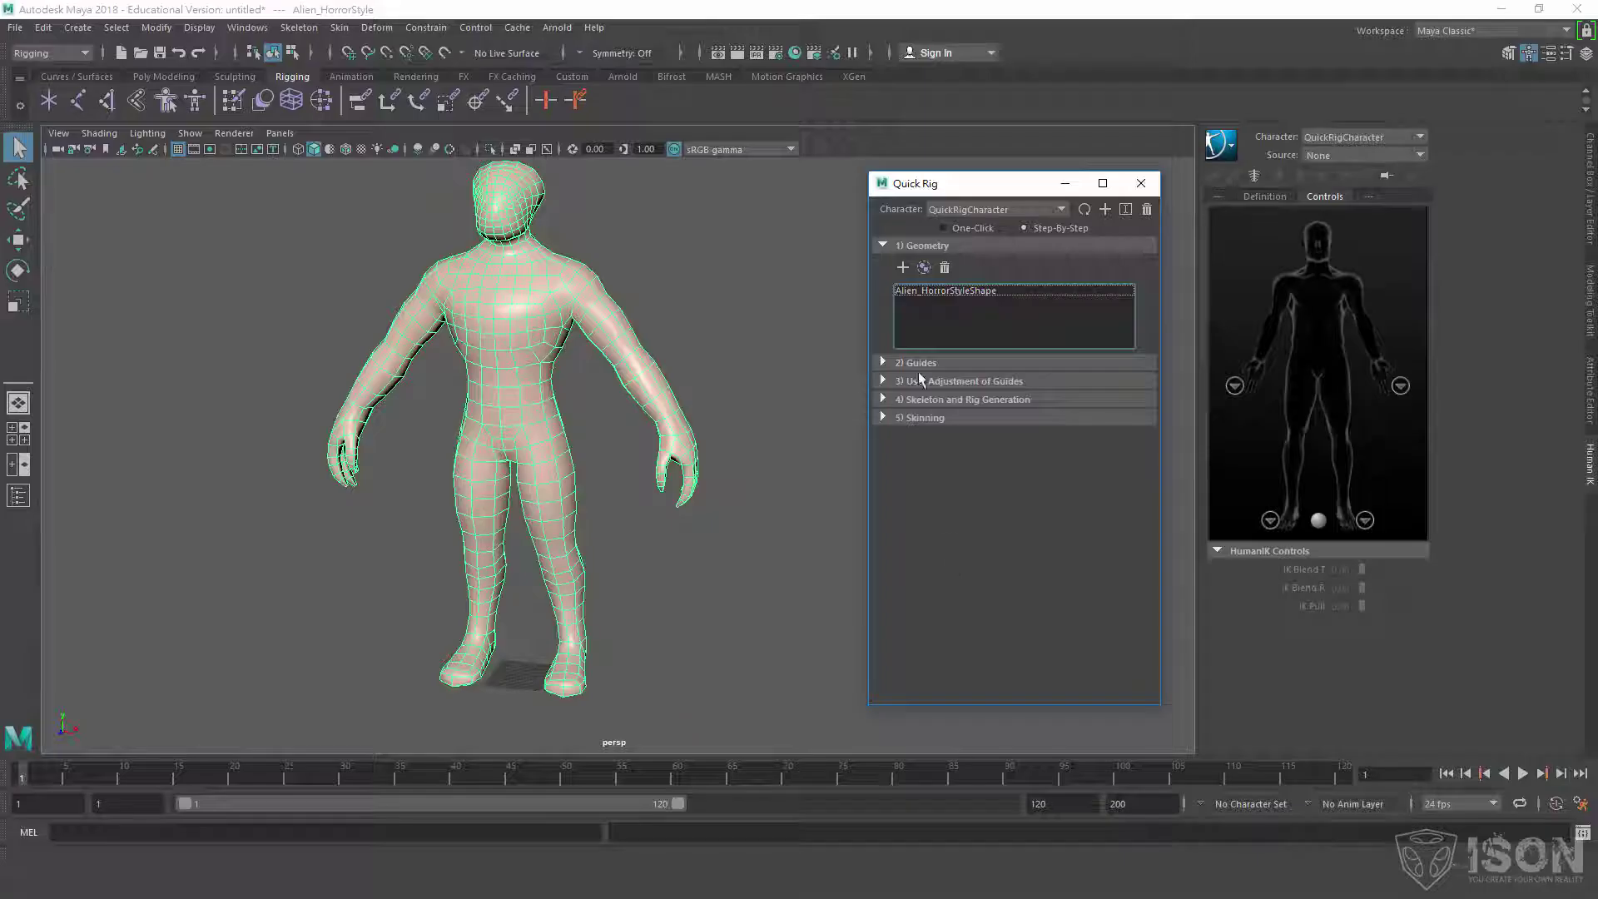
Expand the Guides section alongside Geometry and create guides using the Imperfect Mesh embed method at resolution 256.
click(884, 246)
click(882, 263)
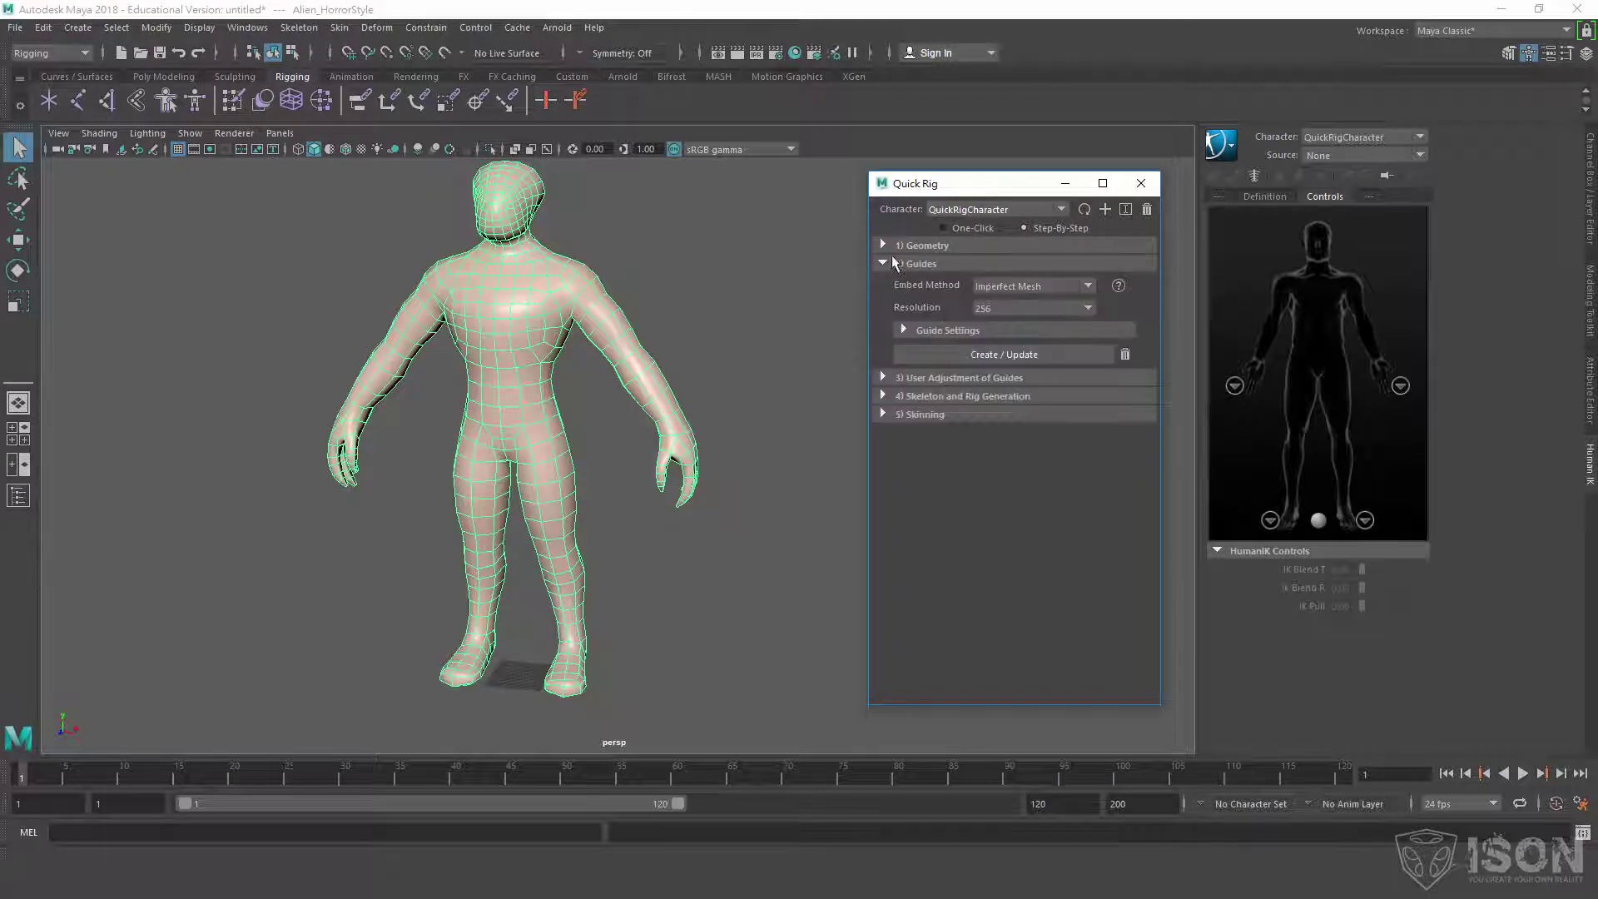
click(883, 245)
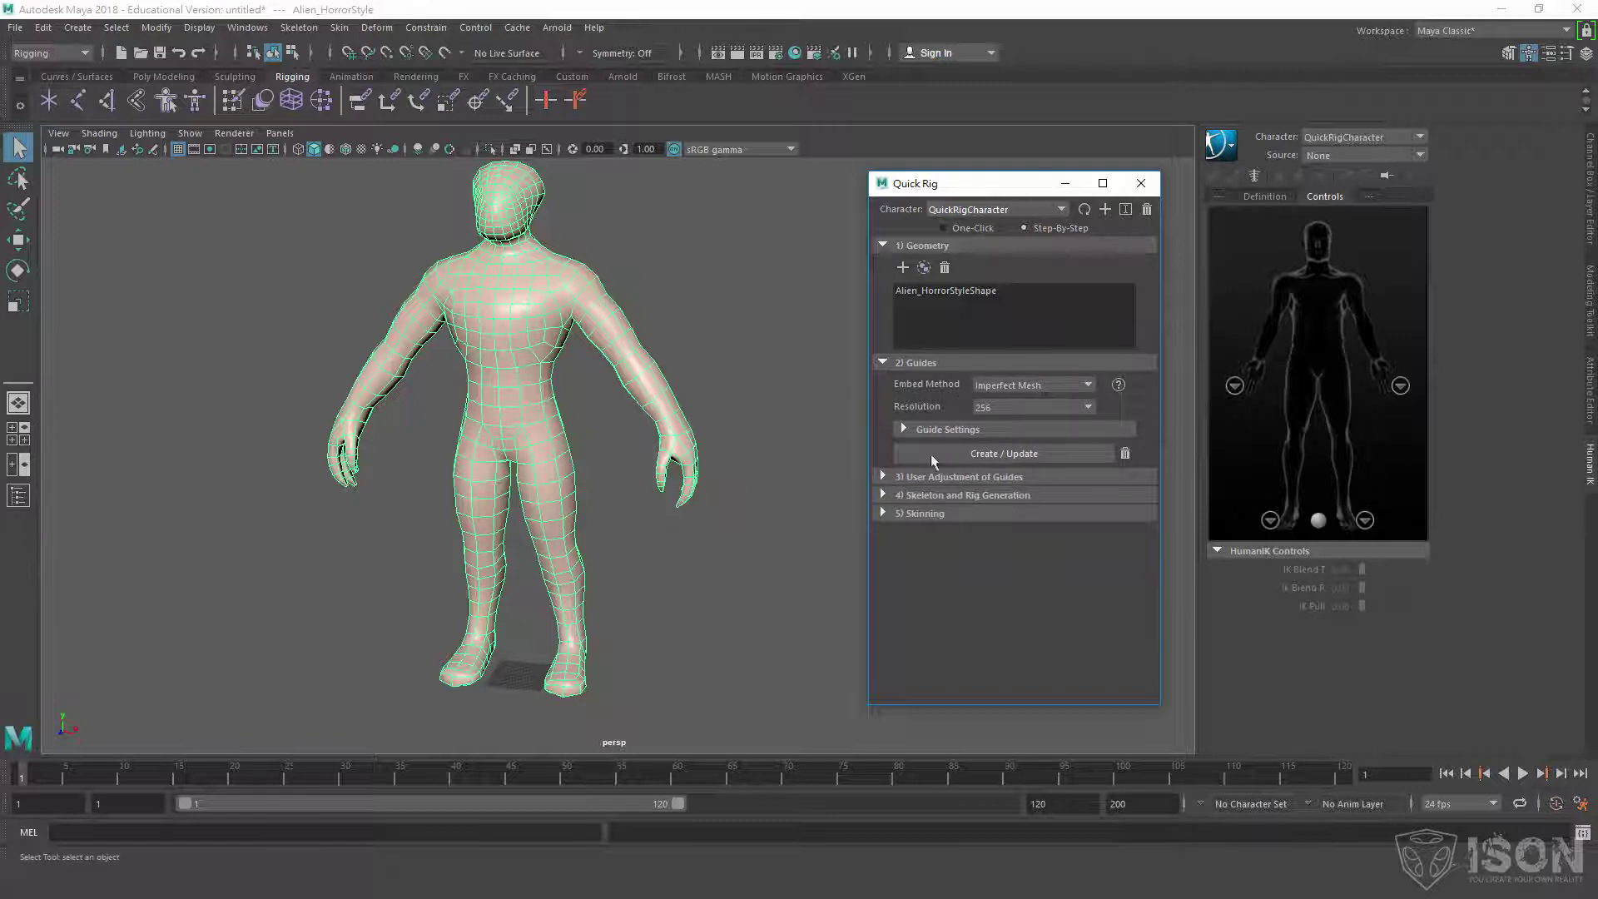
click(982, 457)
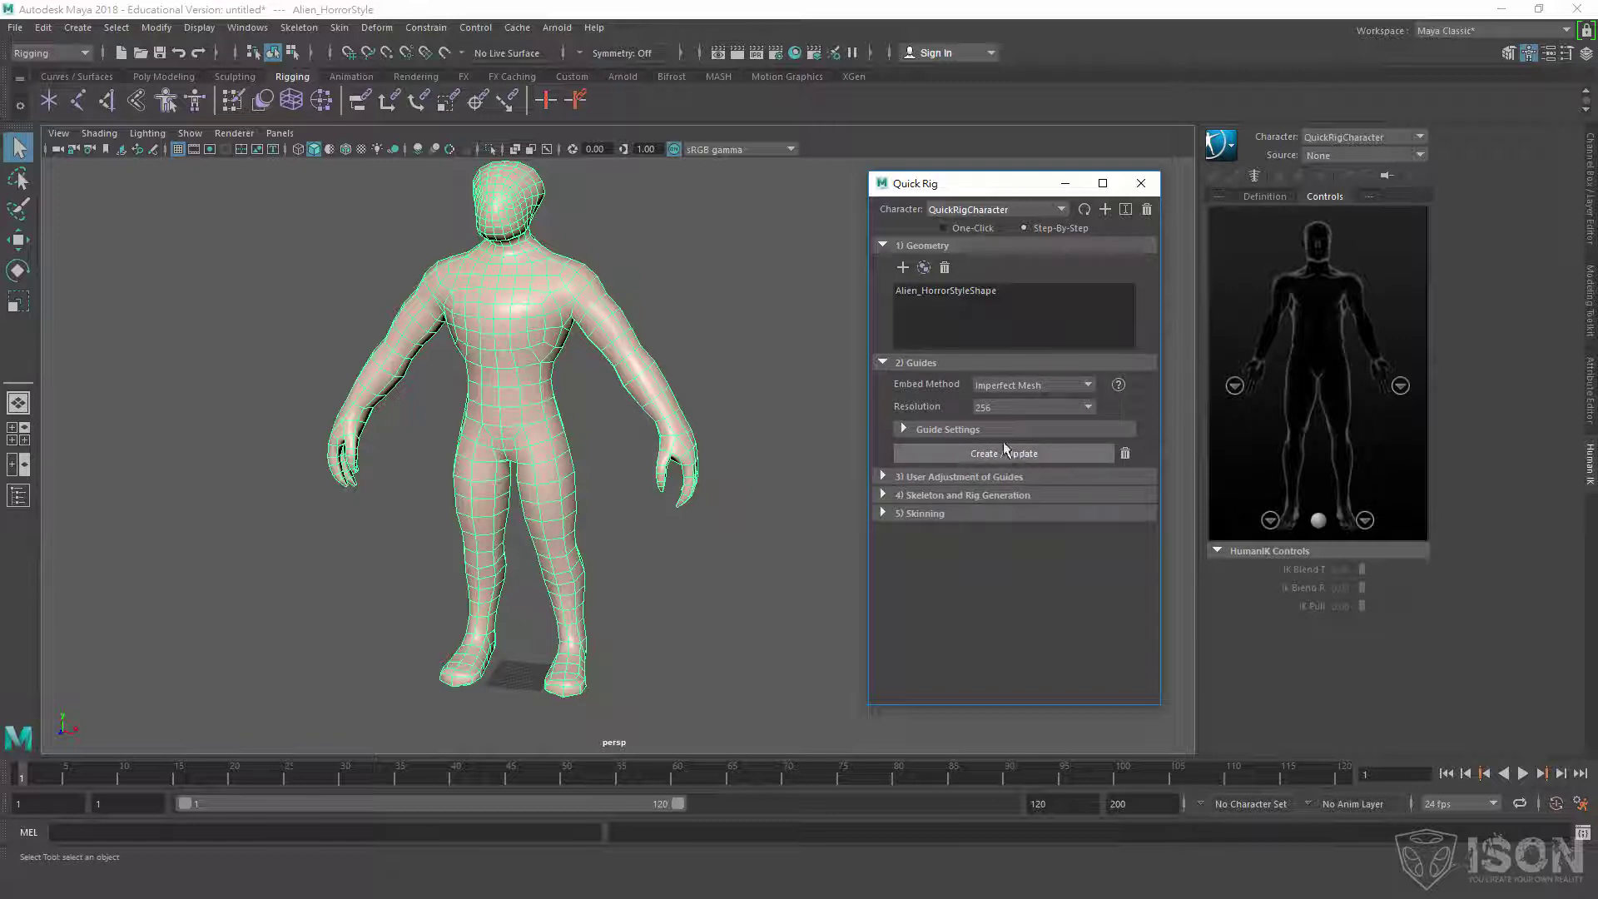
click(1035, 453)
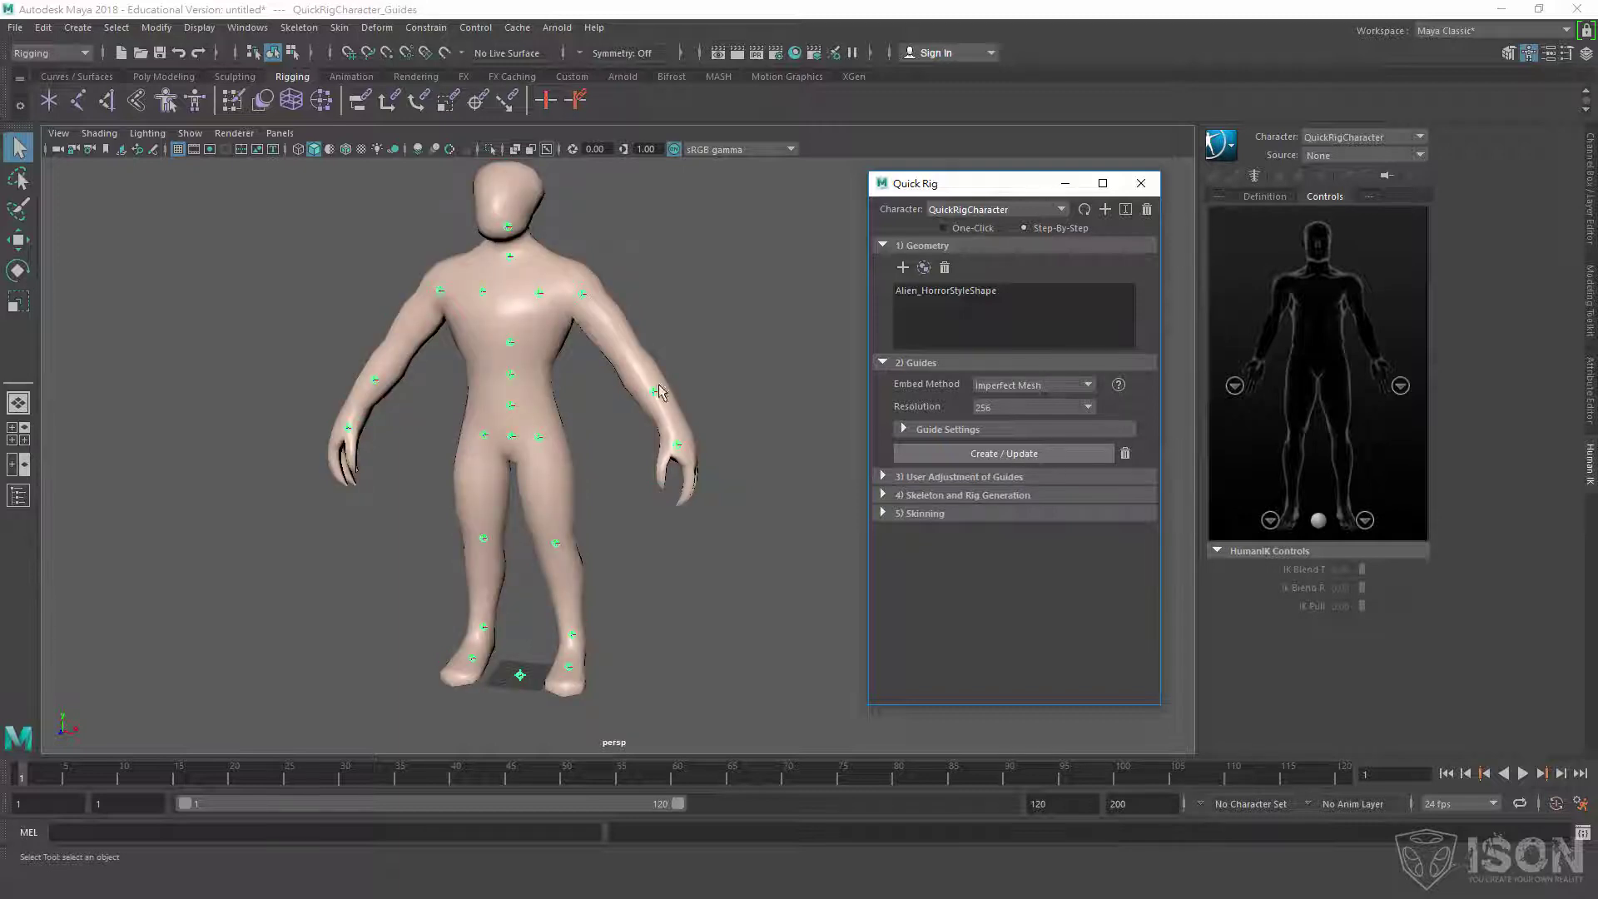
Inspect the guides around the alien's arms, torso and legs, and close the Quick Rig window.
mouse_move(557, 379)
alt+mouse_down()
mouse_move(625, 362)
mouse_move(571, 357)
mouse_move(553, 394)
alt+mouse_up()
scroll(582, 384, up, 4)
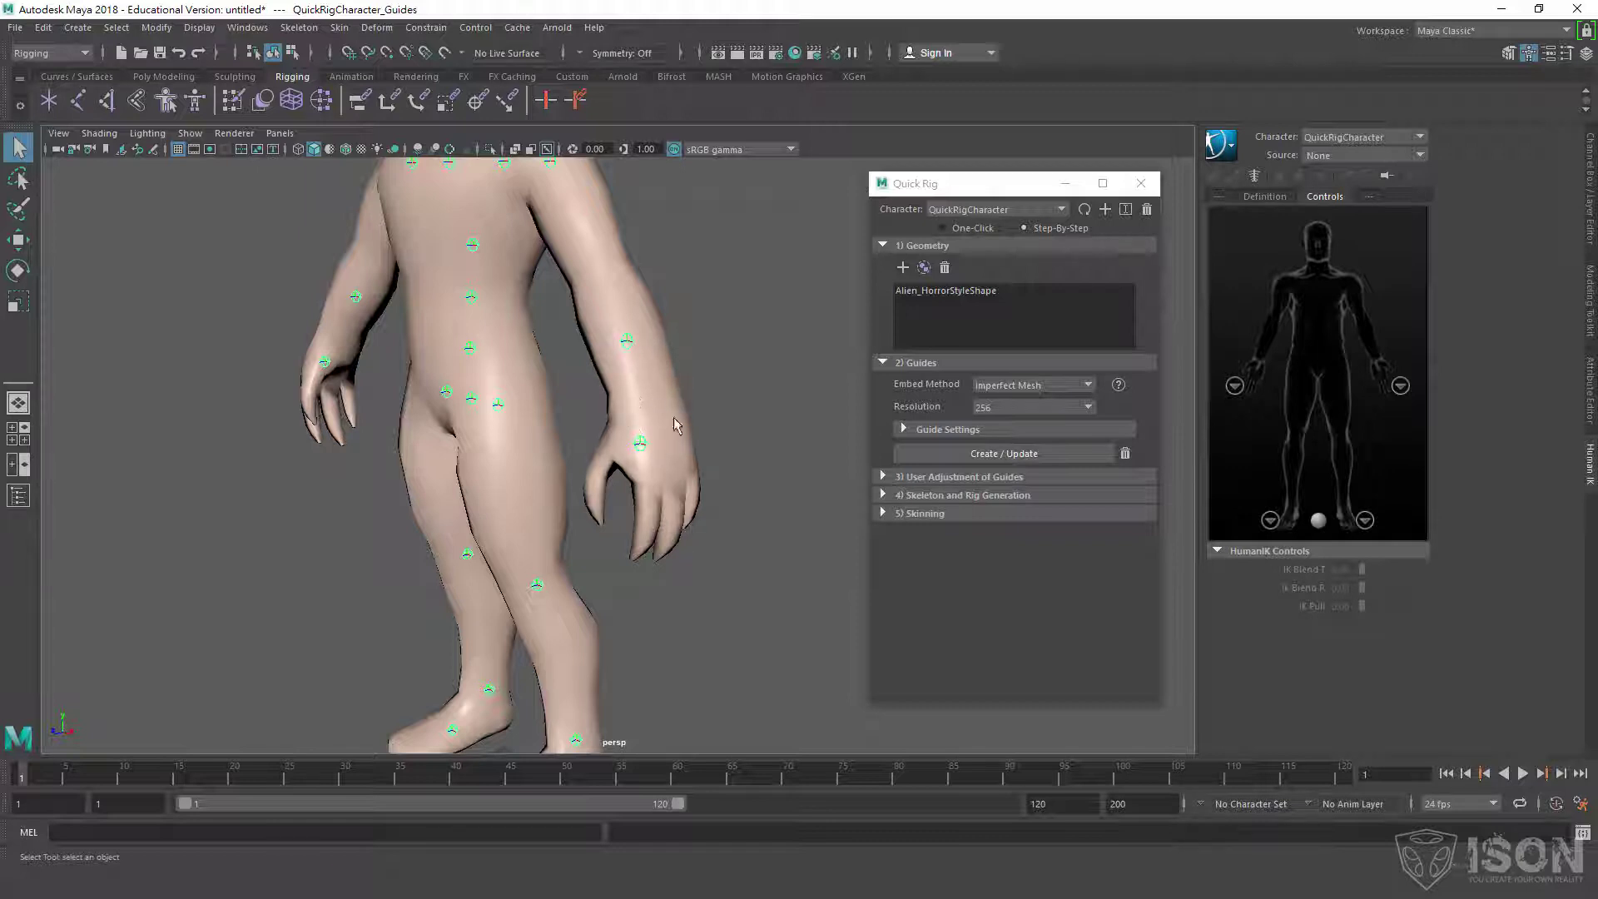
alt+drag(639, 357, 772, 404)
alt+drag(610, 387, 573, 385)
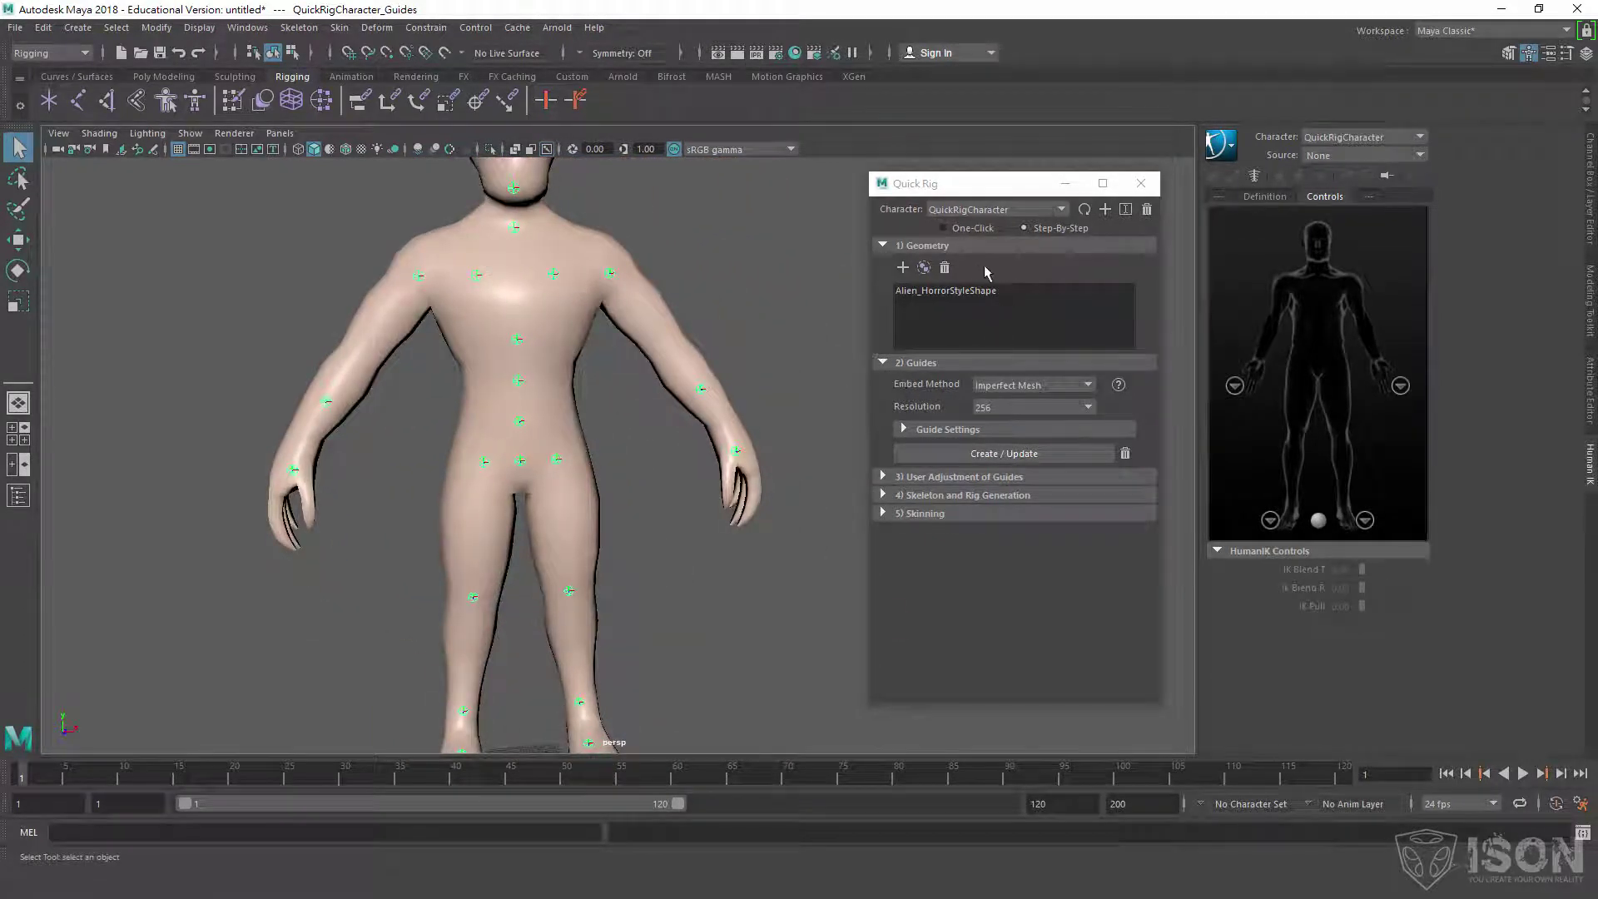
click(1141, 183)
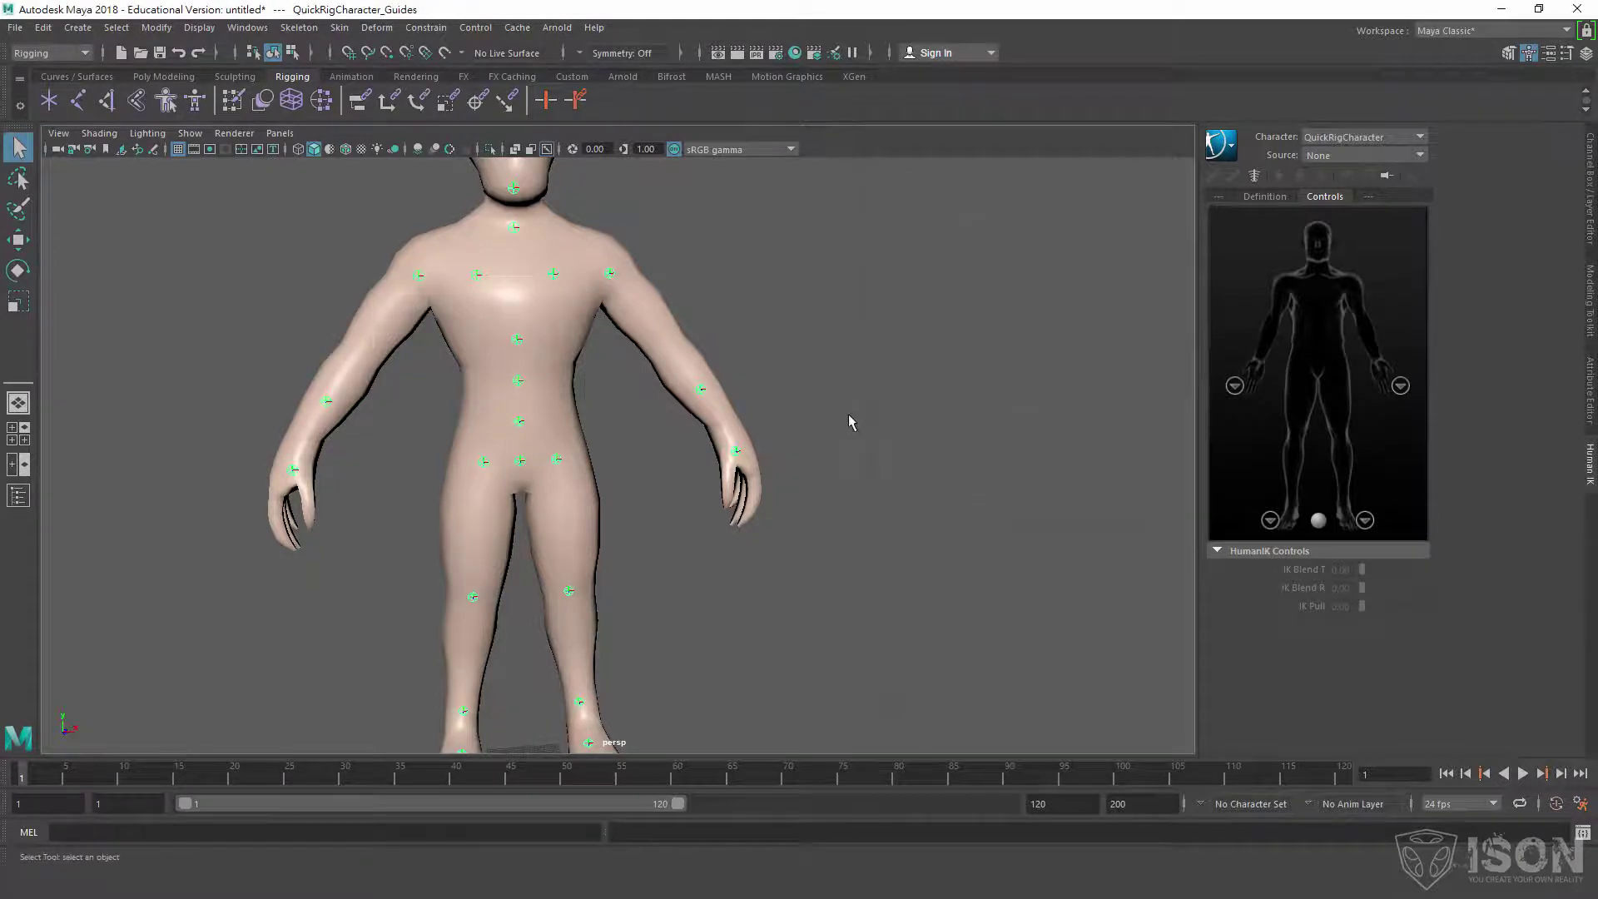
Show the character in a full-size front view with the grid hidden and wireframe displayed over the shading.
key(space)
key(shift+a)
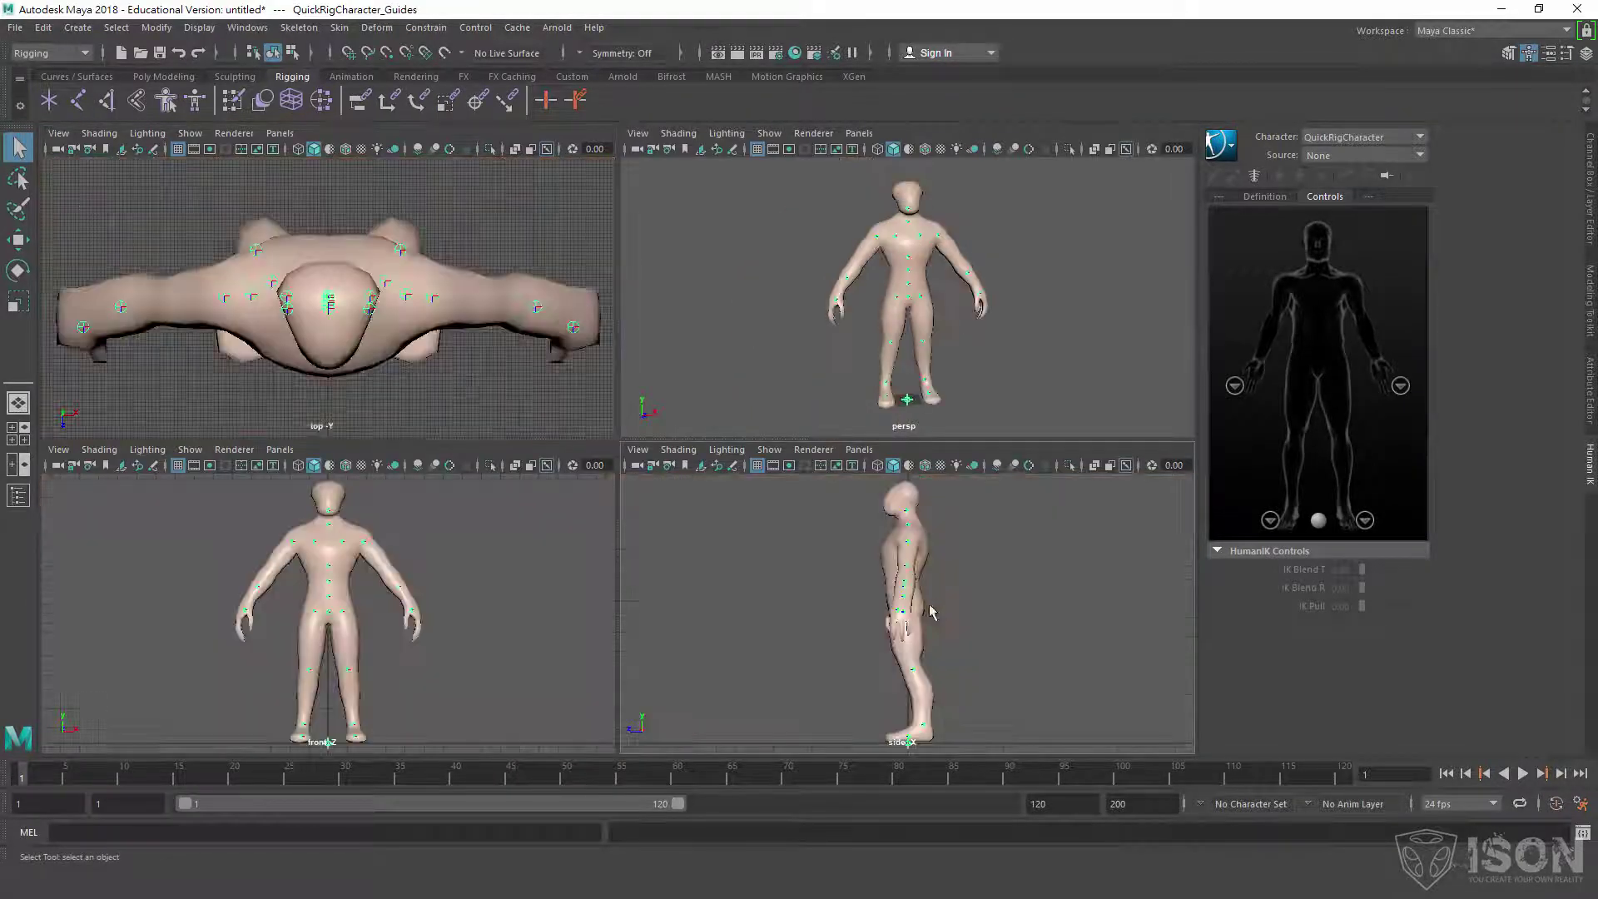
key(space)
scroll(344, 170, up, 2)
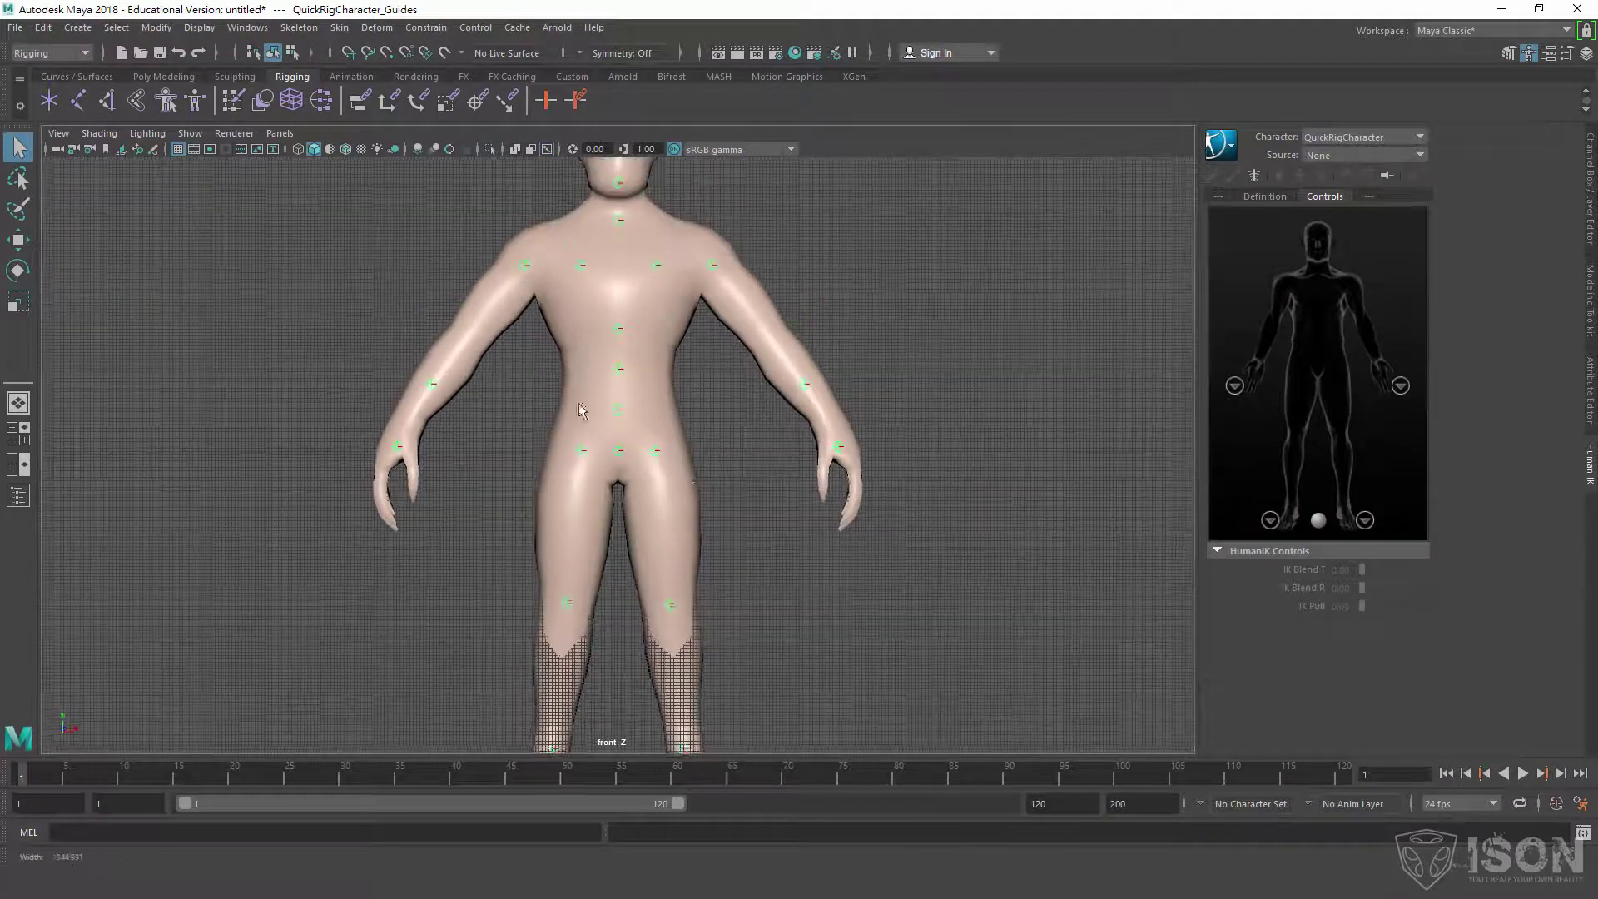
click(177, 149)
scroll(740, 456, up, 1)
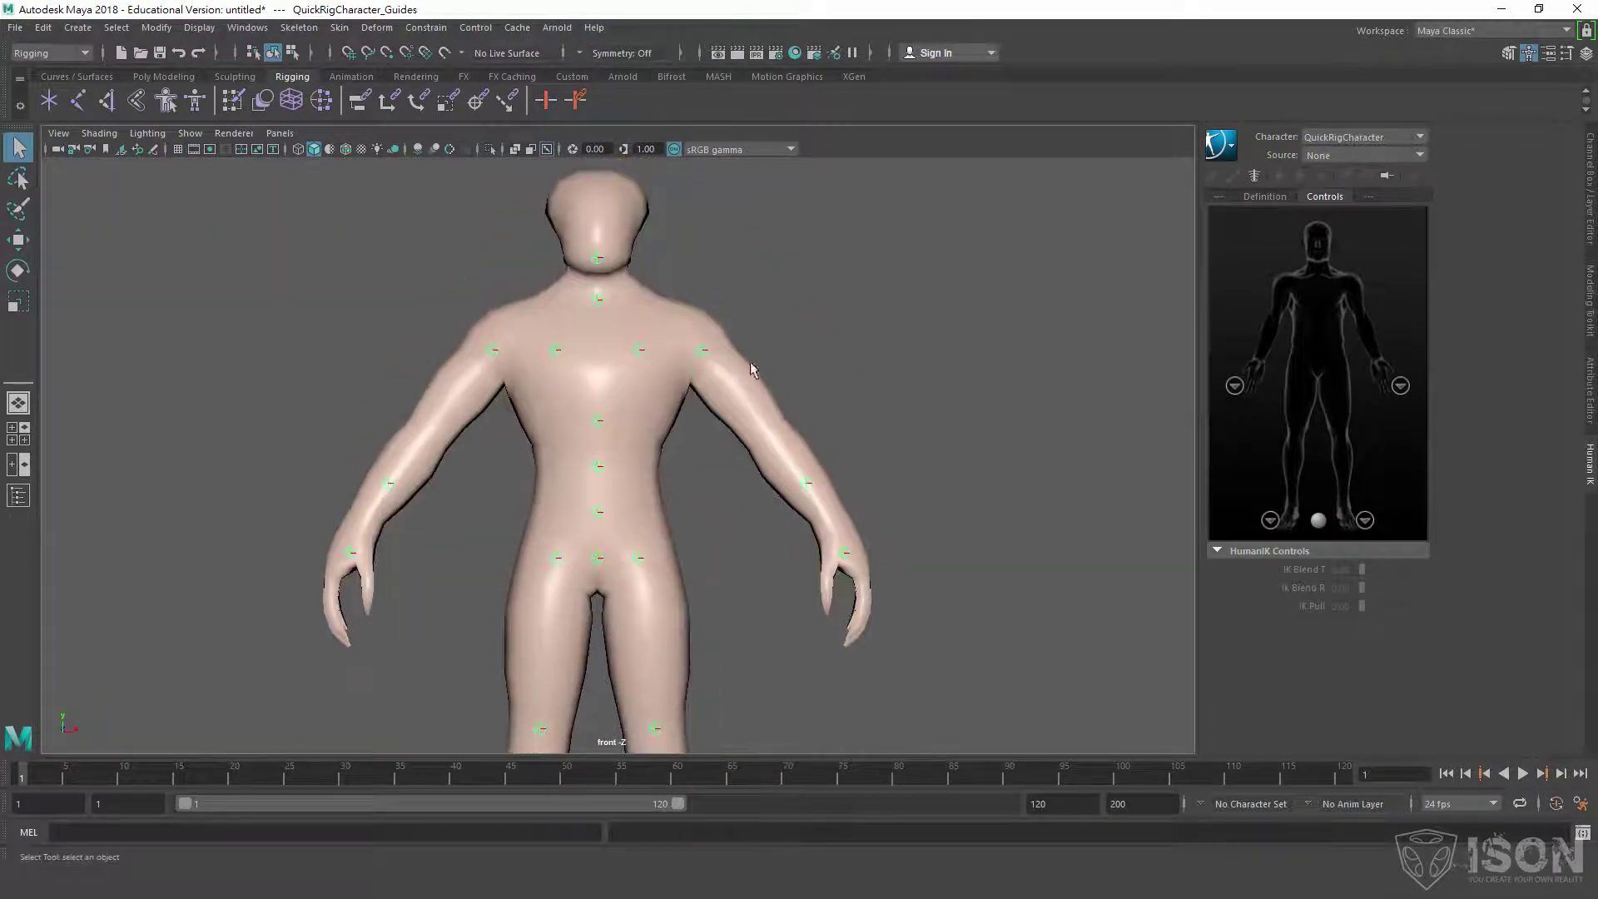
scroll(721, 326, up, 3)
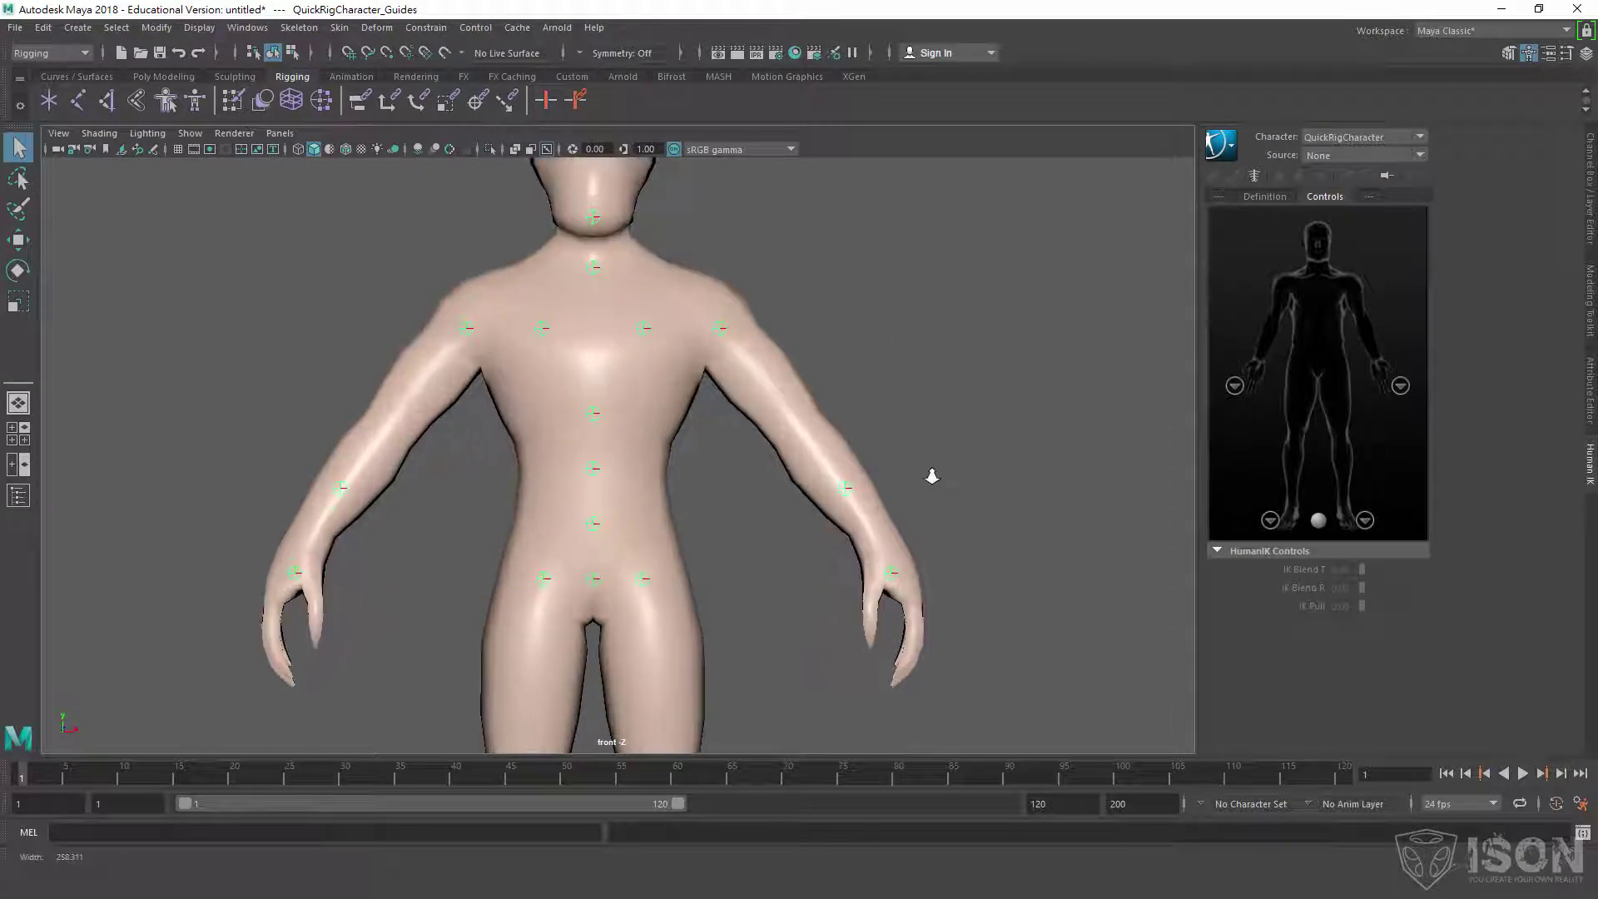
click(346, 149)
Nudge the left arm guide slightly upward inside the shoulder in the front view.
scroll(767, 354, up, 1)
alt+middle_drag(767, 354, 713, 354)
click(704, 336)
key(w)
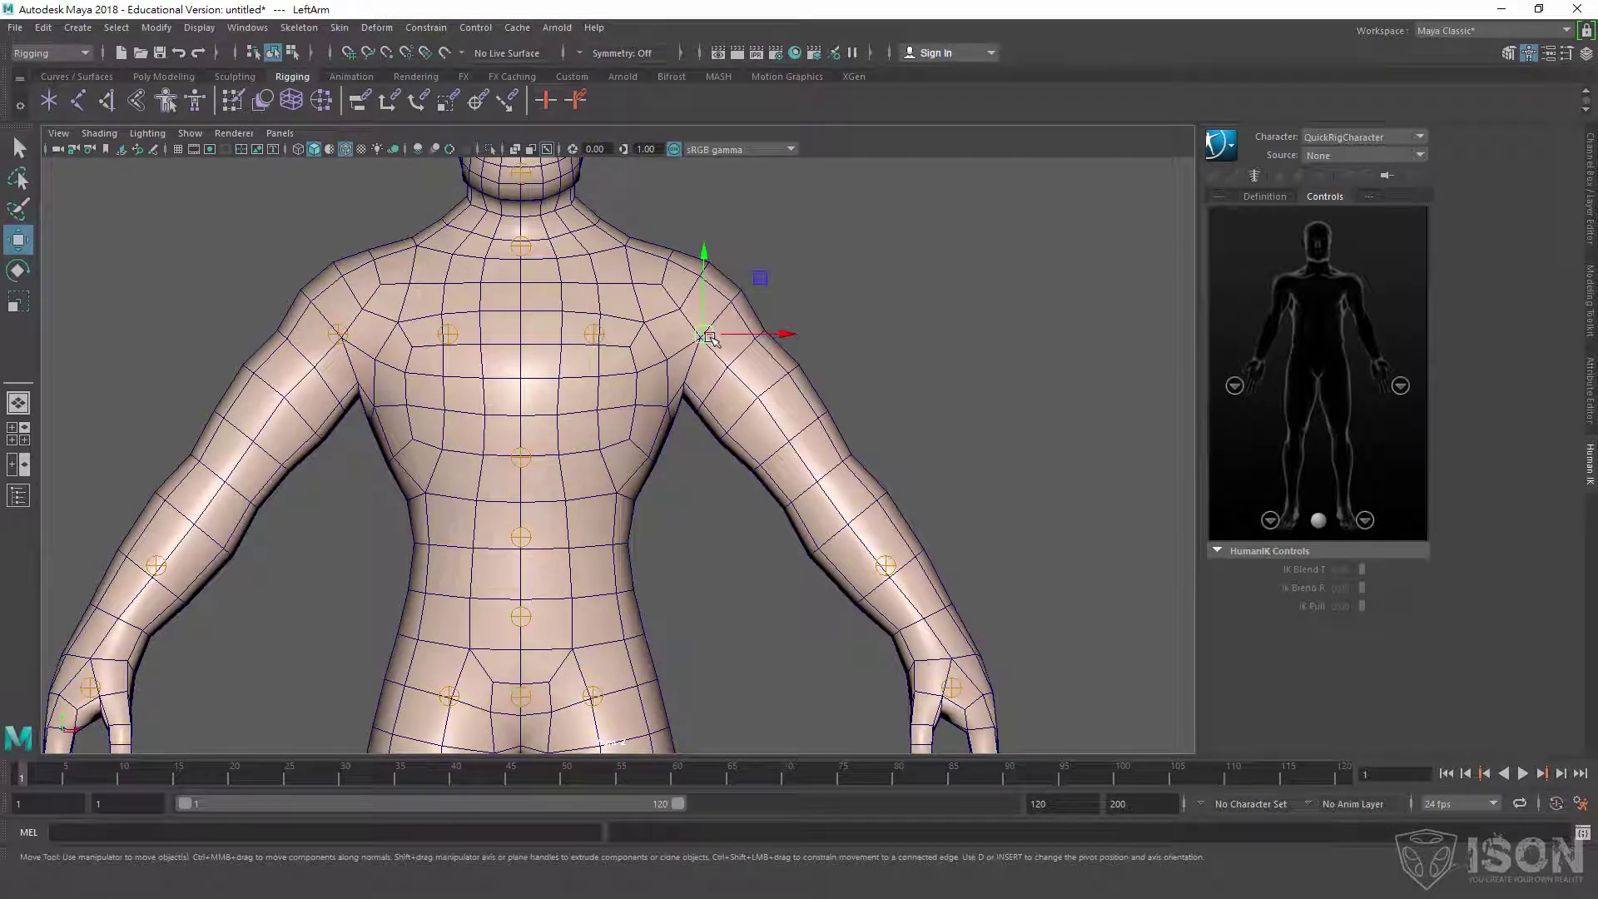
drag(709, 338, 705, 333)
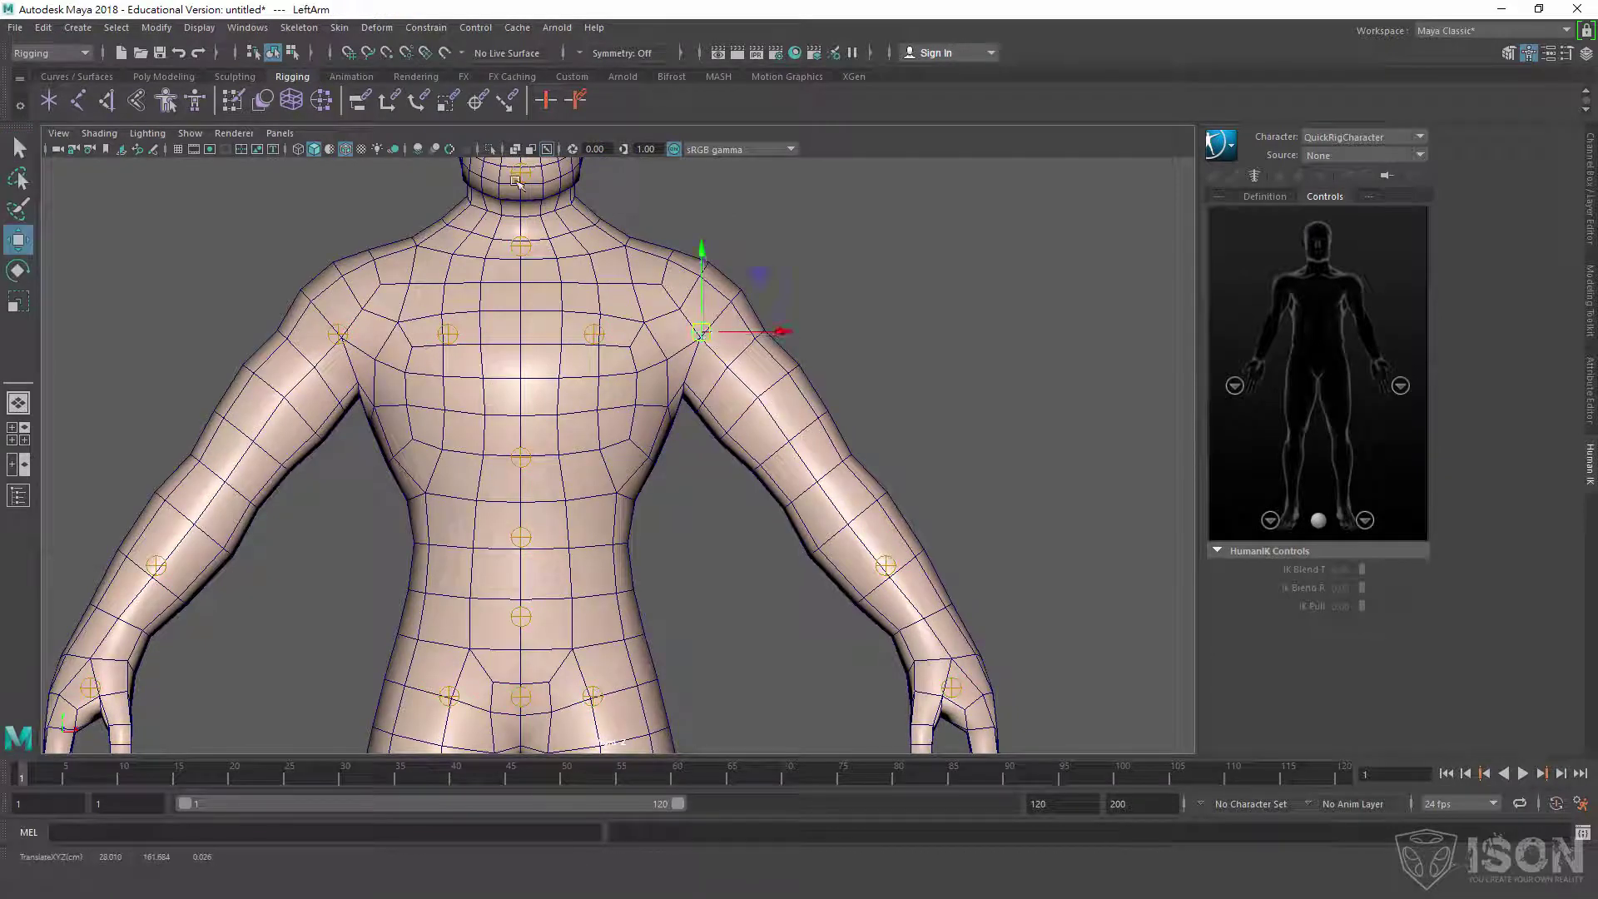
Raise the neck guide slightly along the body's centre line, undoing the excess movement.
click(521, 246)
drag(550, 247, 522, 198)
key(ctrl+z)
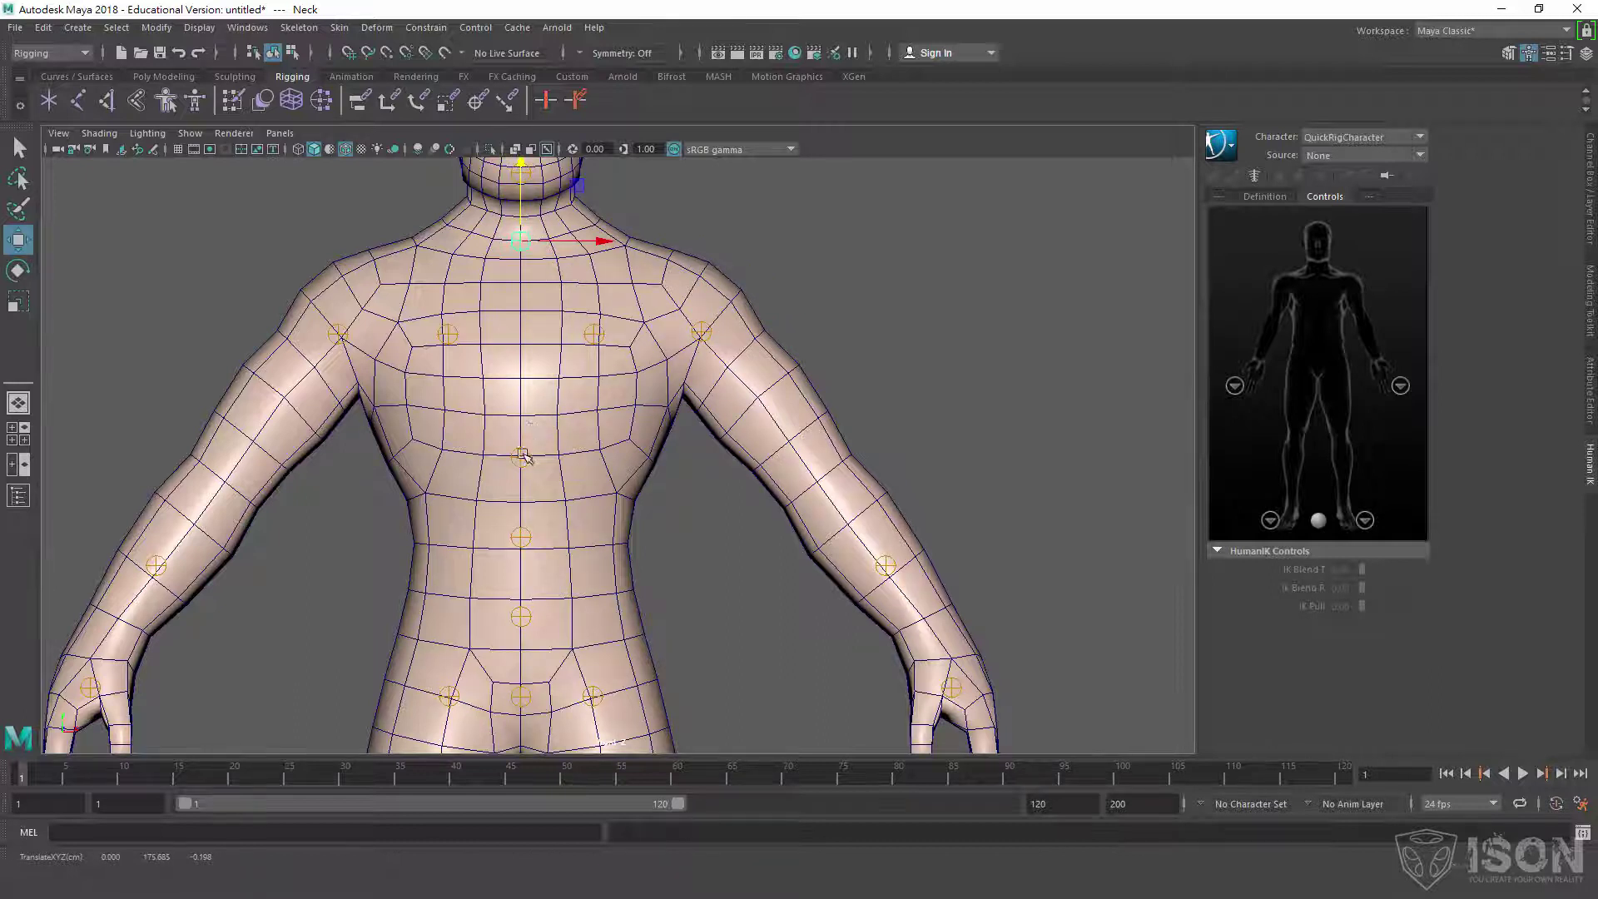
Raise the Spine2 guide to mid-chest and the Spine1 guide to just above the waist.
click(524, 456)
drag(519, 421, 524, 357)
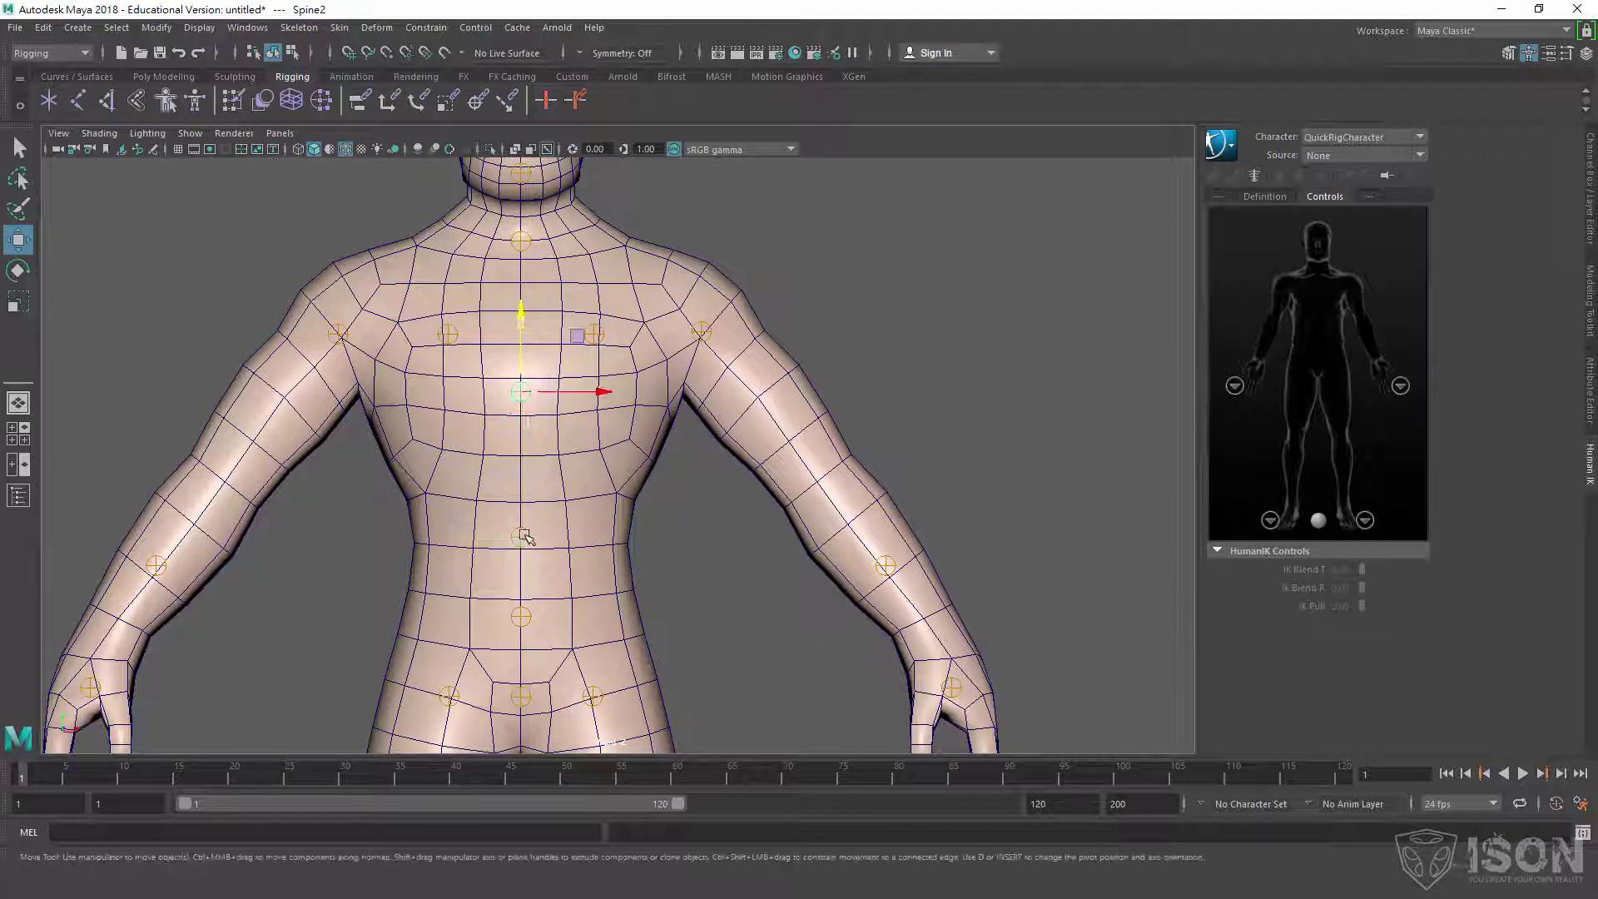
click(523, 537)
drag(522, 509, 525, 461)
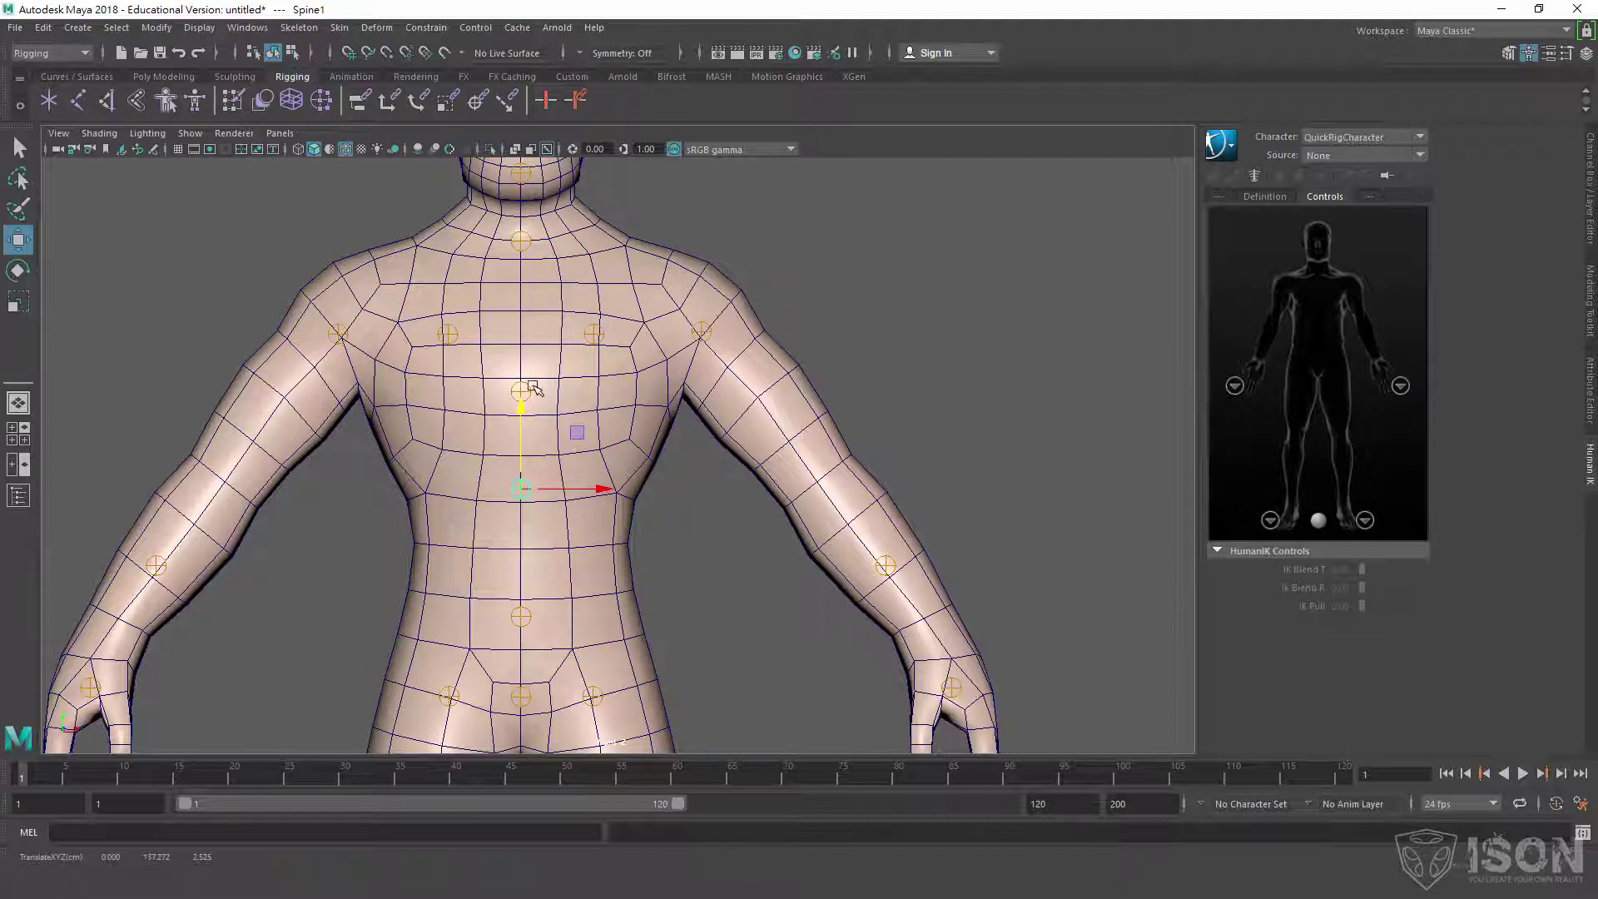
click(531, 387)
drag(524, 366, 585, 273)
Move the left shoulder guide up and inward to the collarbone in front view, and forward toward the chest in side view.
click(596, 333)
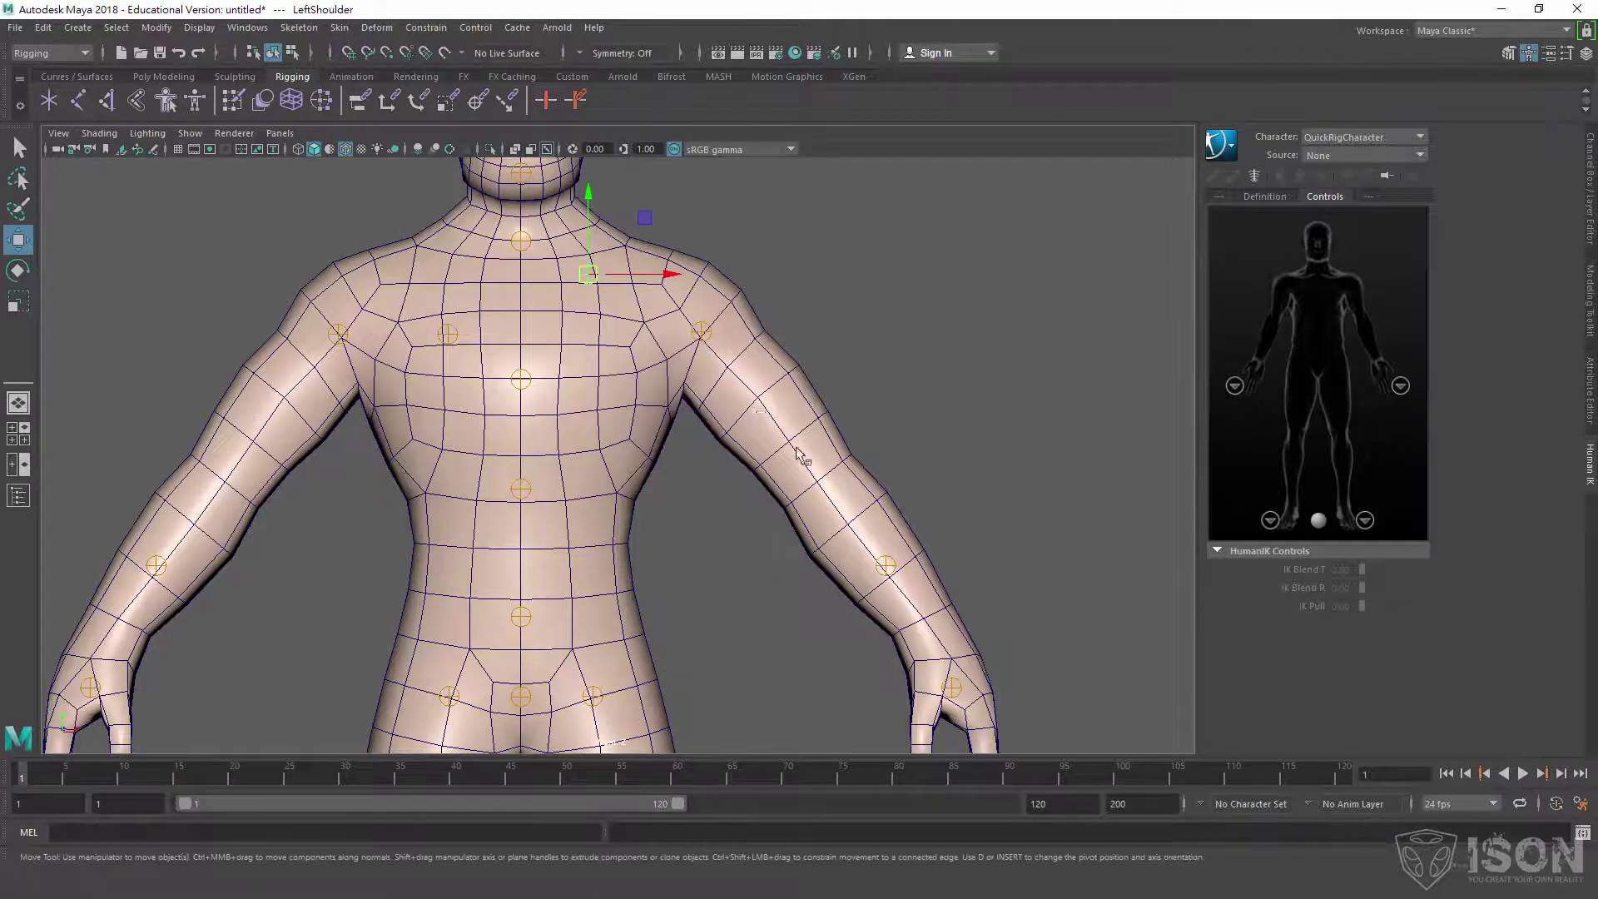
key(space)
key(space)
scroll(833, 466, up, 3)
alt+middle_drag(704, 339, 771, 518)
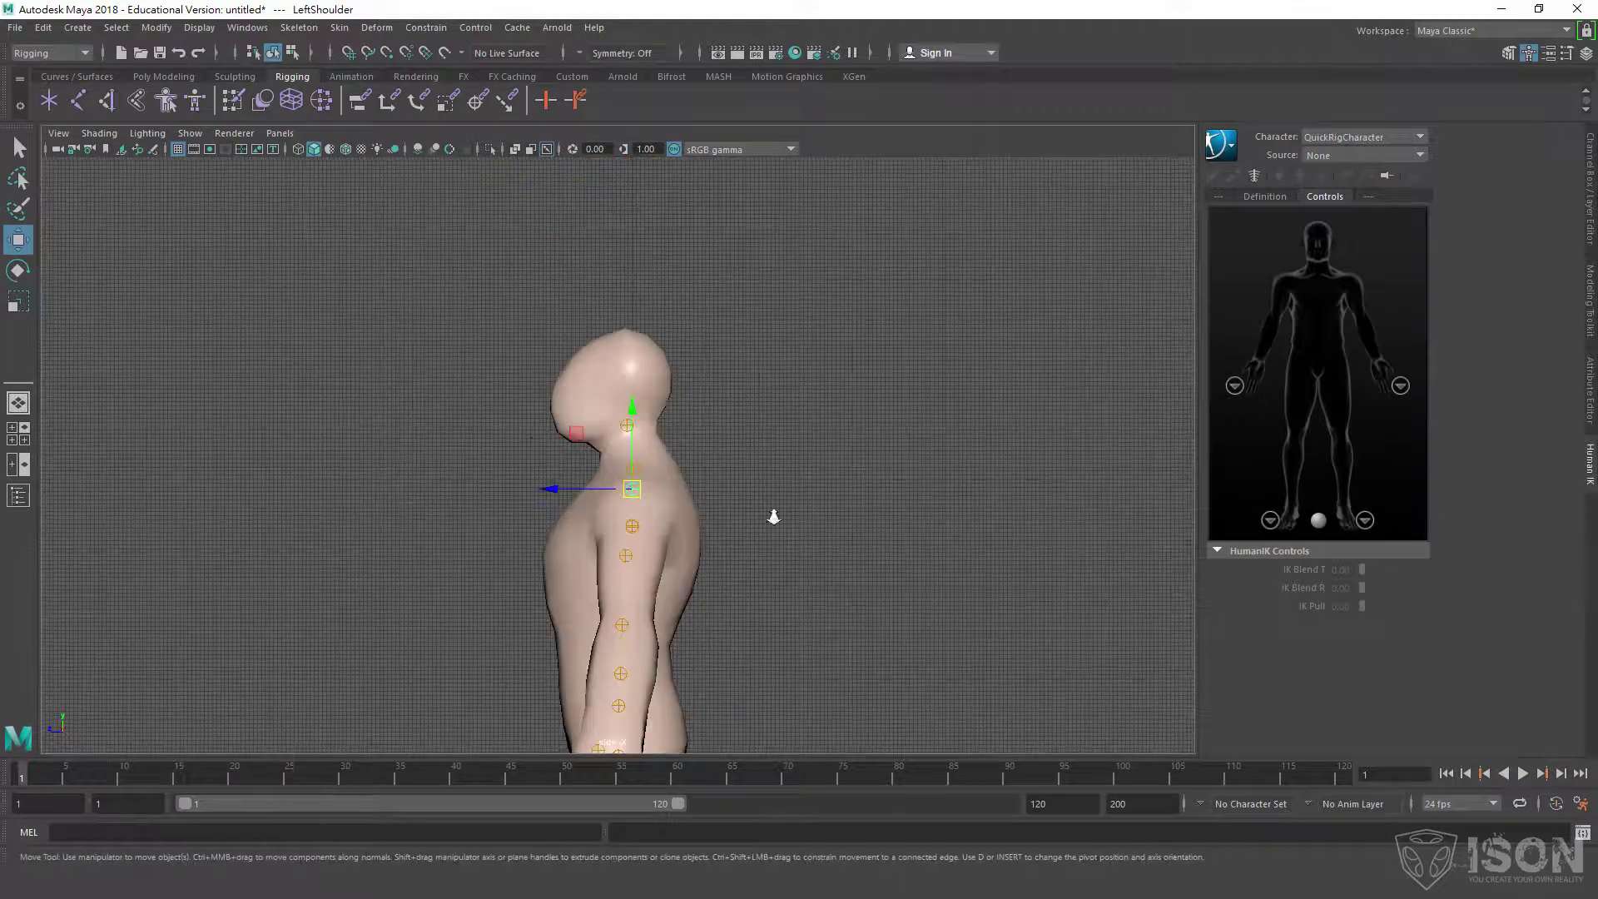
scroll(632, 503, up, 3)
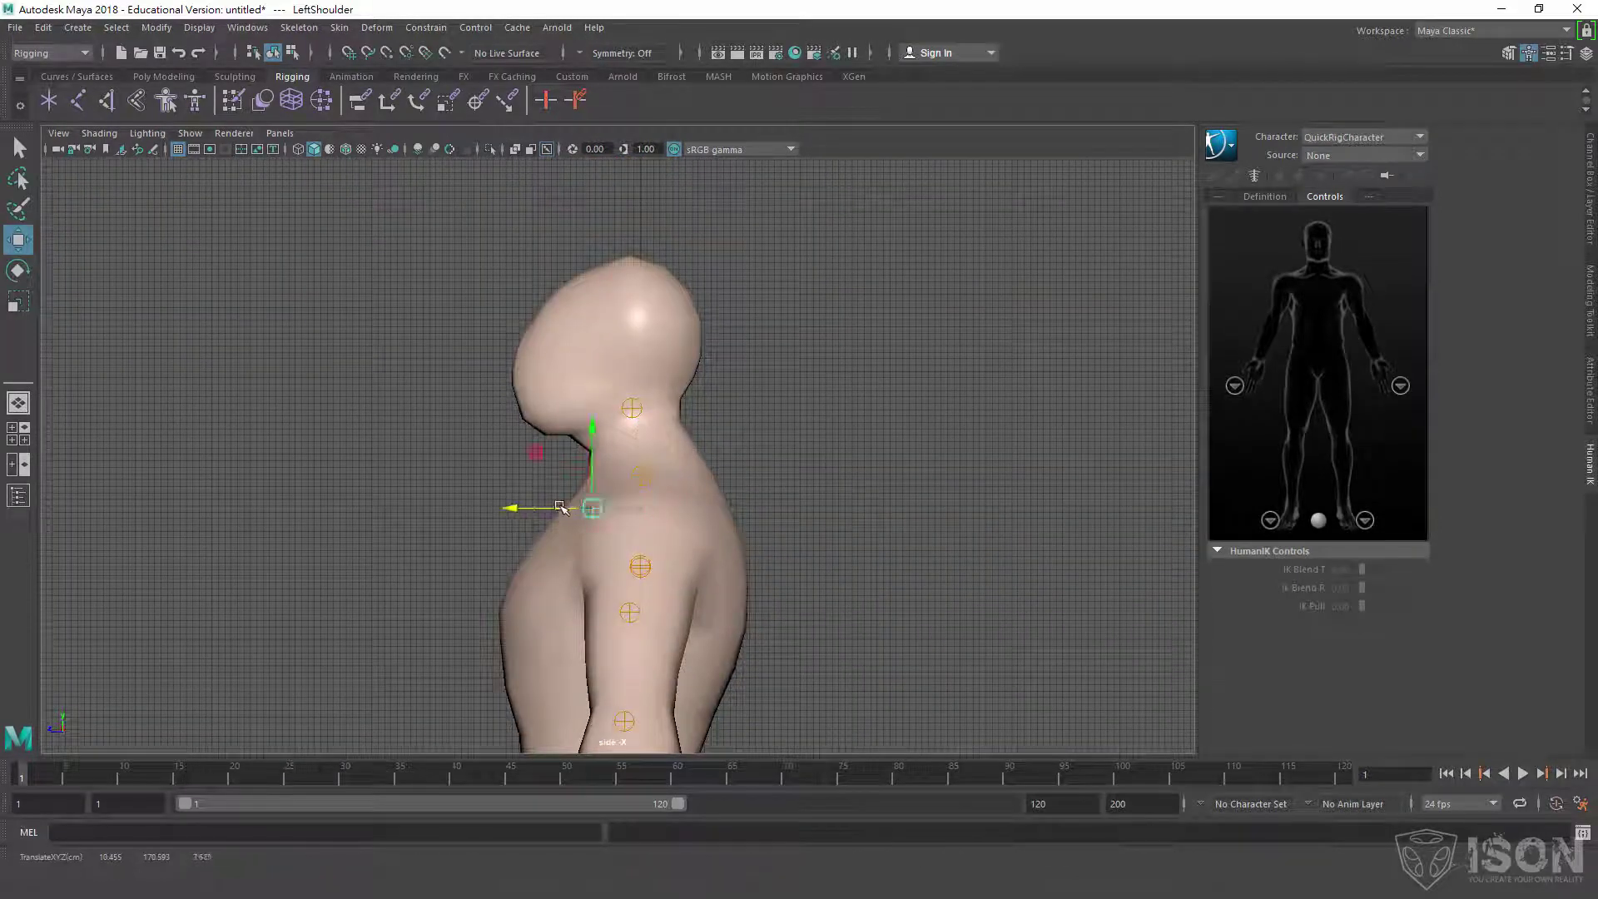
Select the left arm guide and check its depth within the shoulder in the side view.
key(space)
click(370, 552)
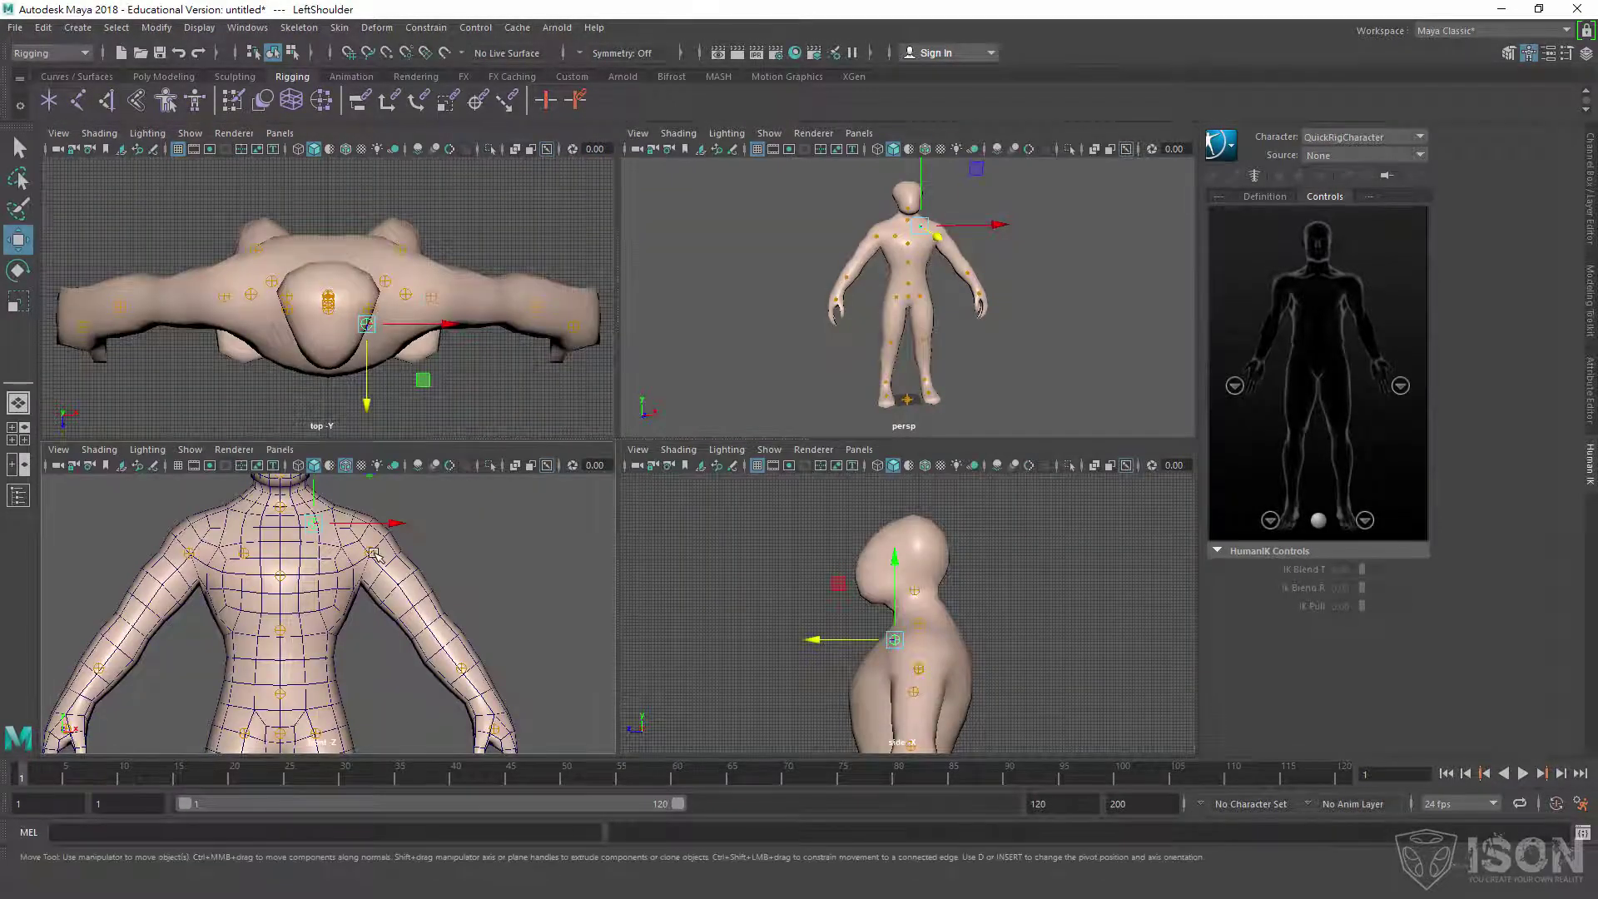
key(space)
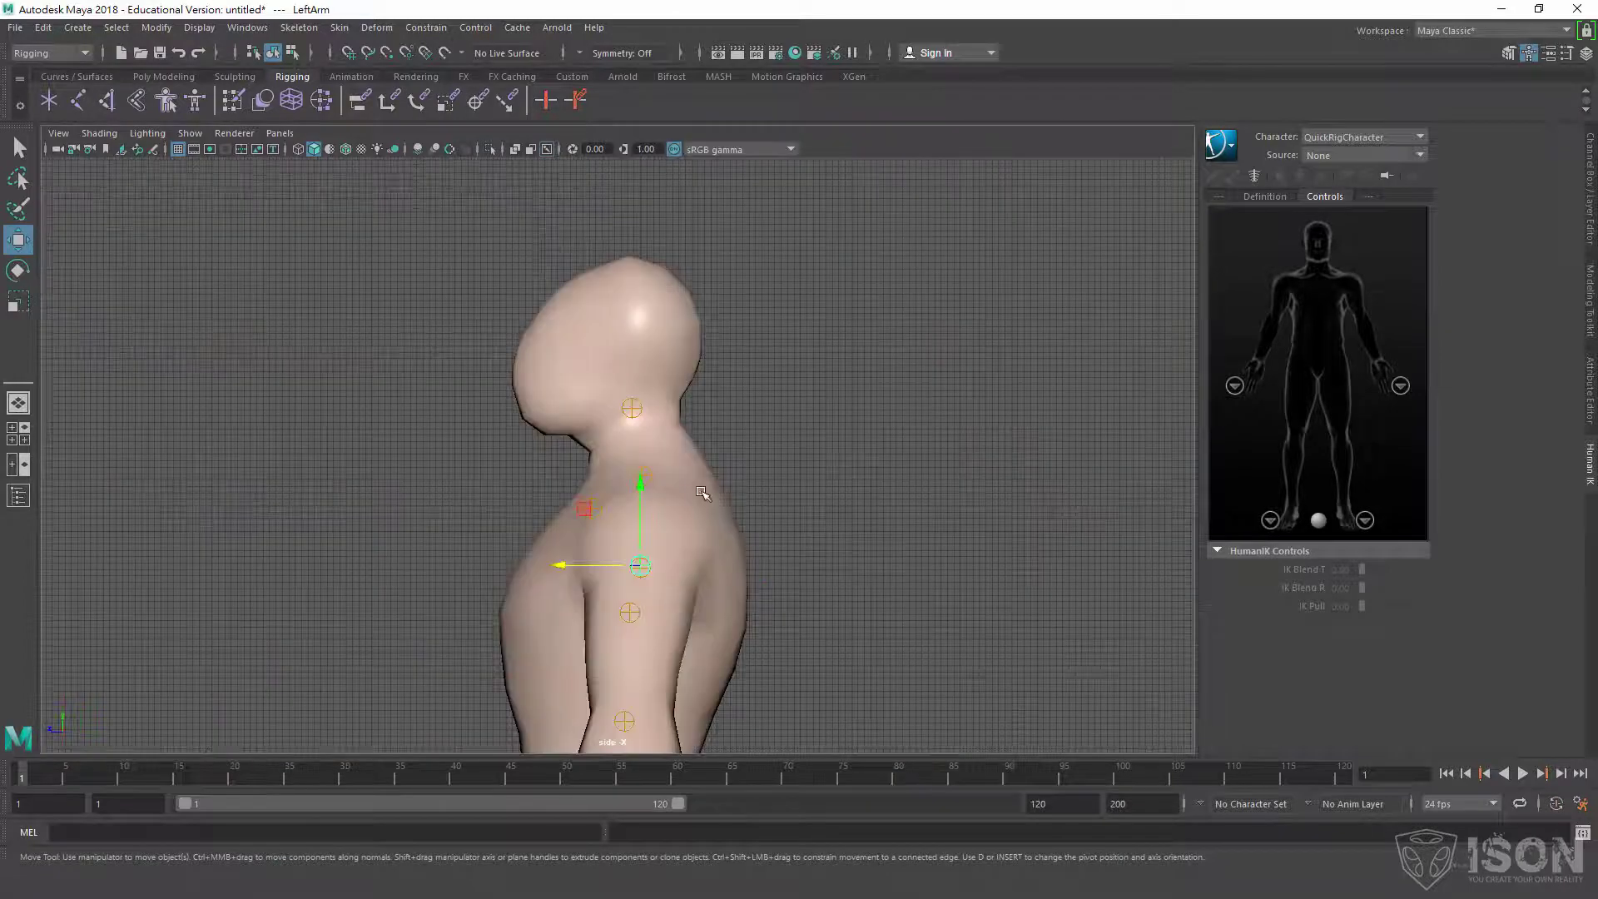
key(space)
key(space)
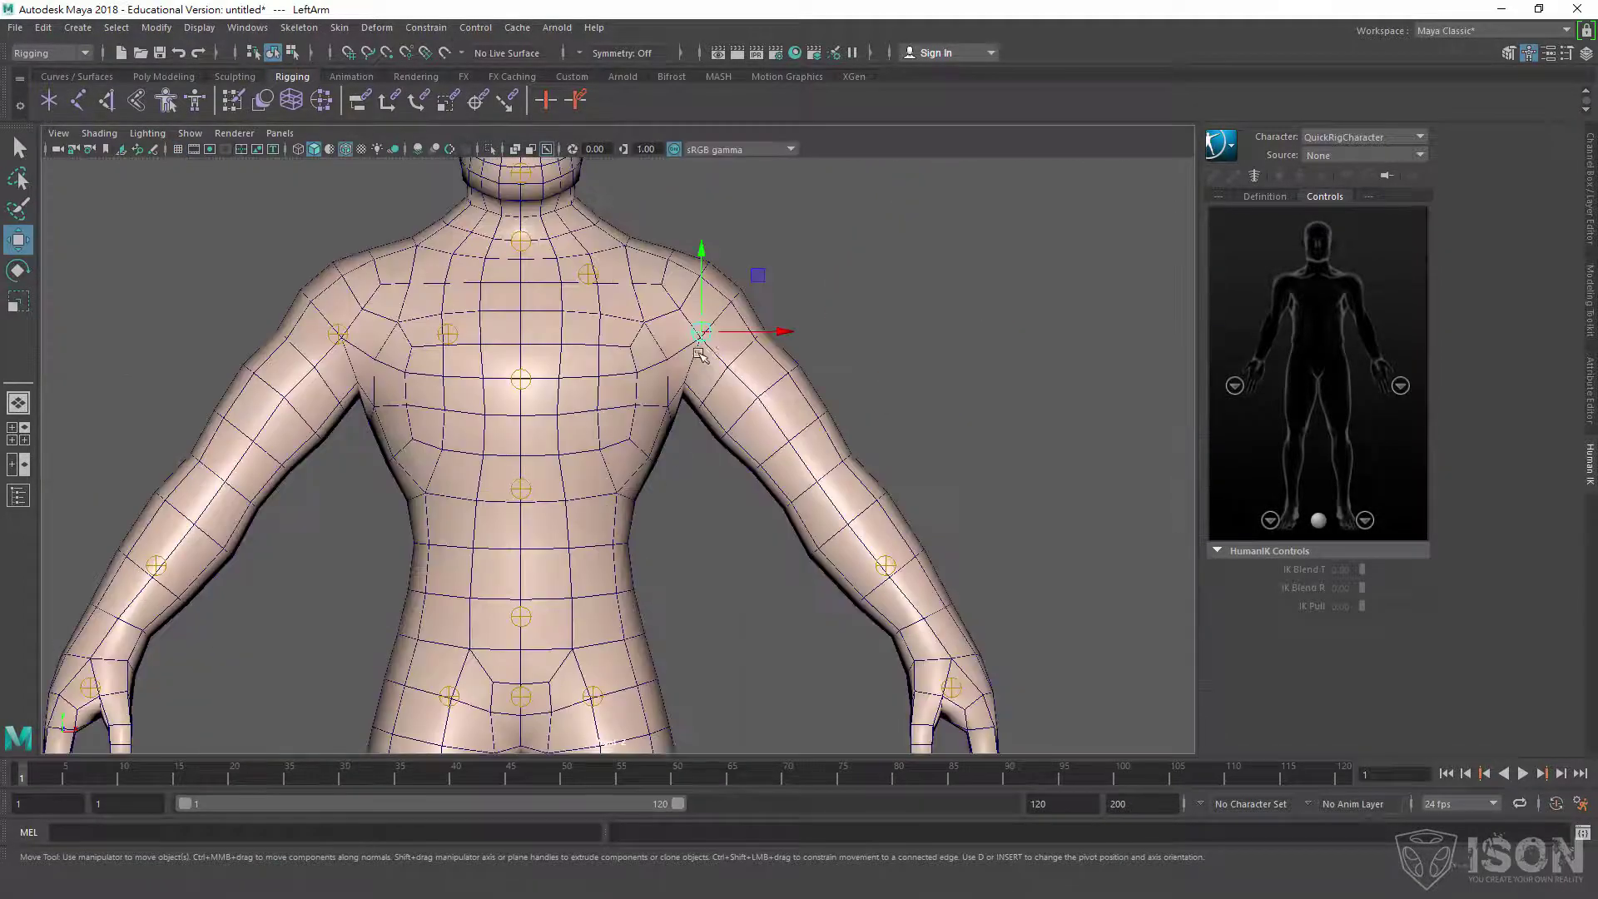
Move the left forearm guide up to the elbow in front view and shift it toward the back of the arm in side view.
click(885, 566)
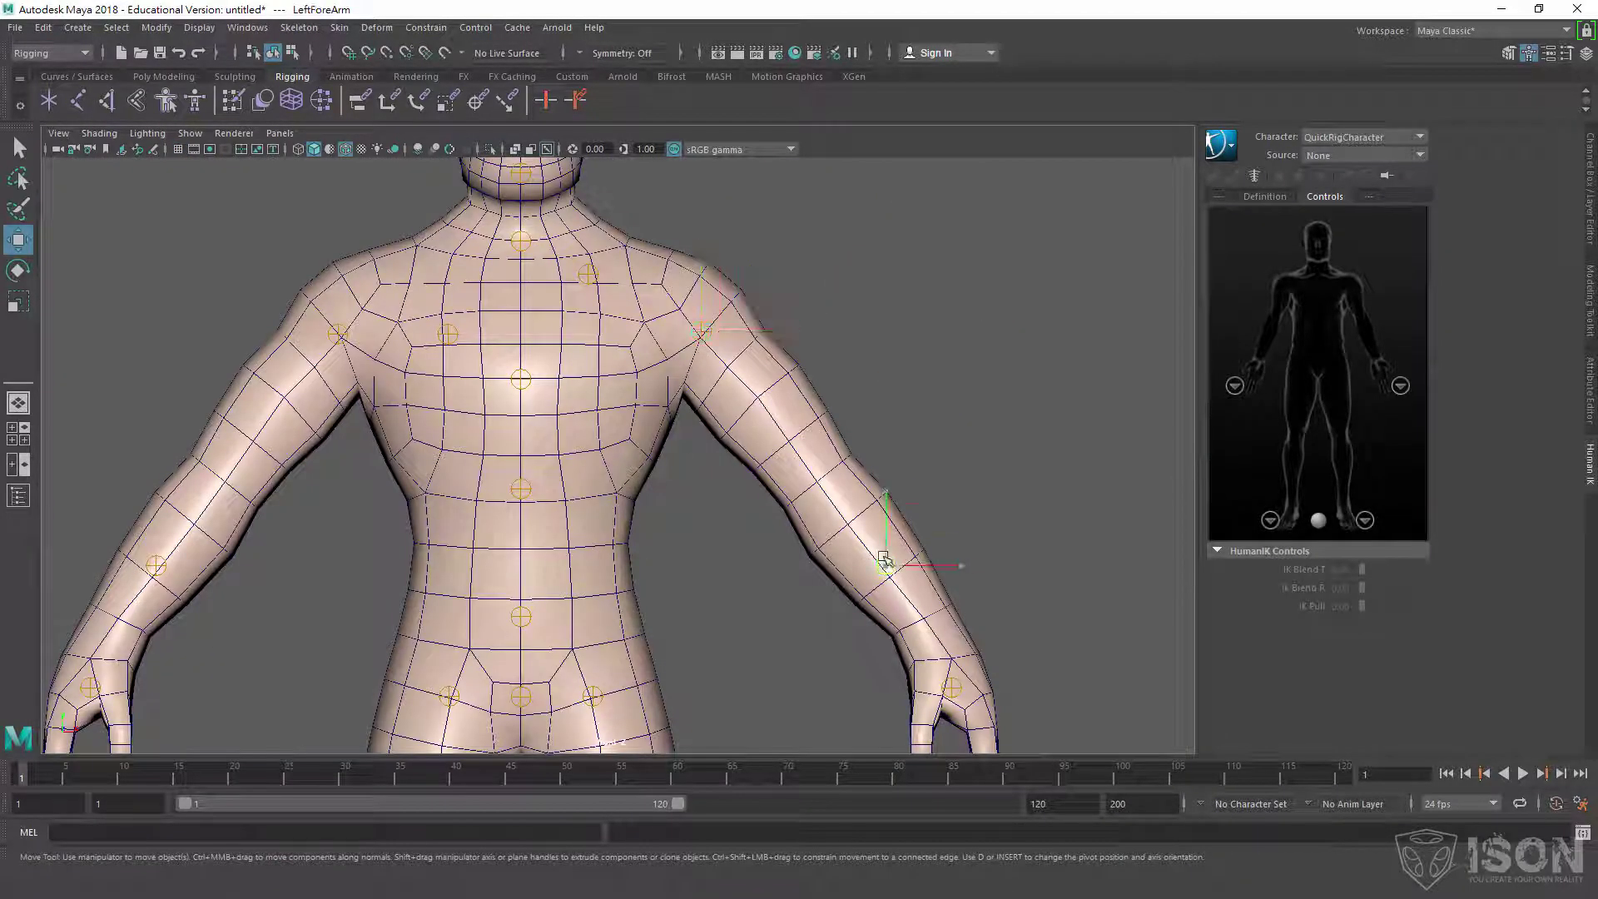
drag(886, 566, 828, 487)
key(space)
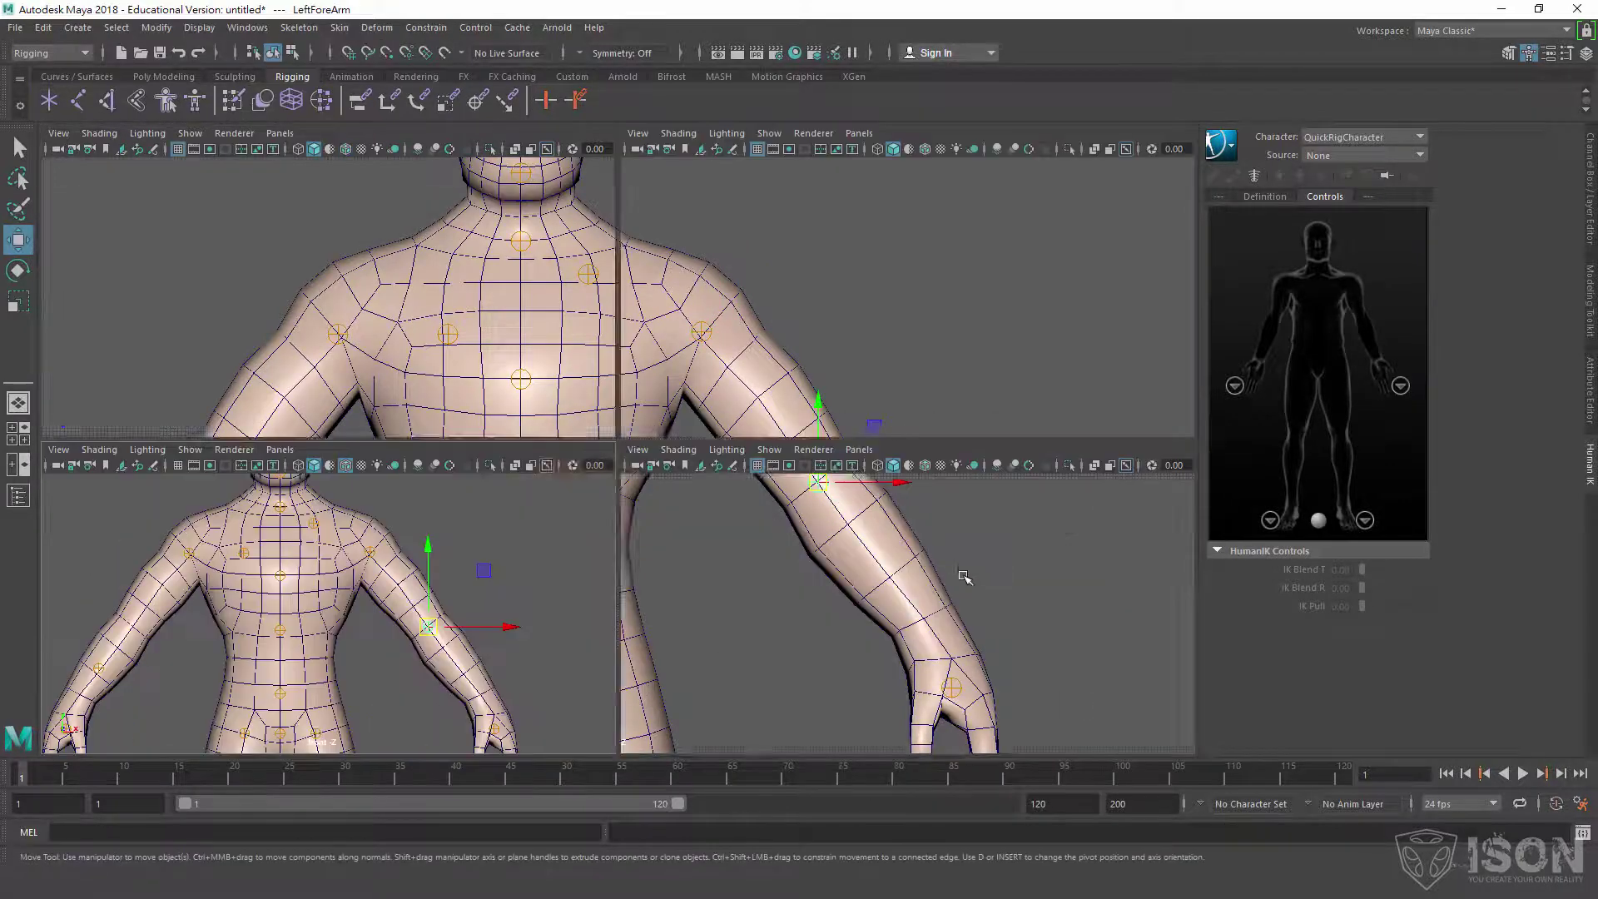
key(space)
scroll(857, 535, up, 3)
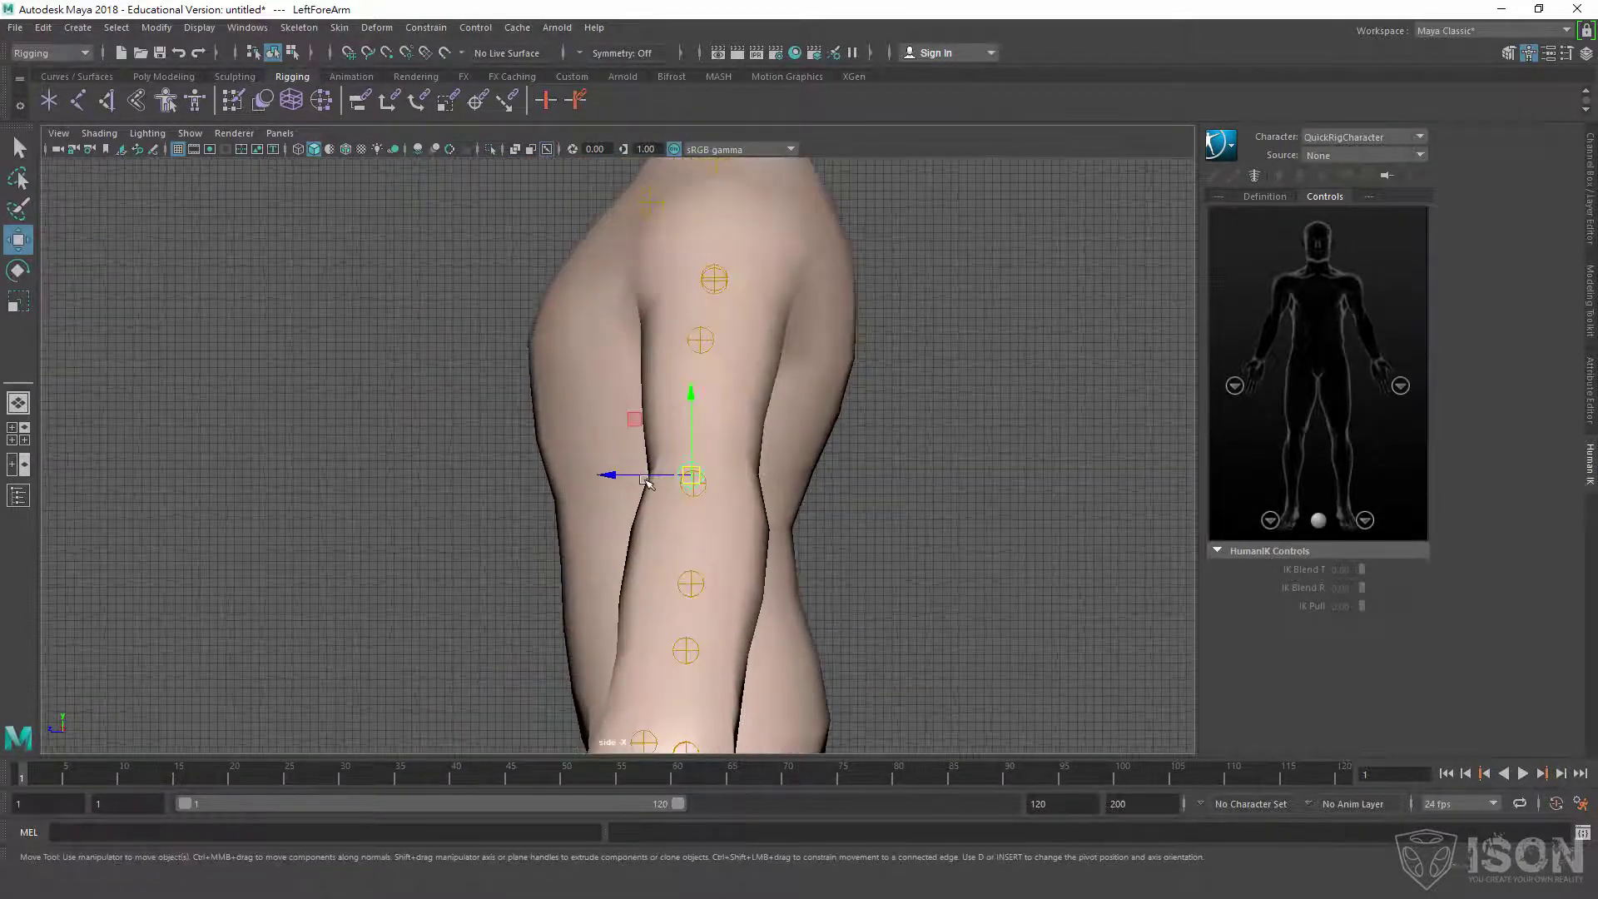
drag(654, 480, 671, 481)
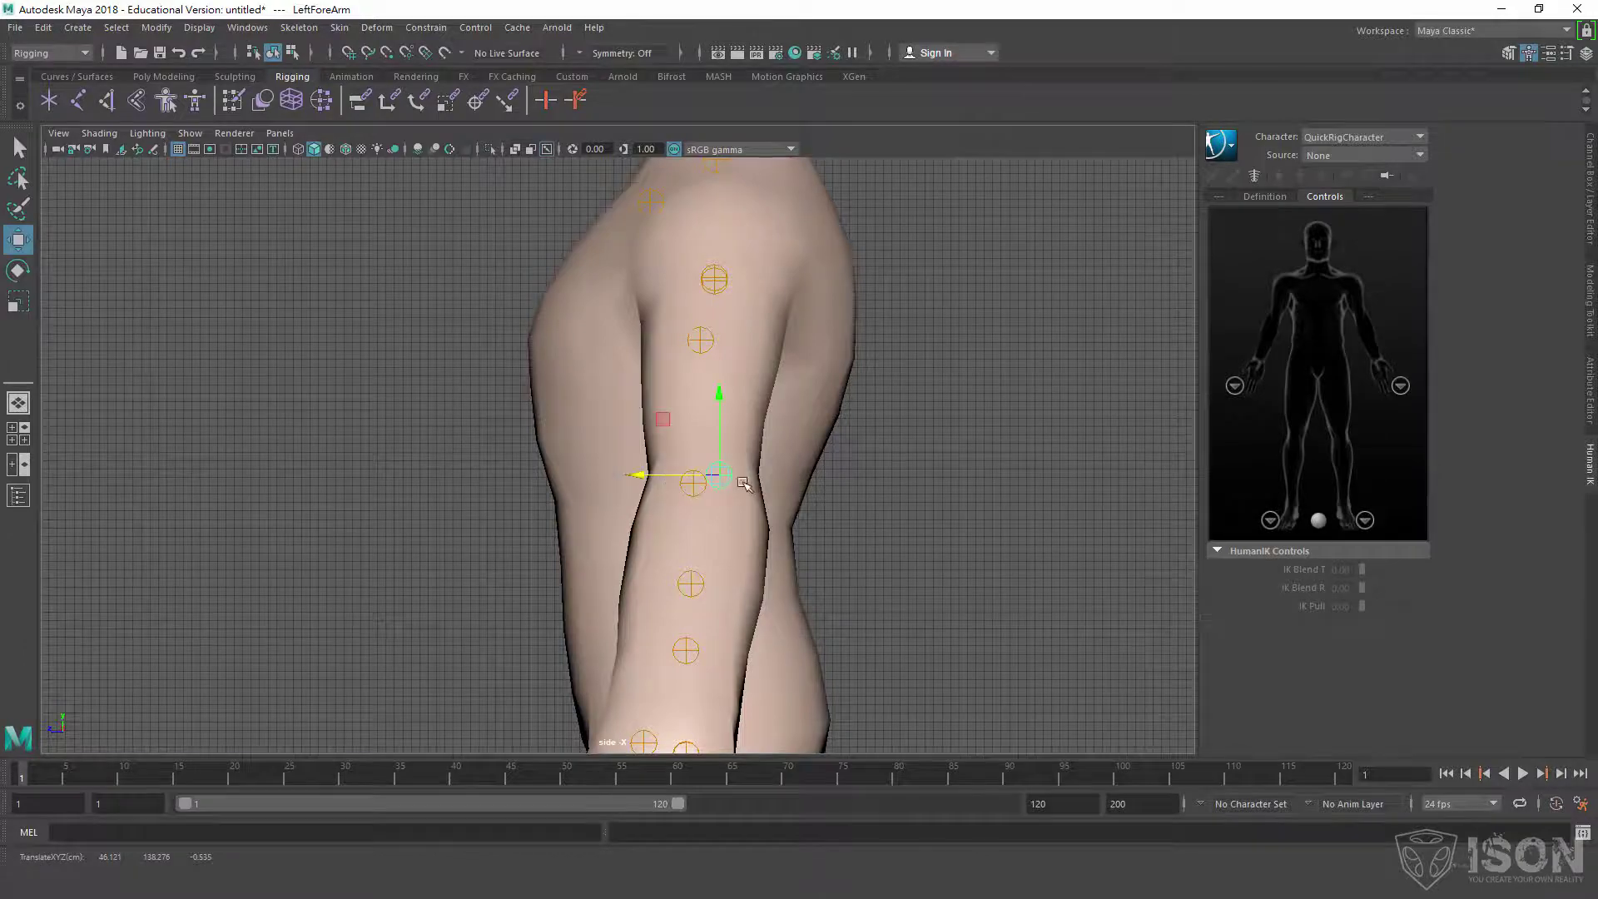
Move the left hand guide up from the palm to the wrist in the front view.
key(space)
key(space)
alt+middle_drag(760, 540, 633, 366)
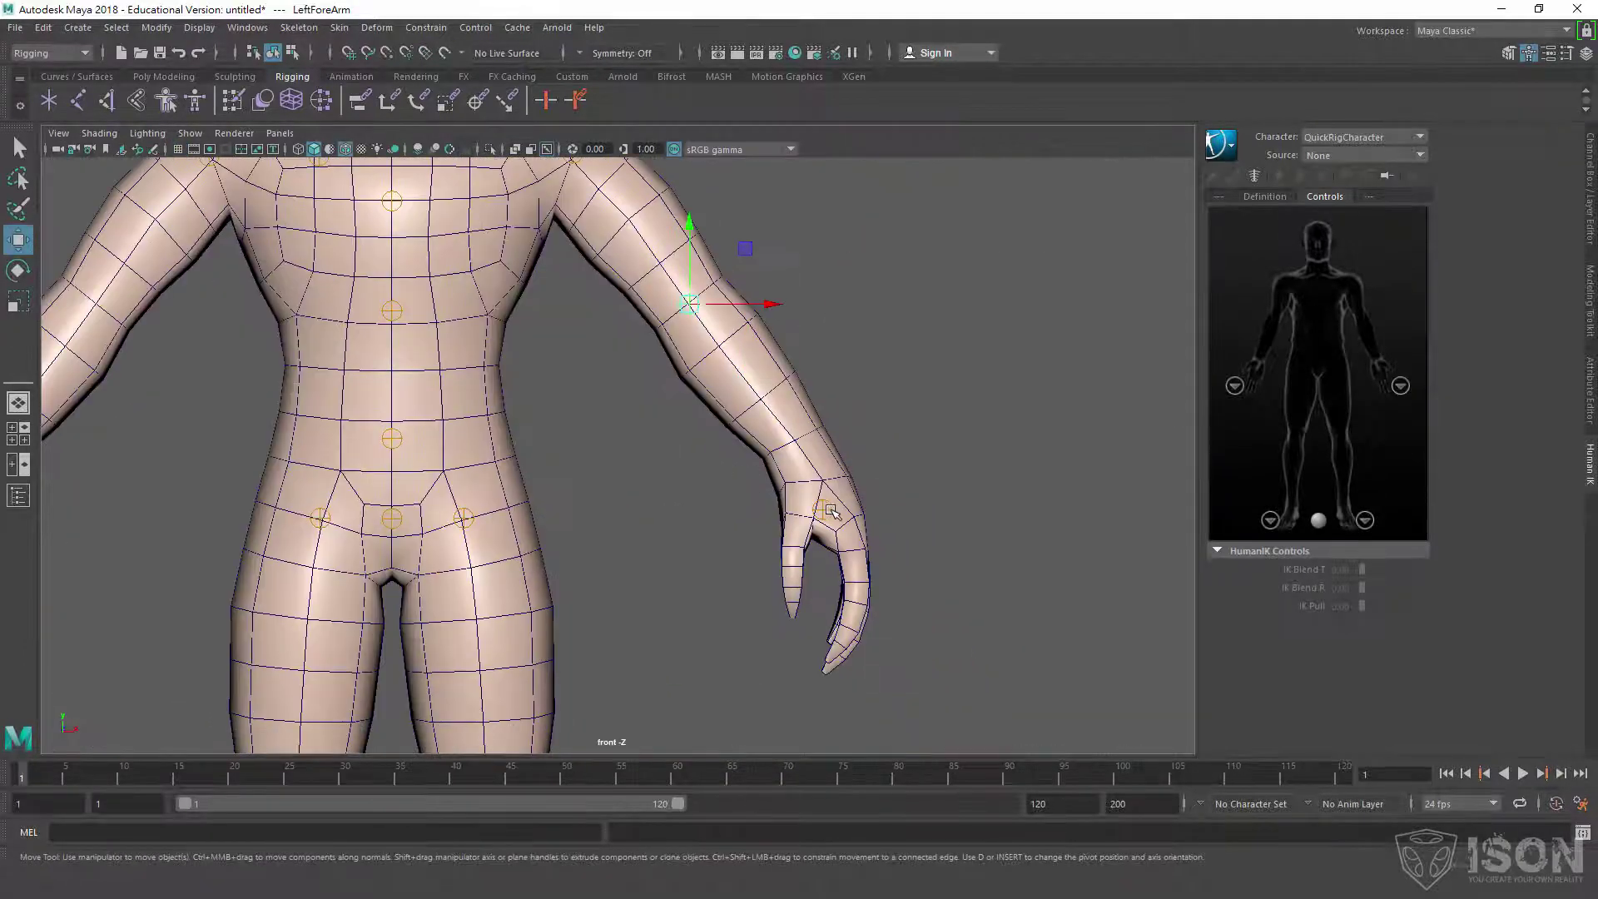
key(Down)
drag(805, 450, 800, 448)
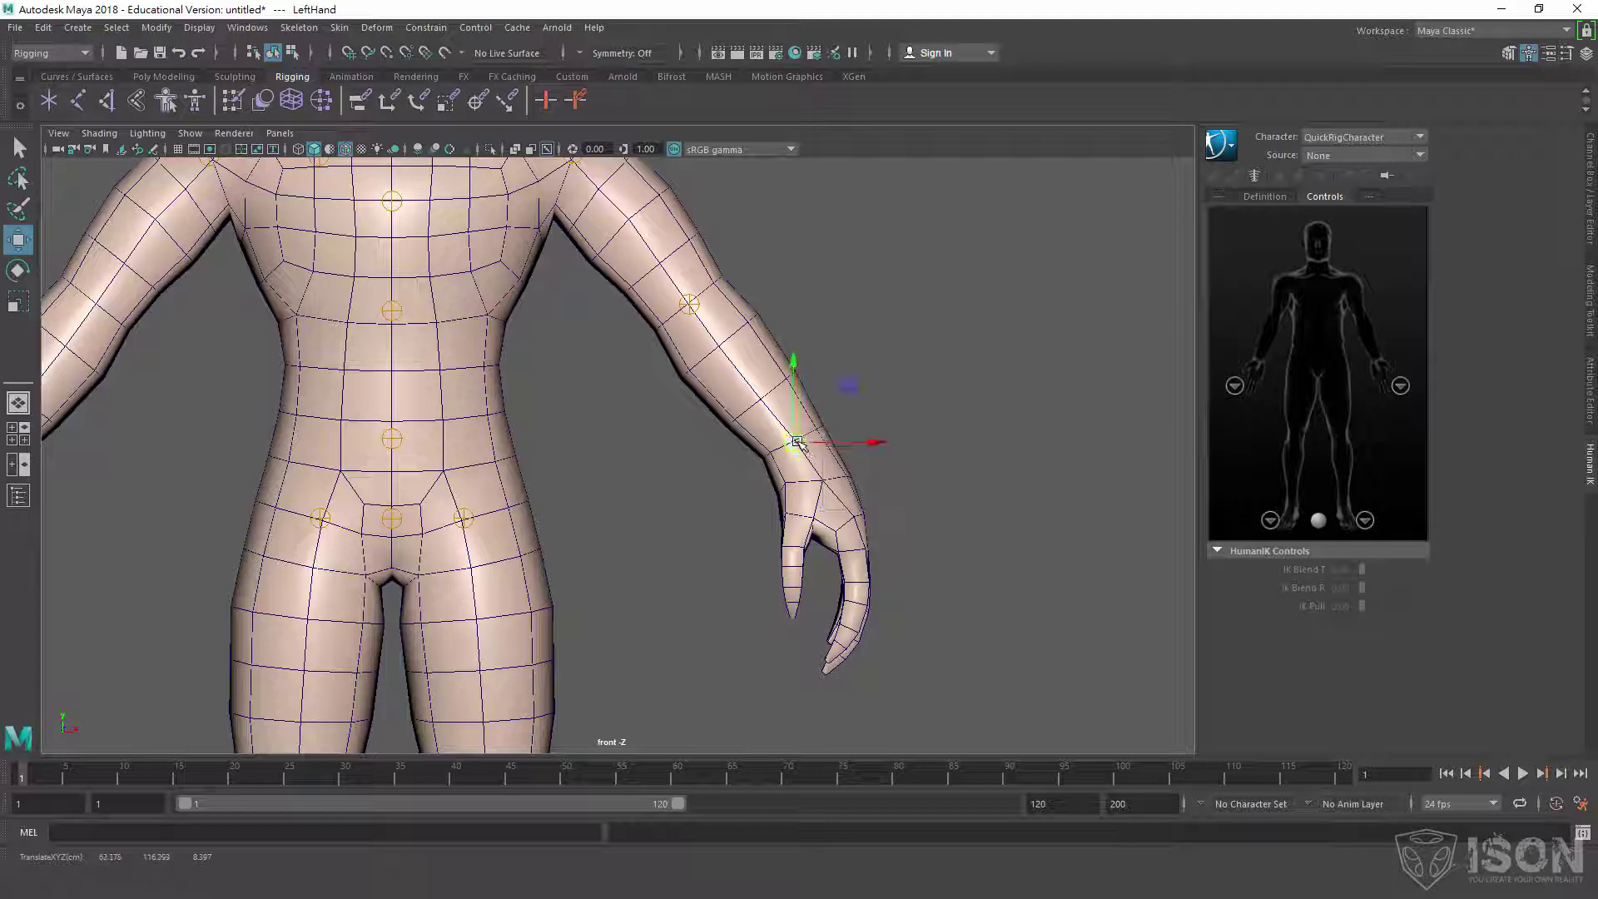
Display wireframe over the shading in the side view and shift the left hand guide backward to centre it in the wrist.
key(space)
key(space)
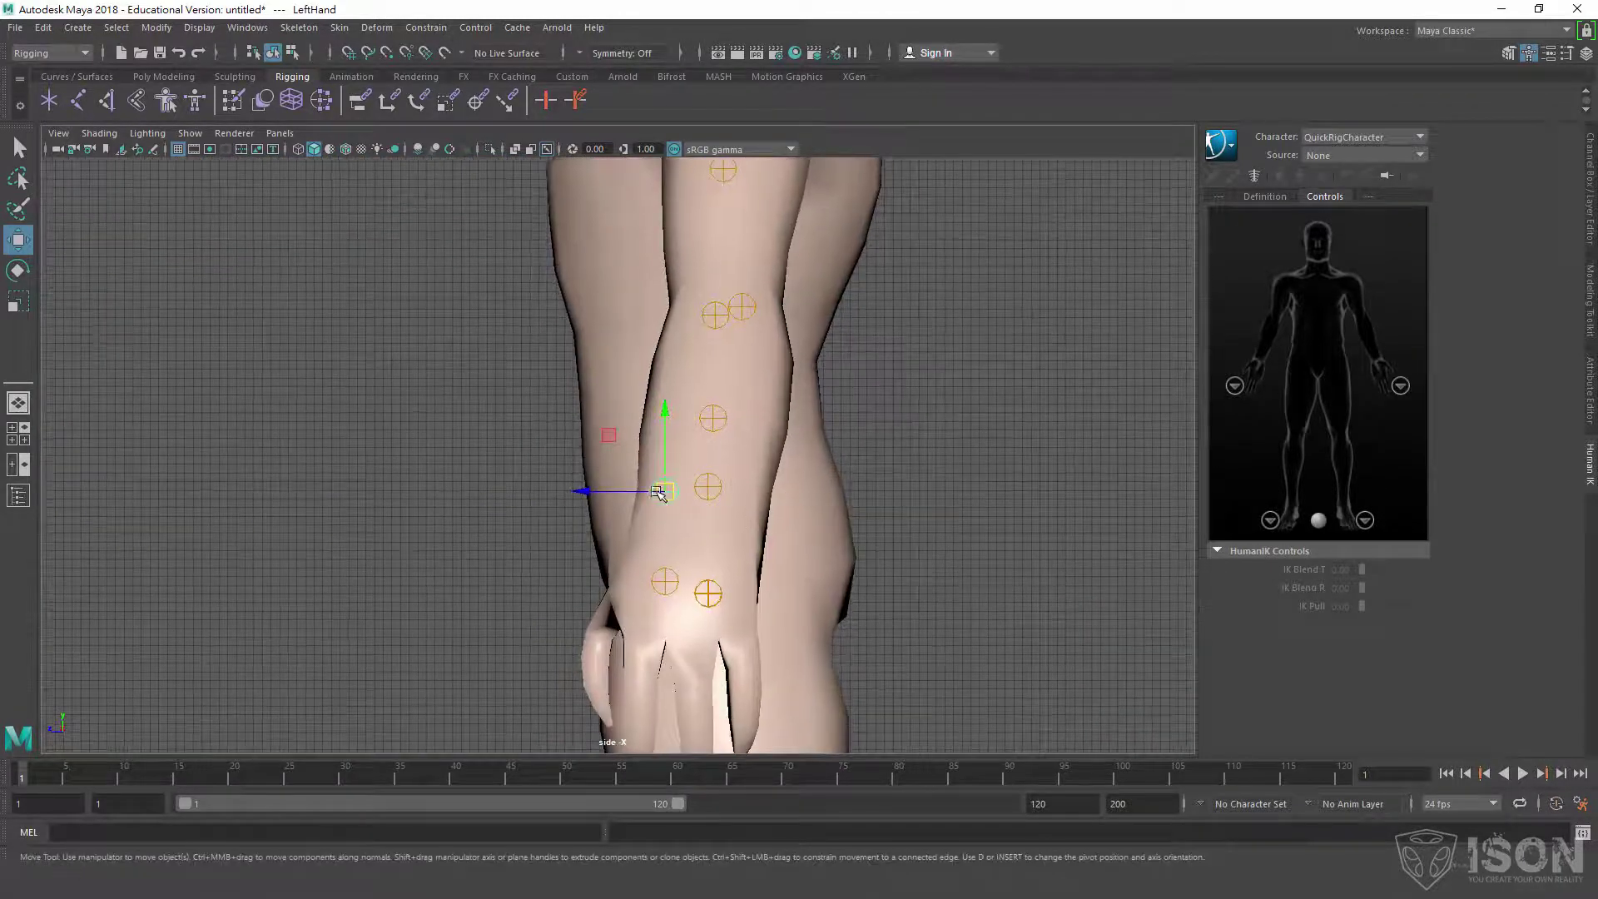
click(346, 149)
drag(674, 491, 704, 485)
Raise the head guide to the middle of the head in front view and fine-tune the height of the neck guide.
key(space)
key(space)
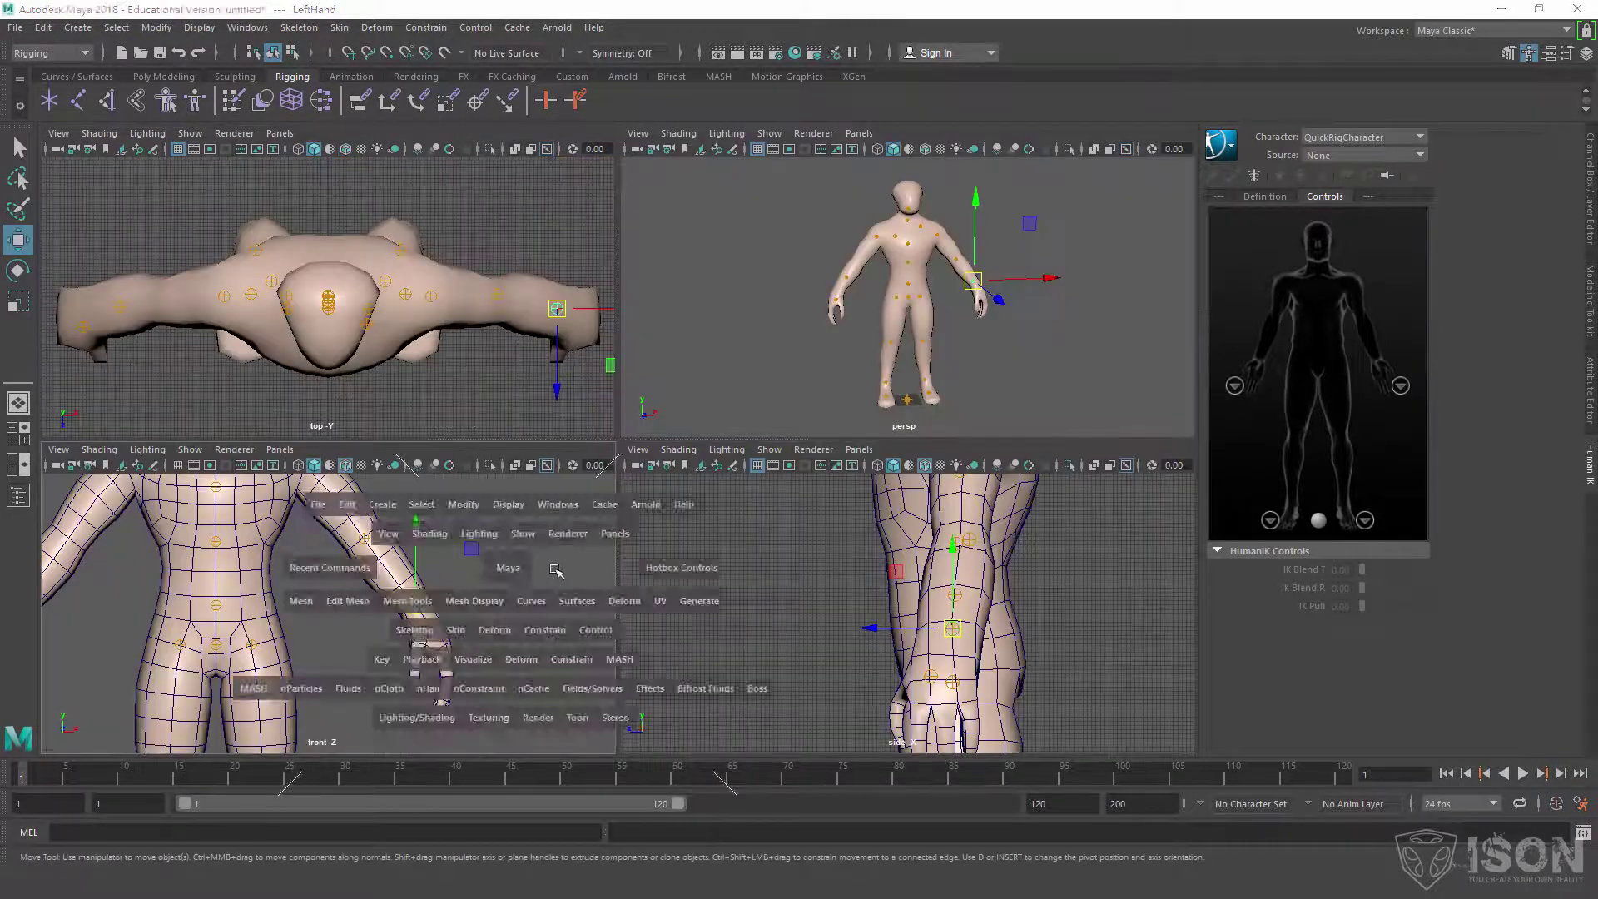
alt+middle_drag(772, 652, 807, 688)
alt+middle_drag(482, 174, 635, 391)
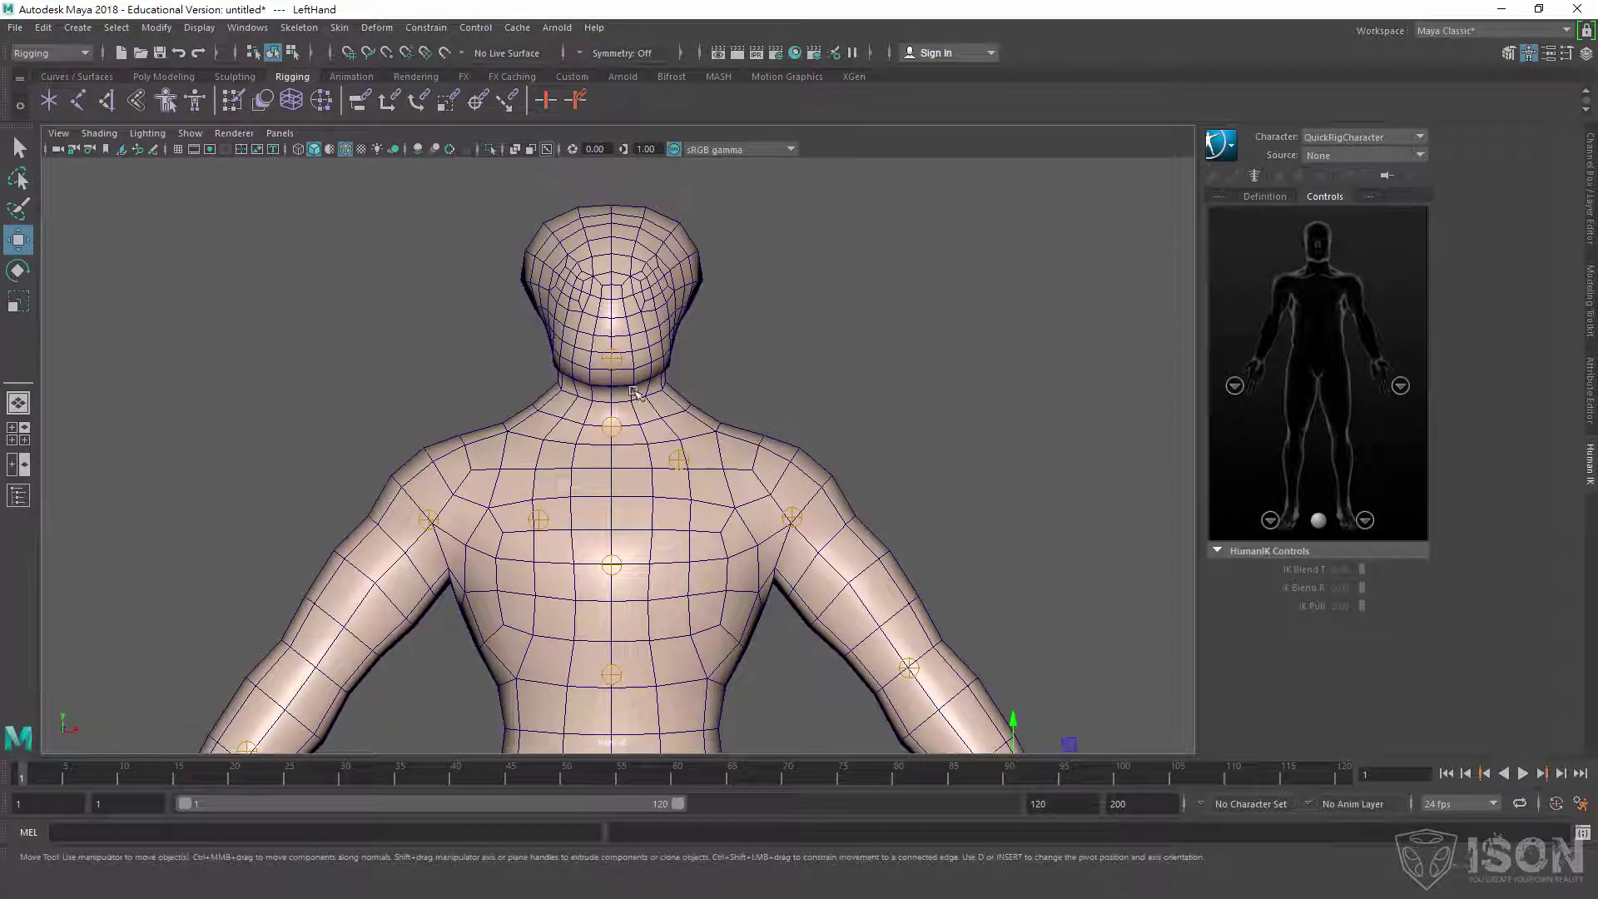
drag(613, 360, 608, 250)
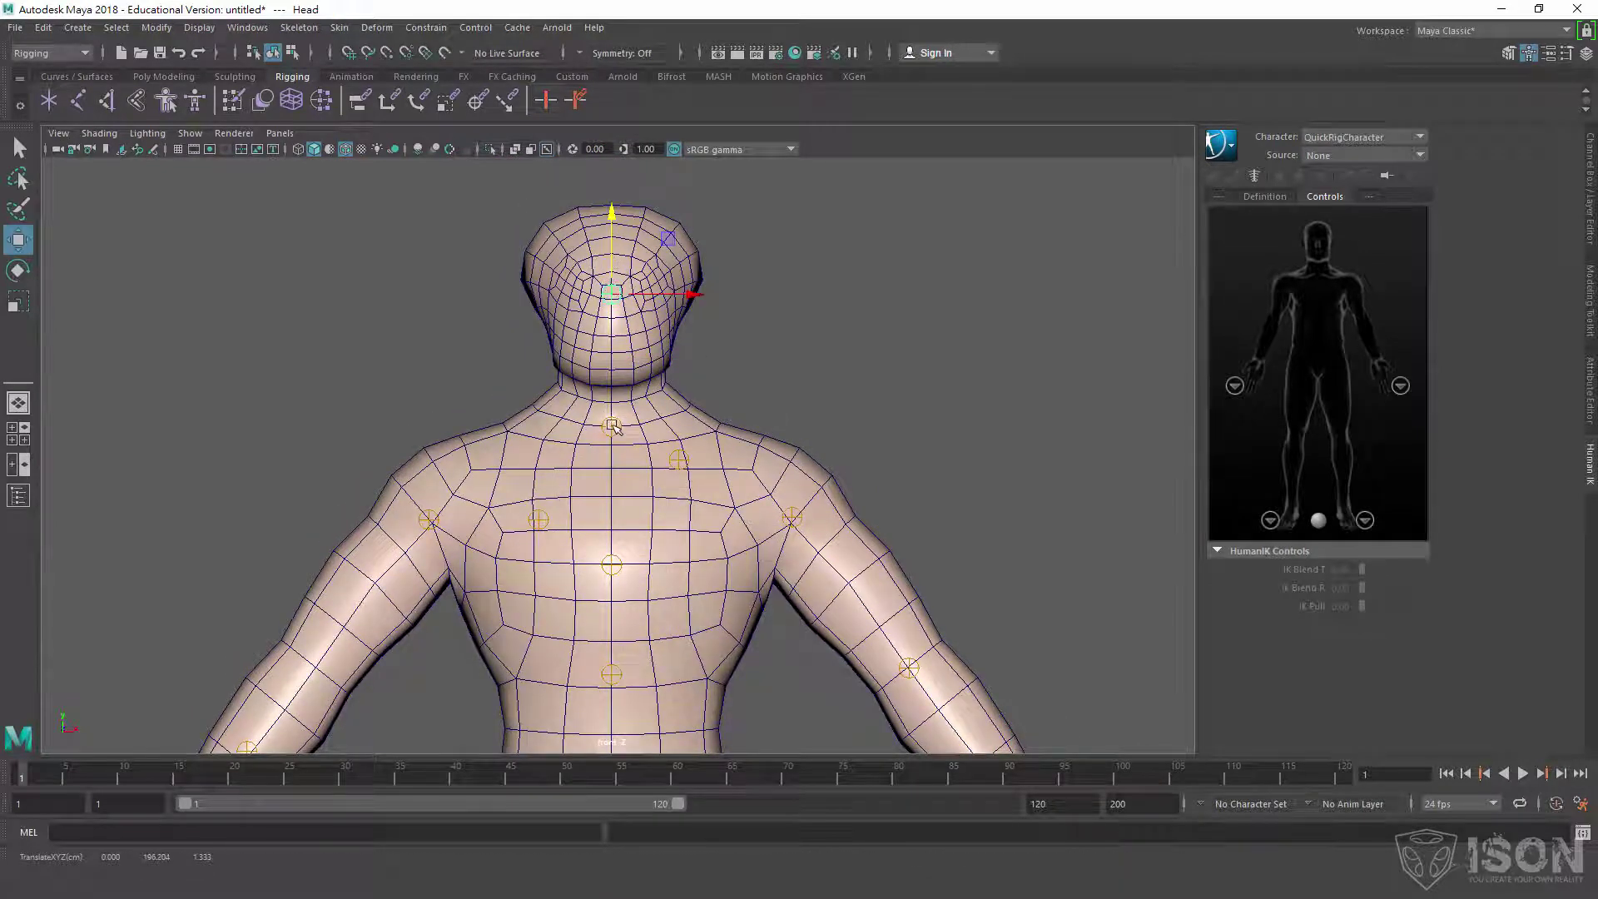
drag(612, 427, 614, 394)
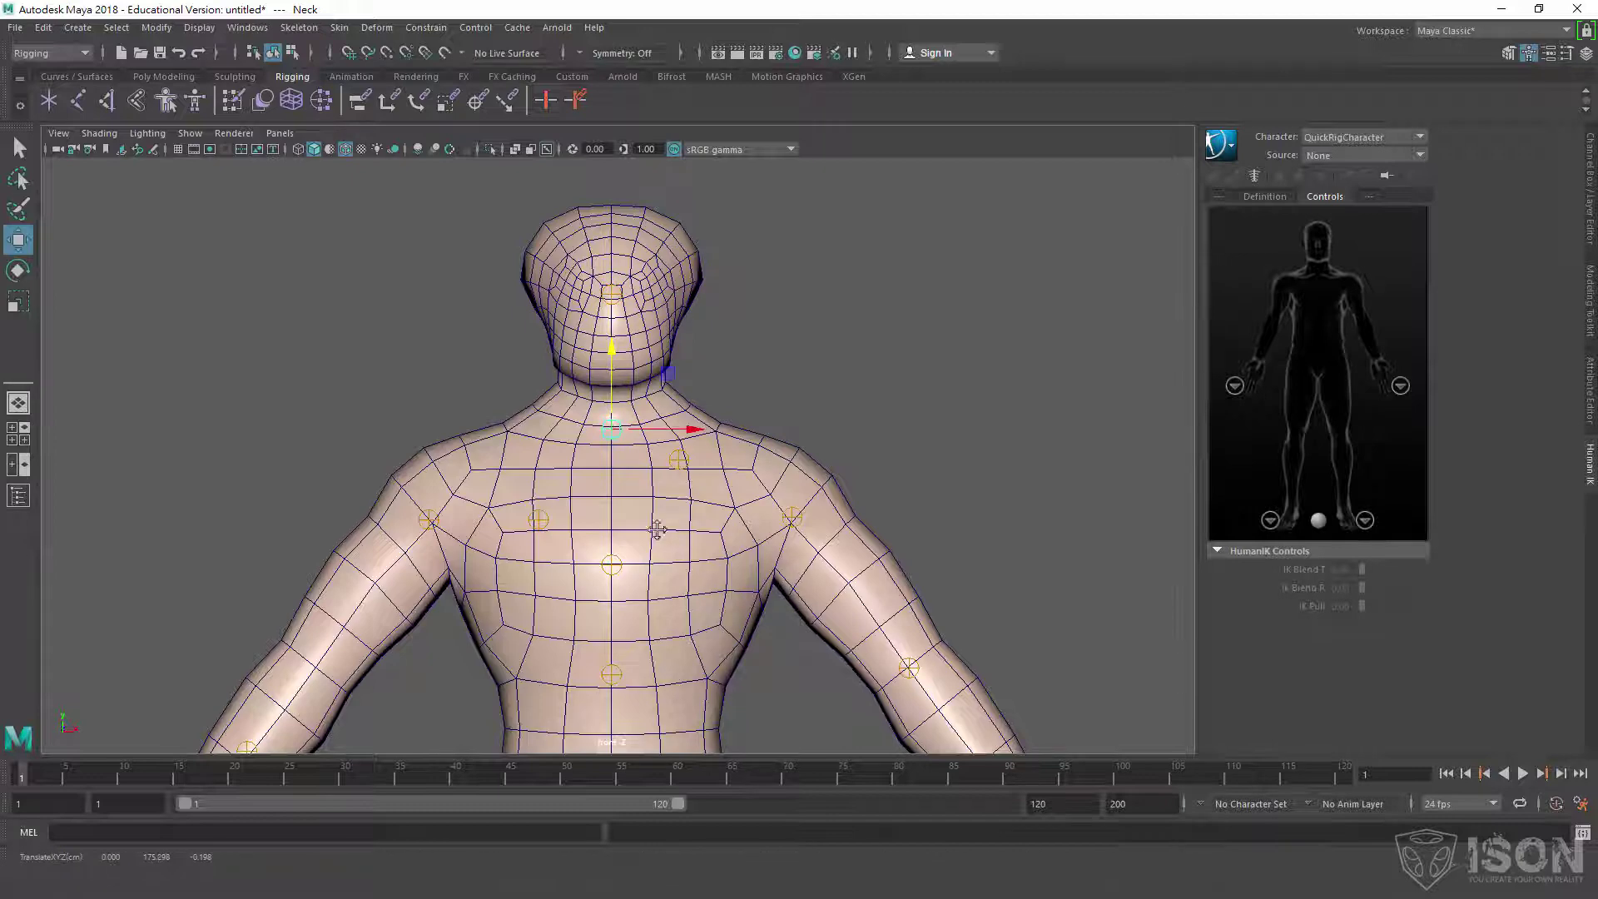
Lower the left upper-leg guide slightly within the hip in front view and fine-tune its depth in side view.
alt+middle_drag(656, 531, 673, 183)
scroll(674, 333, up, 1)
alt+middle_drag(699, 607, 684, 415)
click(711, 381)
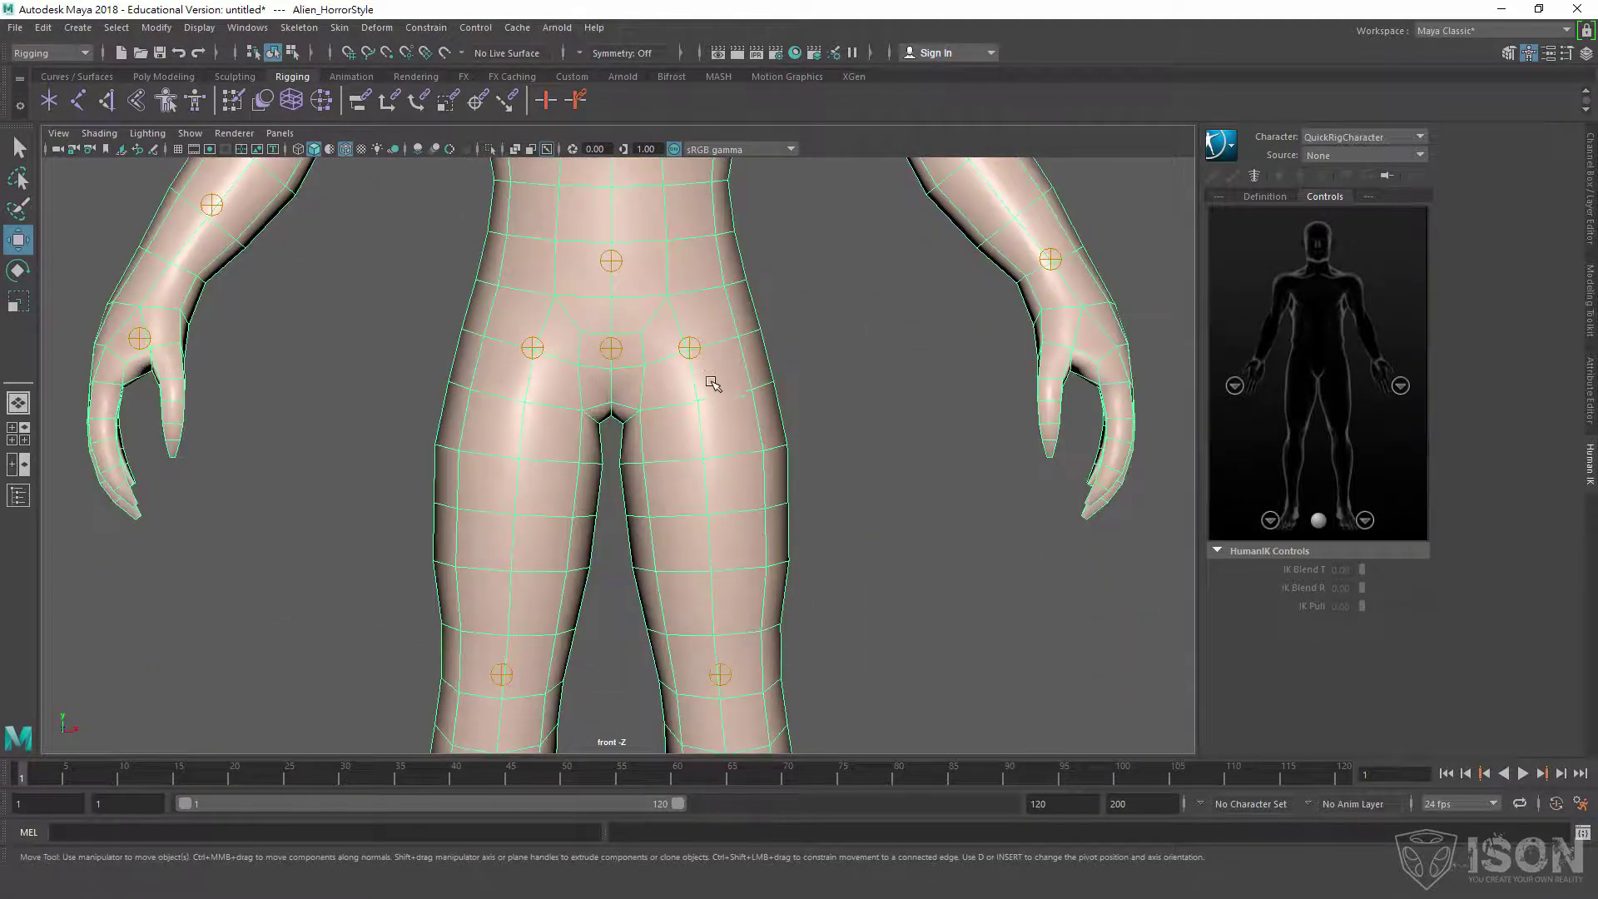
click(695, 346)
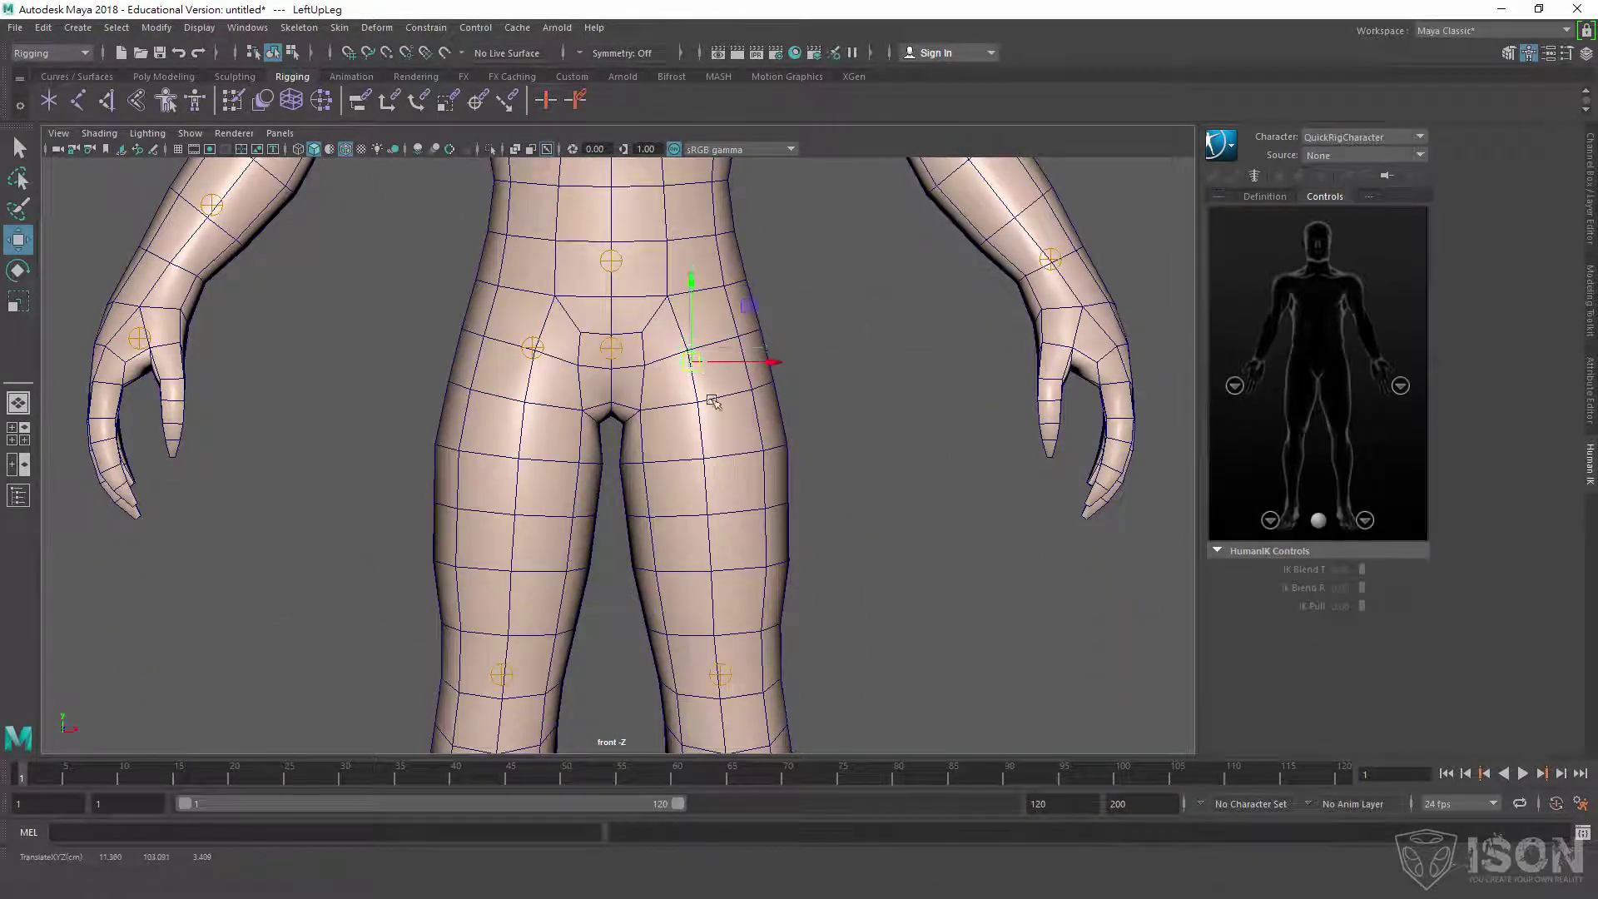
key(space)
key(space)
alt+middle_drag(632, 539, 632, 364)
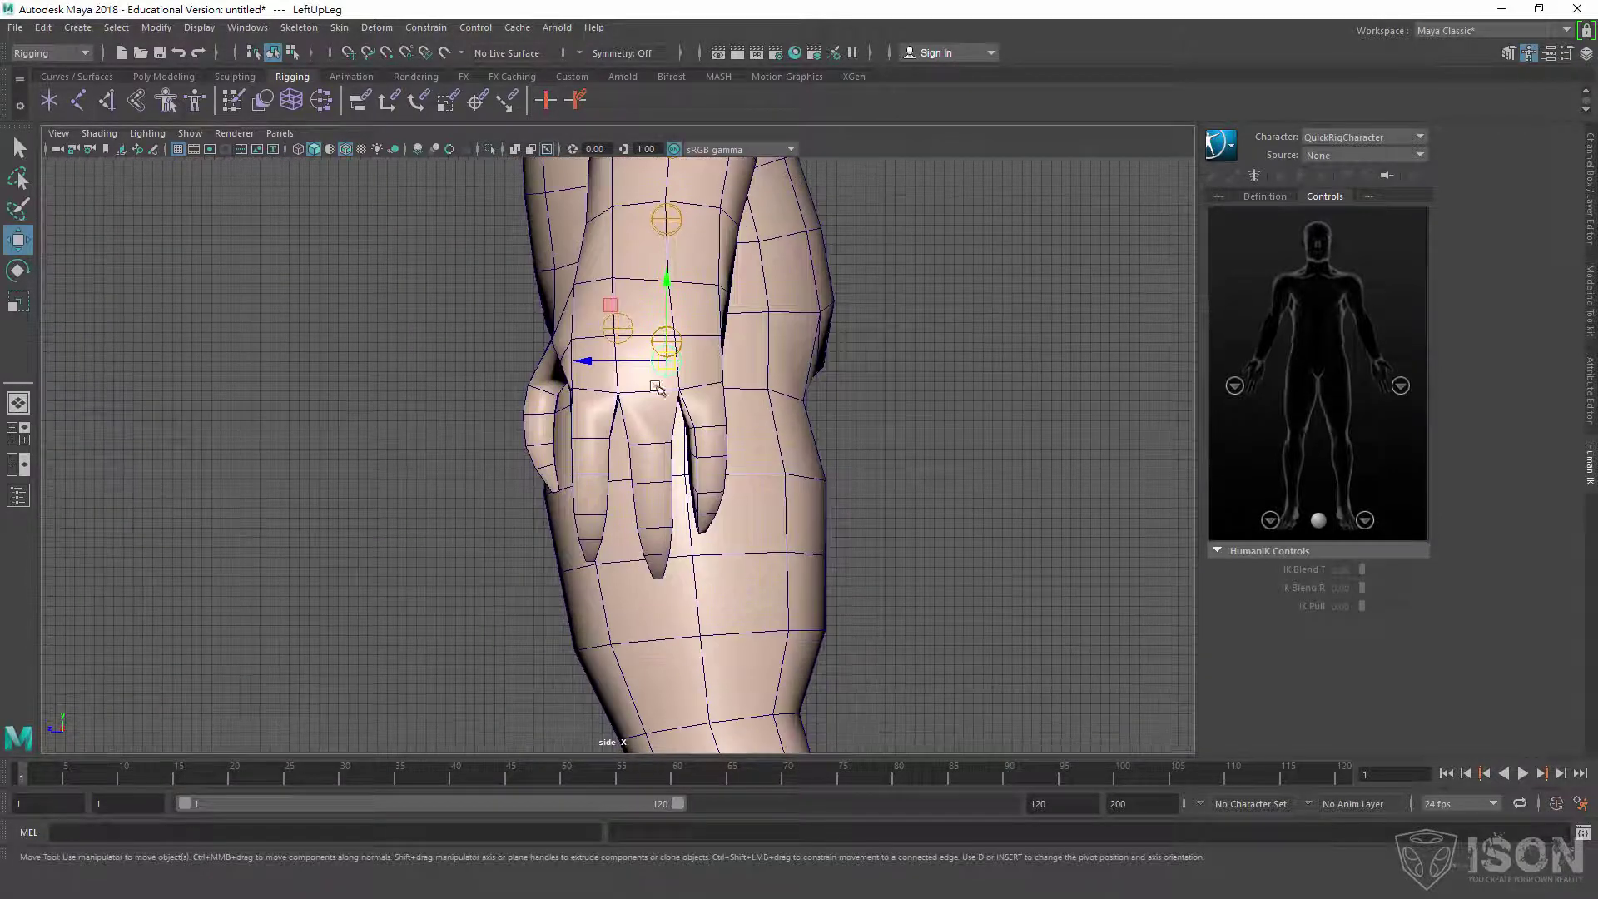
drag(632, 364, 628, 364)
key(space)
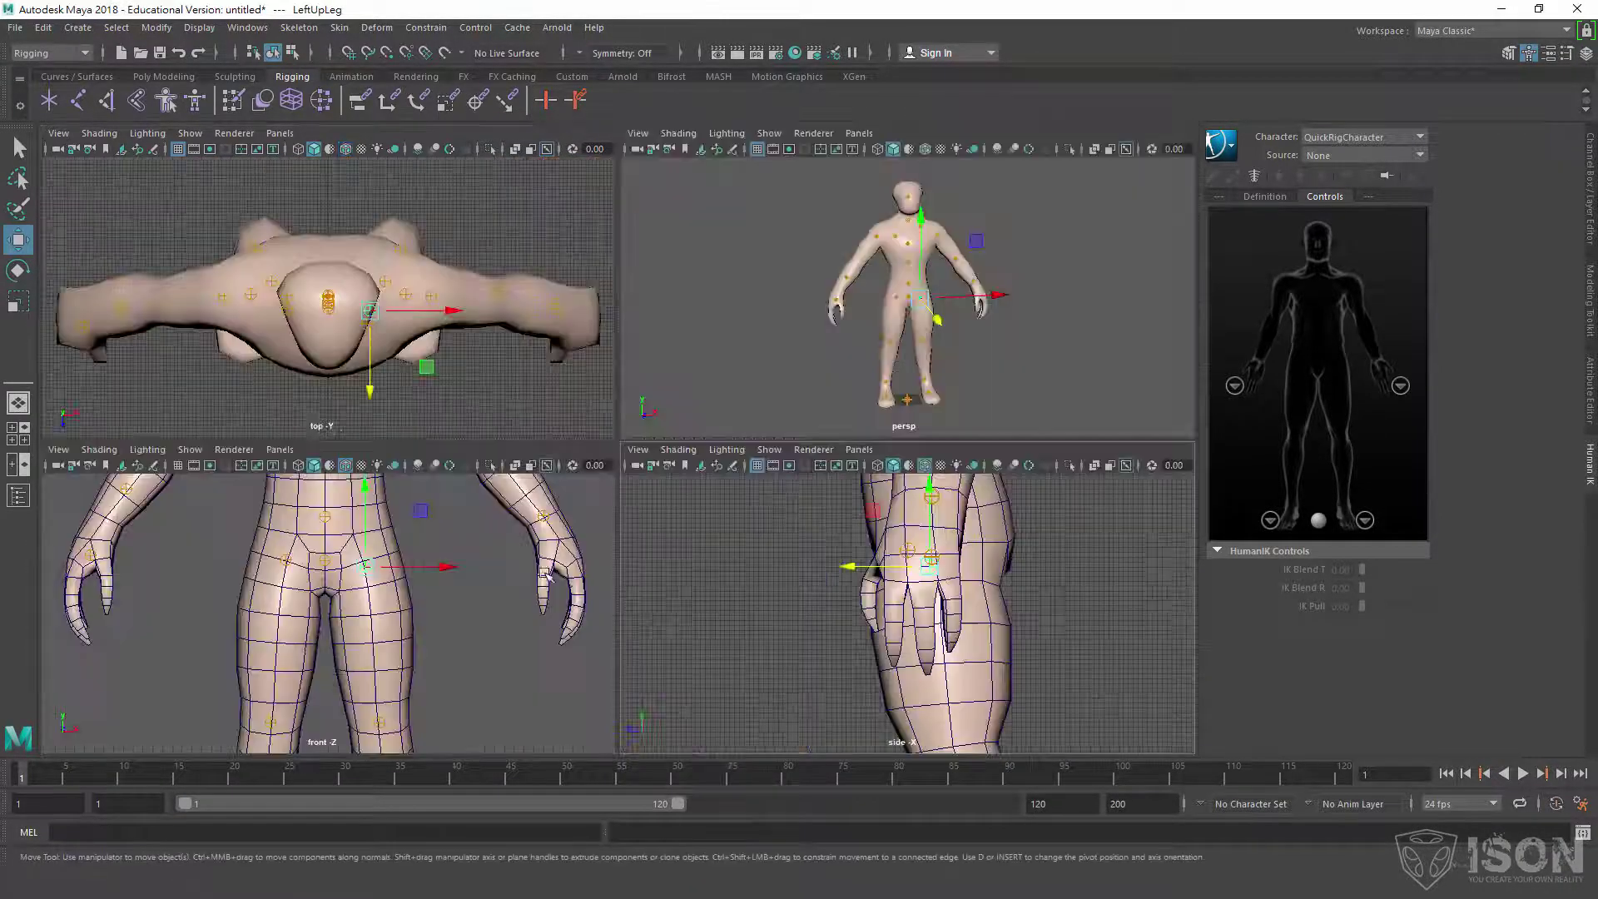
Adjust the left knee guide in front view and shift it toward the front of the knee in side view.
key(space)
alt+middle_drag(709, 533, 712, 417)
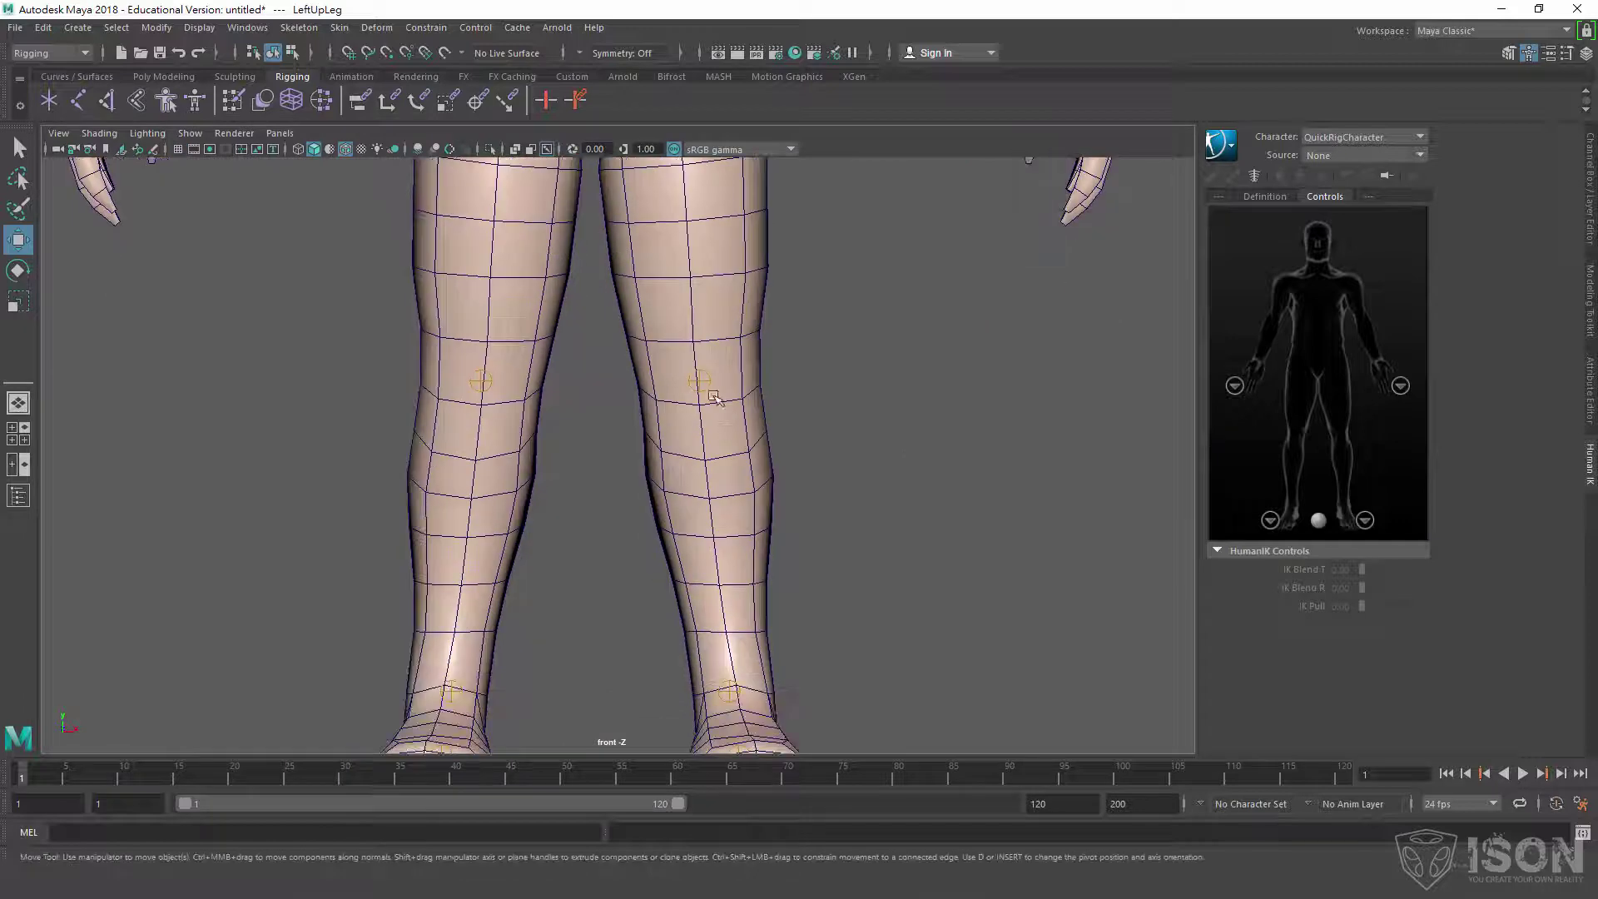
click(709, 391)
drag(709, 391, 709, 384)
key(space)
key(space)
alt+middle_drag(838, 471, 819, 424)
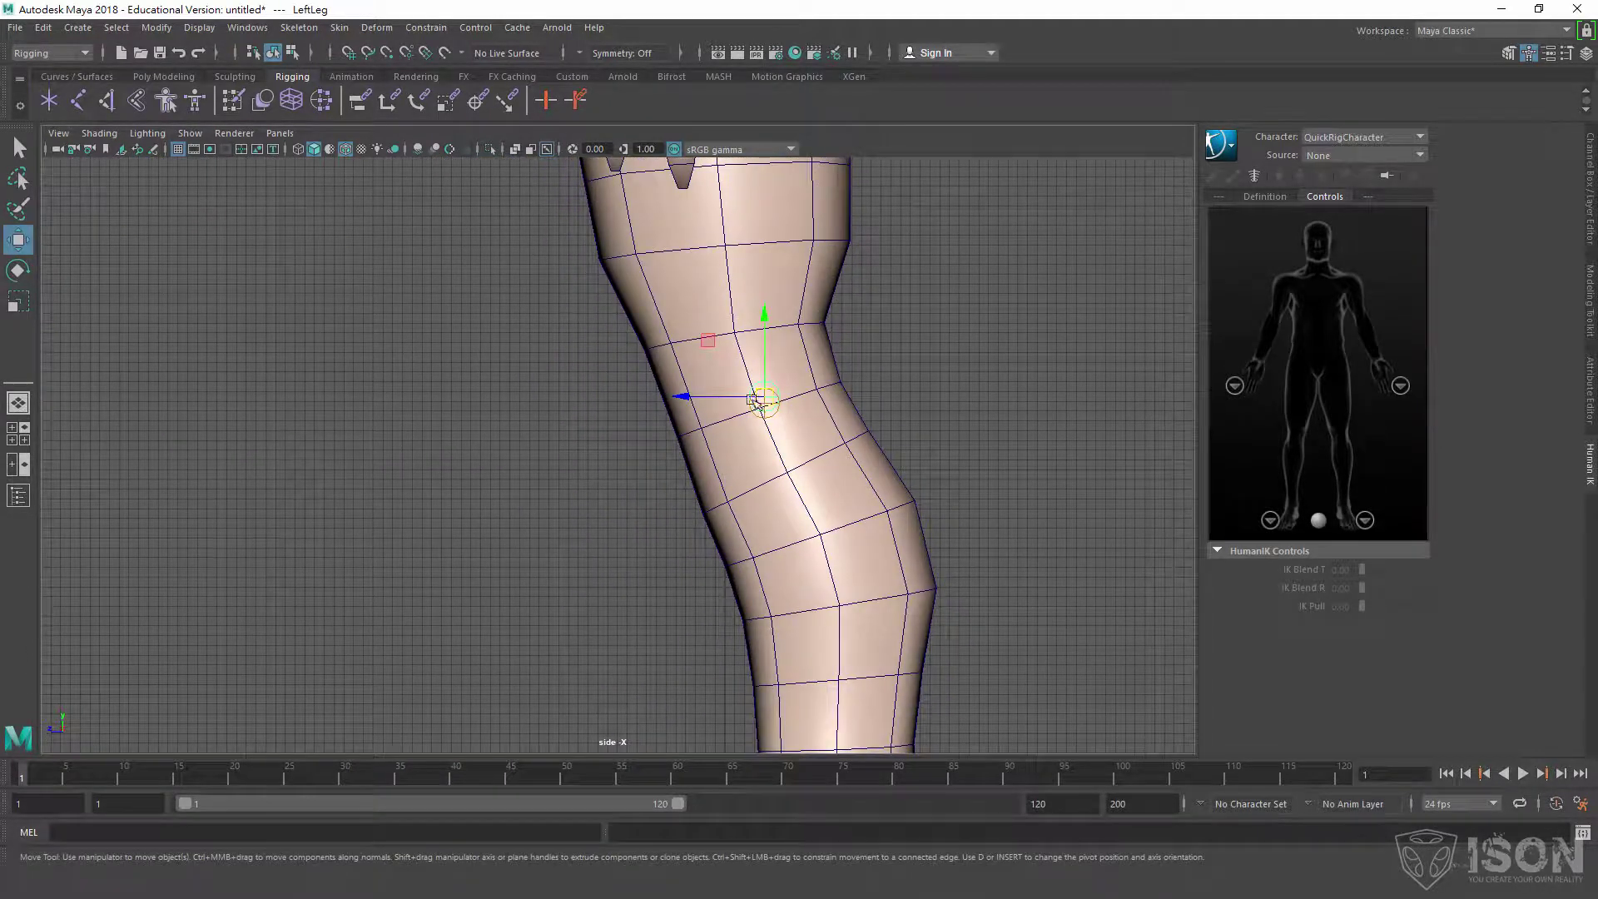
drag(756, 400, 717, 407)
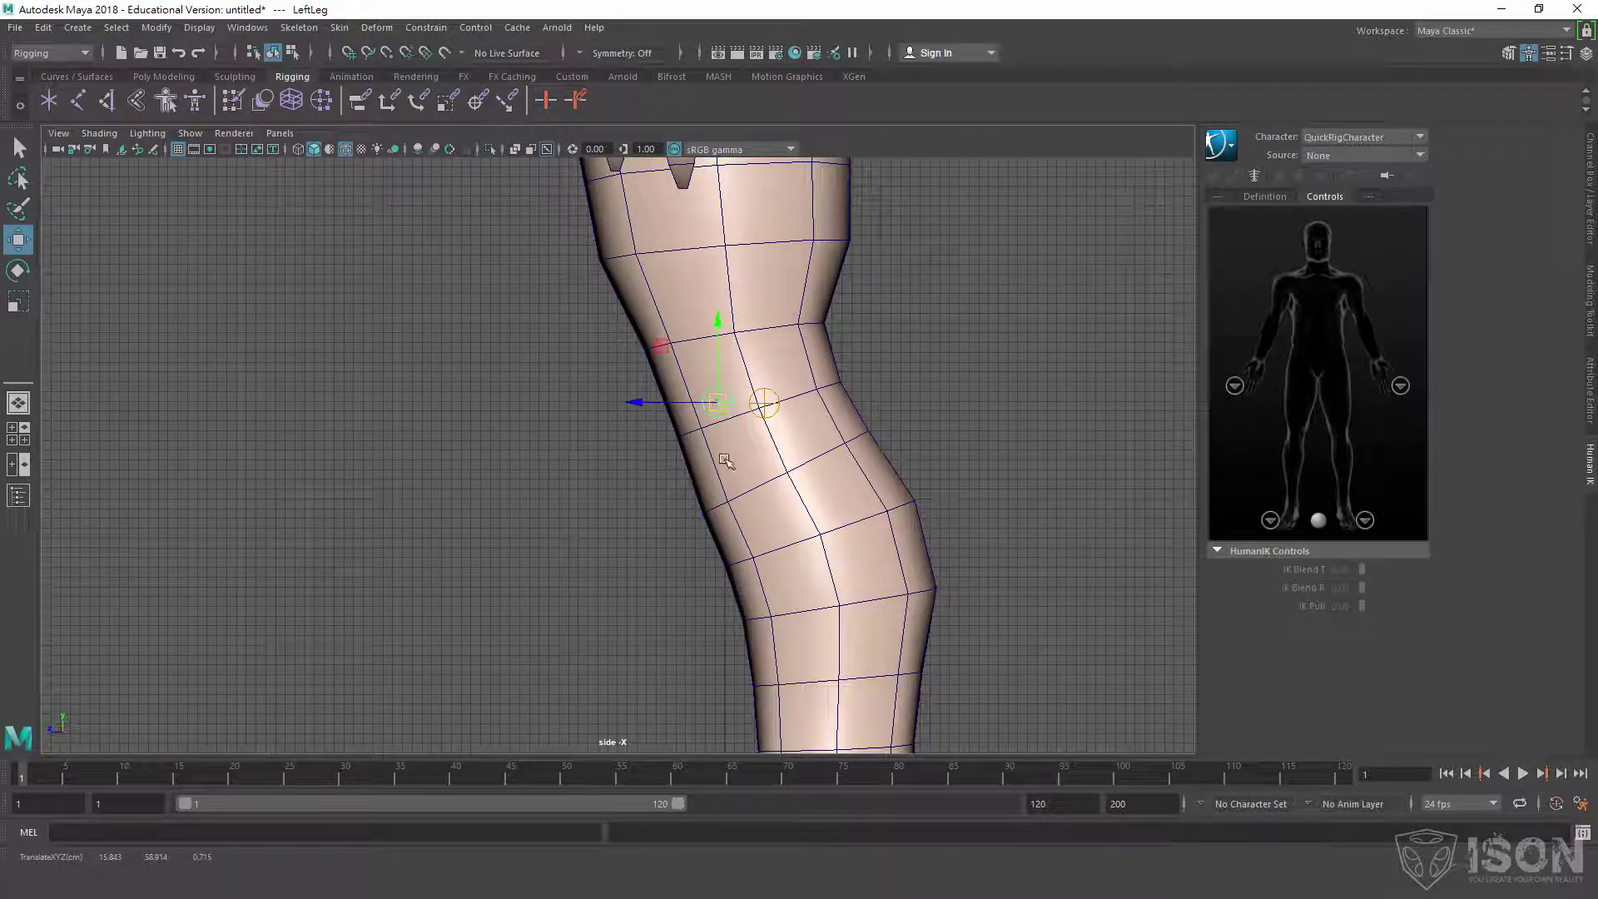
Centre the left foot guide in the ankle, moving it outward in front view and slightly forward in side view.
key(space)
key(space)
alt+middle_drag(676, 458, 678, 281)
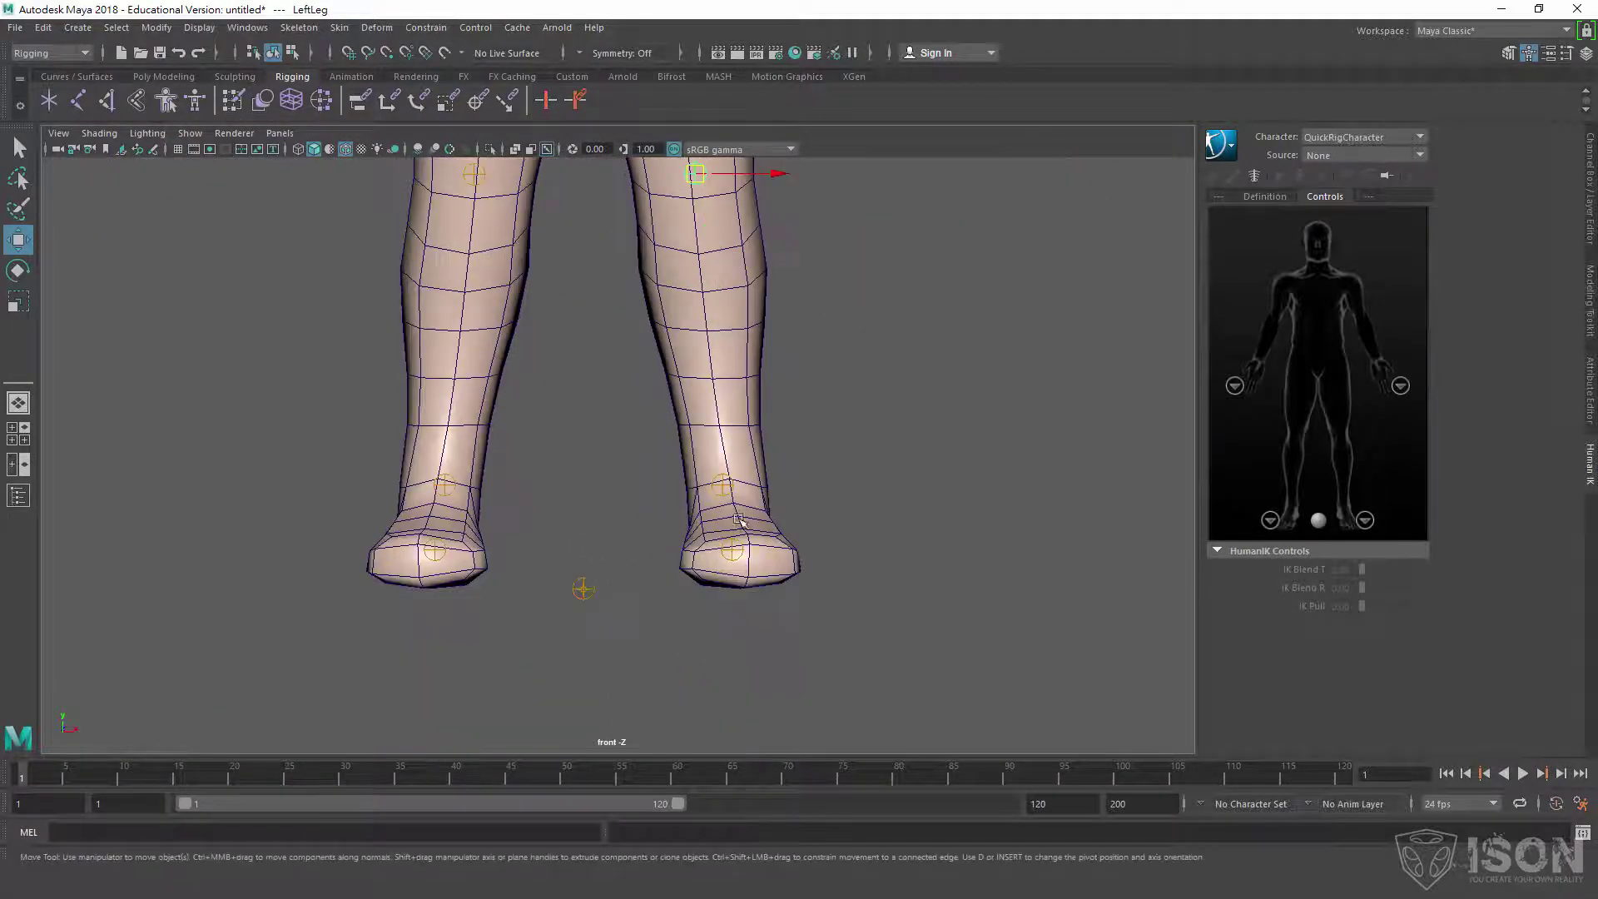
click(731, 491)
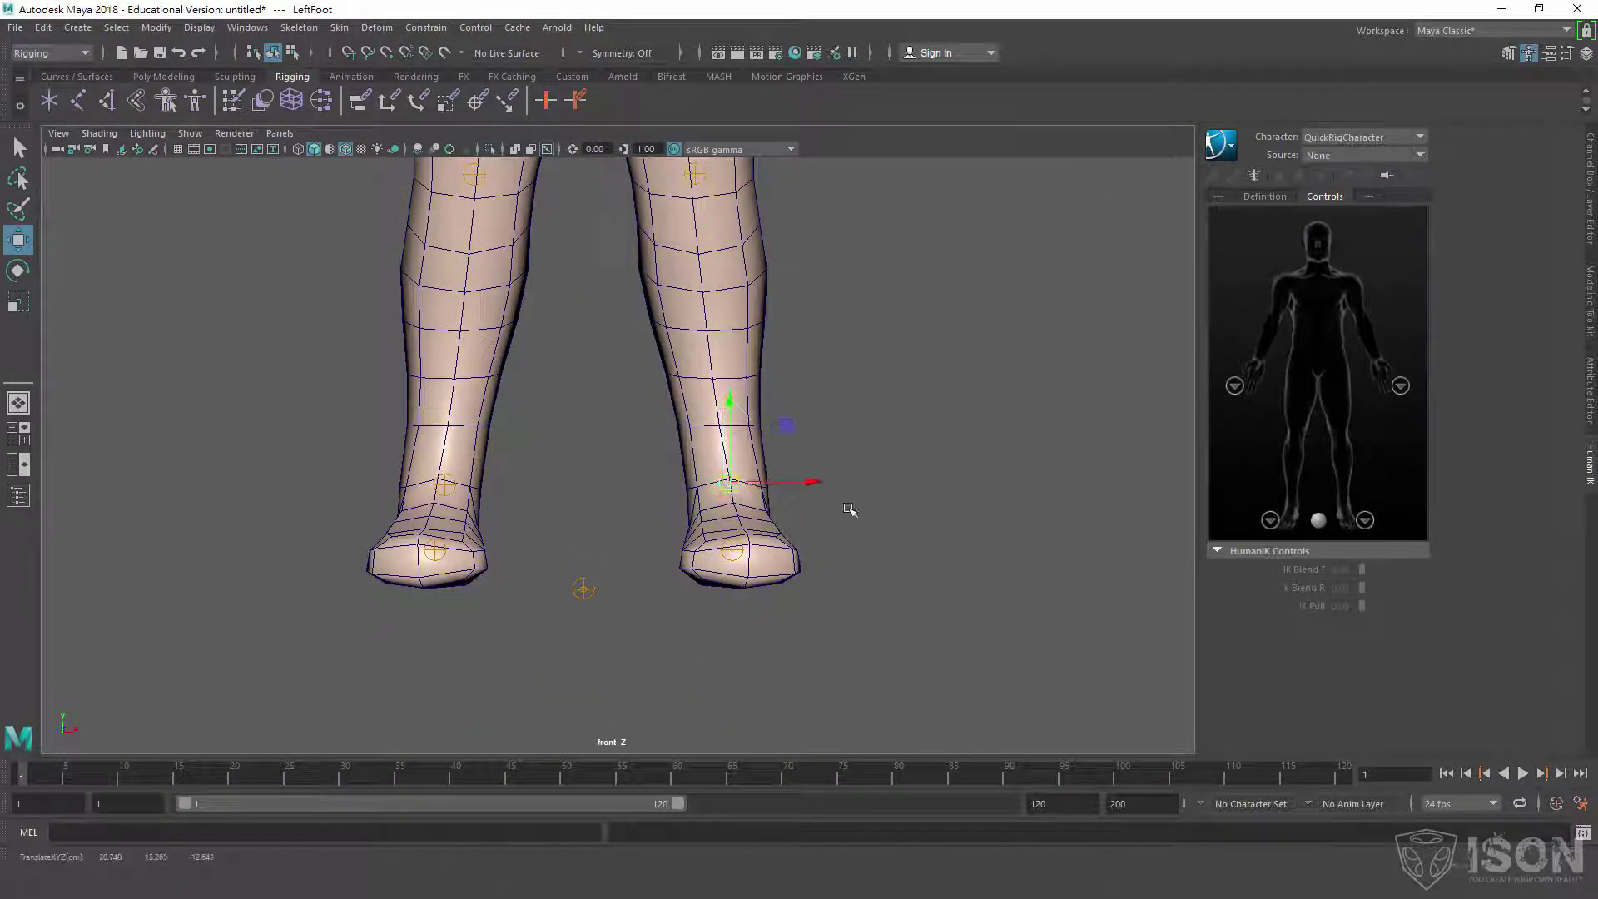
key(space)
key(space)
alt+middle_drag(849, 584, 846, 443)
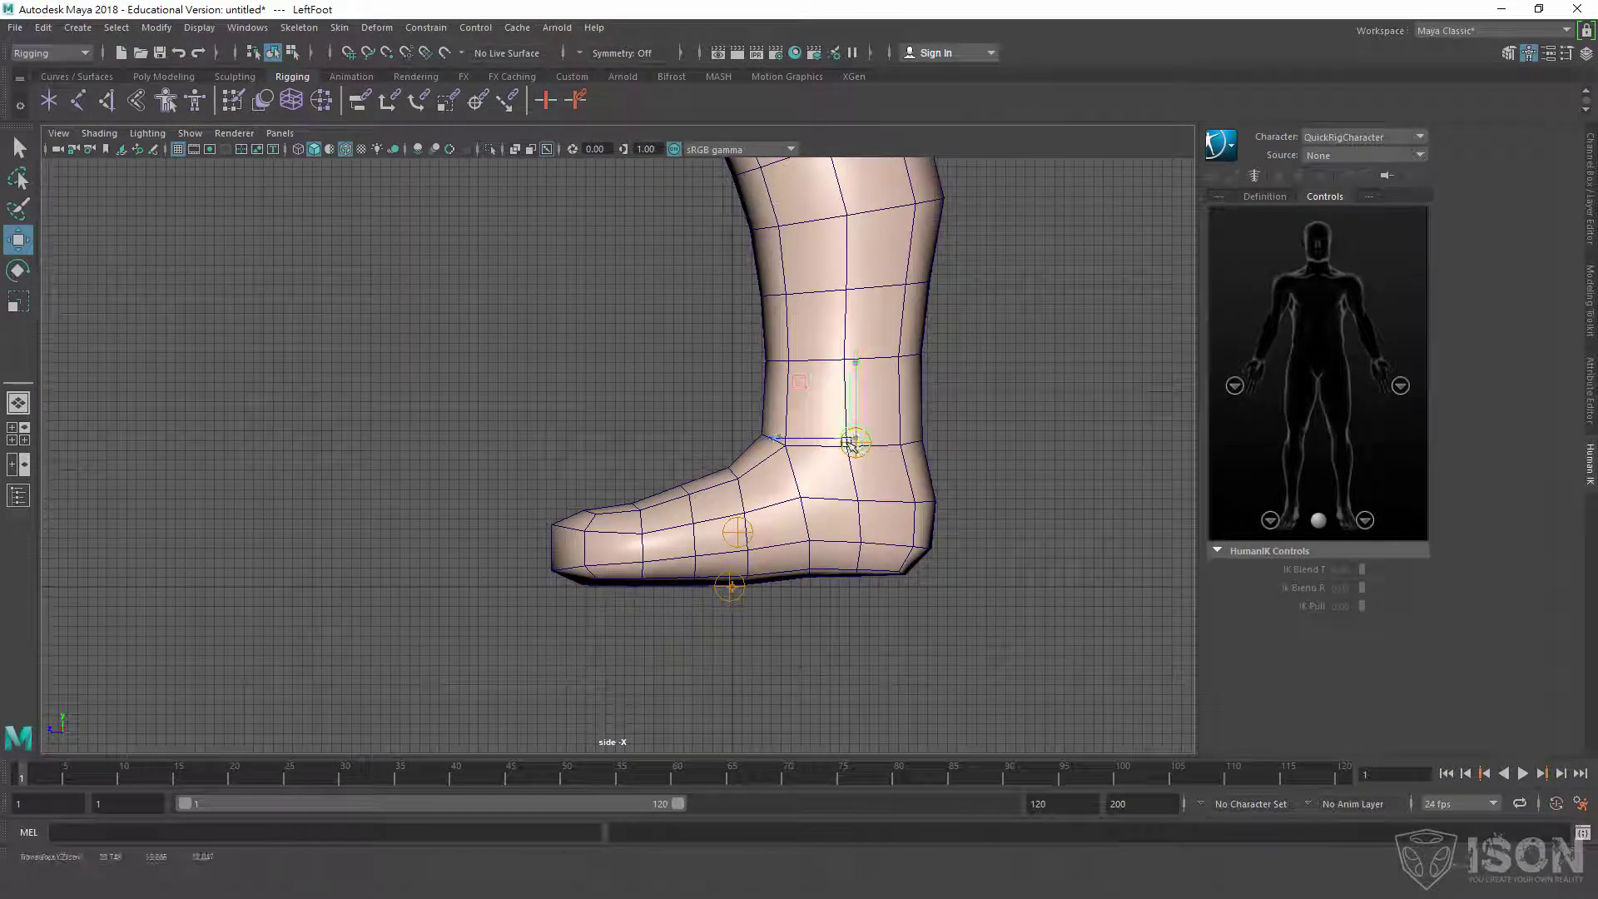
key(space)
key(space)
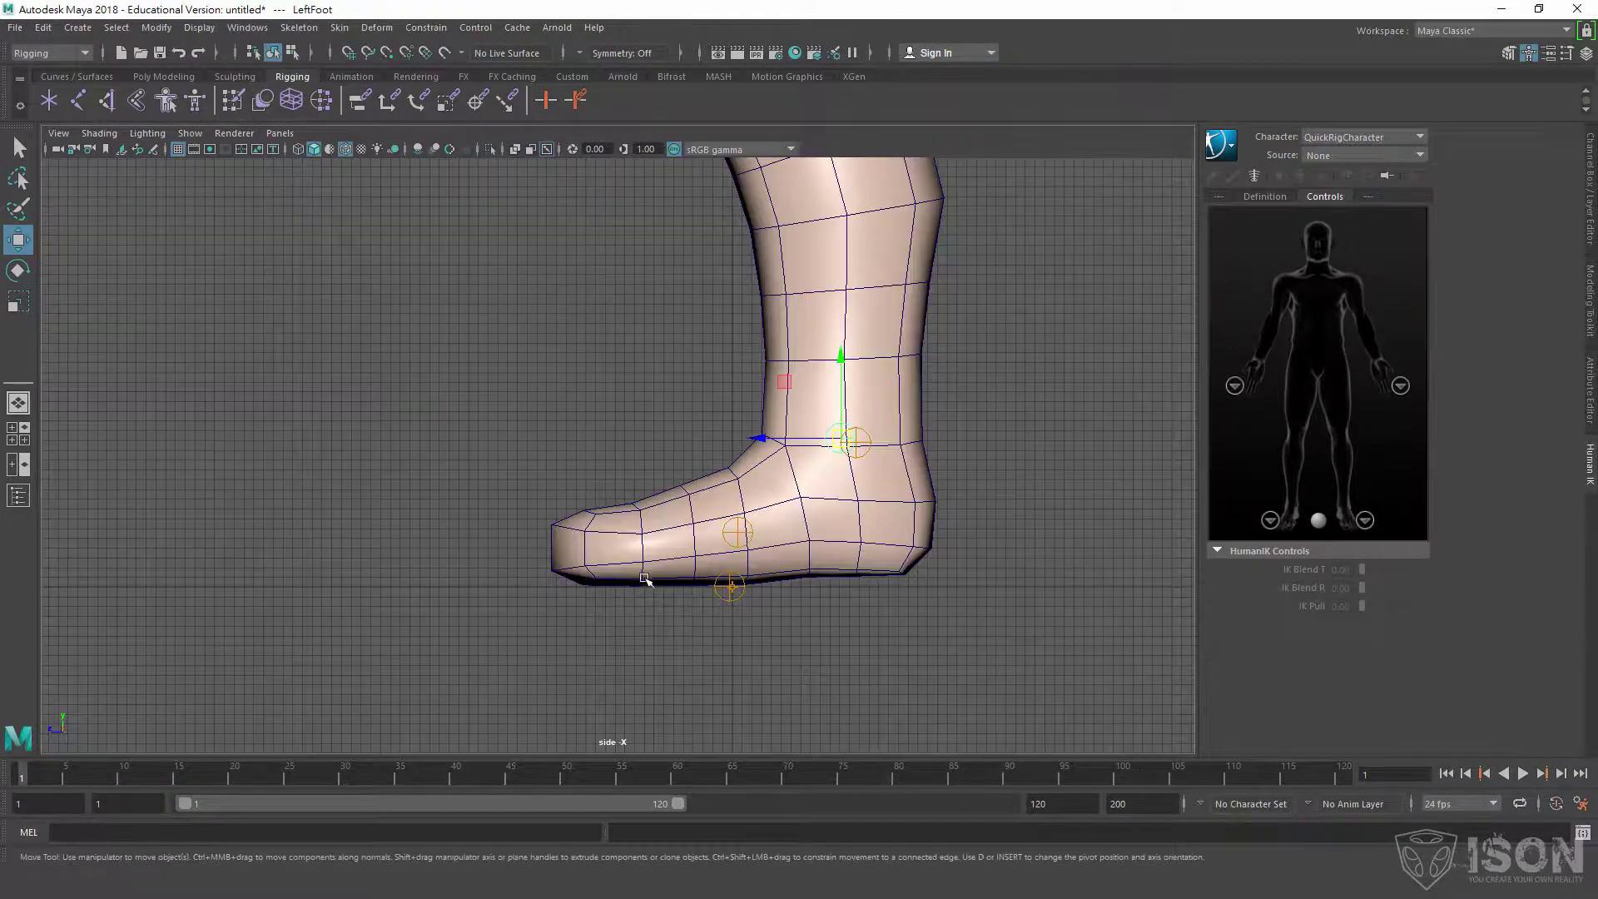
alt+middle_drag(714, 583, 661, 579)
Move the left toe-base guide forward to the ball of the foot, using the side and perspective views.
key(space)
key(space)
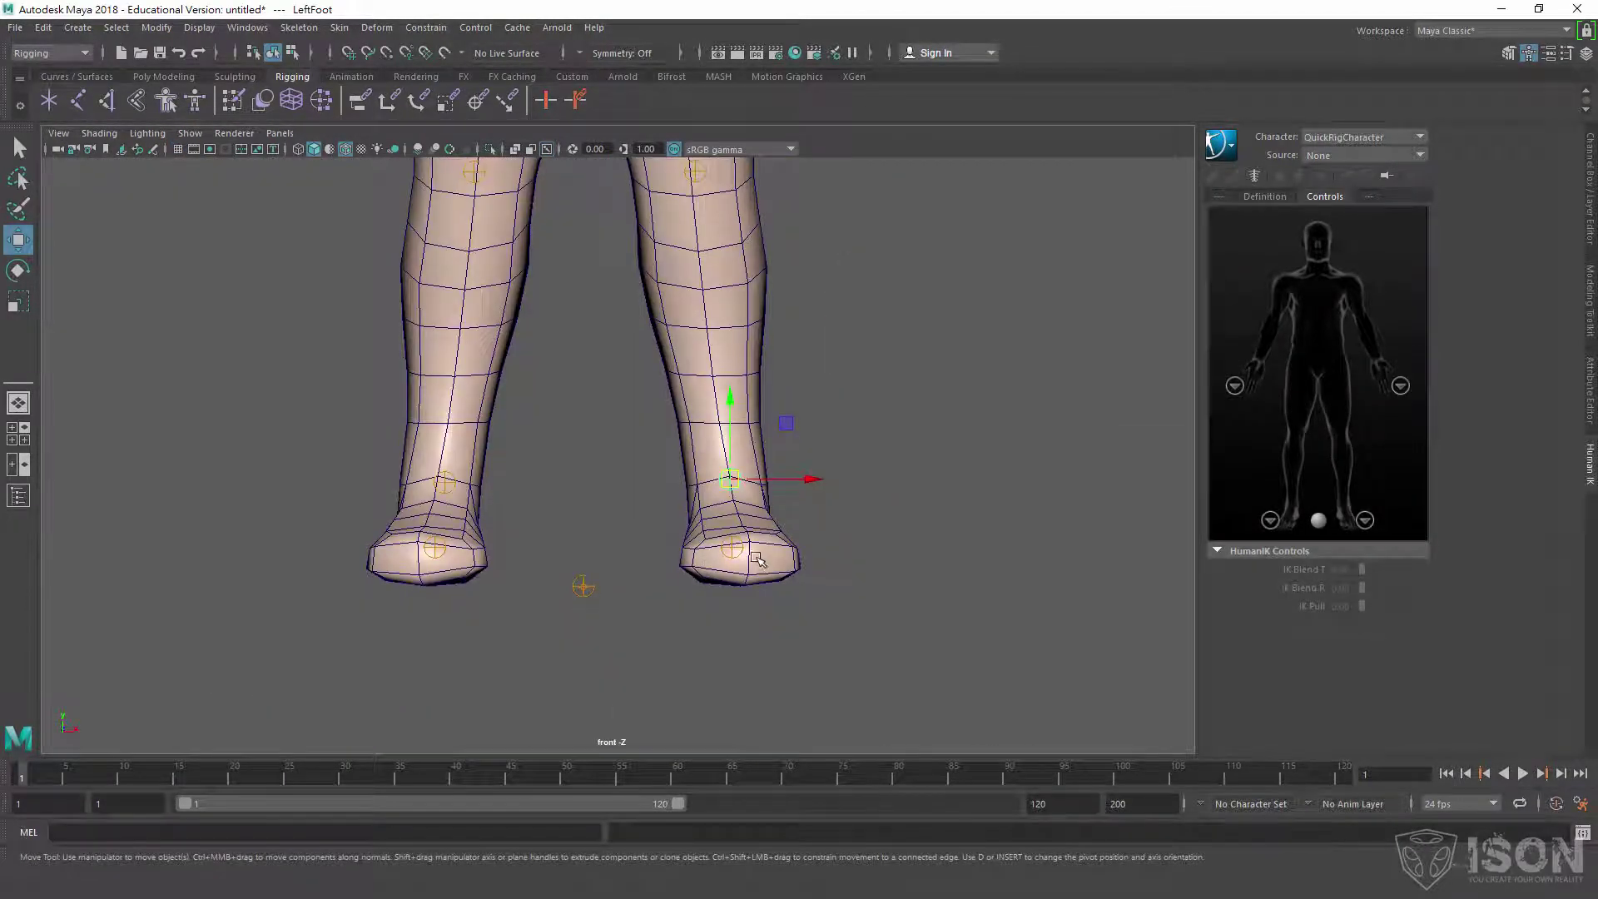
click(732, 549)
key(space)
key(space)
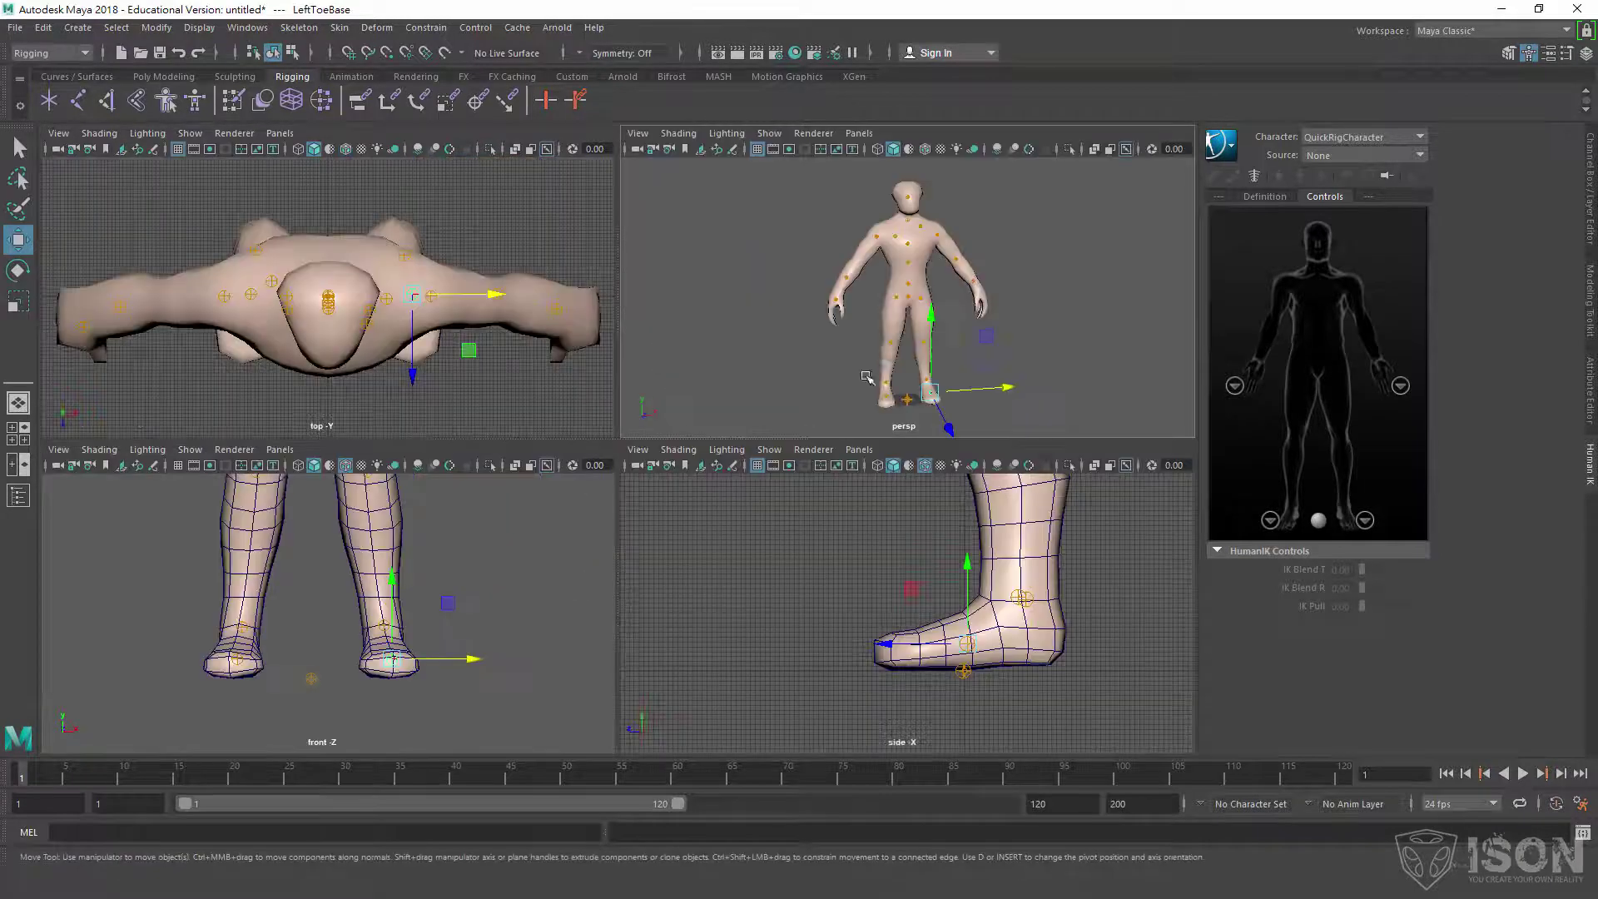
key(f)
alt+drag(588, 459, 664, 537)
key(space)
key(space)
key(space)
key(space)
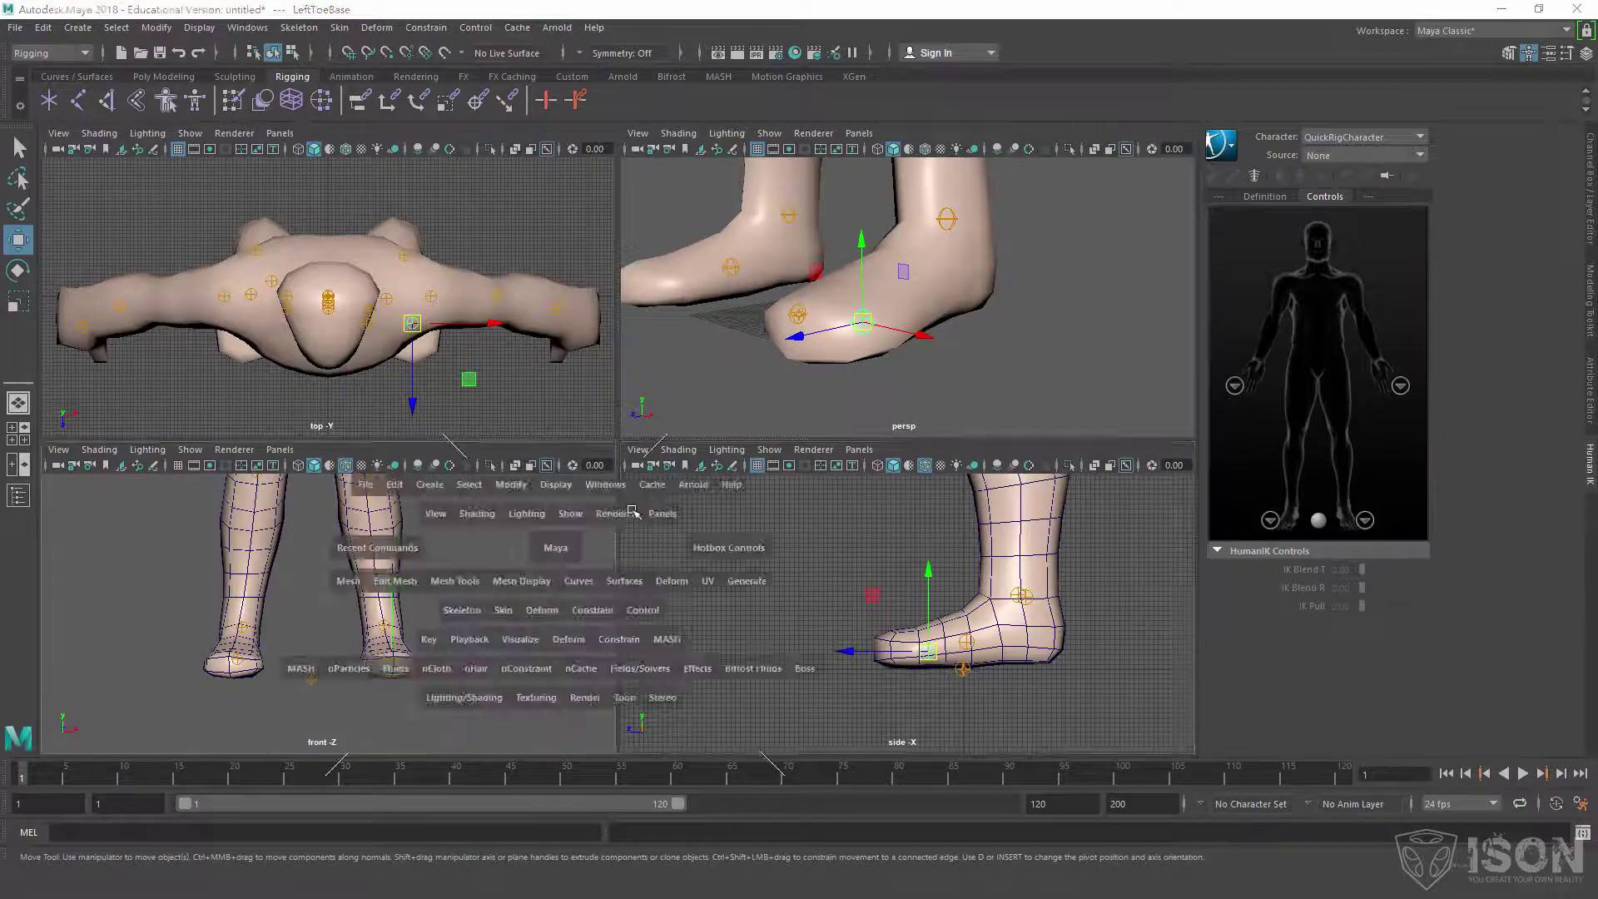
Examine the adjusted guides across the whole body in the front view.
alt+middle_drag(600, 312, 602, 587)
alt+right_drag(799, 399, 712, 357)
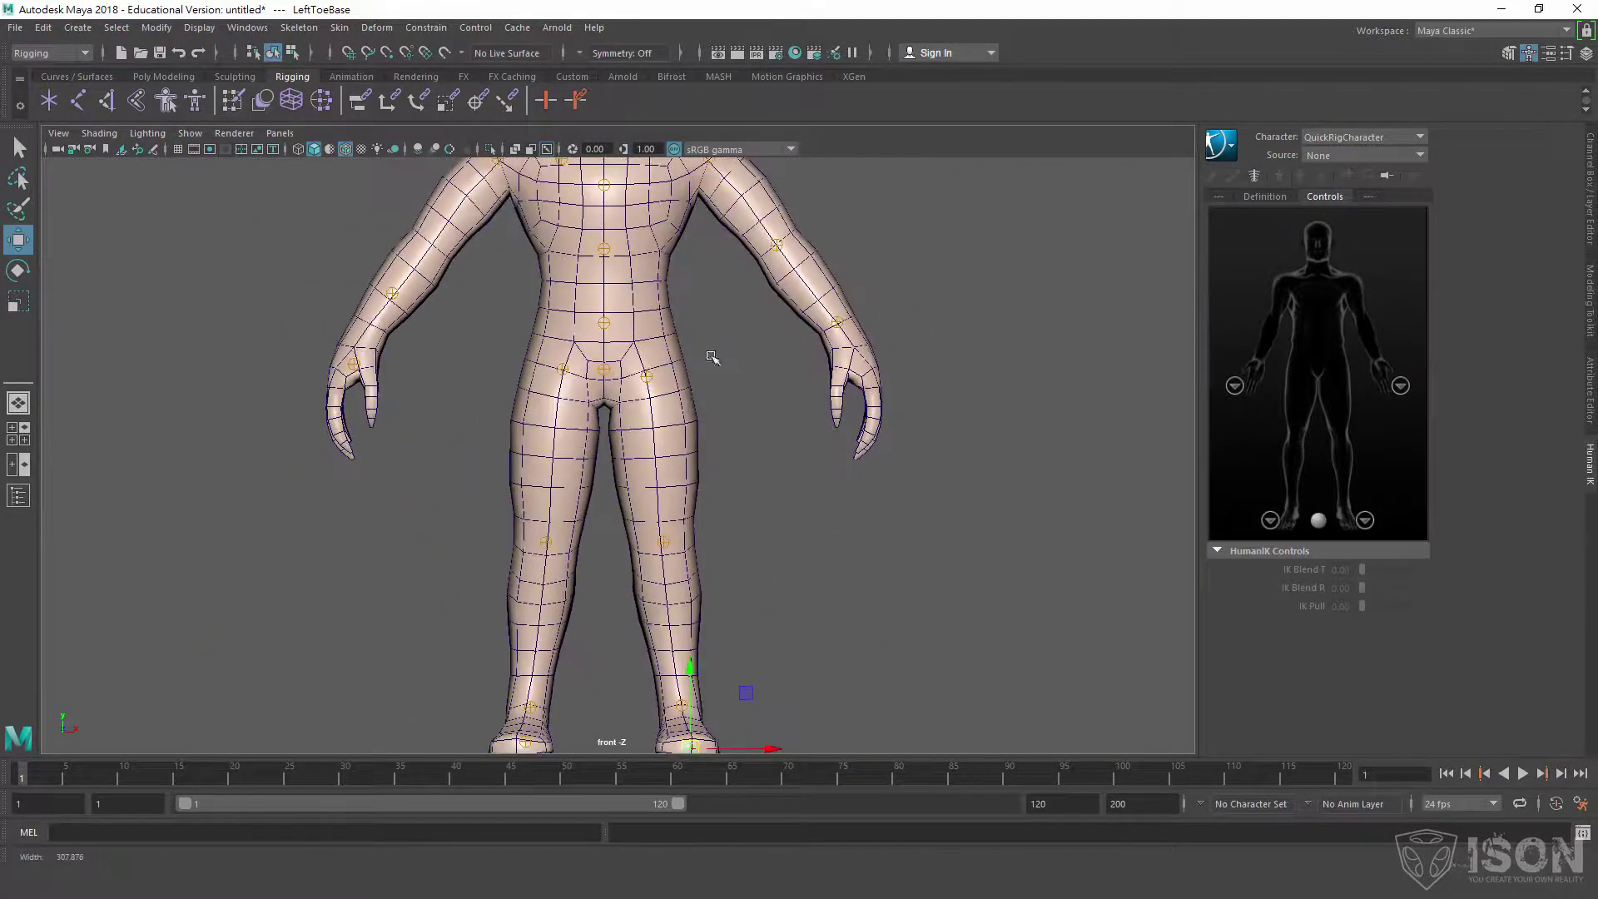
alt+middle_drag(620, 211, 663, 343)
alt+right_drag(735, 367, 706, 358)
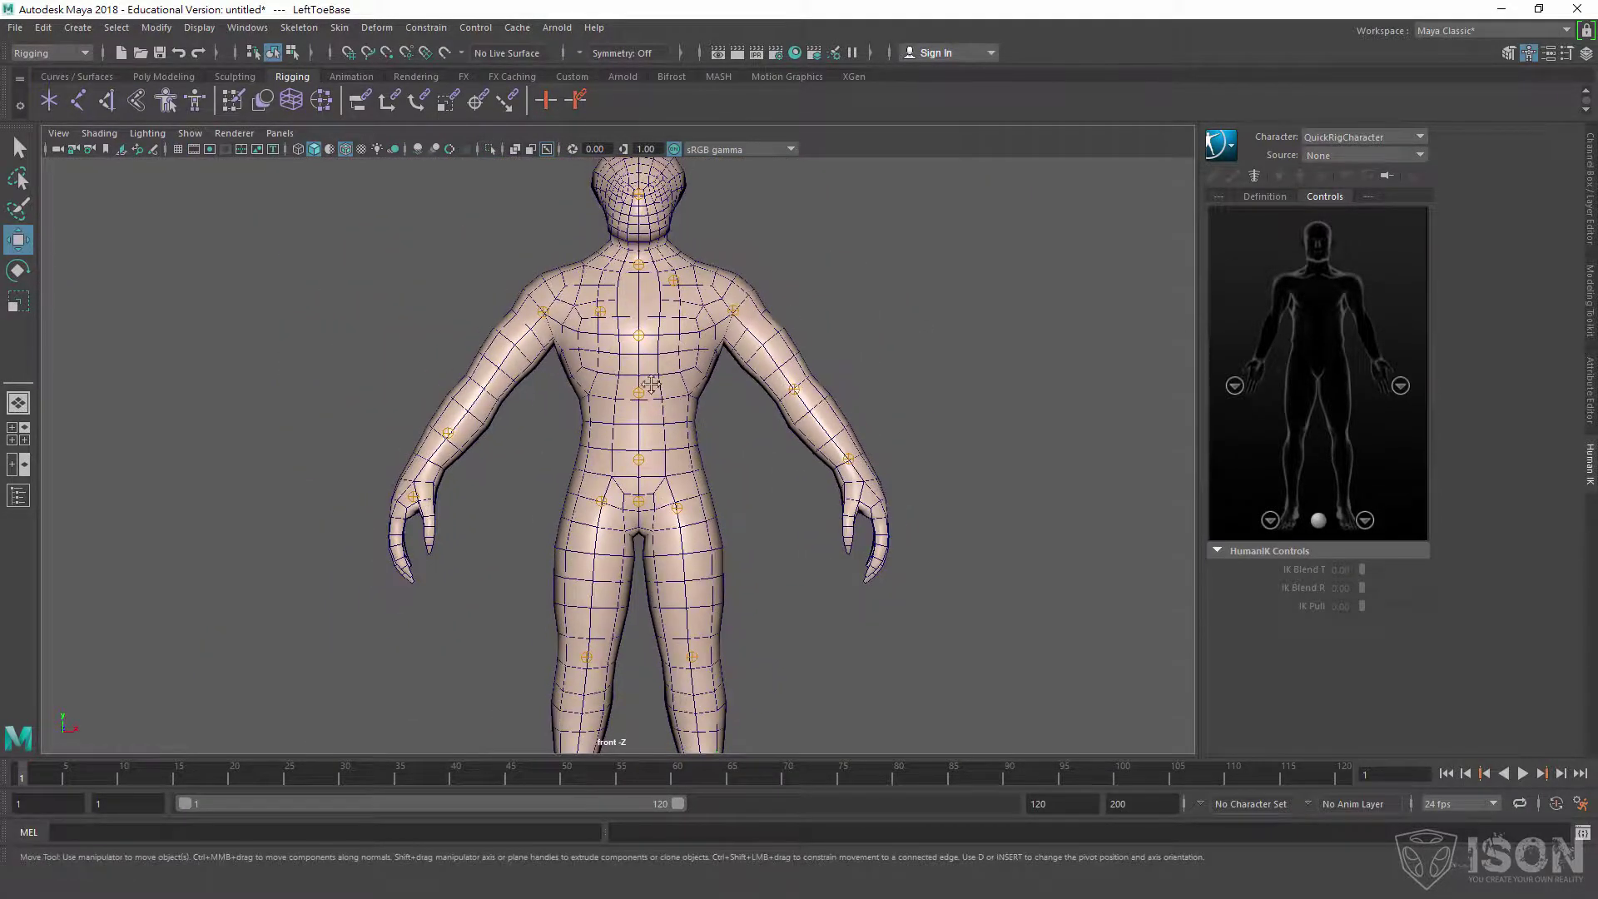
alt+middle_drag(706, 358, 576, 338)
alt+right_drag(691, 398, 585, 370)
alt+middle_drag(659, 400, 532, 349)
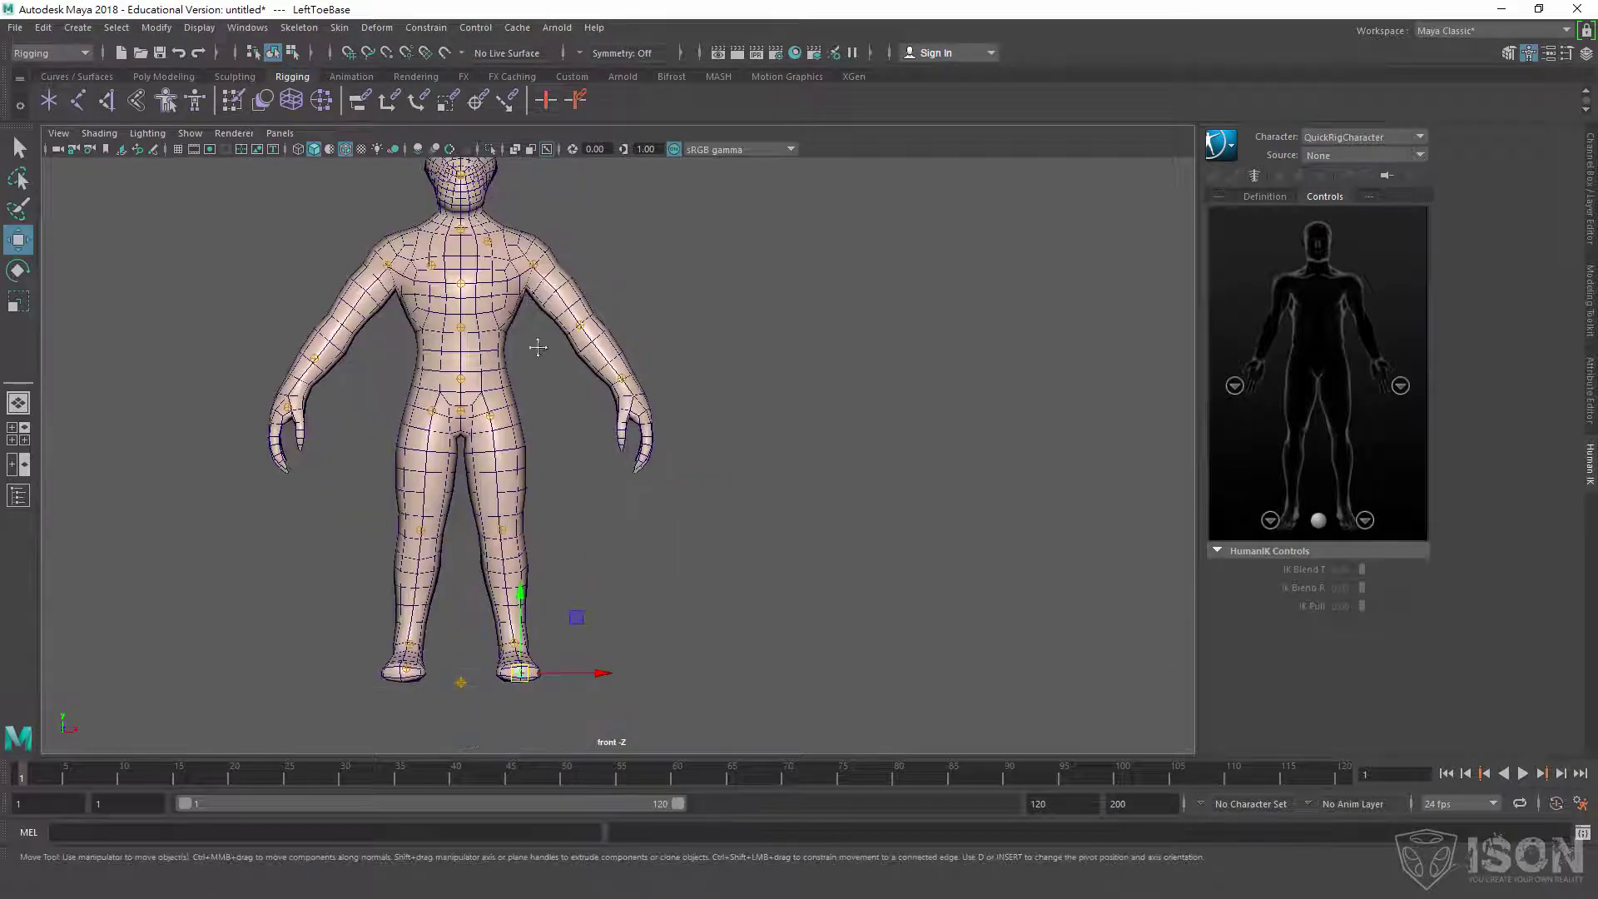
alt+right_drag(528, 346, 538, 372)
alt+middle_drag(539, 372, 489, 334)
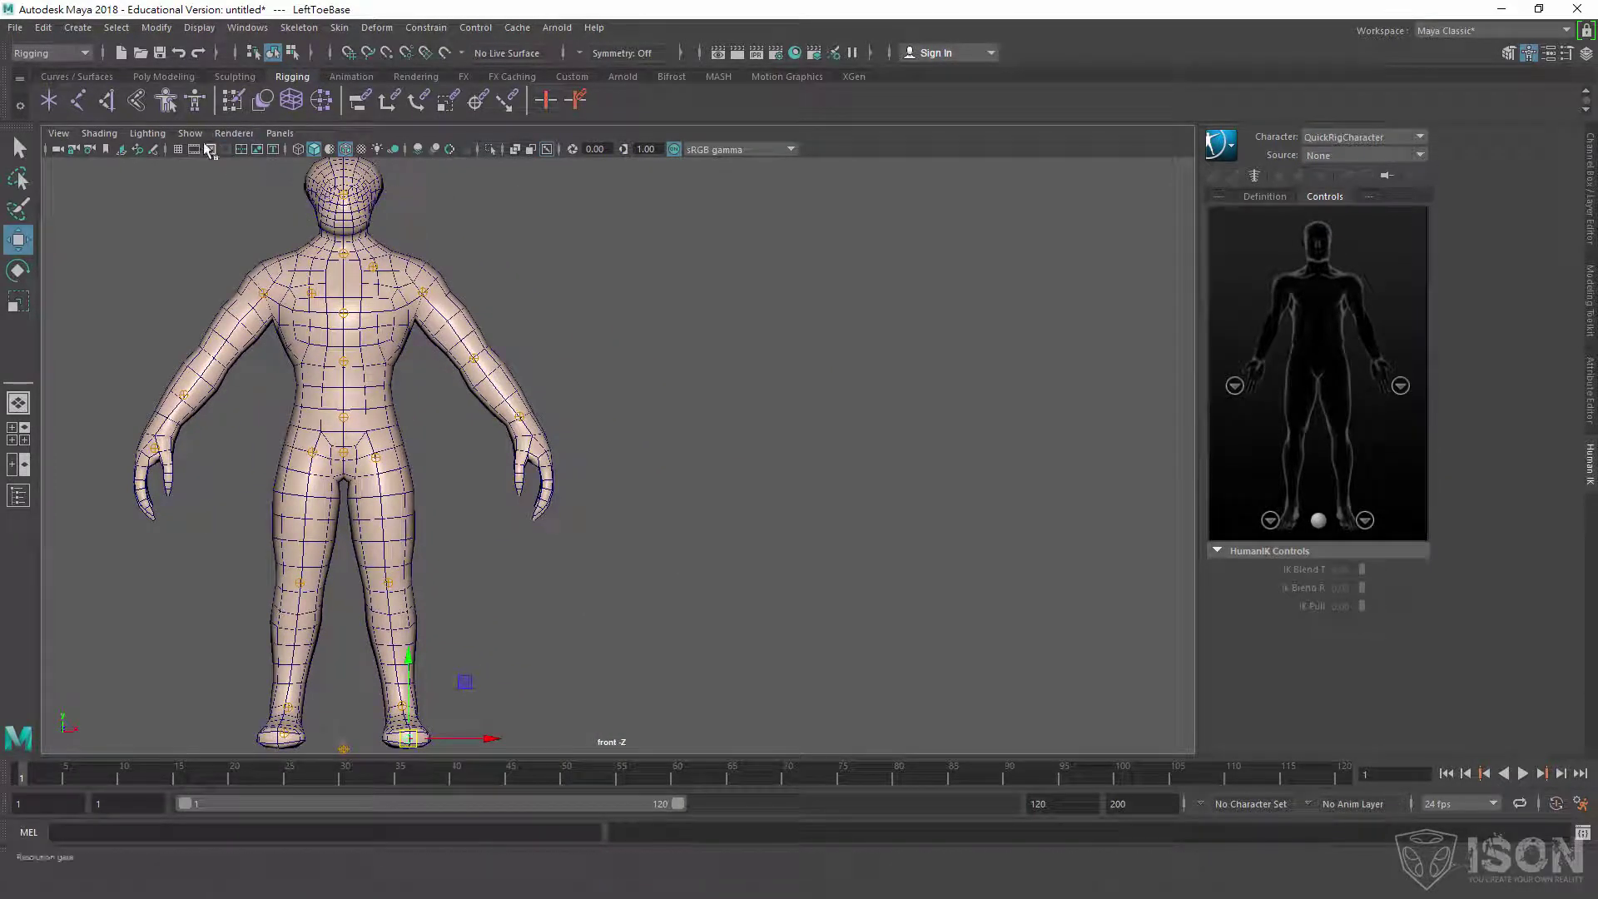
Deselect the left toe-base guide and open the Quick Rig tool in Step-By-Step mode.
click(167, 100)
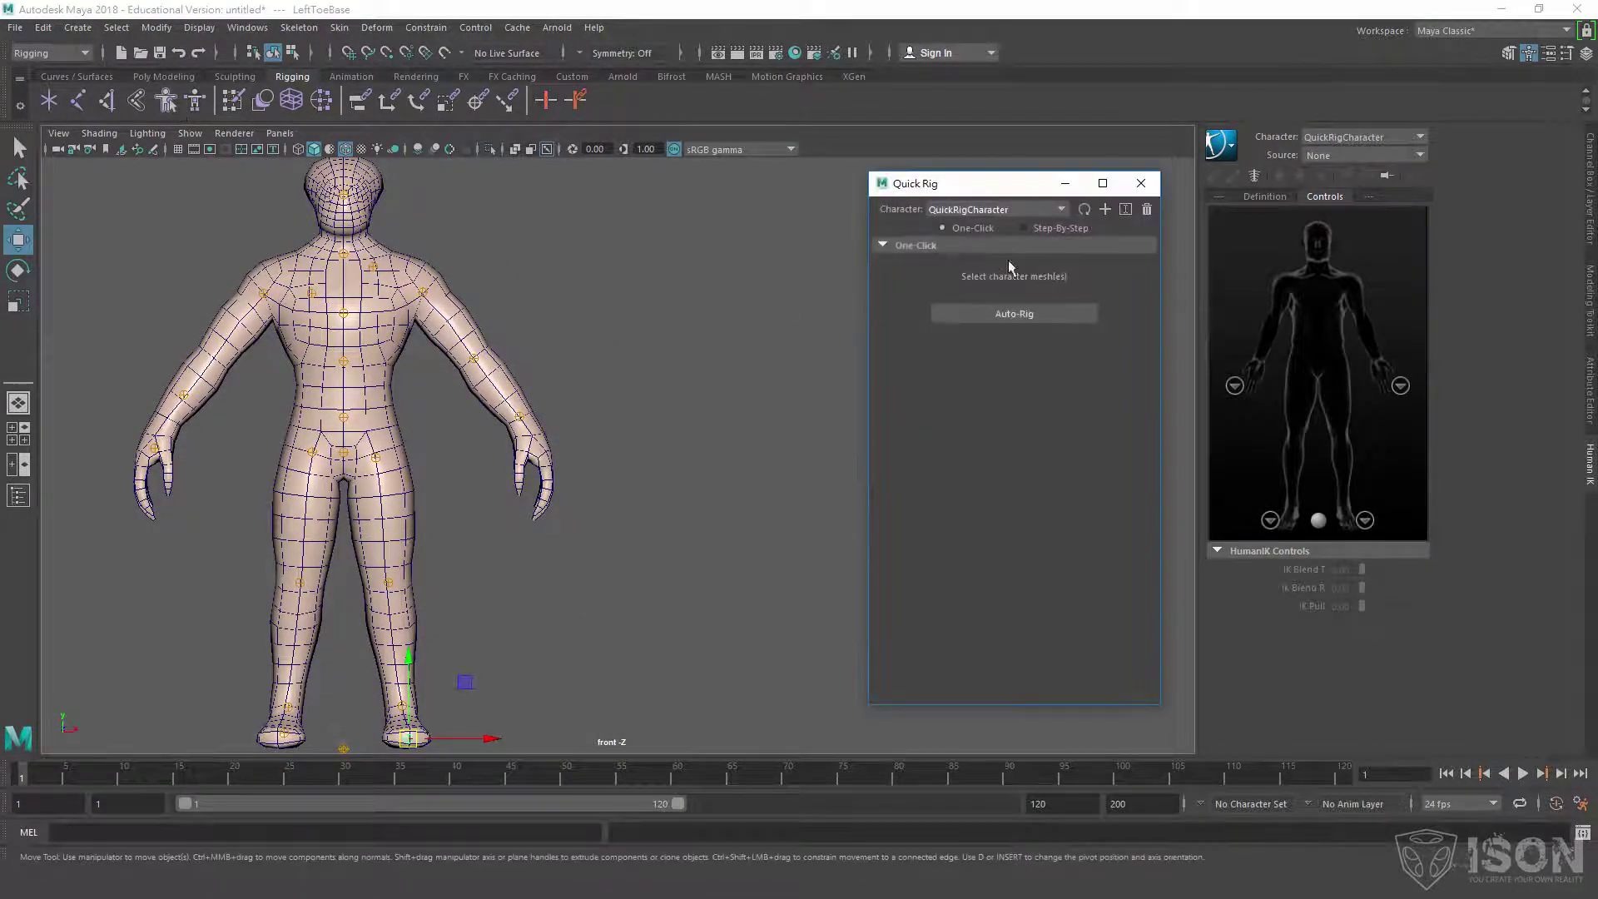
click(1140, 184)
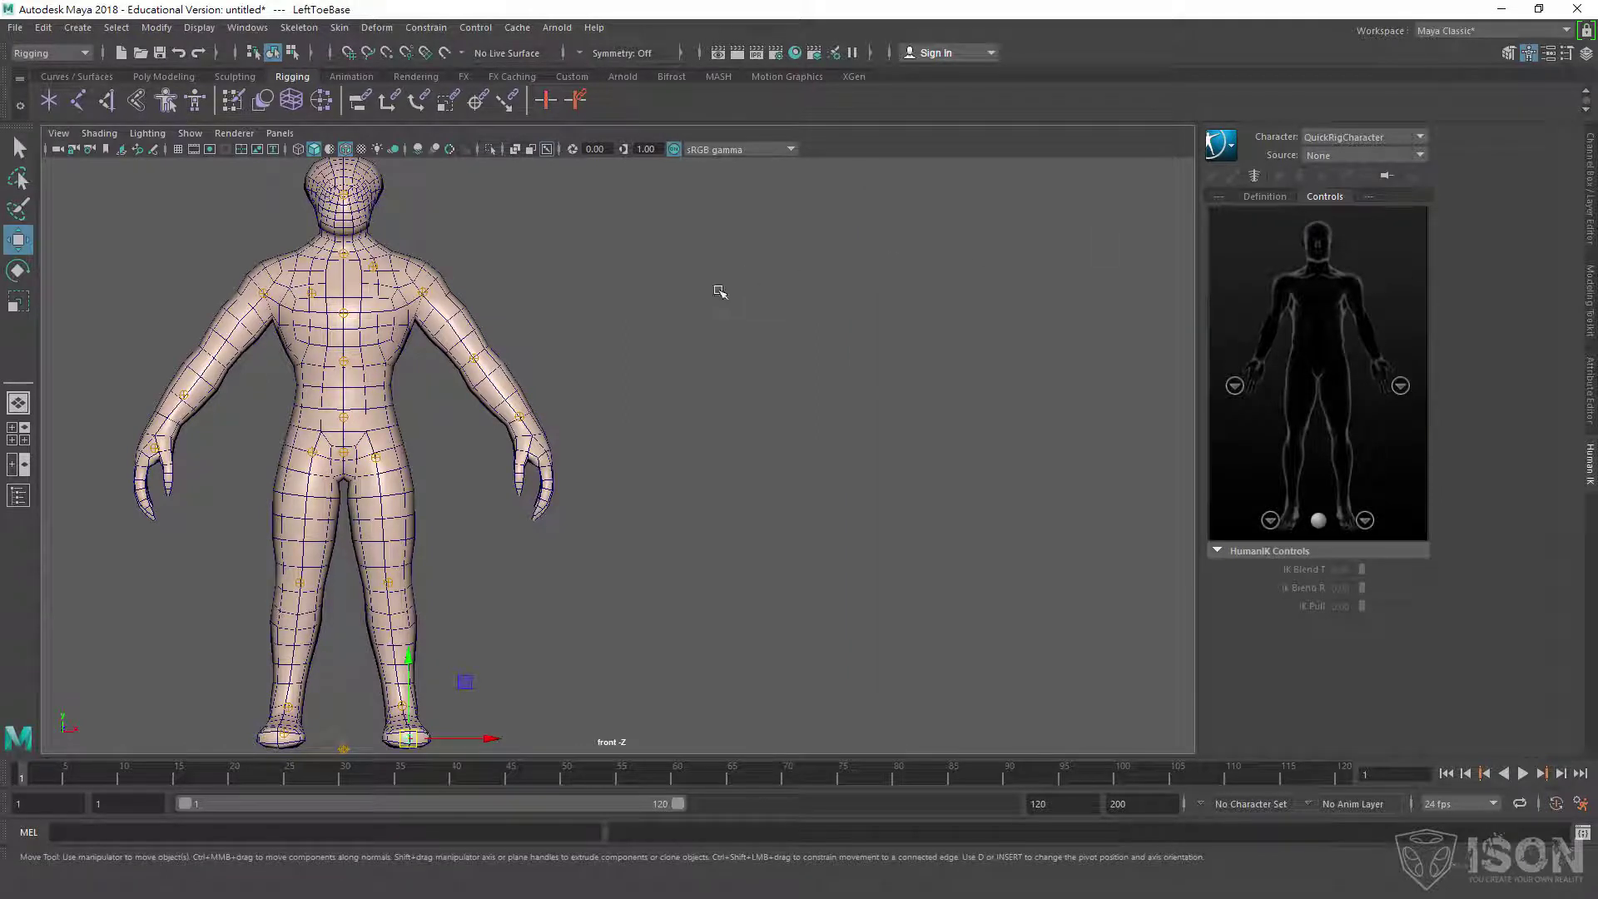
click(717, 292)
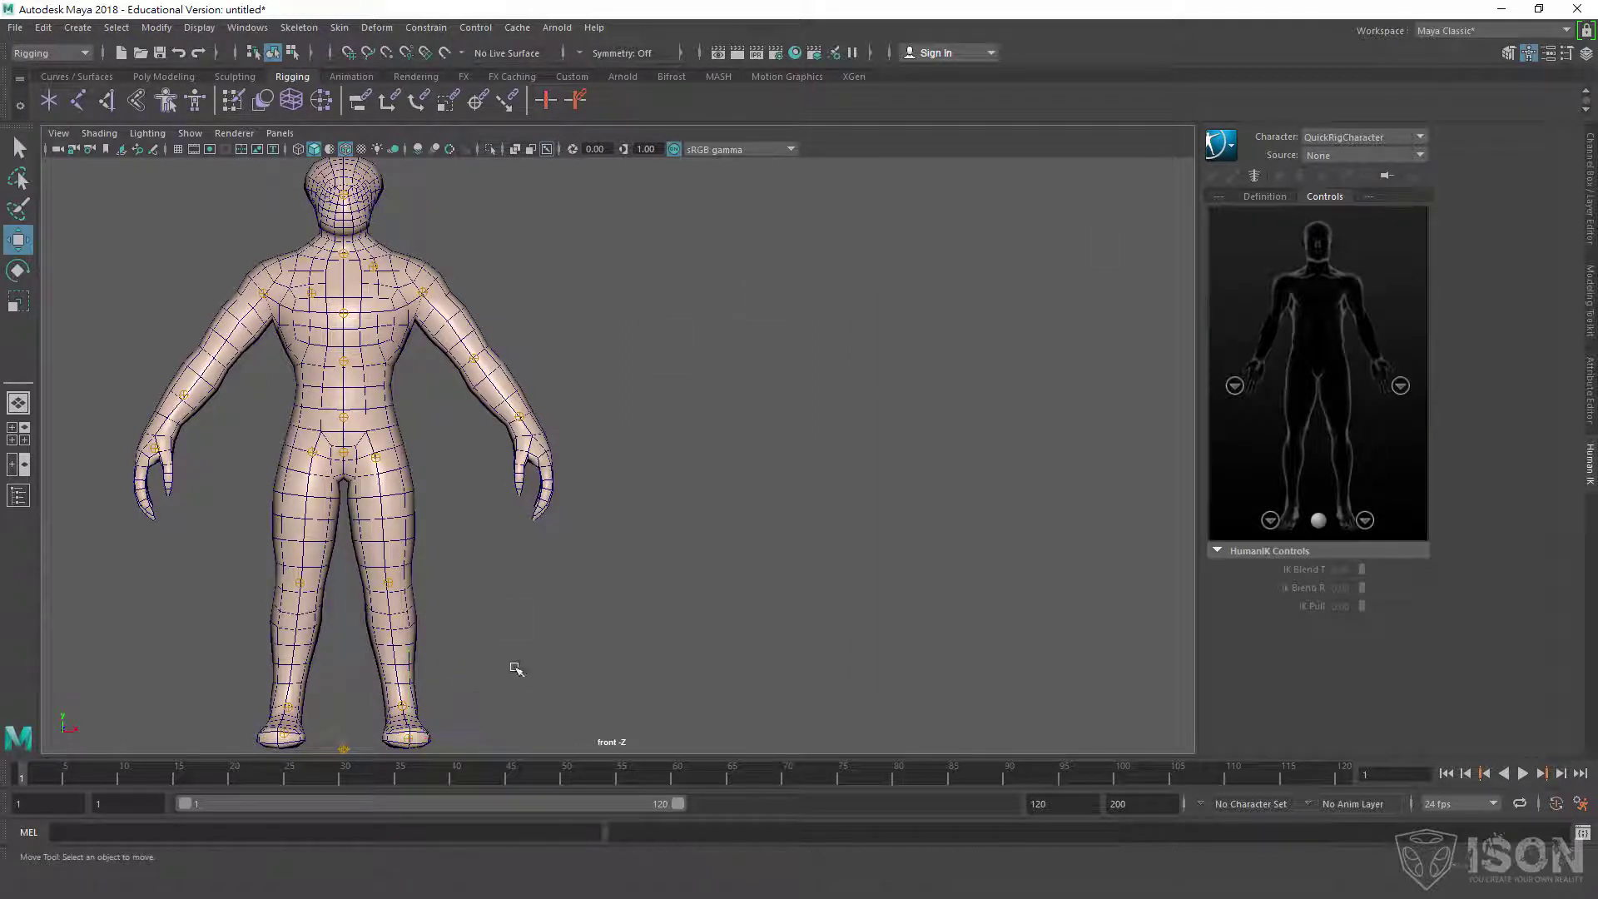
click(166, 100)
click(1025, 228)
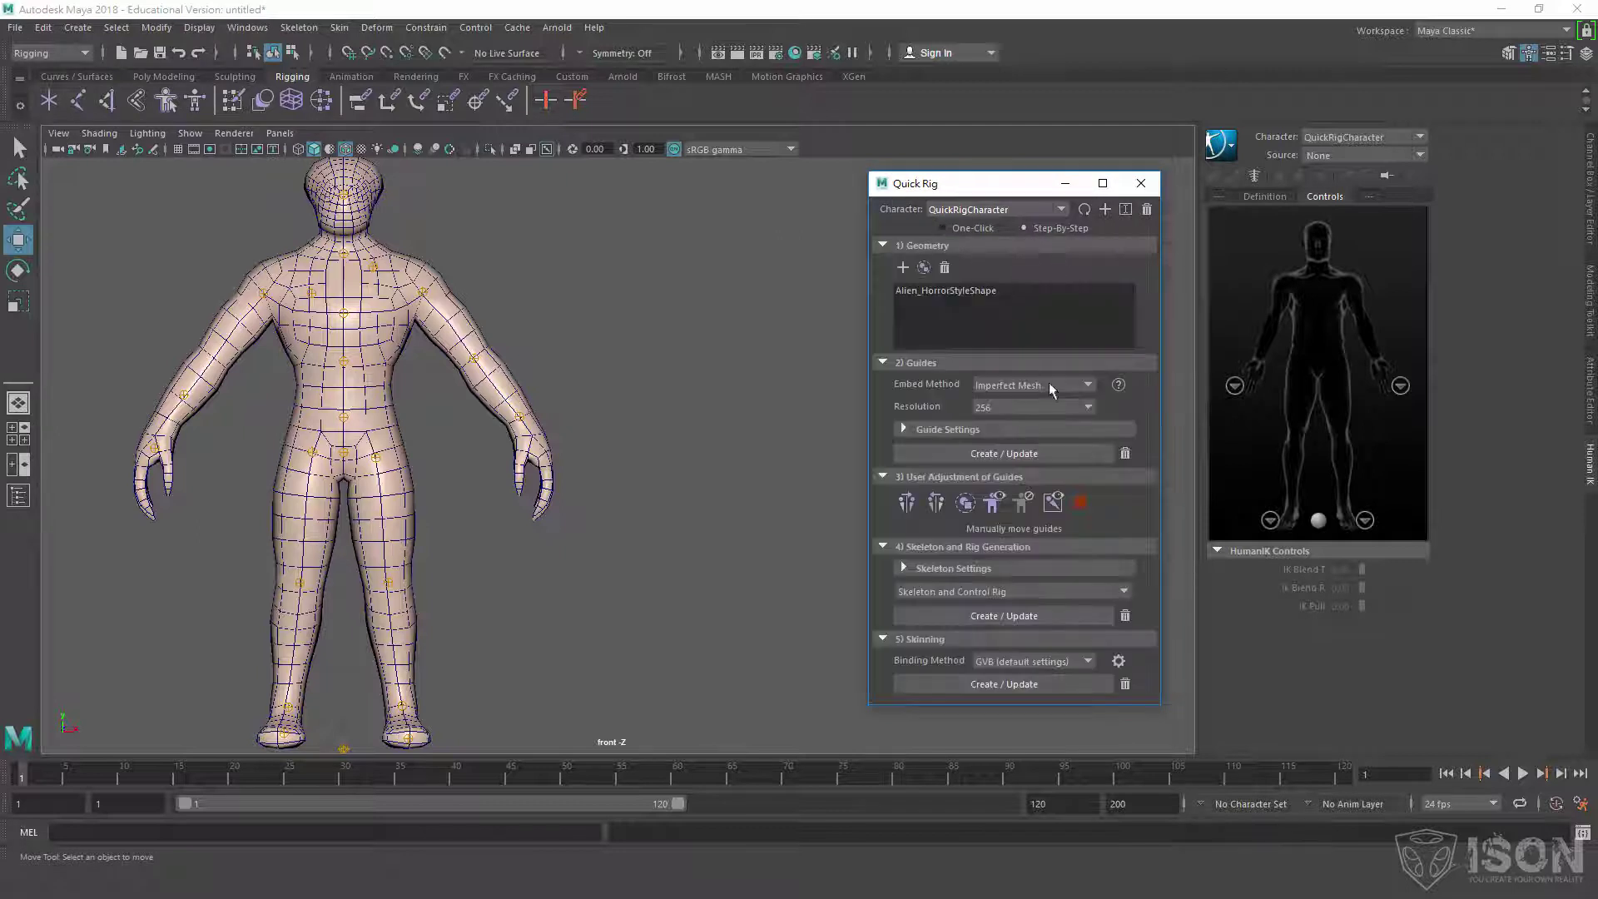
click(975, 227)
click(1047, 229)
Select the main guides node between the feet and mirror the left-side guides to the right side.
alt+middle_drag(347, 753, 411, 642)
click(408, 638)
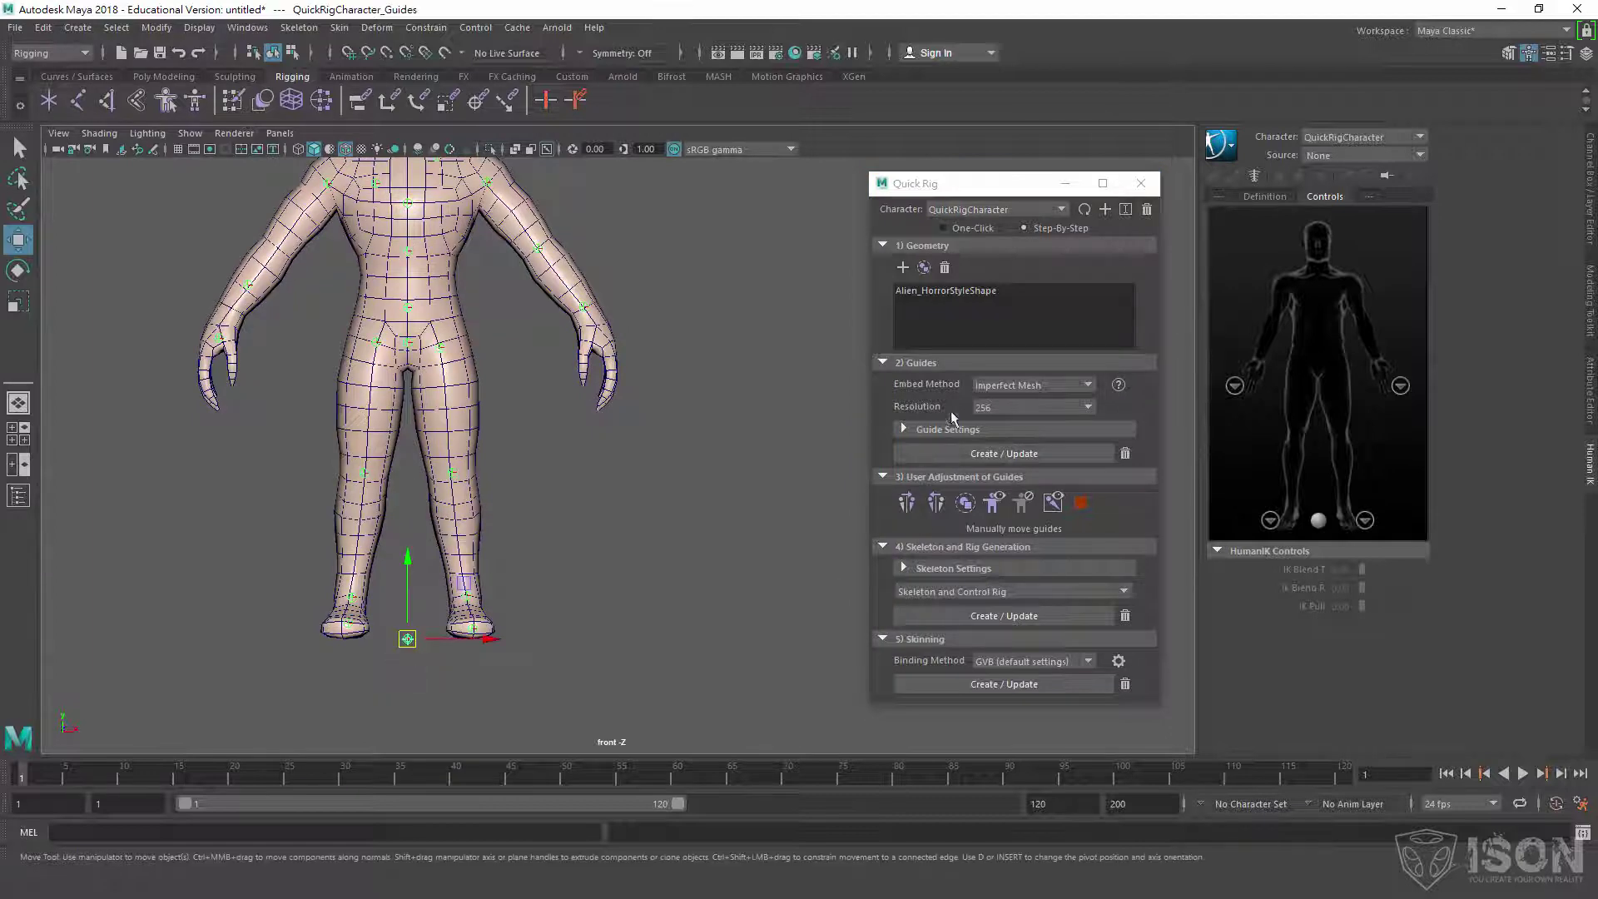
mouse_move(538, 518)
alt+middle_down()
mouse_move(521, 560)
mouse_move(542, 536)
alt+middle_up()
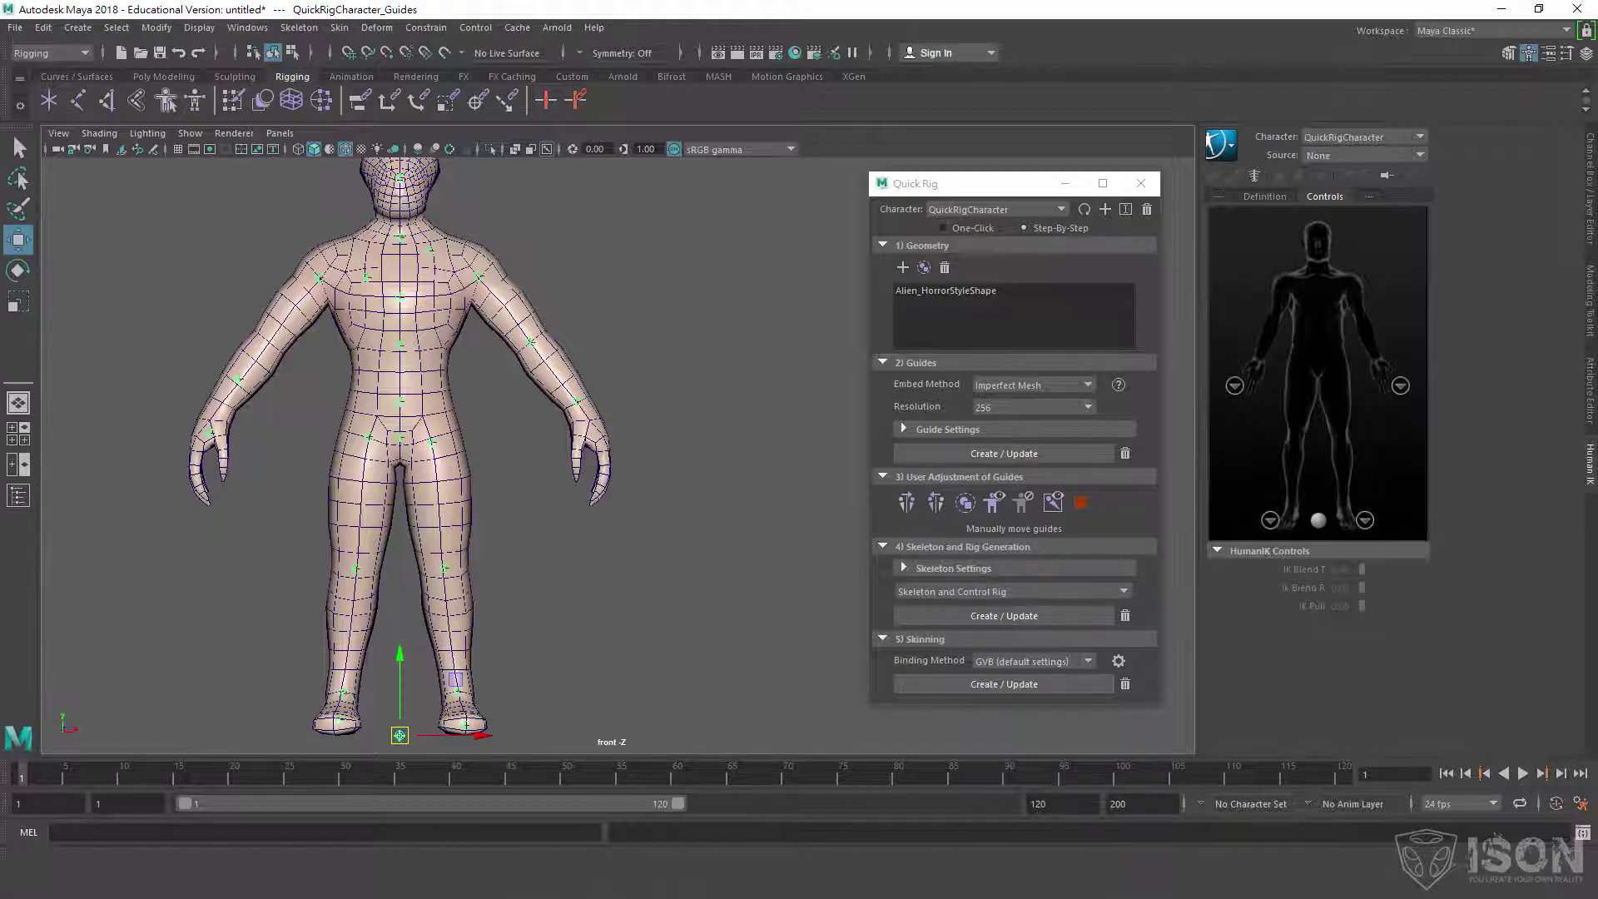
click(449, 799)
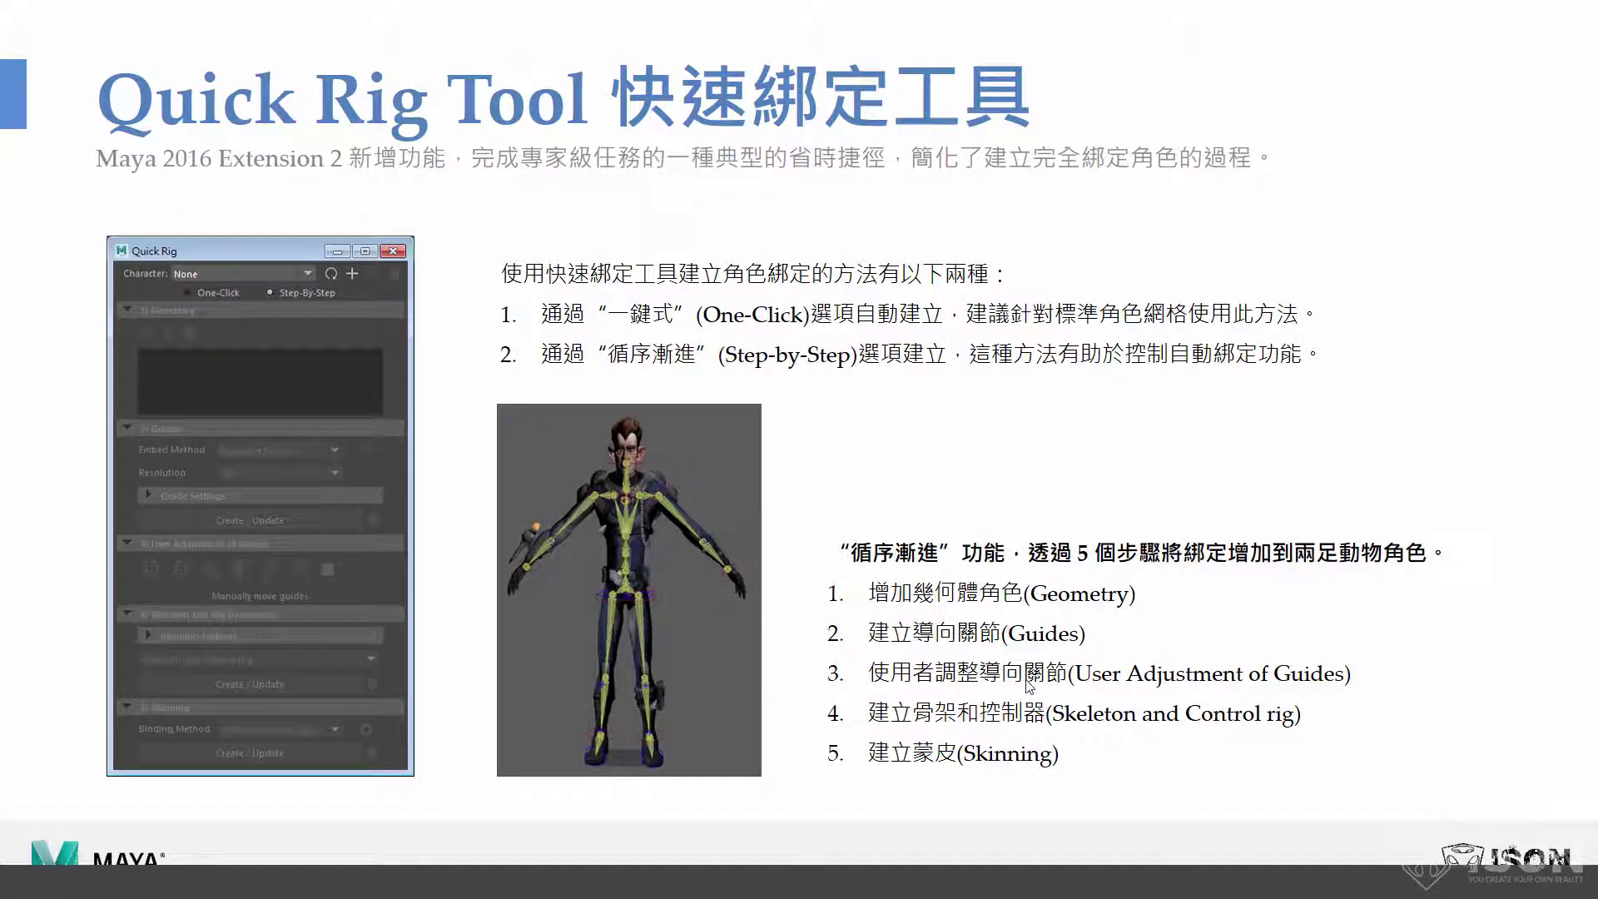
key(alt+Tab)
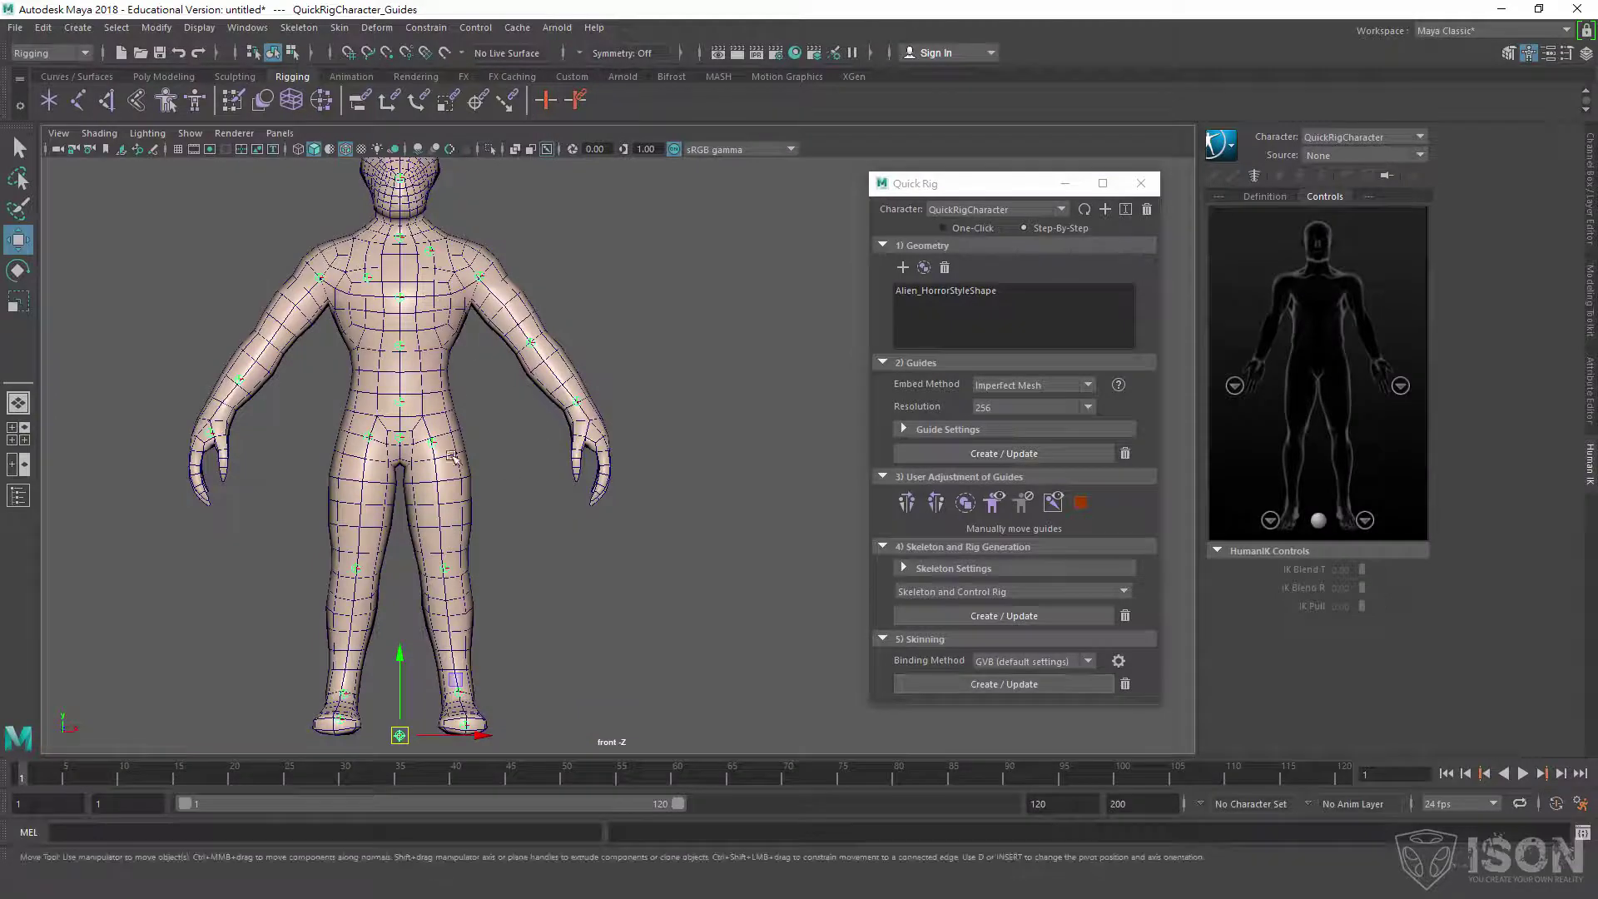
scroll(452, 456, up, 5)
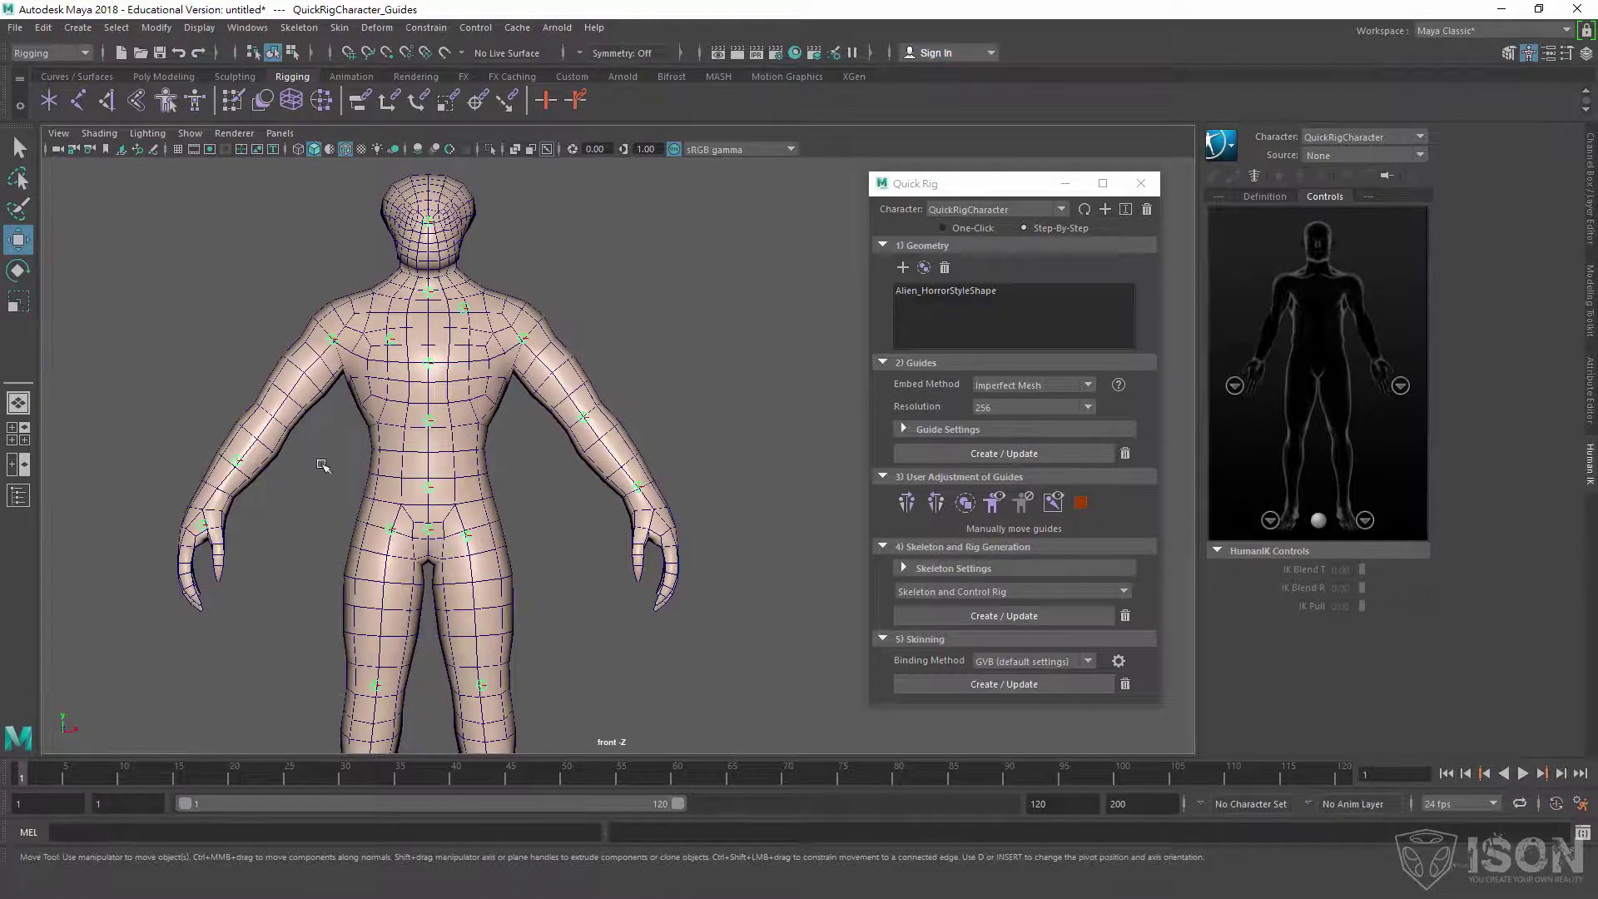
alt+right_drag(323, 466, 492, 467)
alt+middle_drag(492, 467, 613, 542)
click(934, 505)
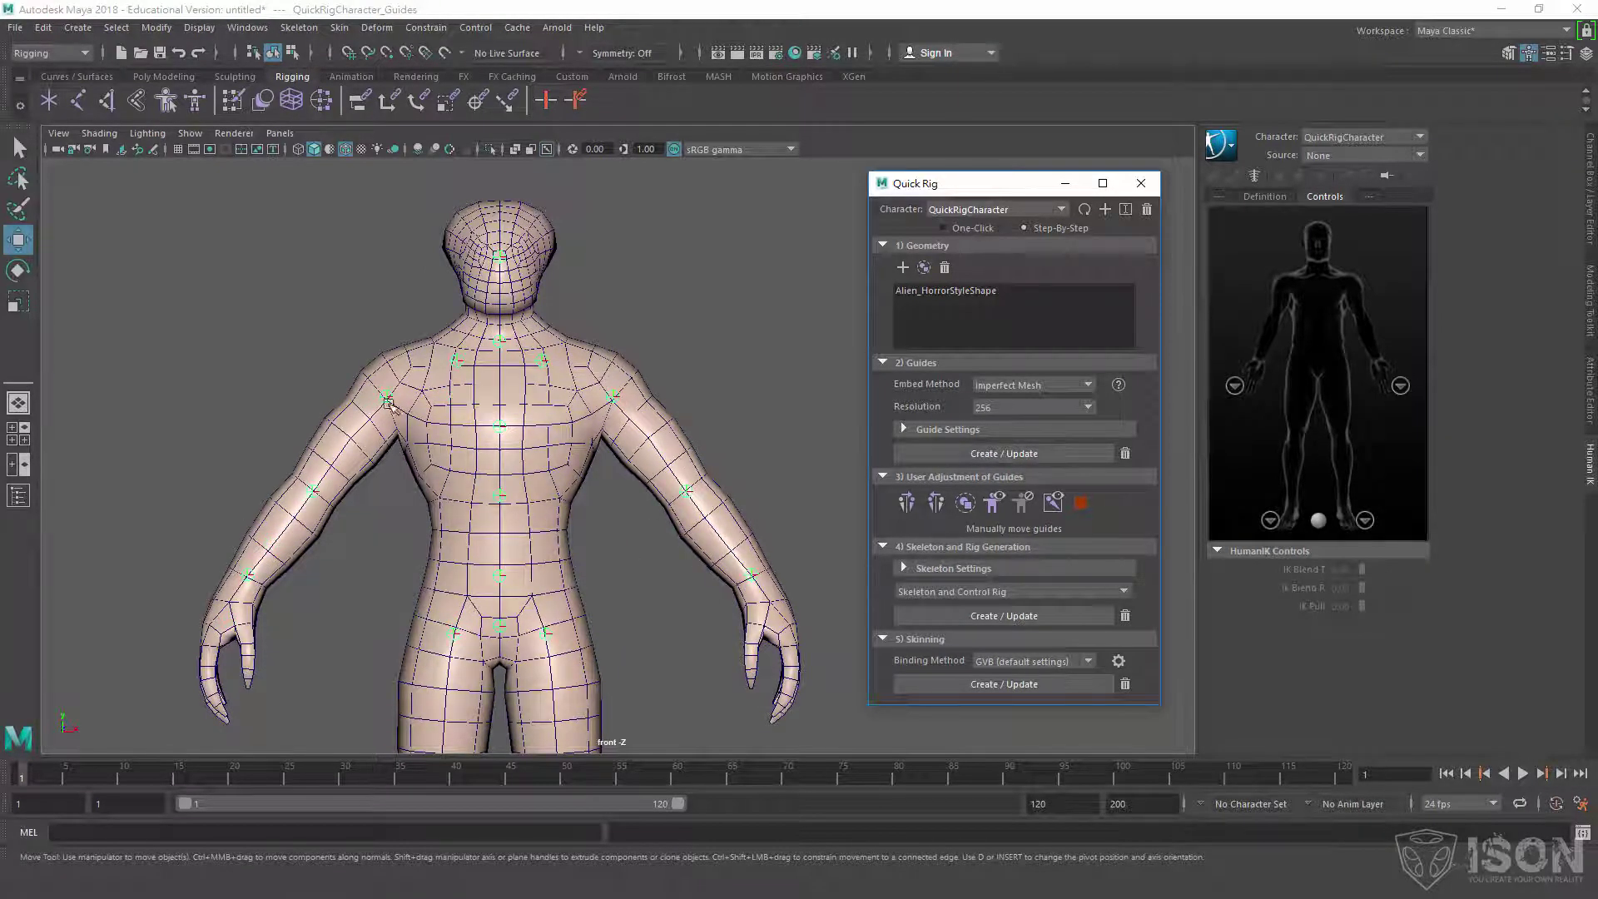
Nudge the left shoulder guide slightly toward the spine and mirror its position to the right side.
drag(310, 496, 319, 489)
alt+middle_drag(613, 507, 582, 460)
click(516, 320)
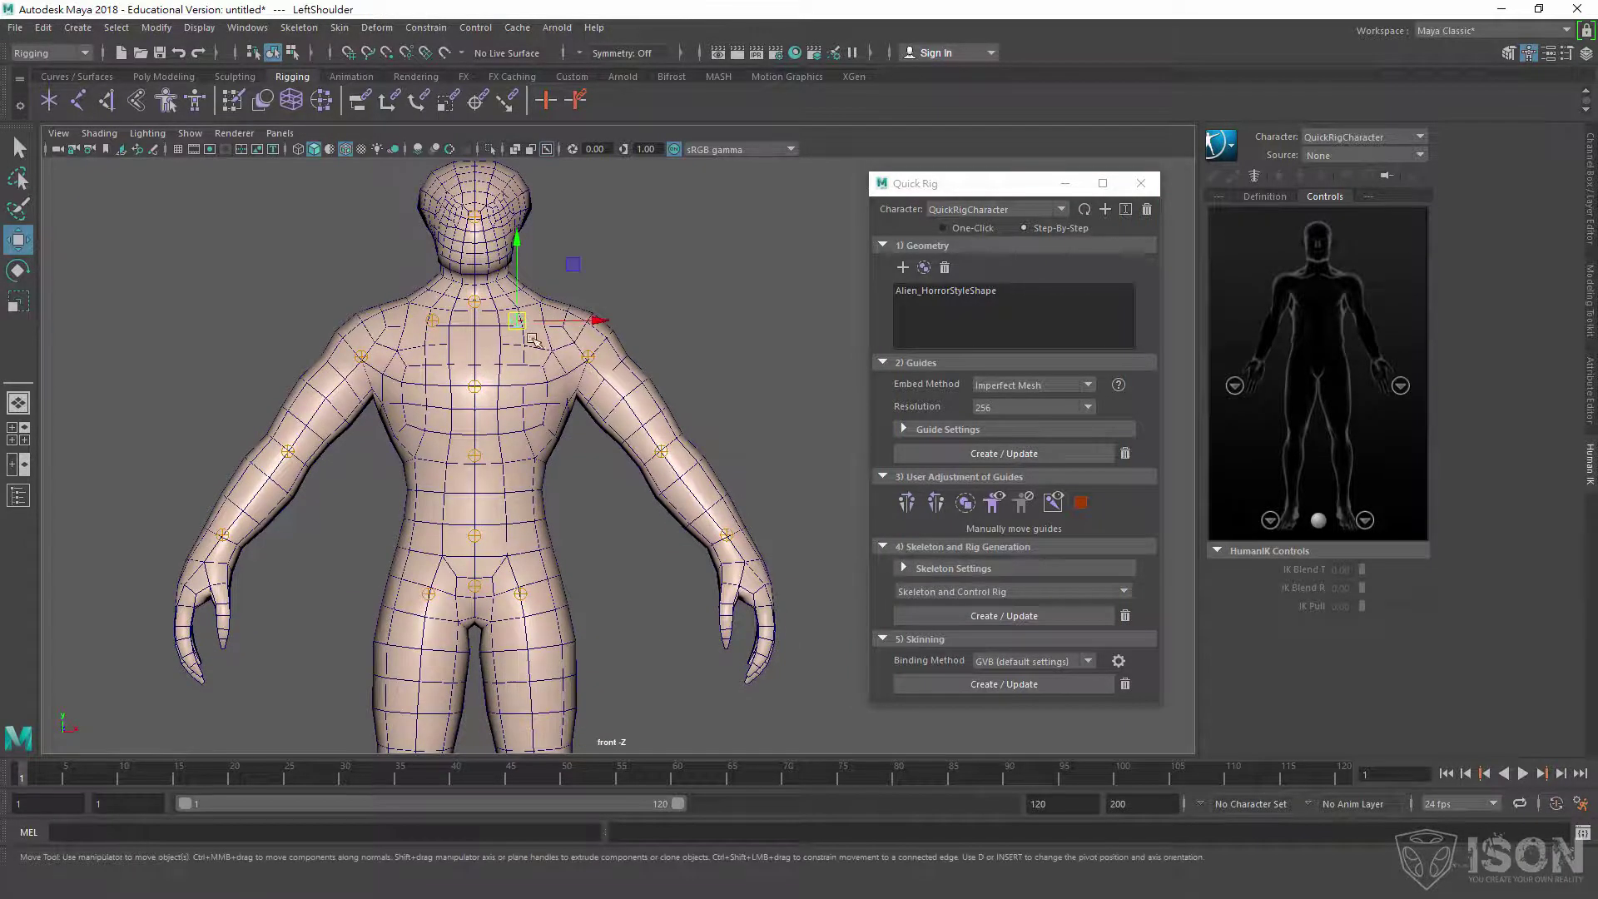
alt+middle_drag(532, 339, 706, 453)
scroll(499, 400, up, 3)
click(459, 406)
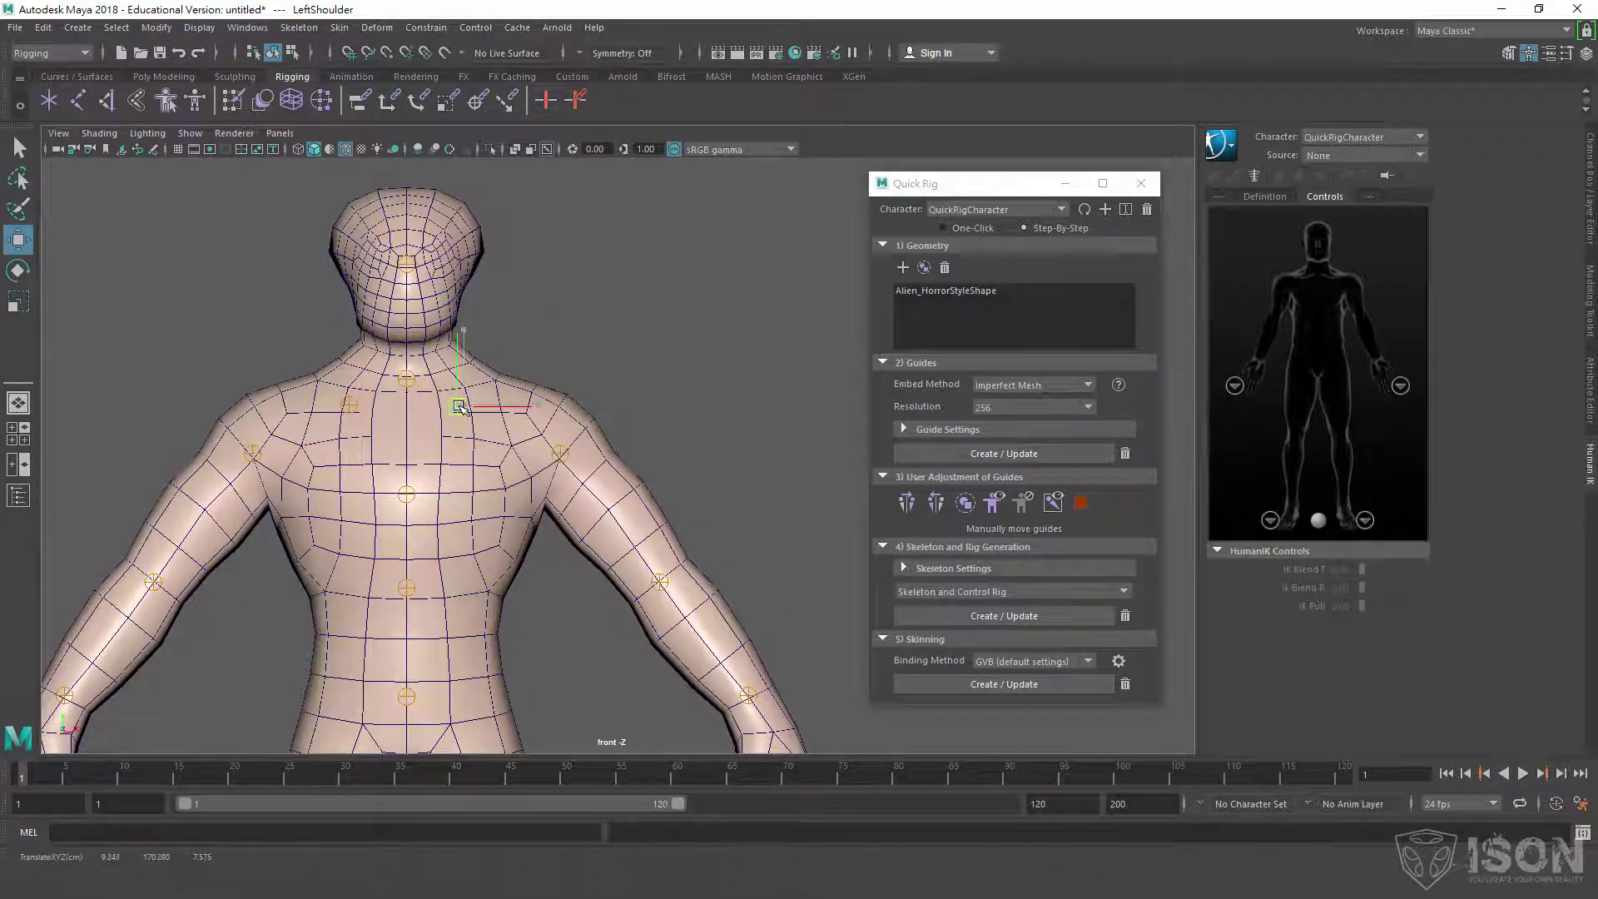
drag(458, 407, 460, 408)
click(938, 505)
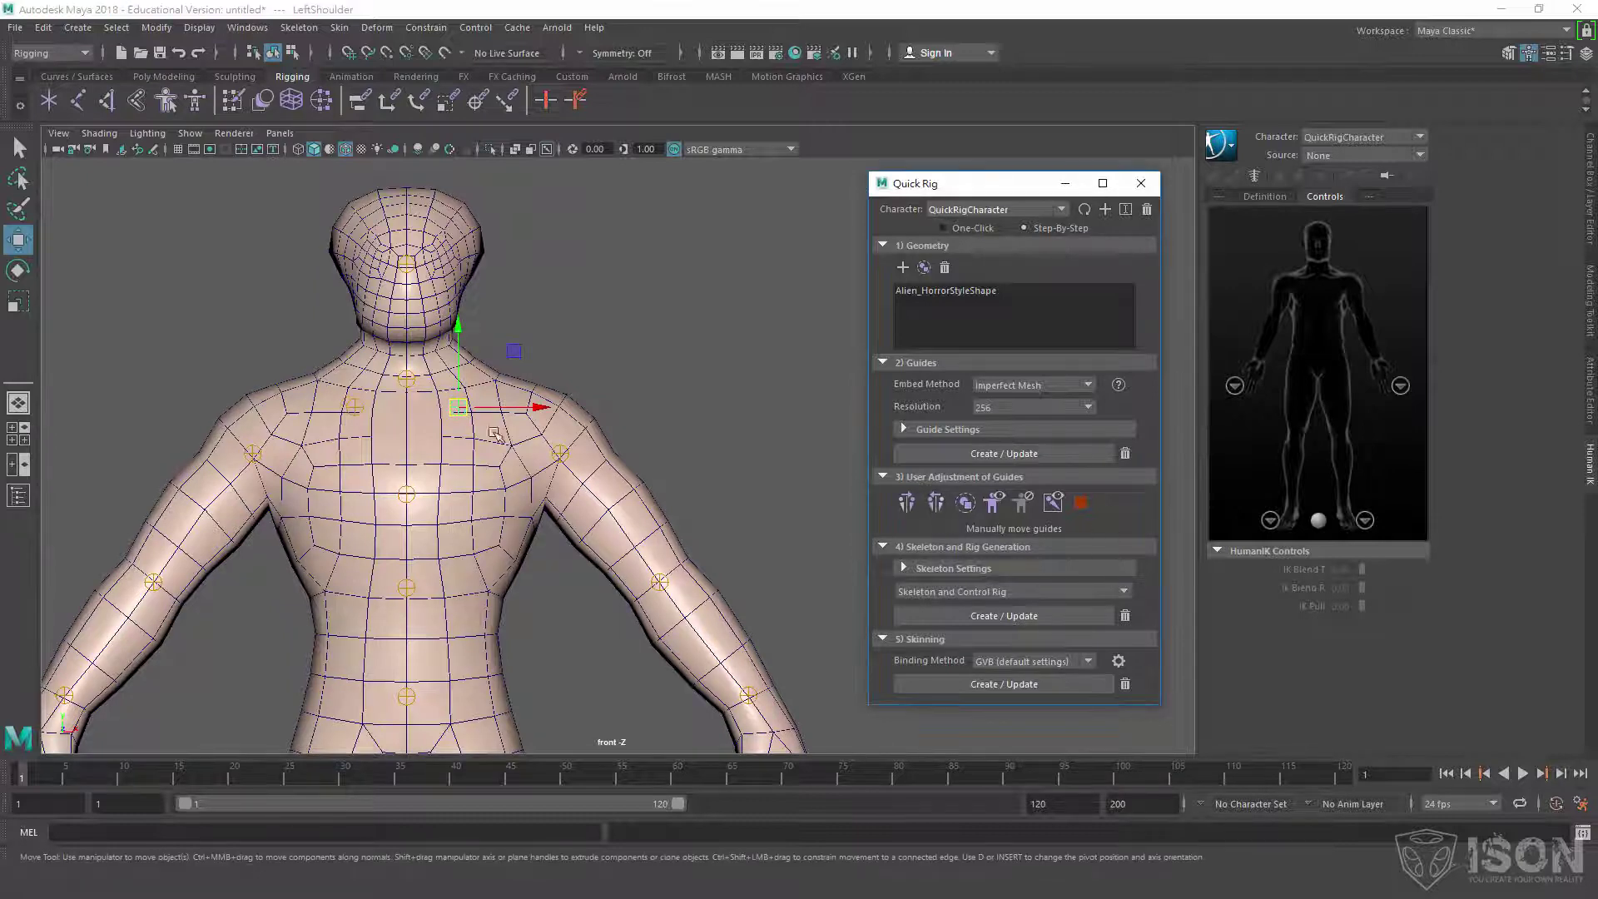
Examine the mirrored guides on the full body in front view and from several angles in perspective view.
scroll(573, 578, down, 2)
scroll(573, 579, down, 5)
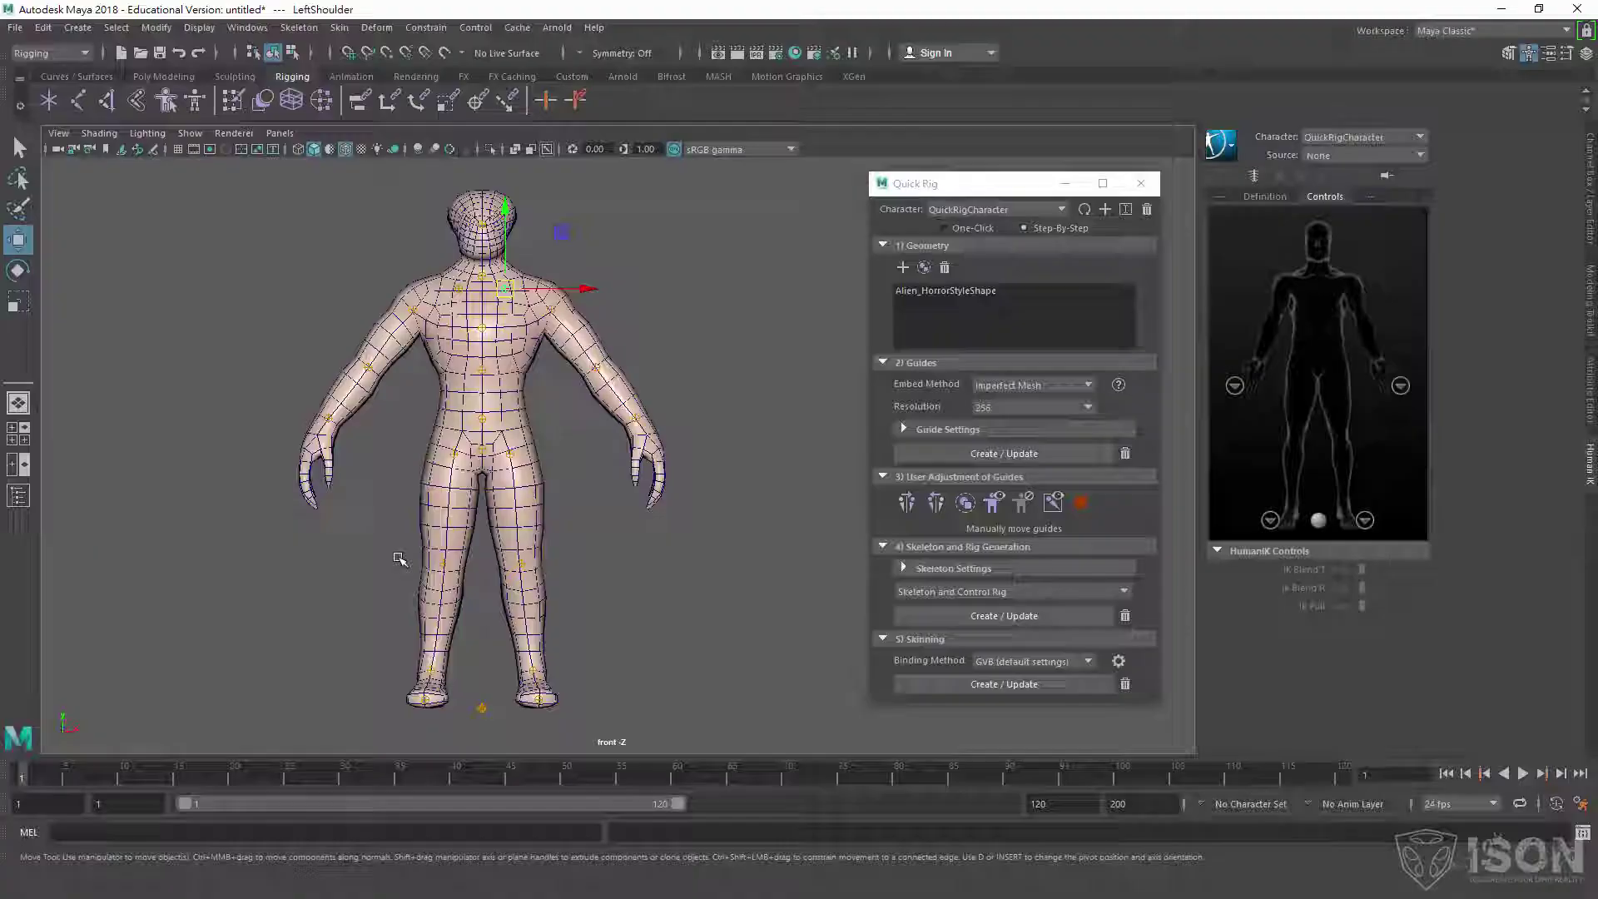
alt+drag(597, 562, 583, 546)
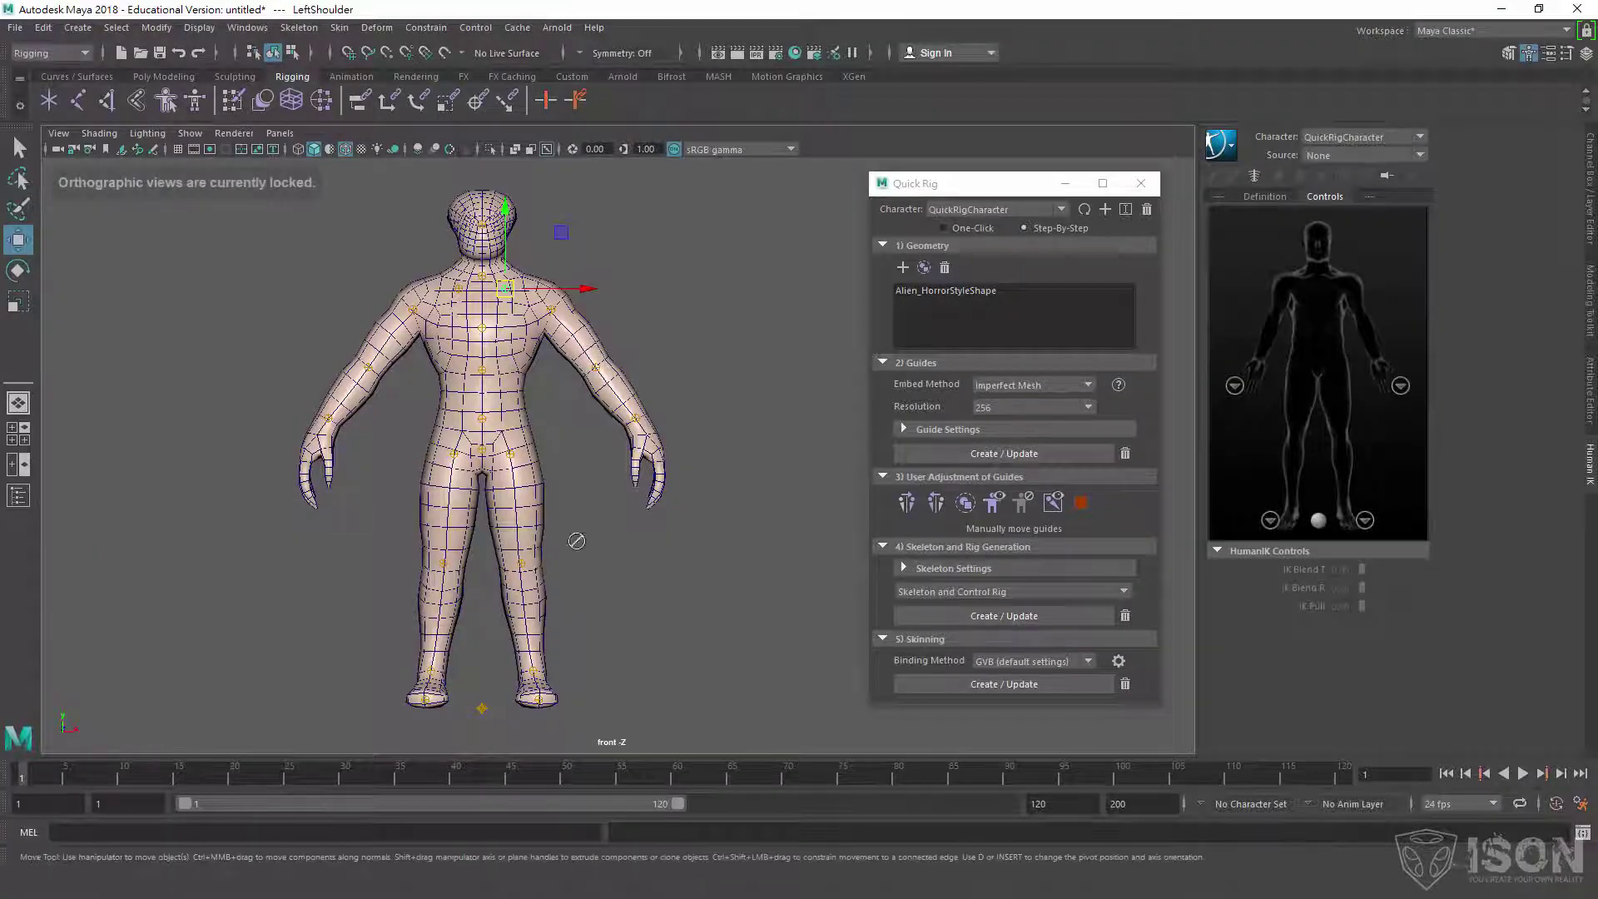
key(space)
key(space)
alt+right_drag(738, 339, 567, 511)
alt+middle_drag(566, 511, 573, 733)
alt+right_drag(573, 733, 628, 422)
alt+middle_drag(628, 421, 581, 493)
alt+drag(557, 449, 607, 463)
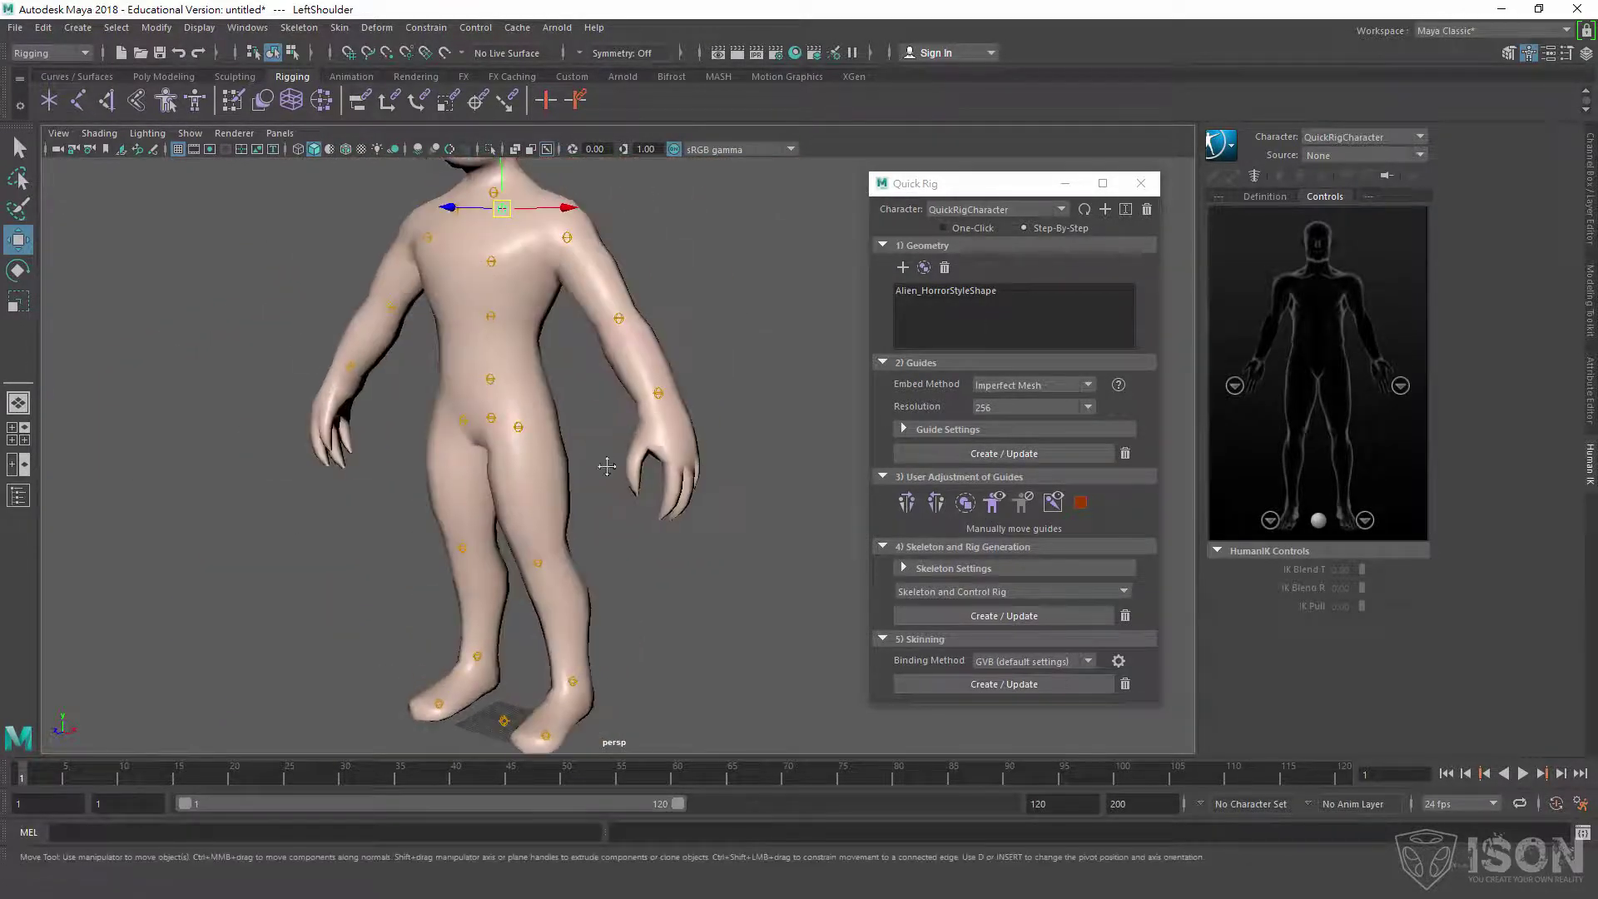
alt+middle_drag(607, 463, 629, 515)
alt+drag(535, 332, 596, 356)
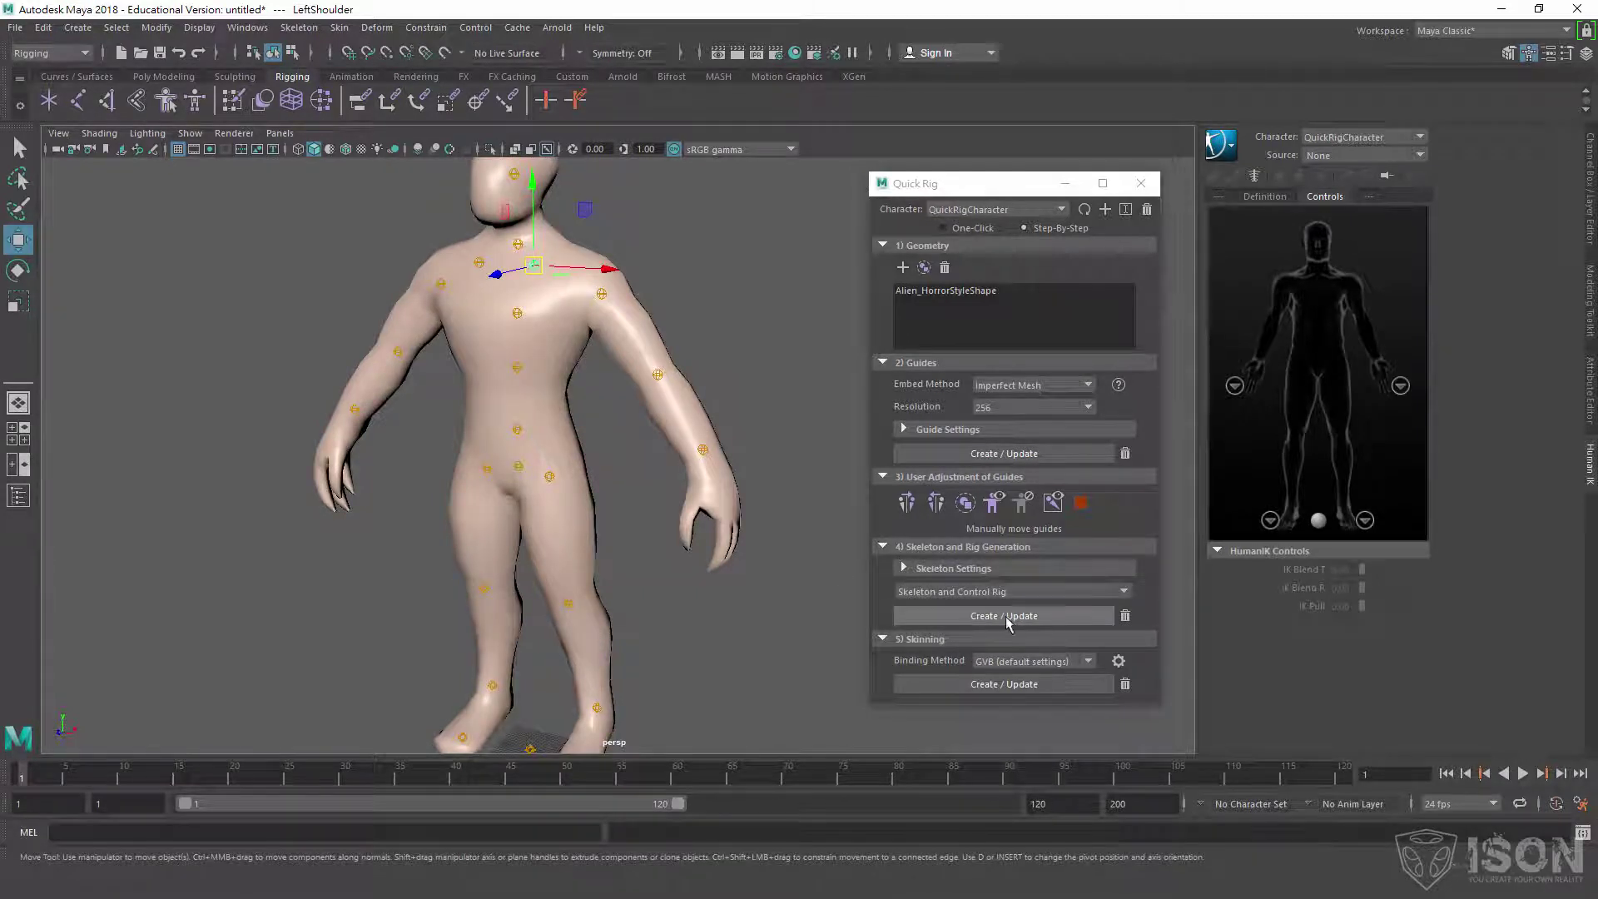
Generate the skeleton and control rig from the adjusted guides.
click(1040, 618)
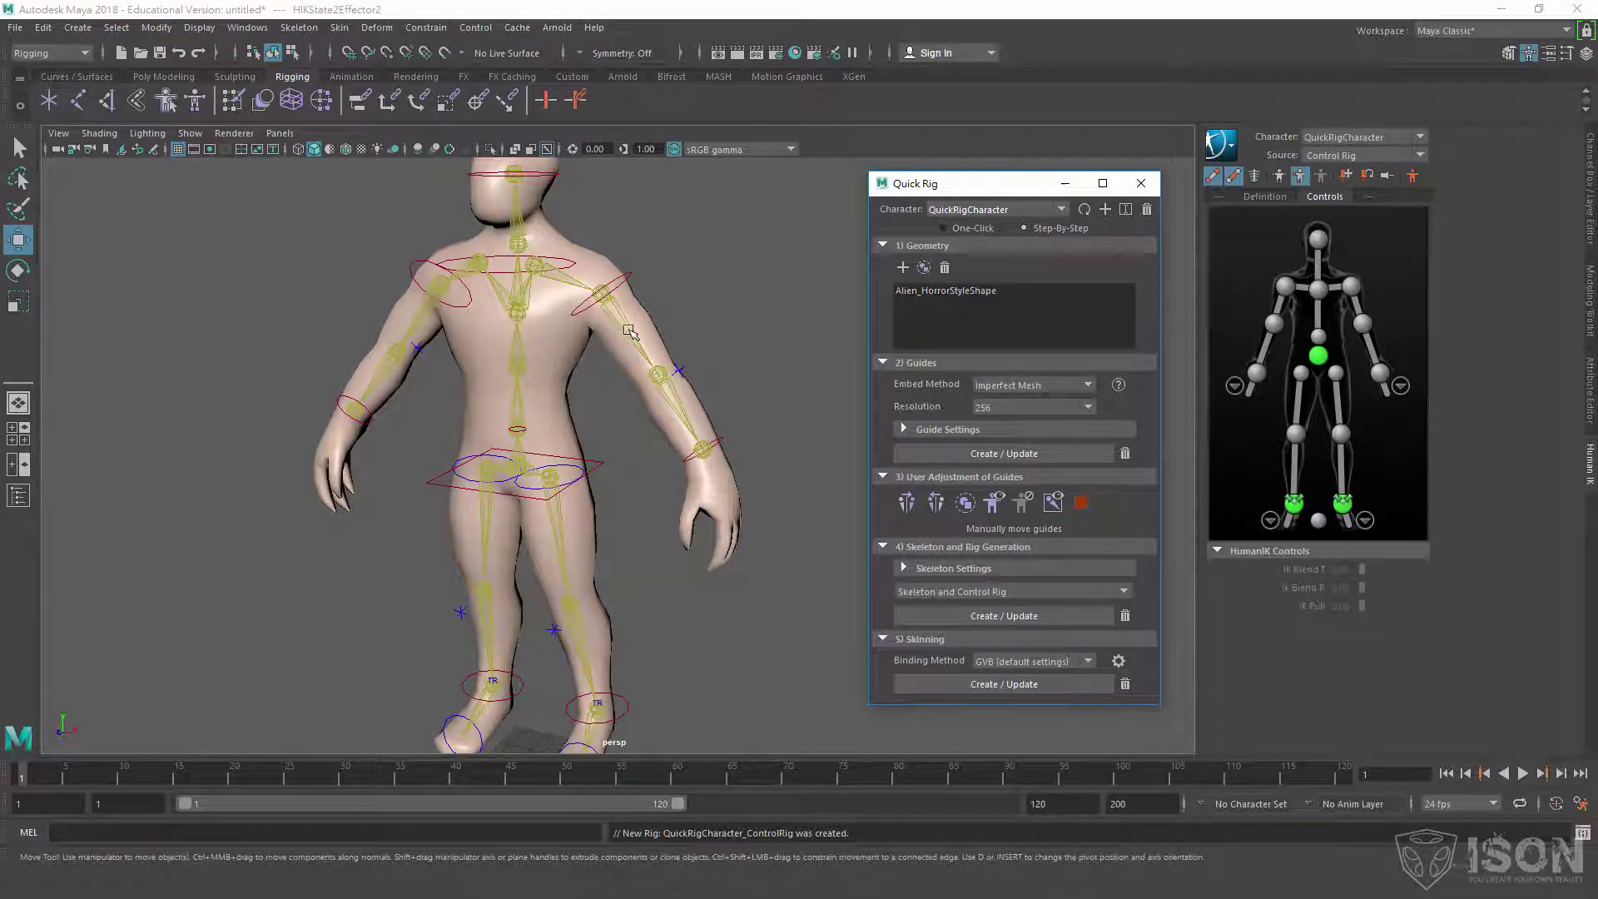
Test the unskinned rig by moving the left wrist and hips controls, undoing the moves.
click(714, 451)
mouse_move(710, 456)
mouse_down()
mouse_move(701, 360)
mouse_move(710, 441)
mouse_up()
click(519, 472)
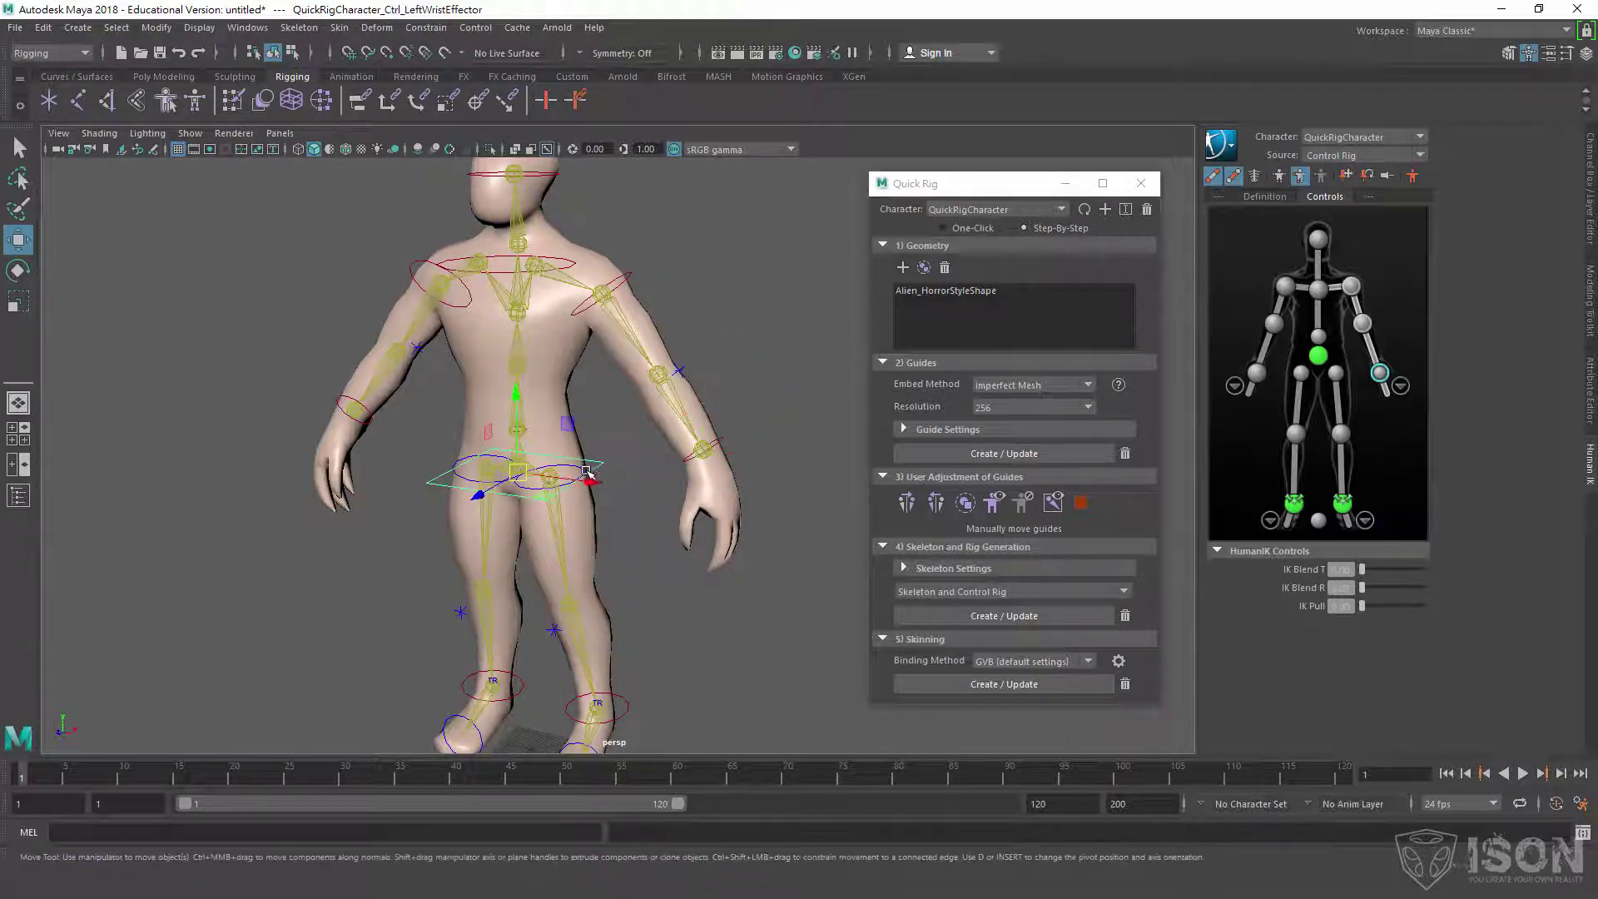
drag(520, 472, 356, 603)
key(ctrl+z)
mouse_move(624, 550)
alt+mouse_down()
mouse_move(566, 549)
mouse_move(641, 551)
alt+mouse_up()
click(709, 474)
drag(709, 474, 724, 467)
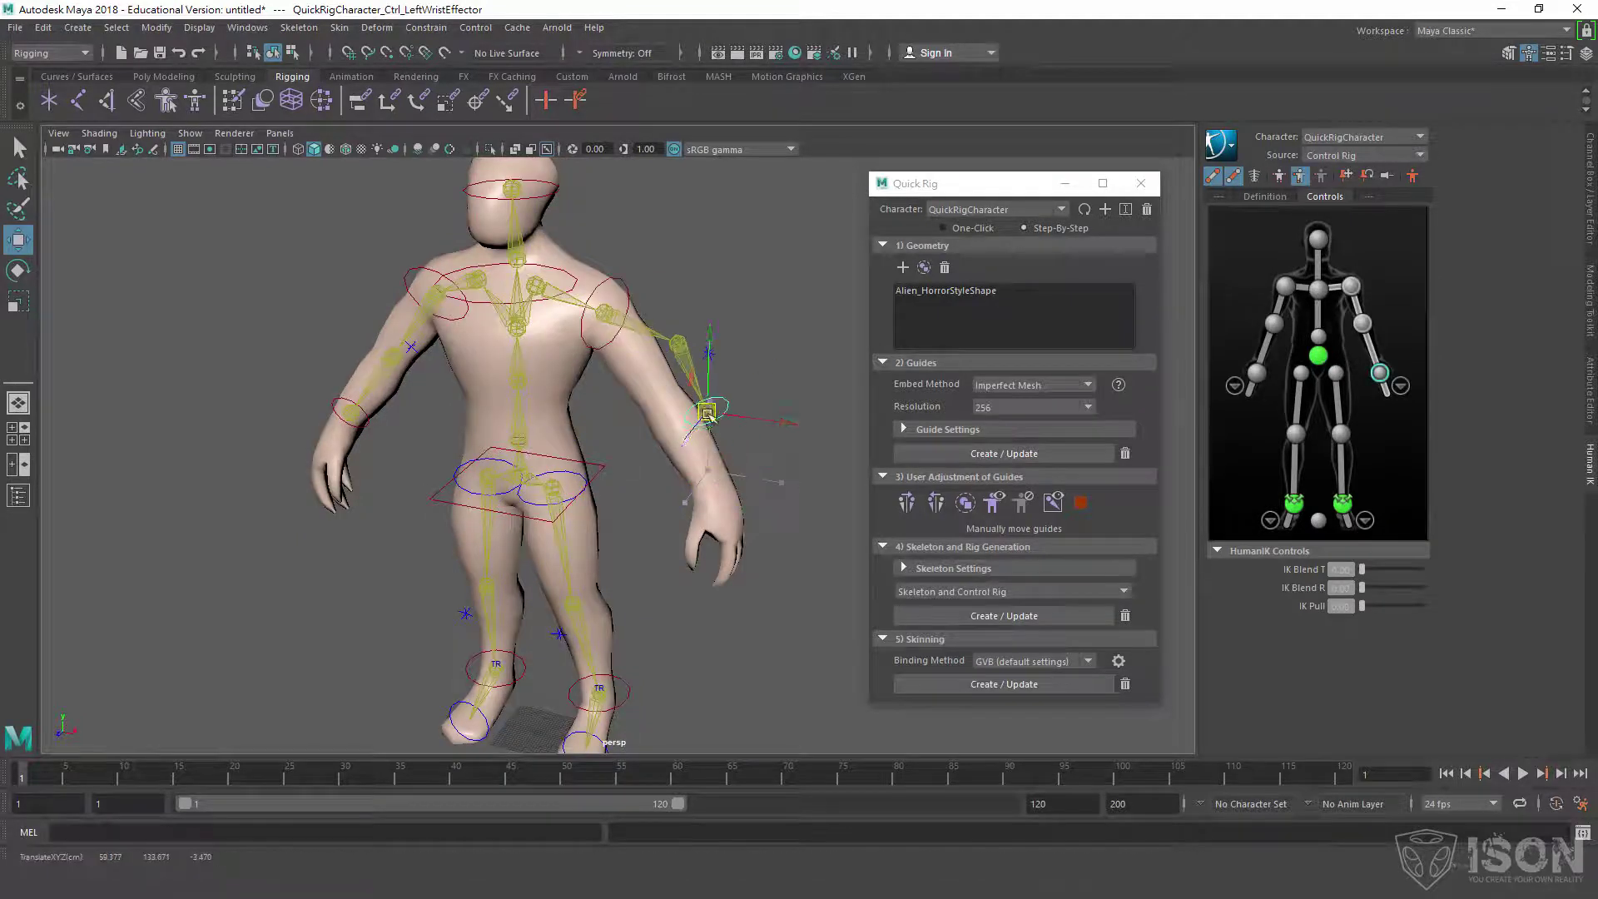
key(ctrl+z)
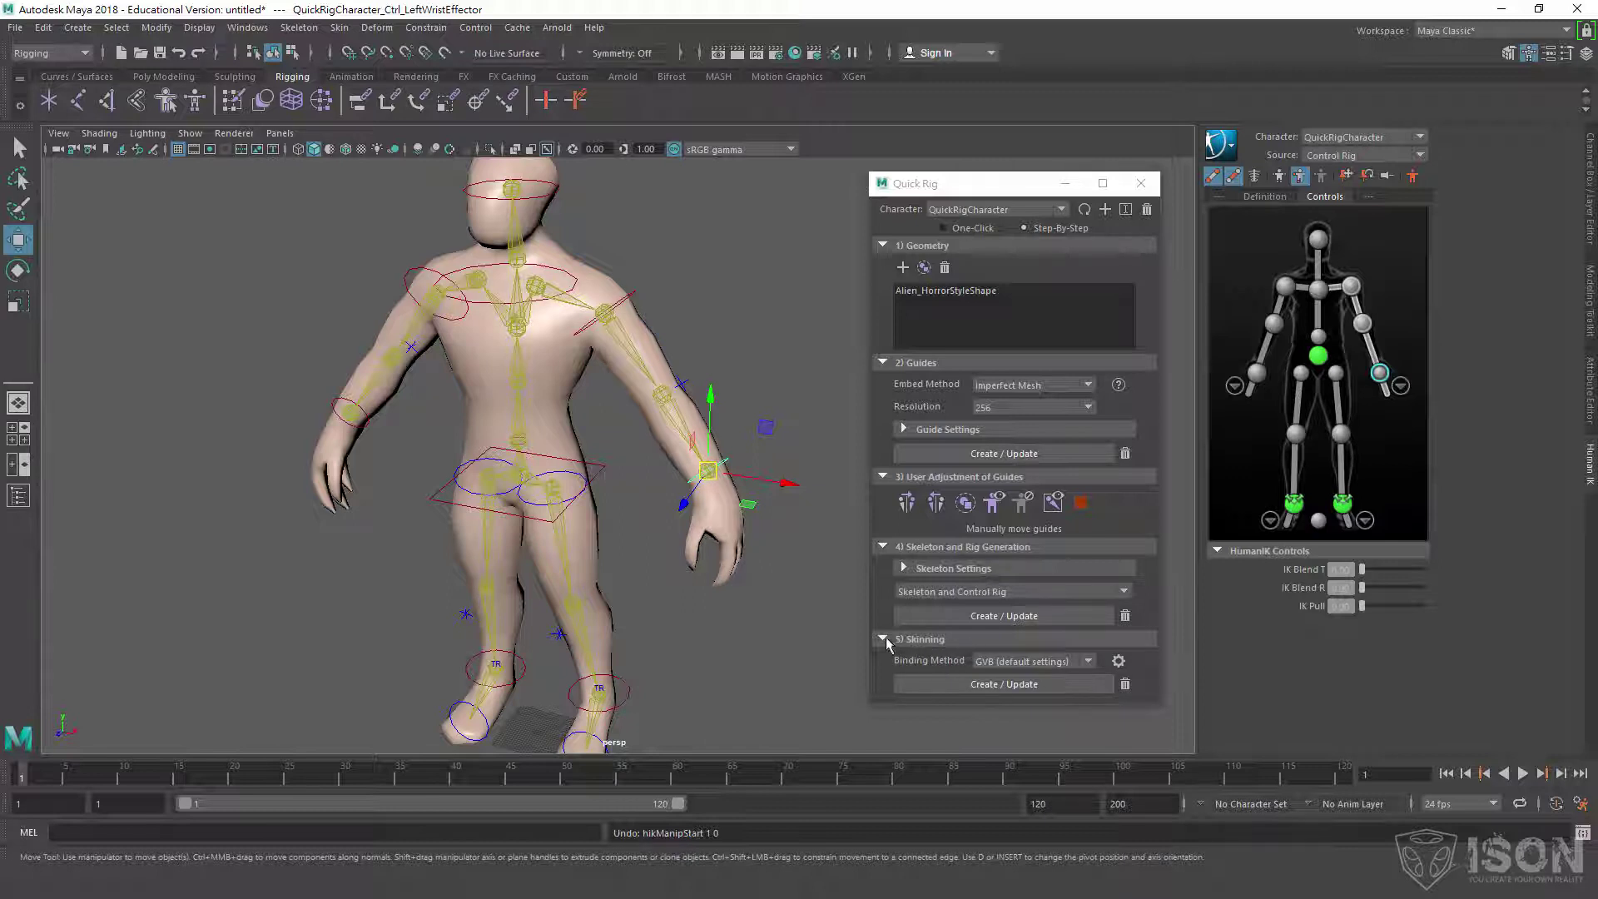
Bind the Alien_HorrorStyleShape mesh to the skeleton using the GVB (default settings) binding method, and clear the selection.
click(1011, 694)
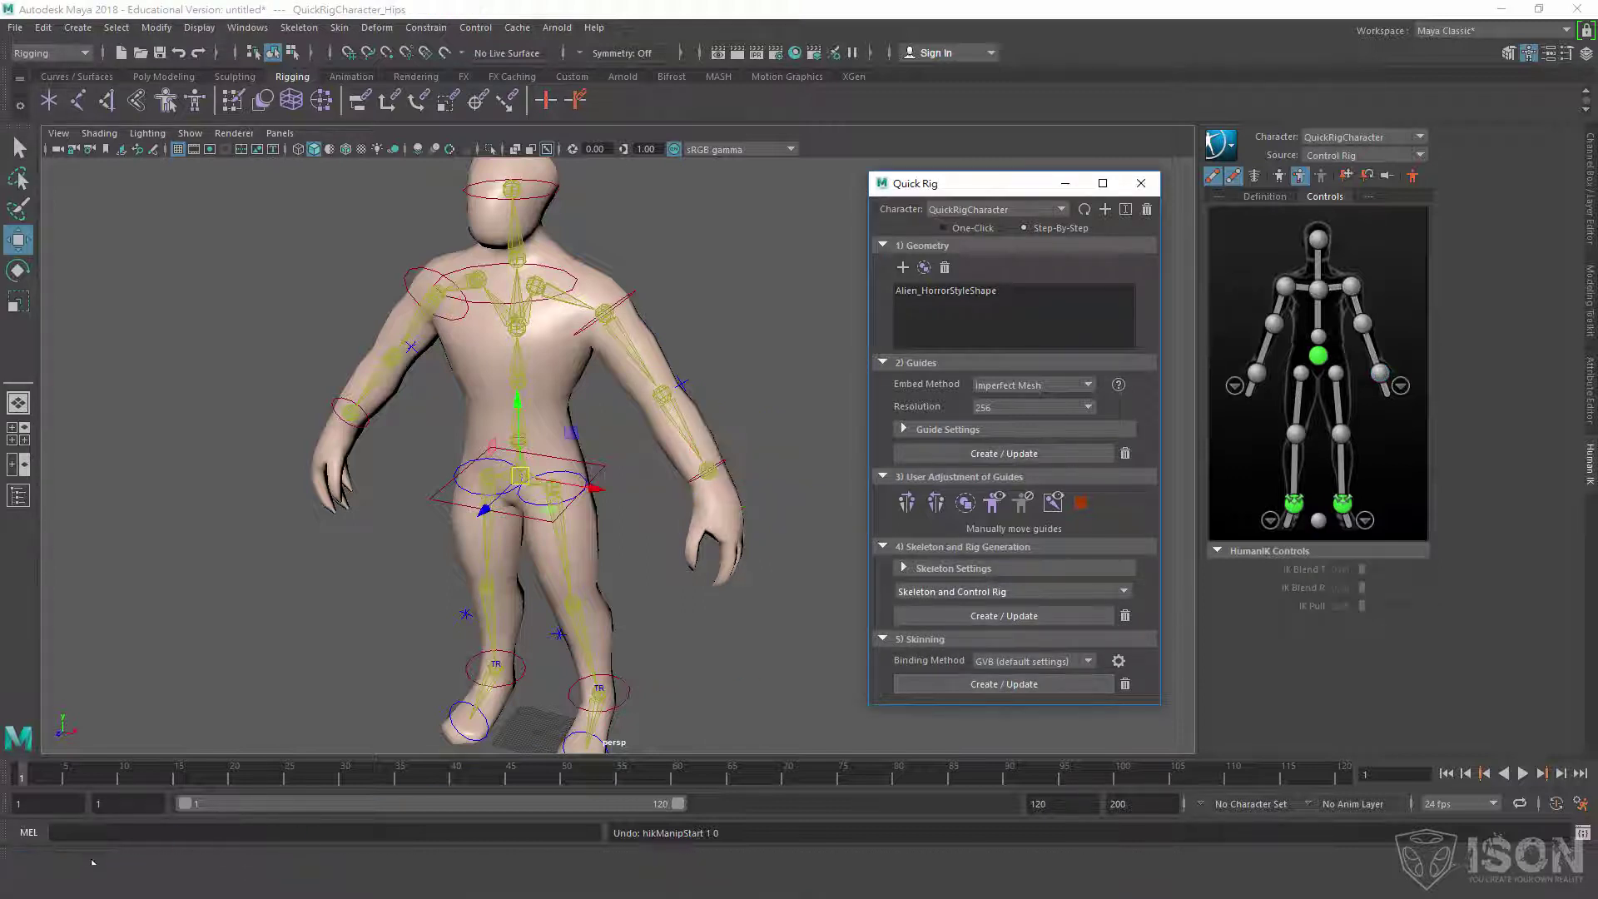
click(609, 475)
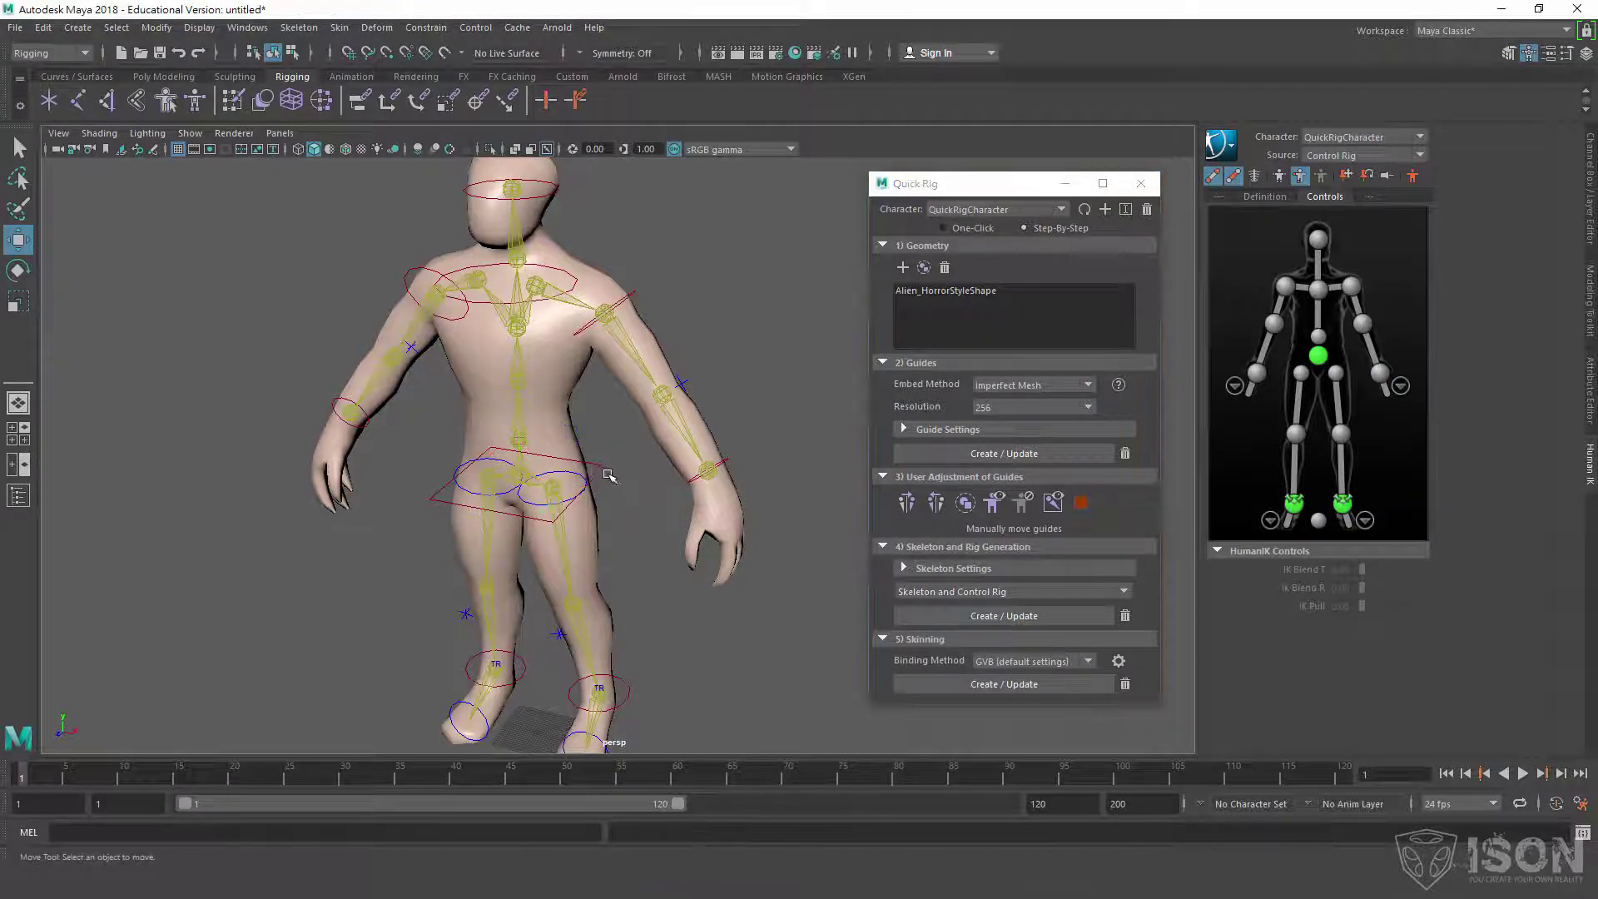
Test the skin binding by moving the hips control and the left wrist control, undoing each move.
click(518, 481)
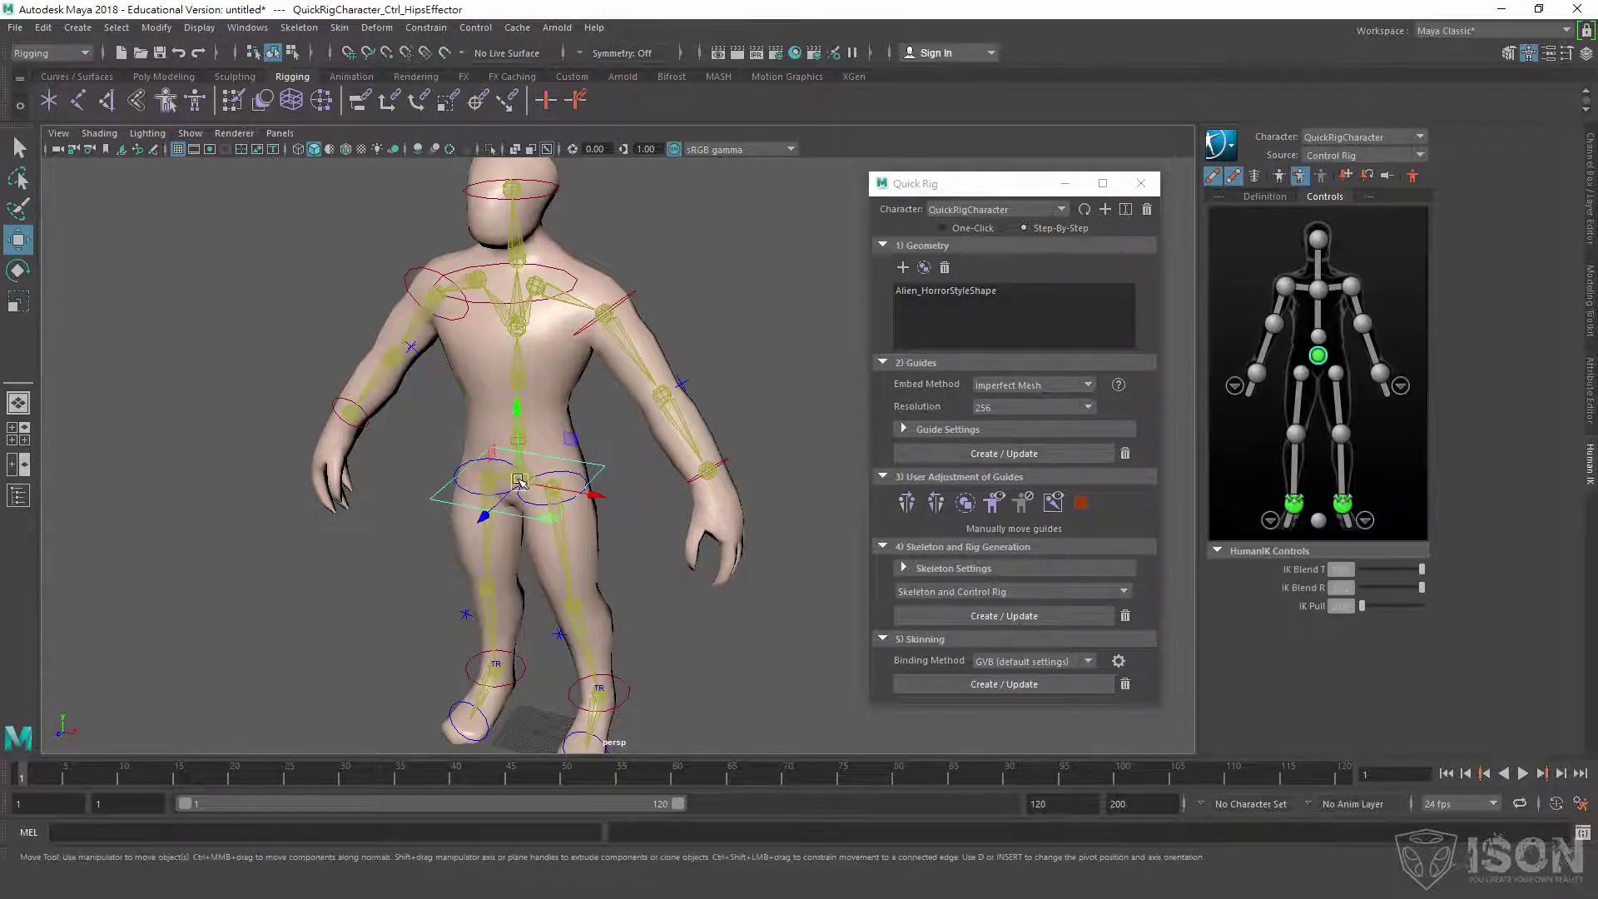
drag(516, 481, 409, 403)
key(ctrl+z)
key(ctrl+z)
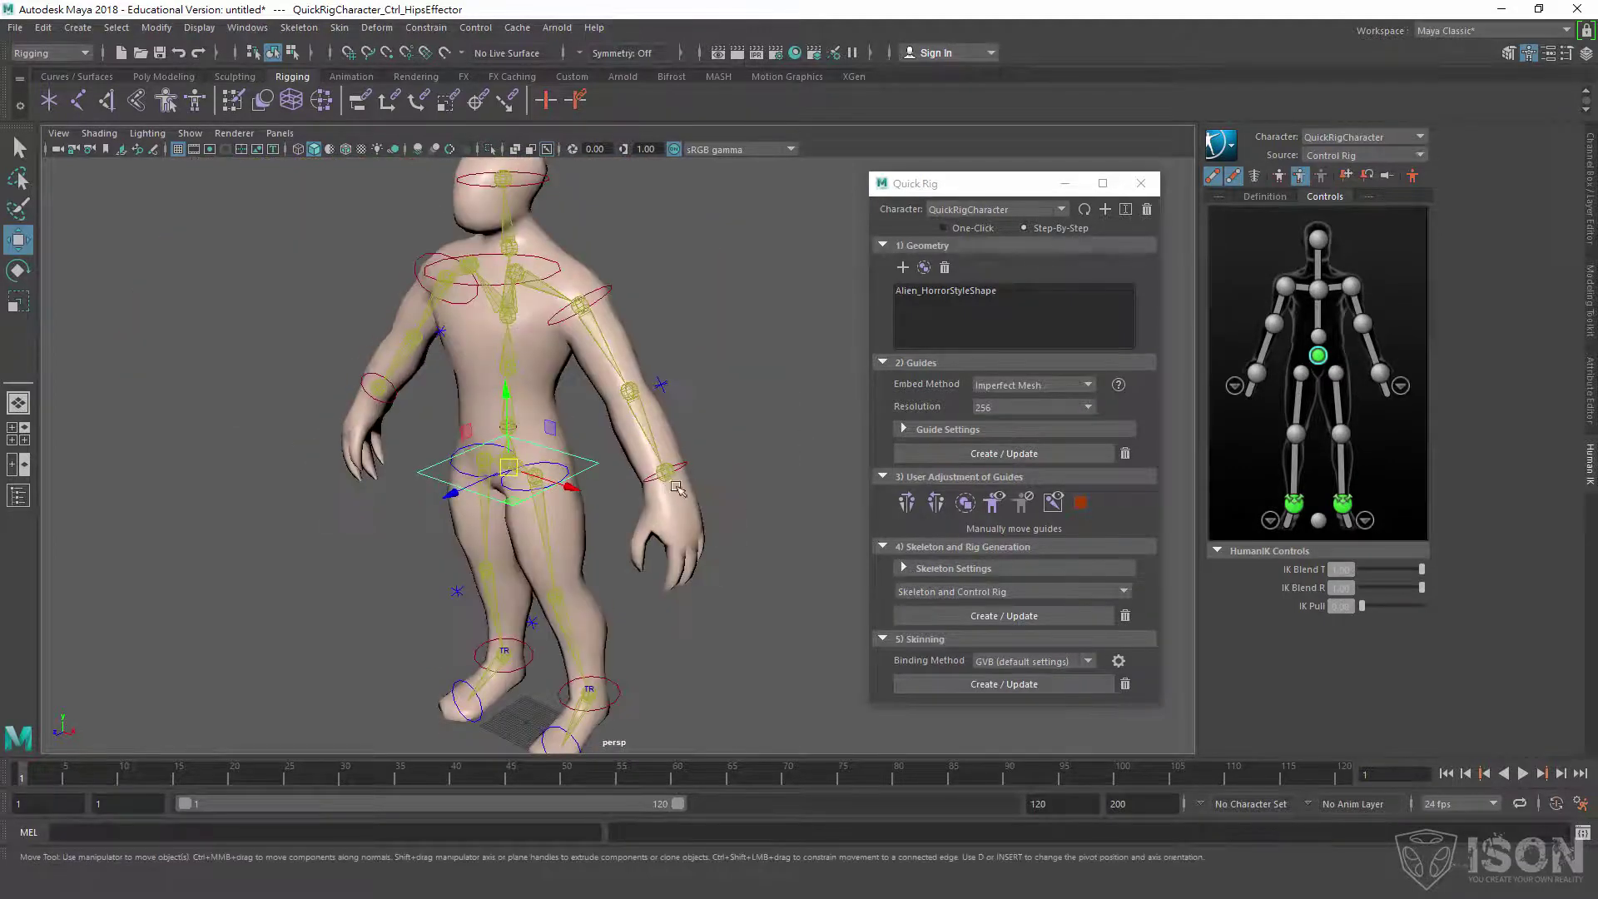
click(669, 472)
drag(669, 472, 666, 550)
key(ctrl+z)
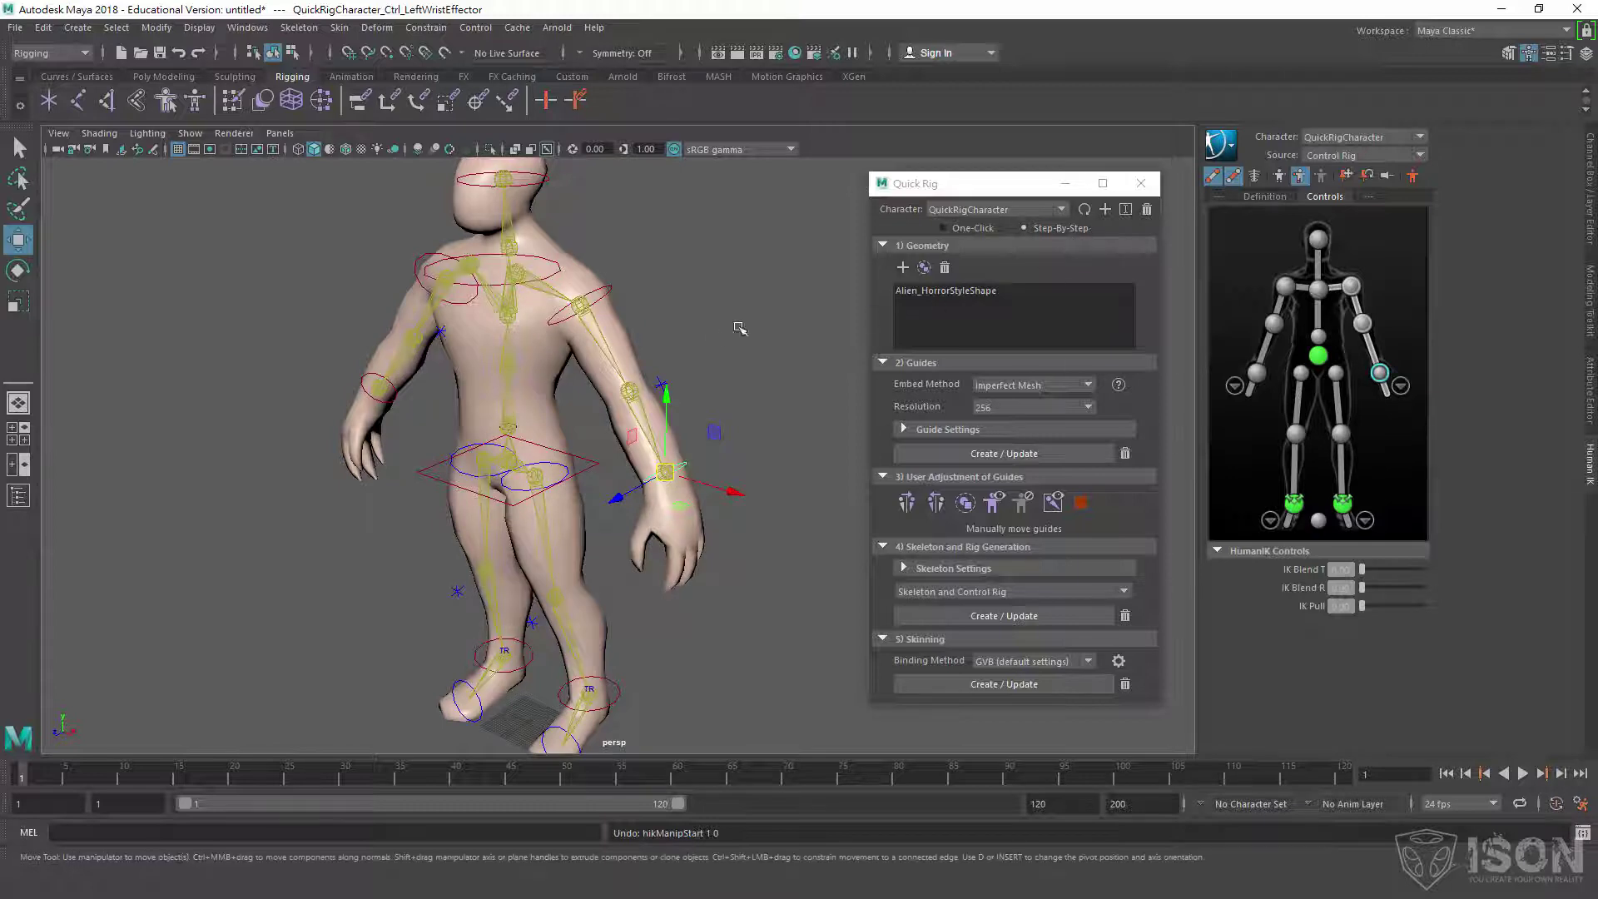
Try the hips control again on the skinned body and examine the whole character from the front.
alt+drag(537, 359, 610, 357)
alt+right_drag(611, 358, 566, 406)
alt+middle_drag(566, 405, 577, 393)
alt+drag(576, 393, 621, 489)
click(536, 443)
click(599, 522)
alt+middle_drag(638, 546, 659, 481)
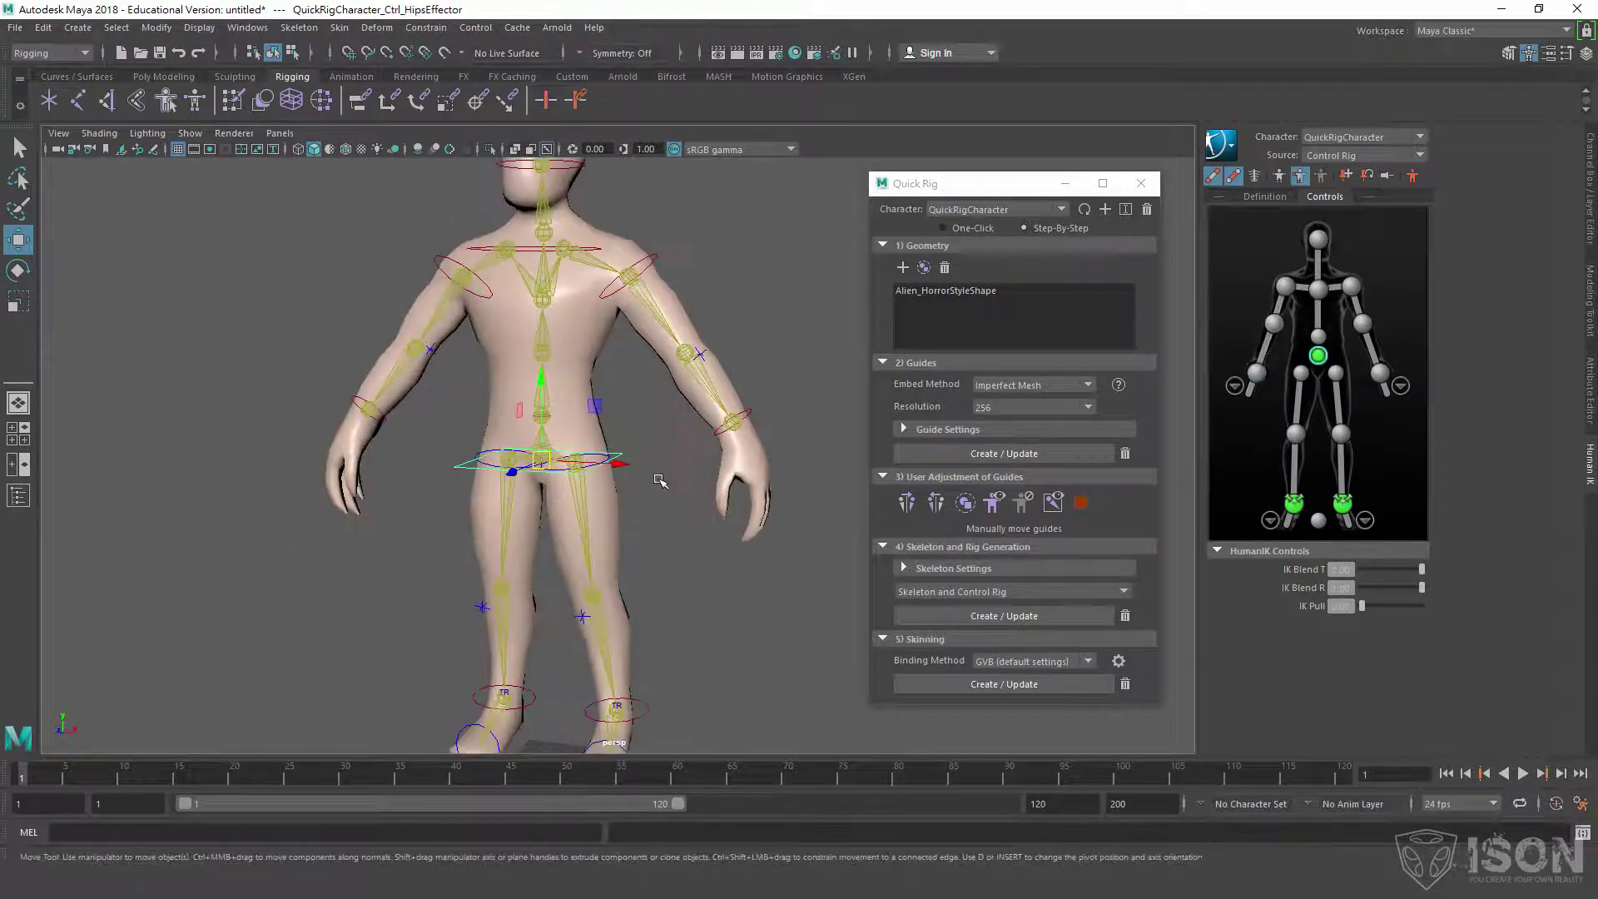
scroll(660, 481, down, 3)
alt+drag(662, 479, 855, 366)
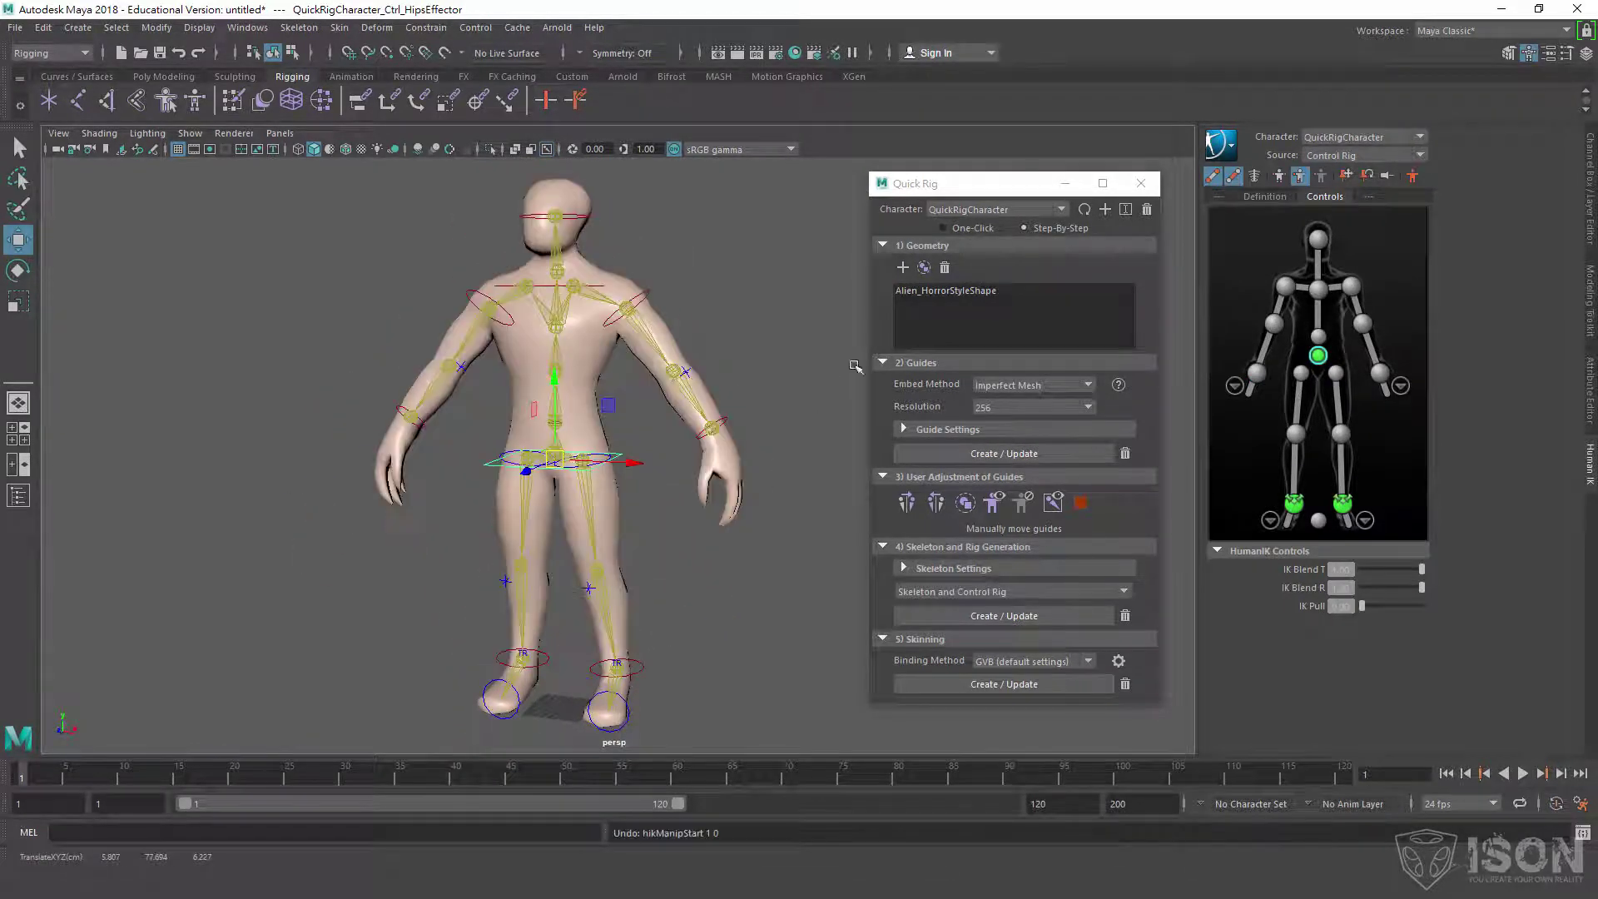
Deselect the hips control, narrow the HumanIK panel and close the Quick Rig window.
drag(949, 185, 943, 180)
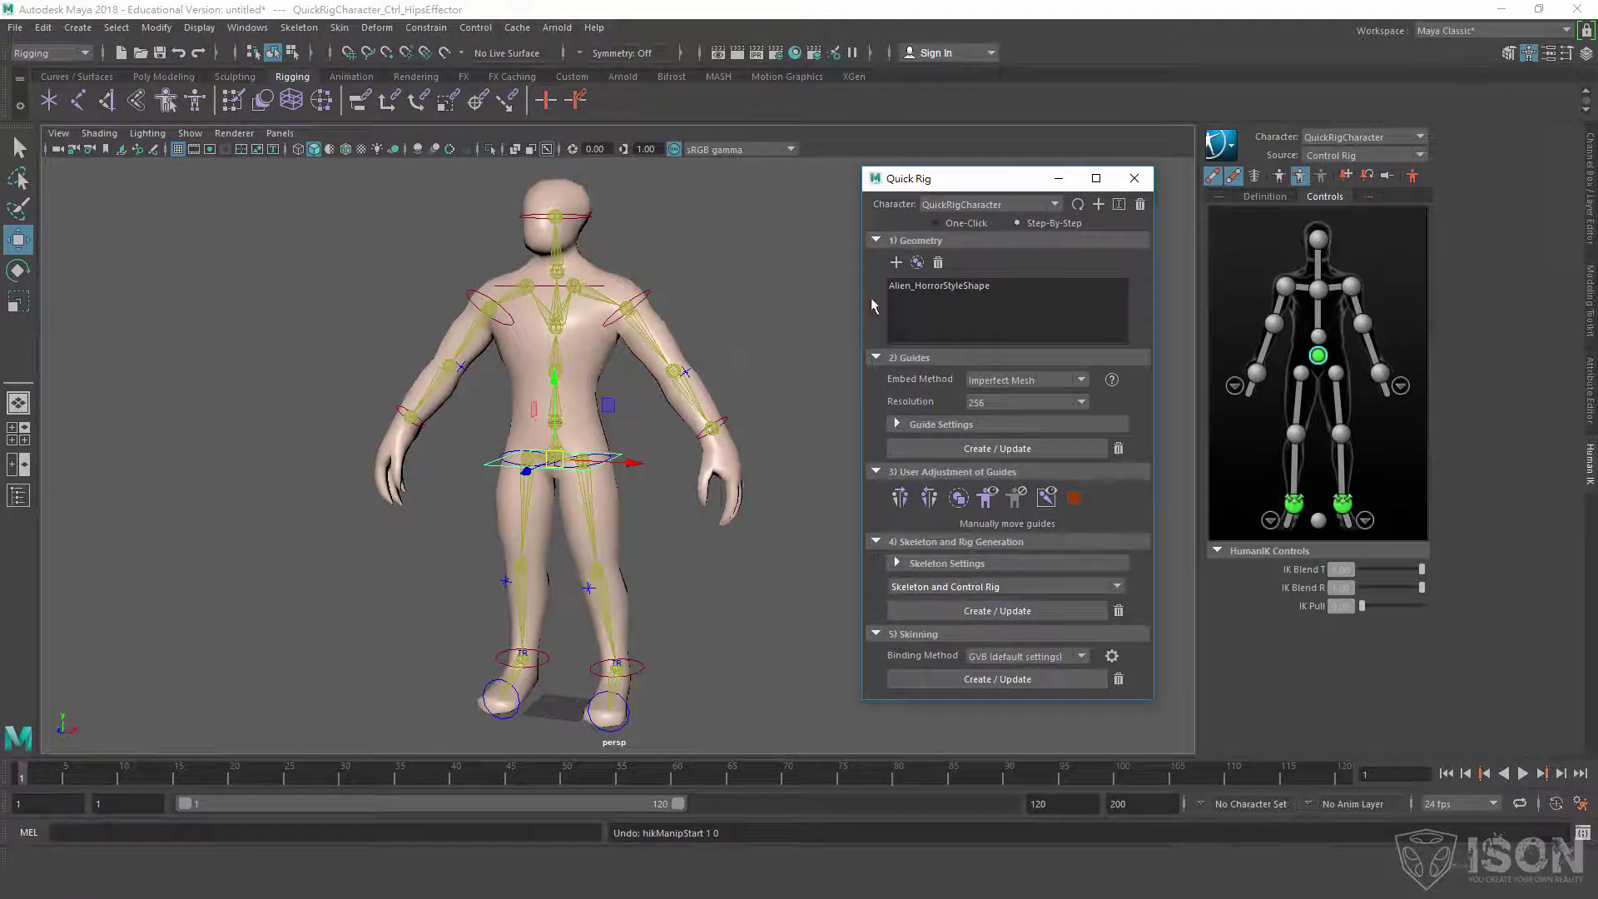
mouse_move(612, 500)
alt+mouse_down()
mouse_move(590, 498)
mouse_move(612, 497)
alt+mouse_up()
click(683, 598)
click(1093, 437)
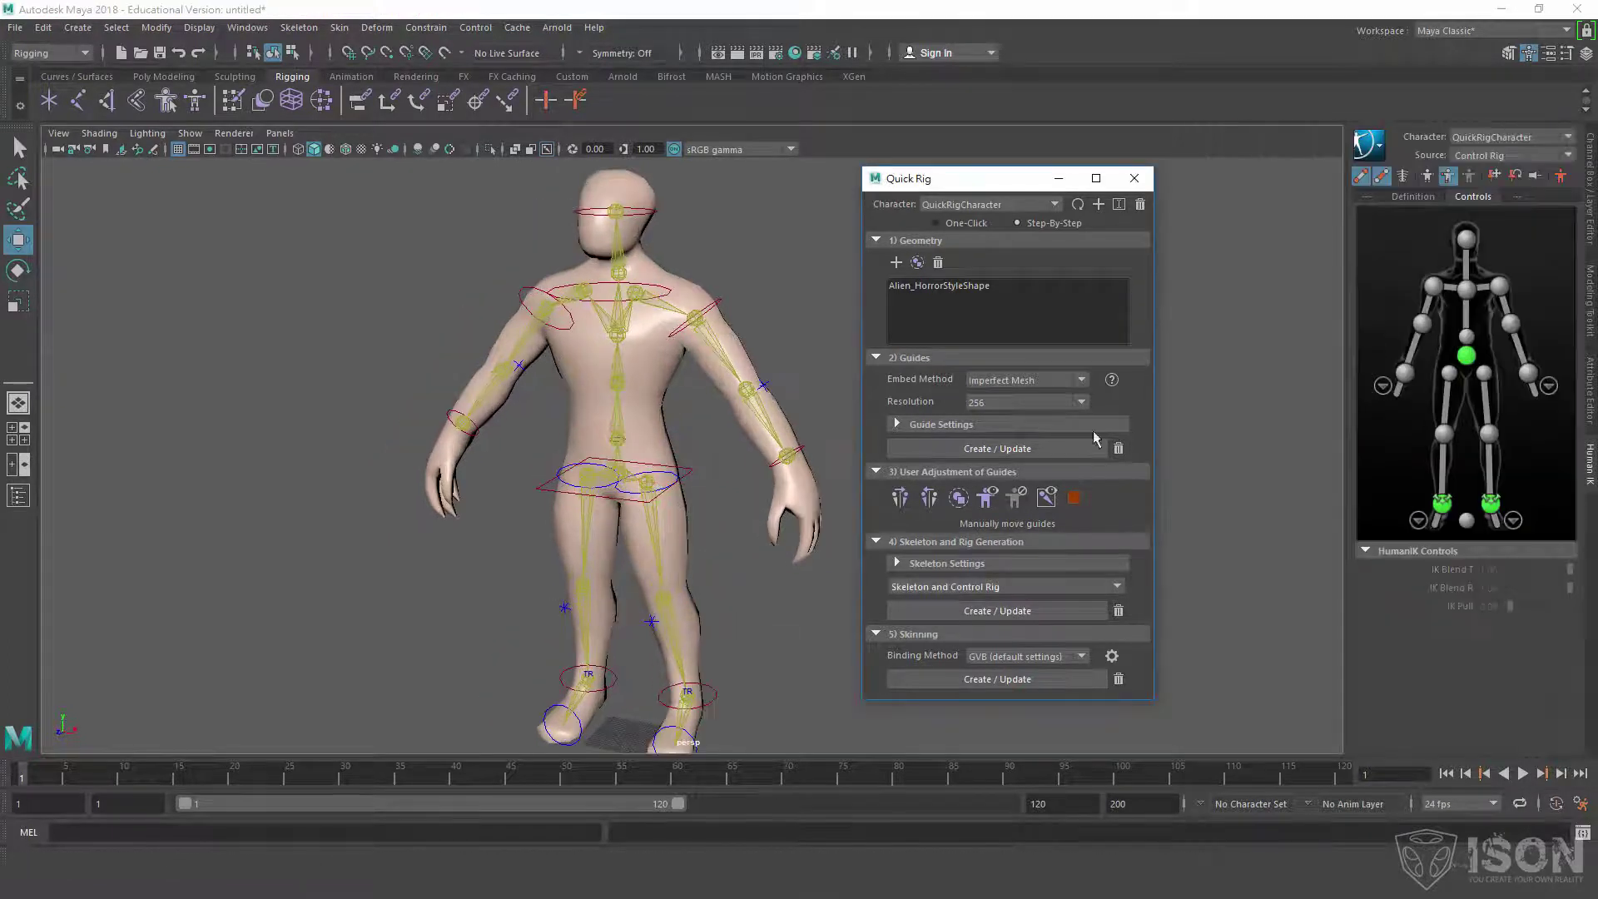
click(1134, 178)
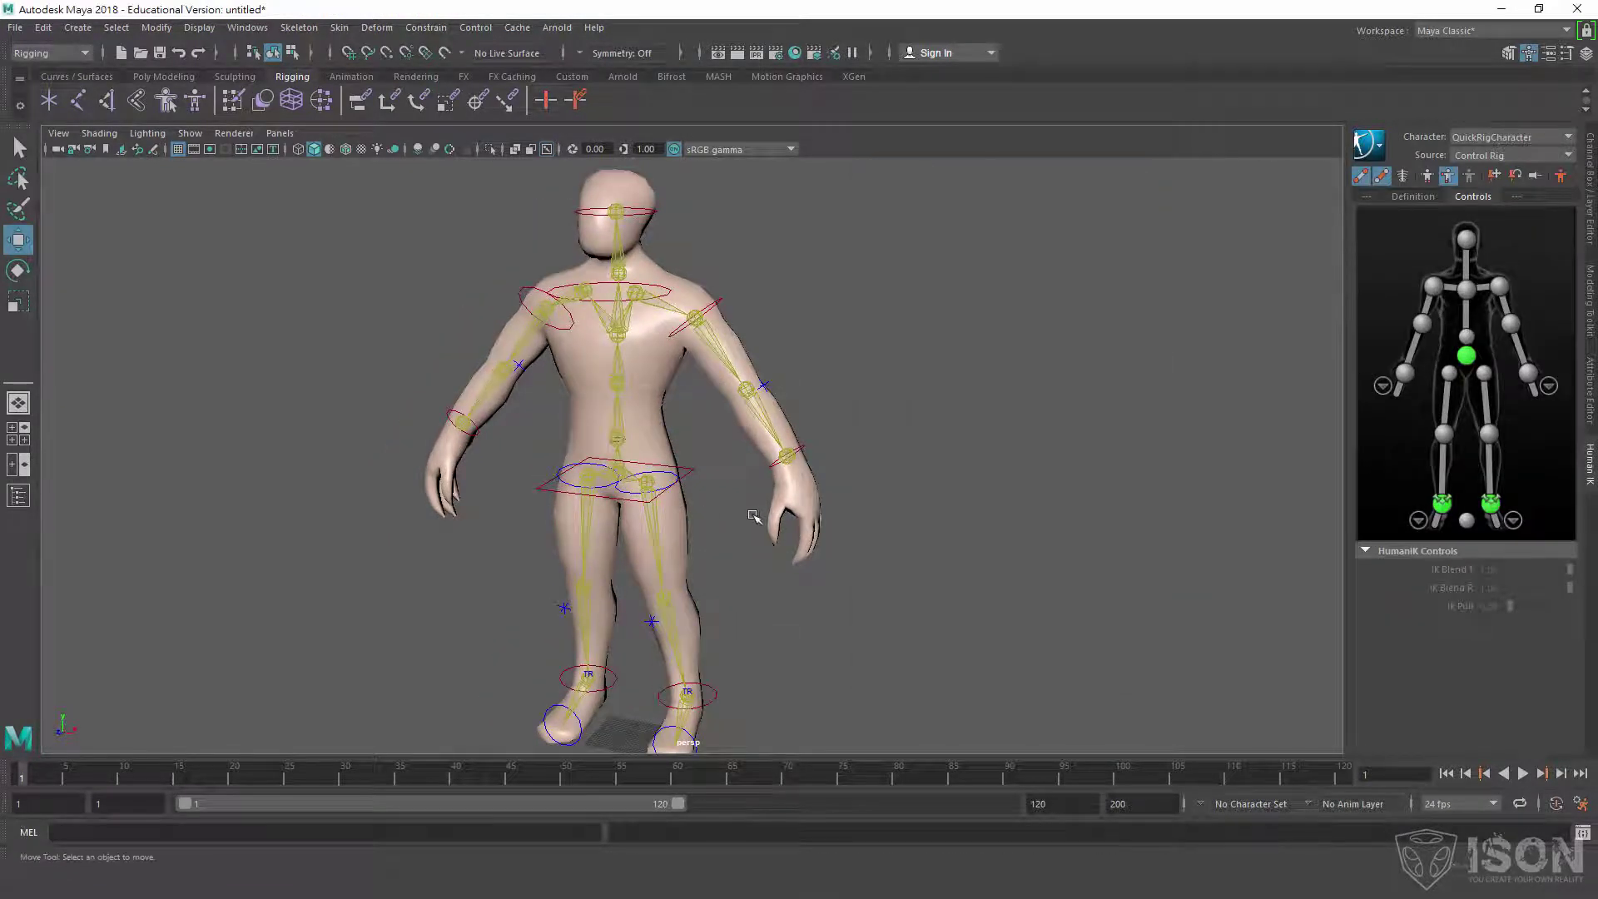
Try lowering the hips and repositioning the left wrist, undo both moves and view the whole rigged character.
click(688, 475)
drag(631, 483, 636, 532)
key(ctrl+z)
click(785, 462)
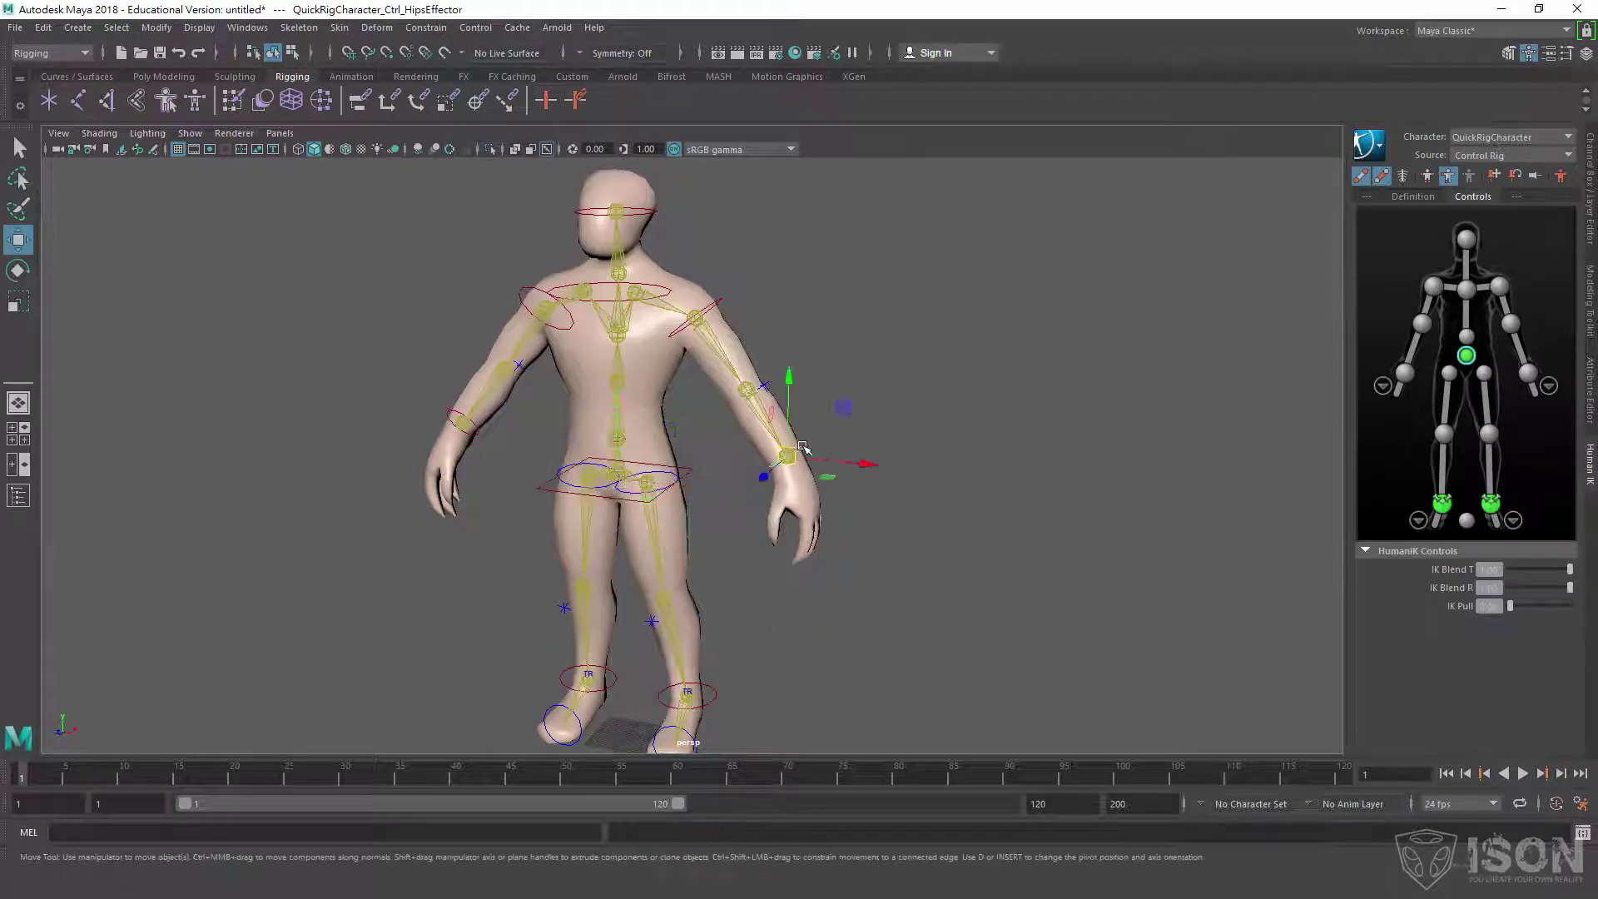
drag(786, 464, 774, 499)
key(ctrl+z)
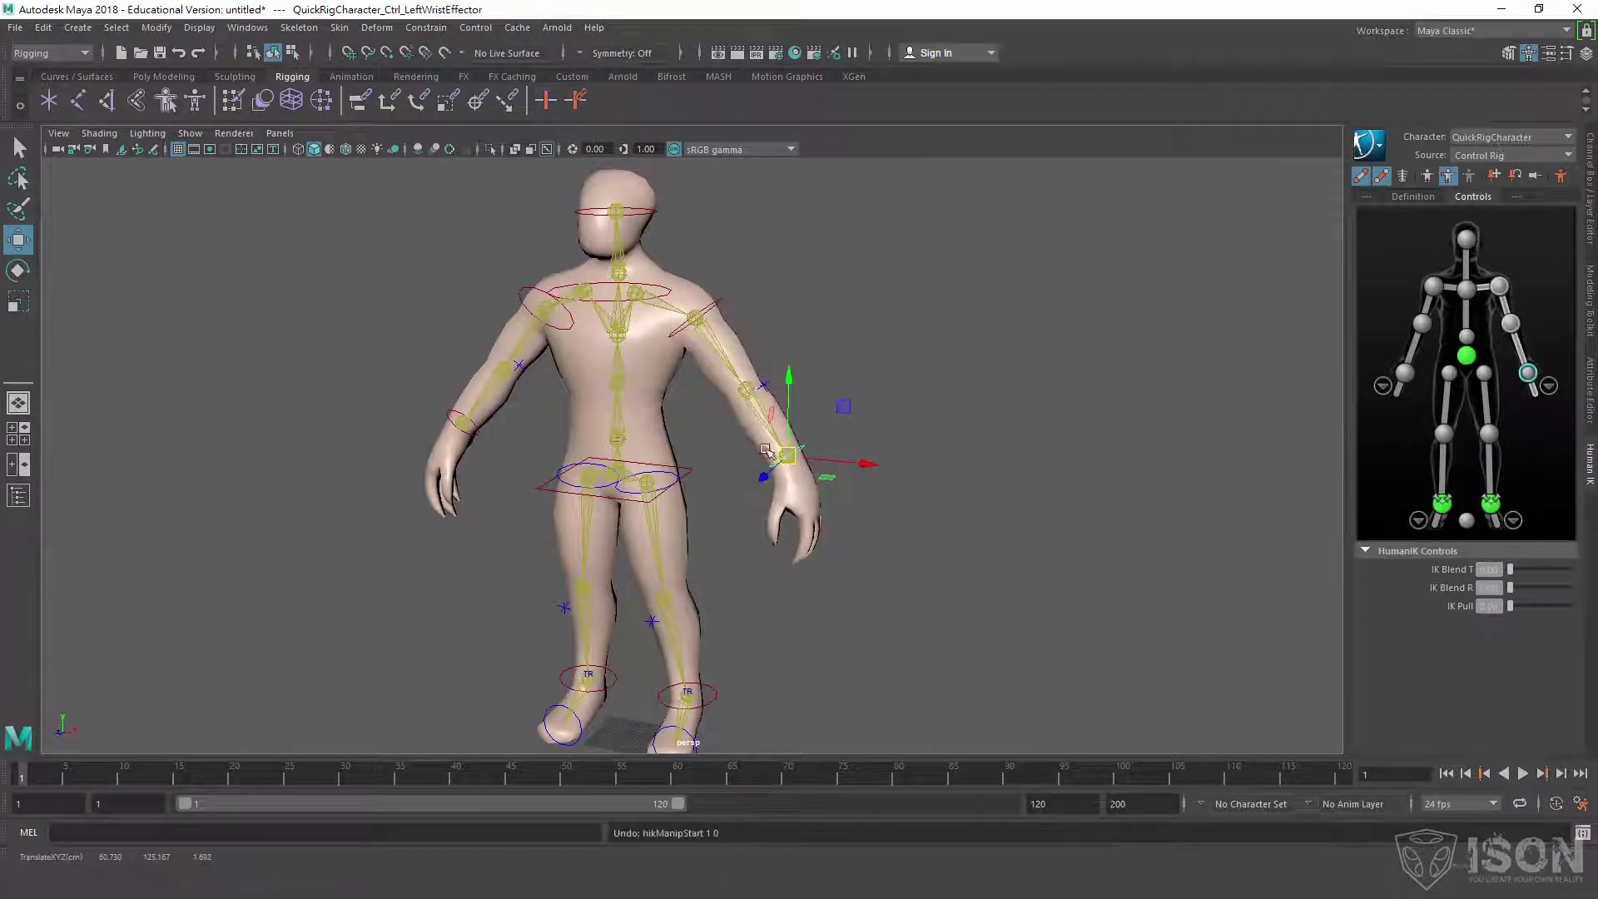
alt+drag(713, 554, 431, 699)
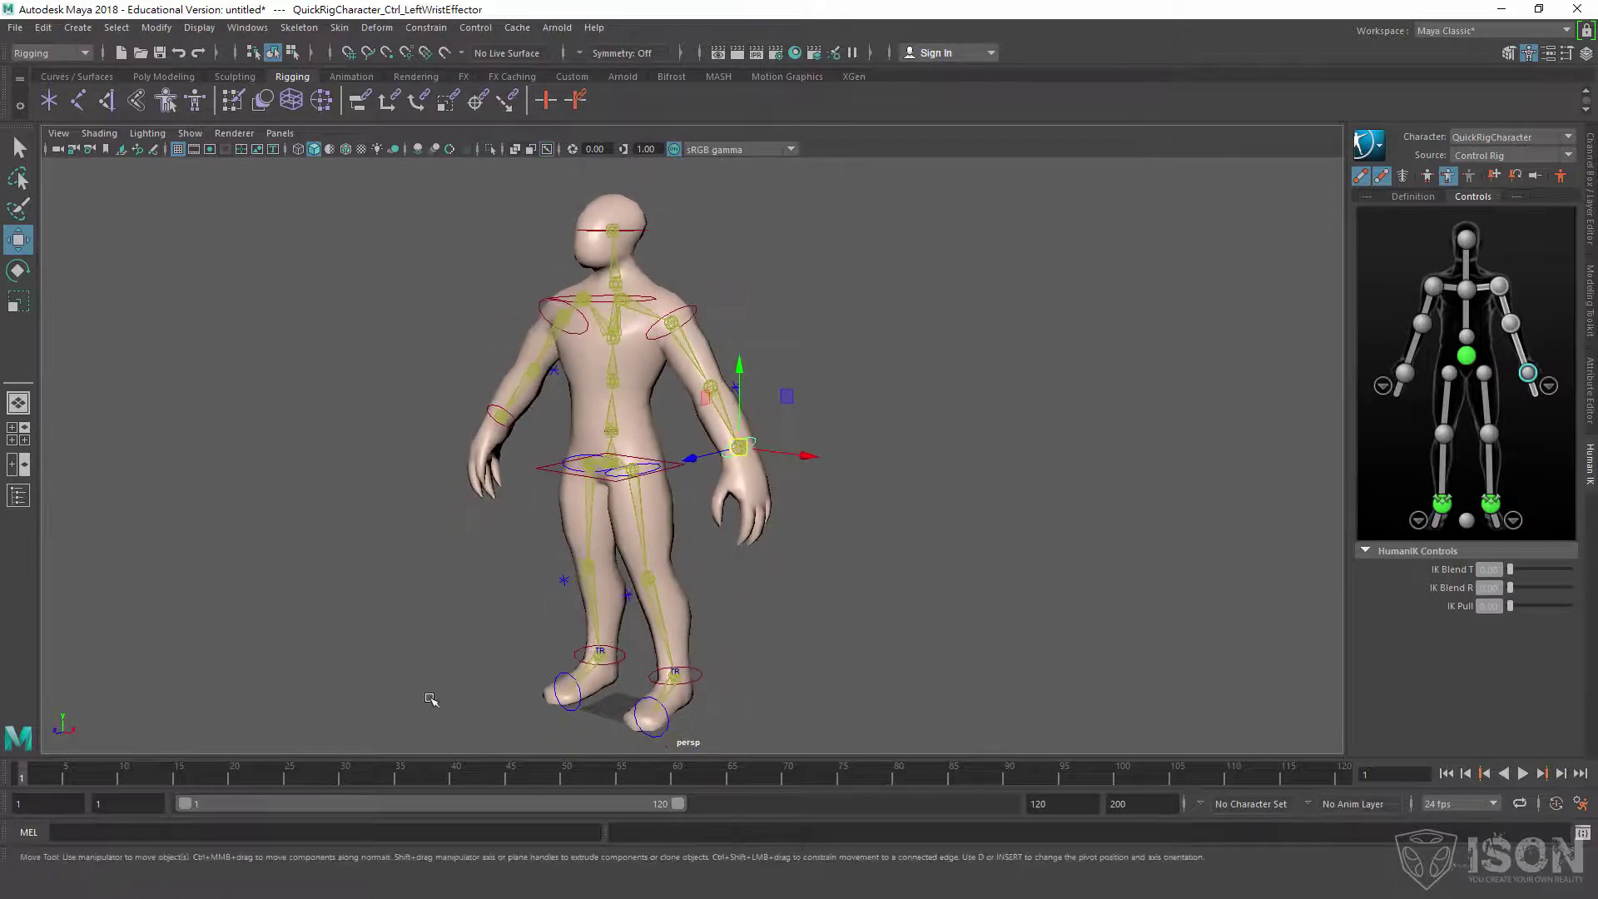
alt+drag(628, 552, 719, 493)
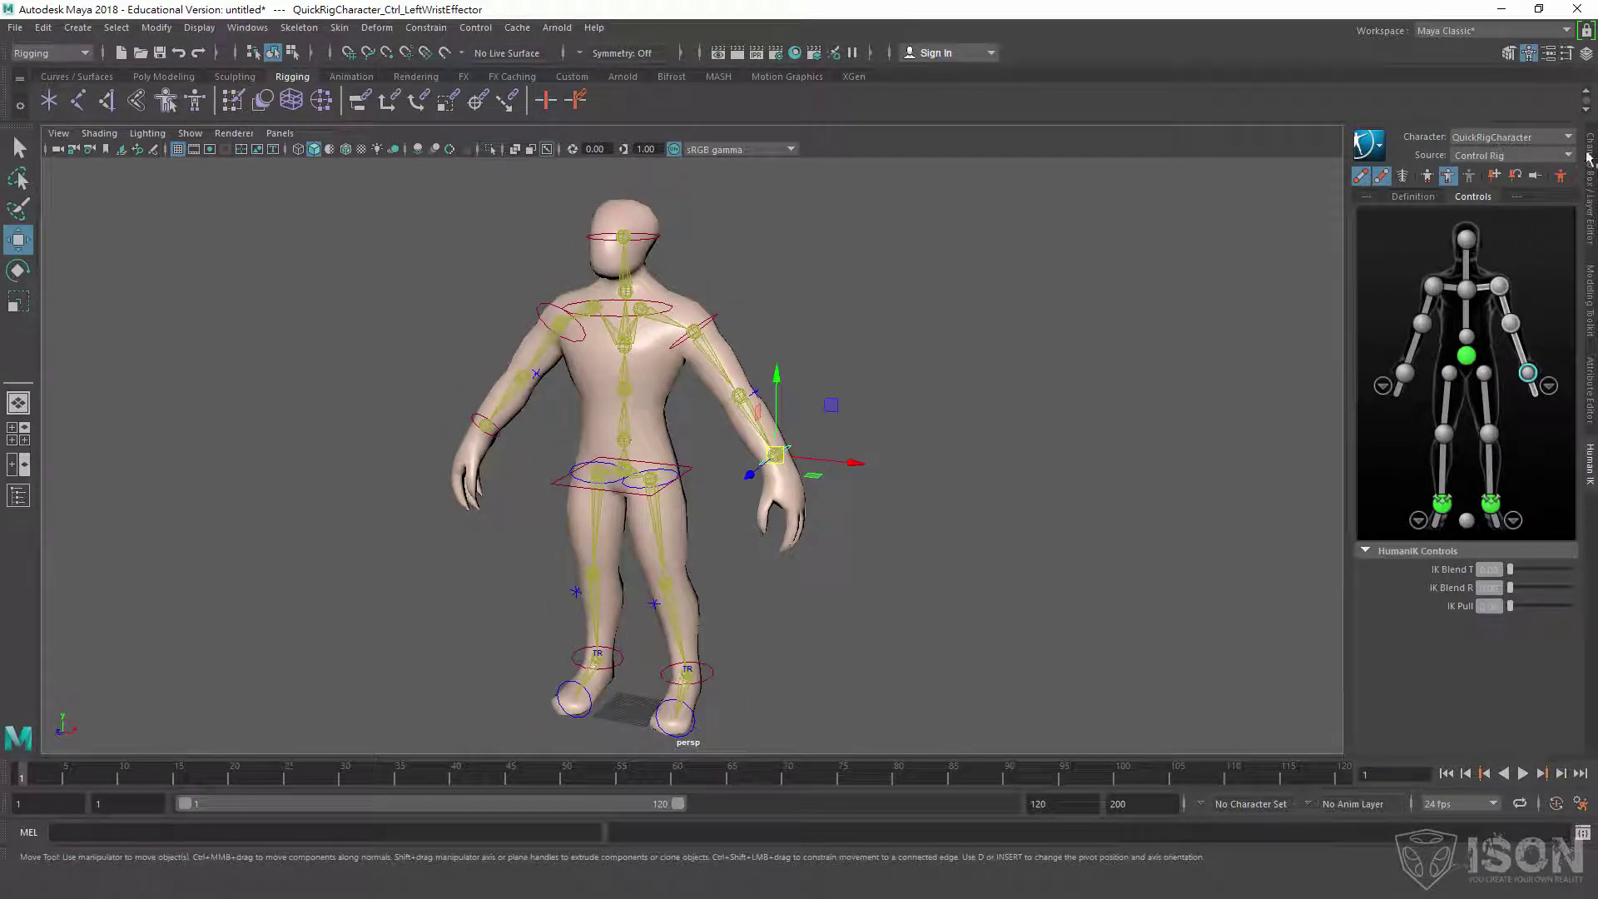
Set the HumanIK character to None and deselect the left wrist control.
click(1509, 137)
click(1499, 165)
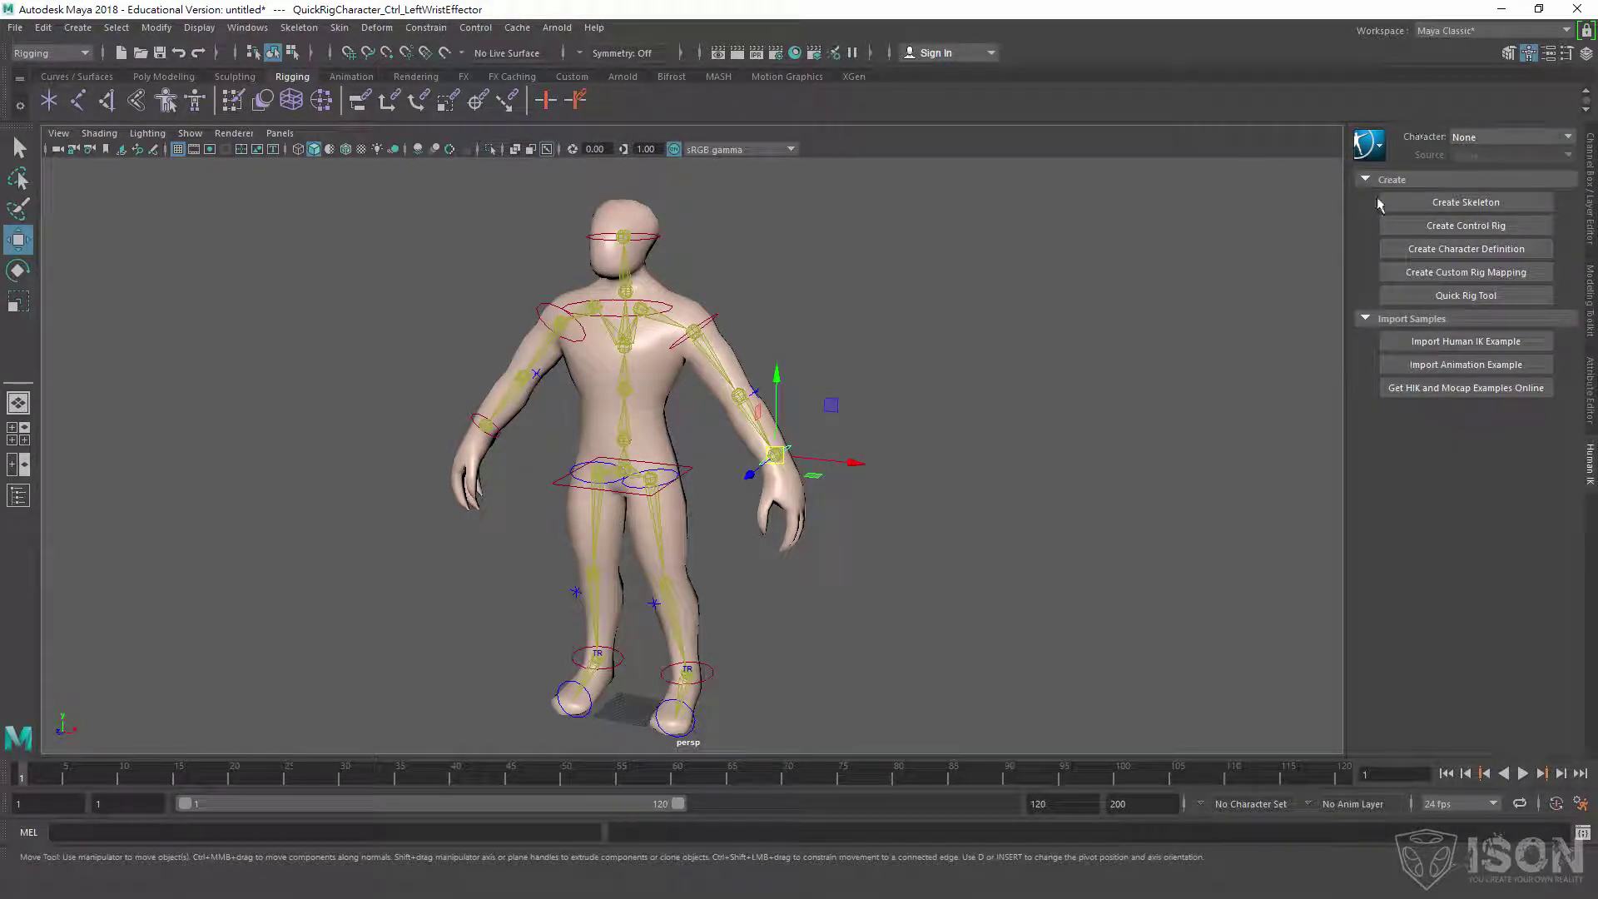
click(913, 402)
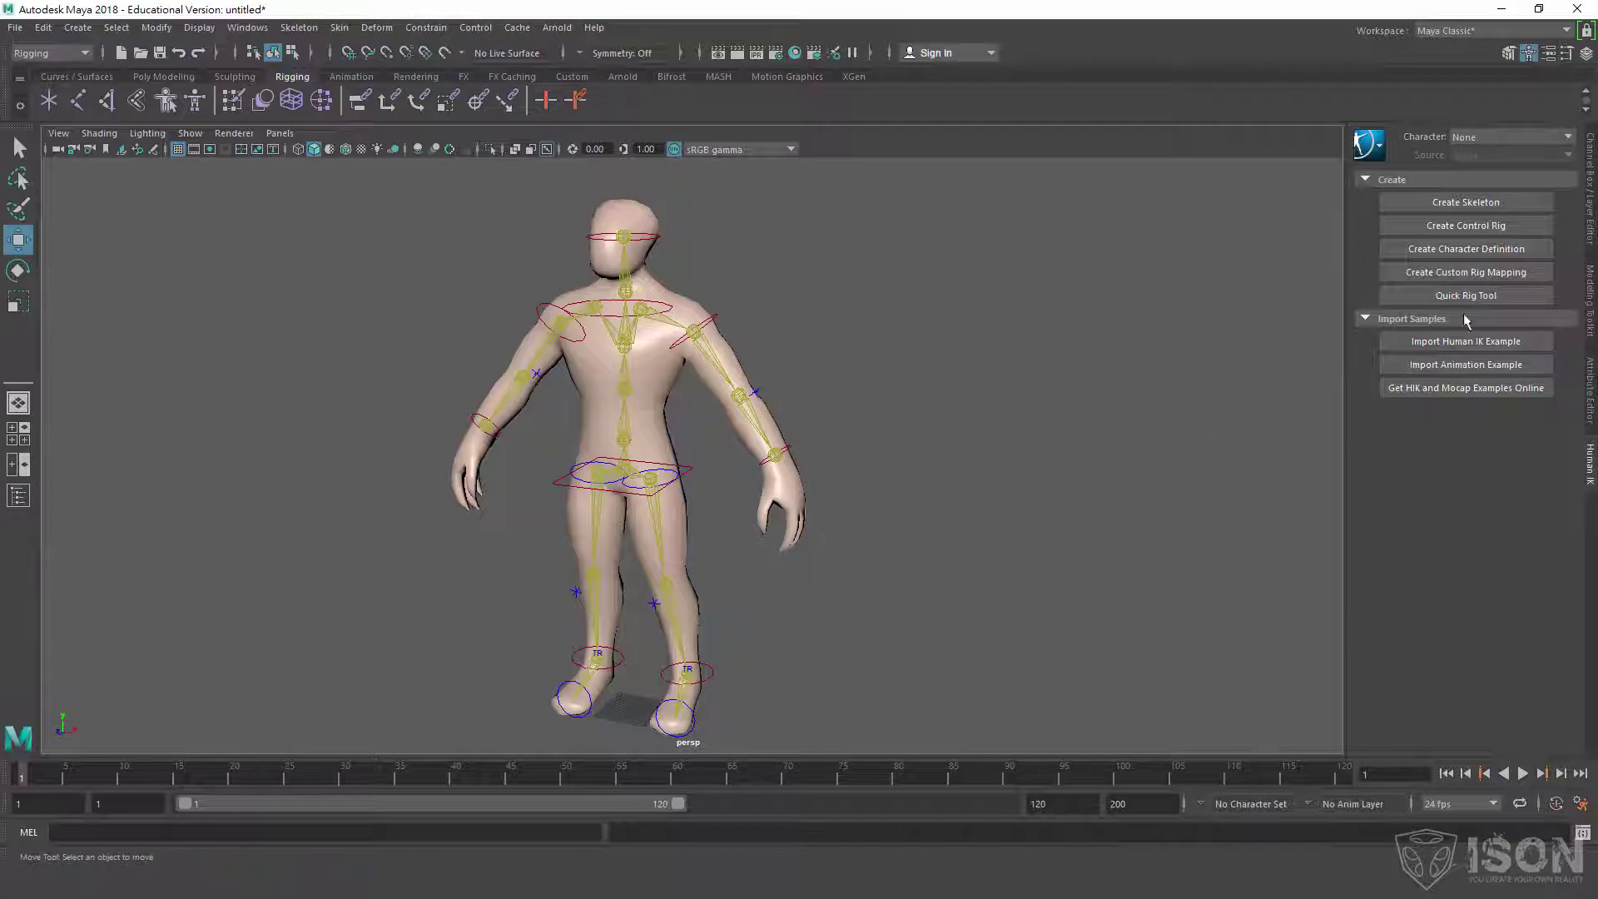
Switch to PowerPoint to review the HumanIK overview slide, and return to Maya.
key(alt+Tab)
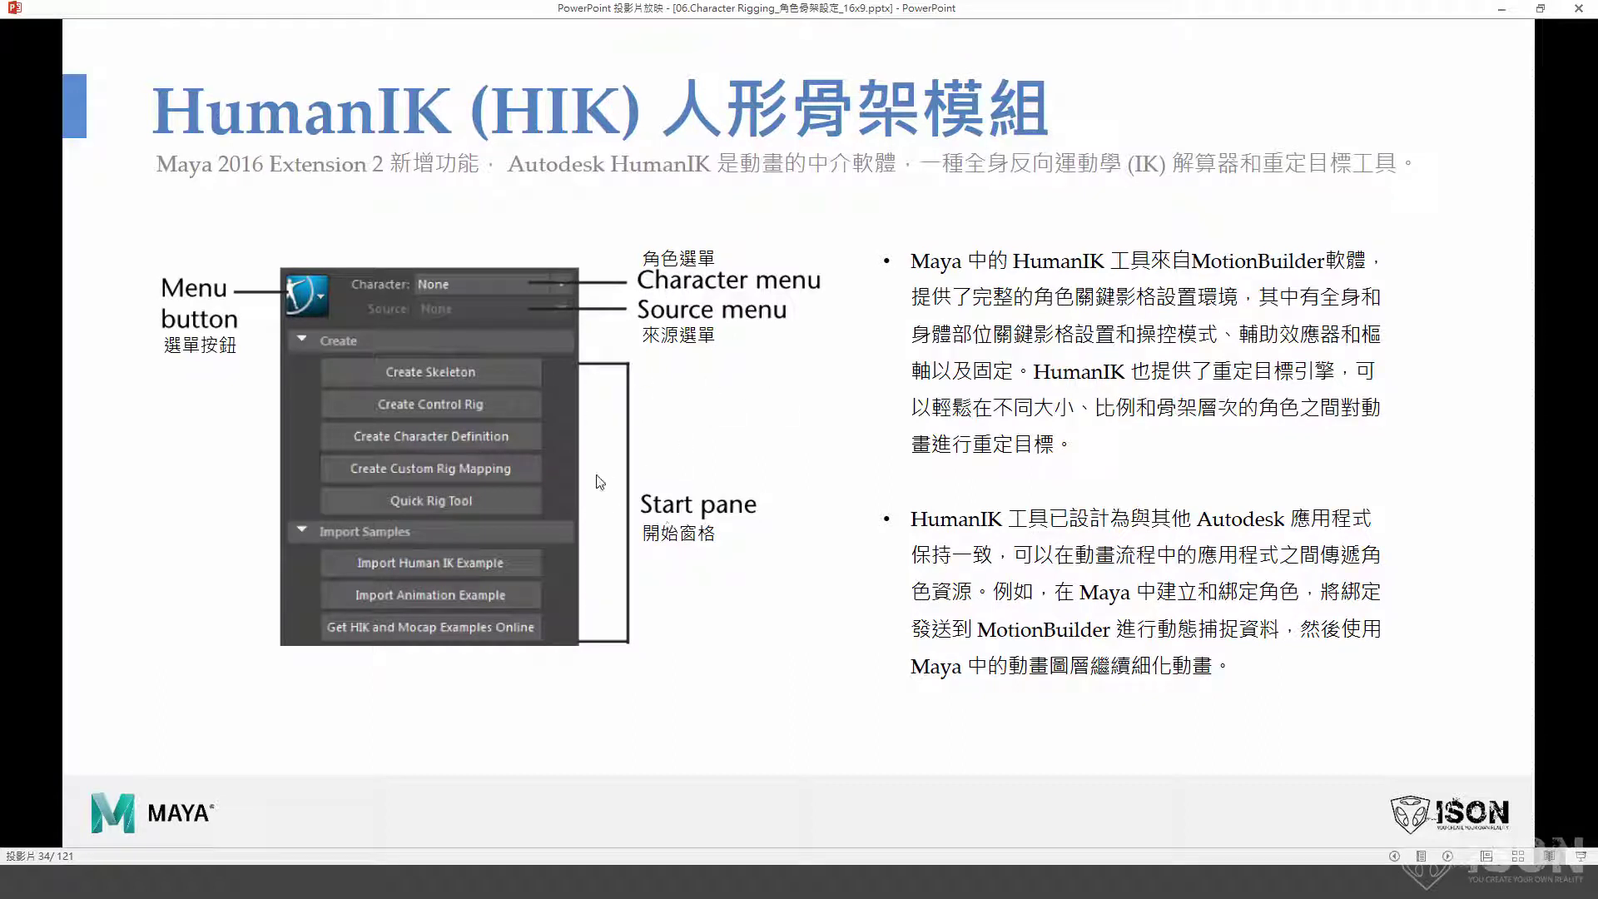
key(alt+Tab)
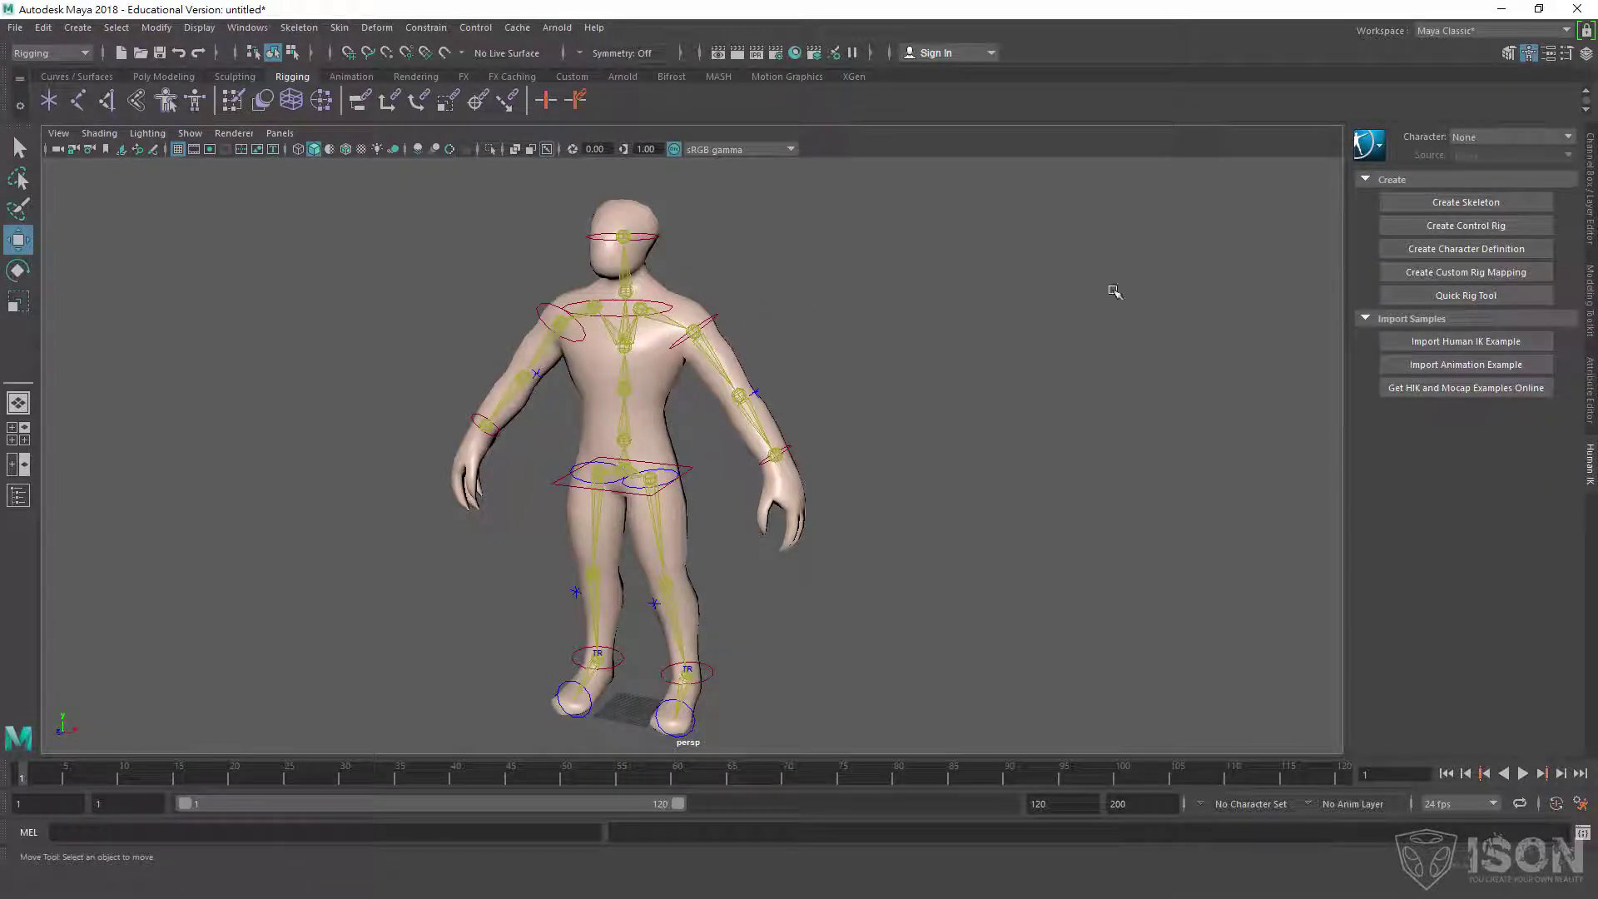
Switch the HumanIK character to QuickRigCharacter and back to None.
click(1488, 138)
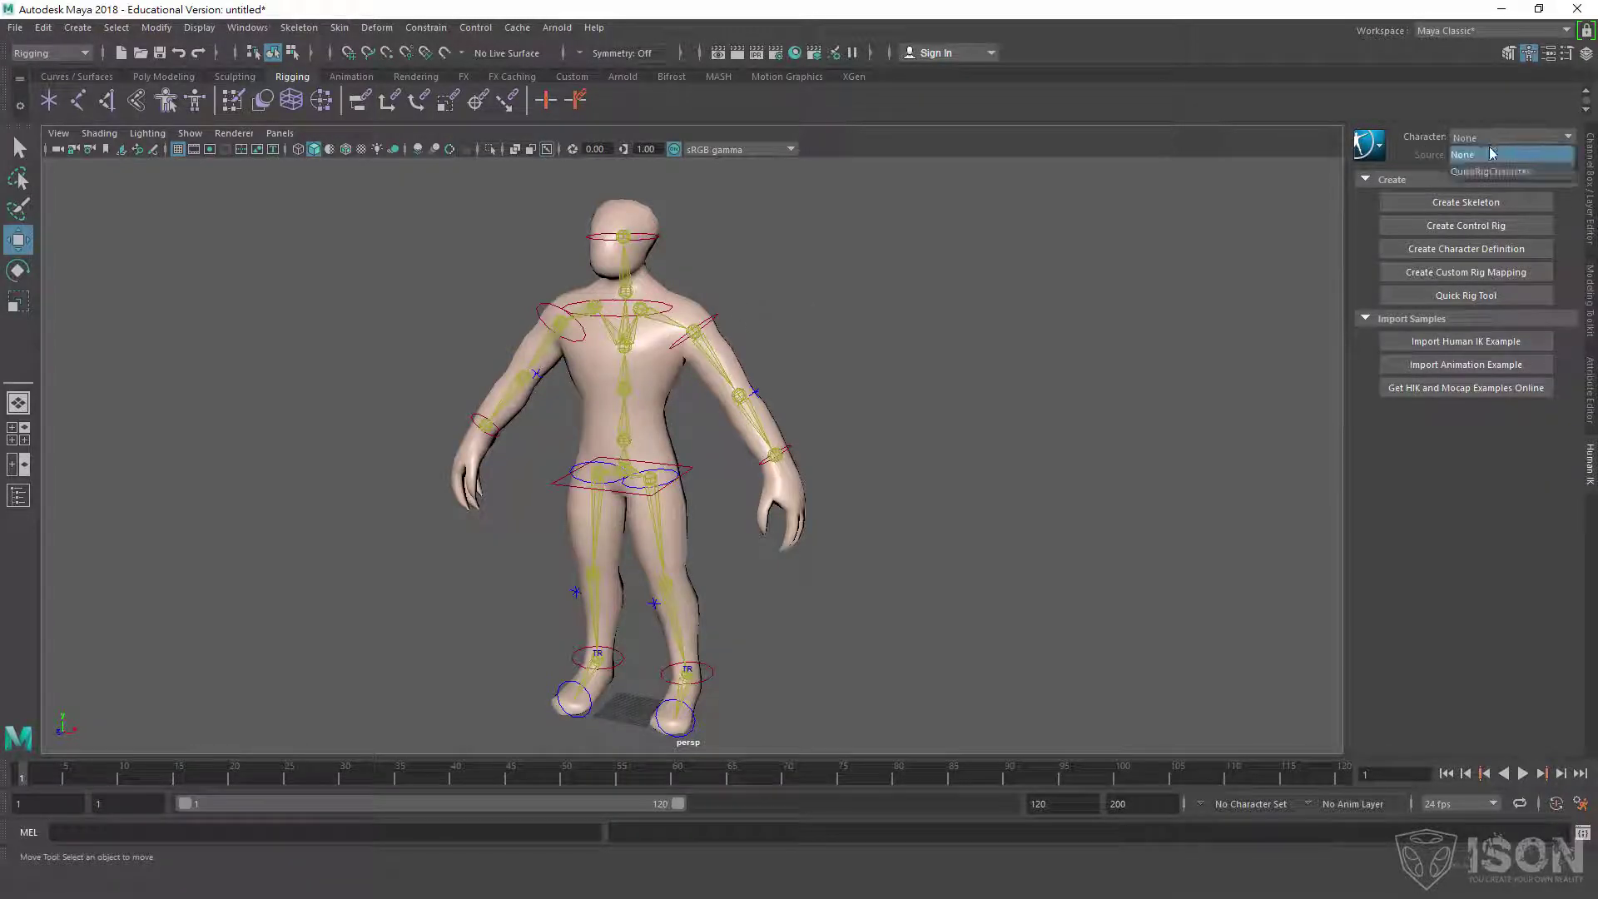
click(1490, 172)
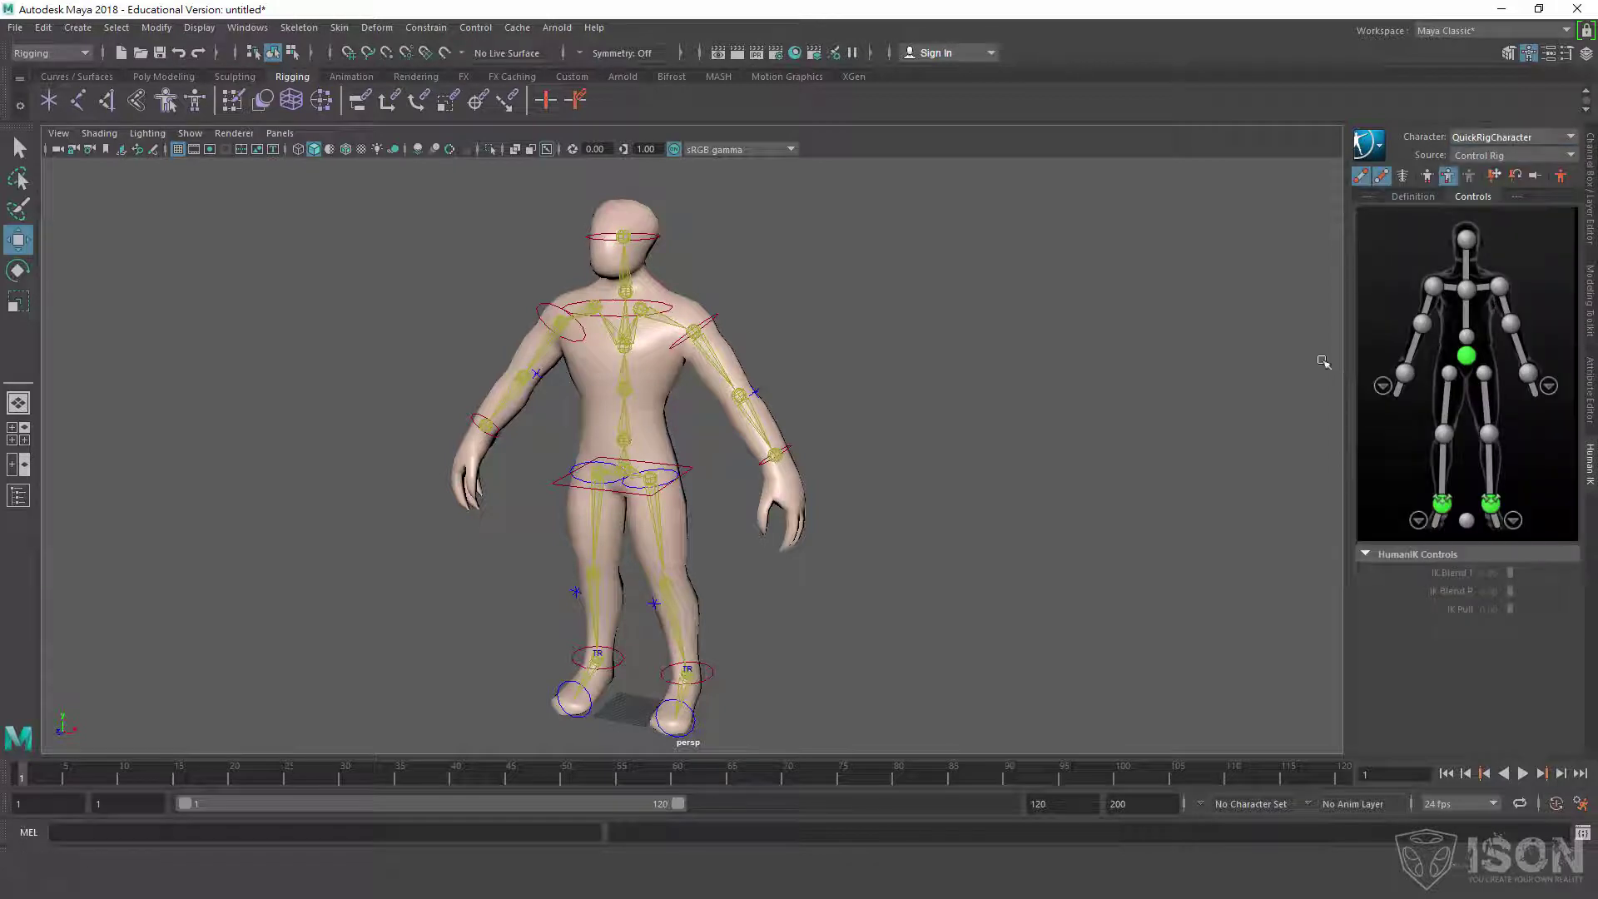
click(1499, 138)
click(1490, 156)
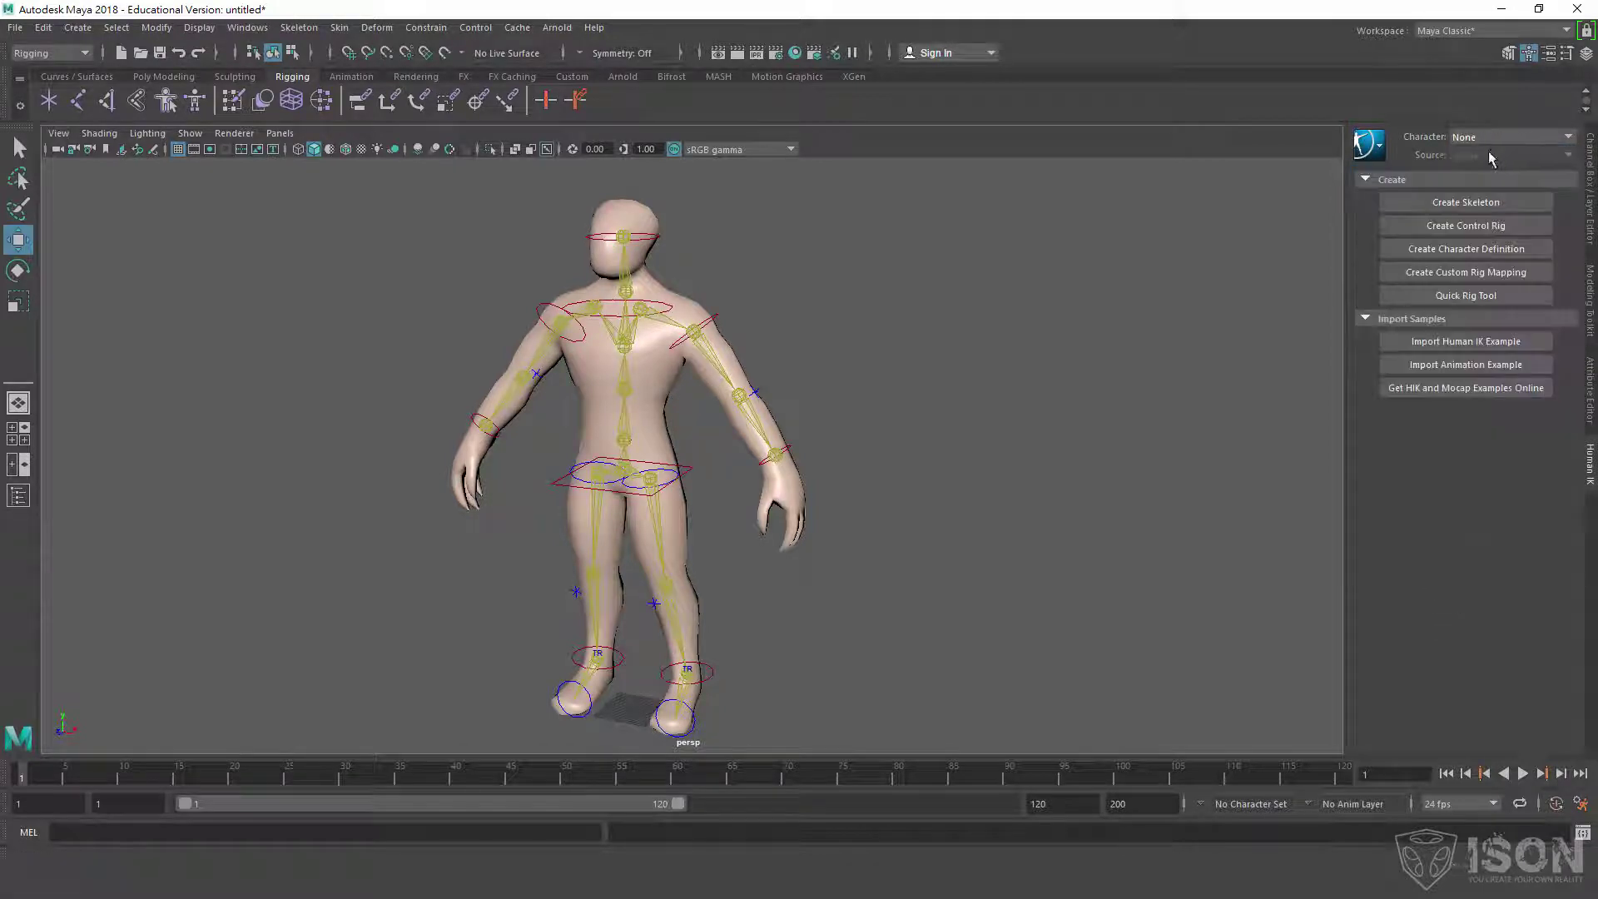
click(1497, 136)
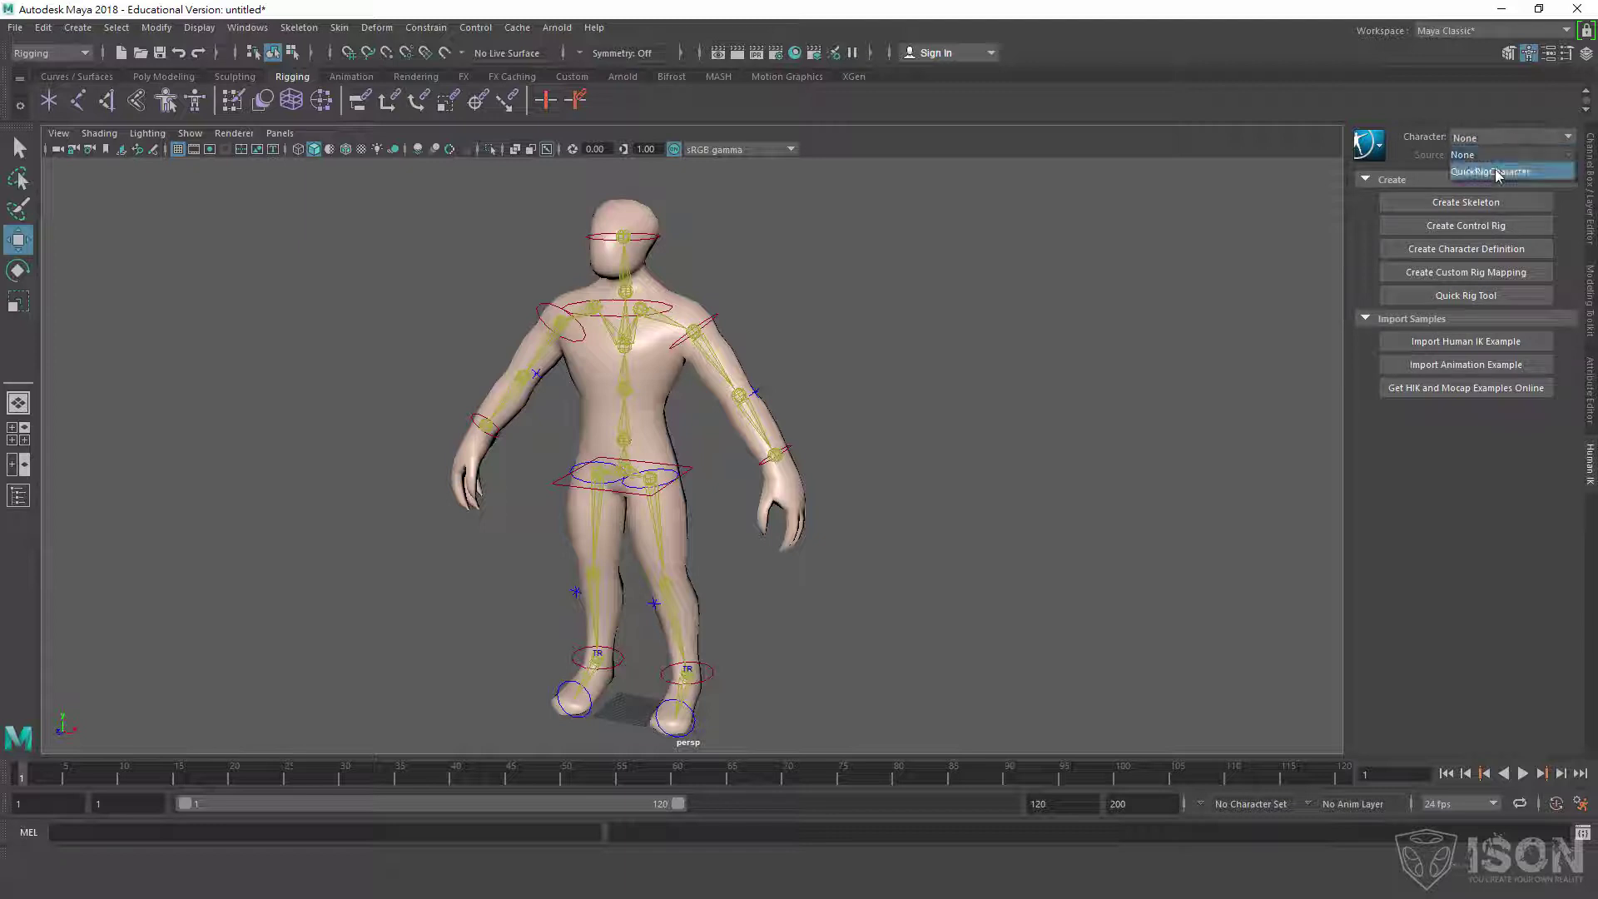
click(1496, 156)
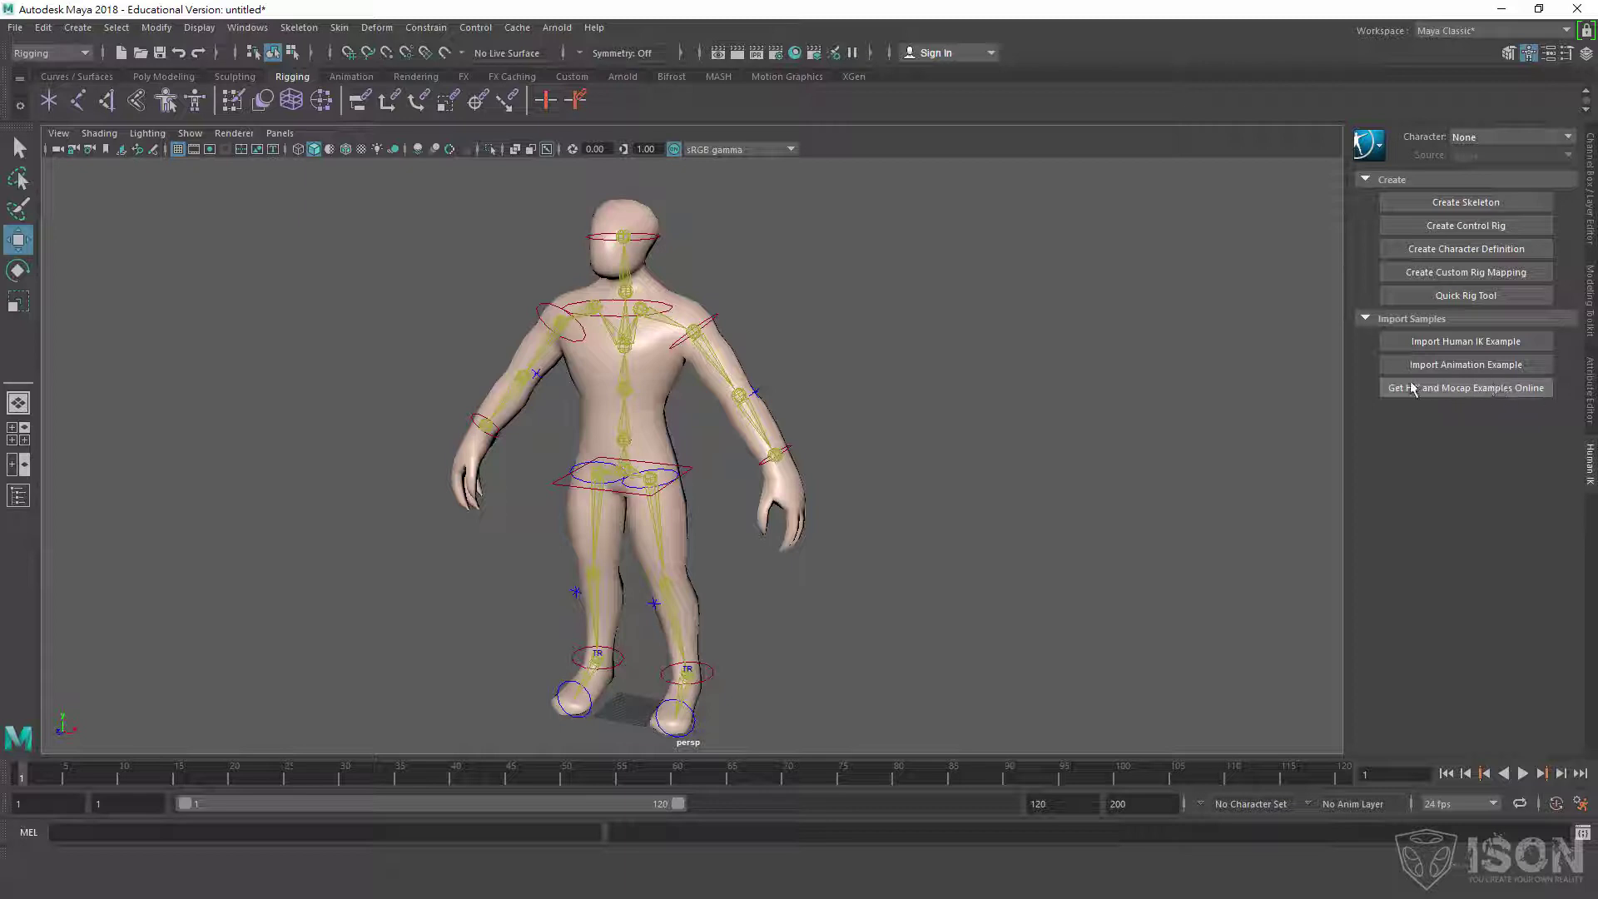
Get the HIK and mocap examples online, open HIK_Mocap_Samples.zip in WinRAR and return to Maya.
click(1487, 388)
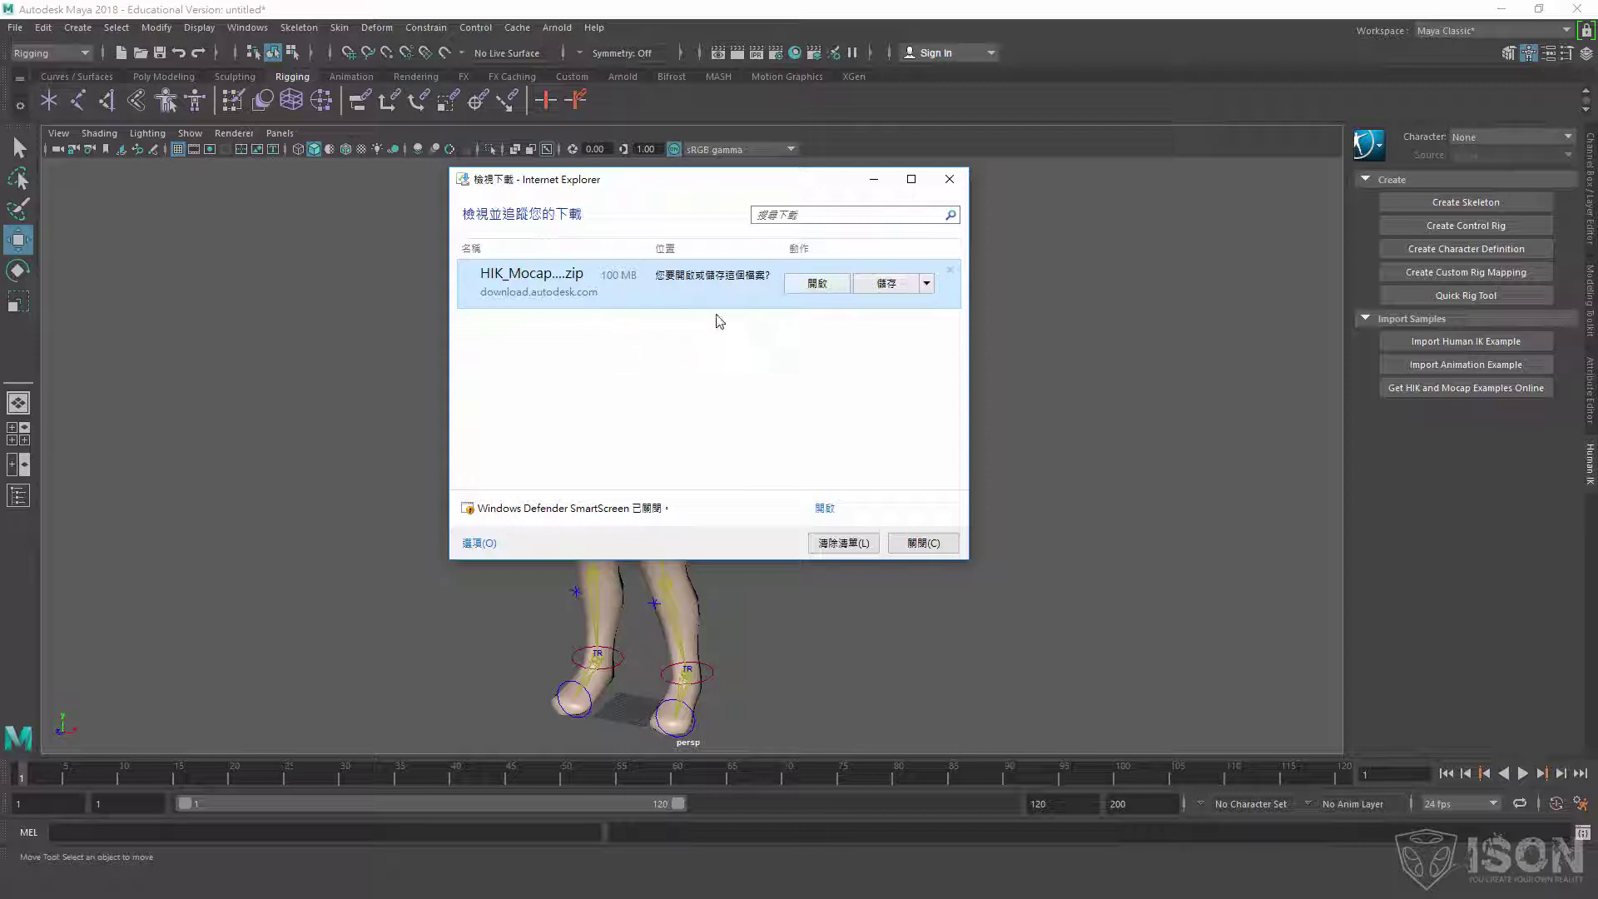
click(830, 293)
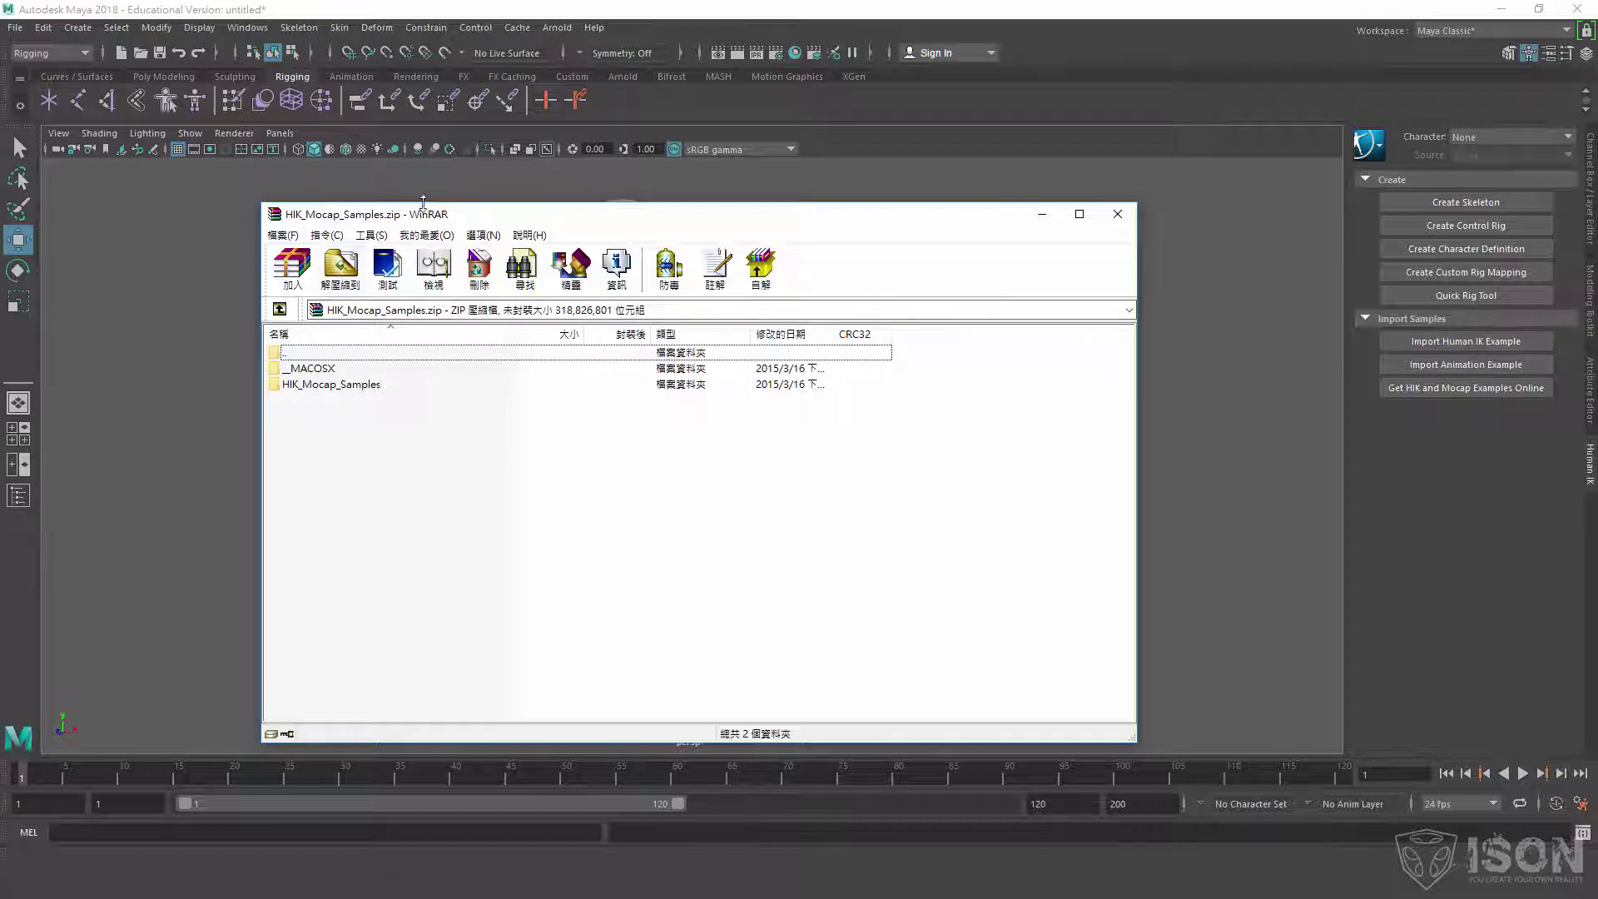
key(alt+F4)
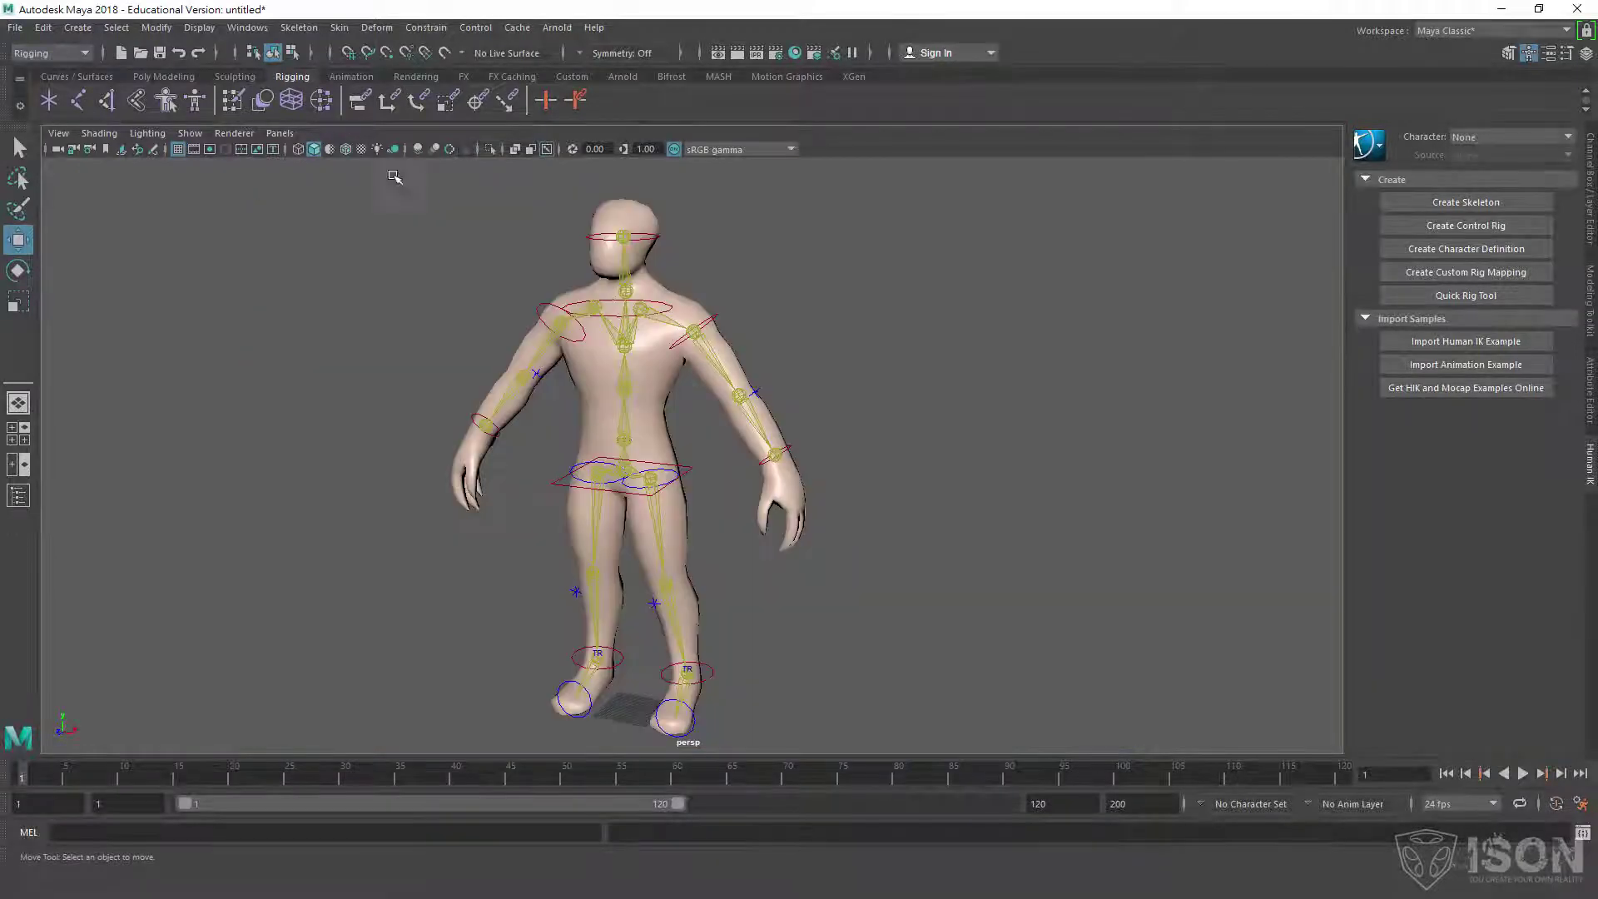
Open the Generic motion capture examples folder in the Content Browser and place the HIK_Mocap_Samples.zip window beside its contents.
click(234, 76)
click(609, 103)
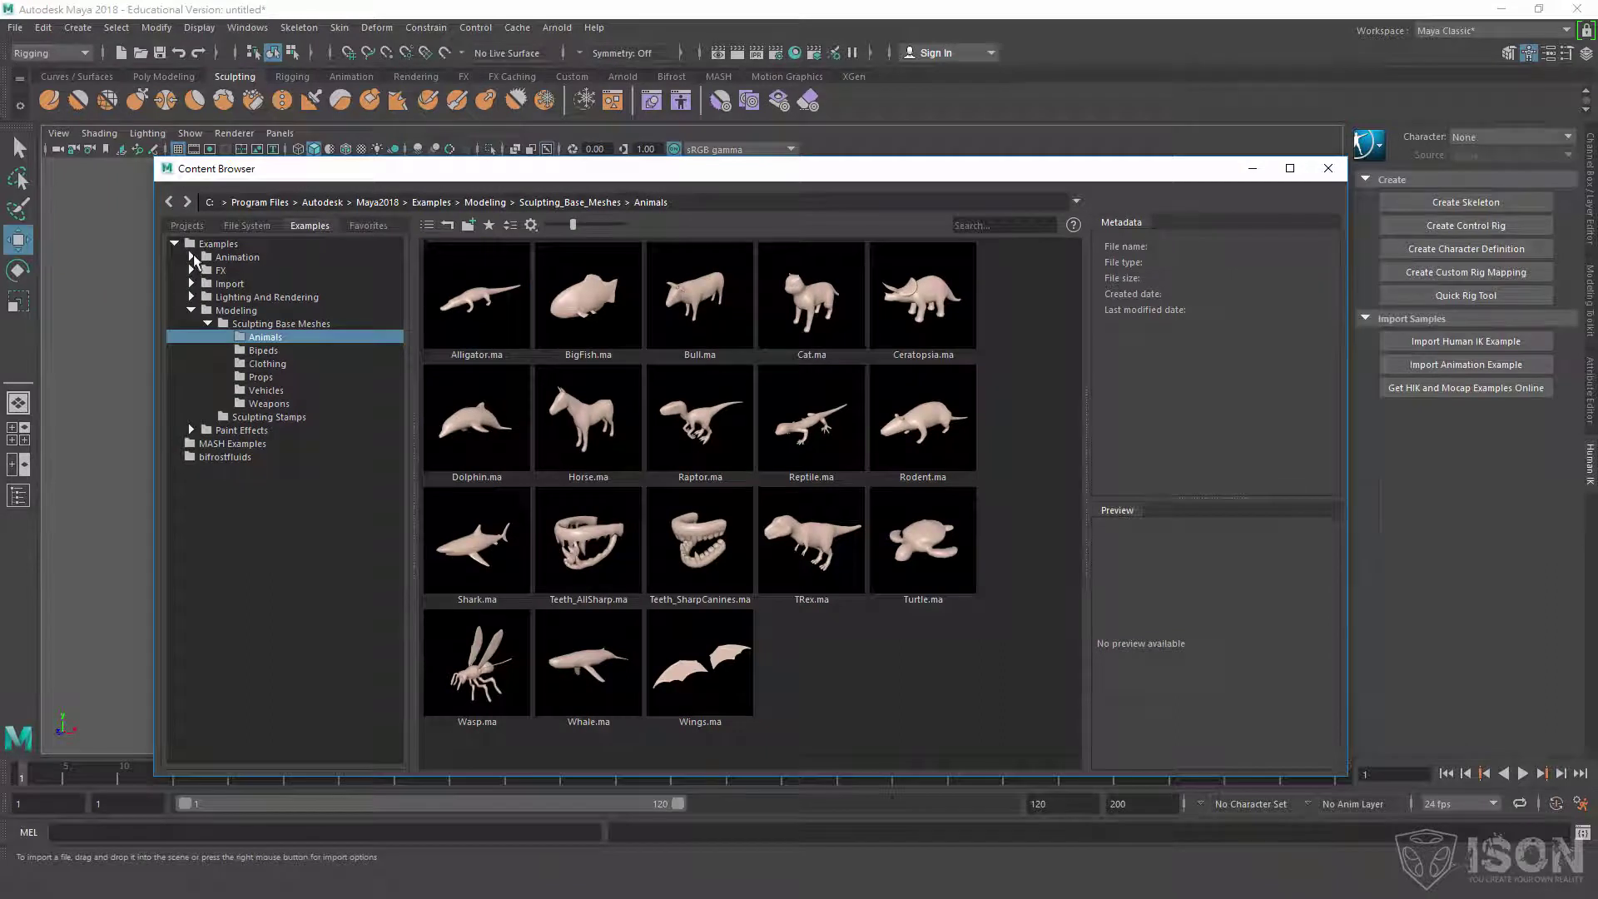
click(192, 257)
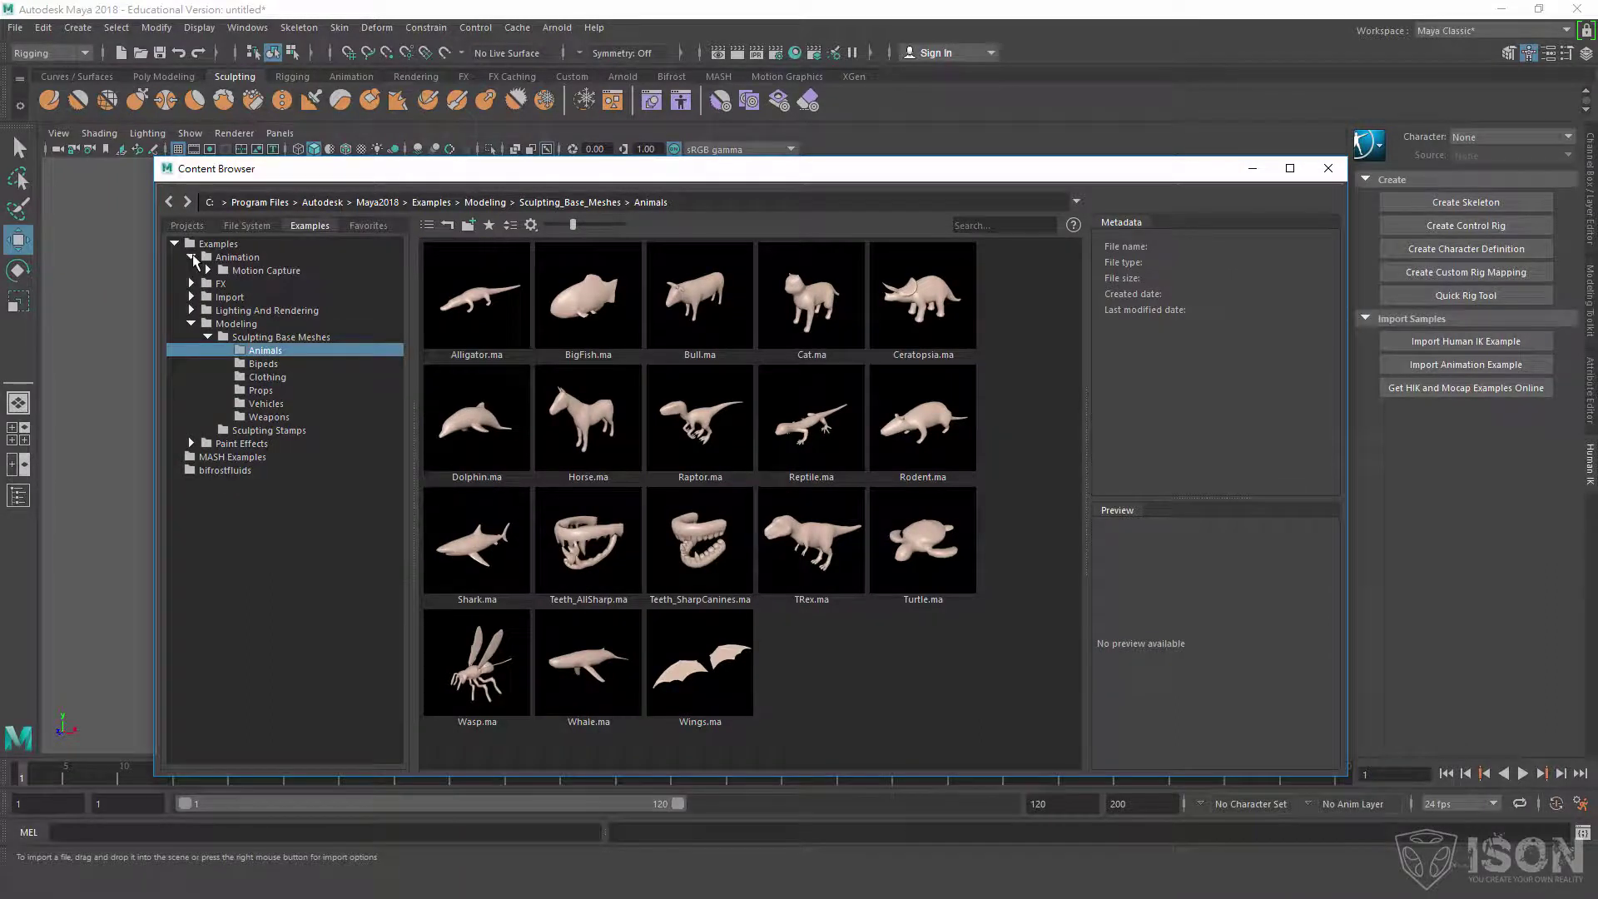
double_click(258, 272)
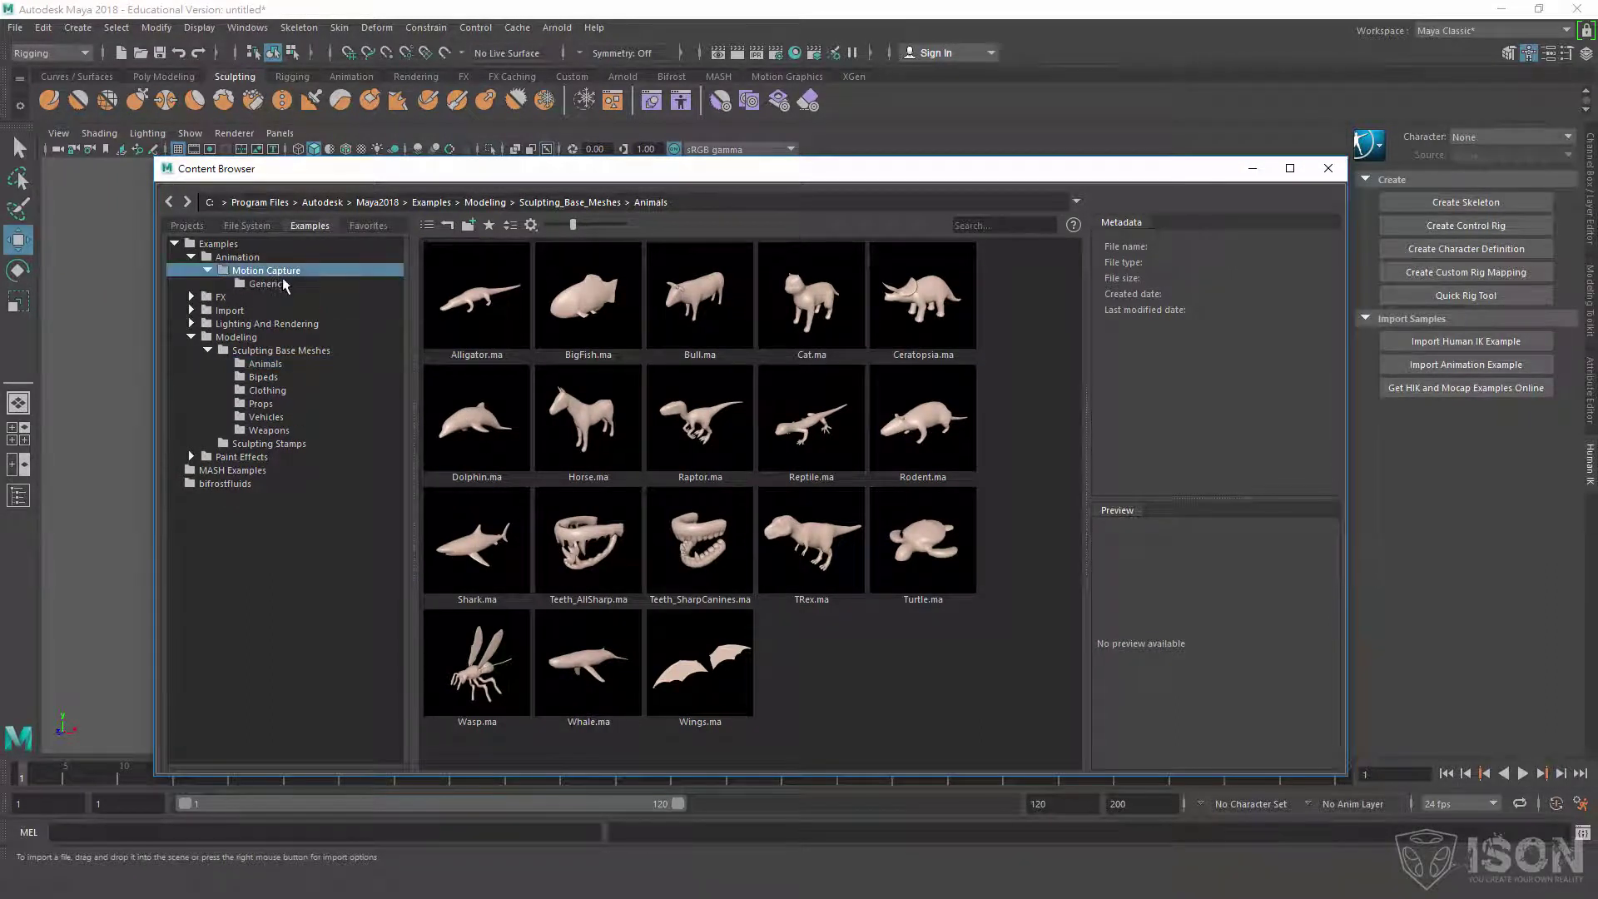
click(267, 285)
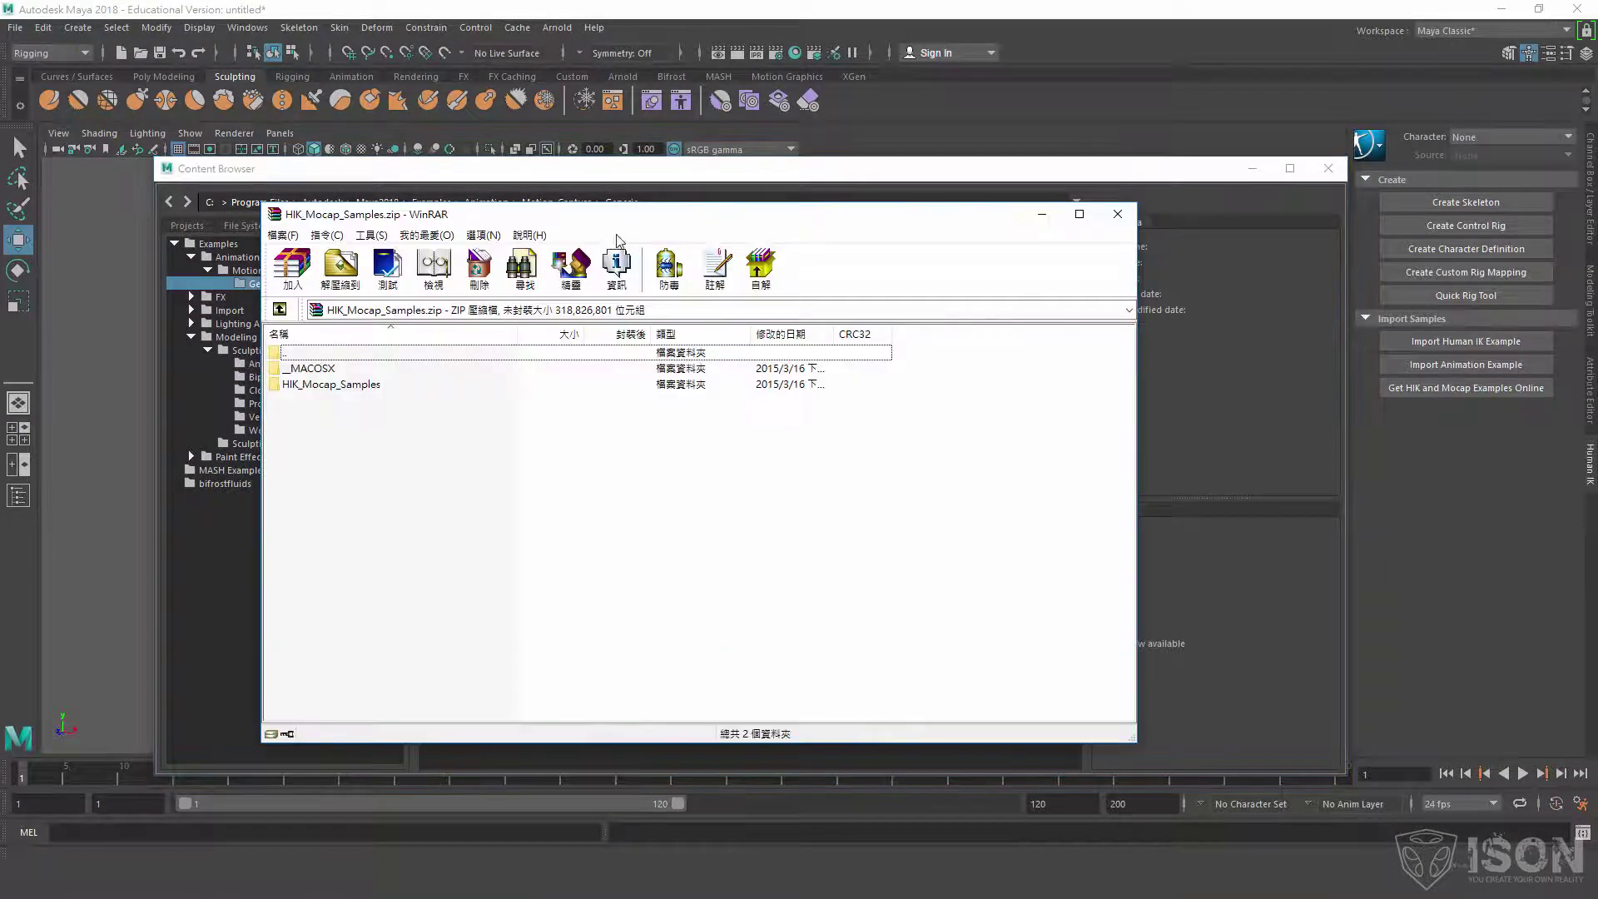
drag(522, 211, 1164, 254)
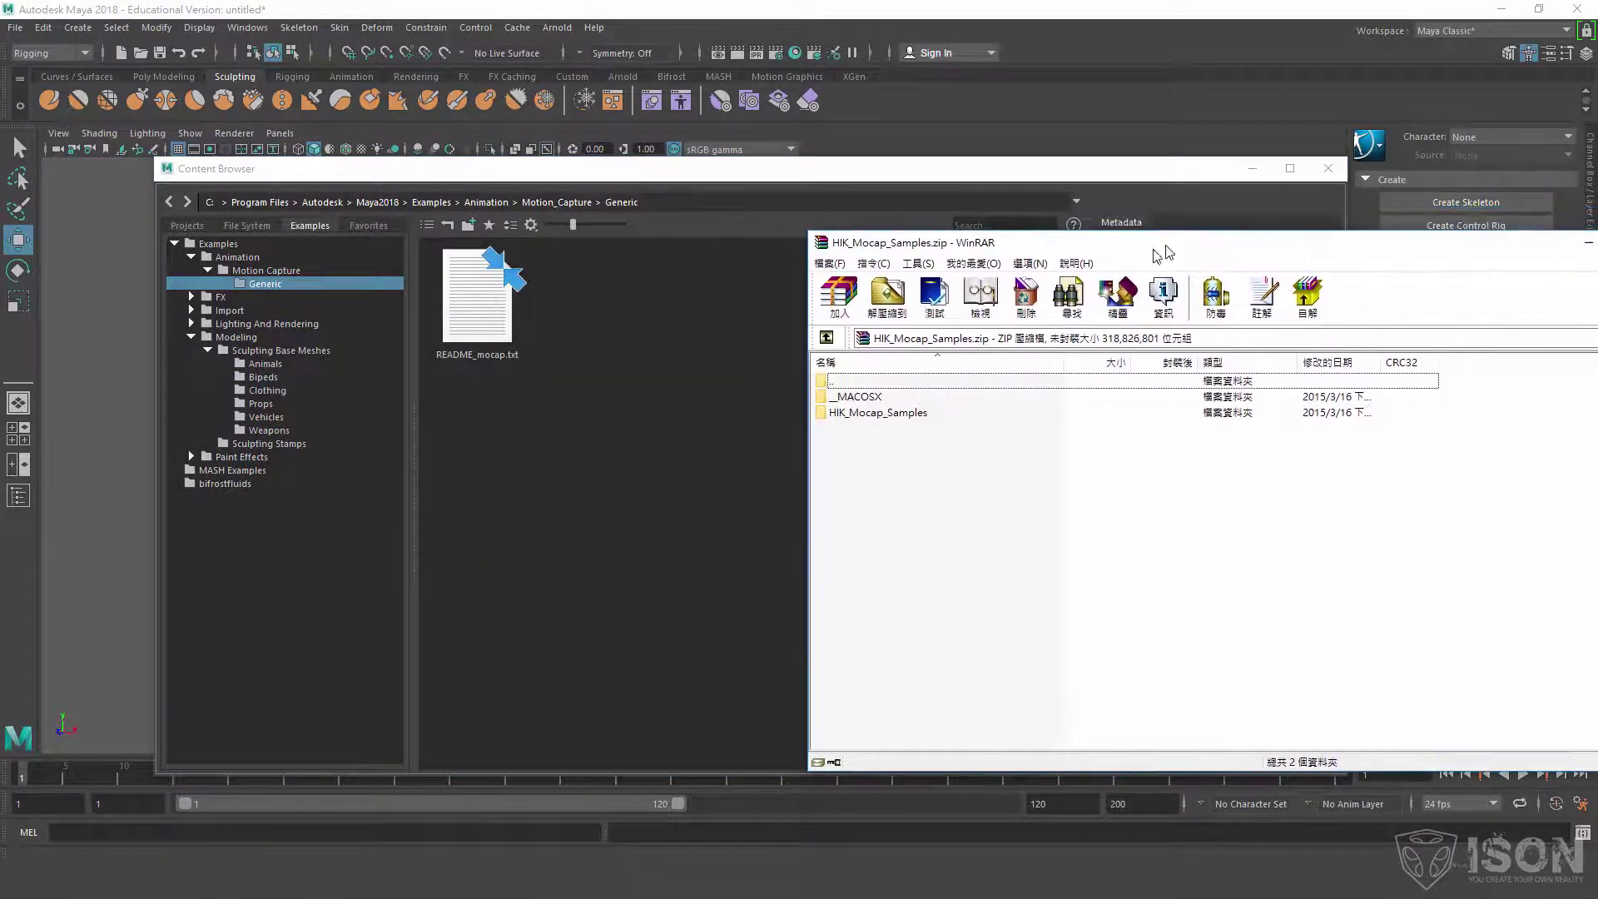
Move the Content Browser clear of the archive window and open the extraction options for HIK_Mocap_Samples.zip in WinRAR.
click(439, 178)
drag(439, 178, 320, 106)
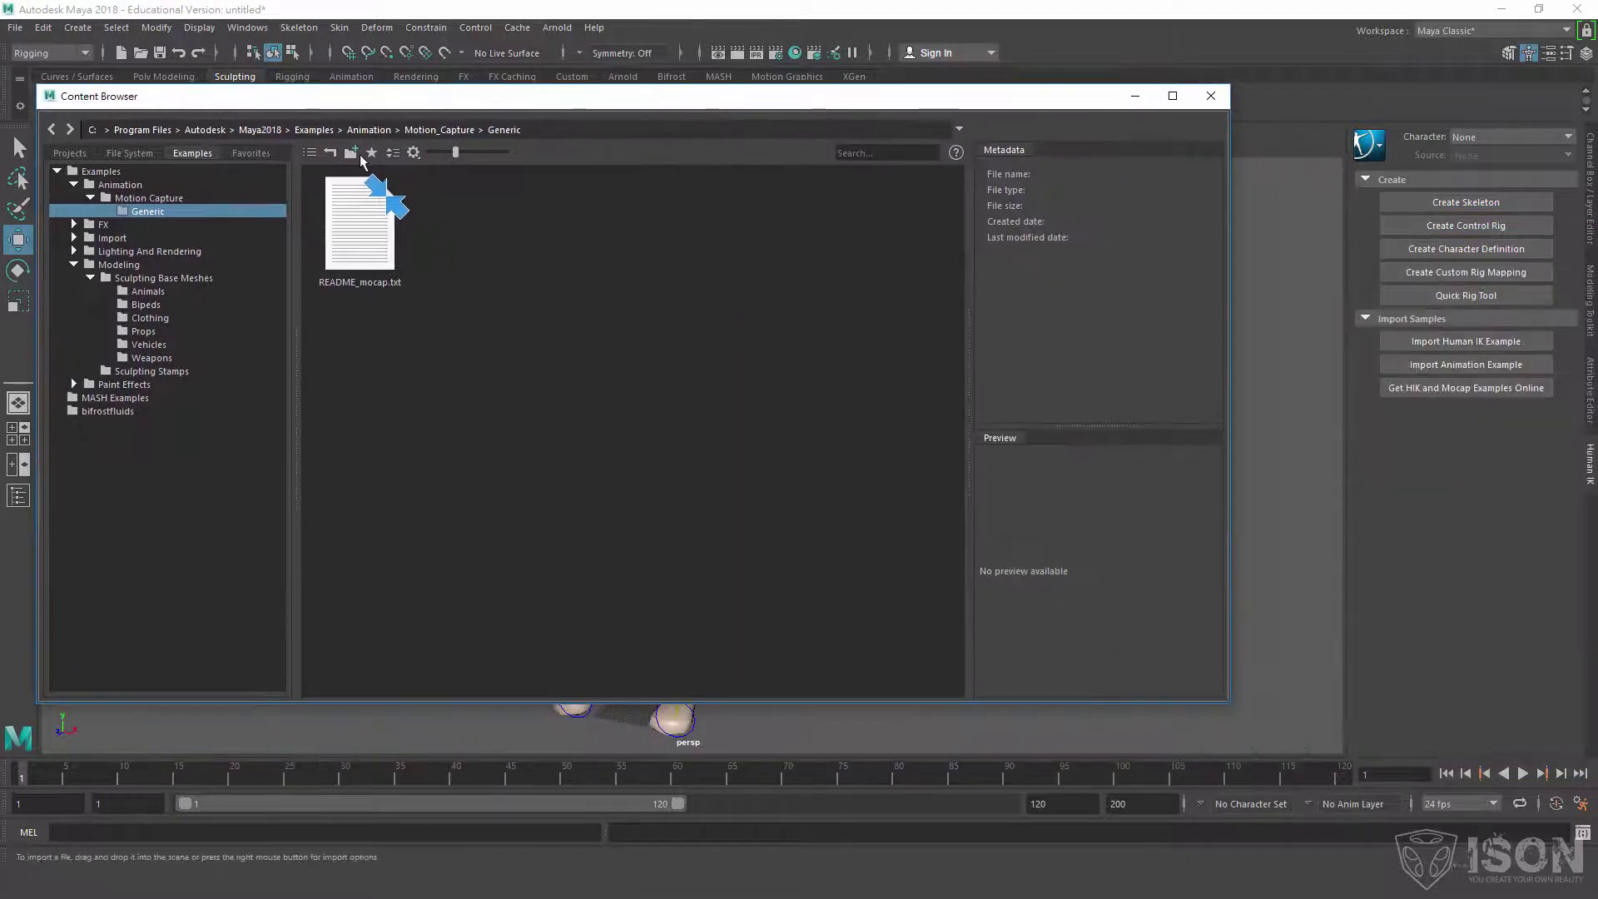
key(alt+Tab)
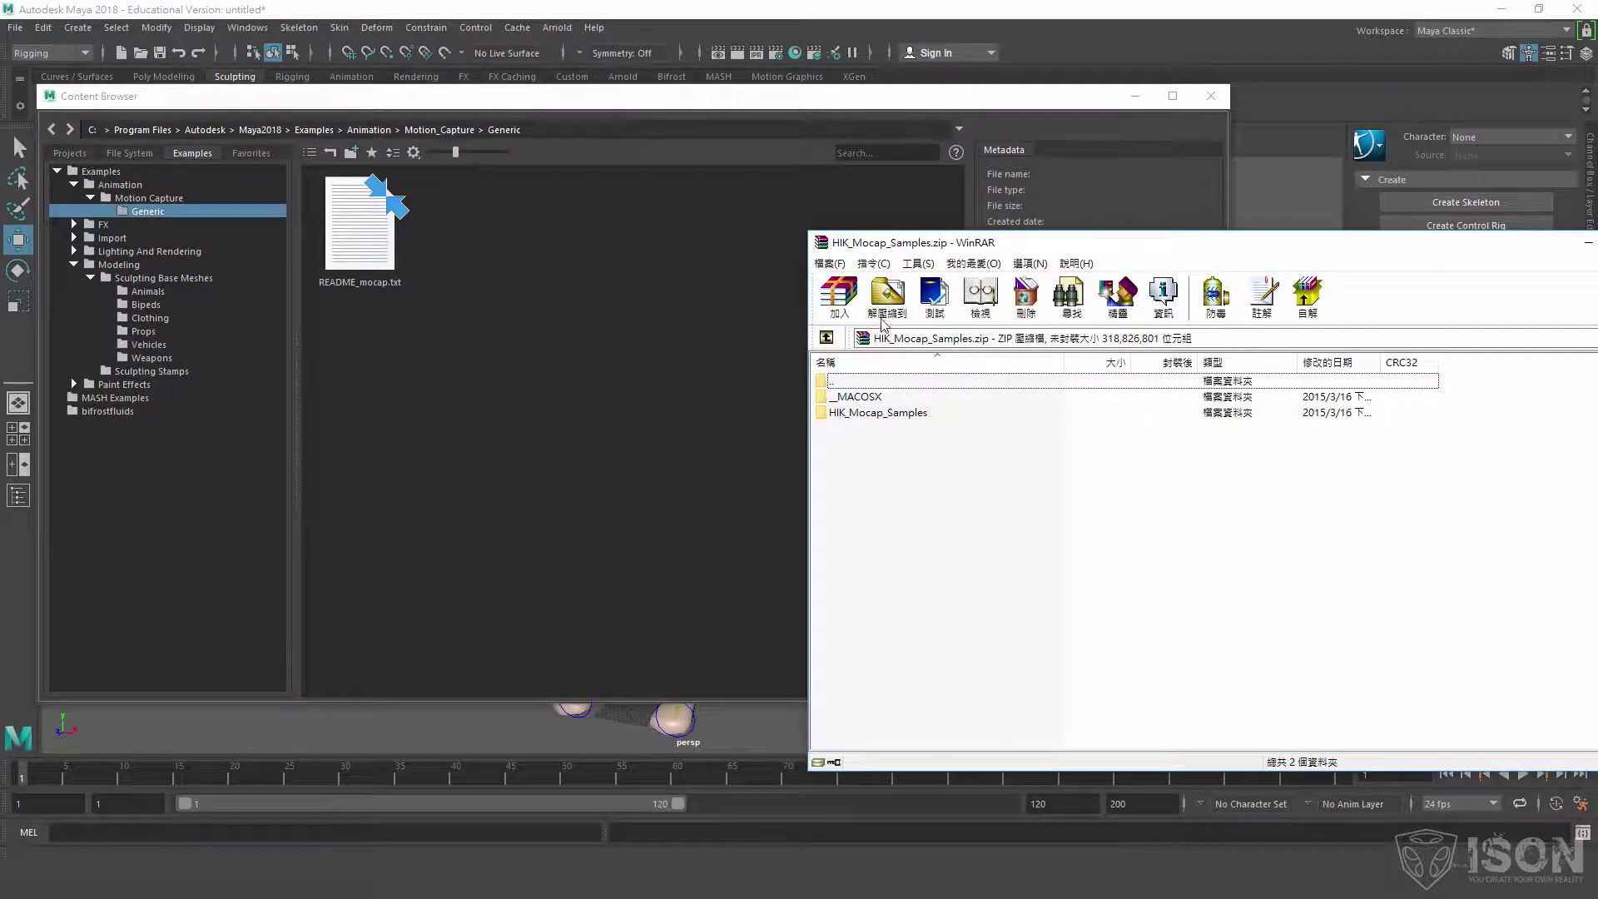
click(887, 296)
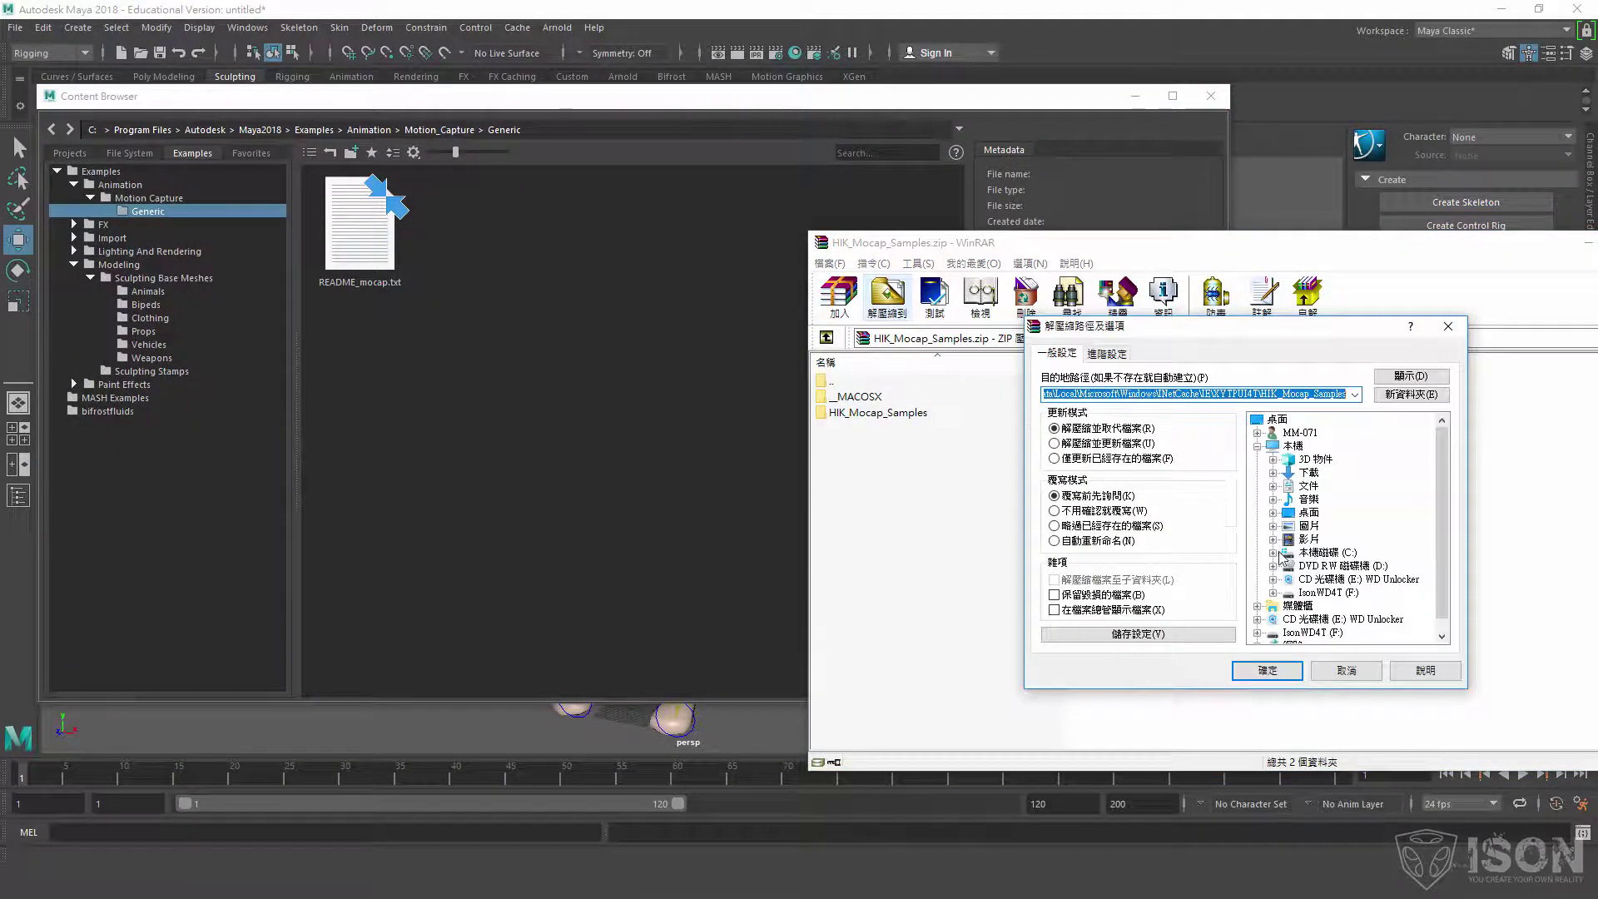
Extract the archive to C:\Program Files\Autodesk\Maya2018\Examples\Animation\Motion_Capture and close WinRAR.
click(1279, 554)
scroll(1289, 539, down, 1)
click(1289, 488)
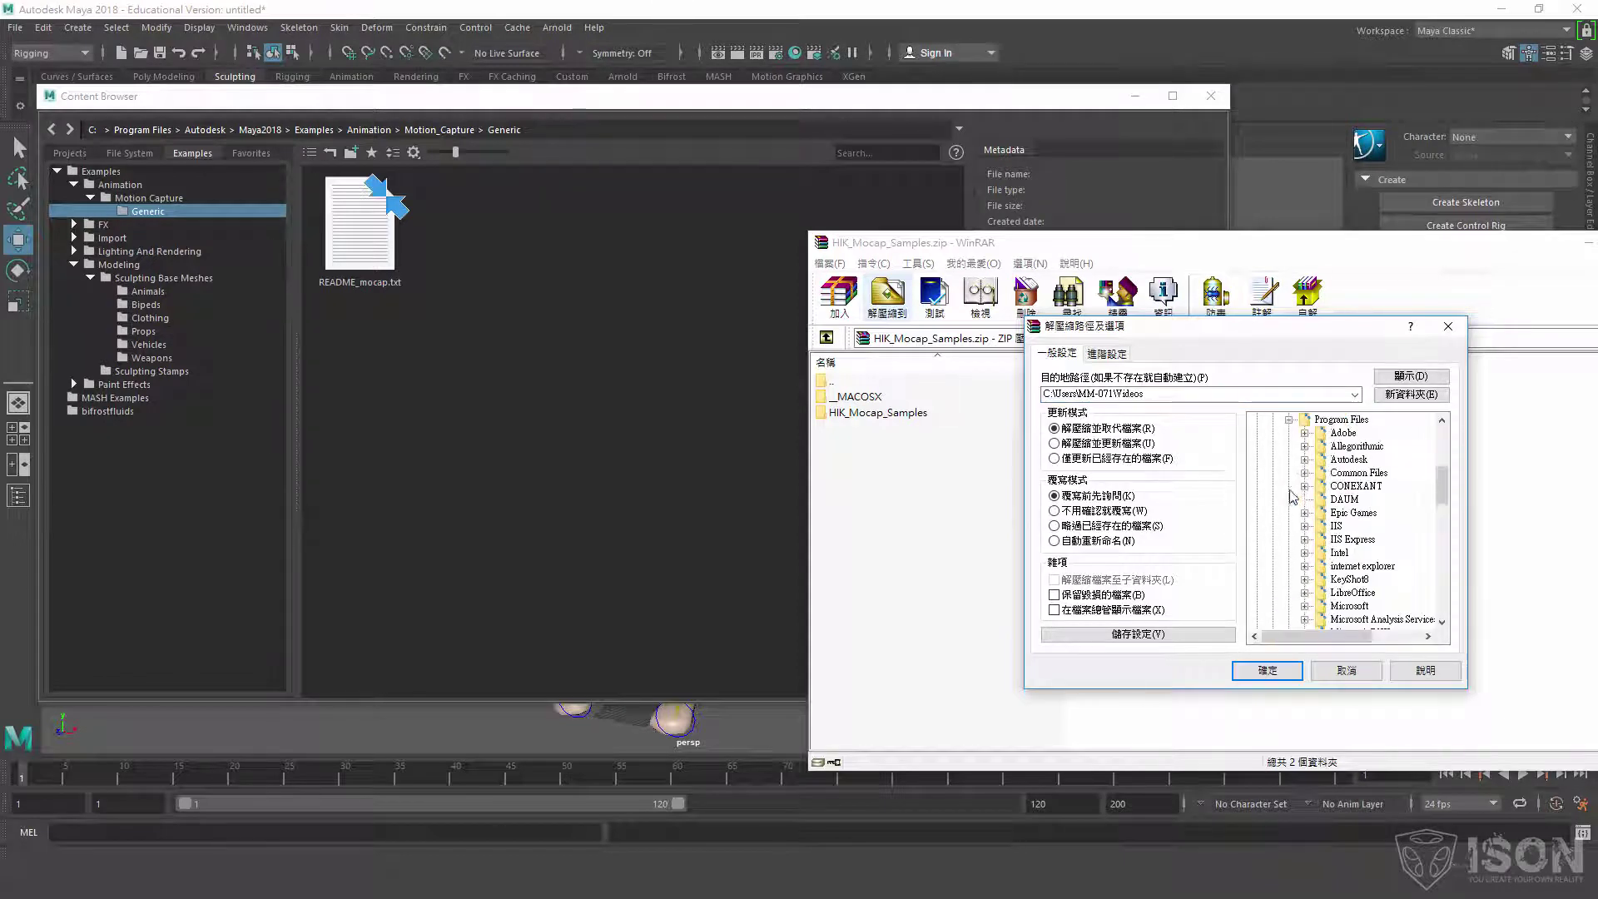
click(1305, 460)
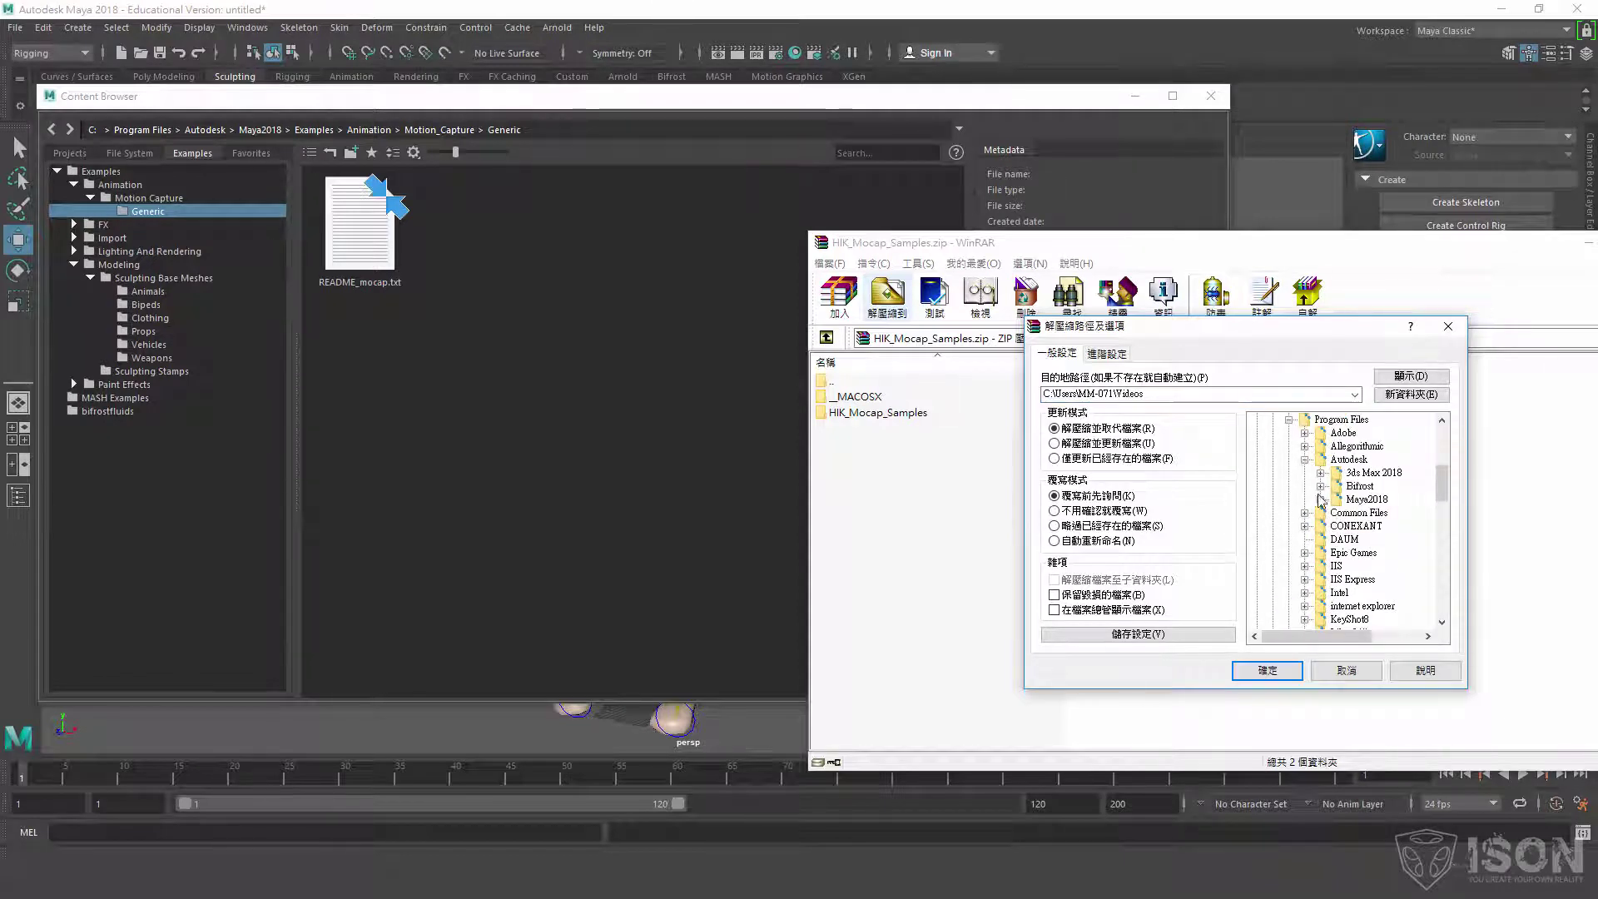
click(1320, 499)
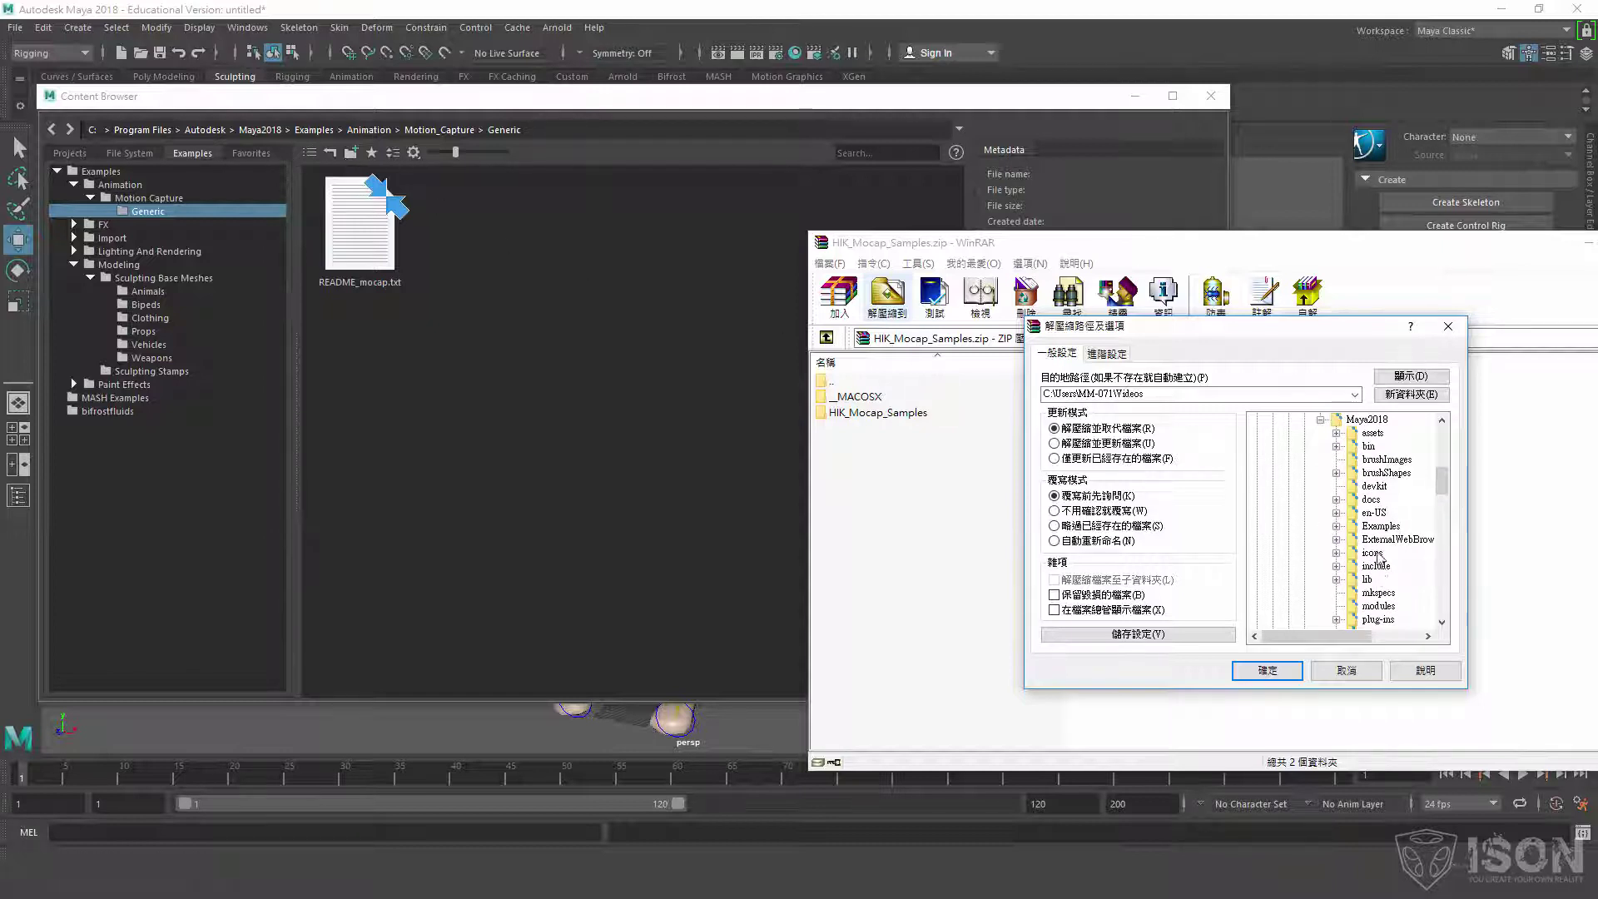
click(1336, 526)
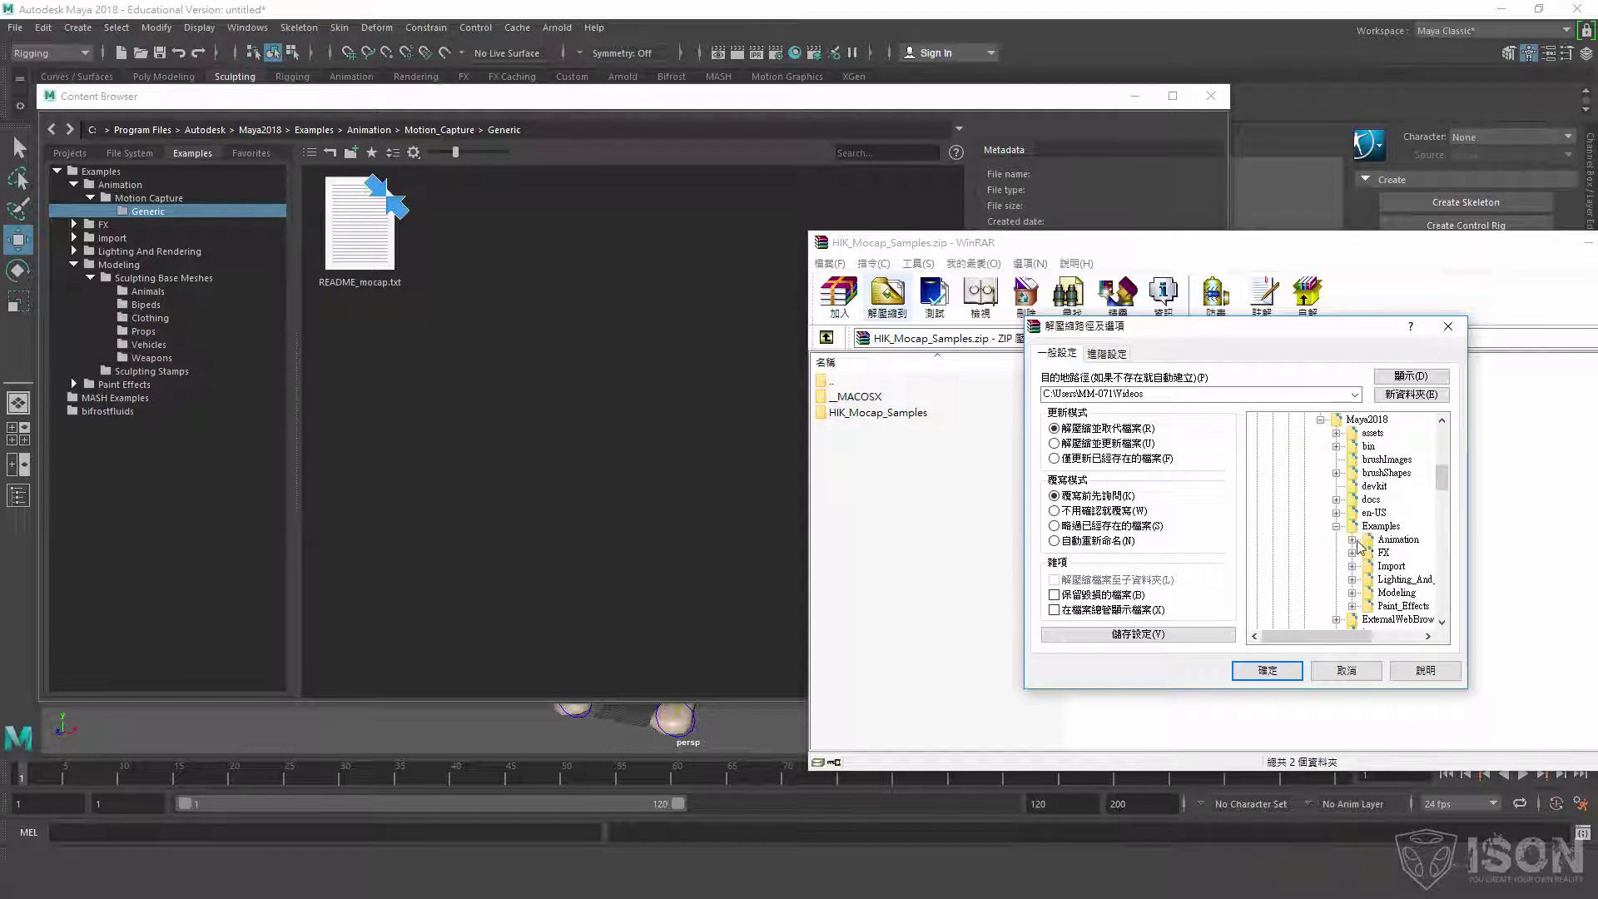
click(1353, 541)
click(1409, 553)
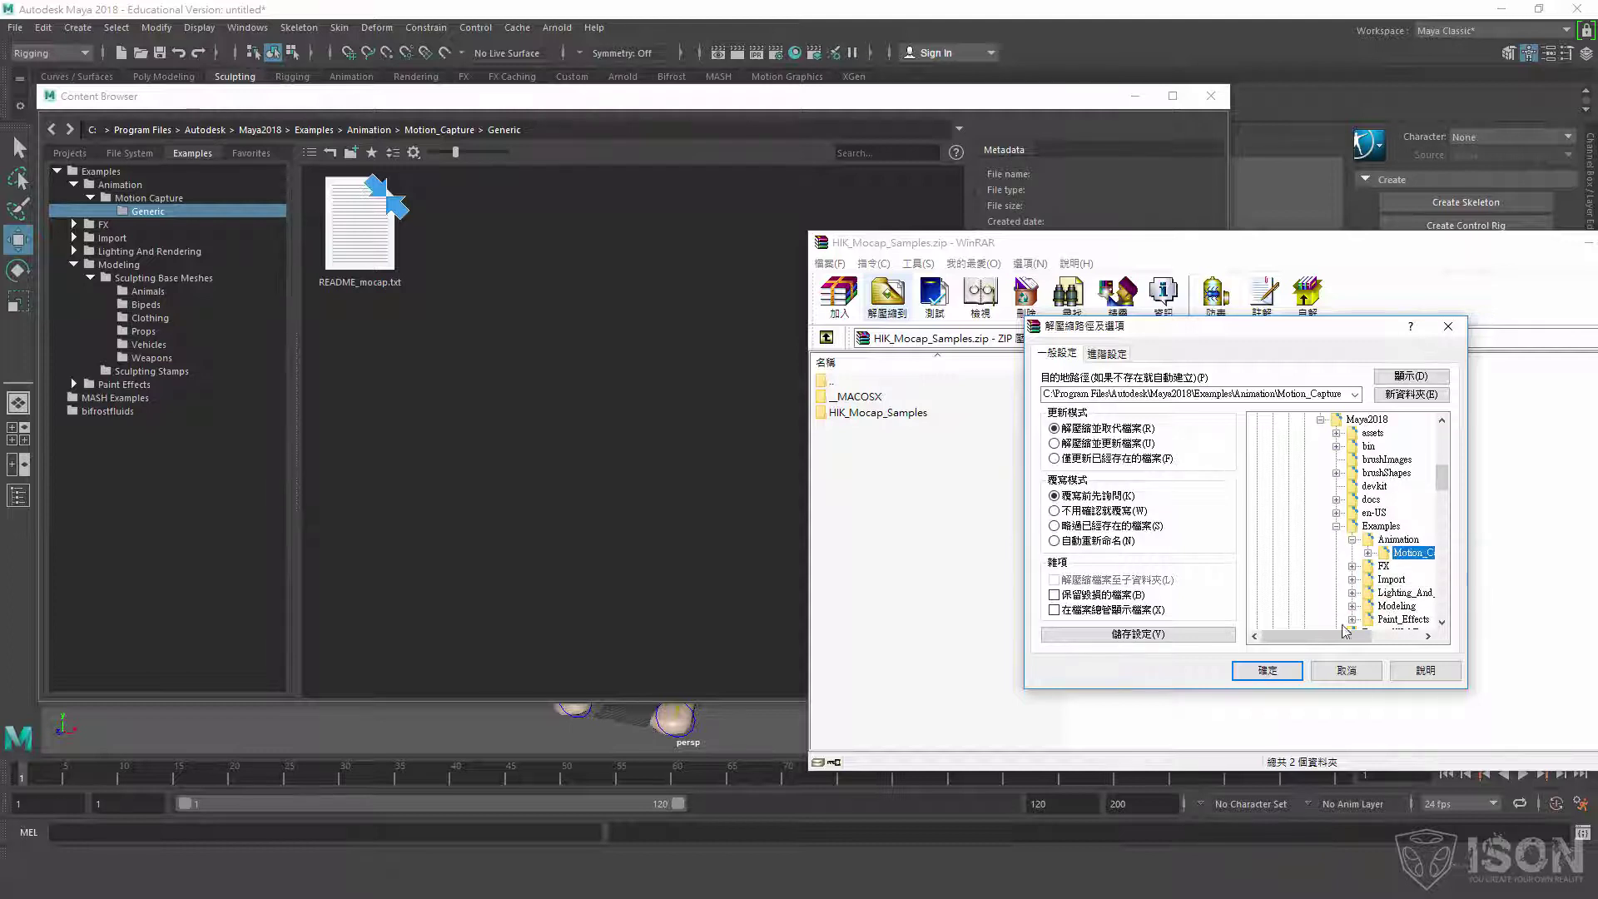
drag(1343, 630, 1380, 630)
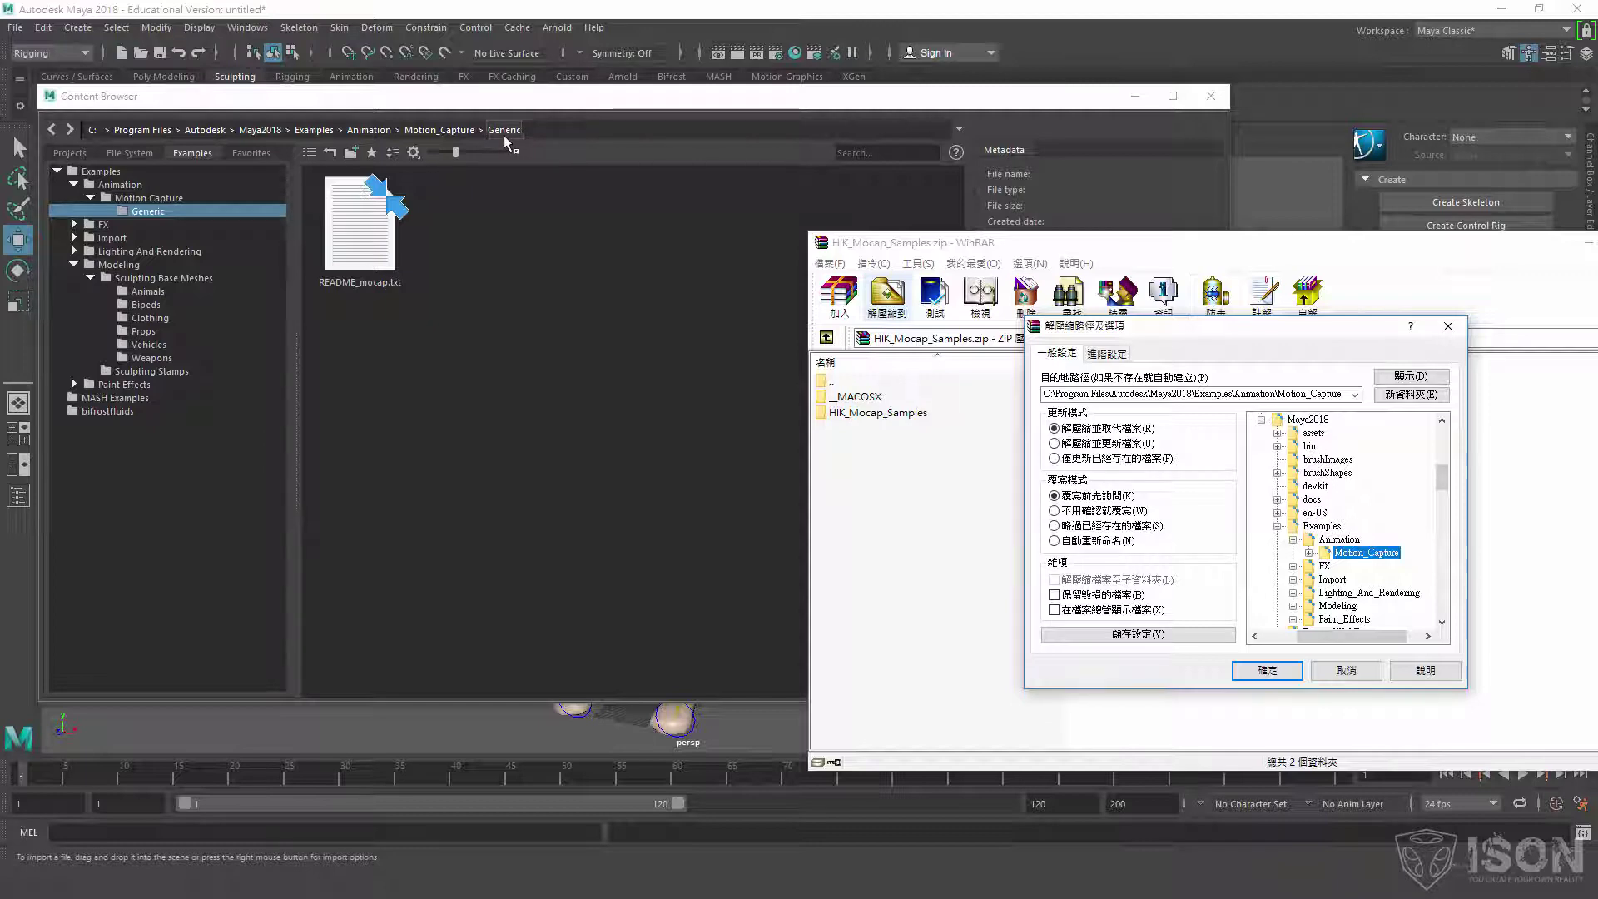
click(1285, 673)
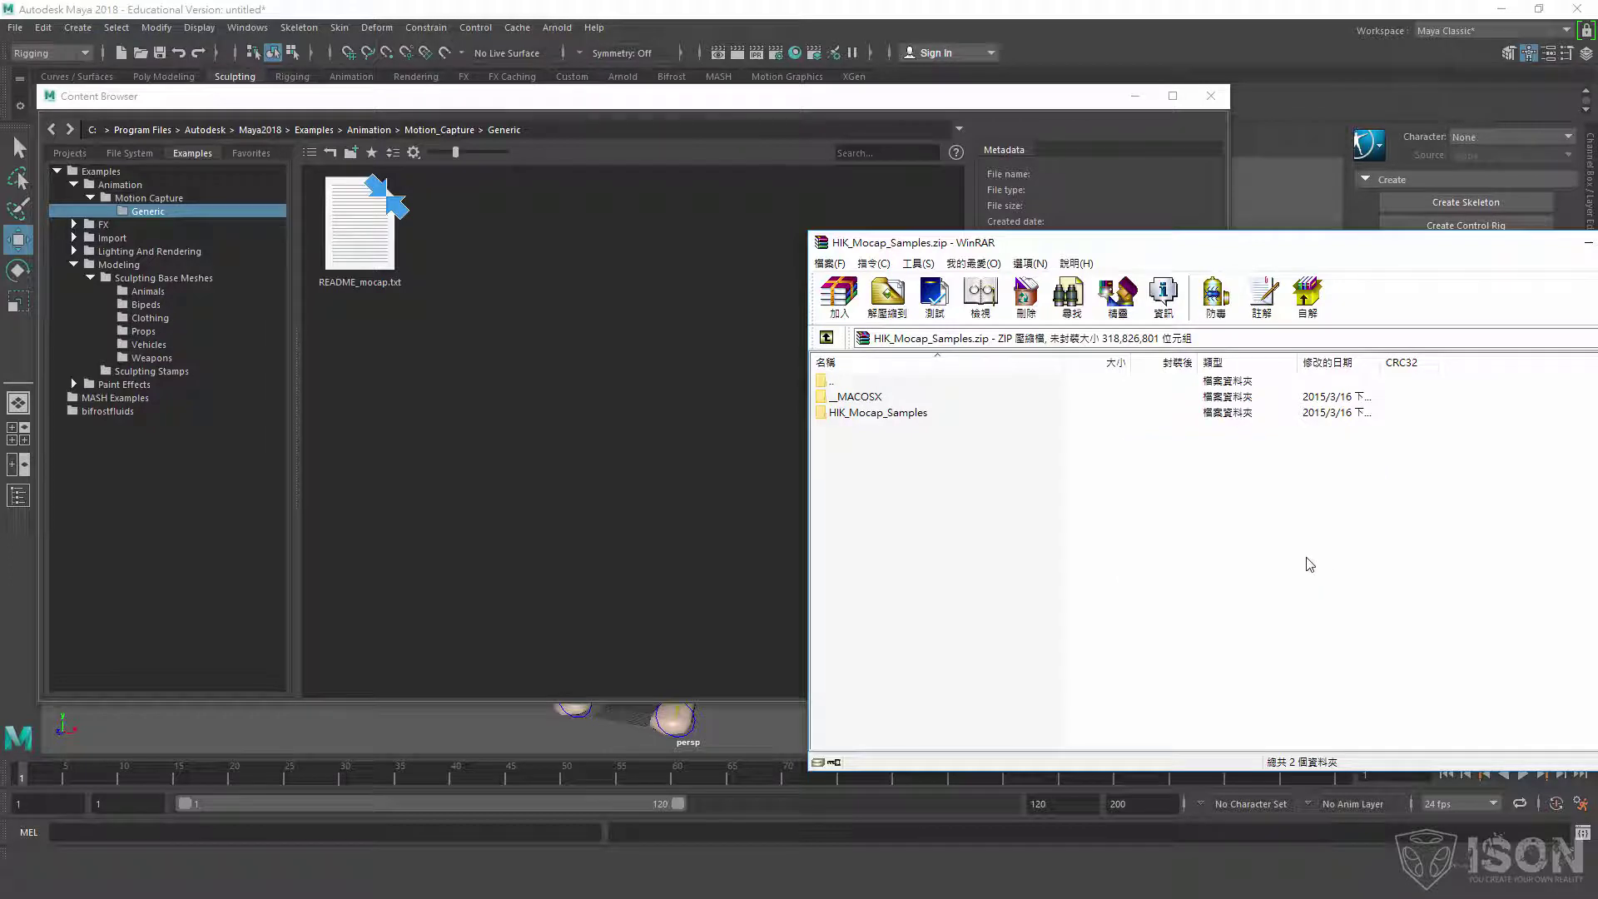
double_click(821, 244)
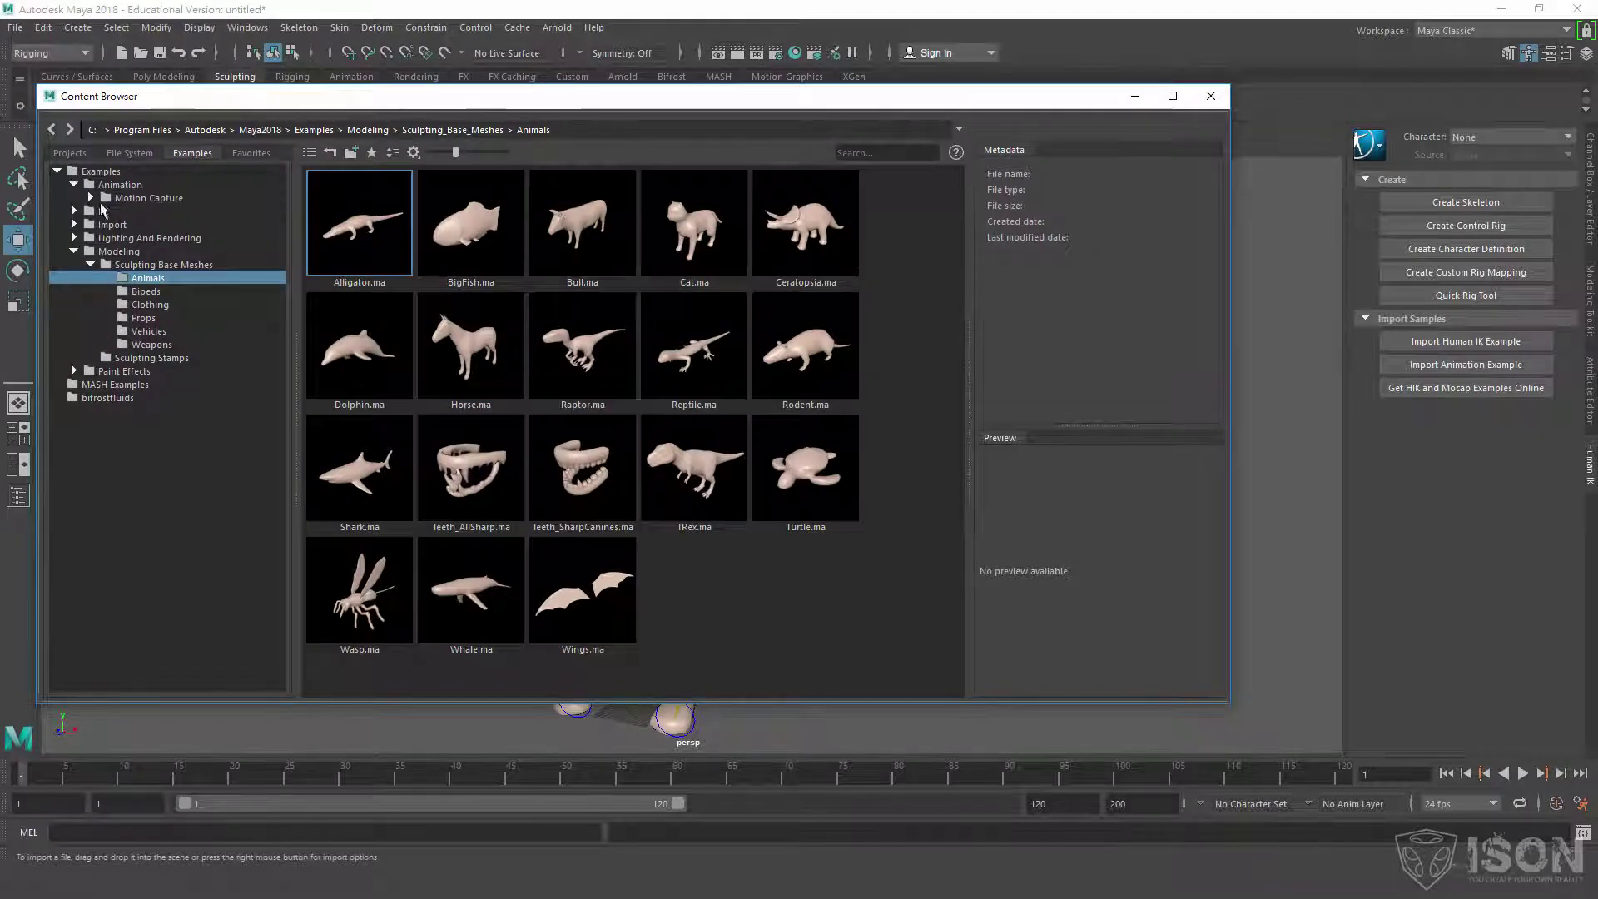
Open the hik examples folder of HIK Mocap Samples under the Motion Capture examples in Maya's Content Browser.
click(74, 185)
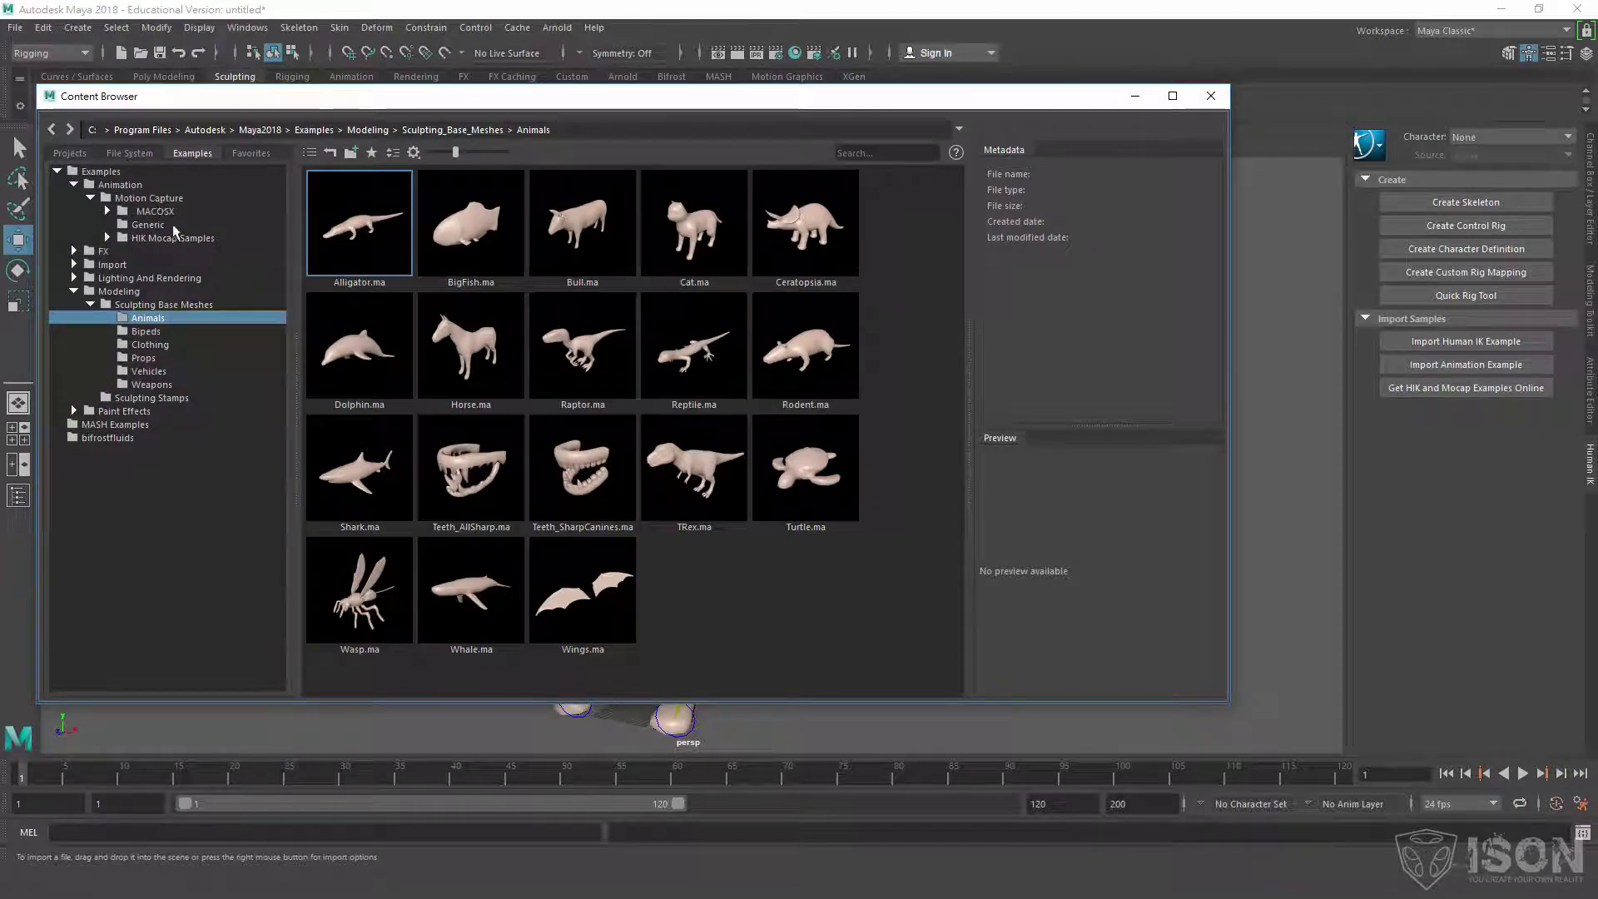
double_click(172, 239)
double_click(154, 252)
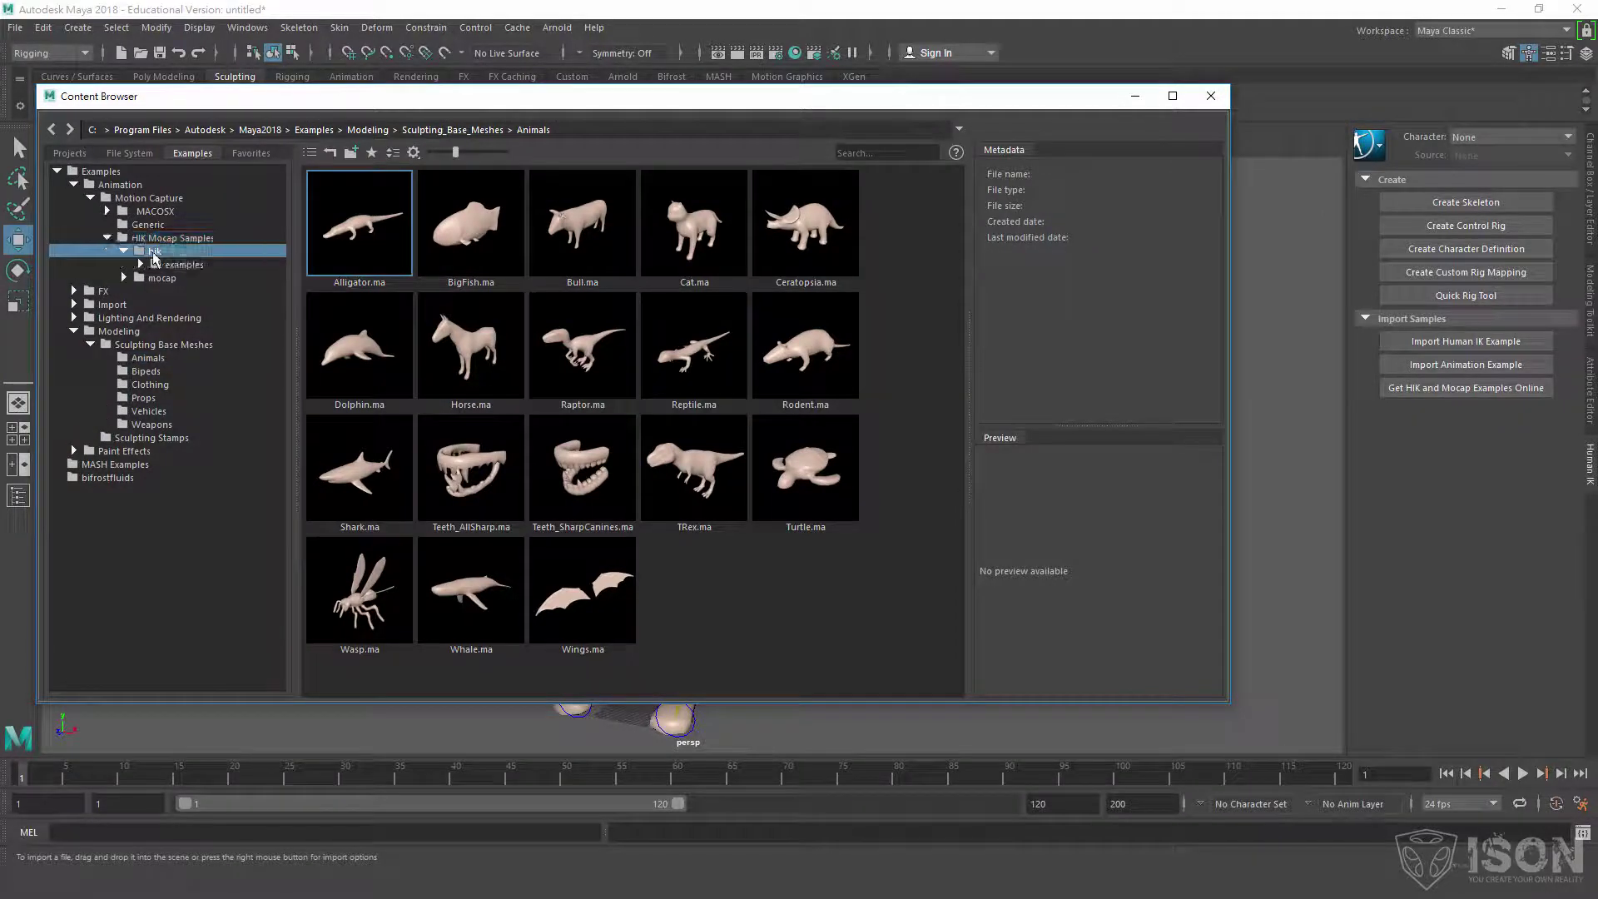
double_click(183, 266)
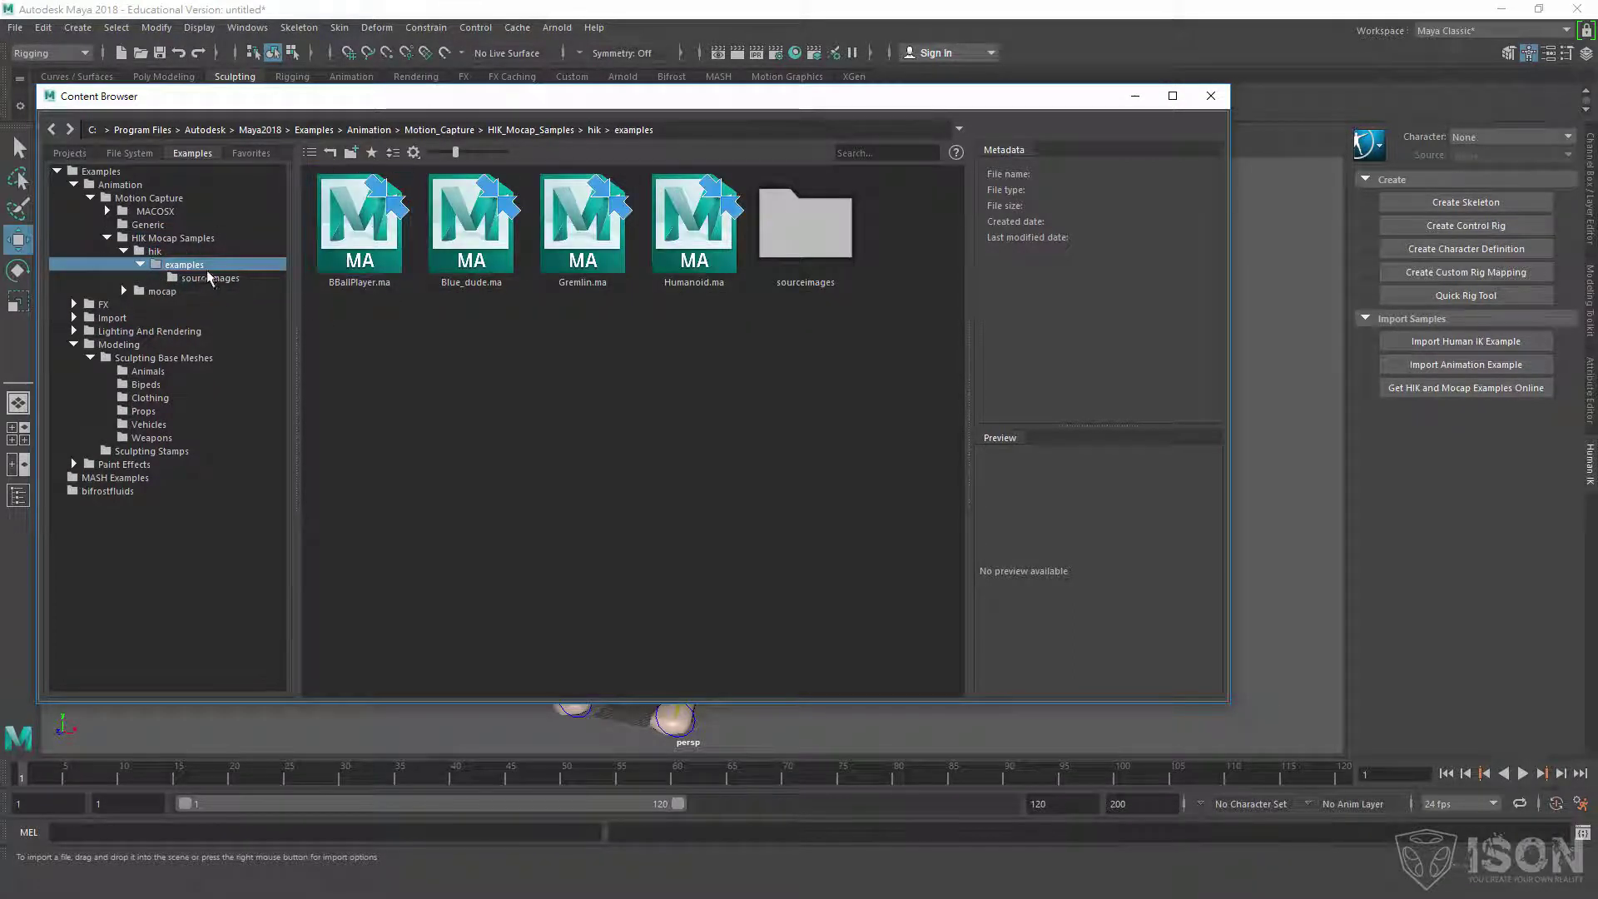
Collapse the hik folder and open the mocap examples folder of HIK Mocap Samples.
double_click(135, 239)
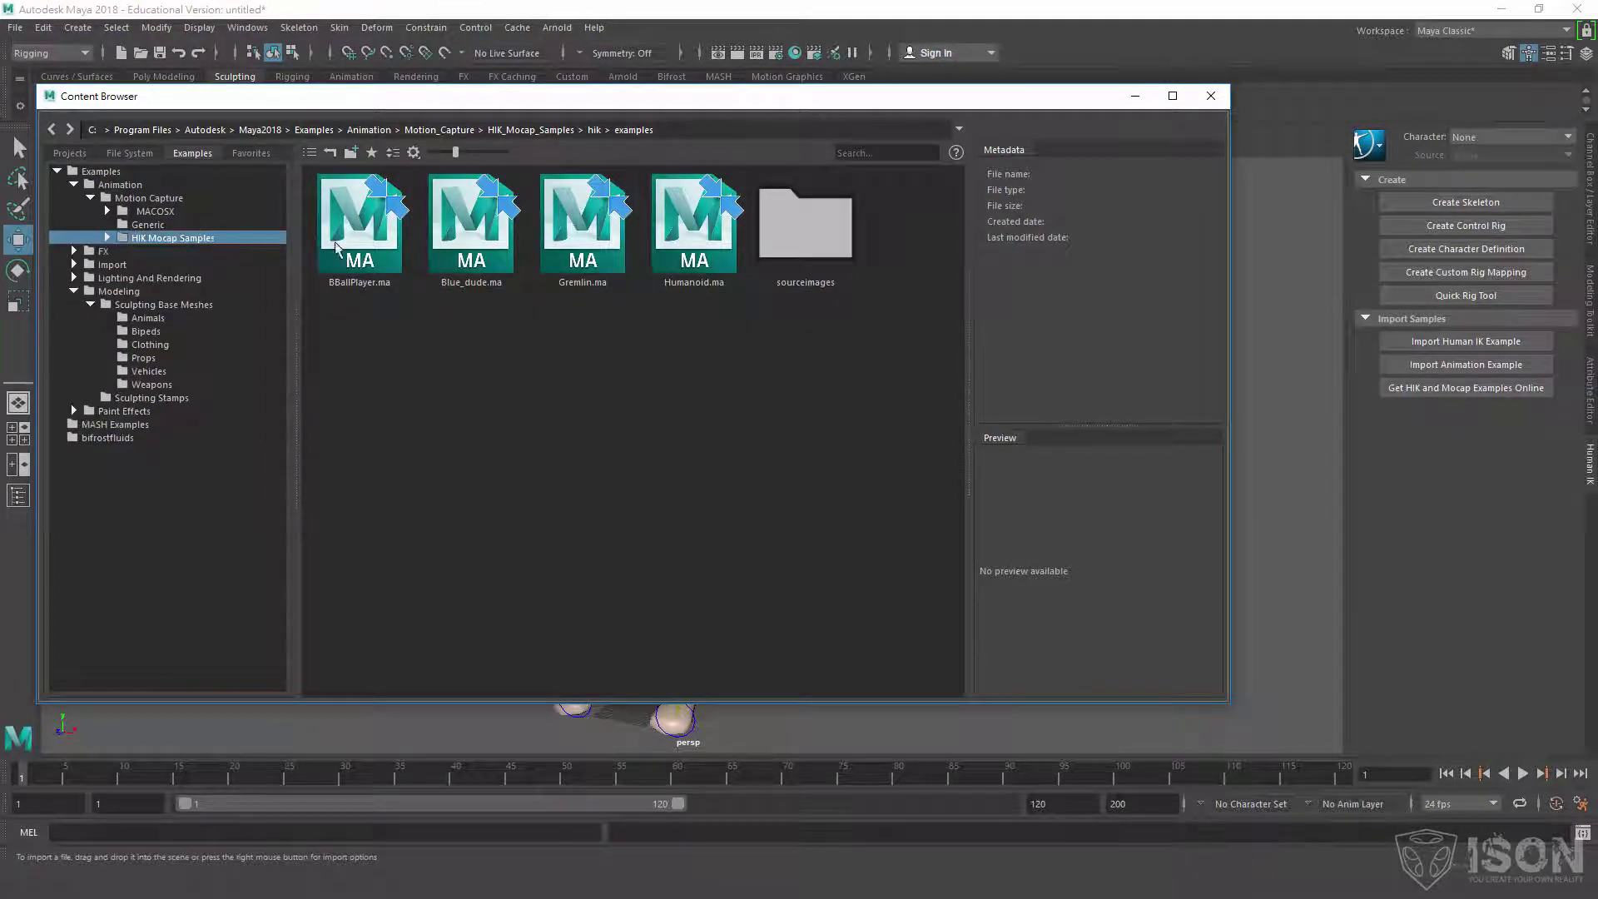
double_click(122, 240)
double_click(155, 252)
double_click(162, 265)
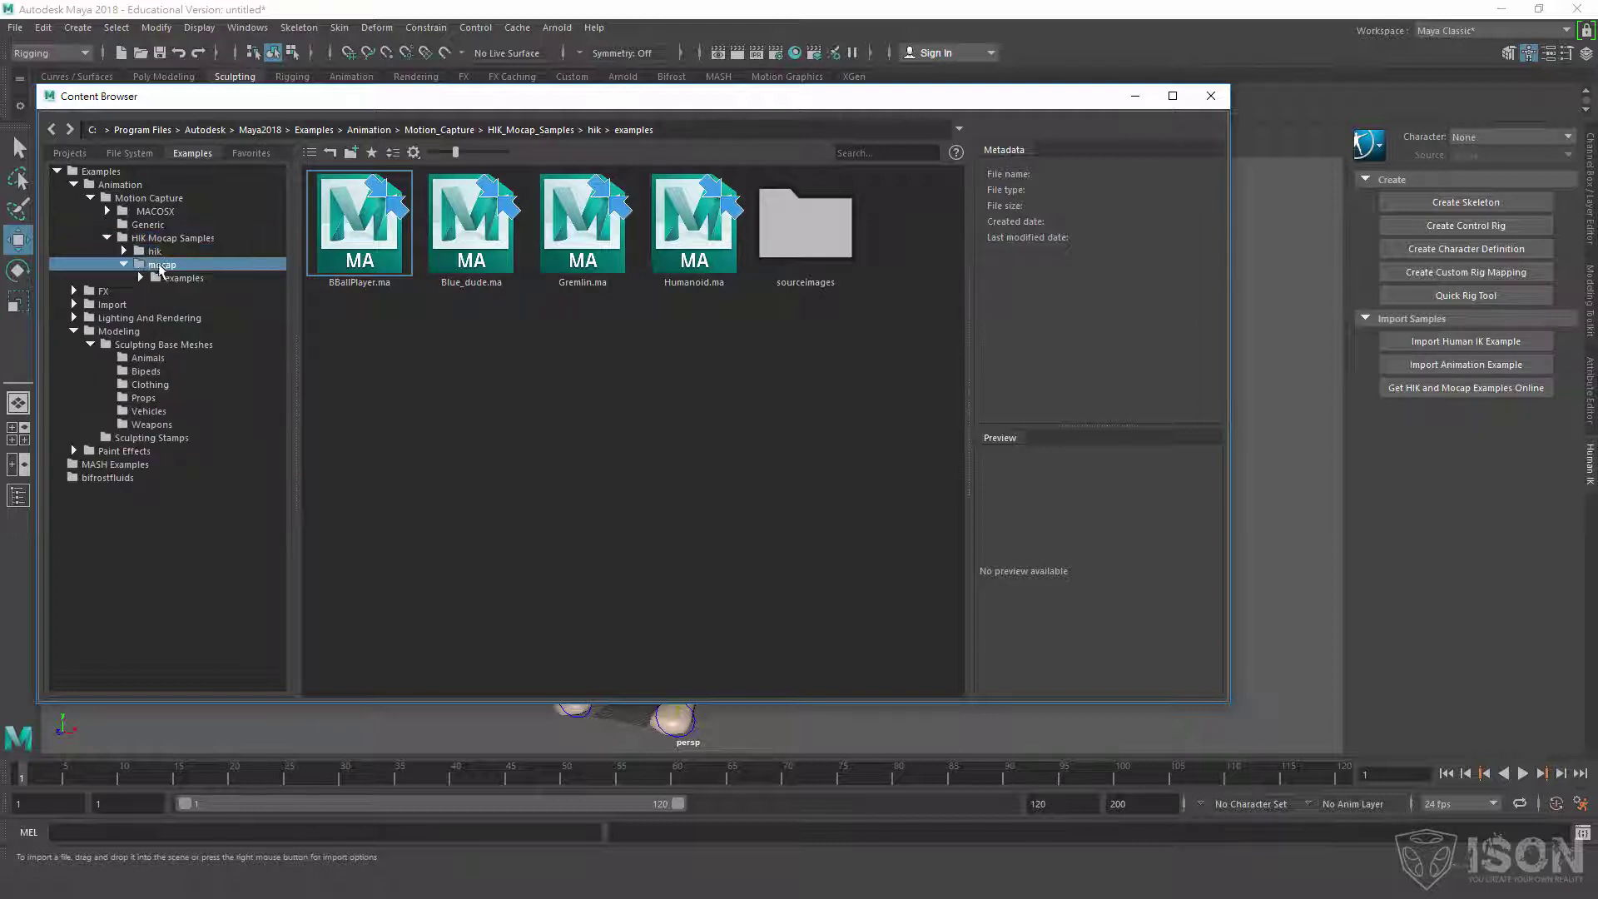
click(185, 279)
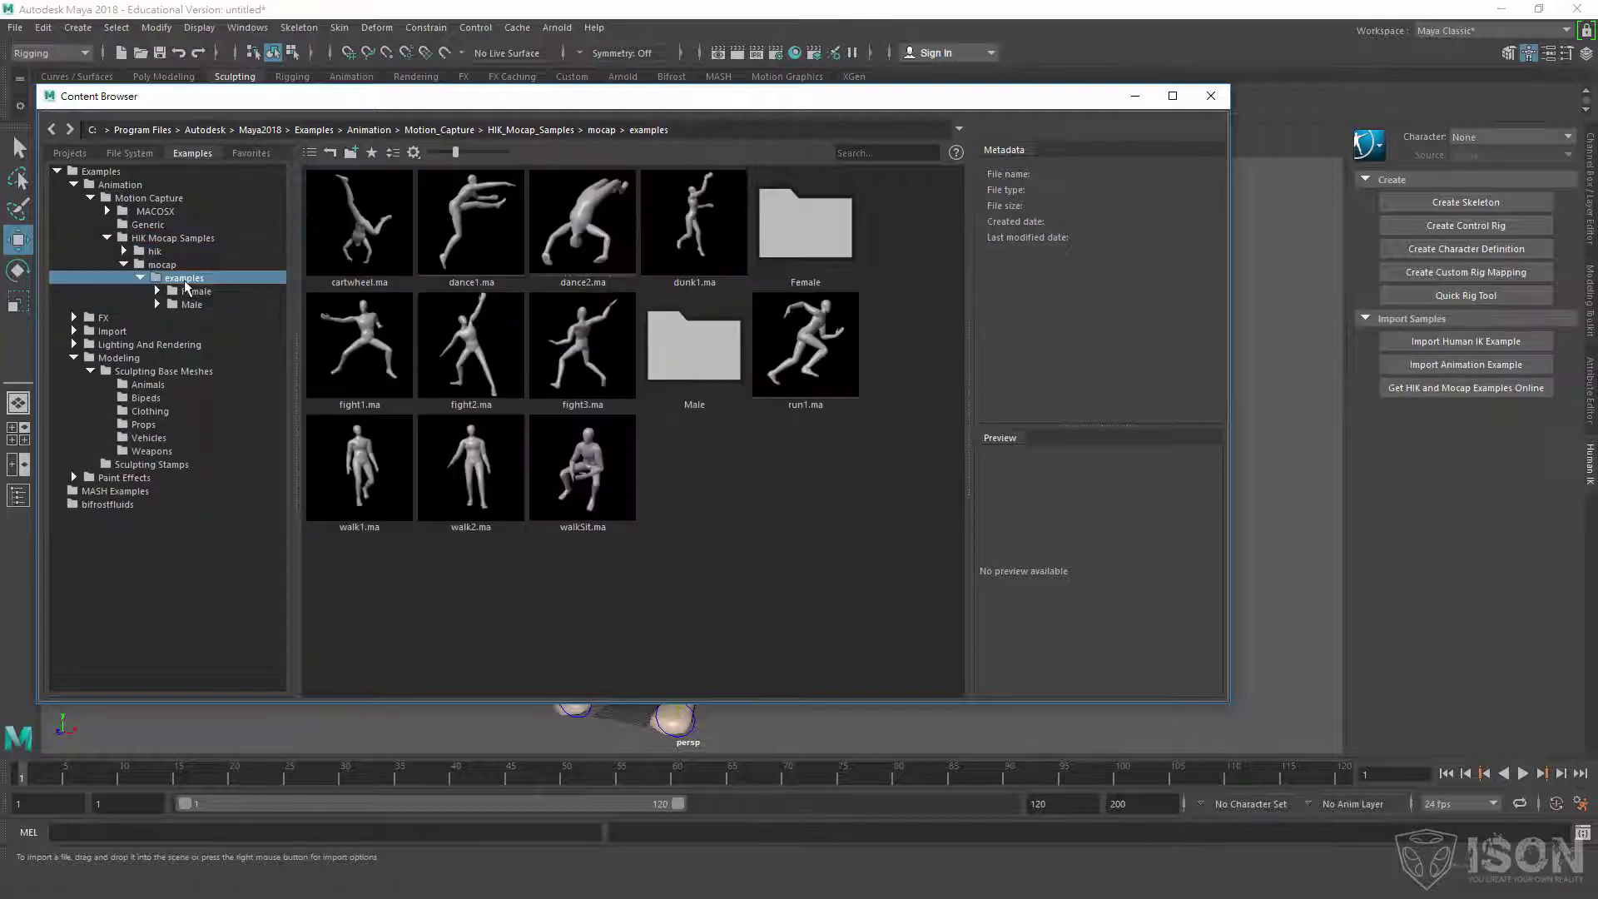
Look through the subfolders of the mocap examples, including Female, and return to the examples folder.
double_click(166, 266)
click(125, 265)
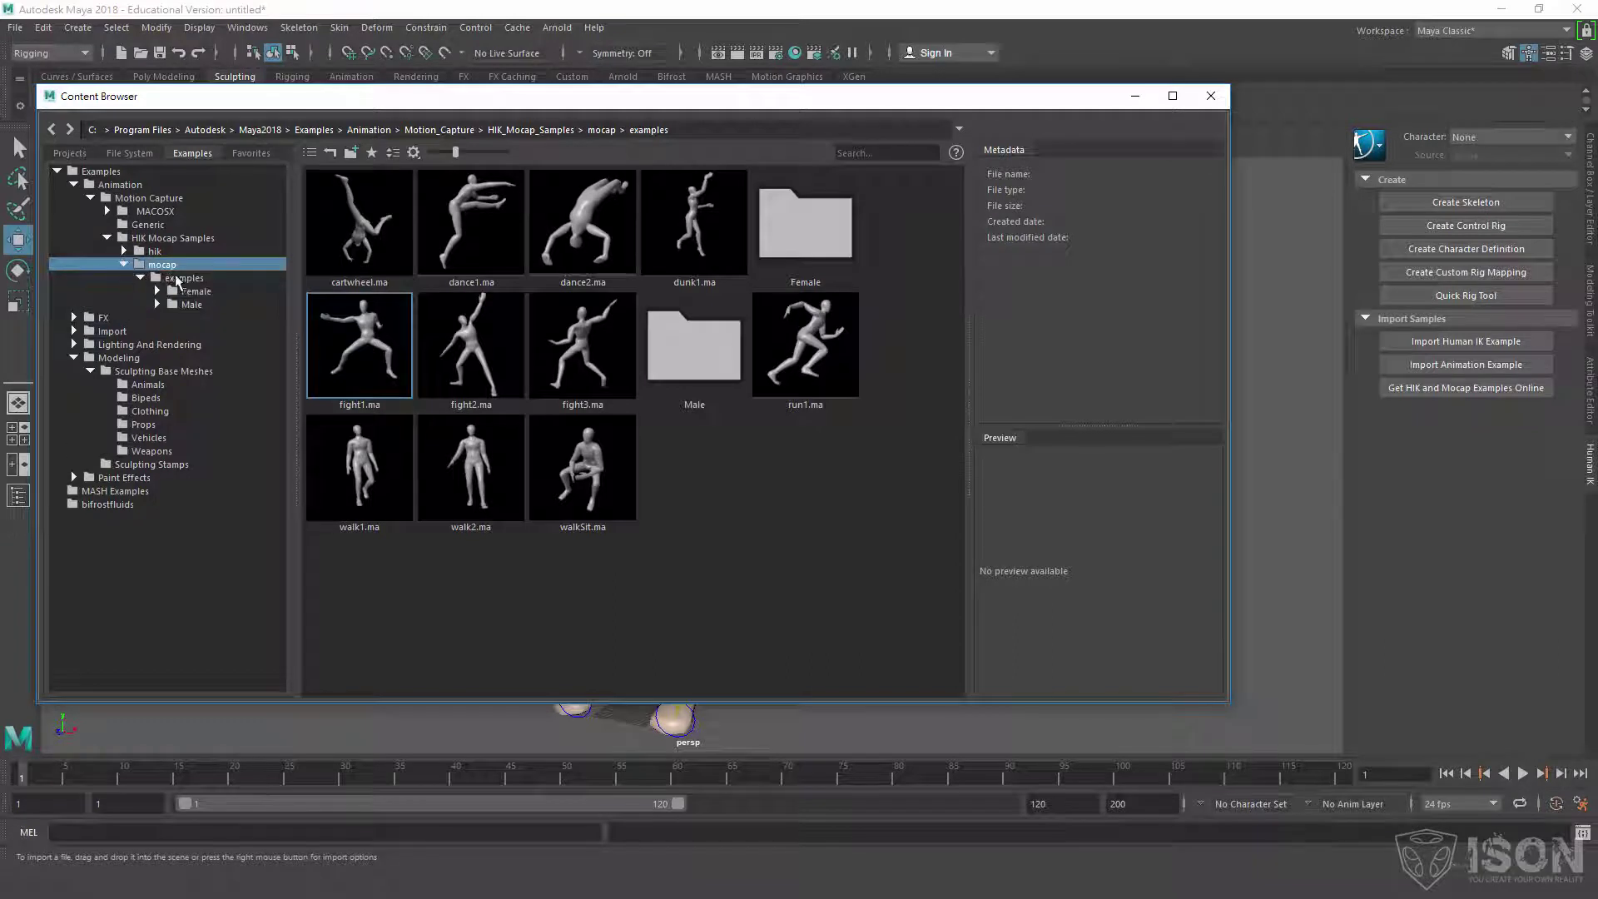
click(185, 279)
click(139, 278)
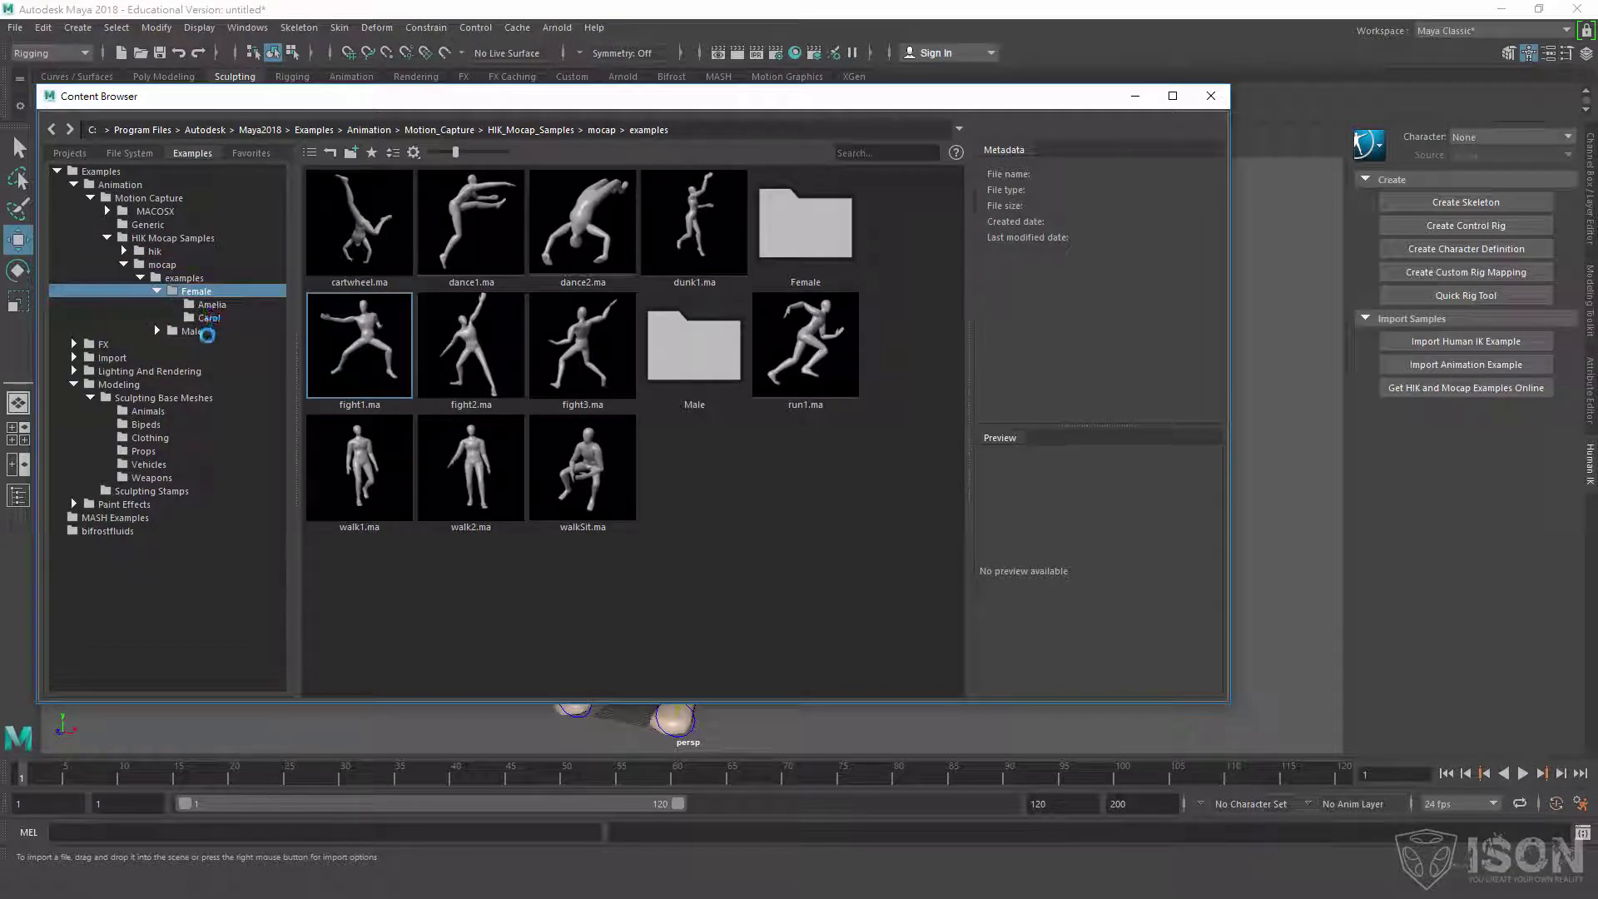
click(206, 306)
double_click(189, 282)
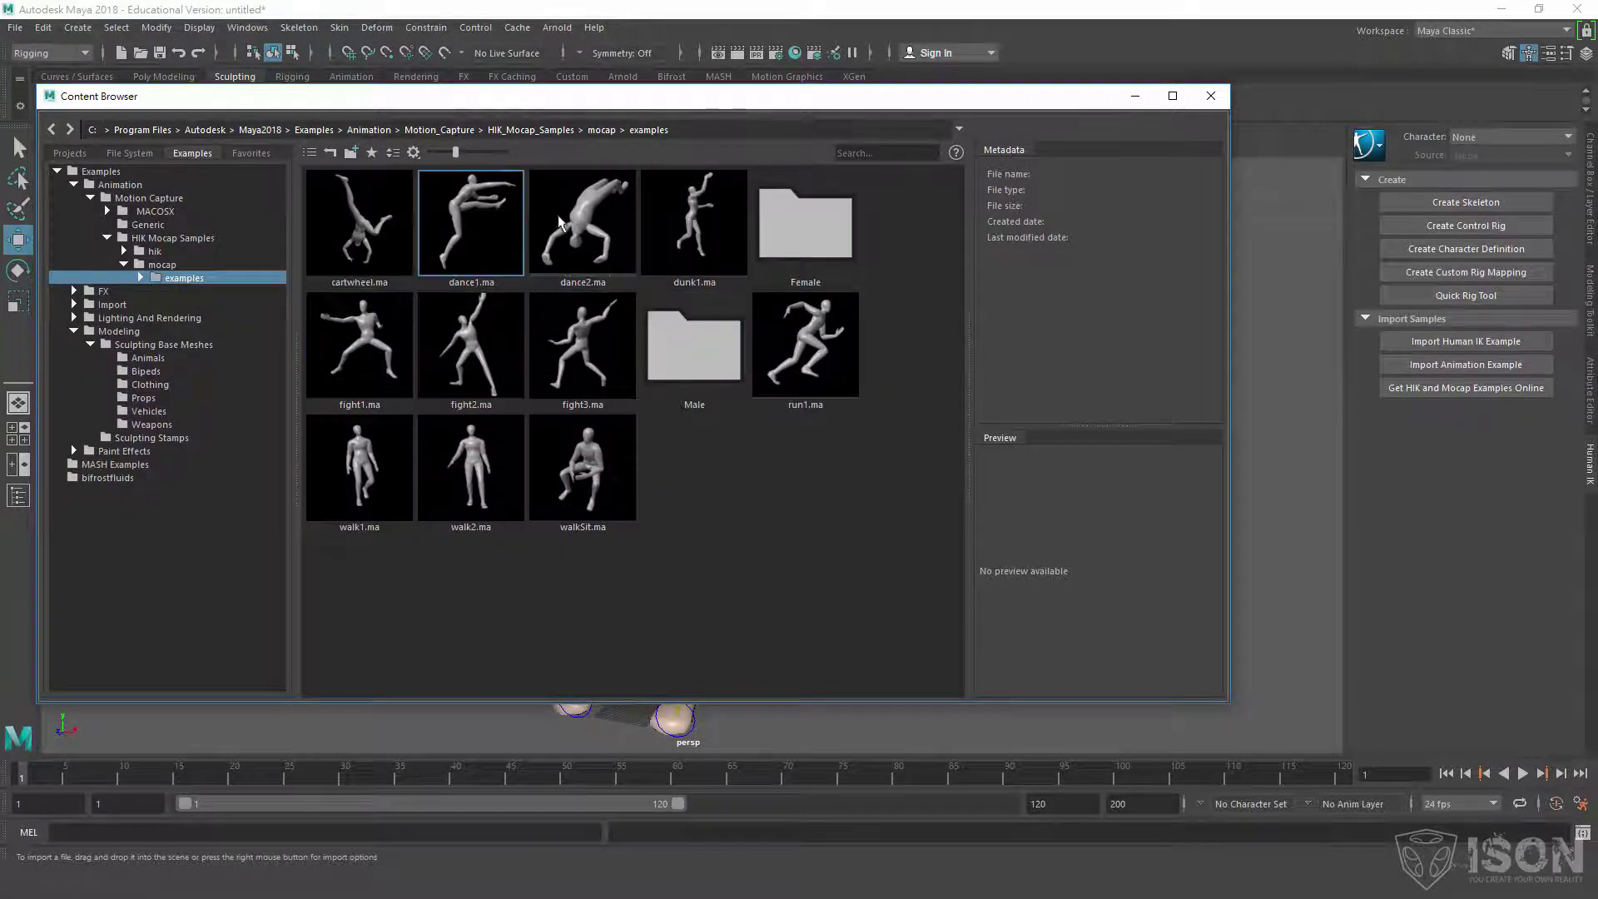
Import the cartwheel.ma motion capture example into the scene and close the Content Browser.
double_click(376, 242)
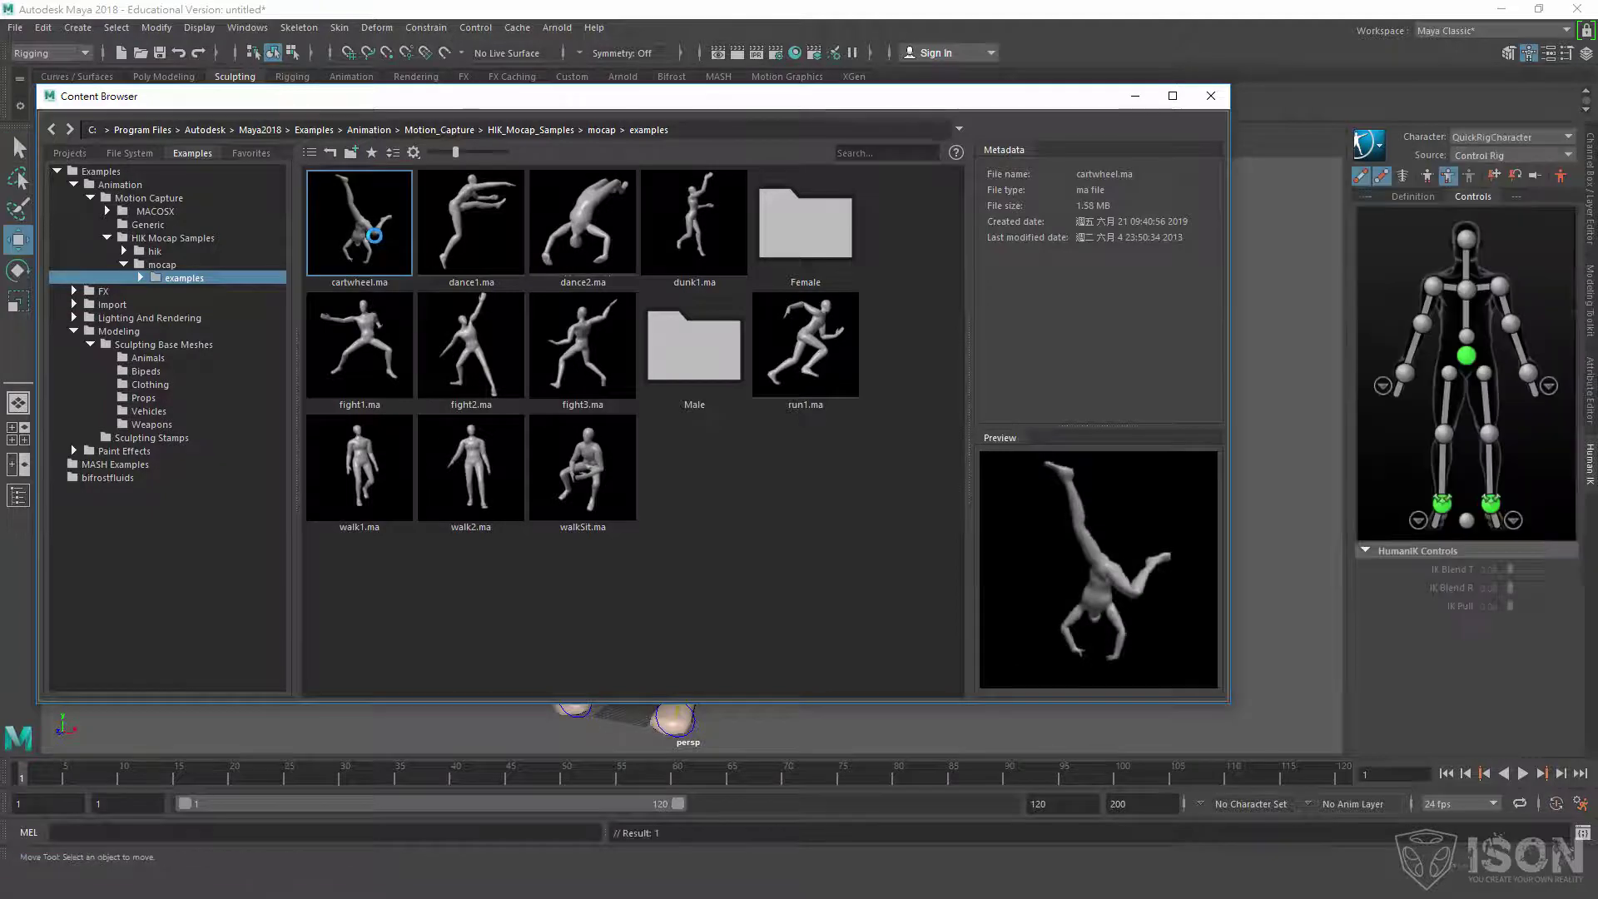
click(1209, 97)
scroll(727, 396, down, 5)
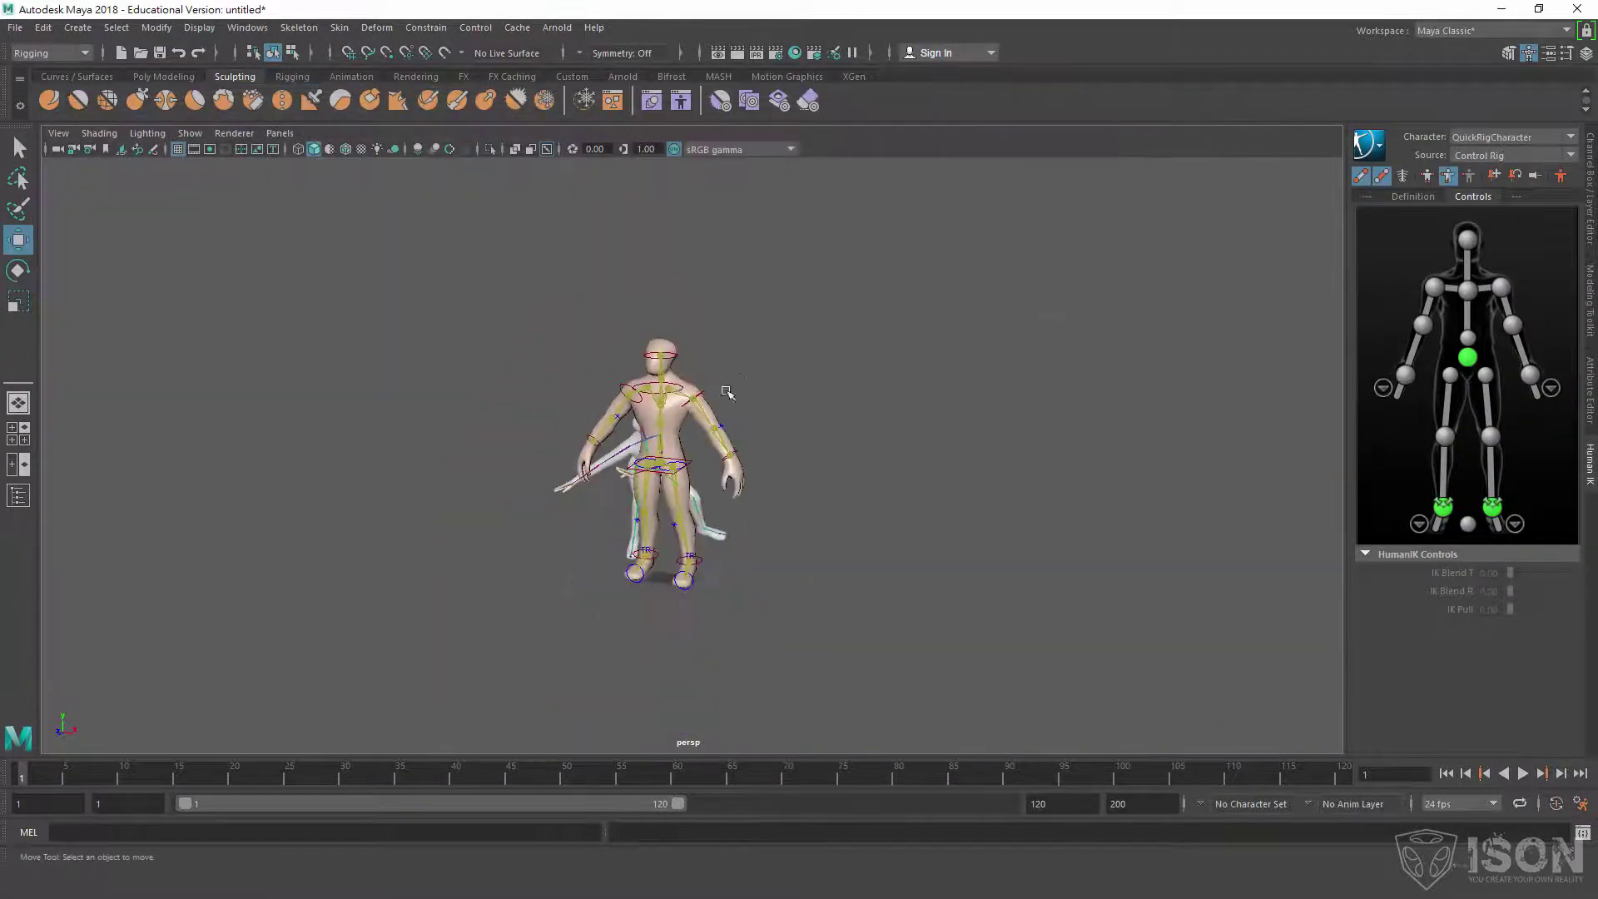
alt+drag(727, 397, 838, 375)
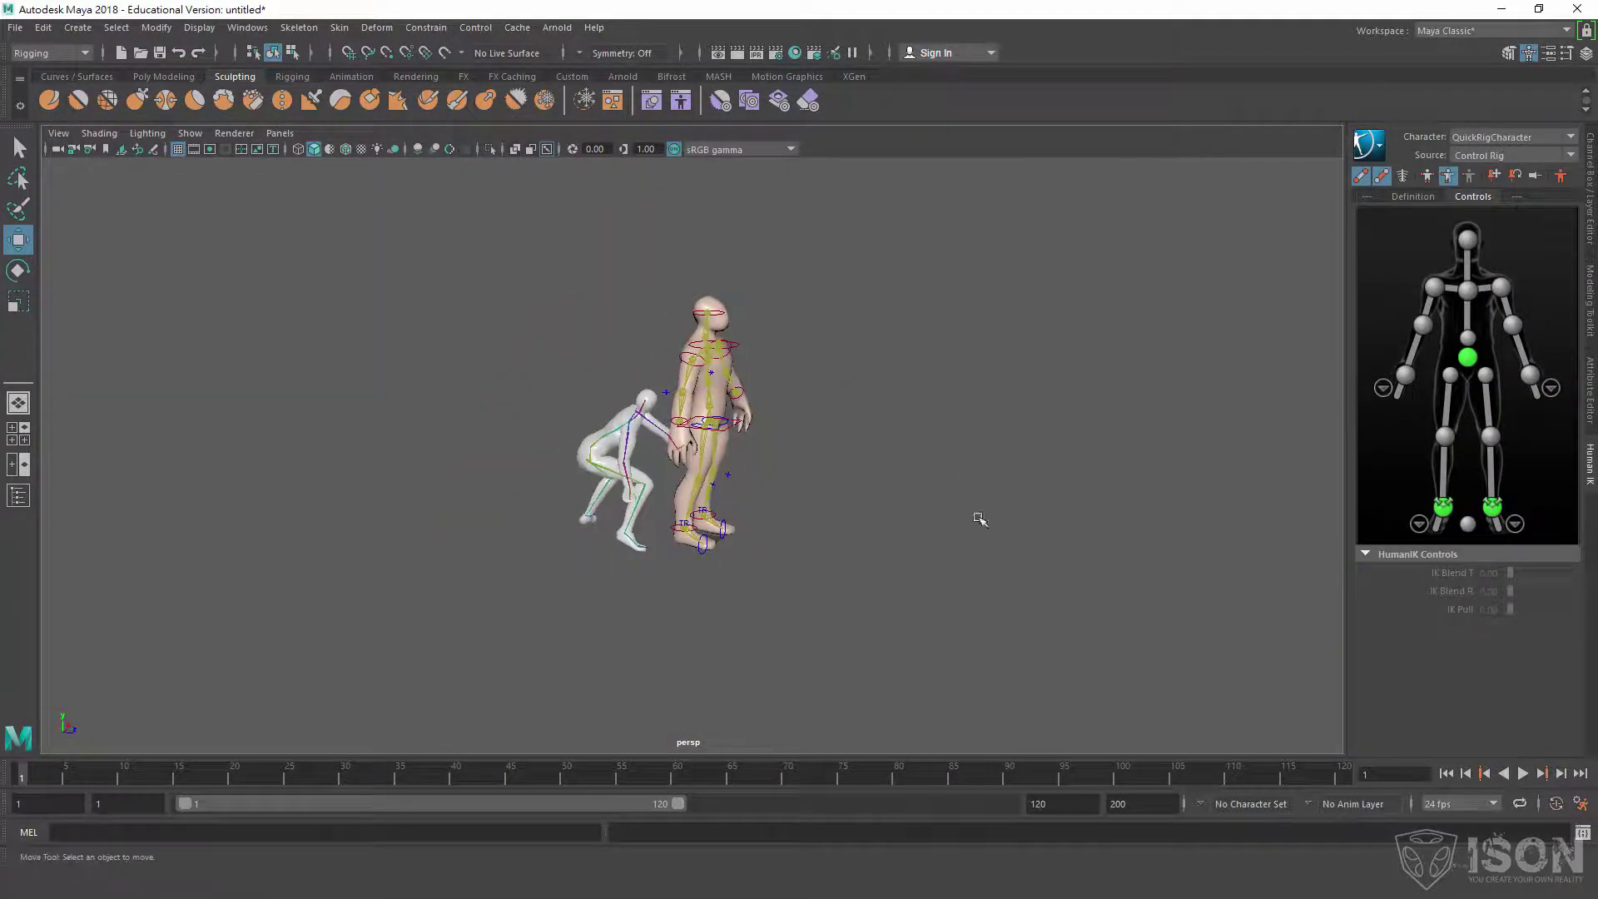
scroll(737, 375, up, 5)
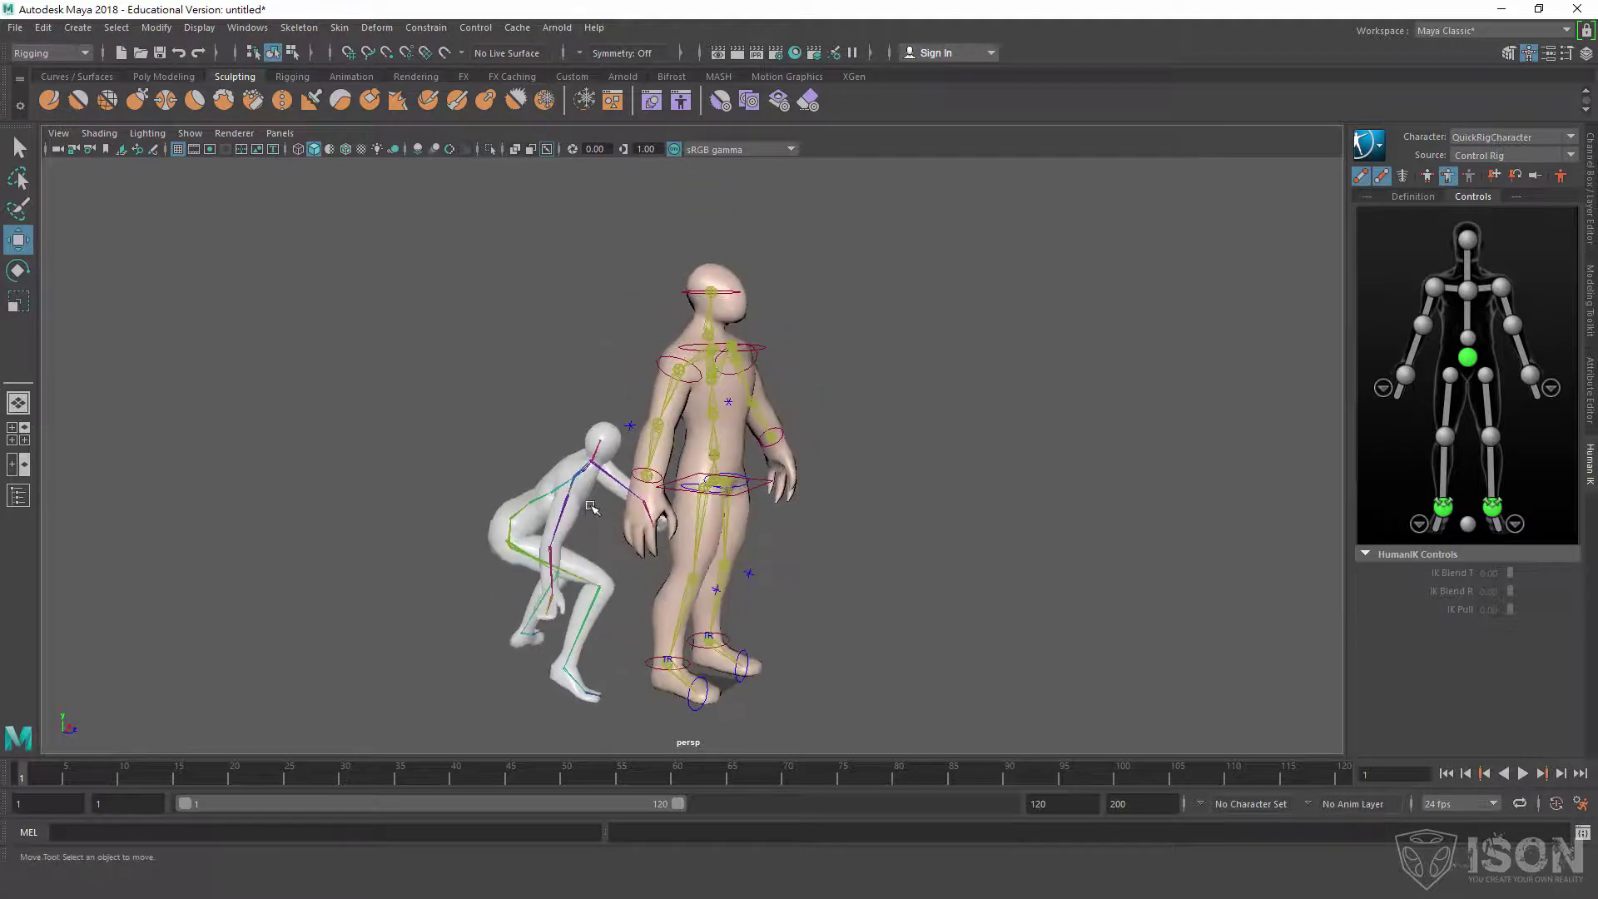
Play the imported cartwheel animation briefly, stop it and set the playback speed to Real-time.
click(1522, 773)
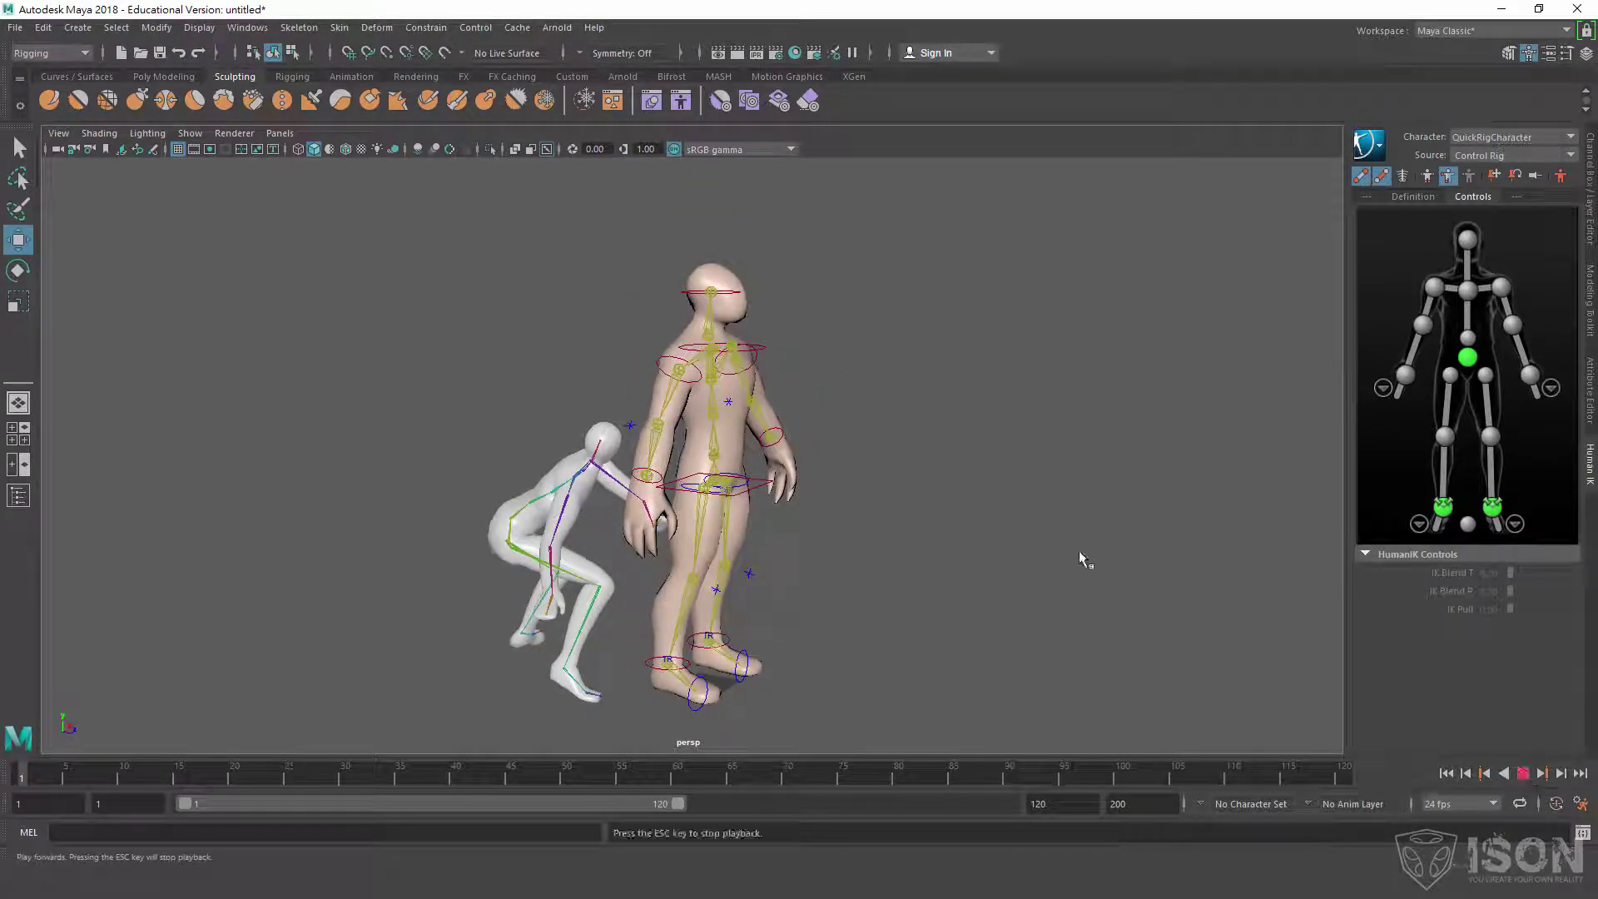
click(1523, 774)
right_click(1075, 771)
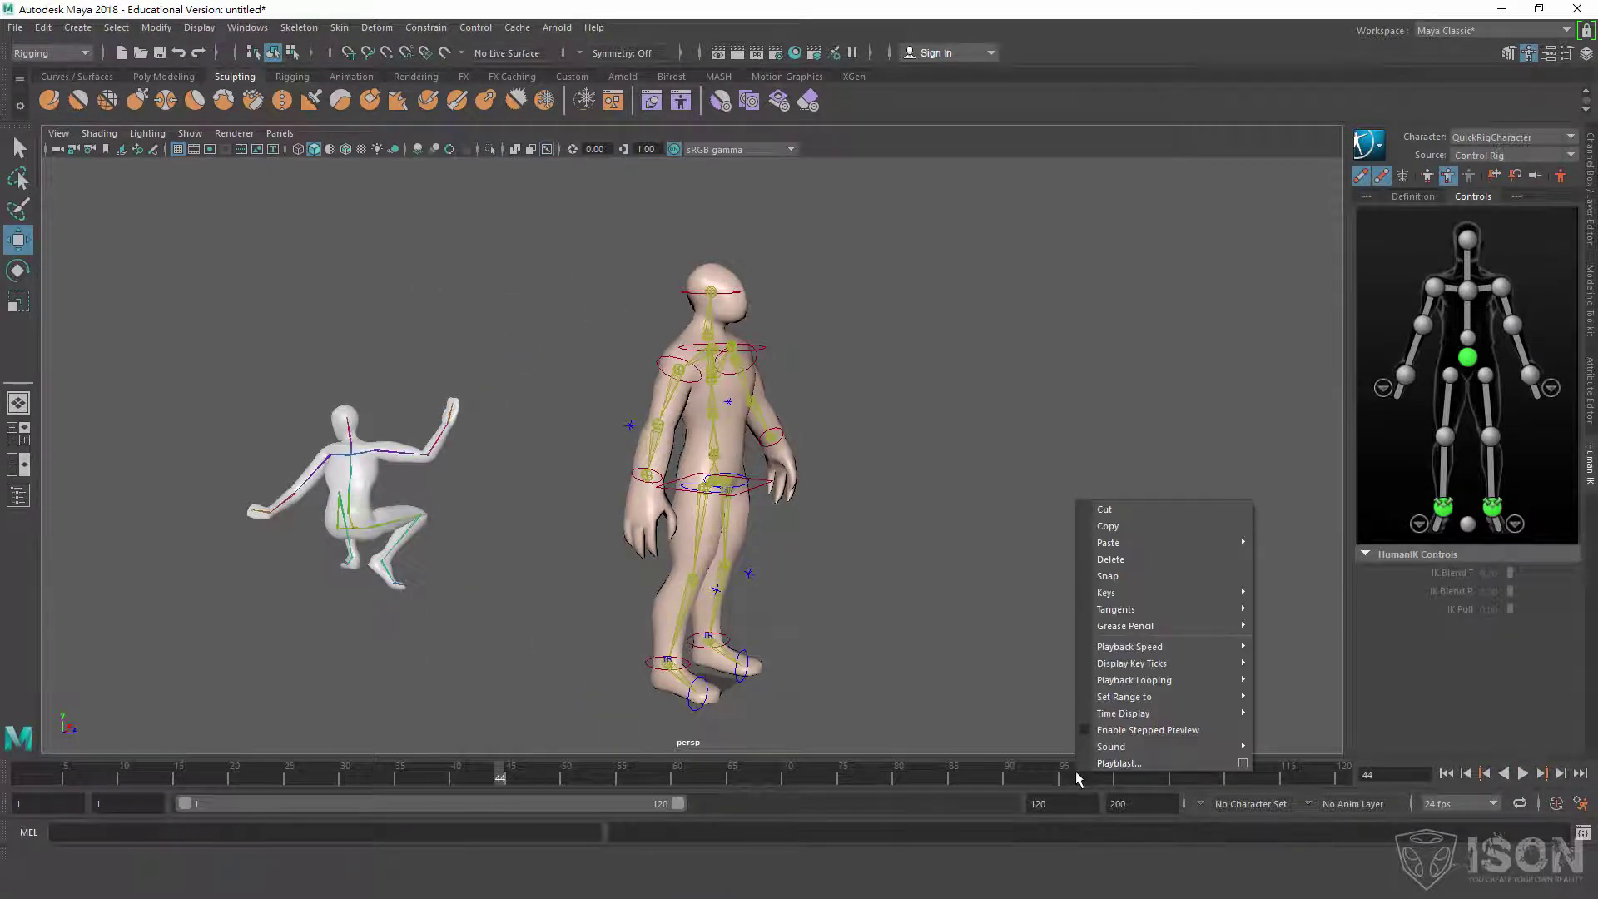
right_click(1017, 771)
mouse_move(1143, 646)
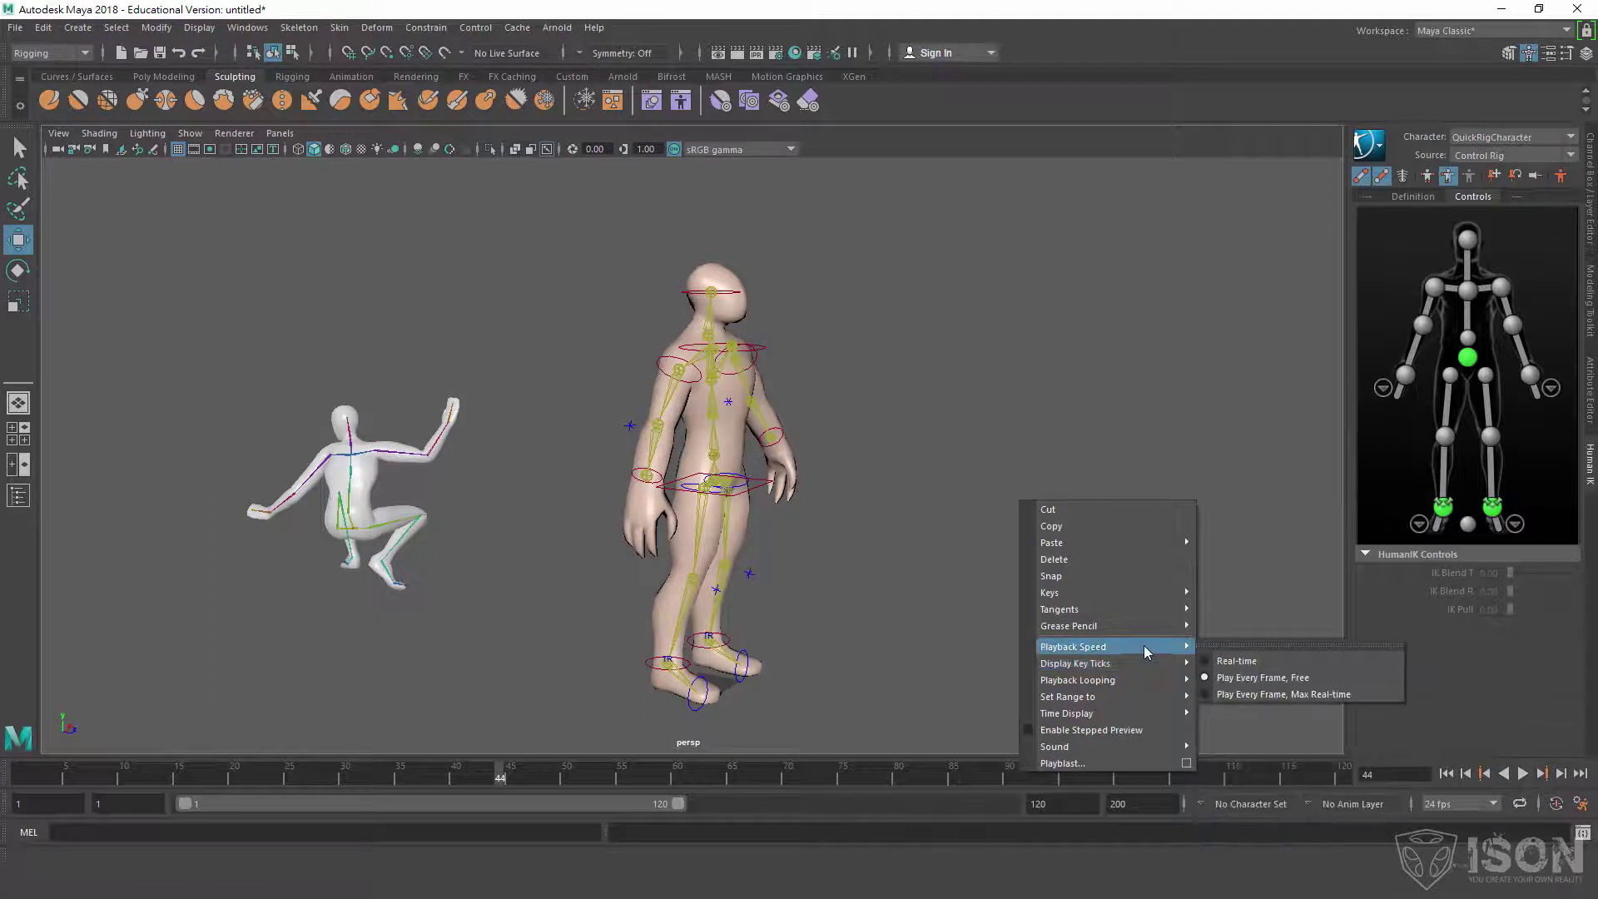
click(1266, 662)
Rewind to the first frame, replay the cartwheel animation and stop playback.
click(1447, 773)
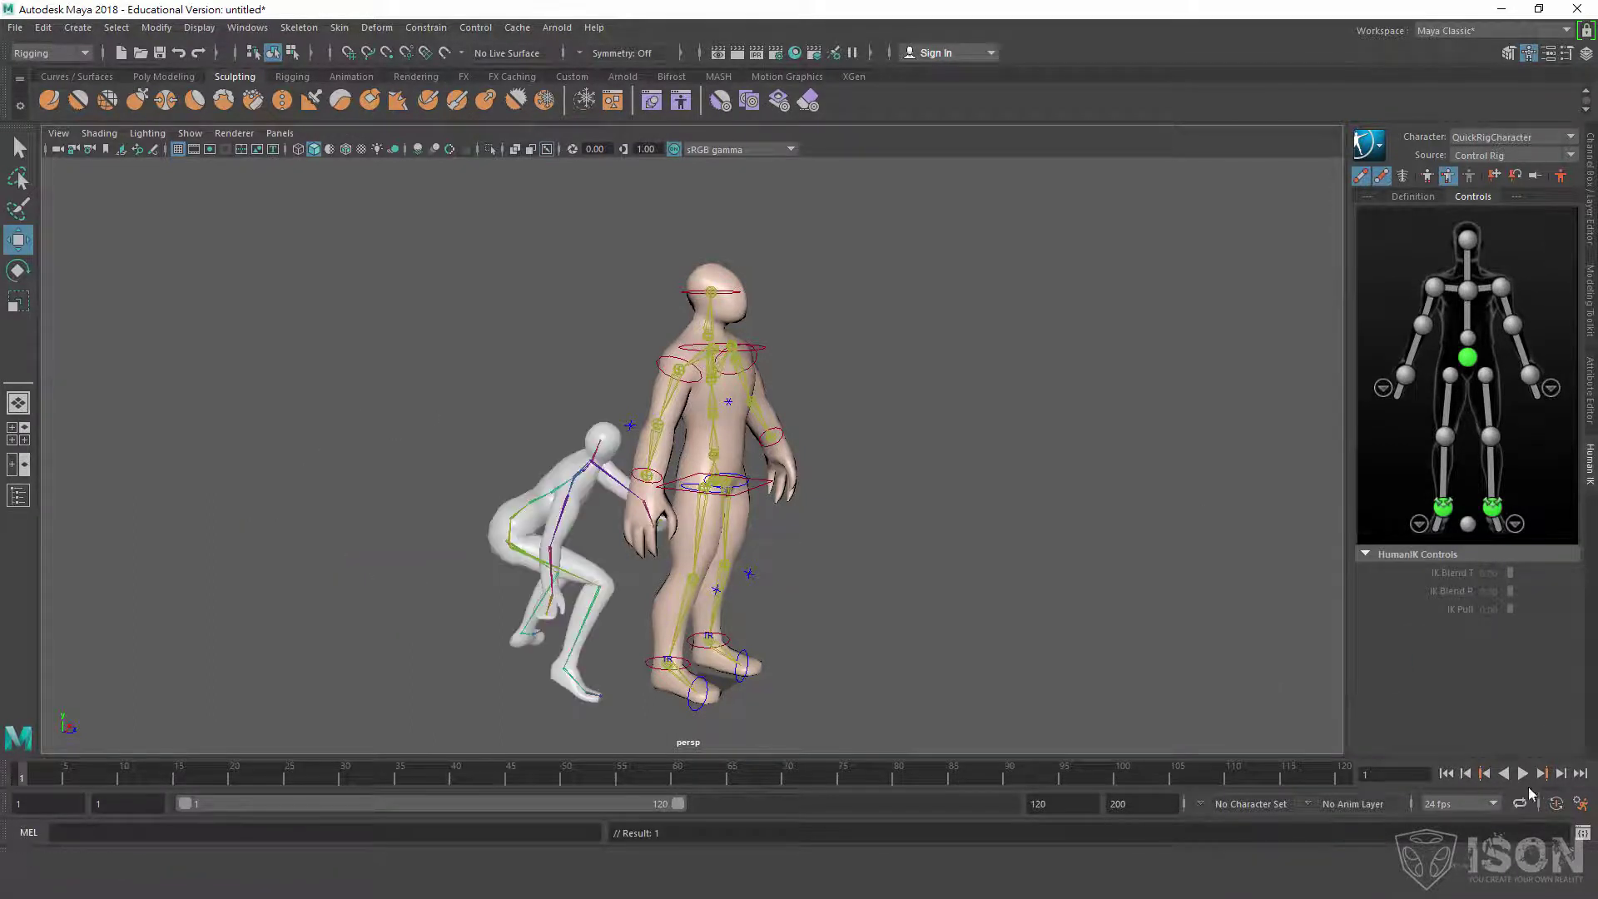
click(1522, 774)
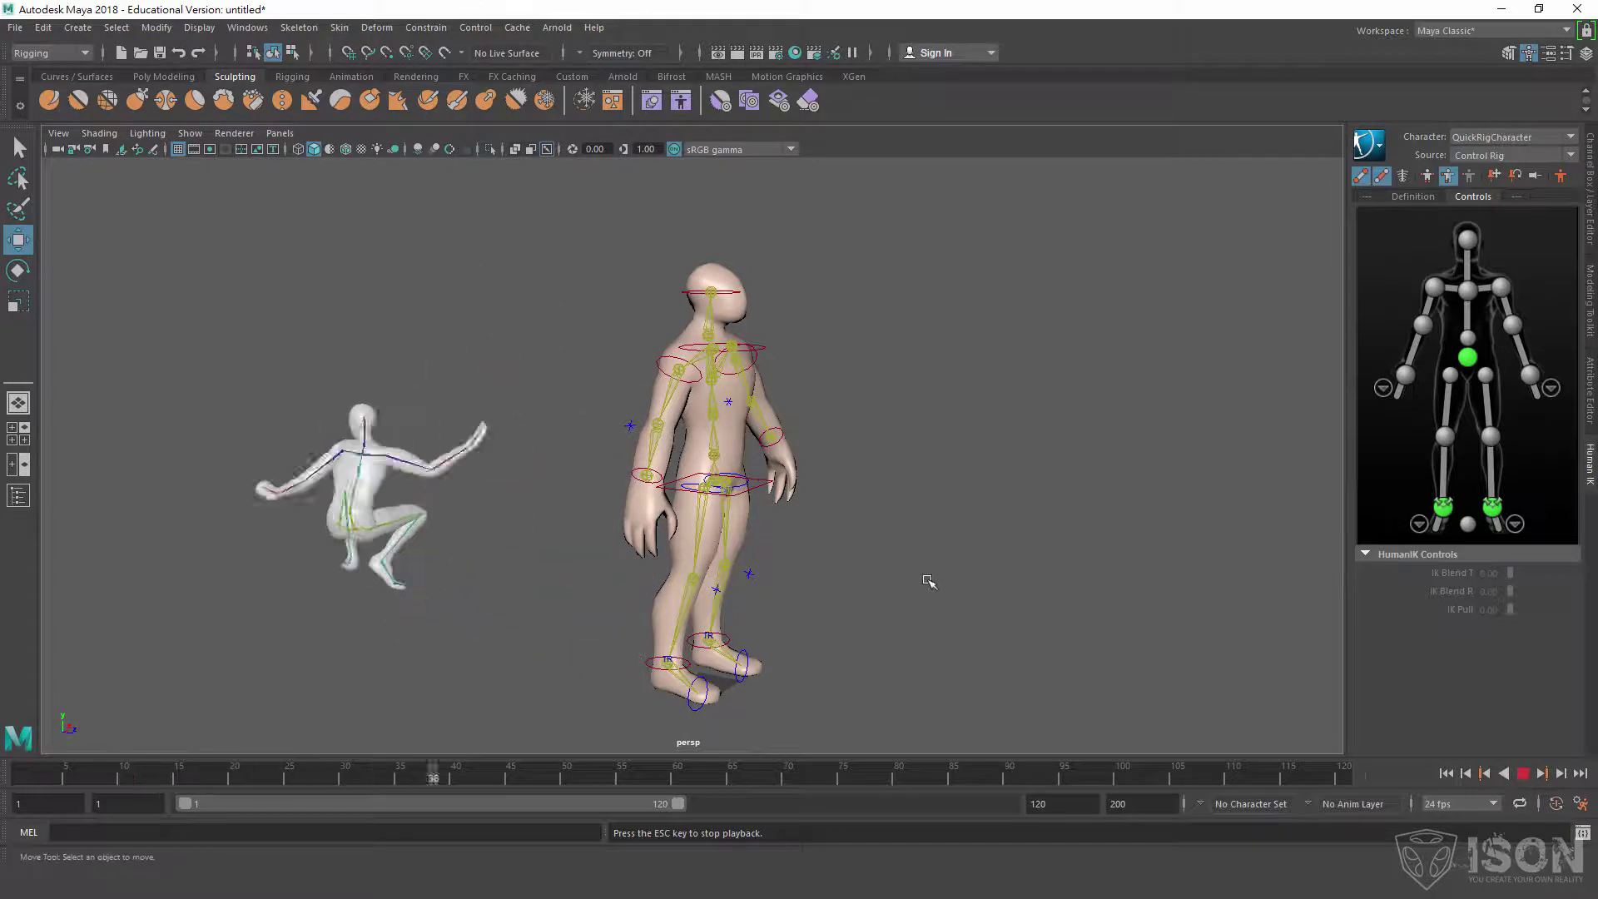
key(Escape)
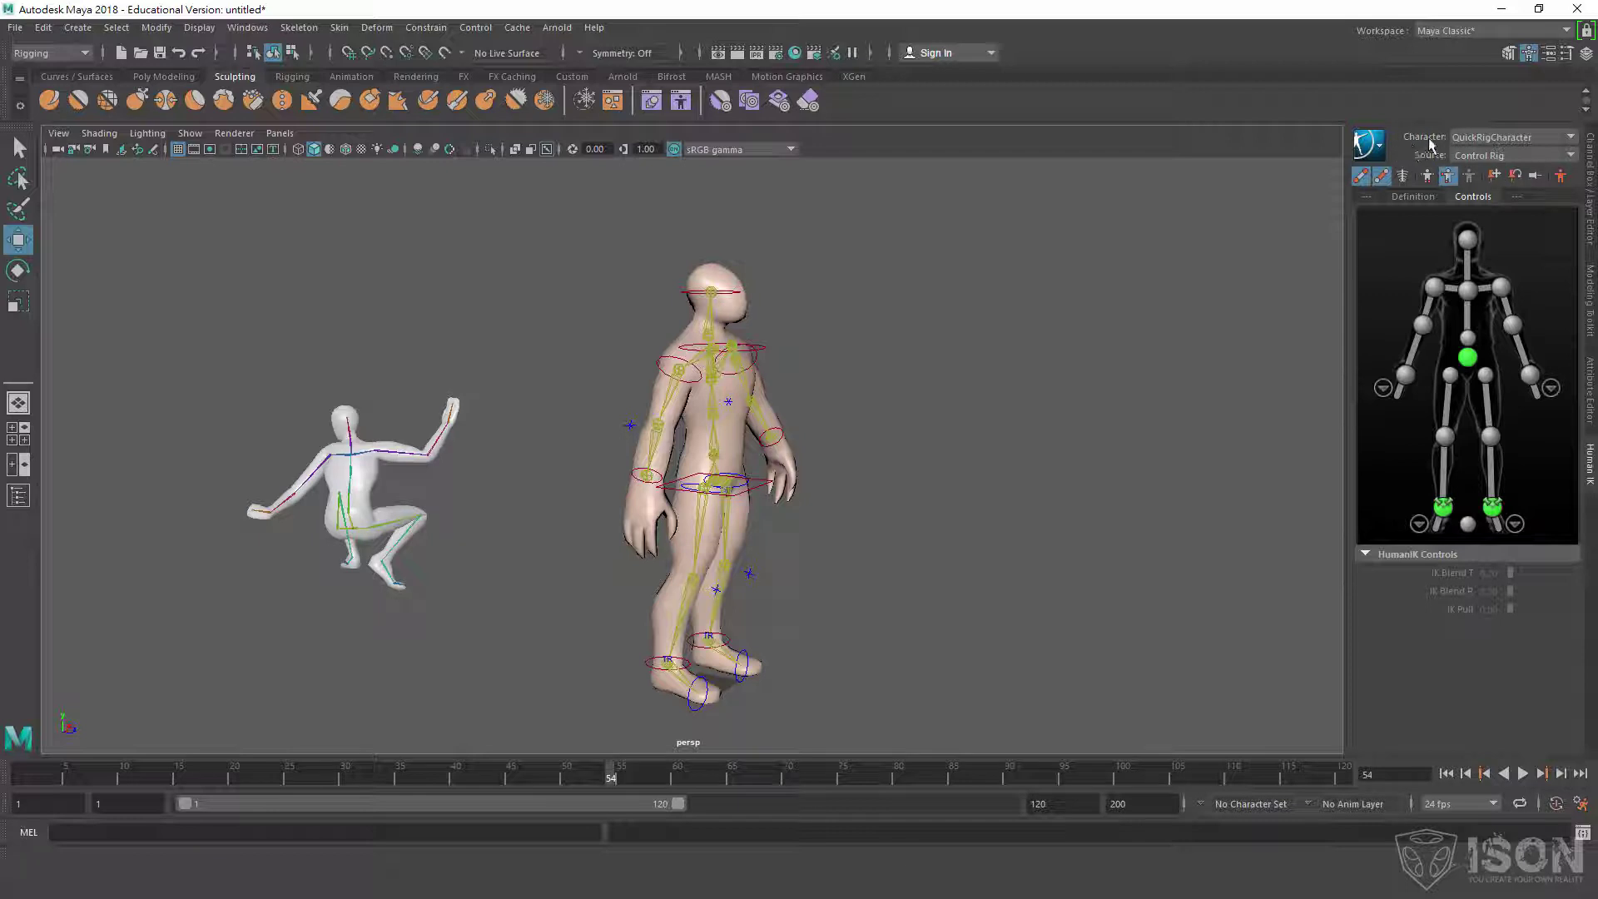
Switch the HumanIK character to None, to MocapExample and back to QuickRigCharacter.
click(1492, 138)
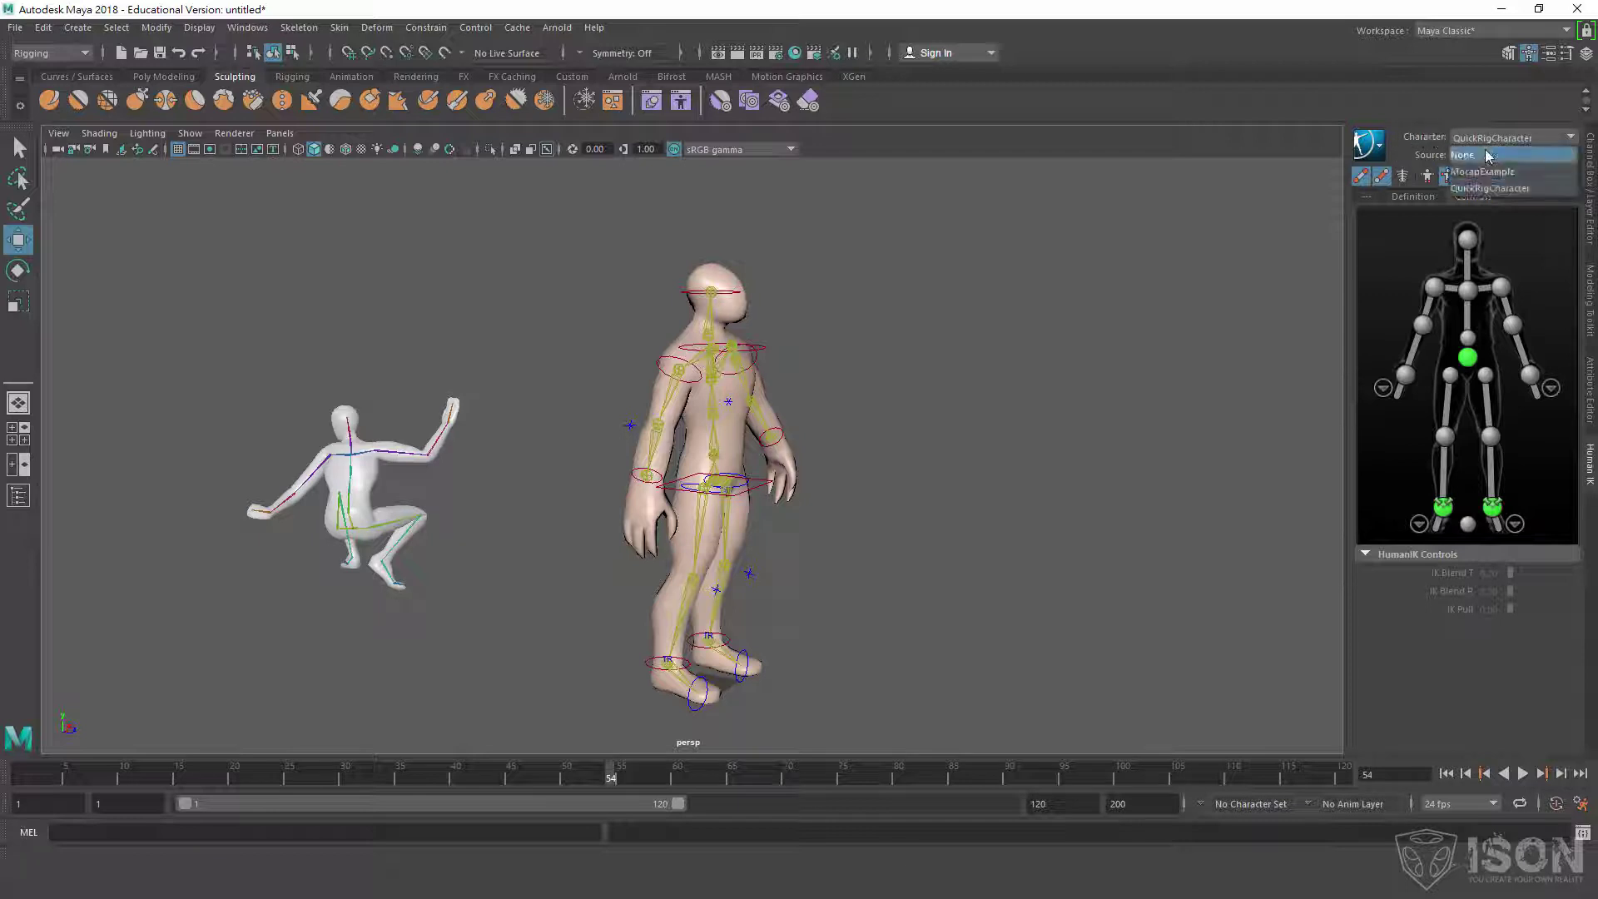
click(1490, 165)
click(1490, 140)
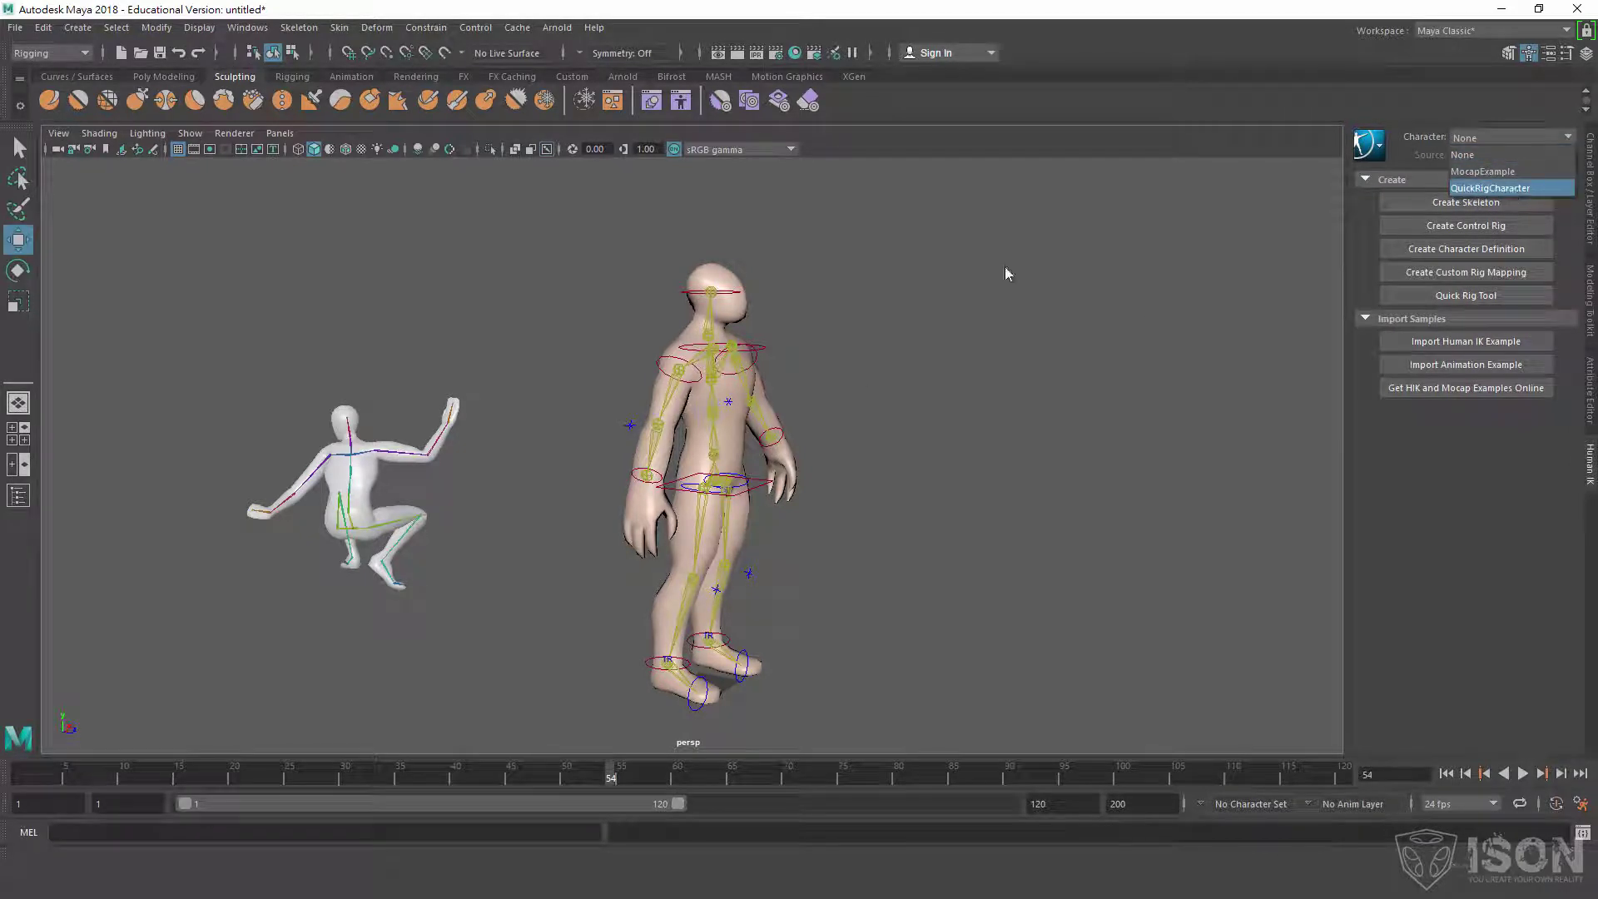
click(1477, 171)
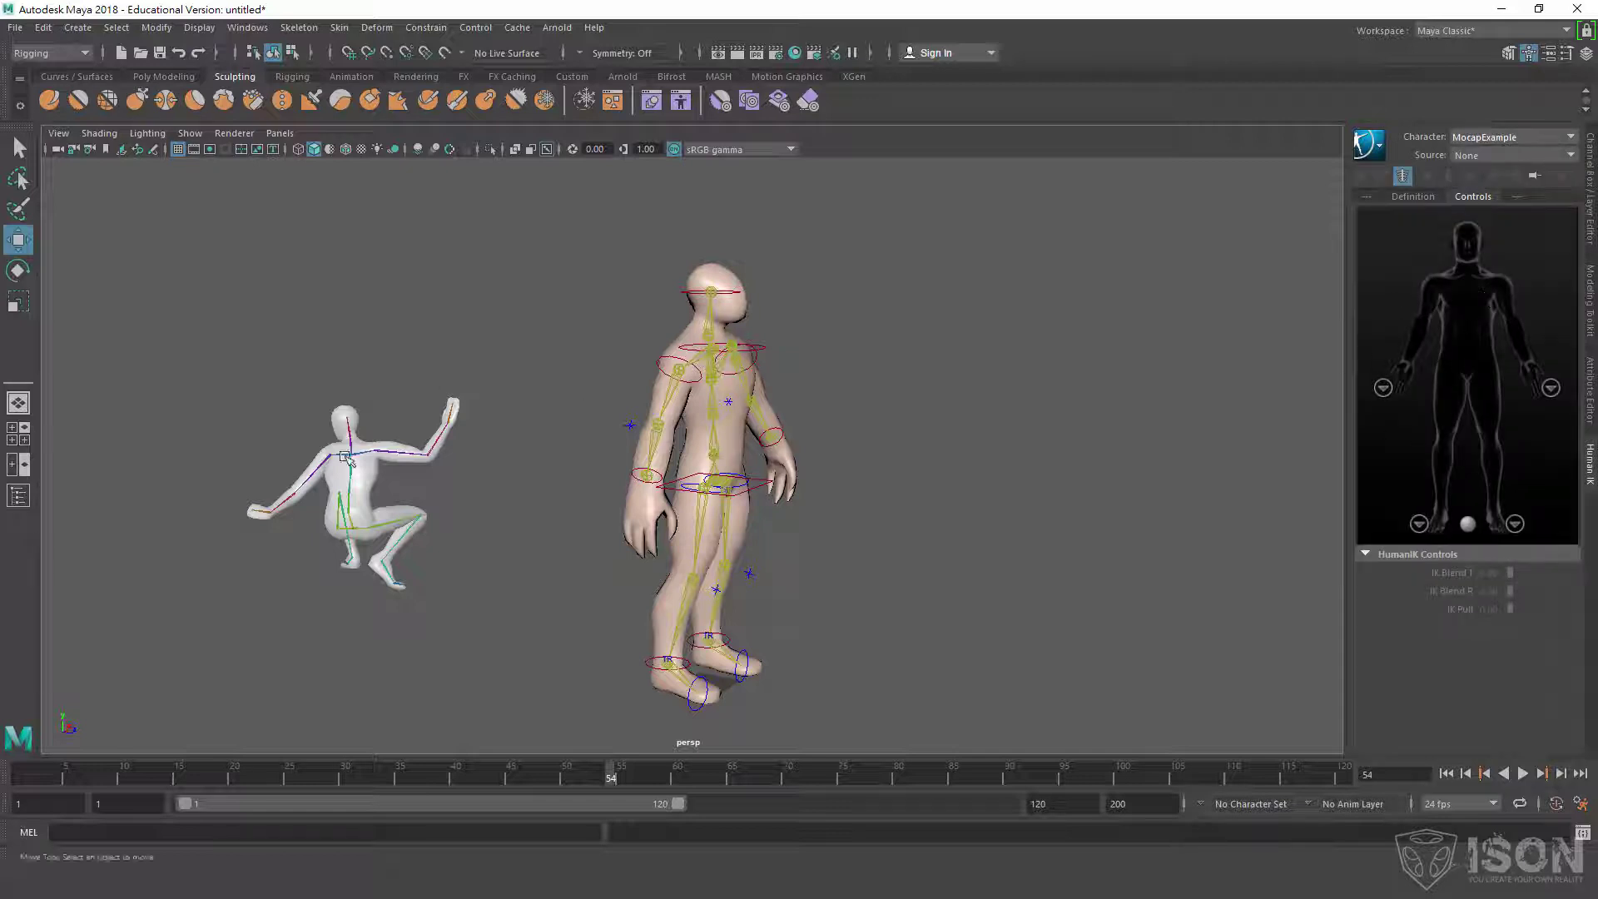
click(1517, 140)
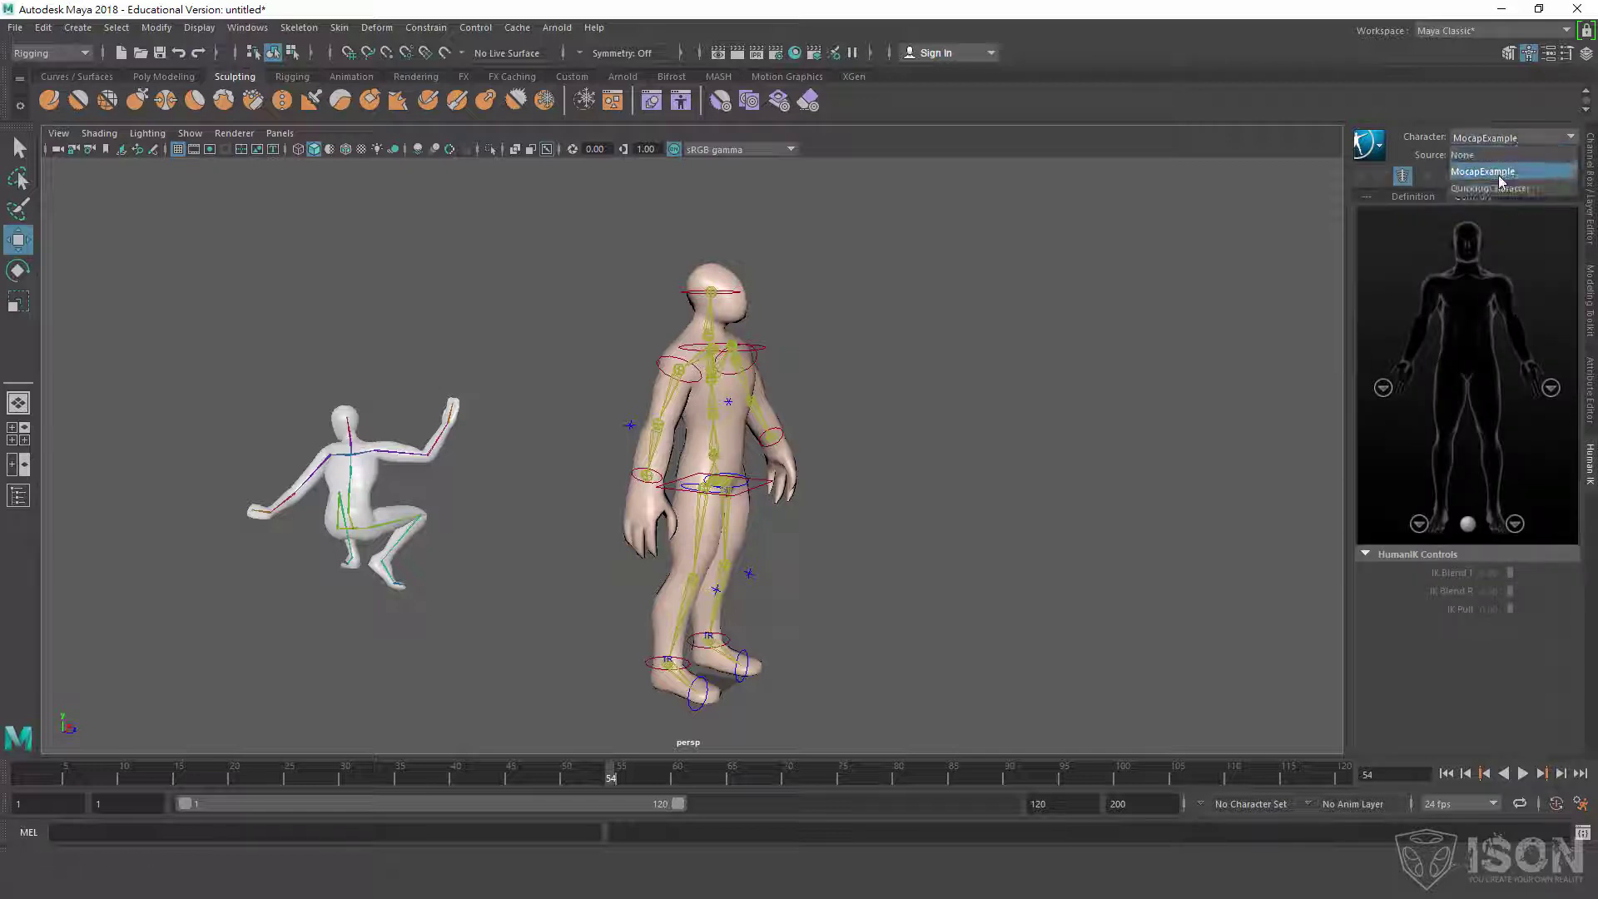
click(1494, 189)
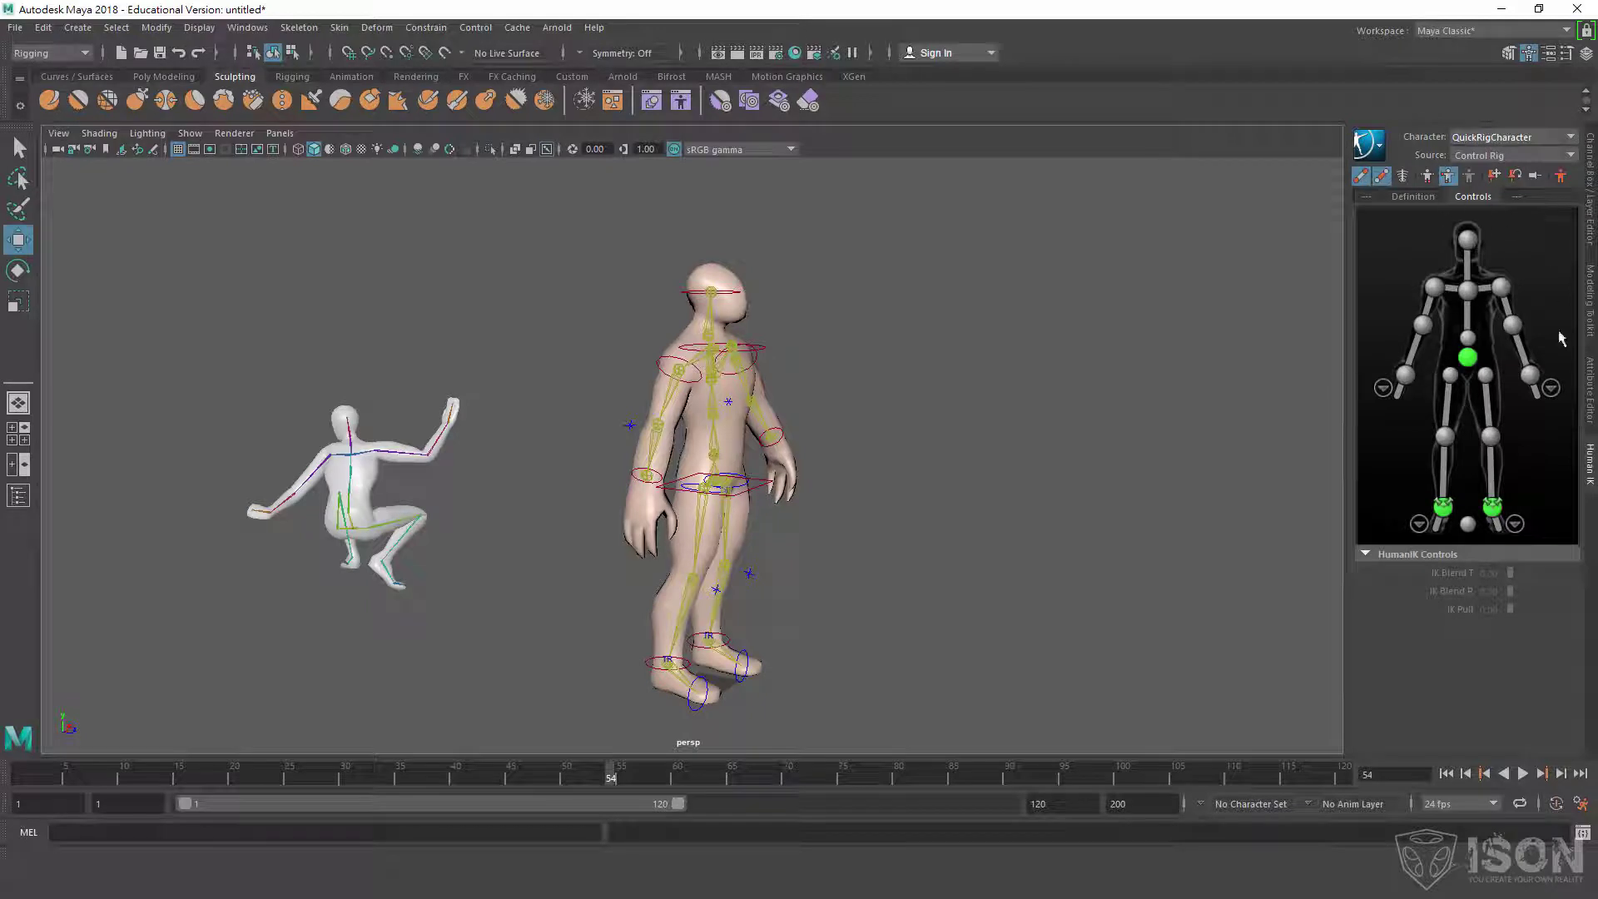
Test the left and right wrist controls by raising each hand, undoing the move each time.
alt+drag(794, 405, 750, 405)
alt+right_drag(753, 399, 795, 383)
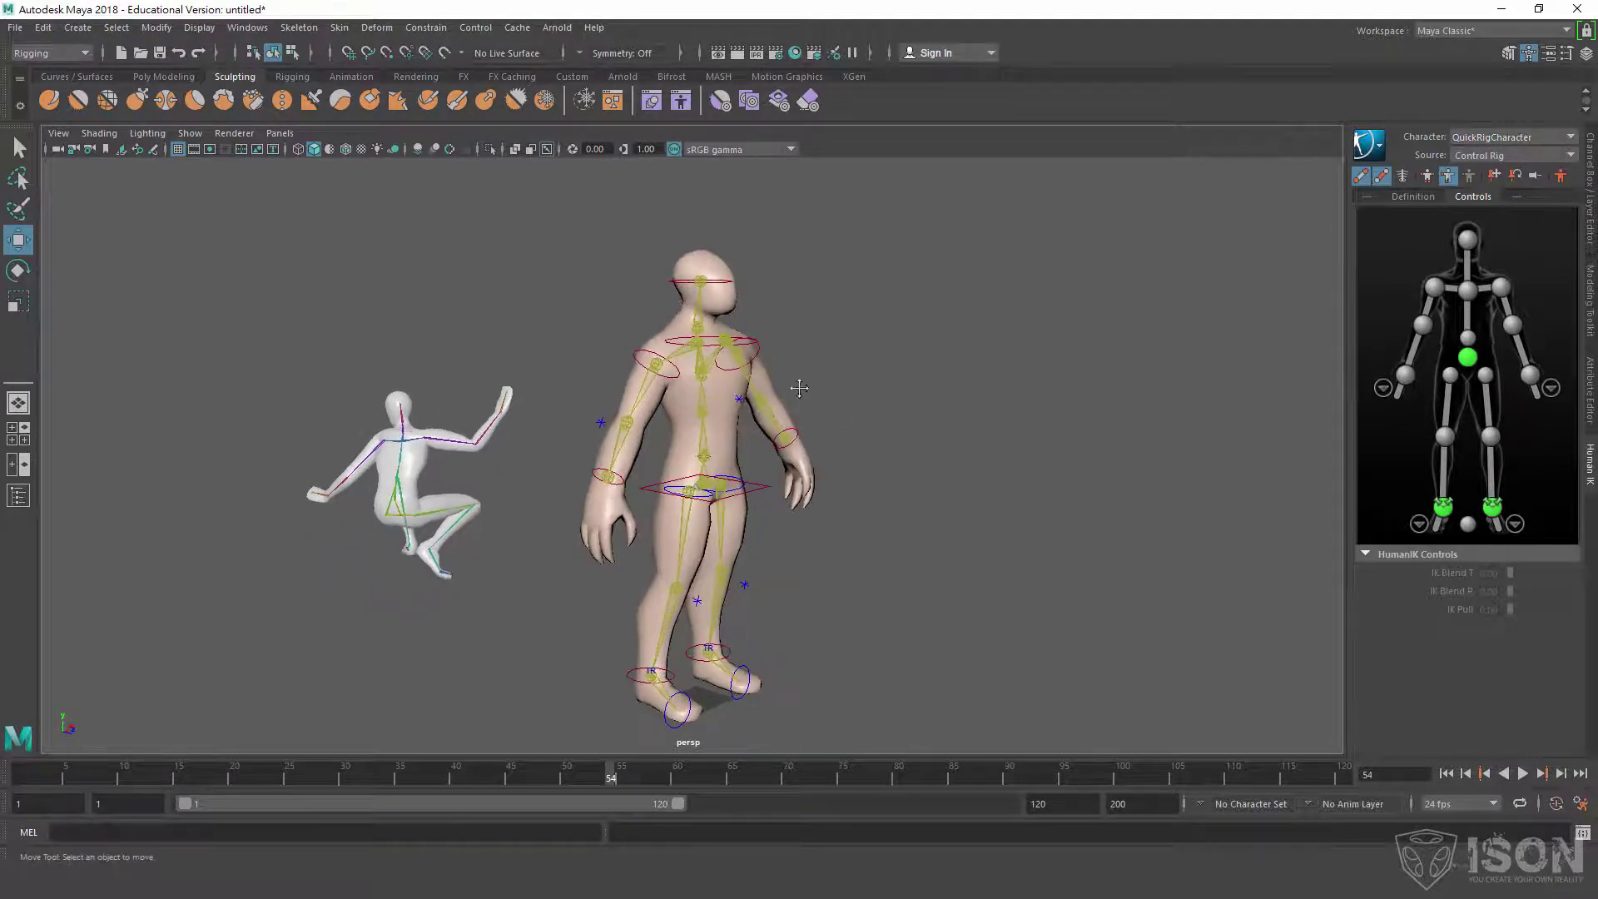
alt+middle_drag(796, 383, 819, 390)
click(1501, 287)
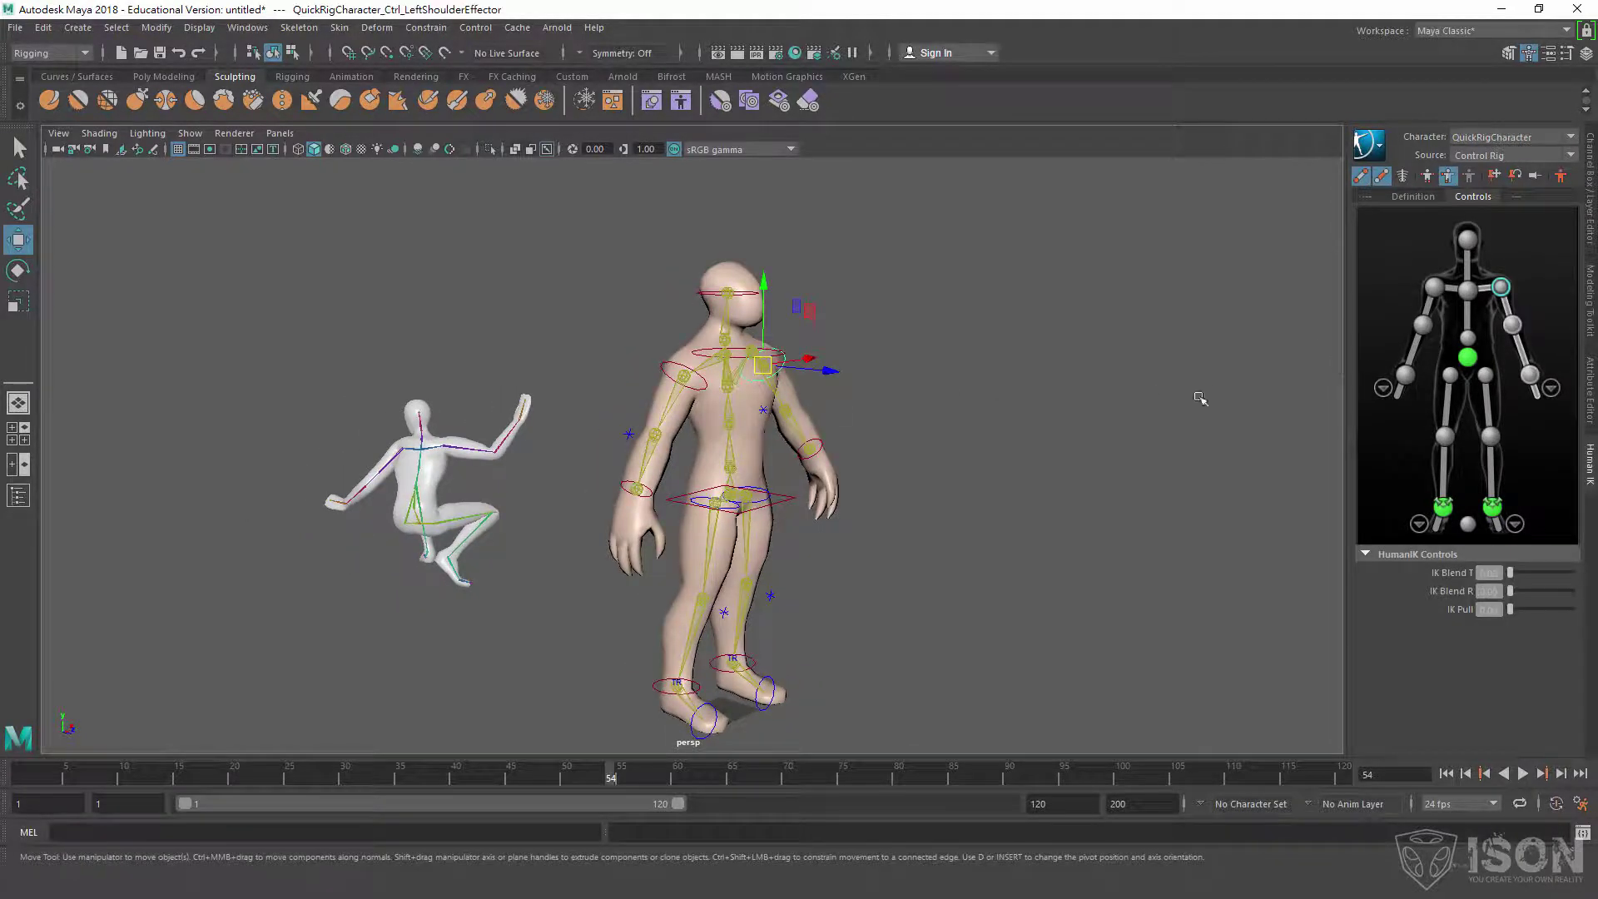
click(1531, 375)
drag(821, 432, 853, 350)
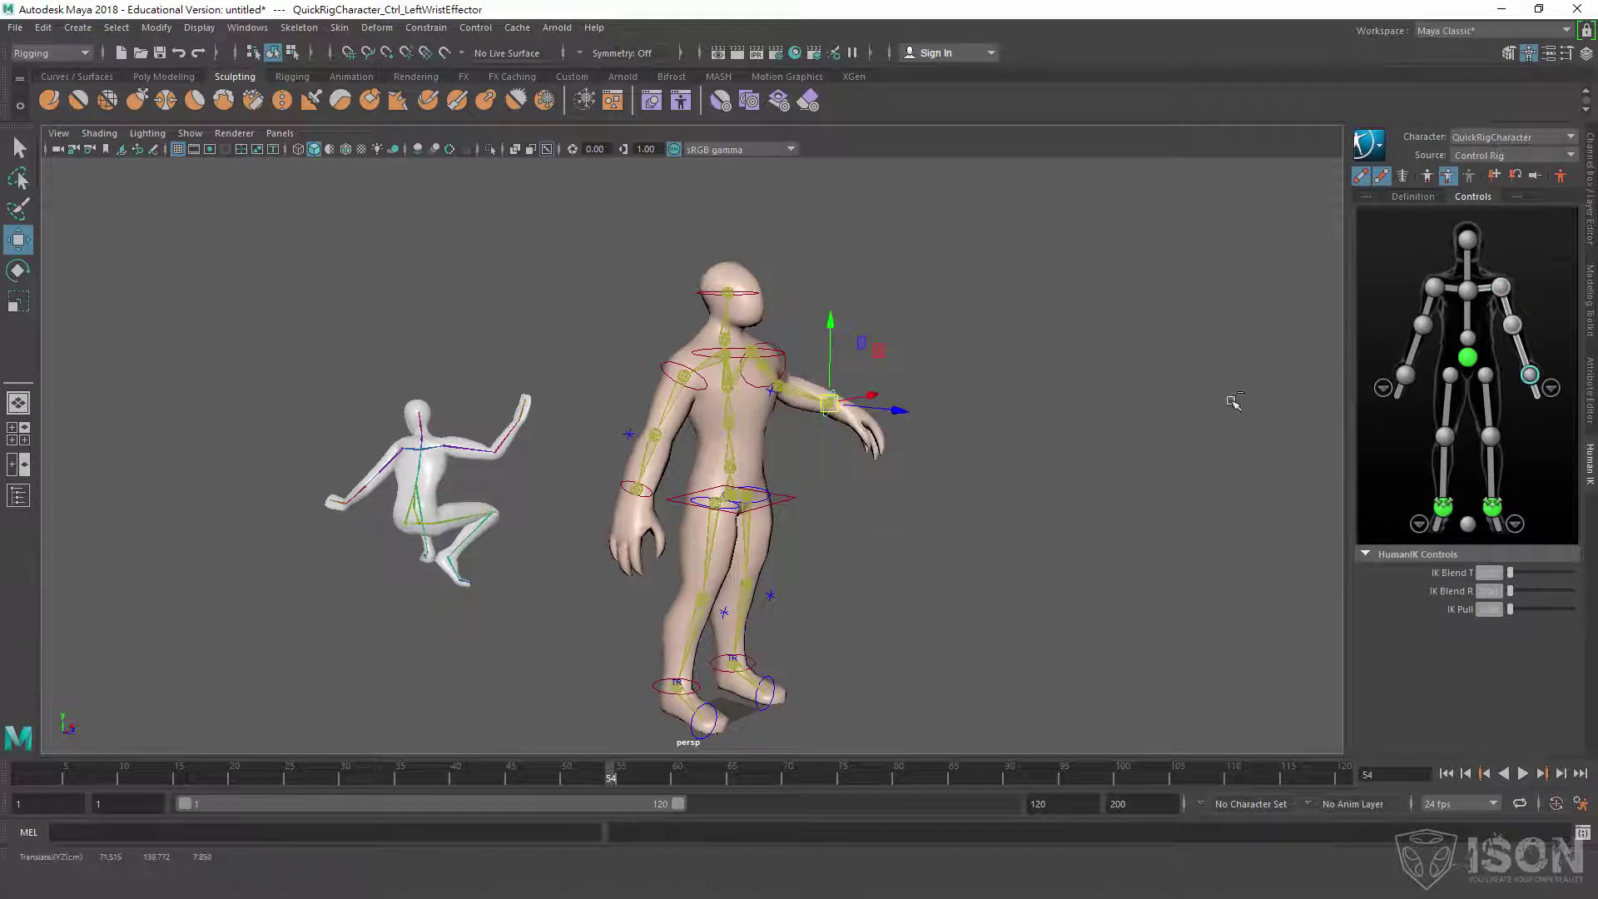
key(ctrl+z)
click(1405, 375)
drag(655, 498, 666, 425)
key(ctrl+z)
Select the left and right elbow controls, and test shifting the hips control down and forward before undoing it.
click(1514, 326)
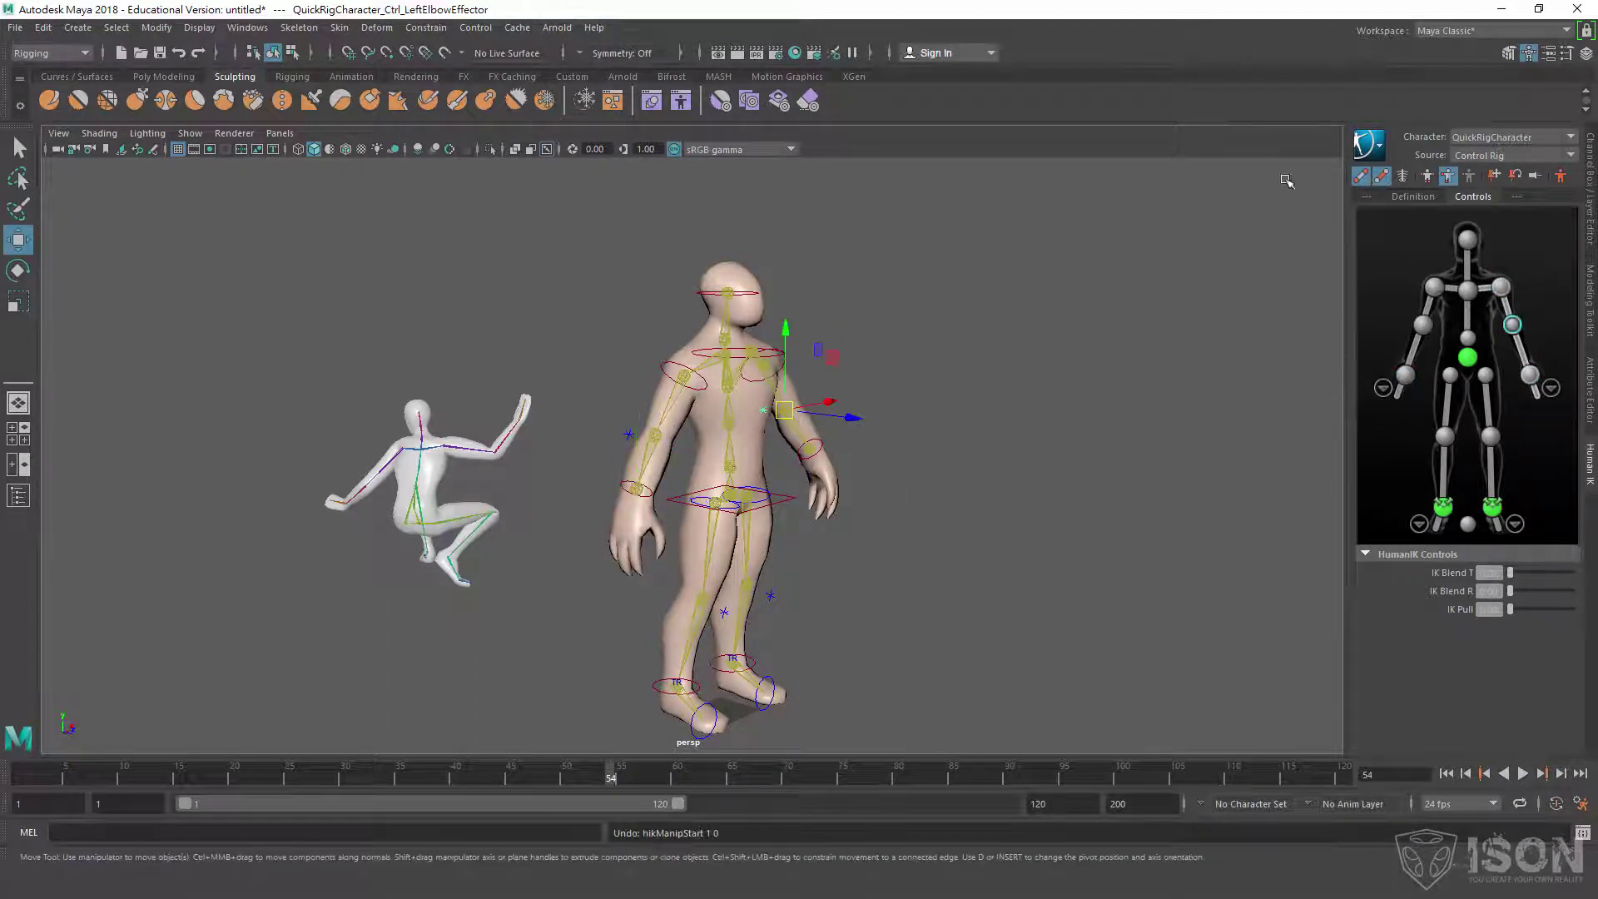
click(1423, 324)
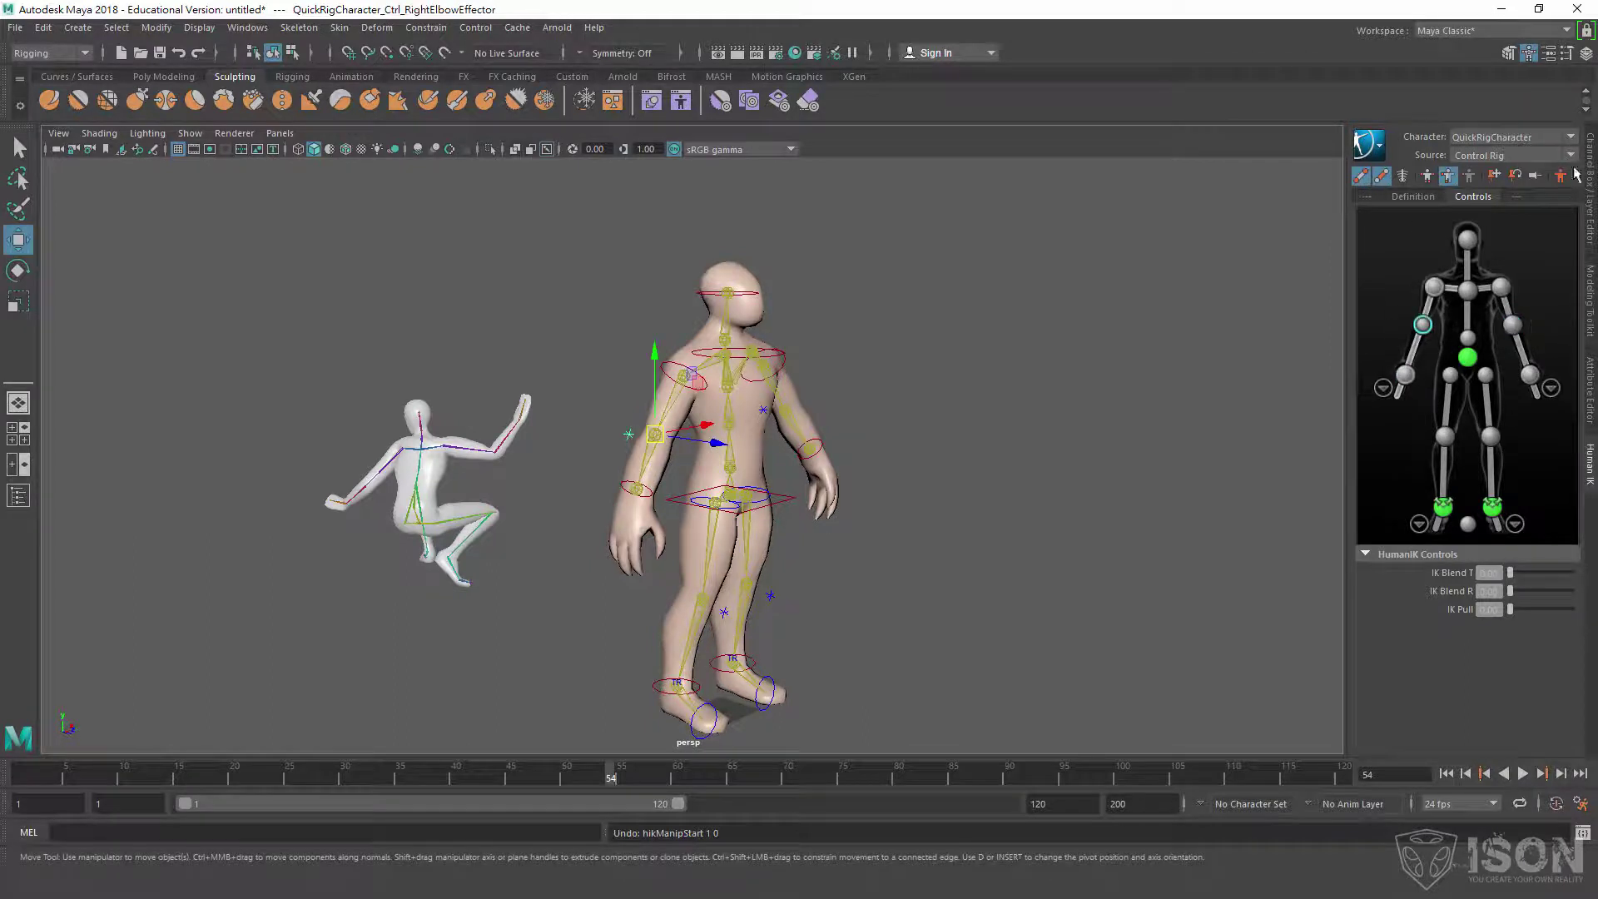
click(1467, 358)
drag(769, 510, 806, 534)
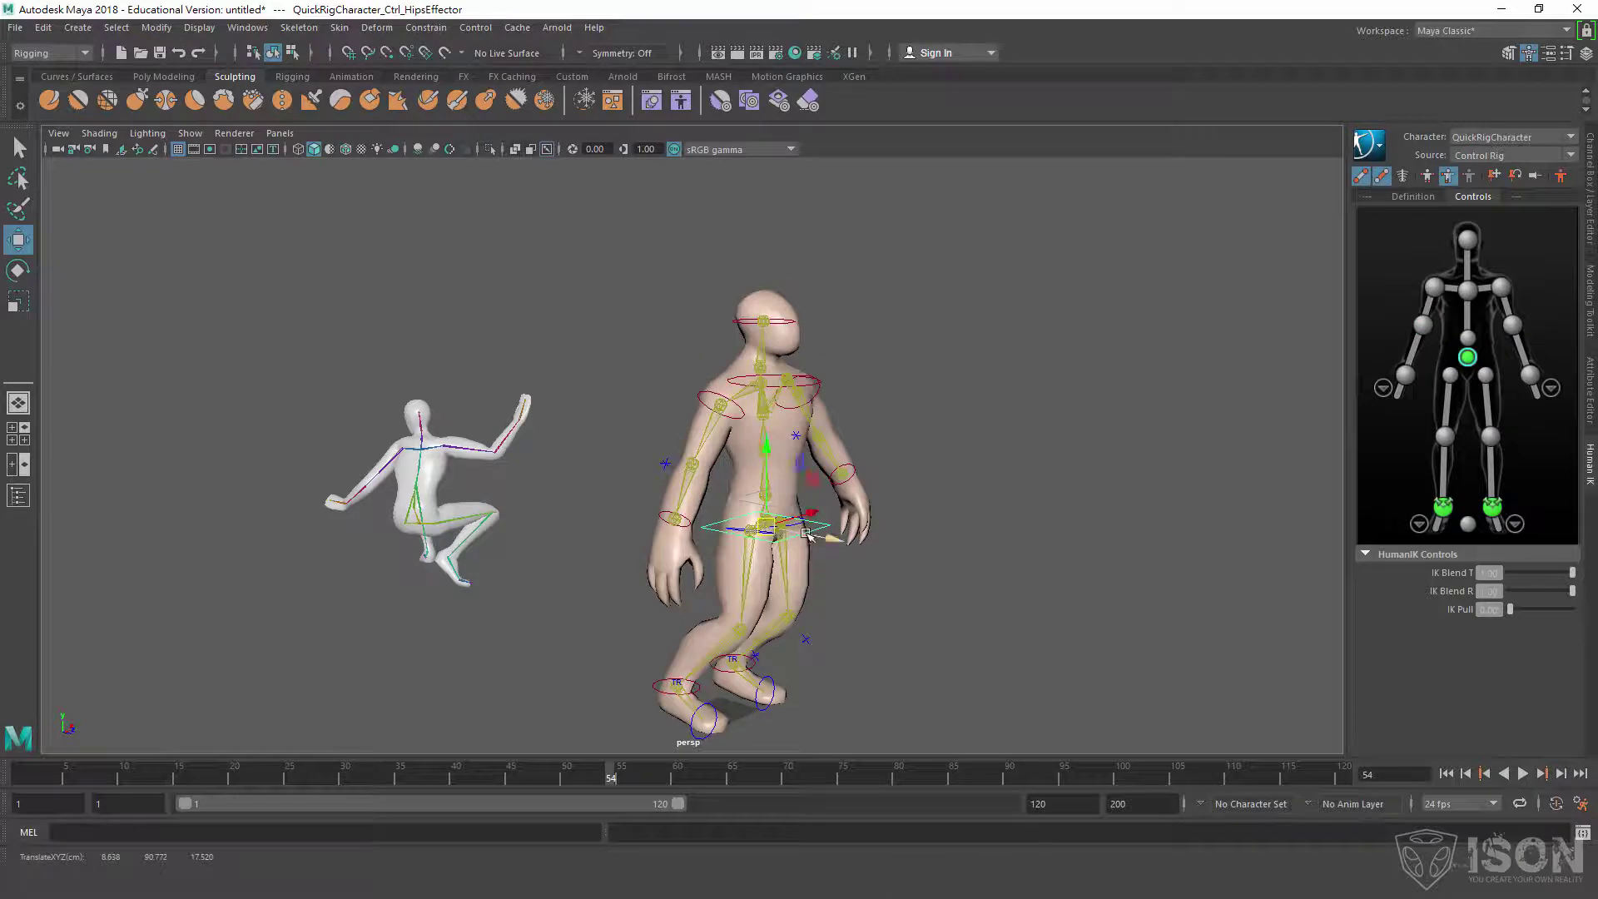
key(ctrl+z)
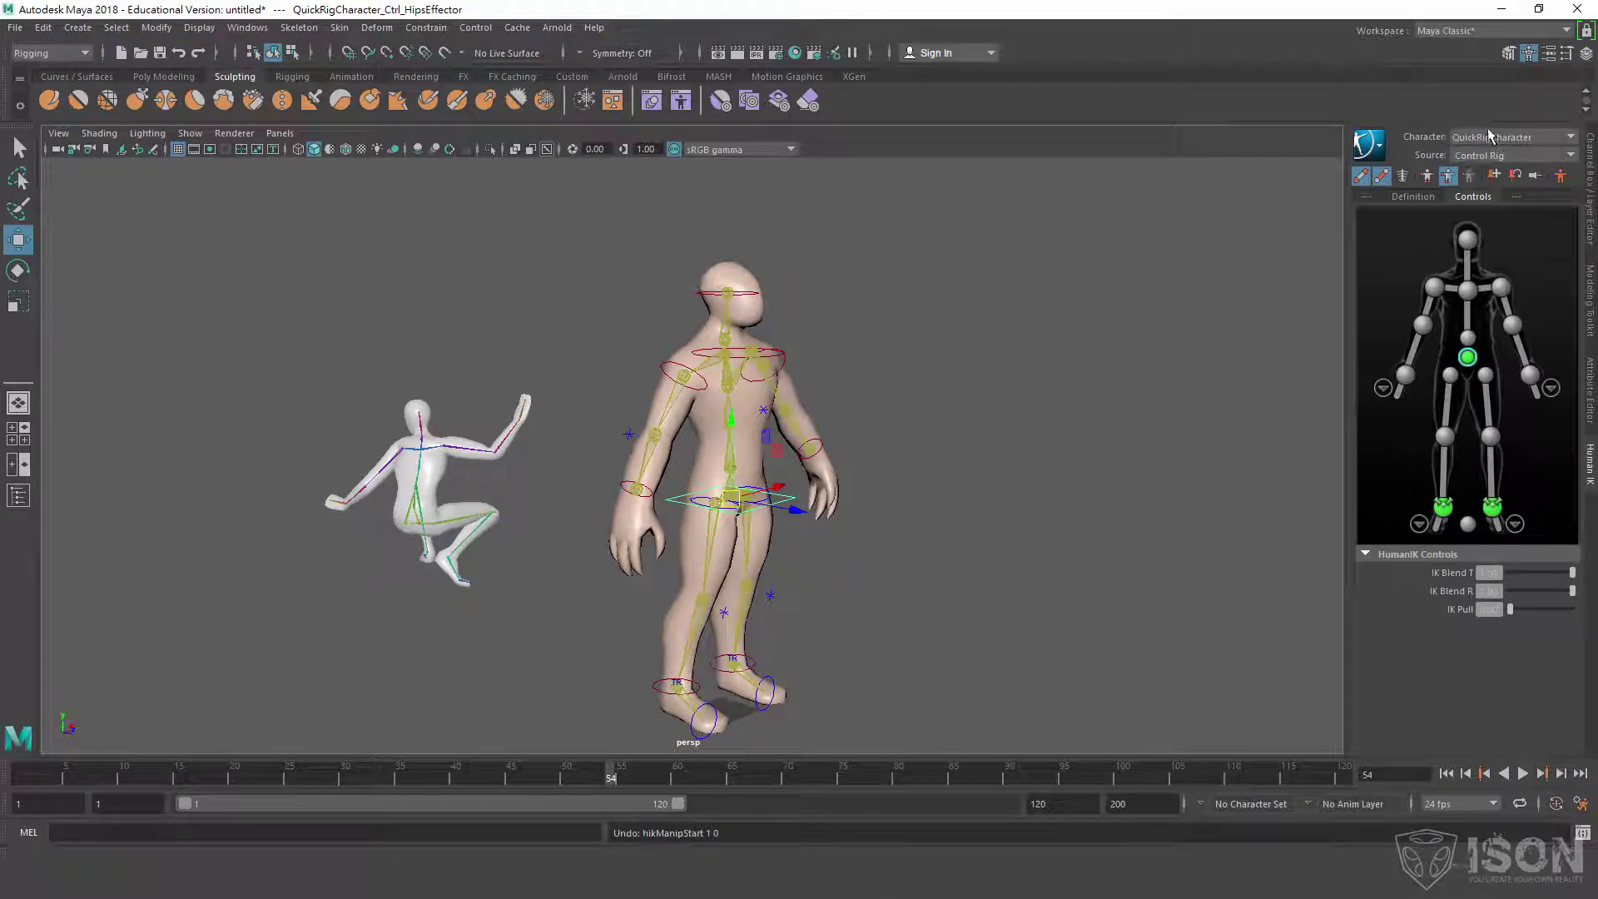
Set the QuickRigCharacter's HumanIK source to MocapExample.
click(1449, 174)
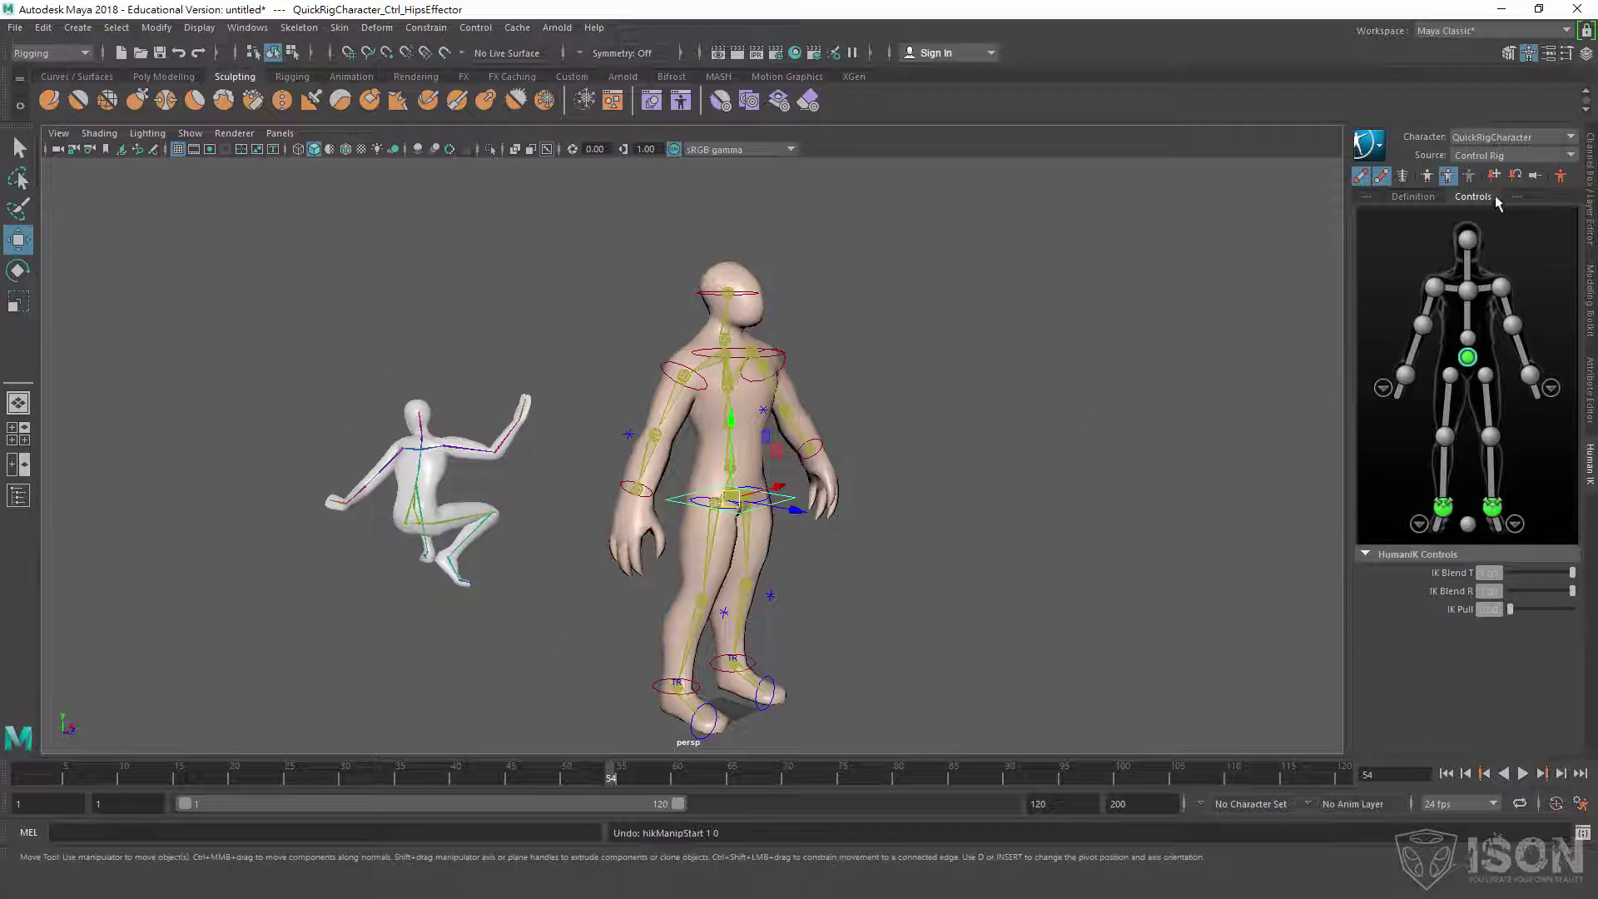
click(1500, 155)
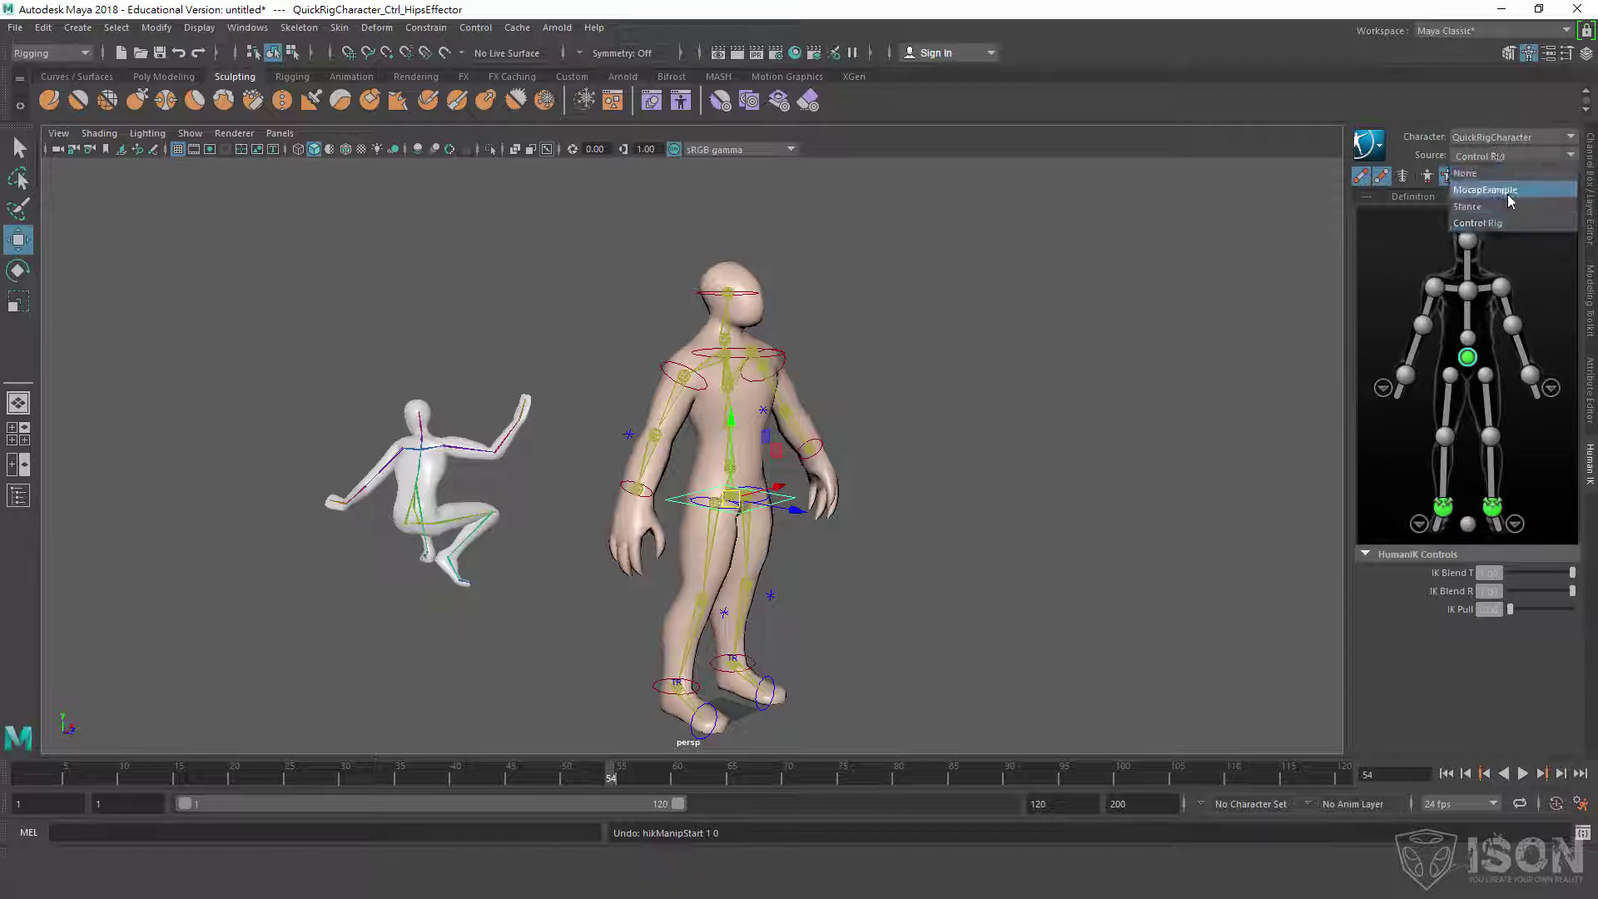
click(1506, 193)
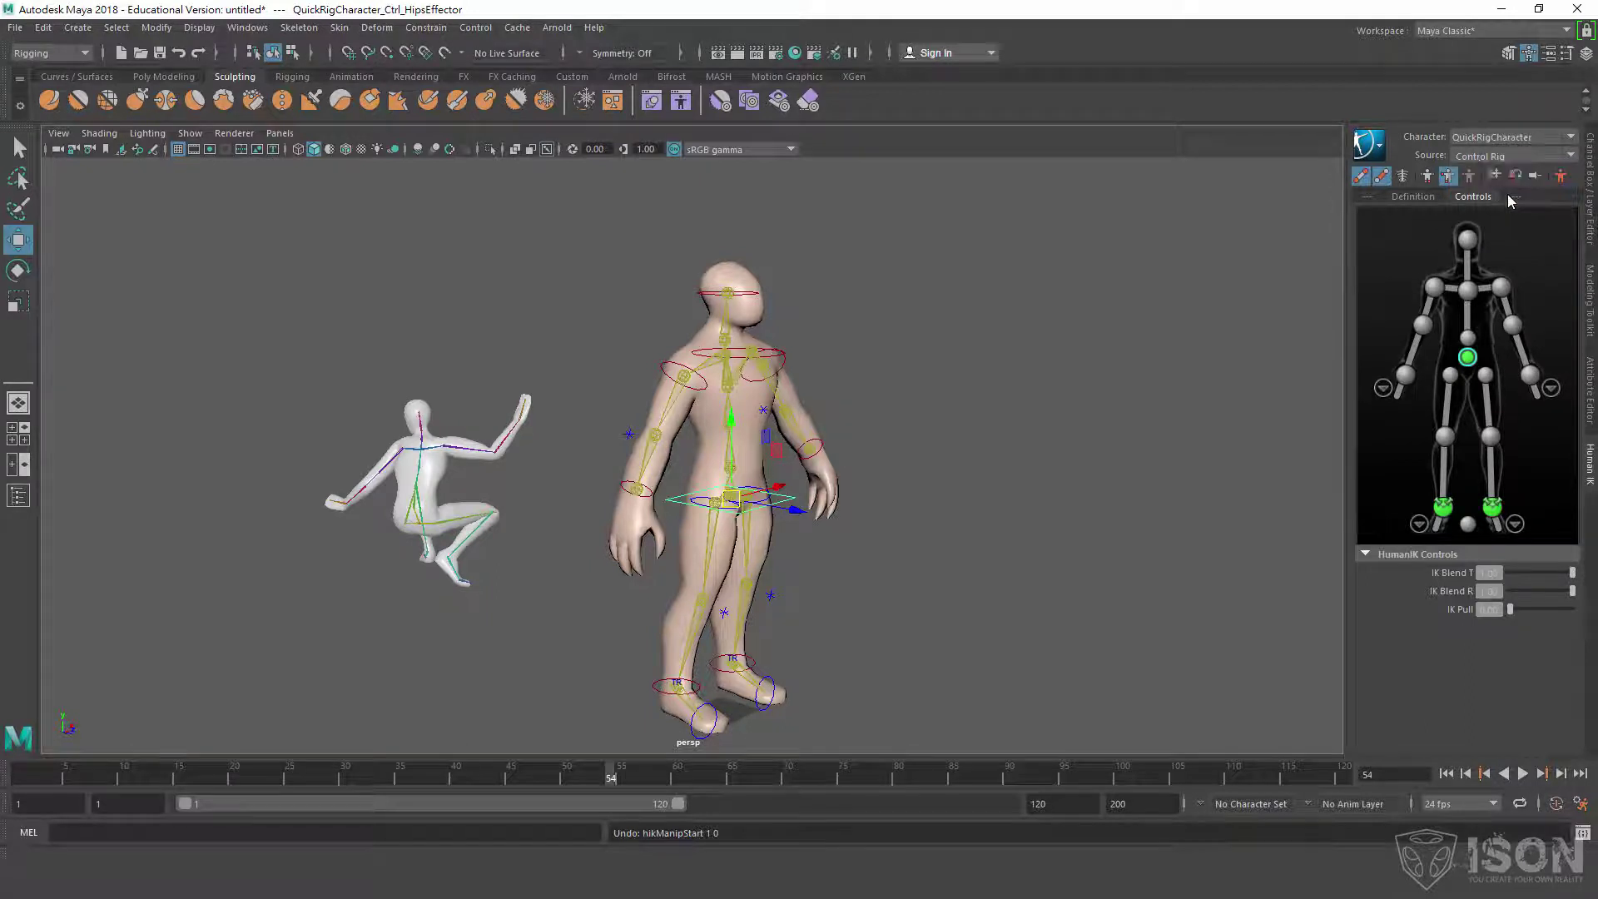
Play the cartwheel on the alien from the first frame, stop playback and rewind to frame 1.
click(1447, 773)
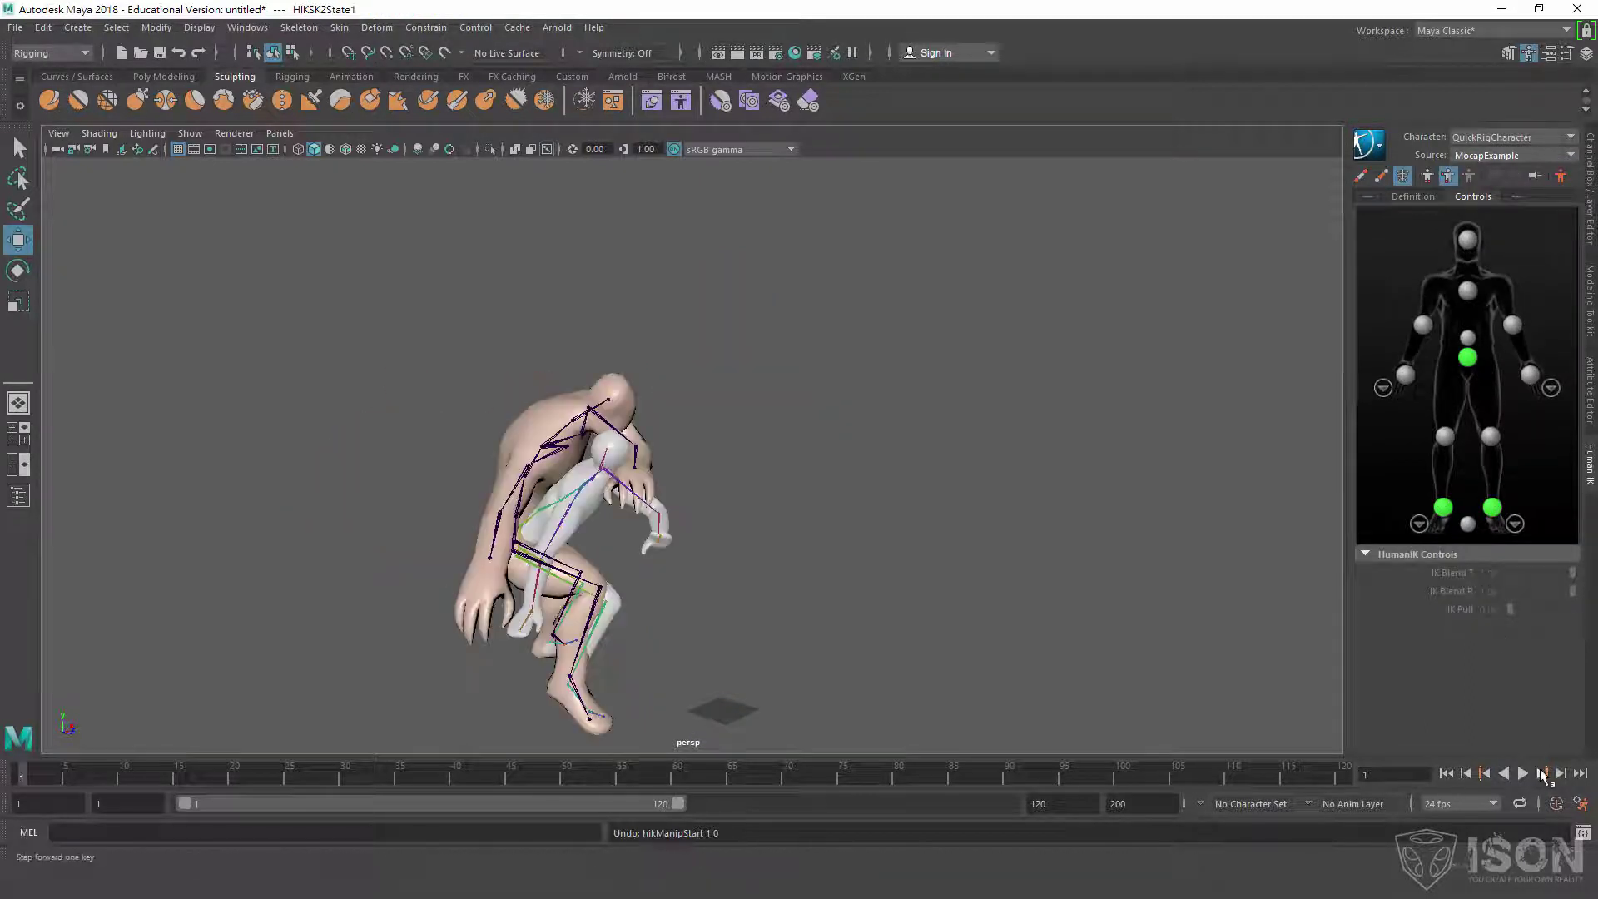
click(1524, 774)
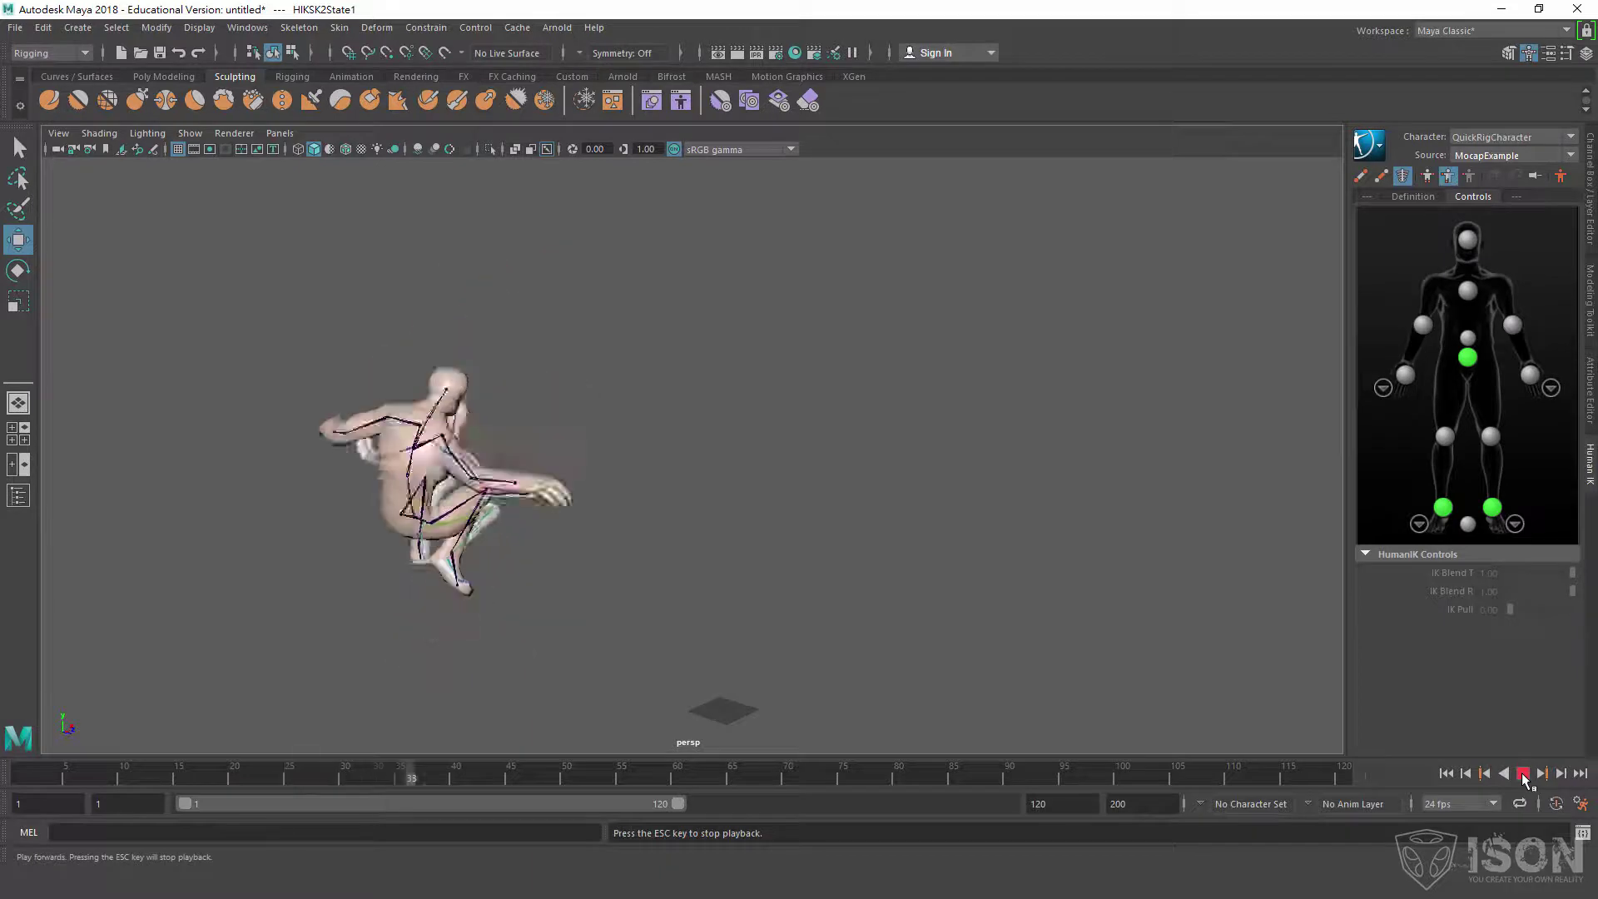
click(1524, 773)
click(1447, 774)
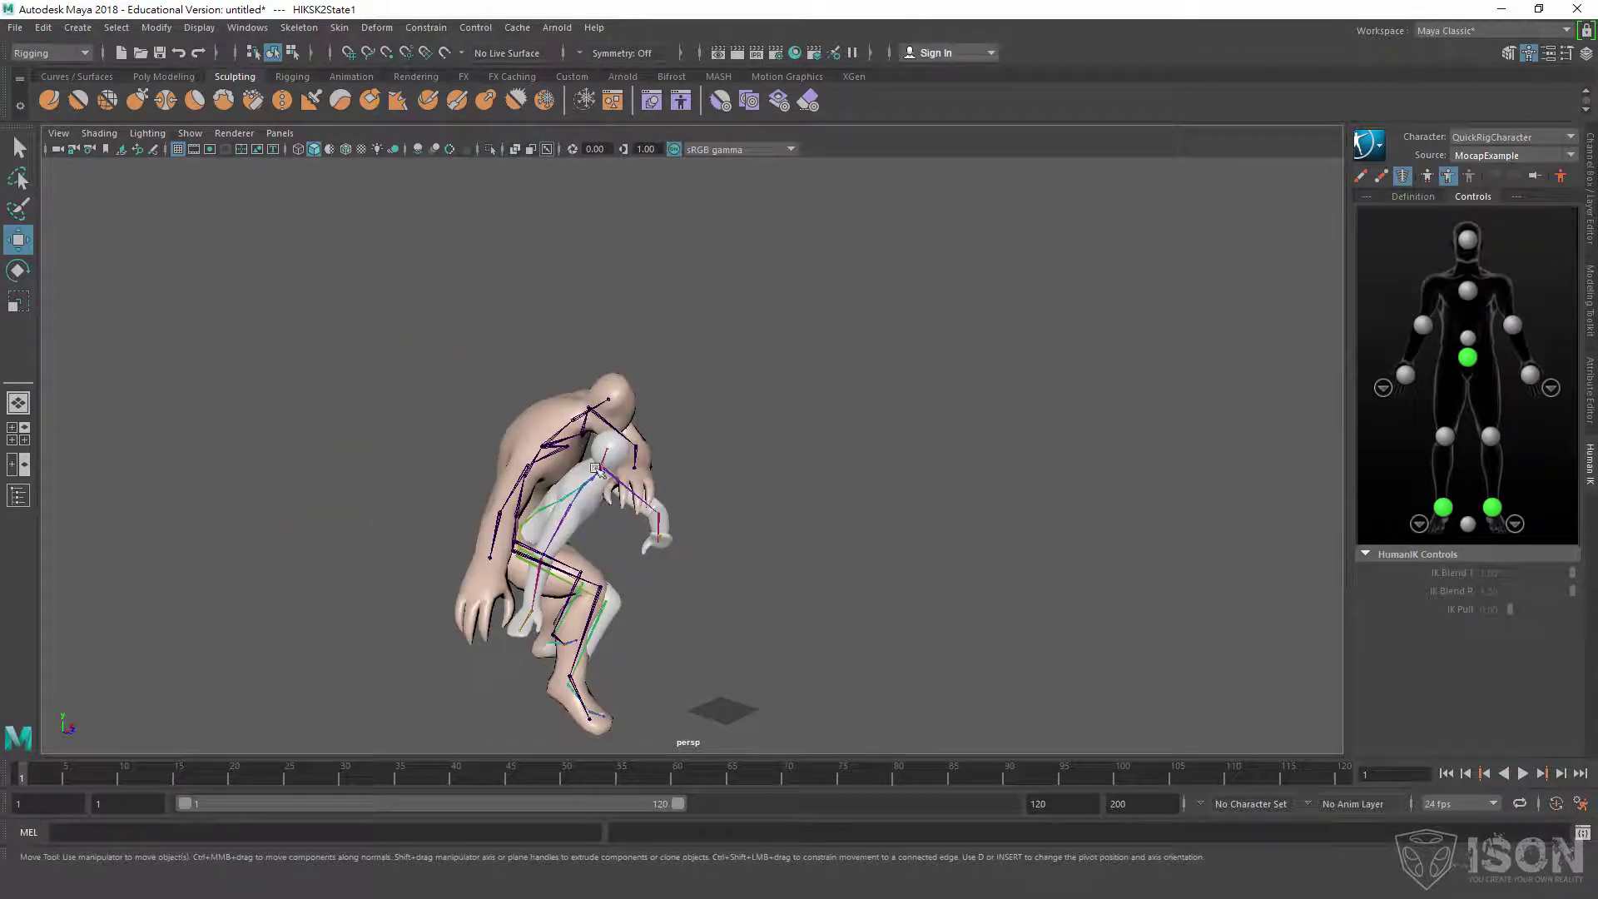
Display the Rigging shelf and inspect the overlapping alien and mocap figures up close at frame 1.
scroll(778, 392, up, 5)
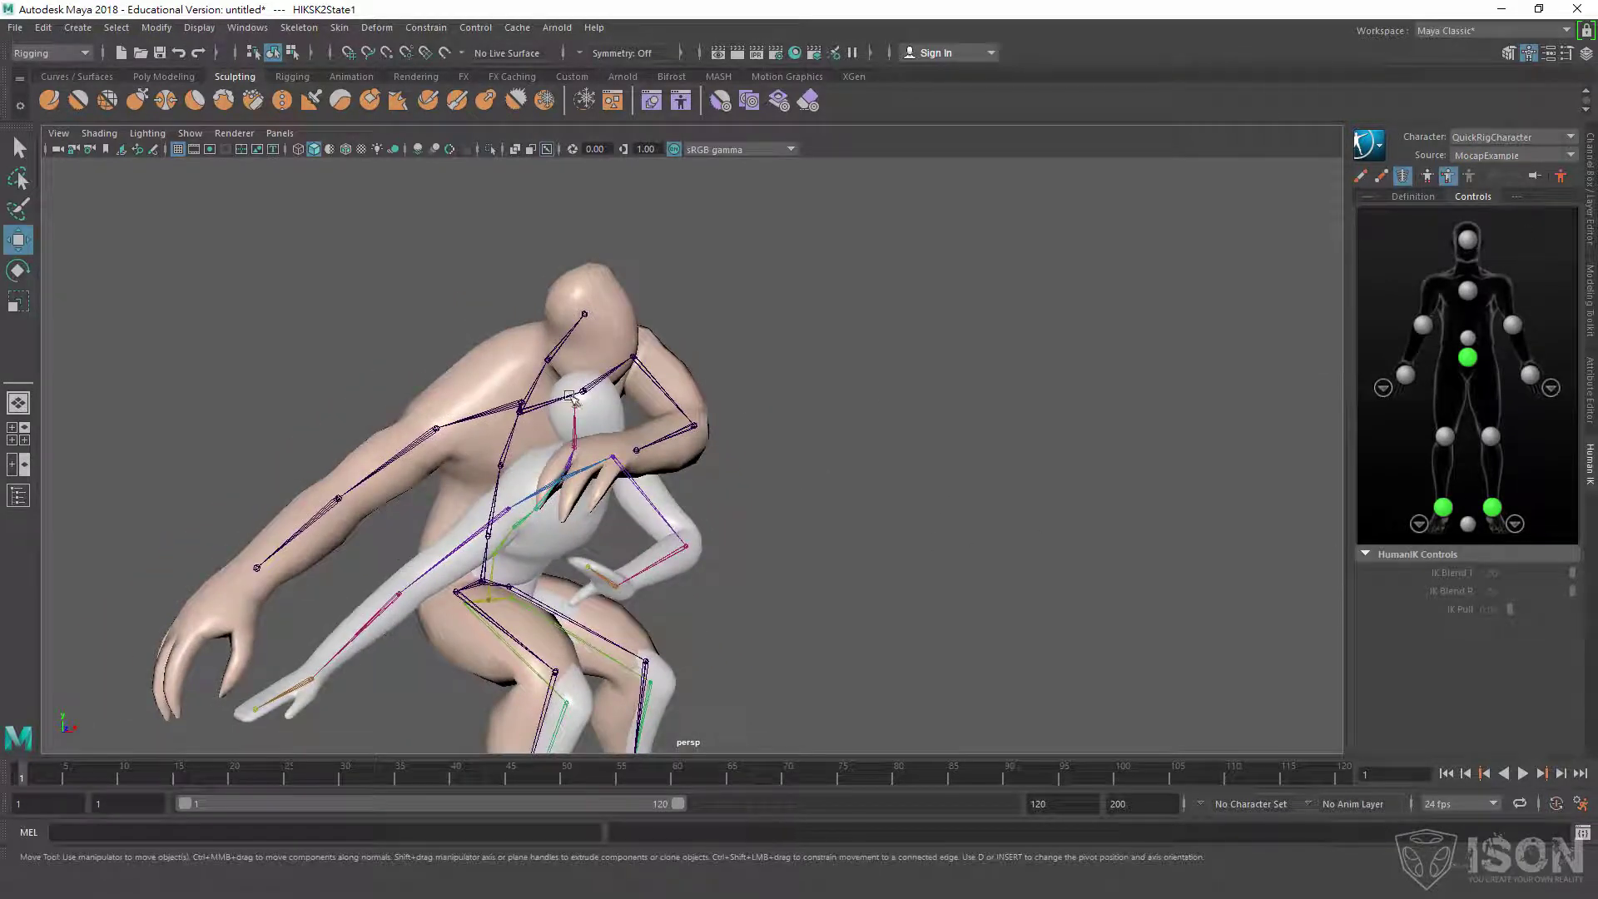
click(292, 77)
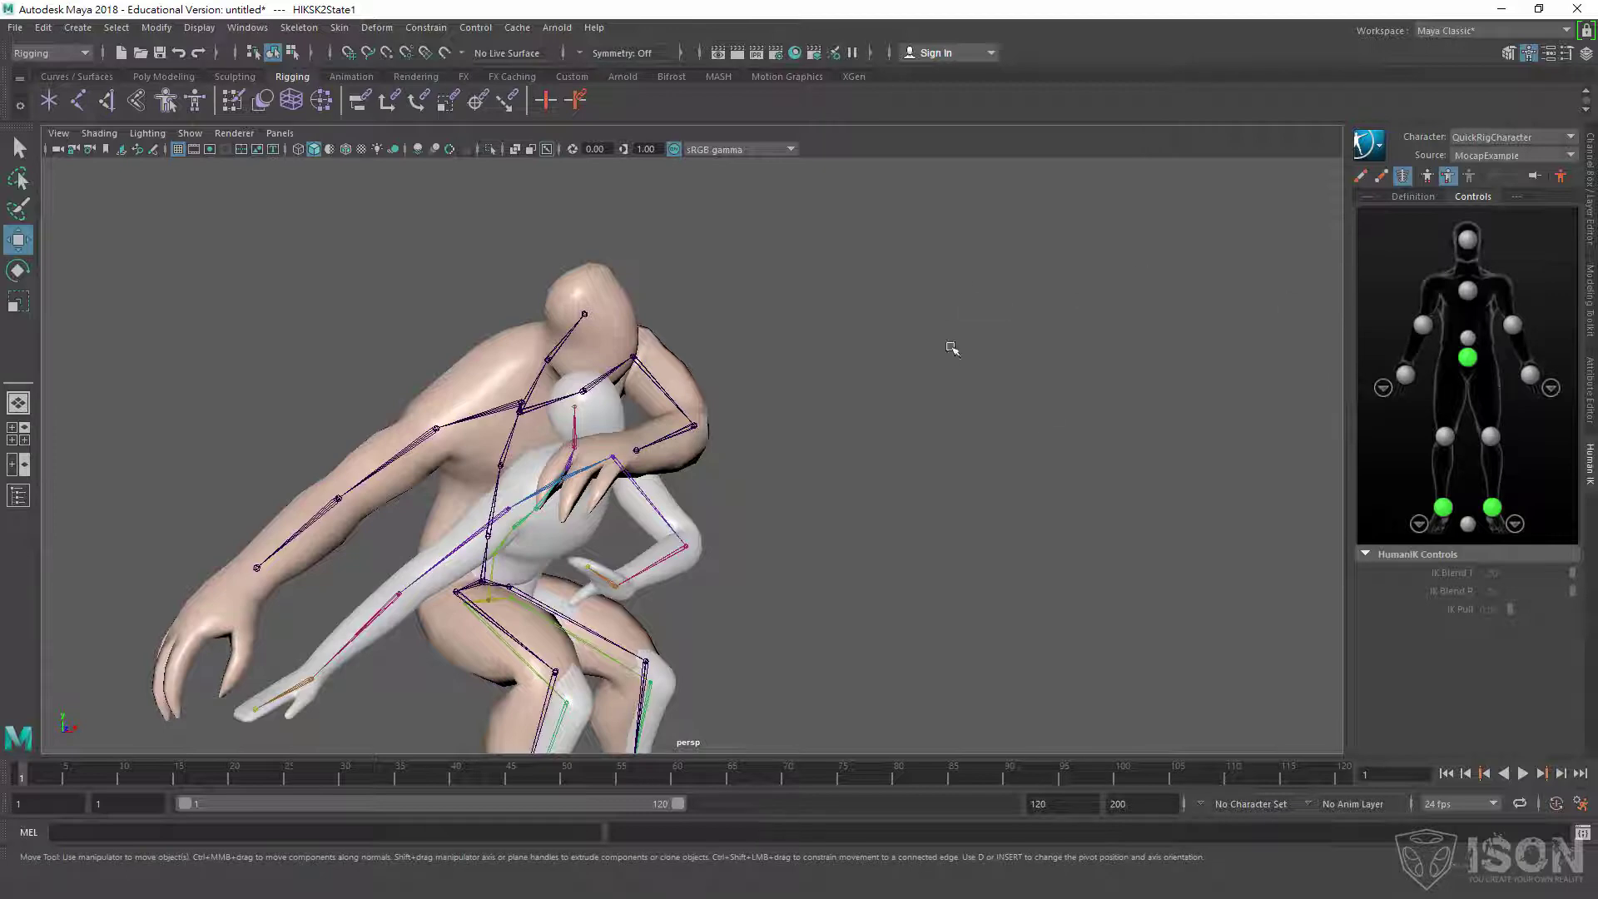
scroll(998, 556, down, 2)
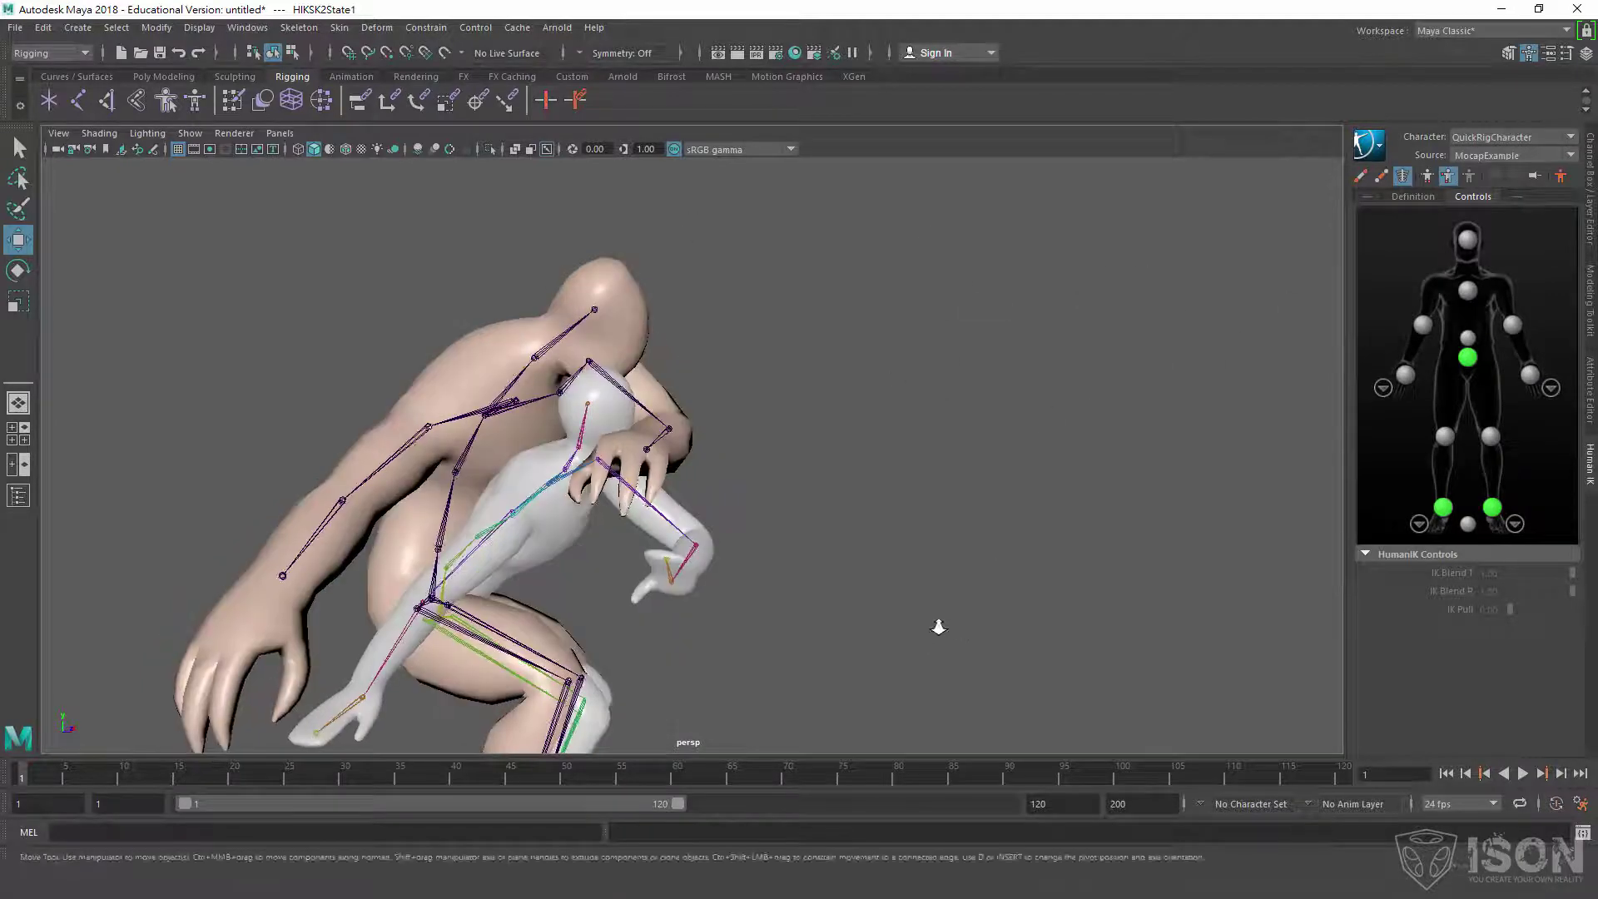
alt+drag(938, 627, 838, 417)
scroll(838, 417, up, 3)
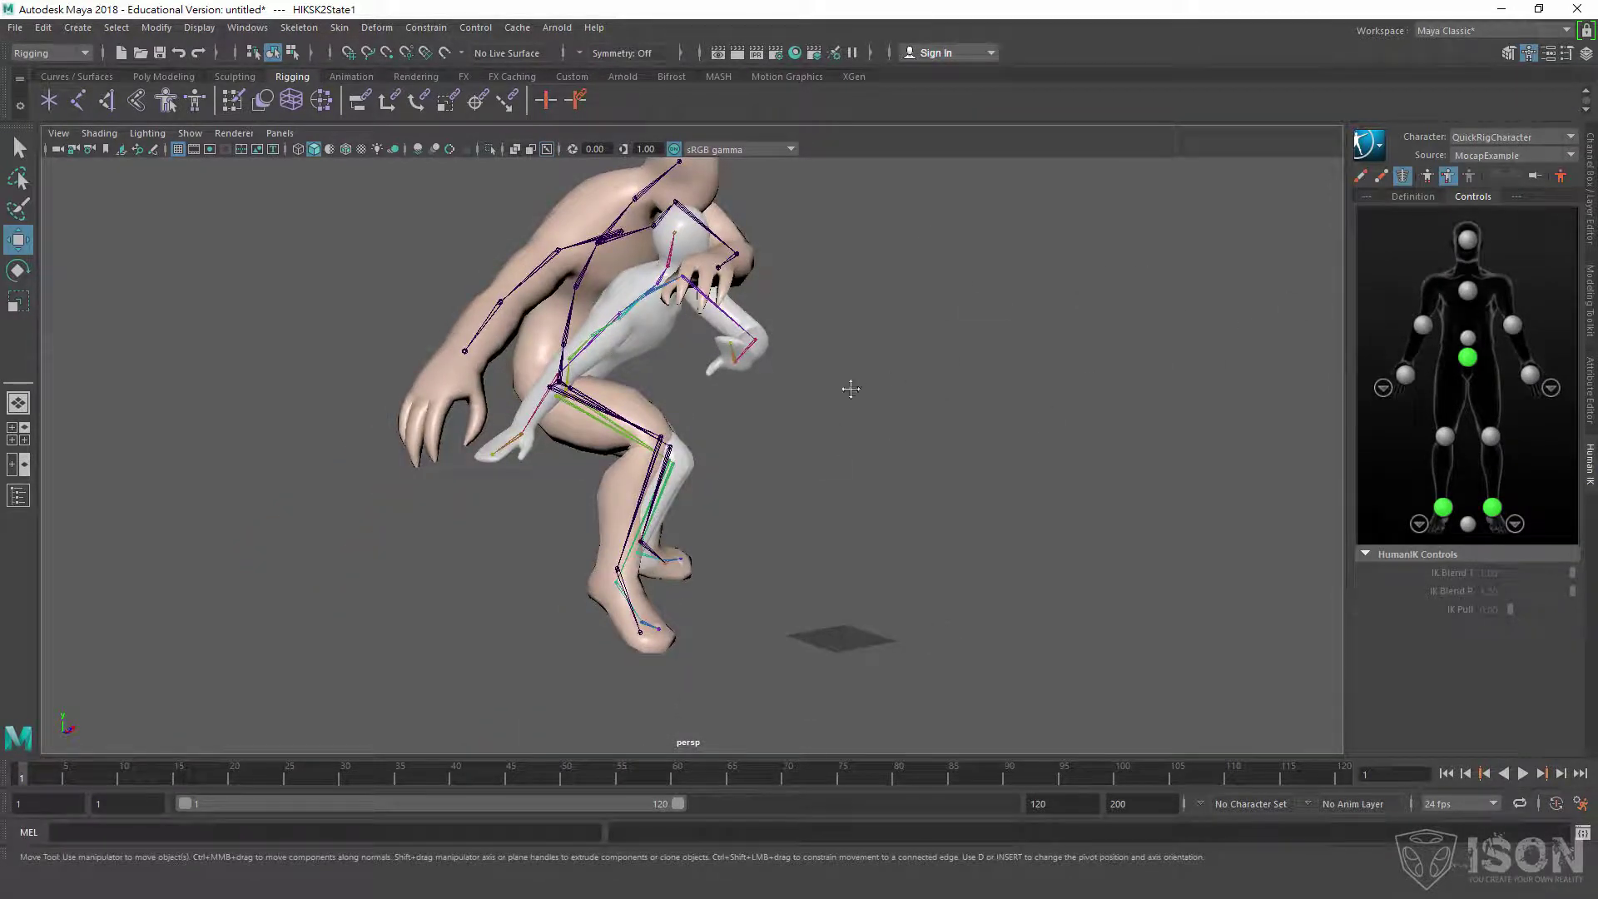
alt+middle_drag(850, 389, 852, 457)
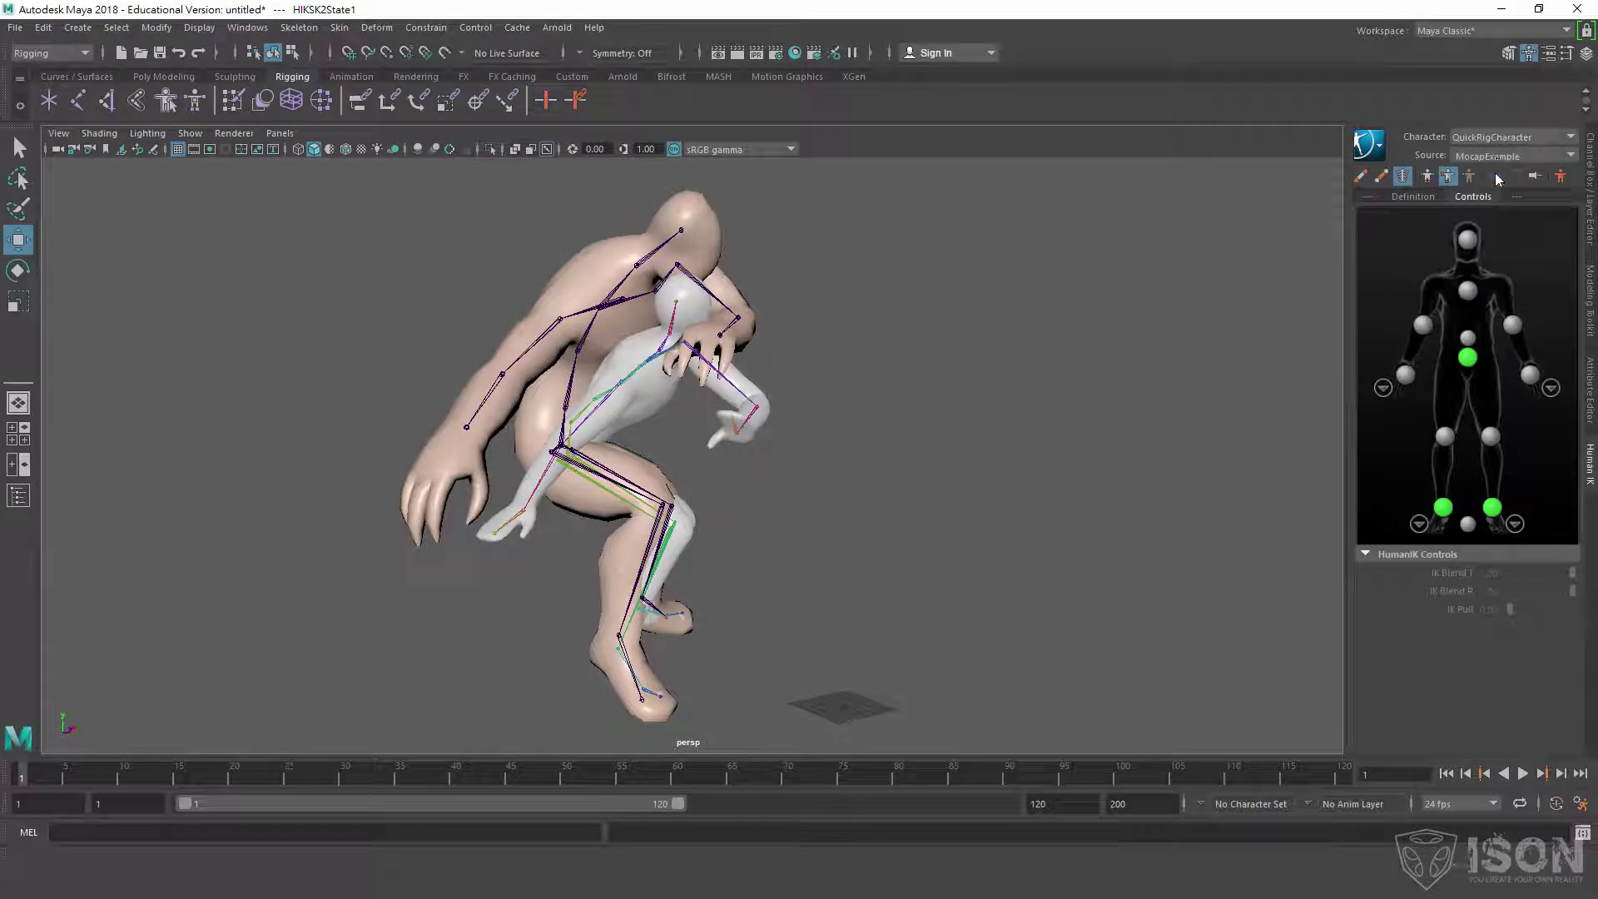
Set the alien's source to None, and switch the HumanIK character to None and back to QuickRigCharacter.
click(1511, 156)
click(1482, 152)
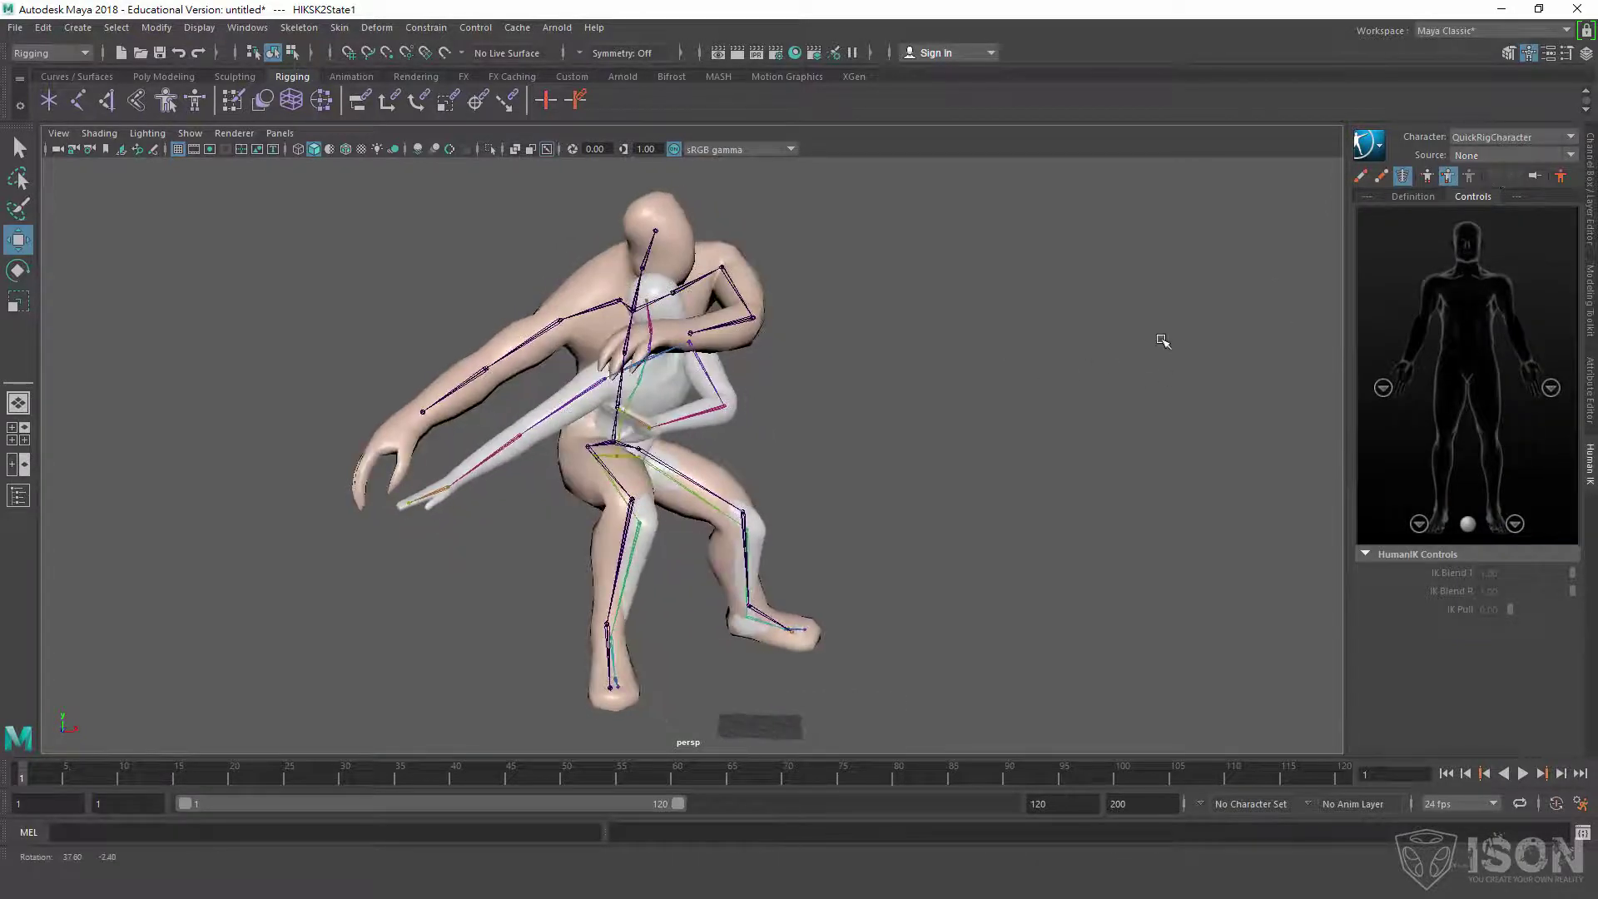
click(1509, 136)
click(1491, 158)
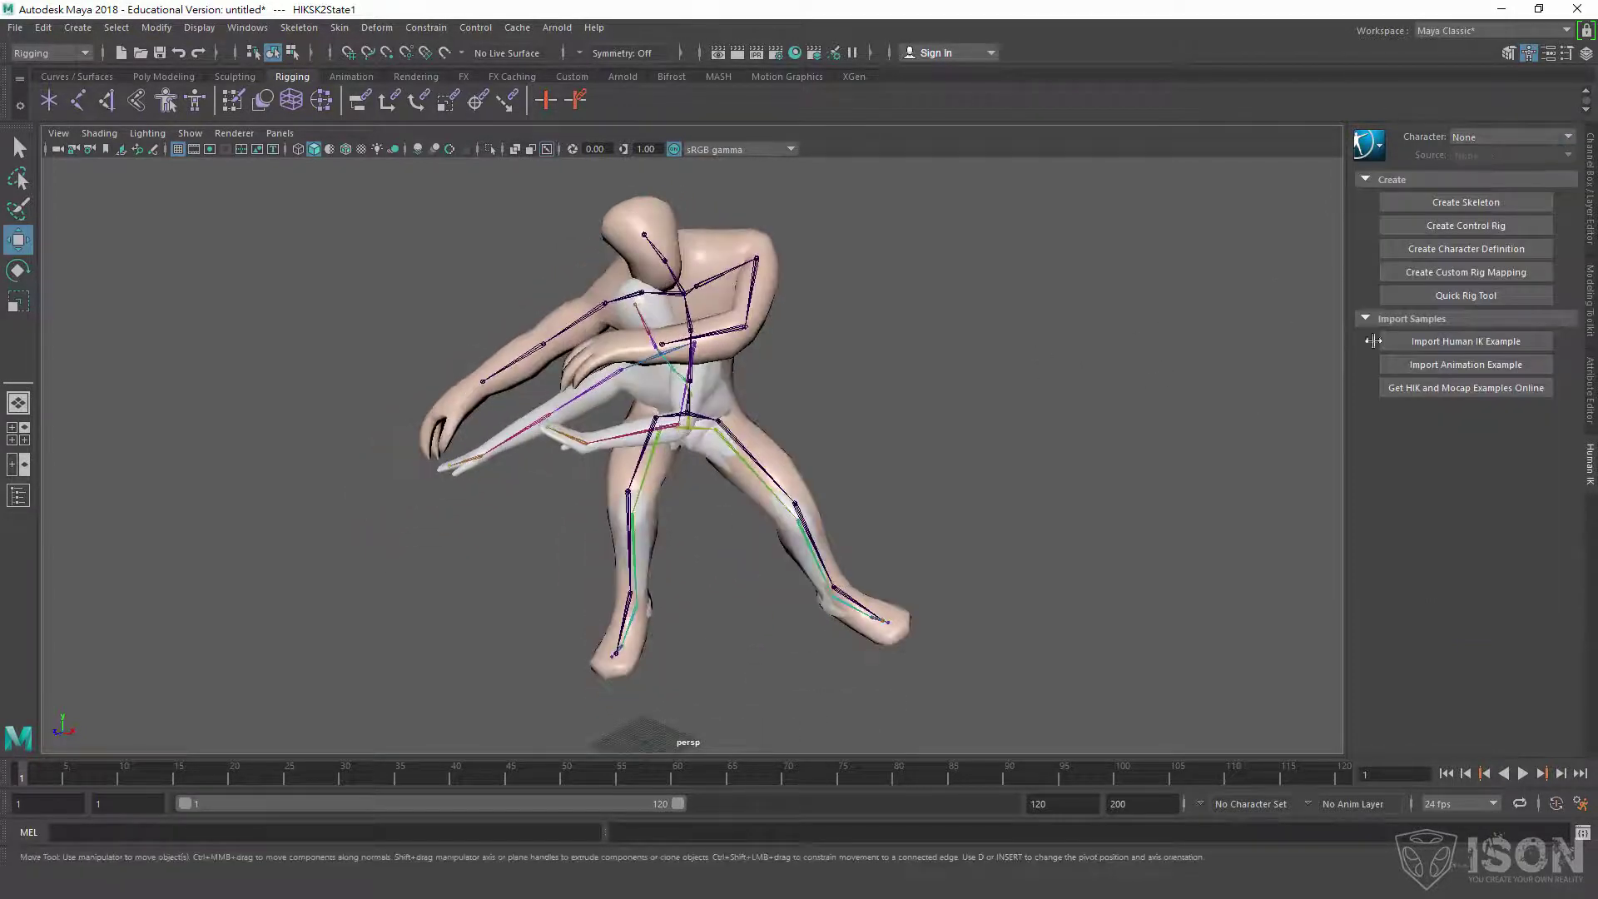
click(1499, 136)
click(1490, 183)
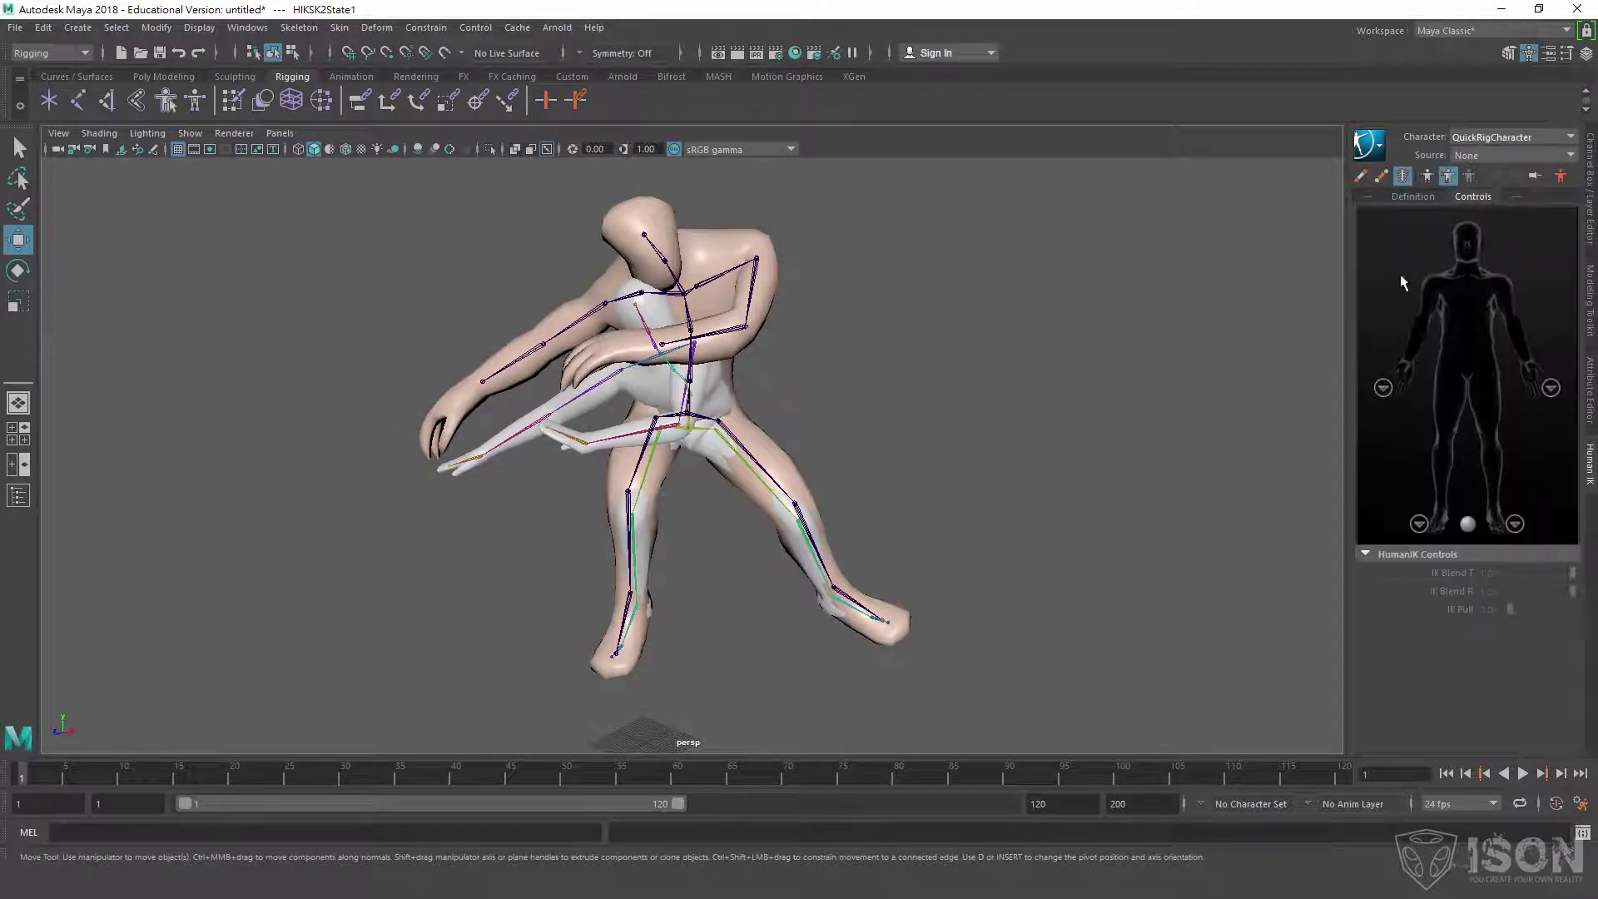
Set the QuickRigCharacter's source to Stance and view the alien's T-pose from behind.
click(1532, 156)
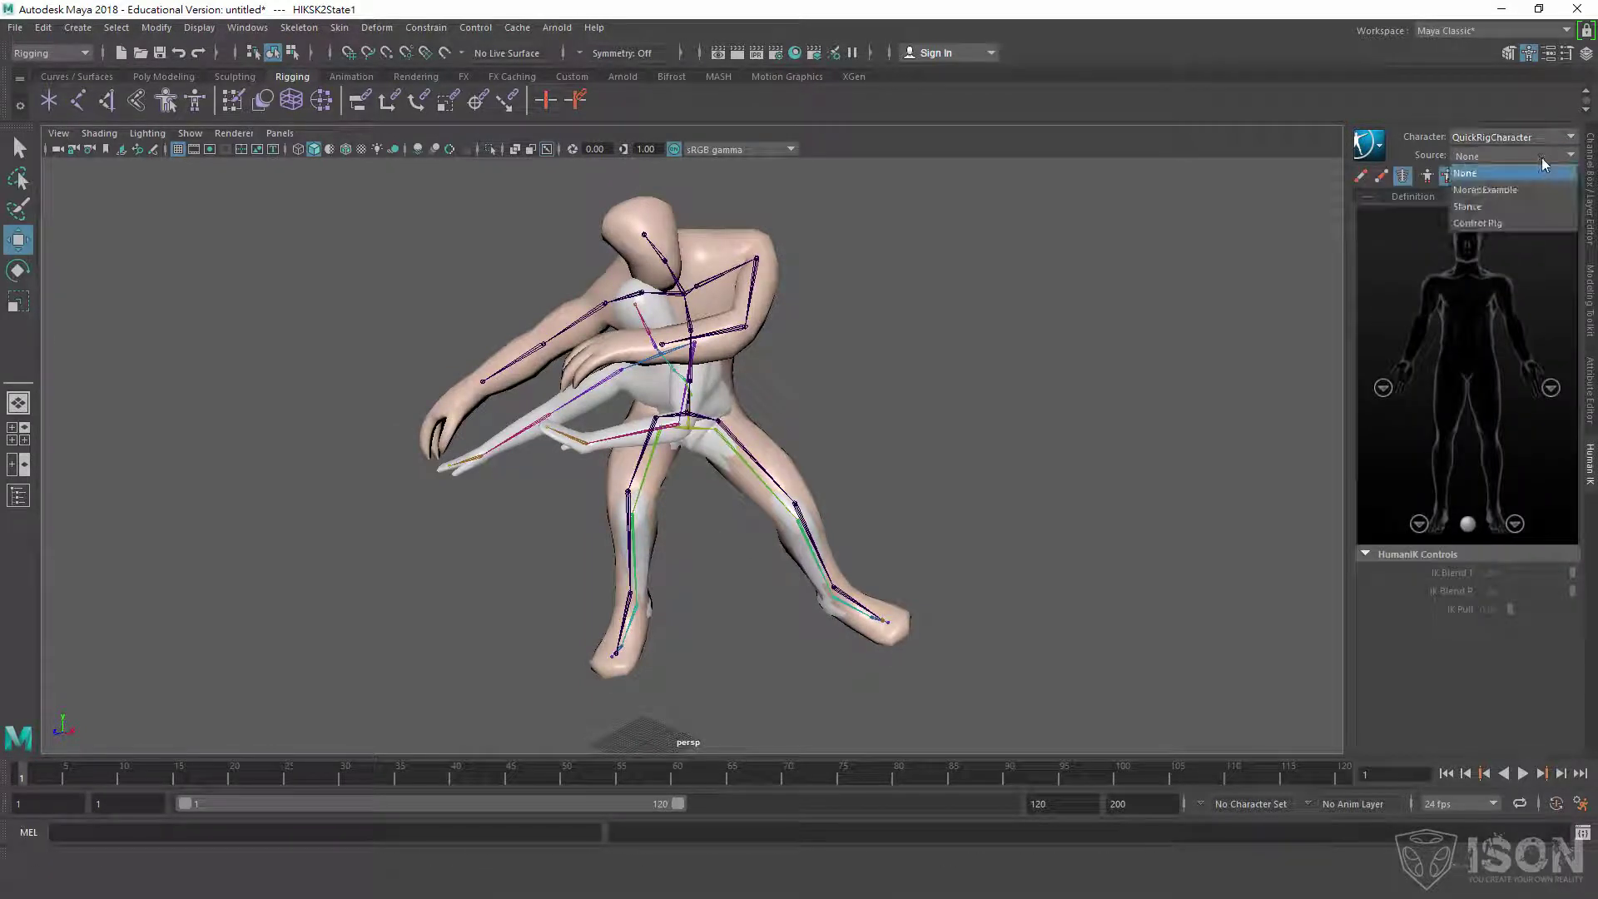
click(1509, 212)
alt+drag(728, 344, 891, 335)
alt+right_drag(899, 338, 991, 353)
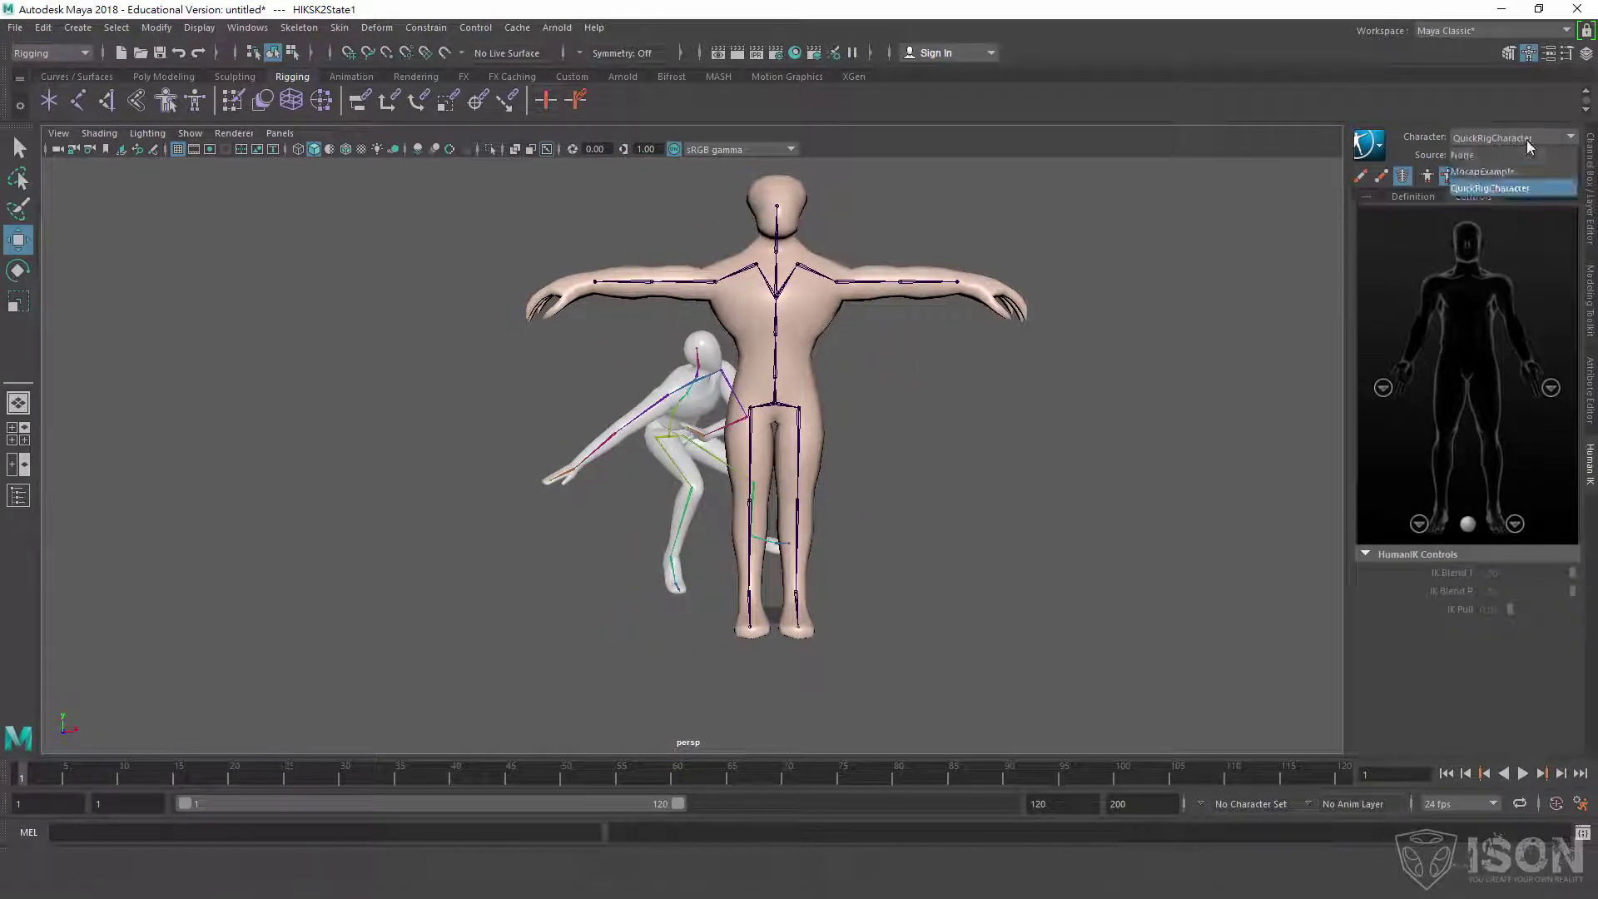
click(1511, 158)
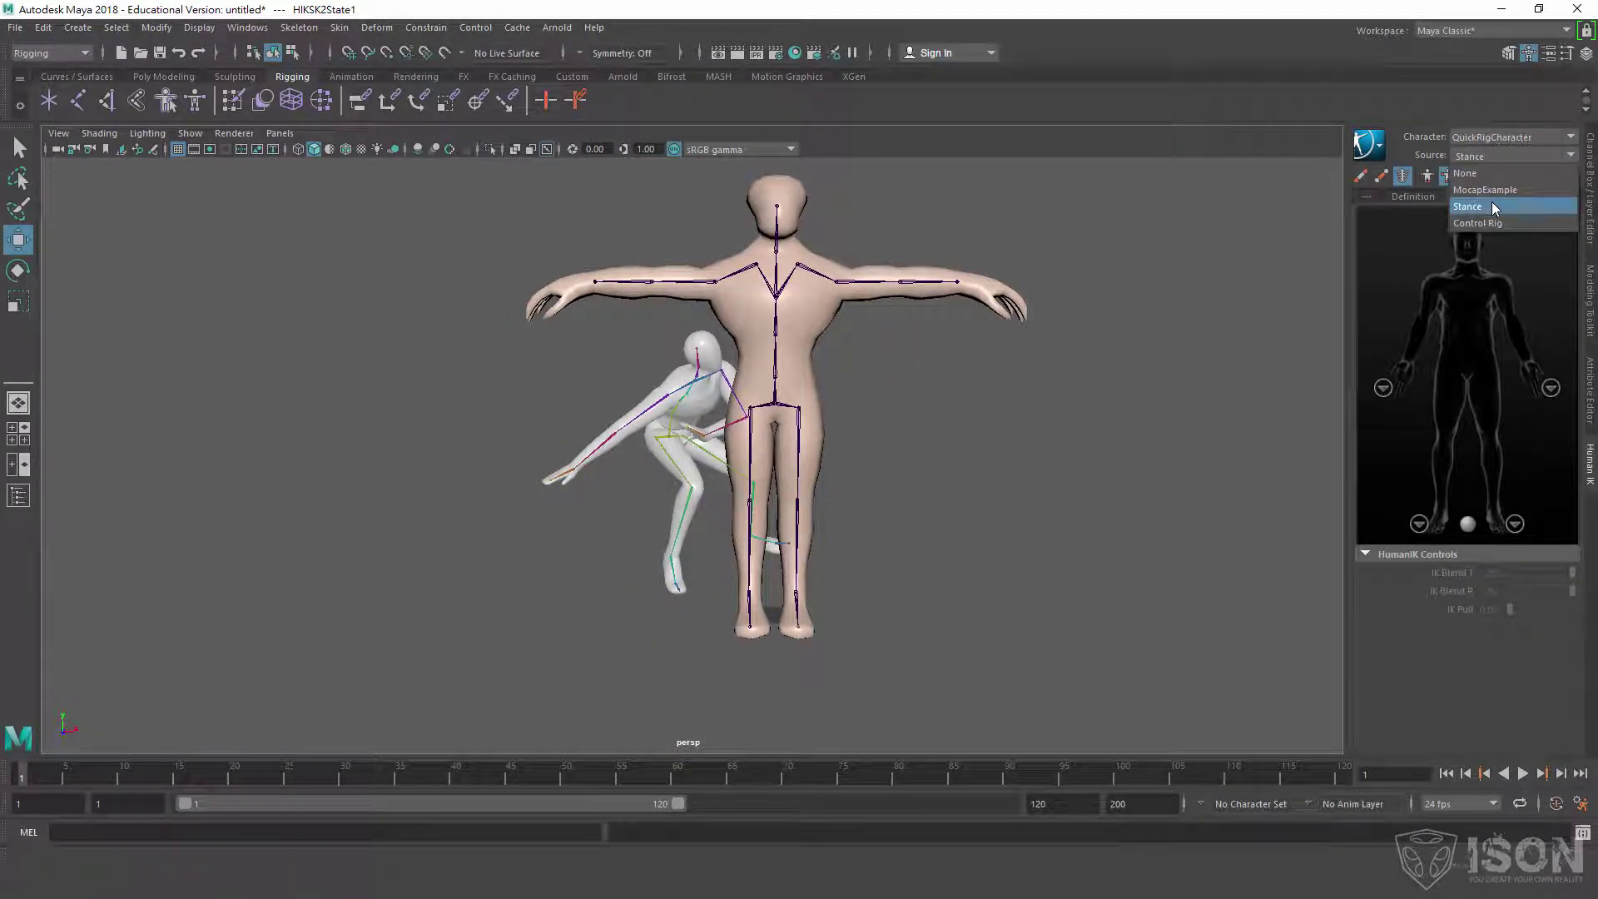
click(1493, 206)
Switch the QuickRigCharacter's source from Stance to Control Rig and view the rig controls.
click(1536, 154)
click(1501, 223)
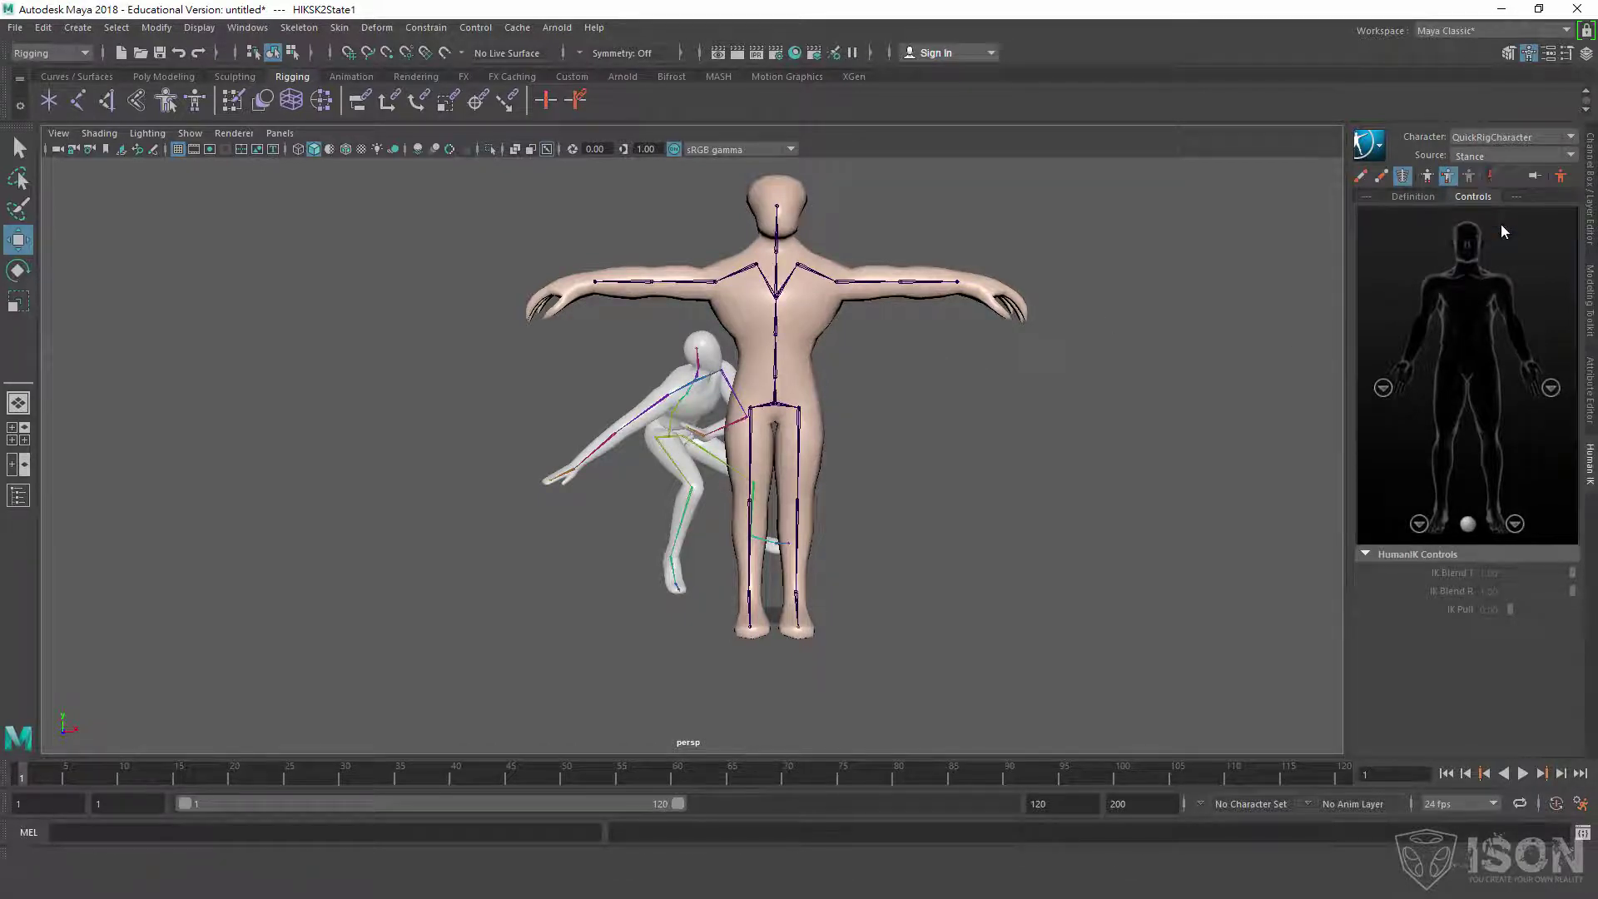
alt+drag(977, 366, 892, 277)
scroll(1011, 339, up, 3)
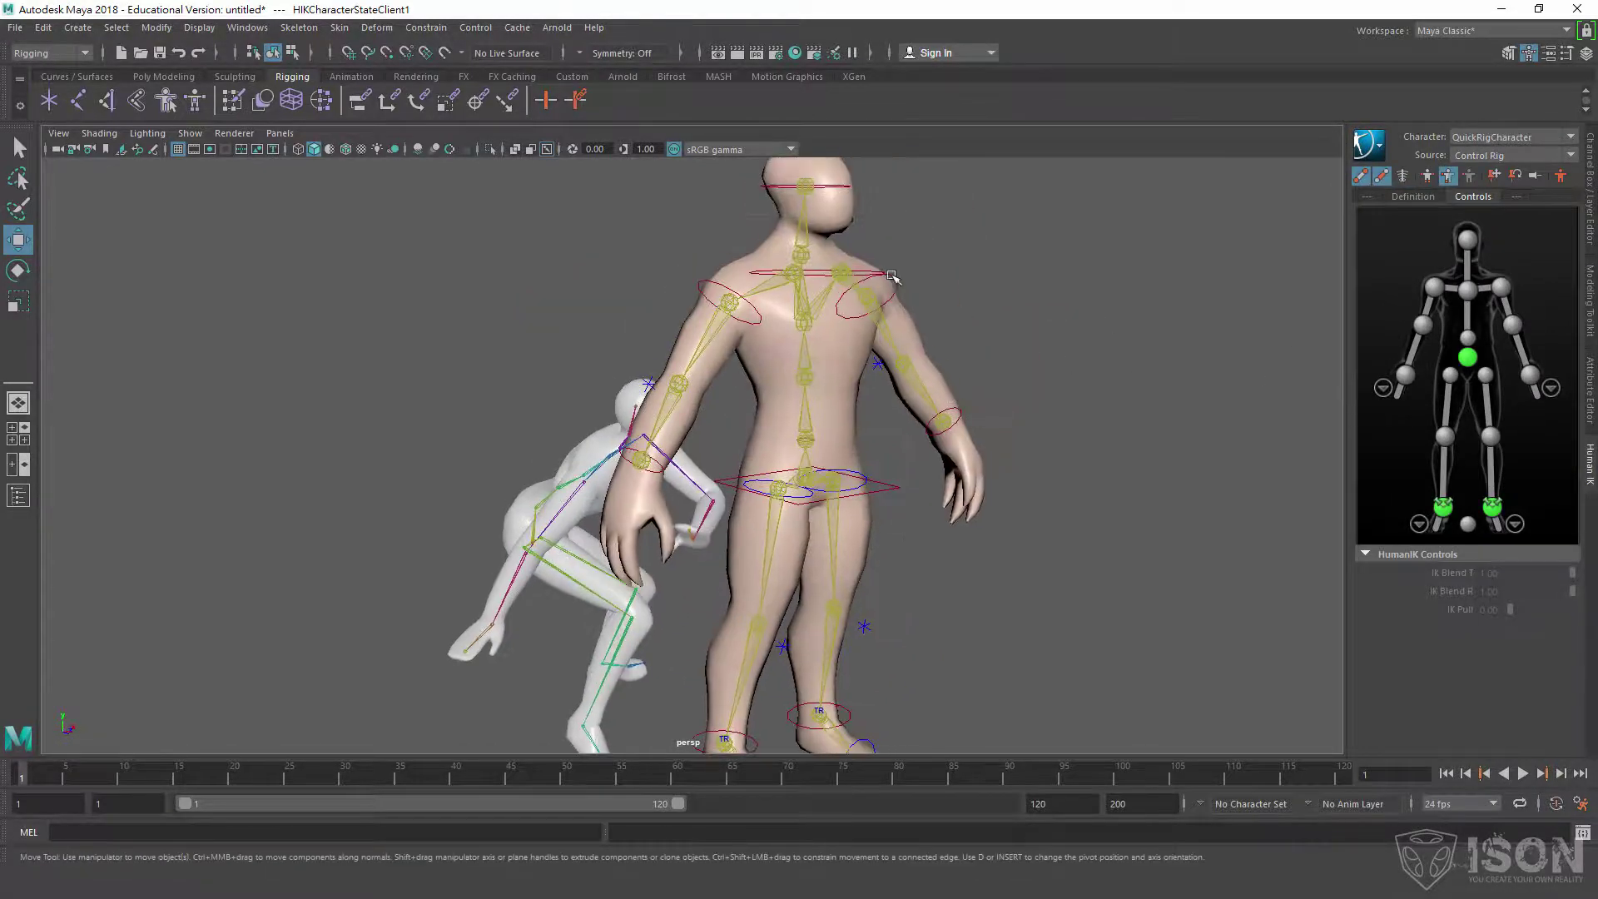
Switch the QuickRigCharacter's source to MocapExample and from there to Stance to compare the poses.
click(1537, 156)
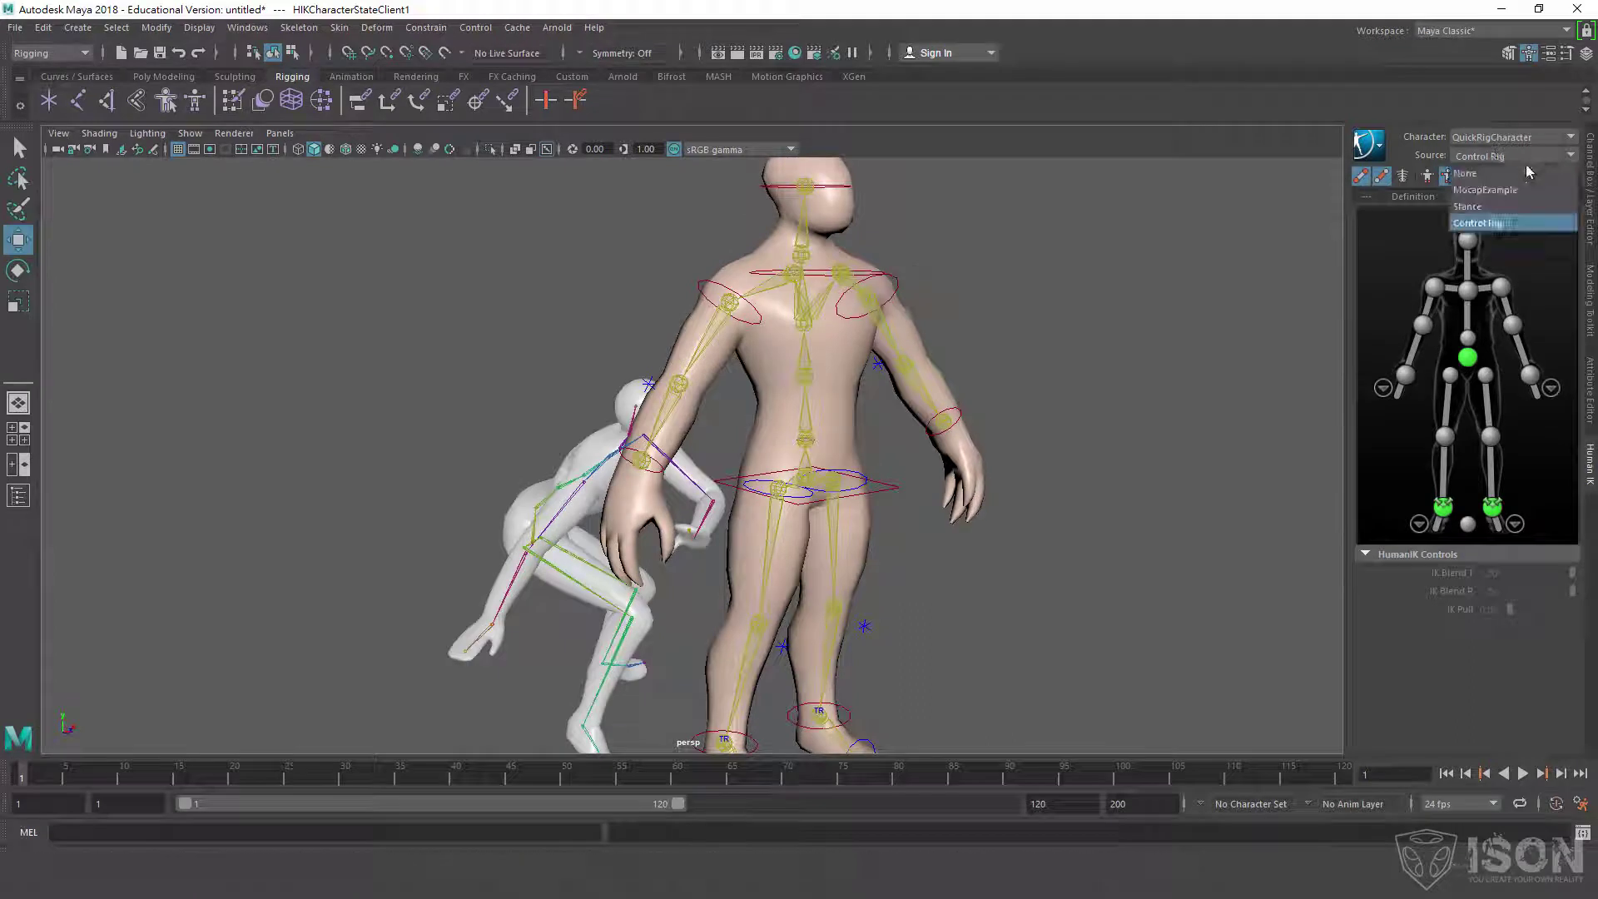
click(1491, 191)
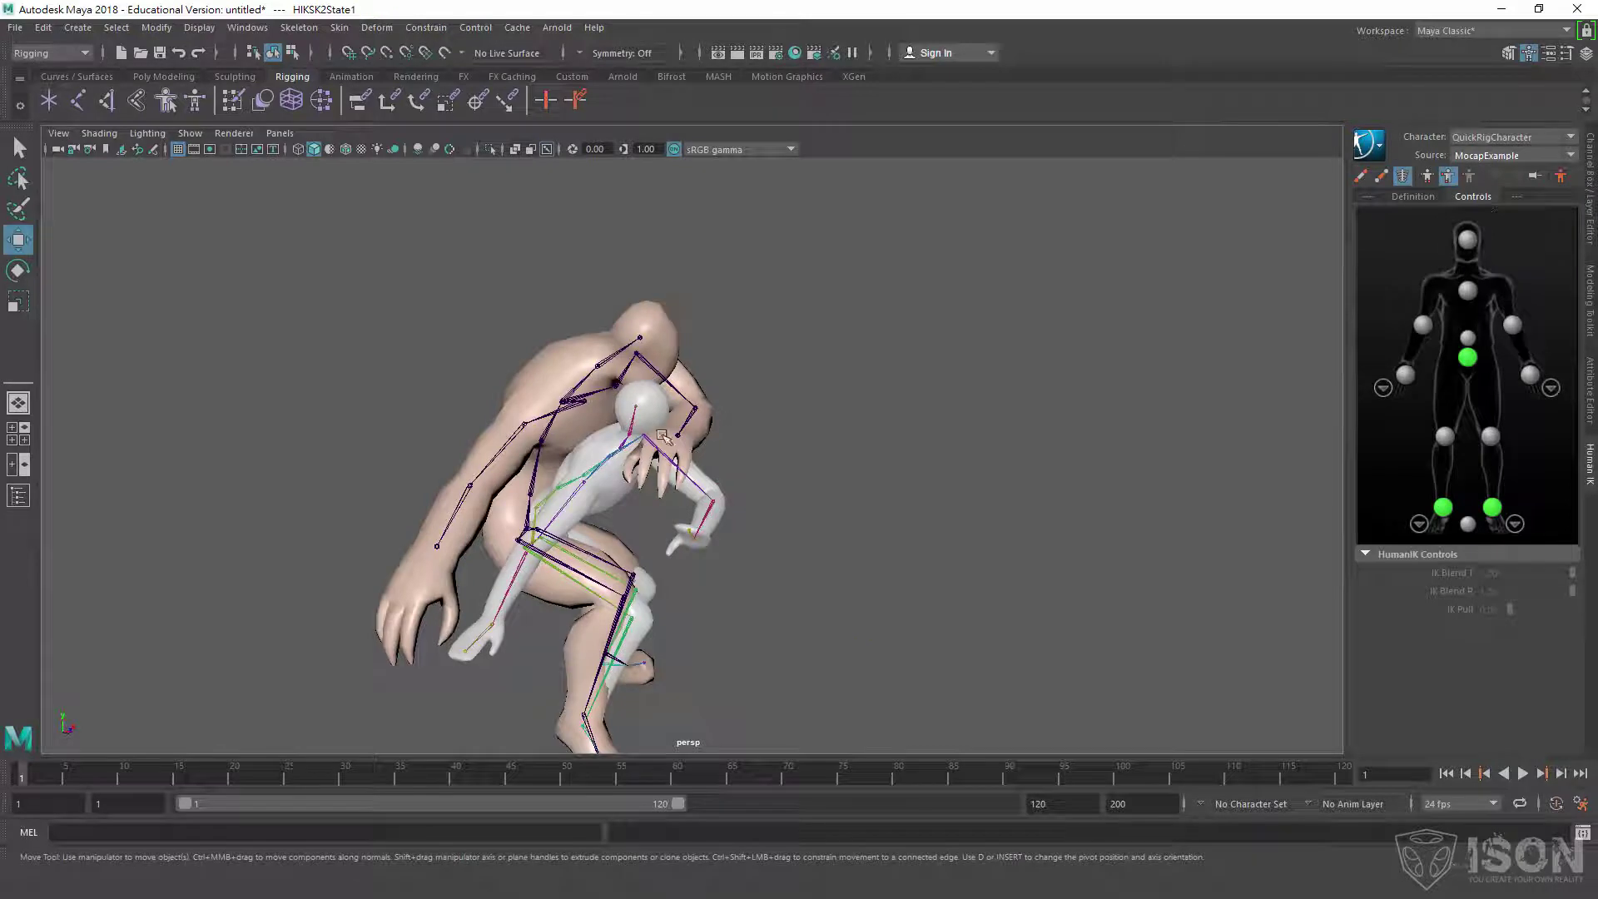
click(1499, 156)
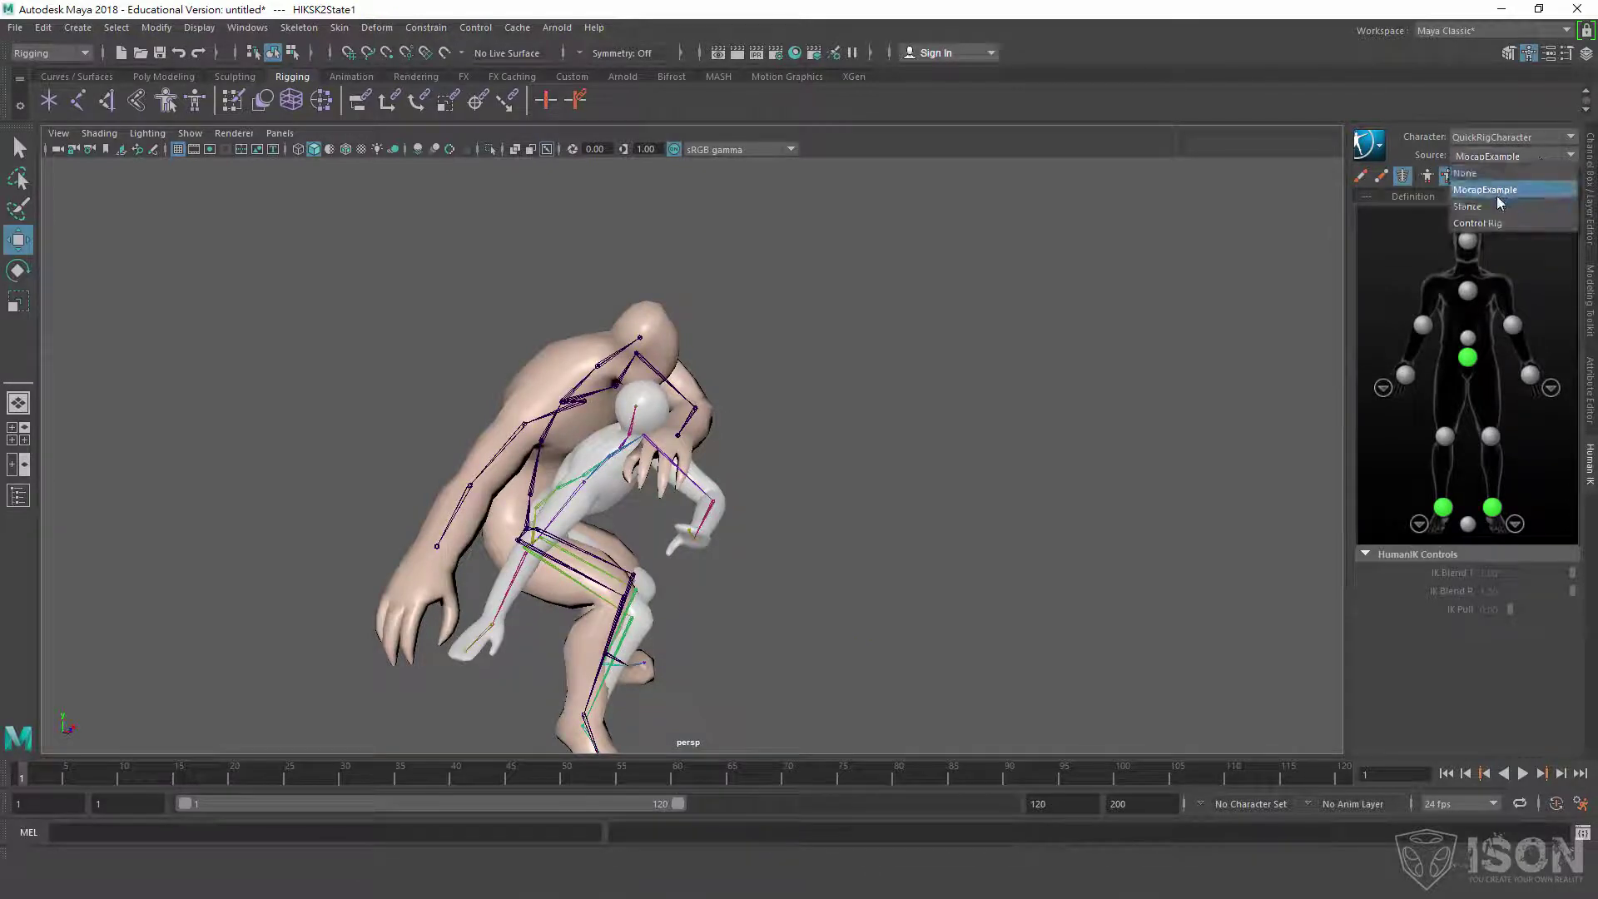
click(1490, 207)
Return the QuickRigCharacter's source to Control Rig.
click(1507, 155)
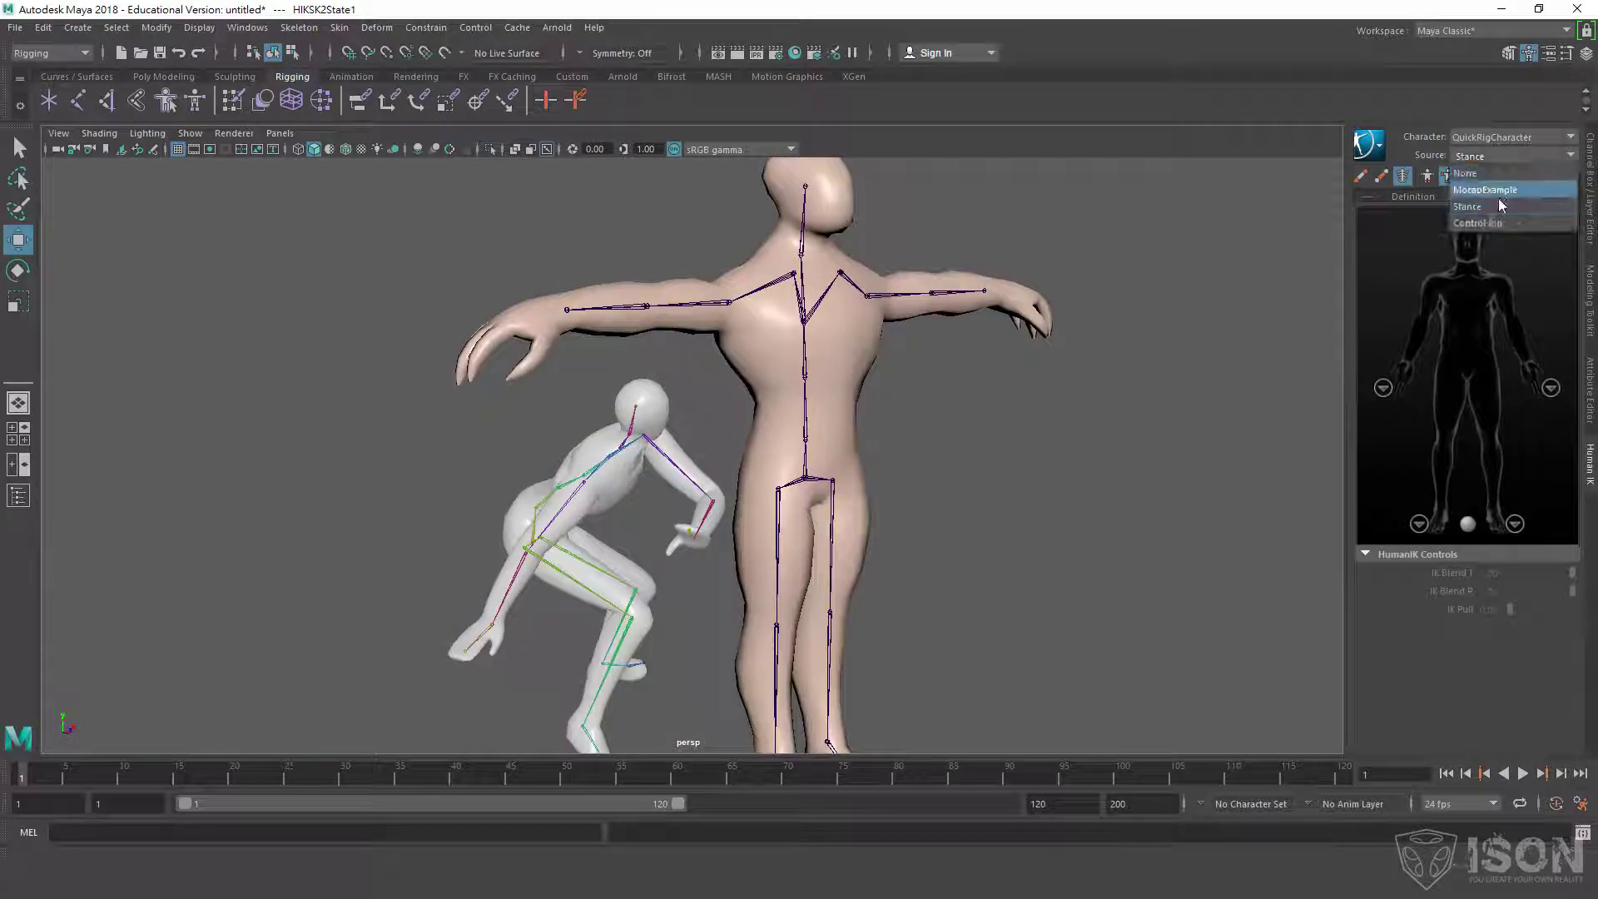
click(1495, 223)
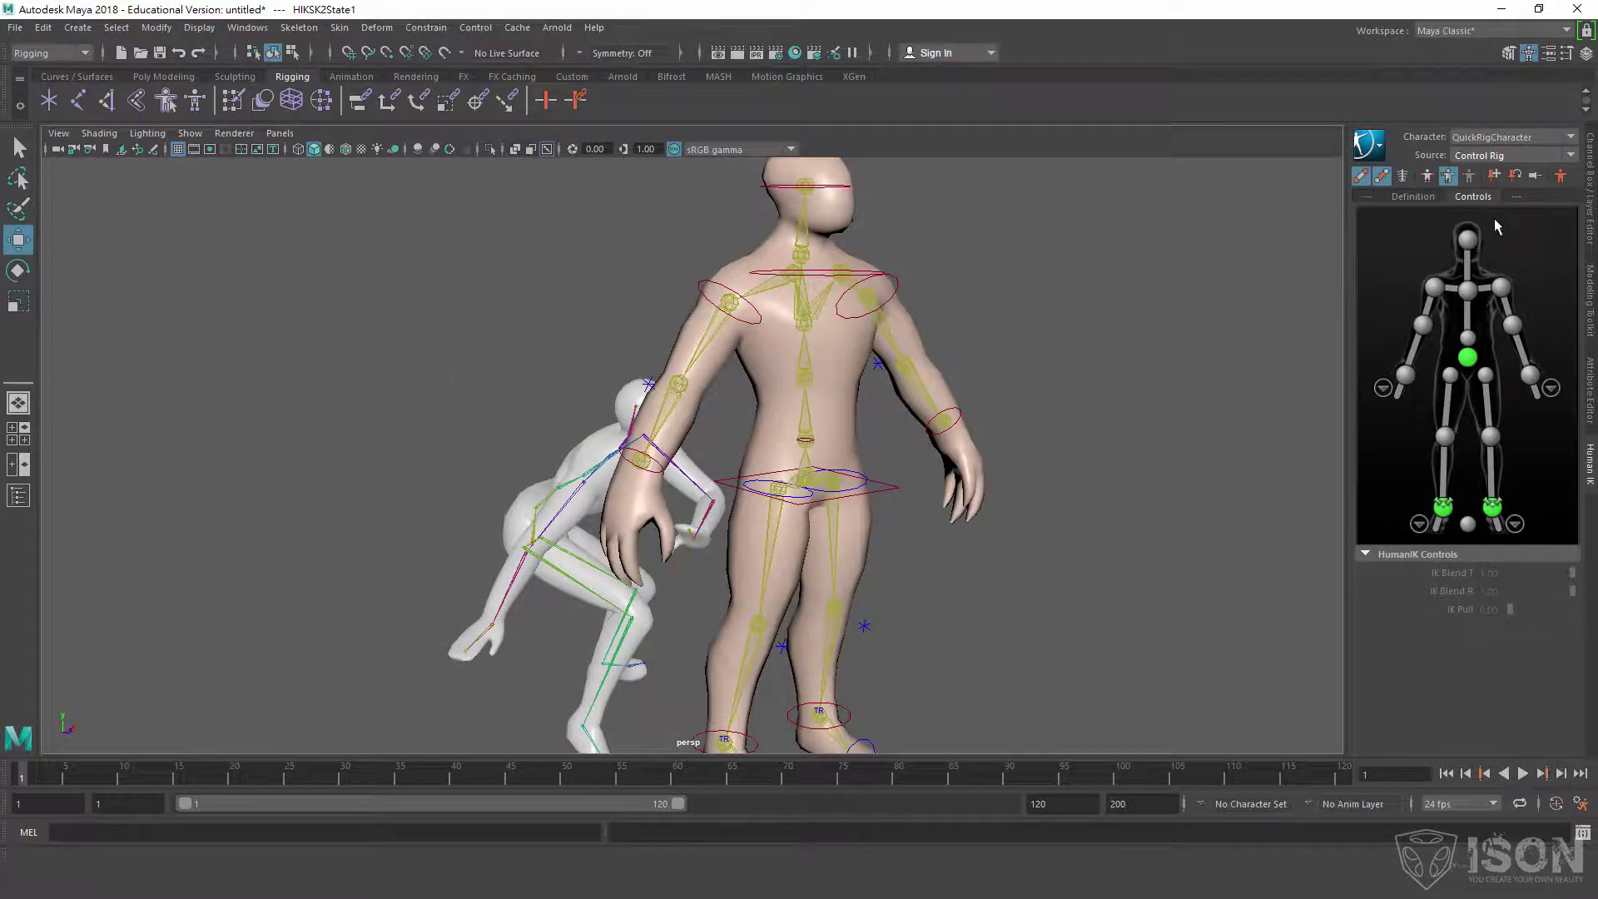
alt+drag(812, 363, 899, 355)
click(1507, 156)
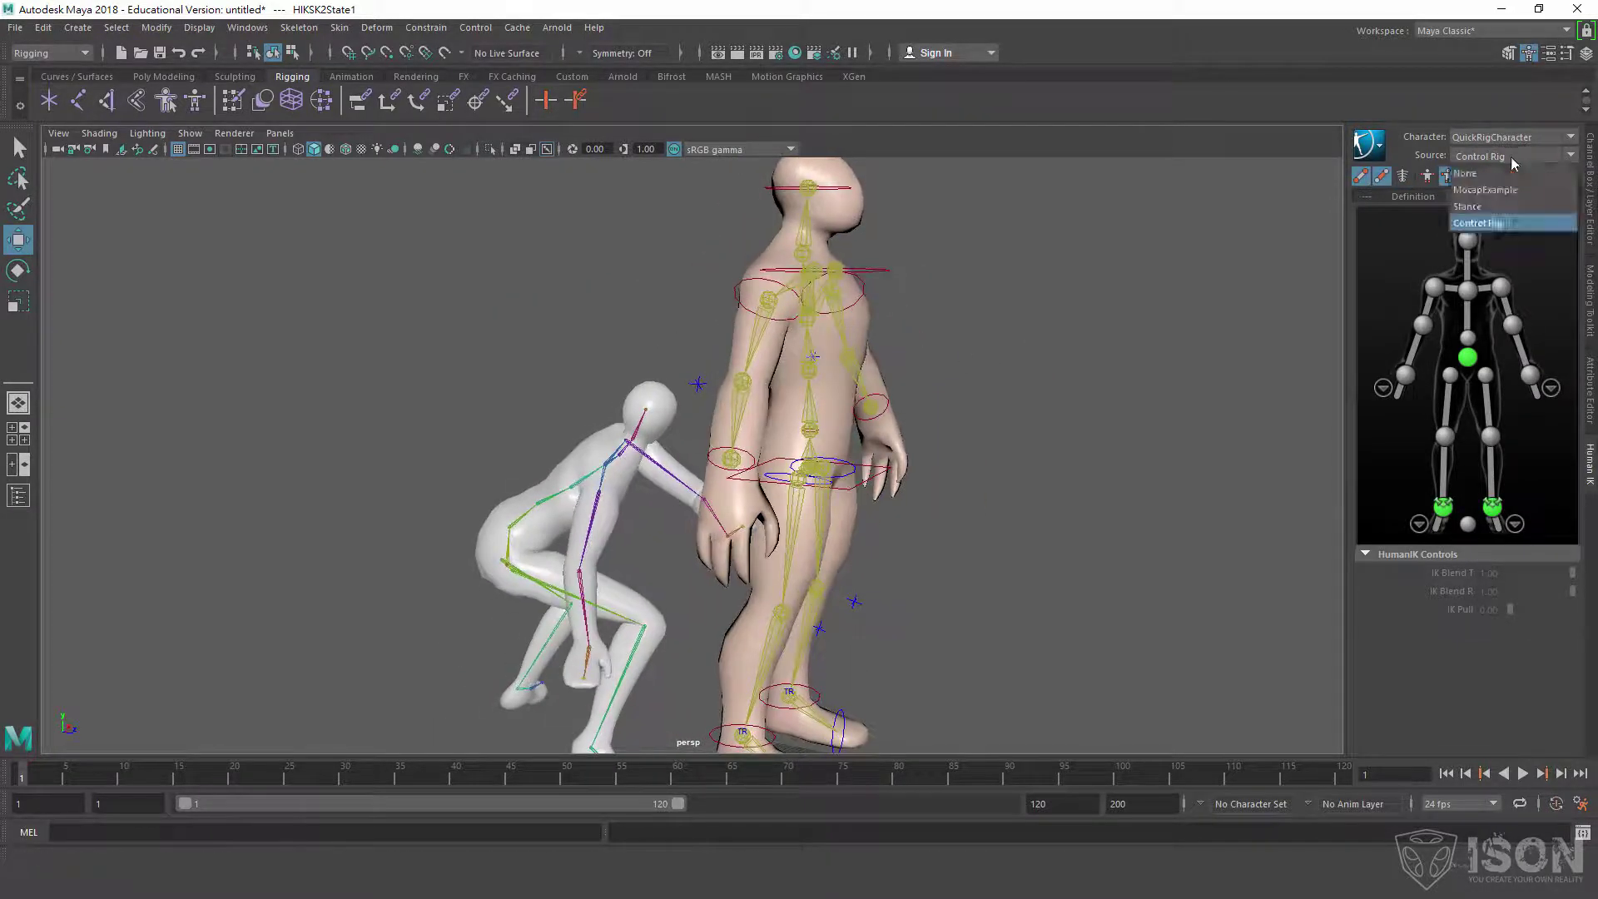
click(1478, 223)
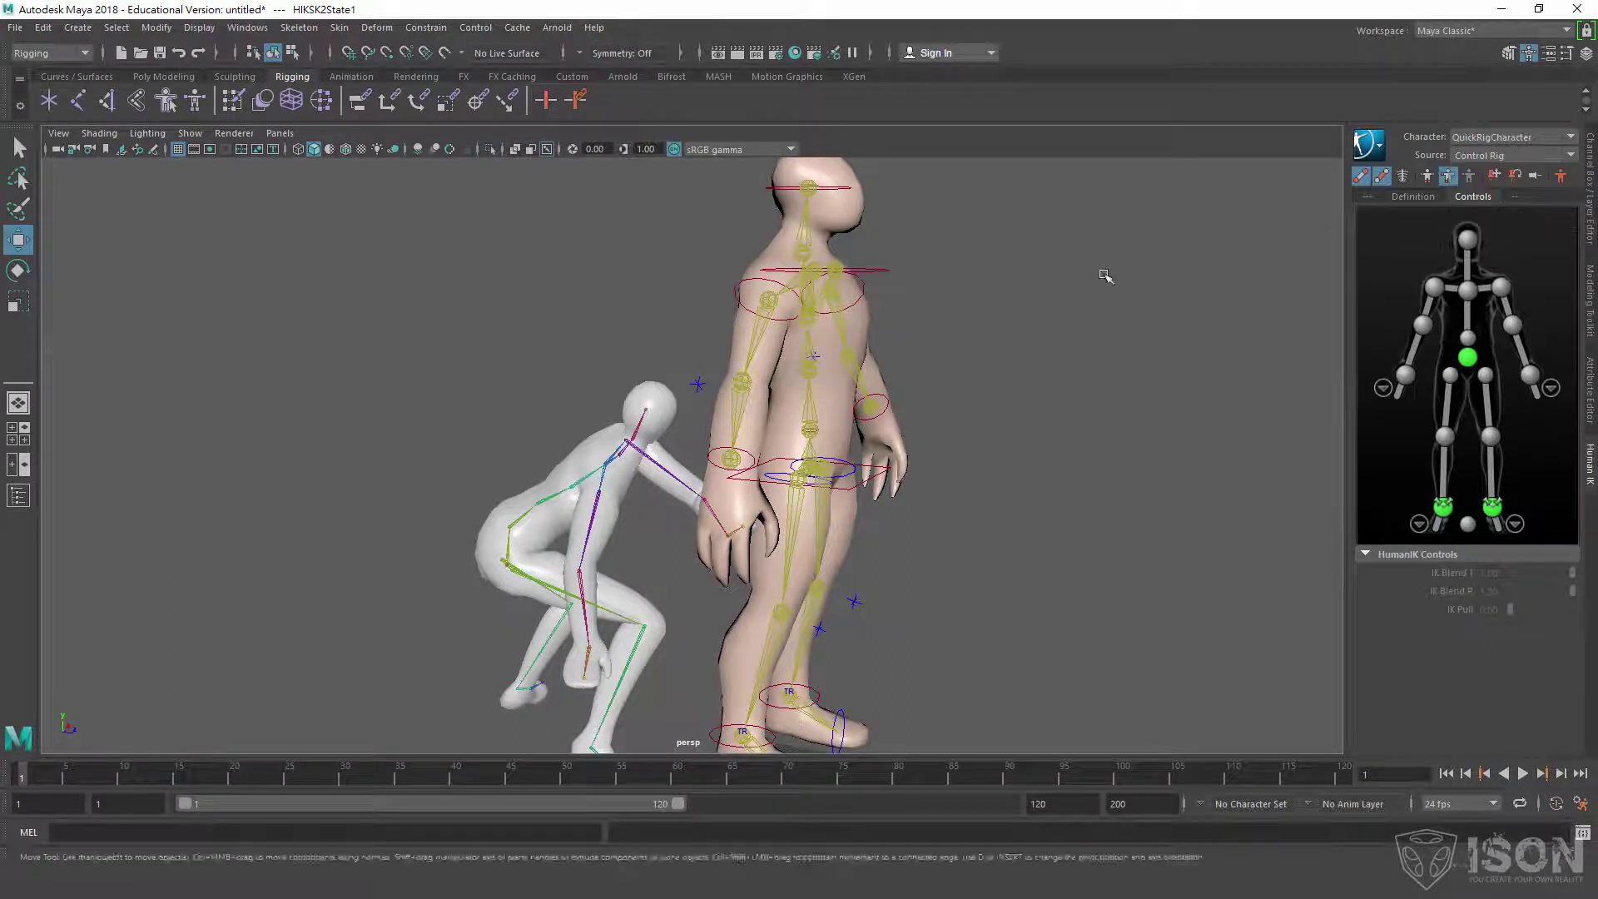
Open the Content Browser and expand the Motion Capture folder under the Animation examples.
alt+drag(977, 392, 1068, 384)
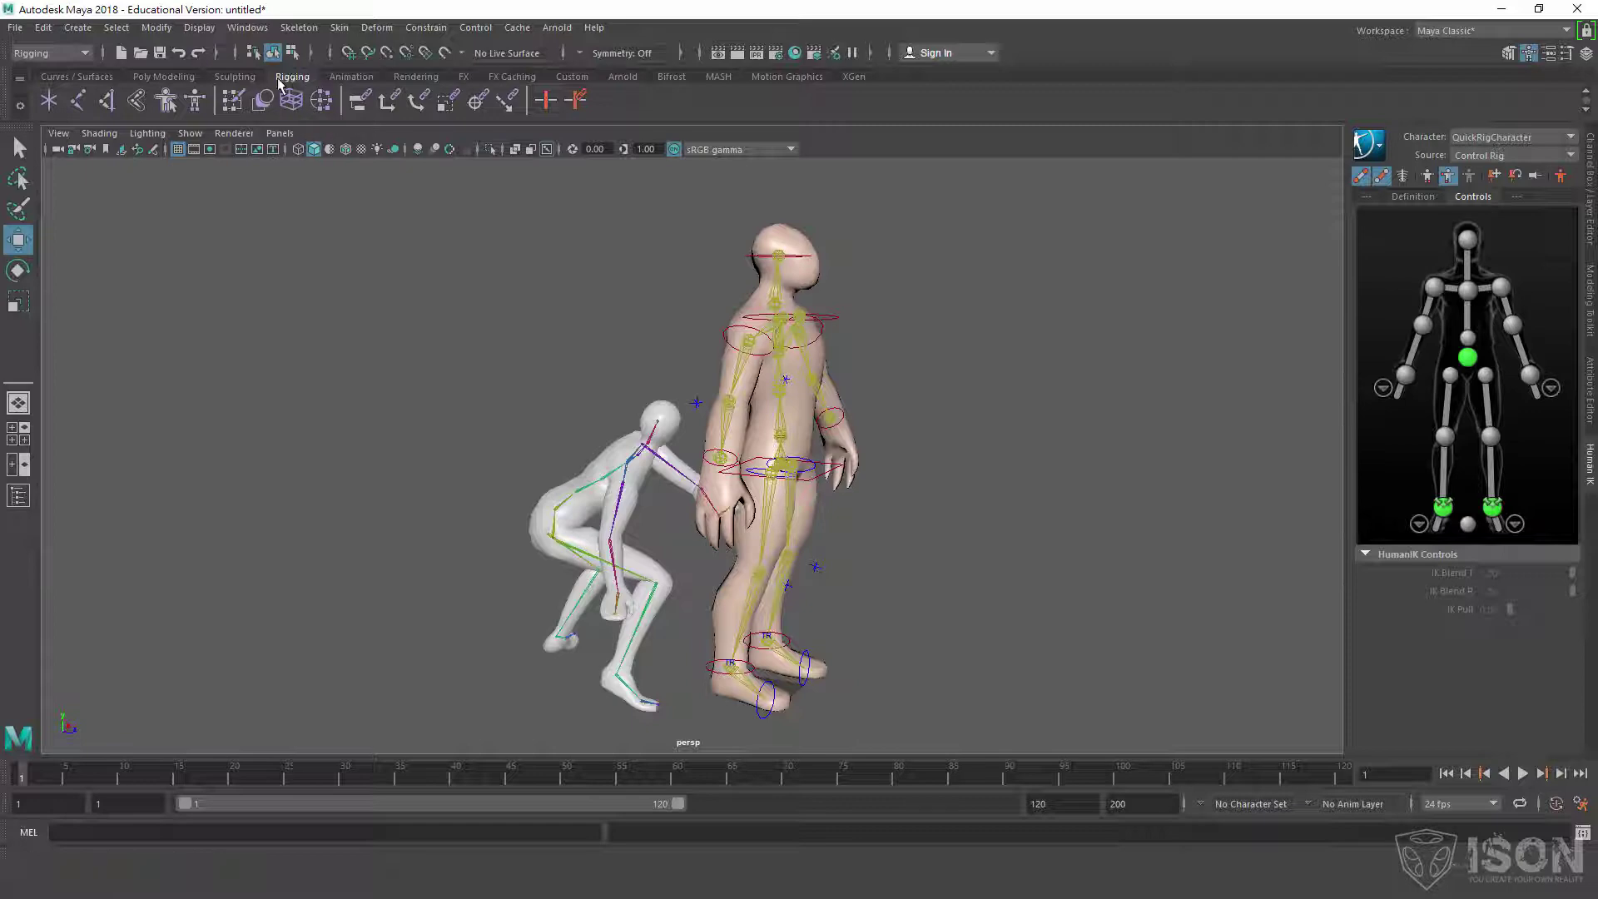
click(235, 76)
click(613, 101)
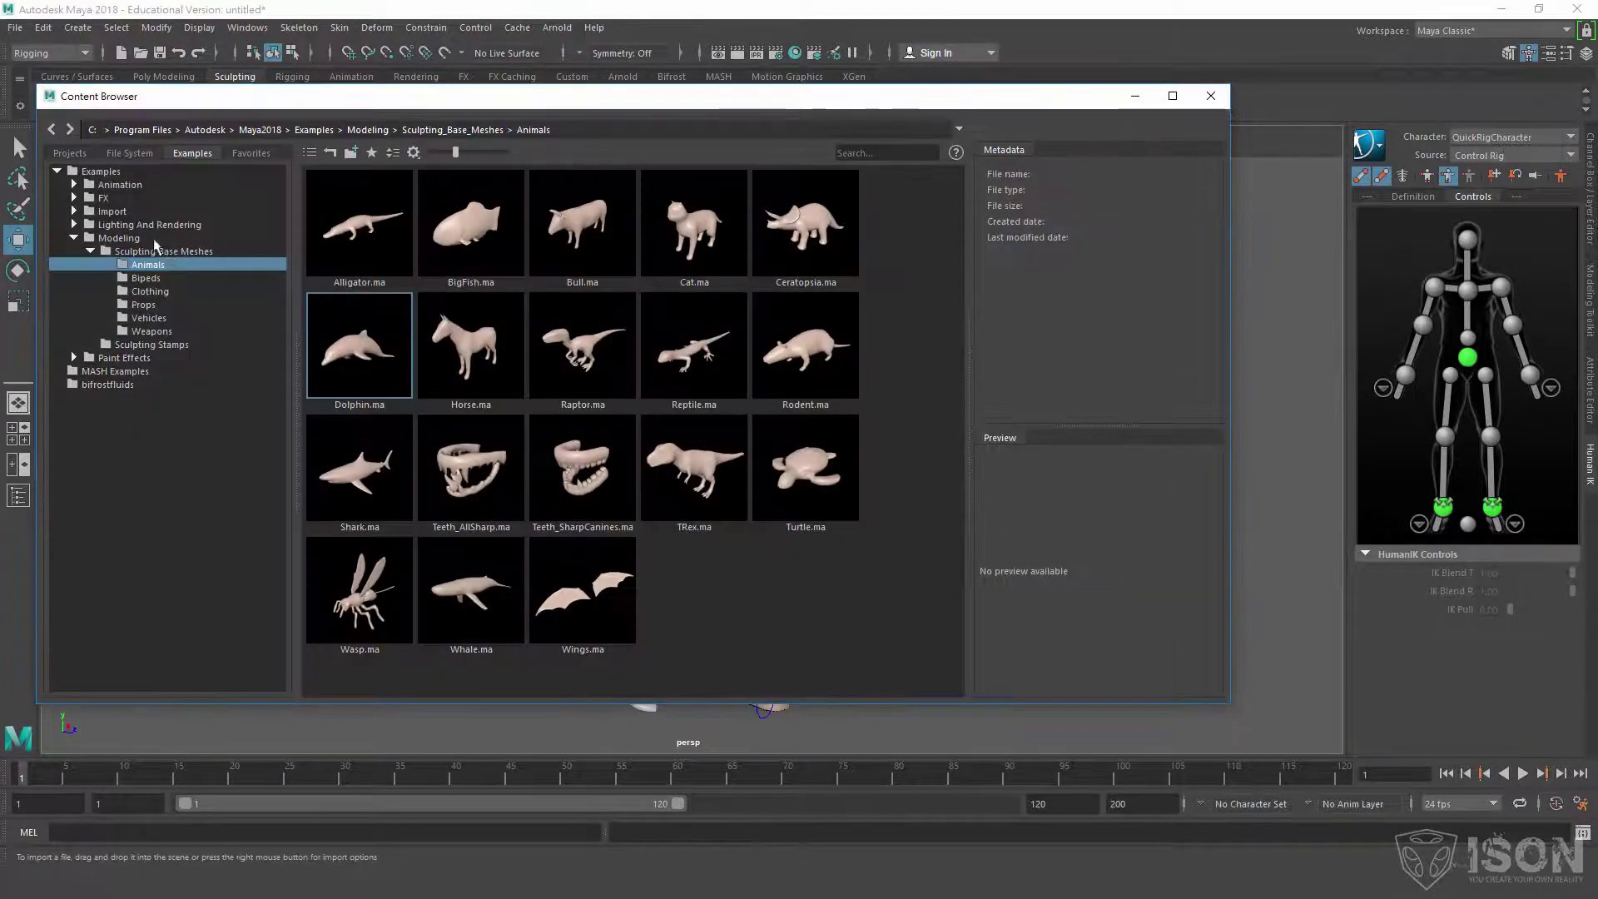
click(74, 185)
click(90, 198)
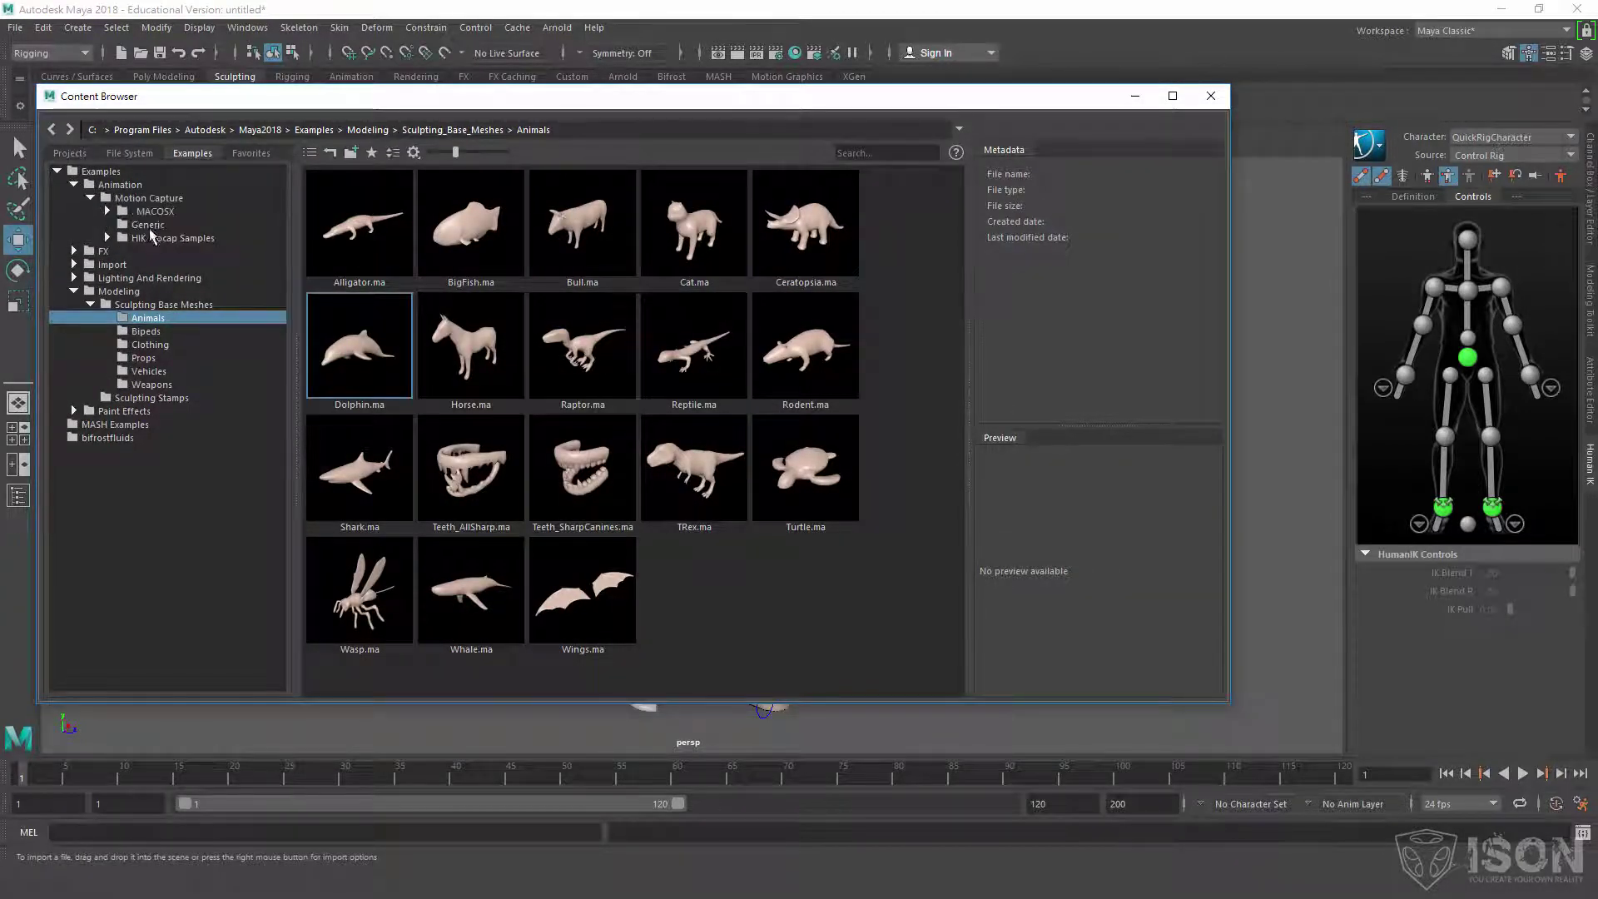
Look through the hik examples folder inside HIK Mocap Samples.
double_click(155, 238)
double_click(159, 254)
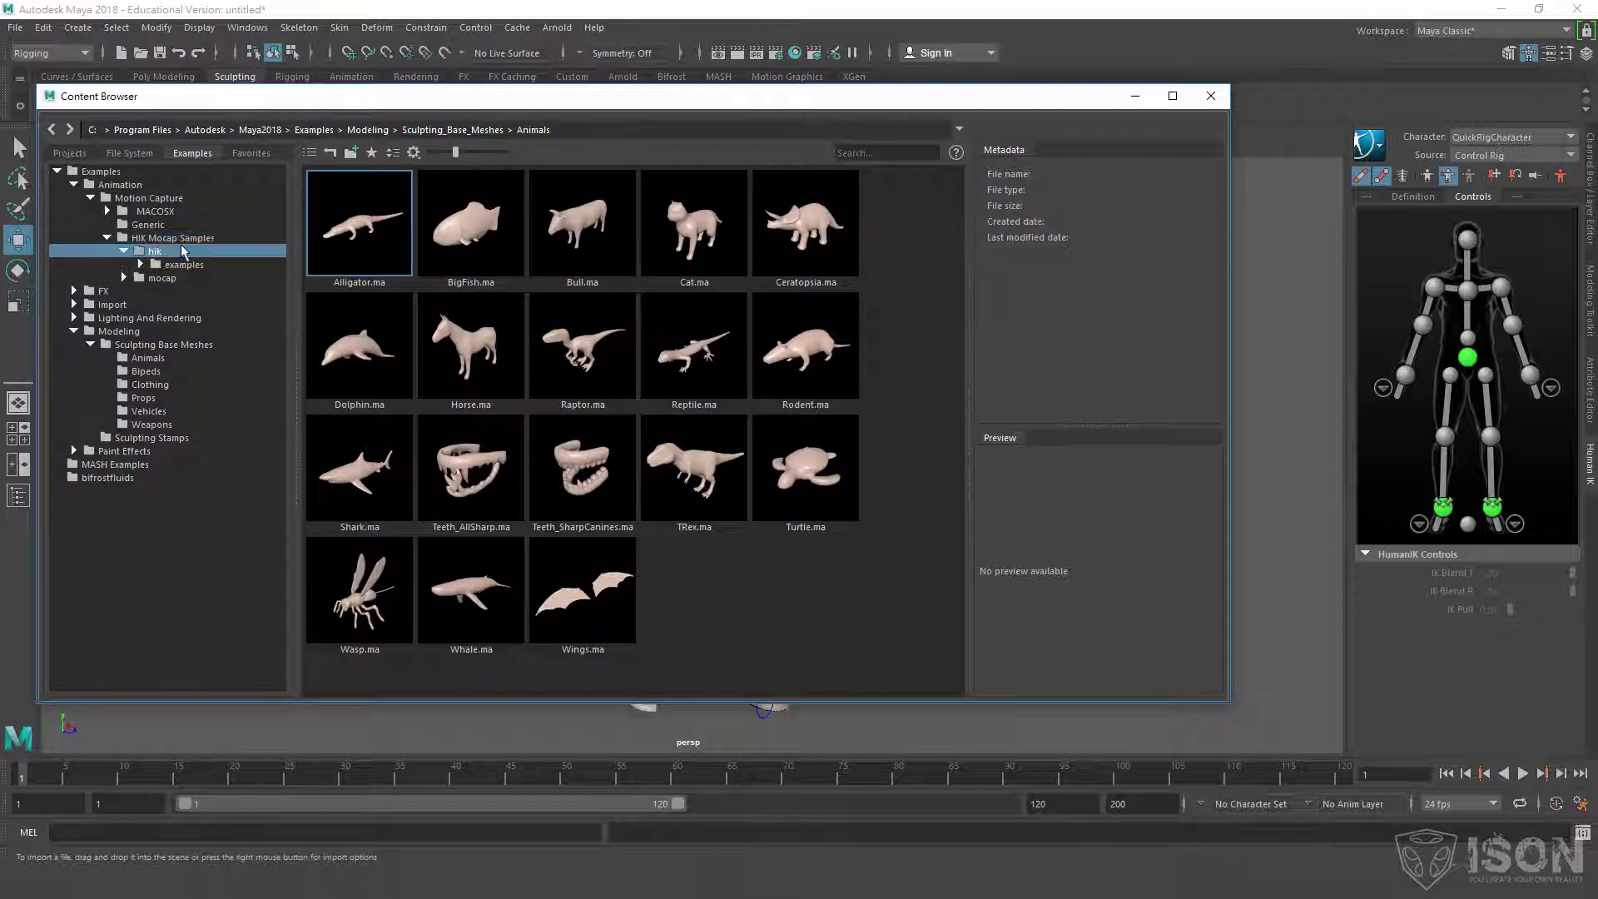
double_click(178, 242)
double_click(117, 238)
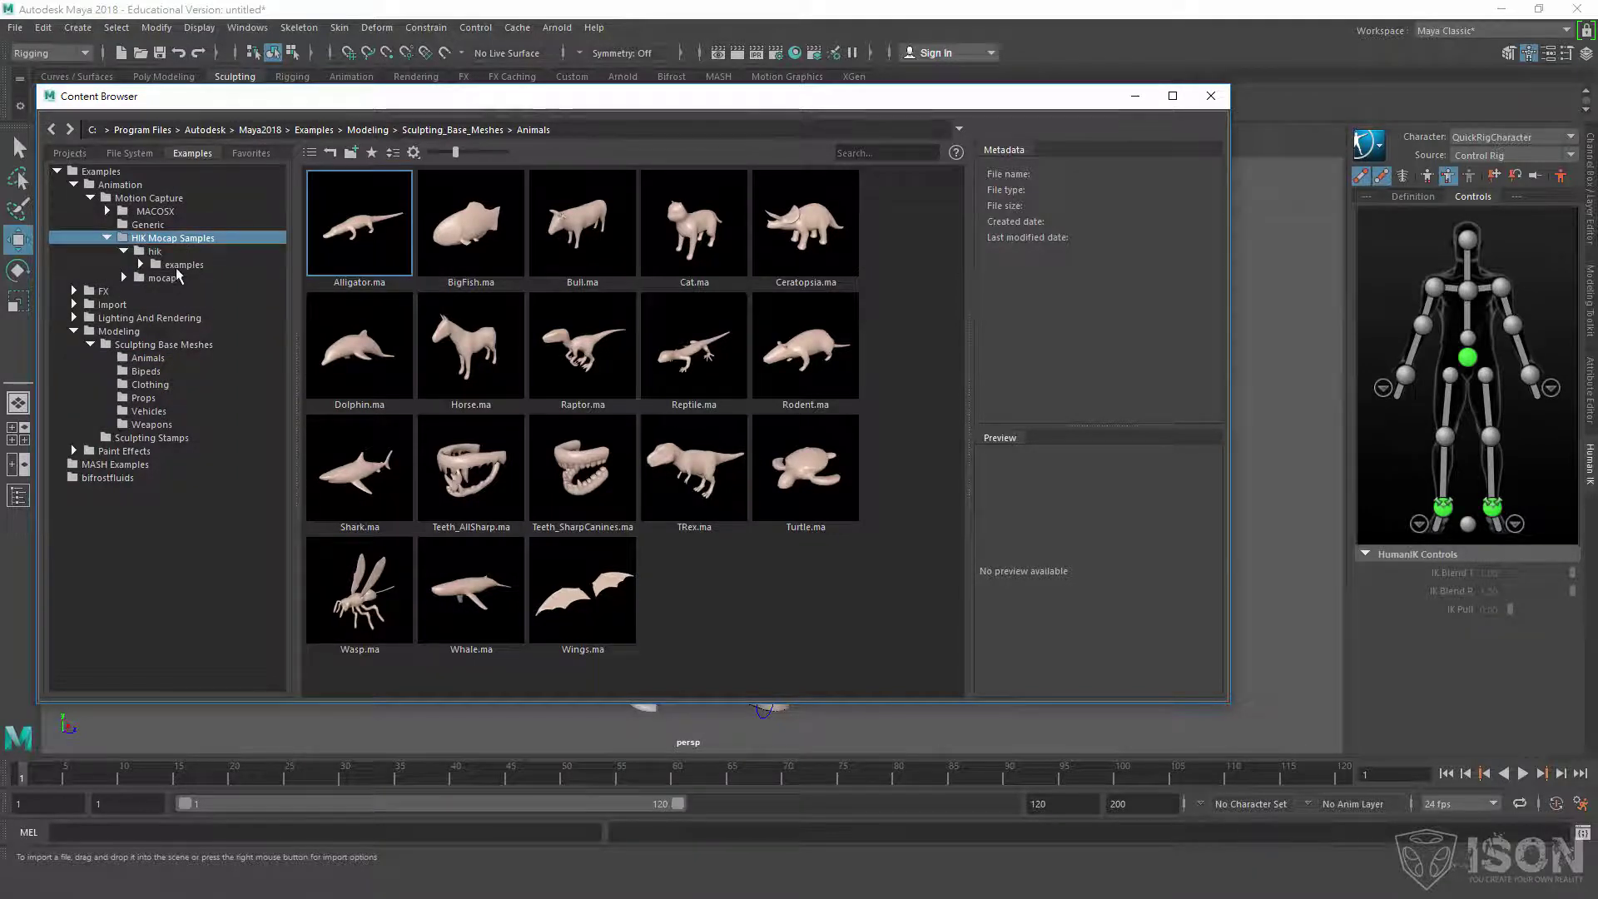
double_click(181, 268)
double_click(152, 253)
double_click(171, 241)
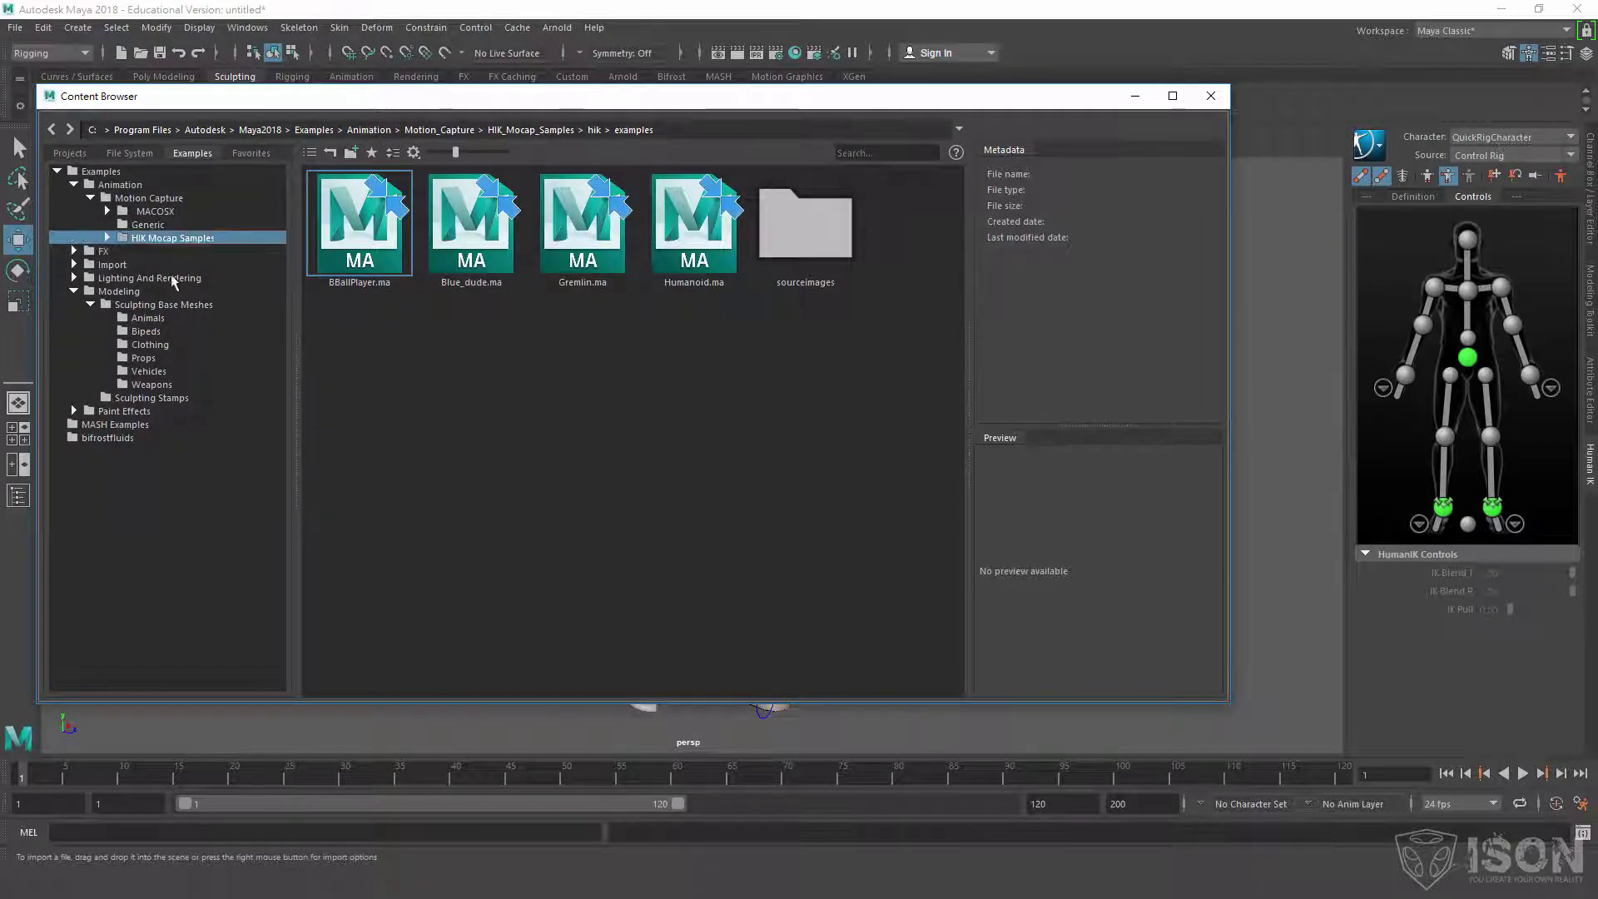
Import run1.ma from the mocap examples folder of HIK Mocap Samples and close the Content Browser.
click(109, 237)
double_click(159, 268)
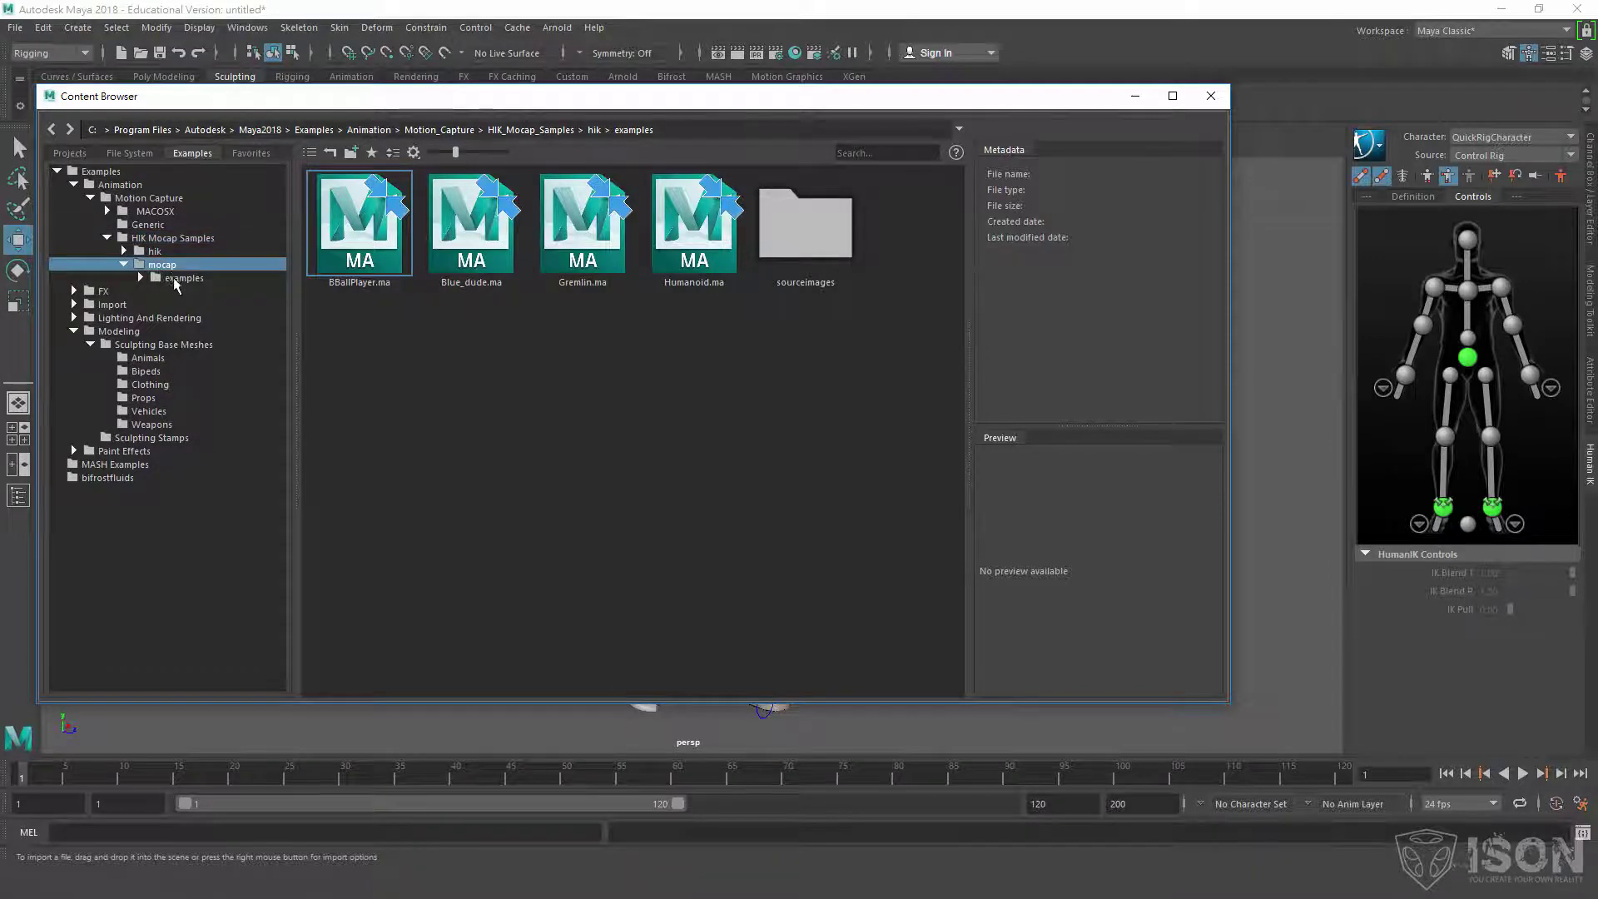
double_click(176, 278)
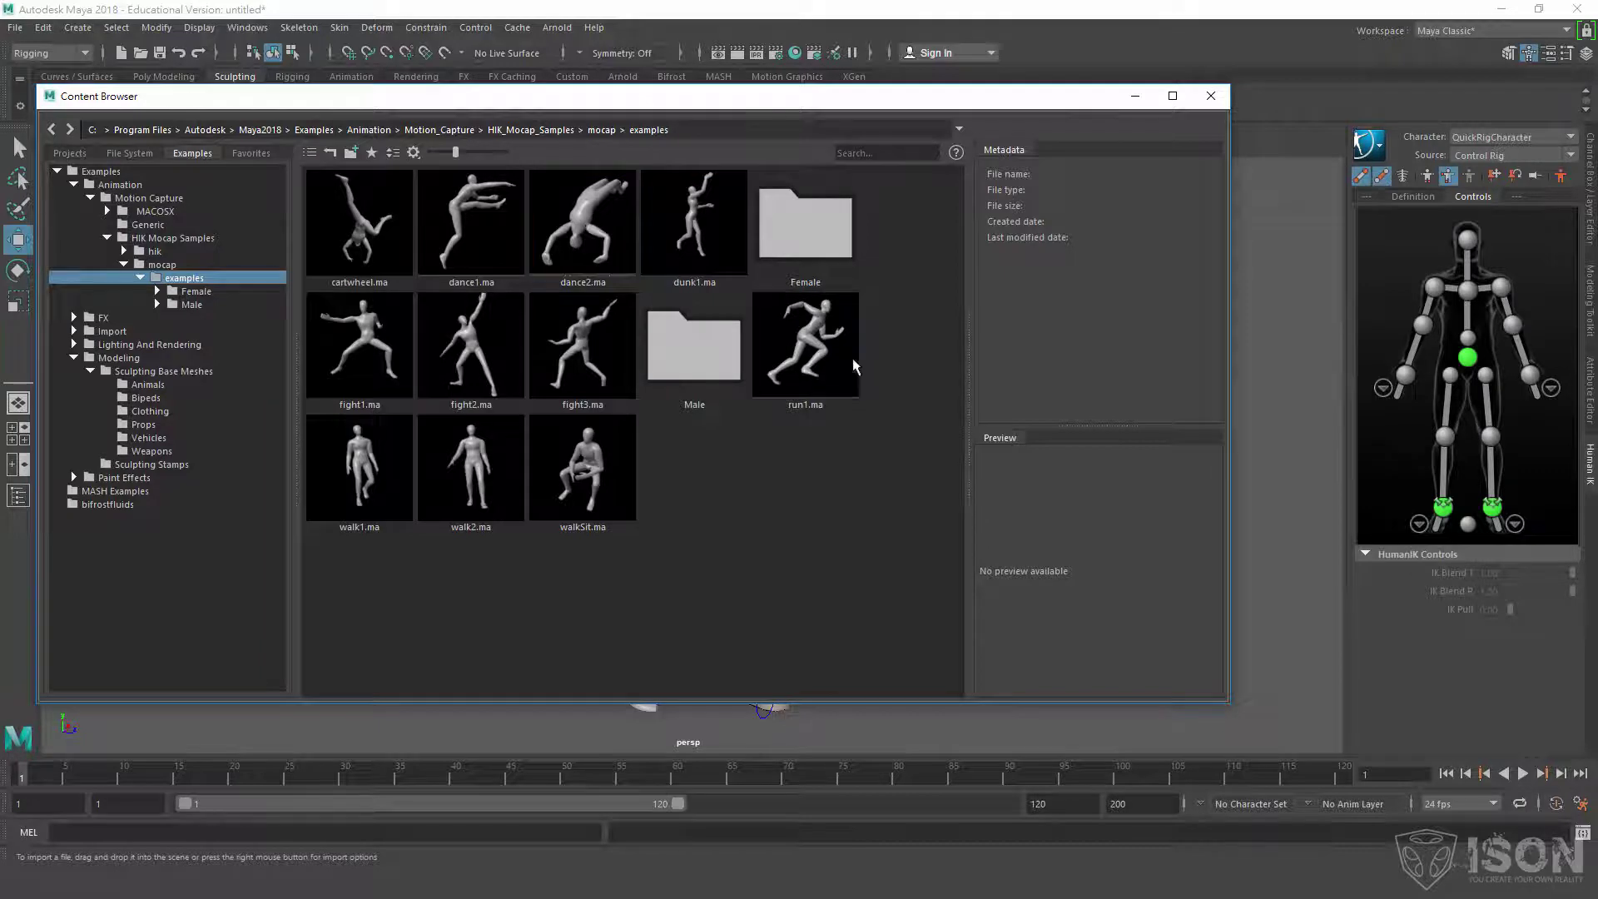
click(824, 349)
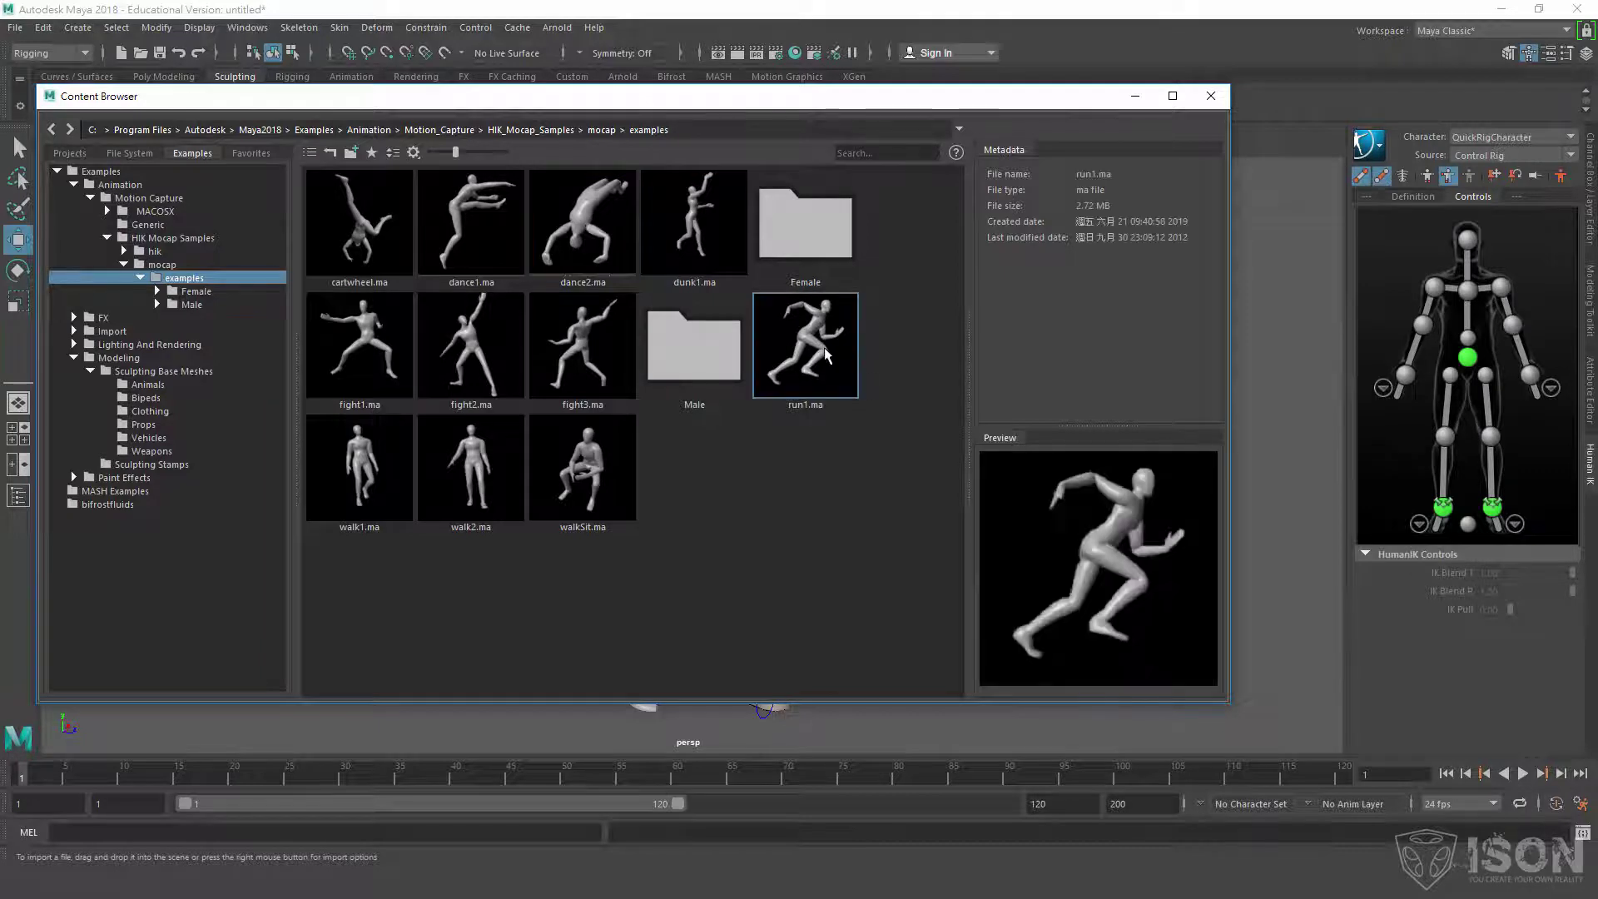
click(1211, 96)
alt+drag(963, 403, 943, 402)
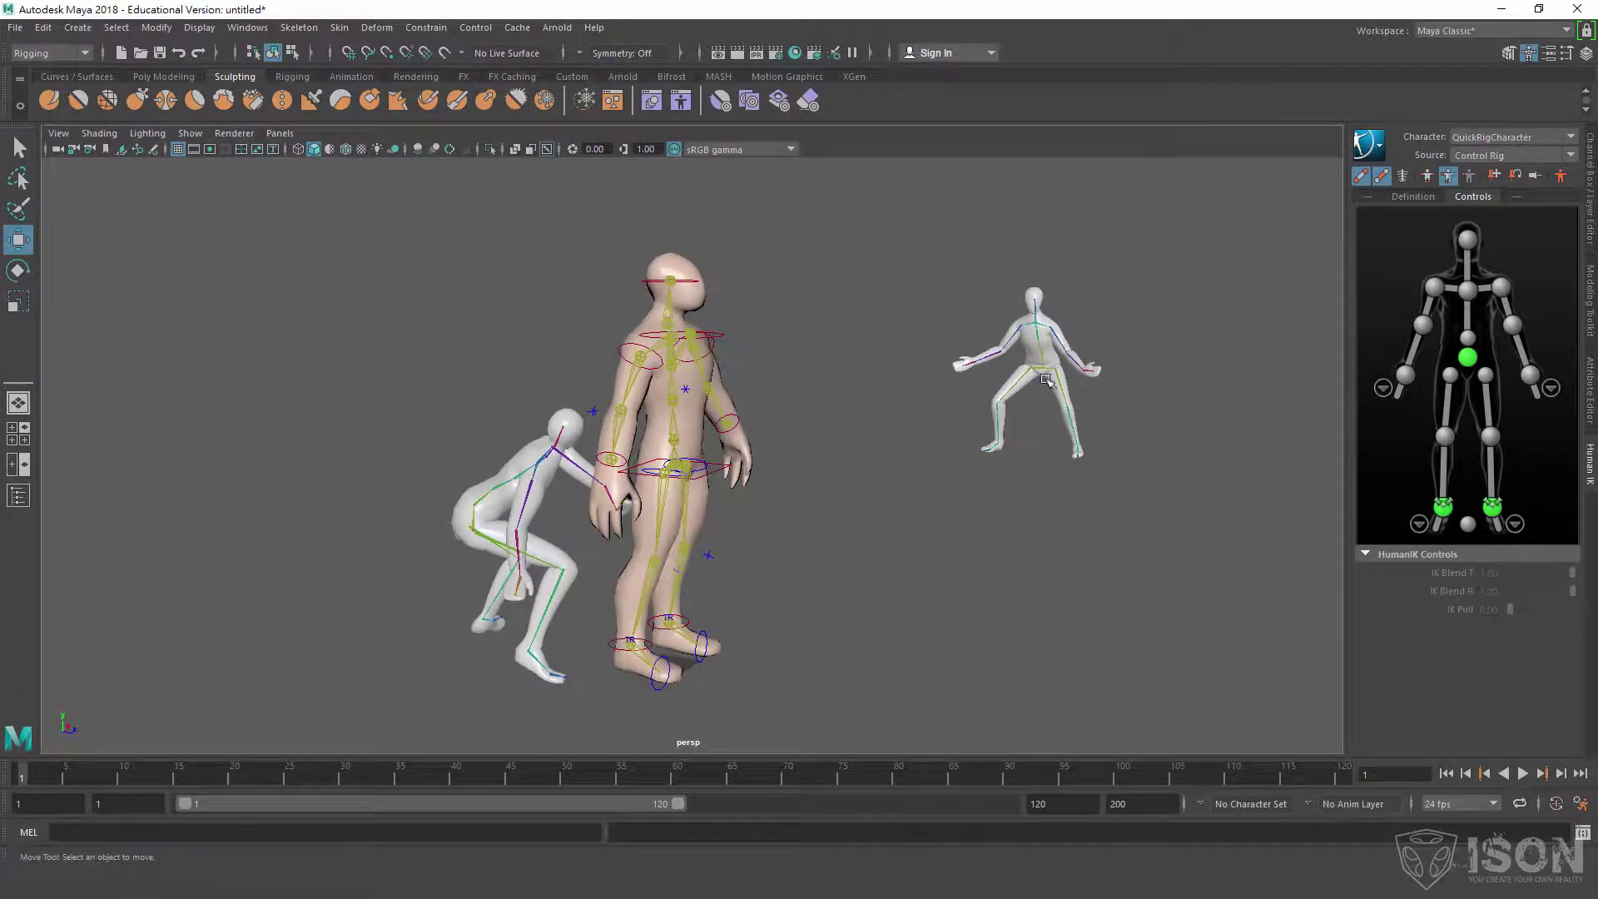
Play the animation to view both mocap figures moving around the alien, and return to the first frame.
click(1522, 773)
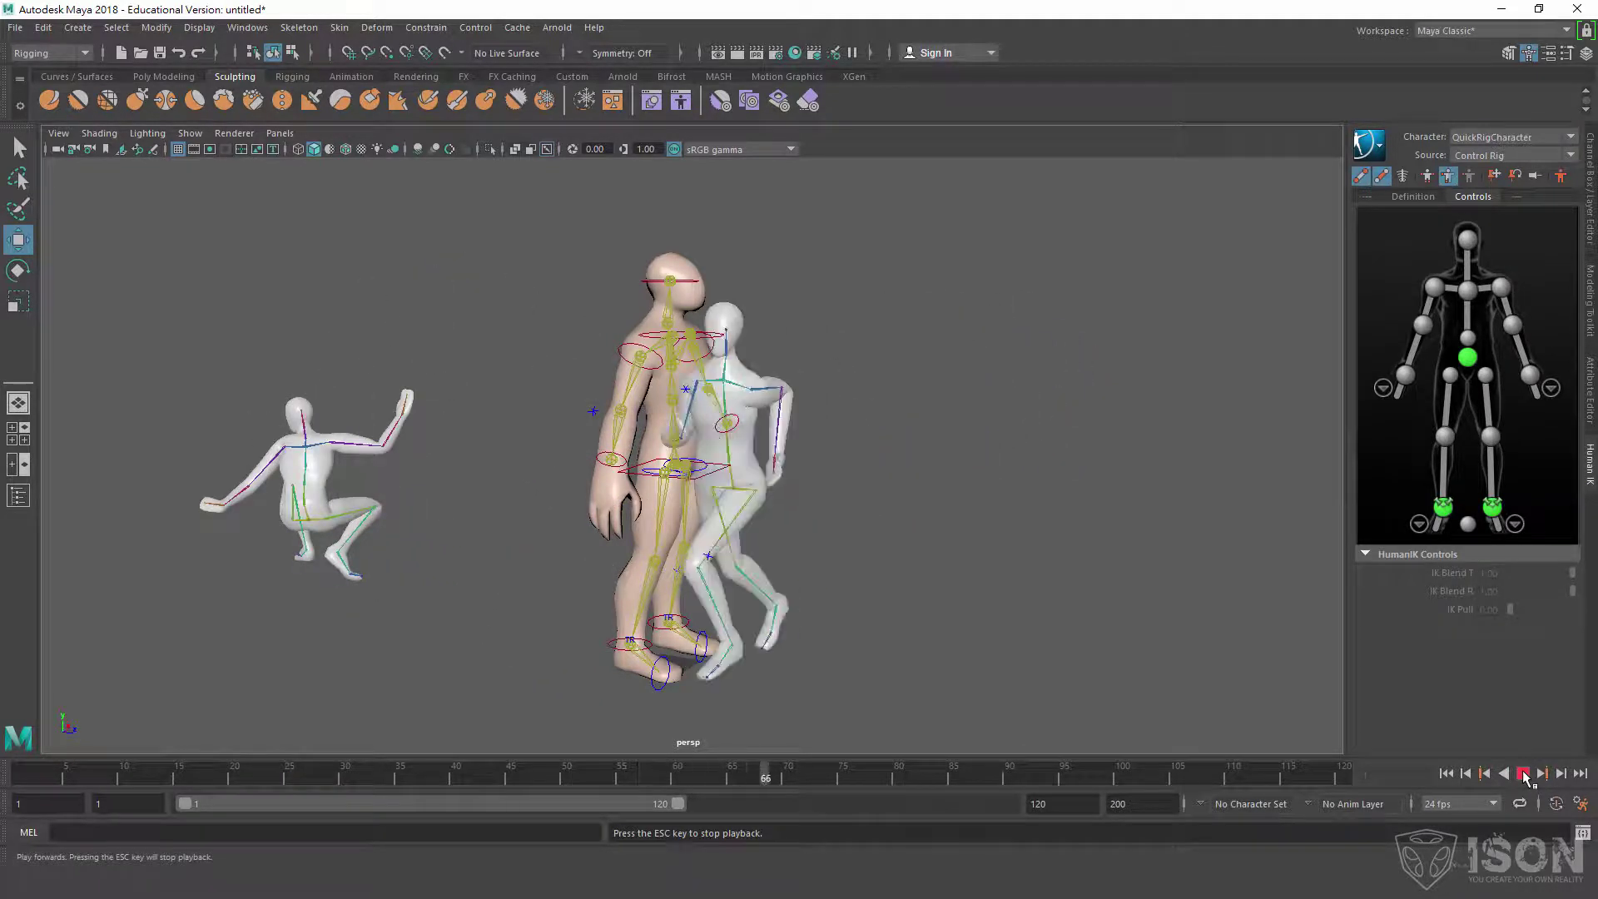
click(1523, 774)
click(1446, 774)
alt+drag(957, 522, 786, 504)
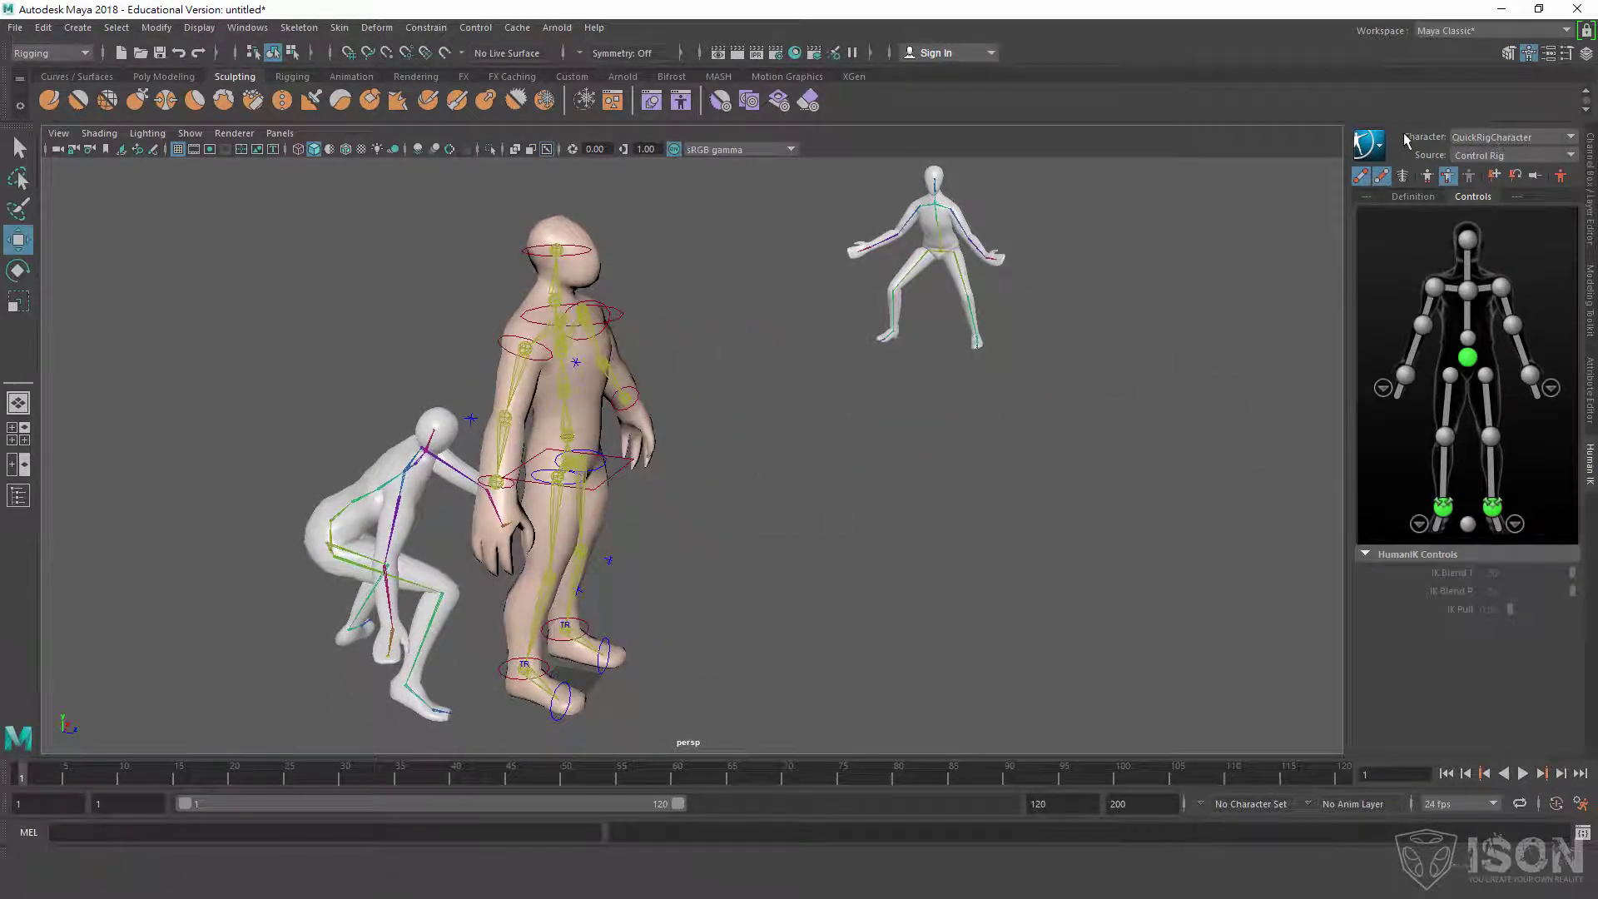
Switch the QuickRigCharacter's source to Stance and from there to run1_MocapExample.
click(1487, 156)
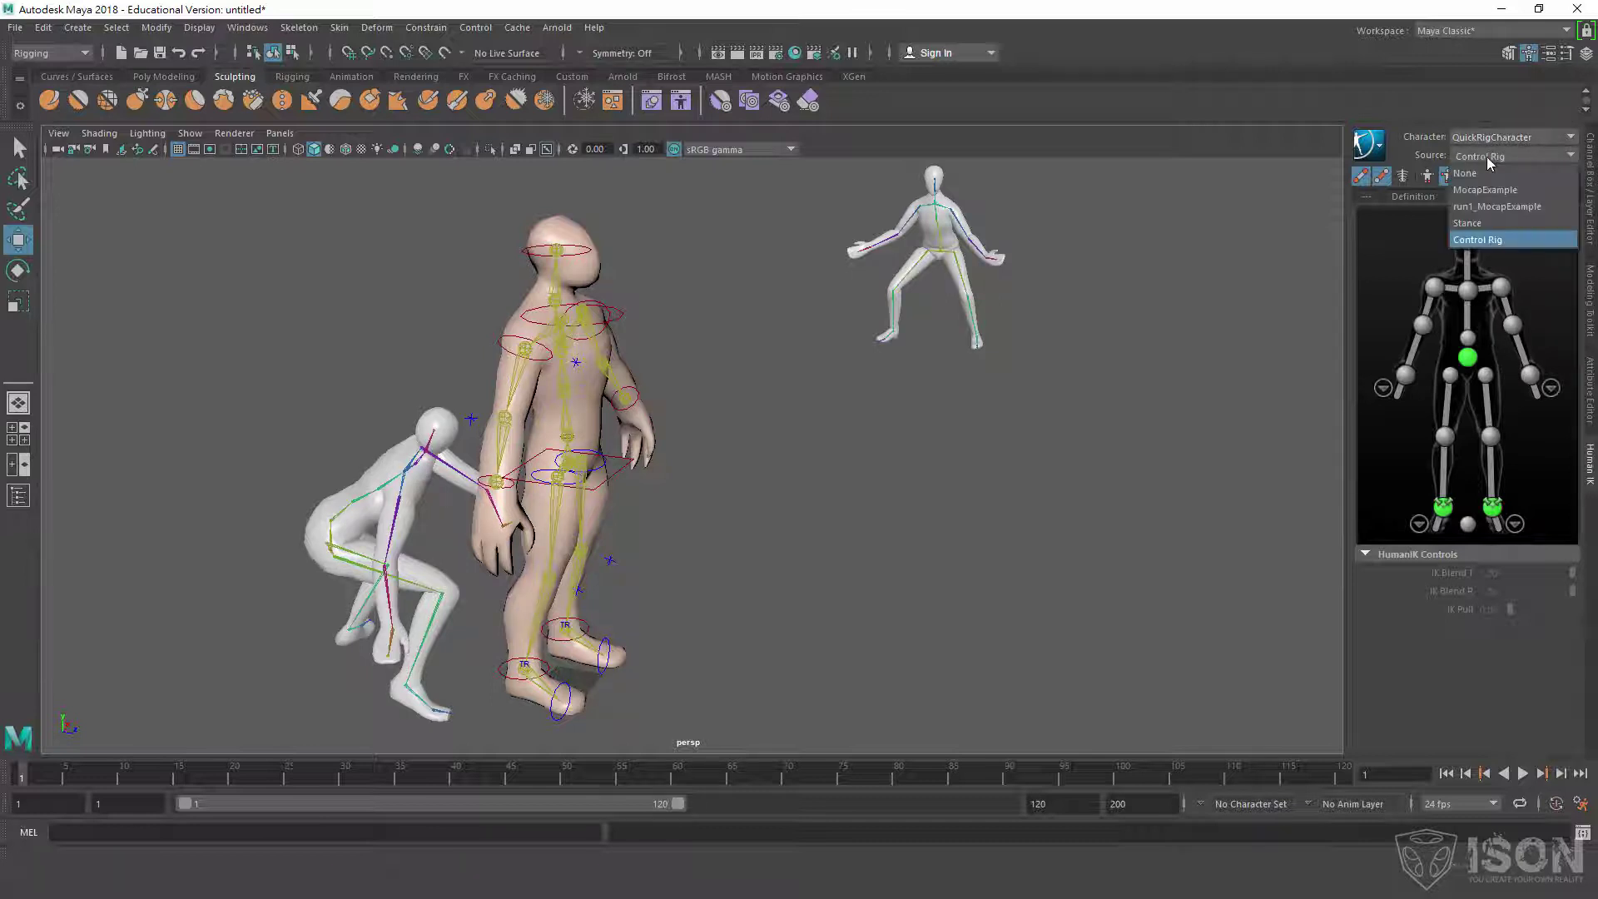
click(1481, 225)
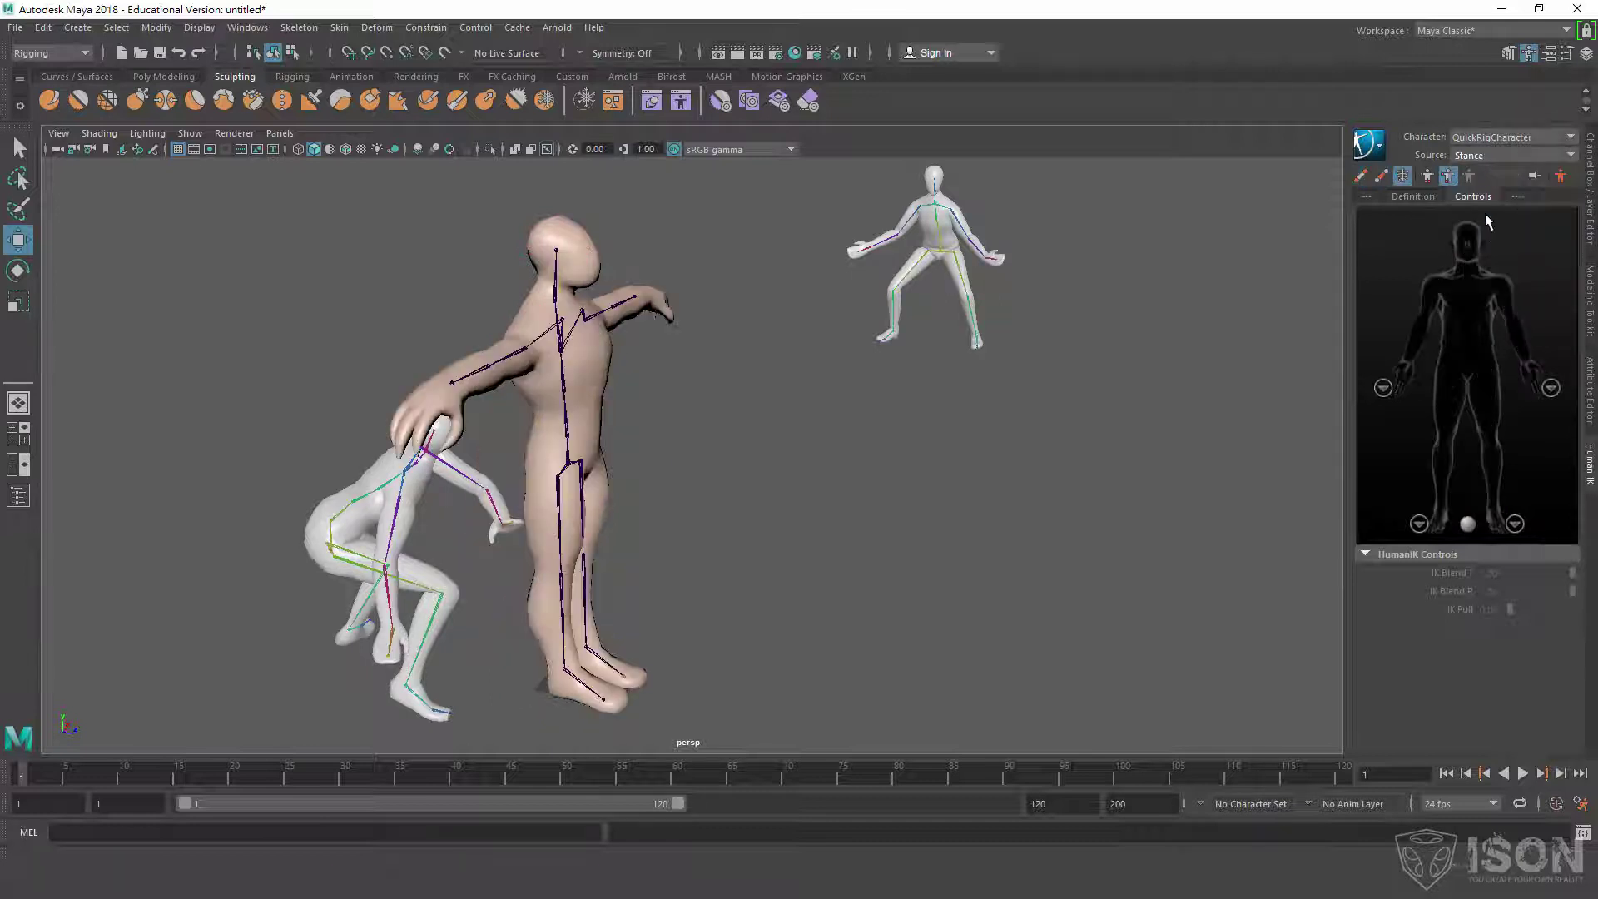
click(1498, 162)
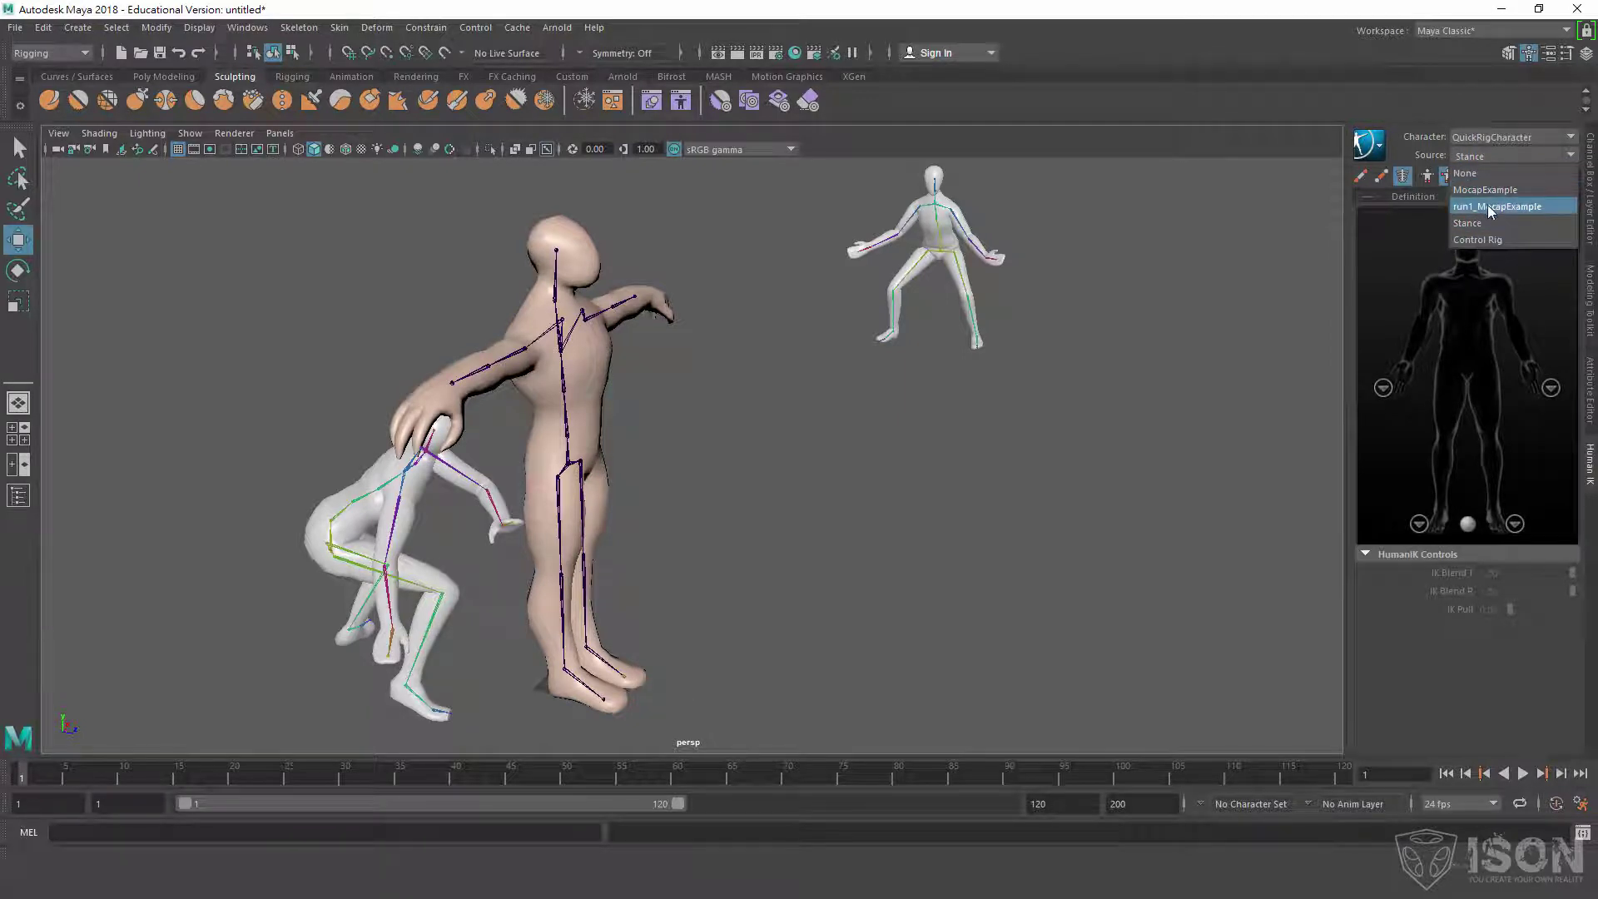
click(1510, 207)
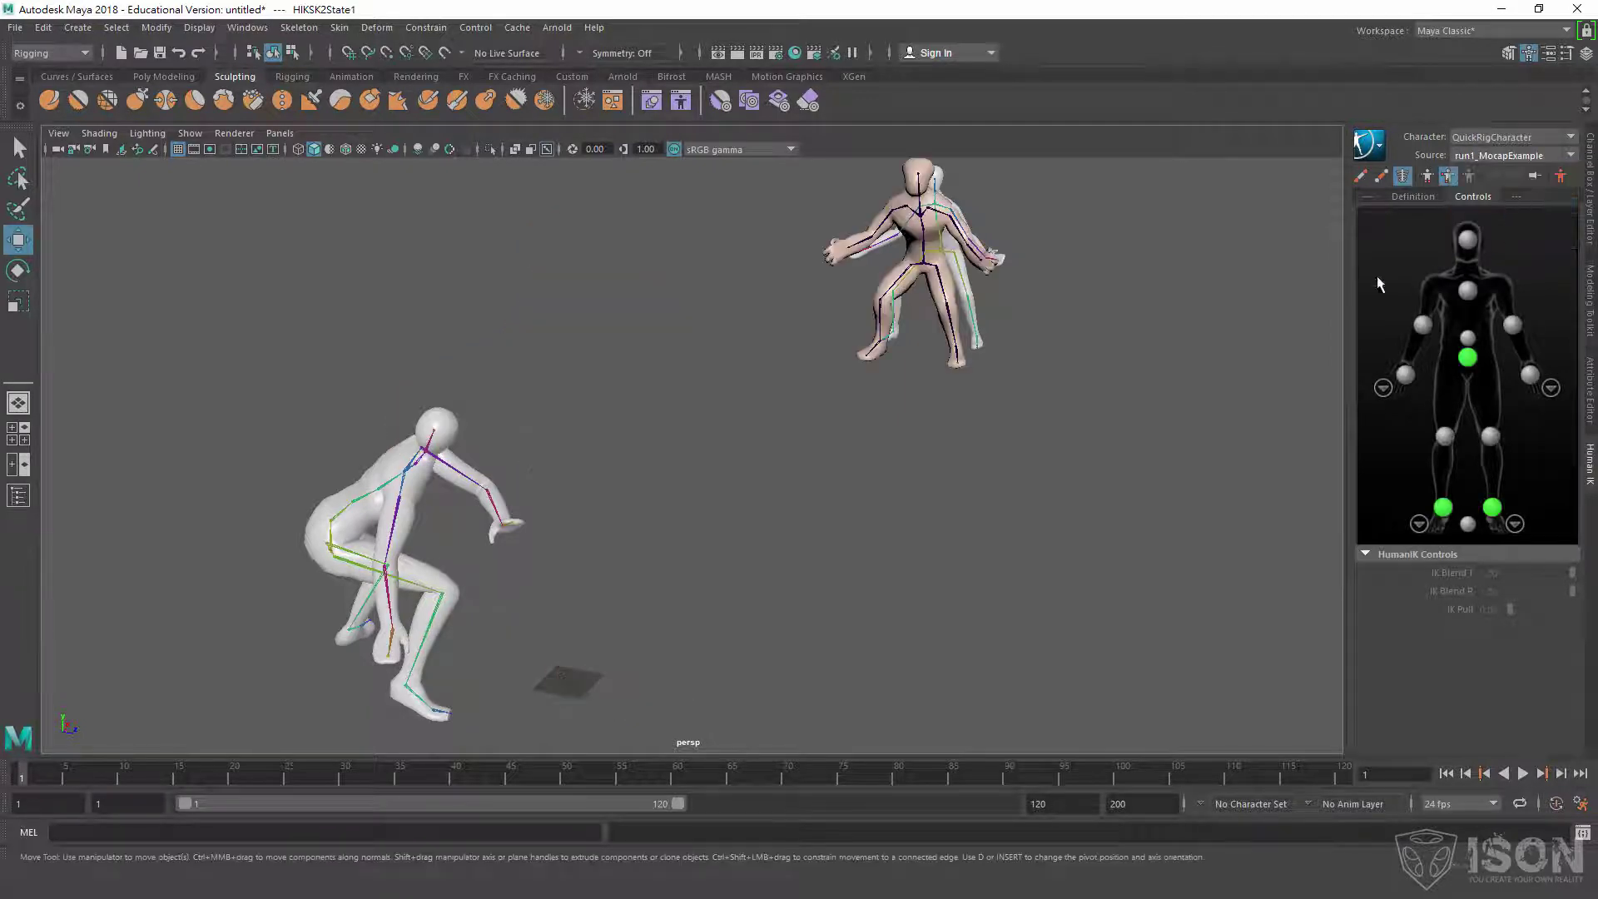
Play the run motion applied to the alien, stop it and rewind to the first frame.
click(1523, 775)
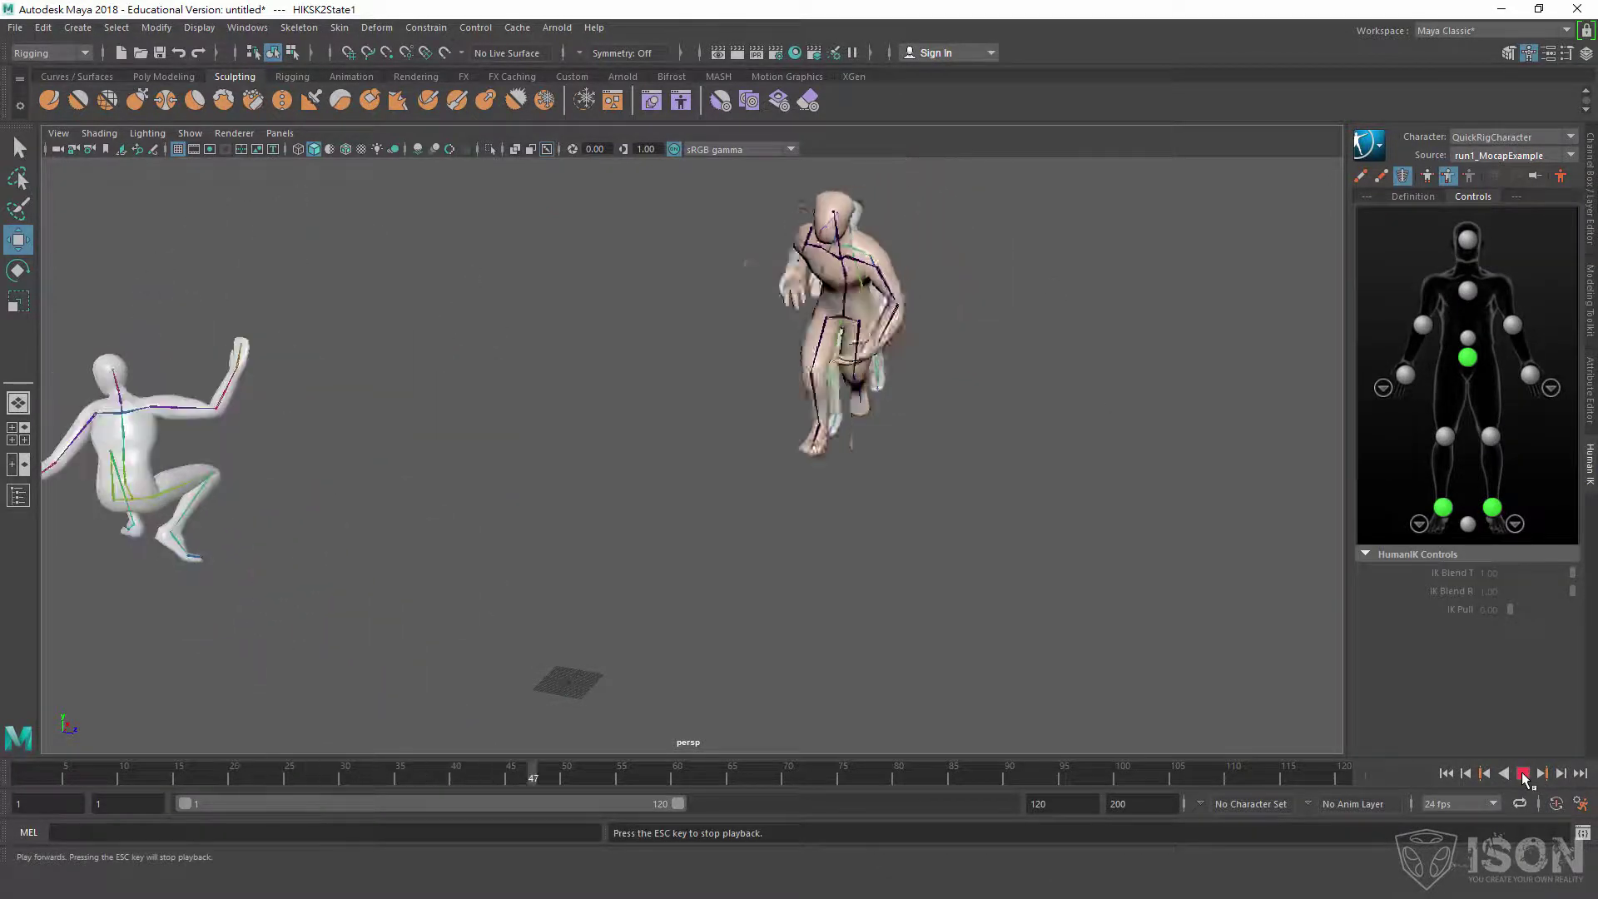
click(1522, 774)
click(1446, 774)
Delete the skeleton of the crouching cartwheel mocap figure.
alt+drag(1198, 646, 636, 463)
drag(375, 678, 635, 293)
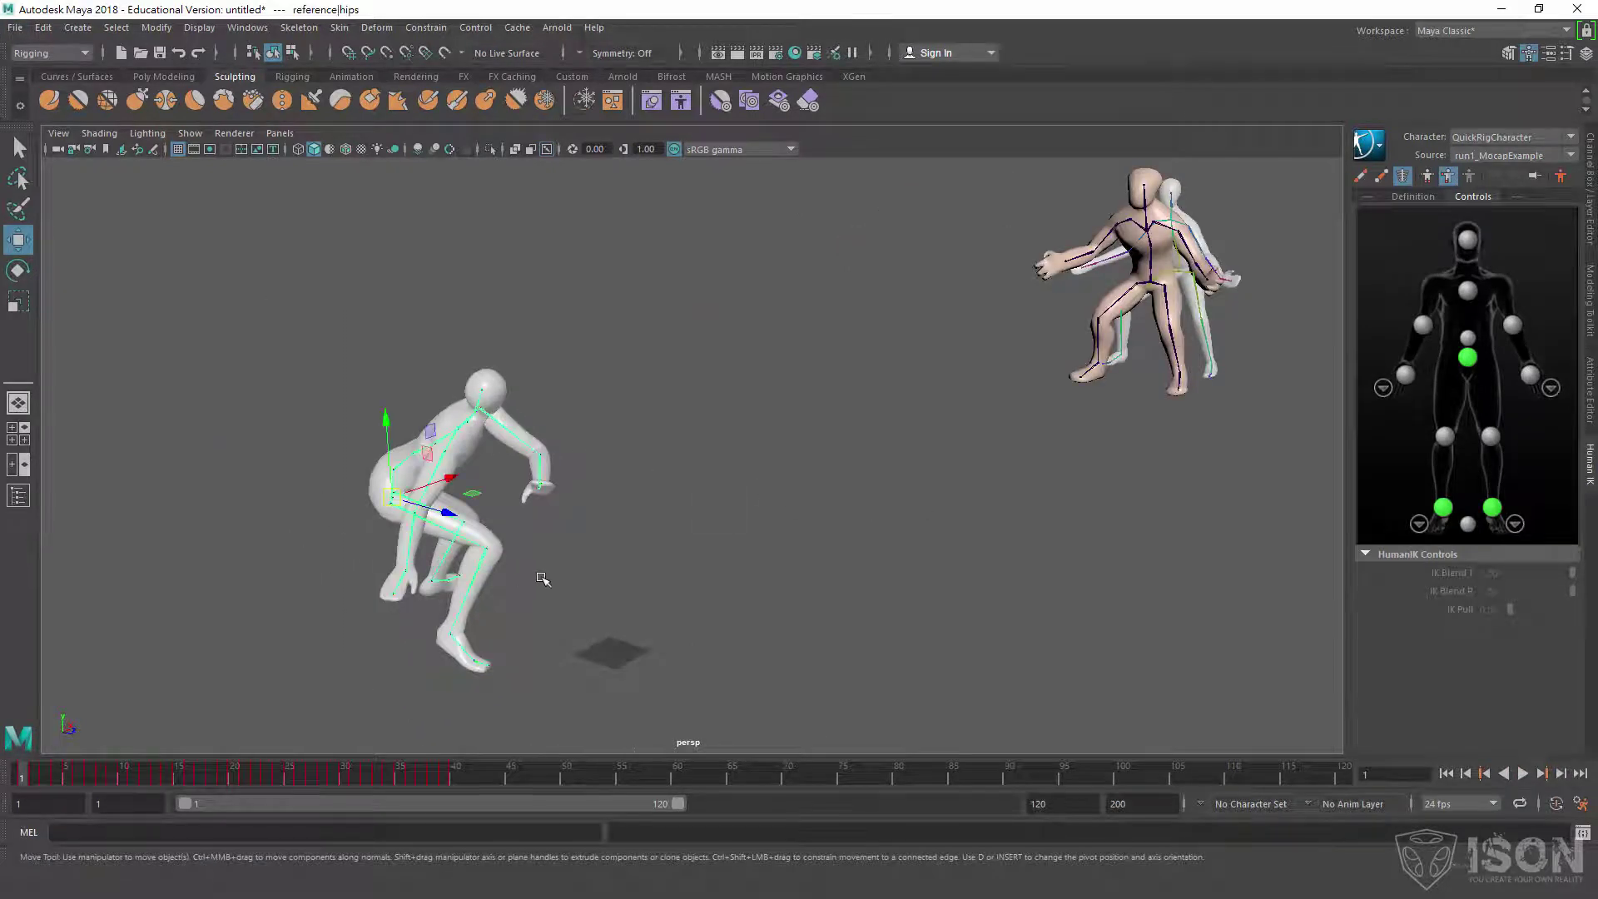
key(Delete)
click(657, 649)
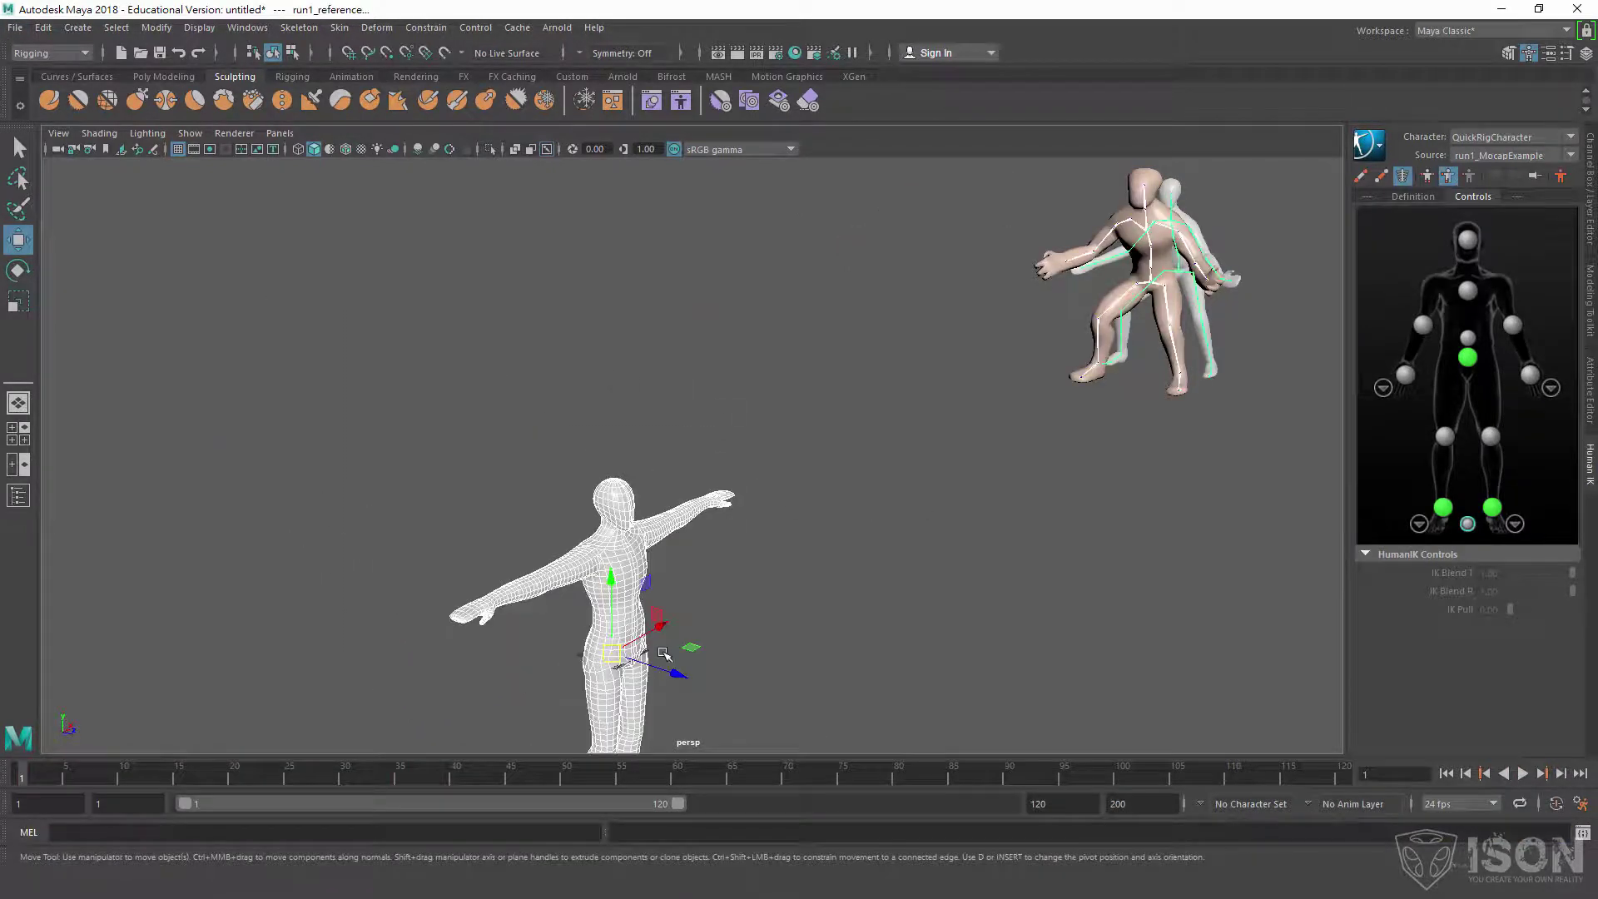
key(Delete)
alt+drag(886, 480, 612, 531)
click(591, 549)
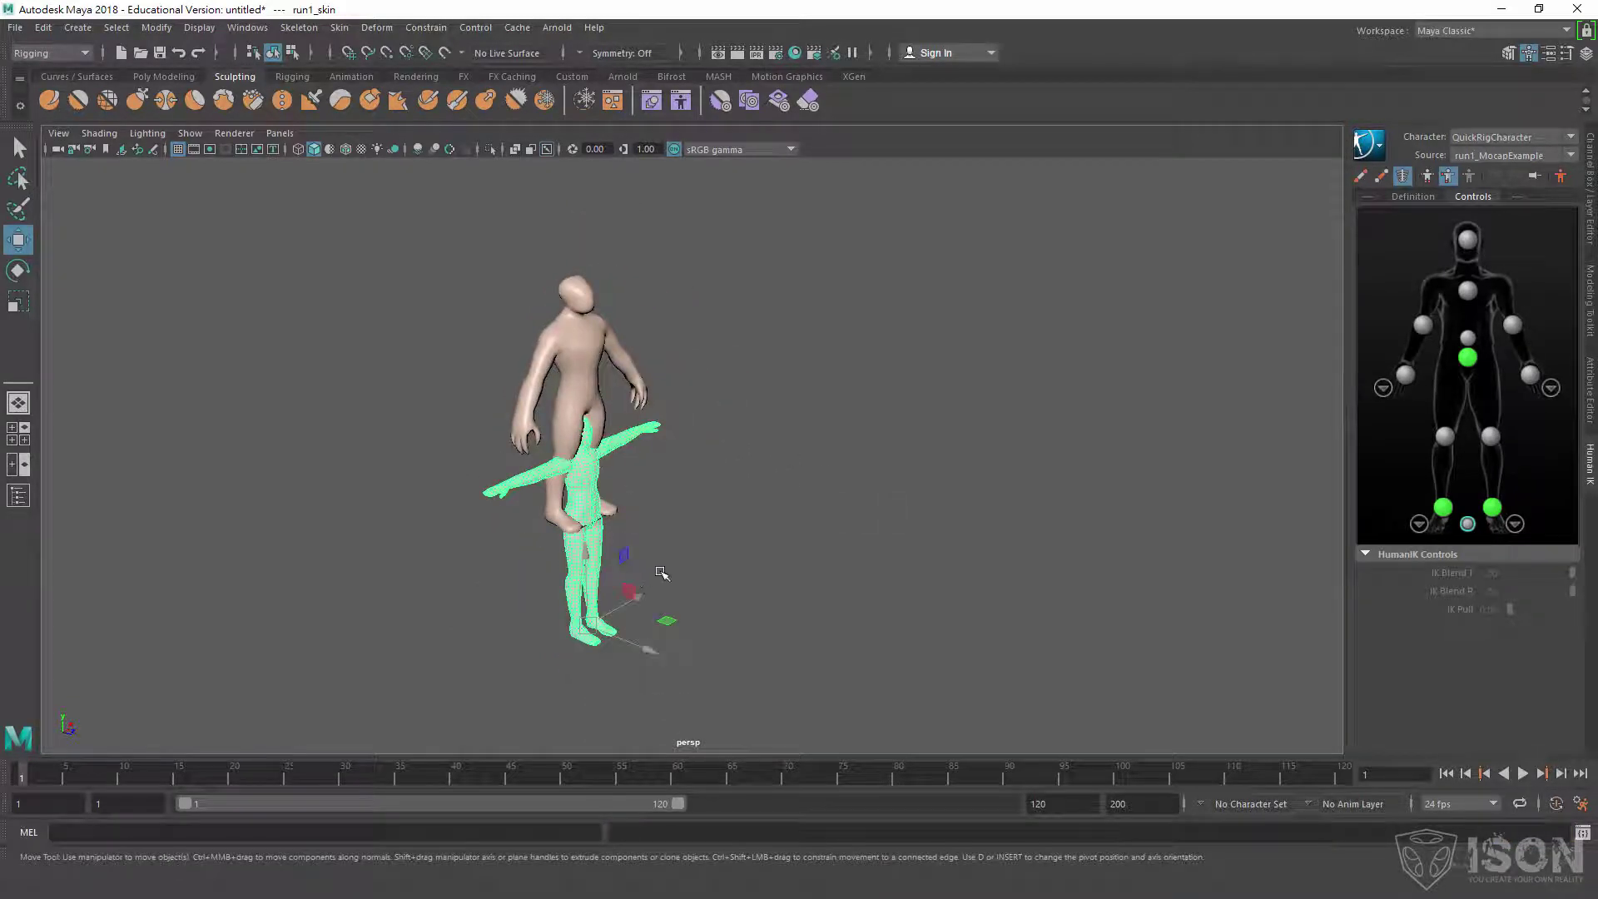
key(ctrl+z)
key(ctrl+z)
key(ctrl+z)
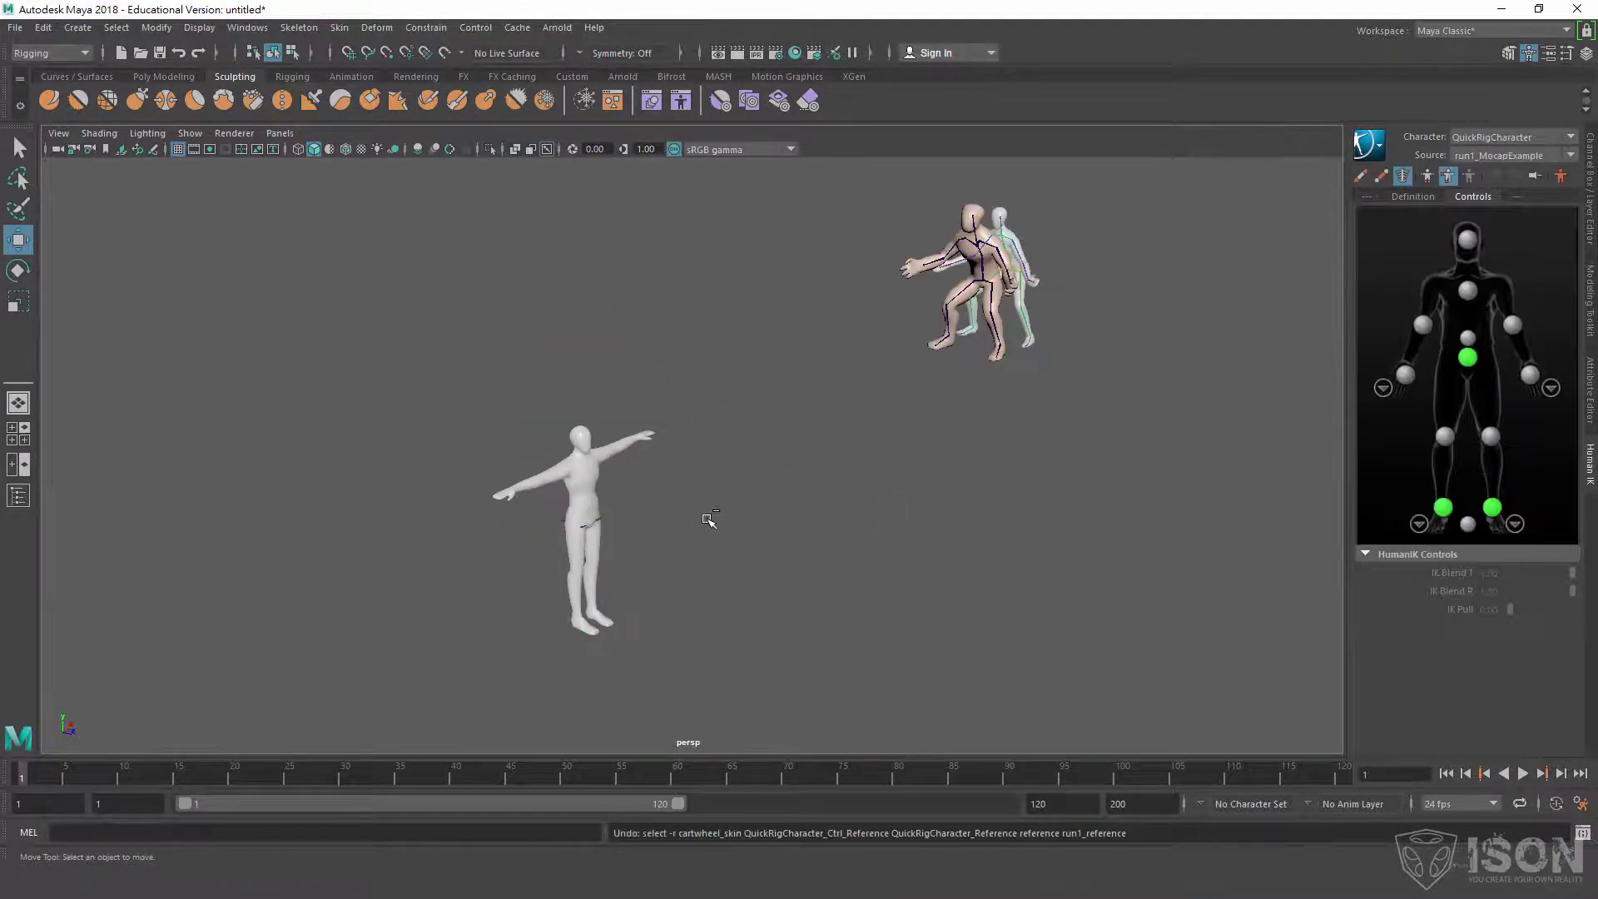
Delete the leftover cartwheel_skin mesh standing in T-pose.
click(589, 503)
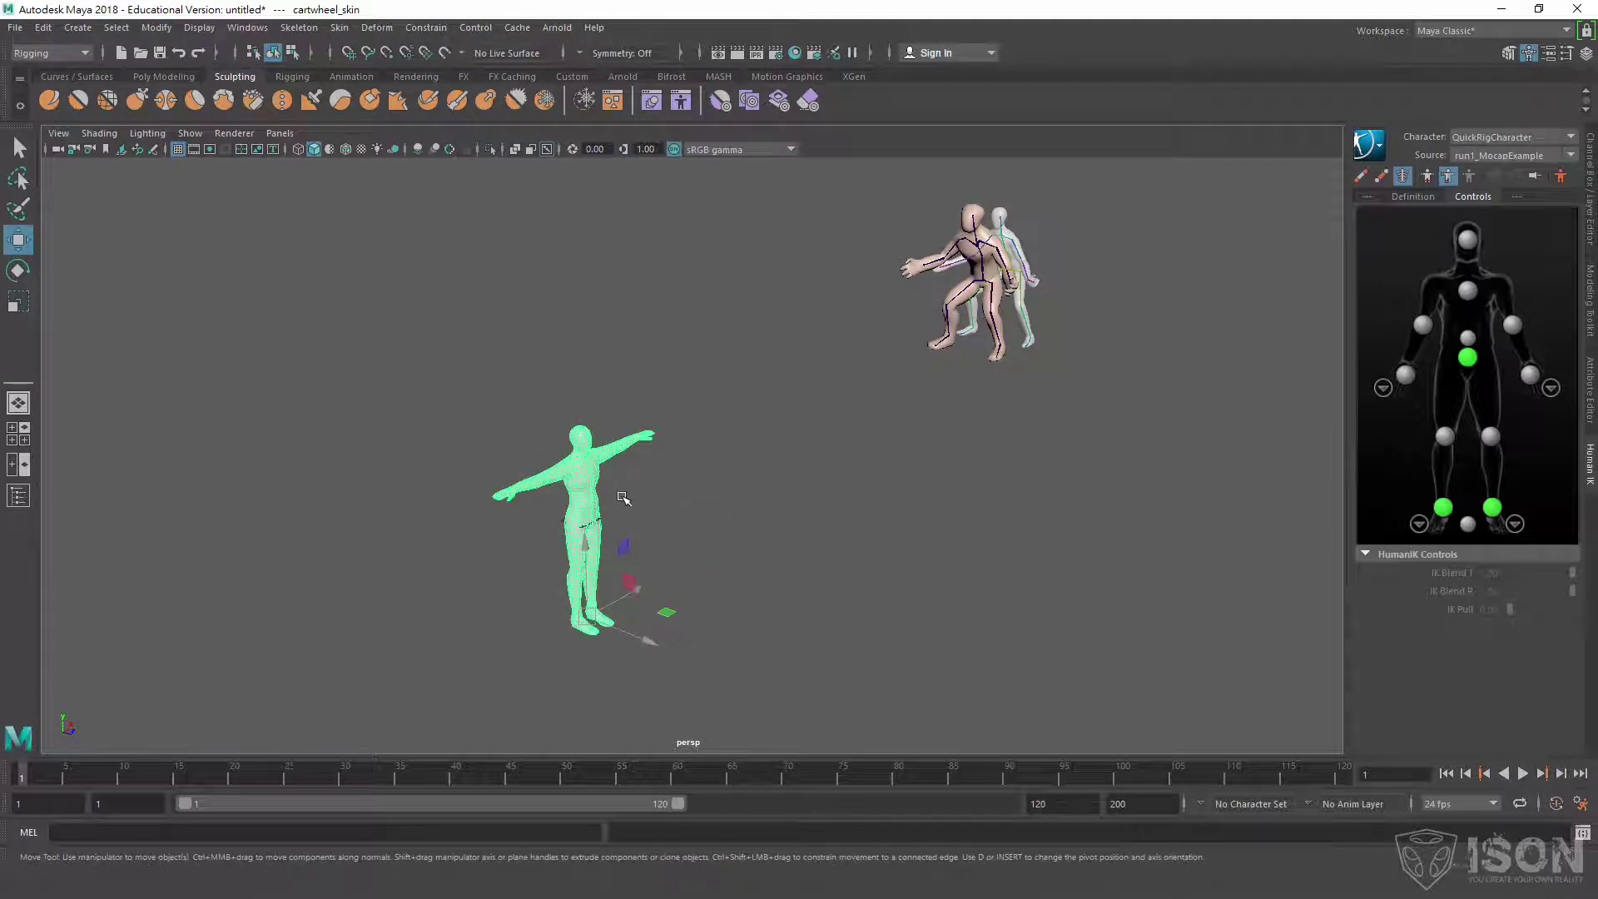
key(Delete)
alt+drag(724, 504, 820, 506)
Replay the alien's run beside the remaining mocap figure and go back to the first frame.
click(1522, 774)
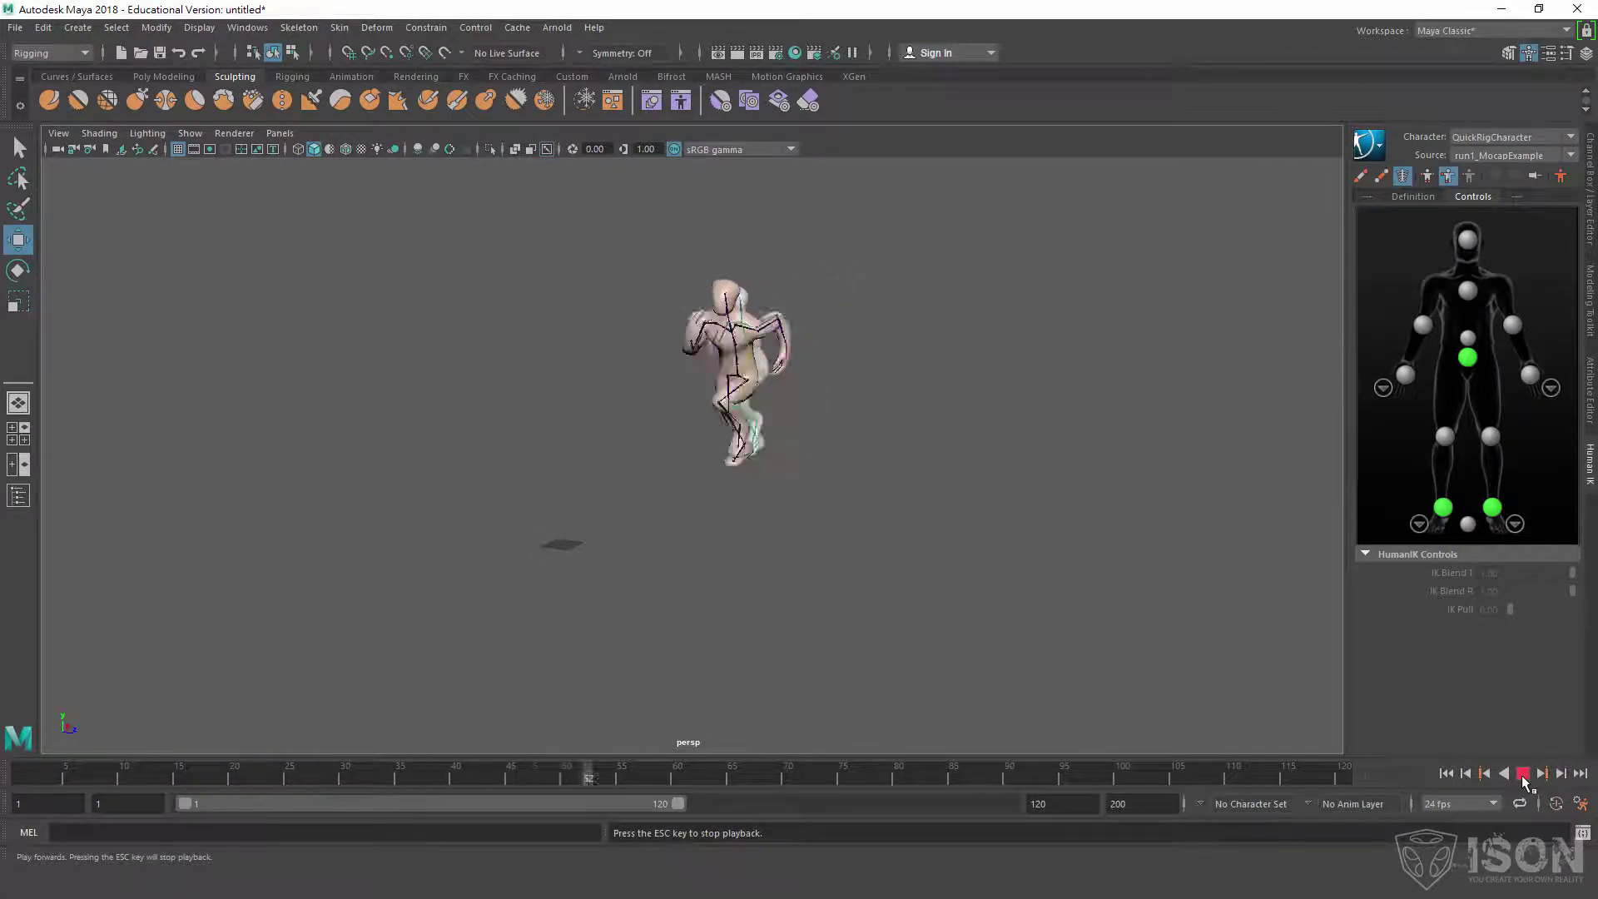
click(1523, 774)
click(1447, 774)
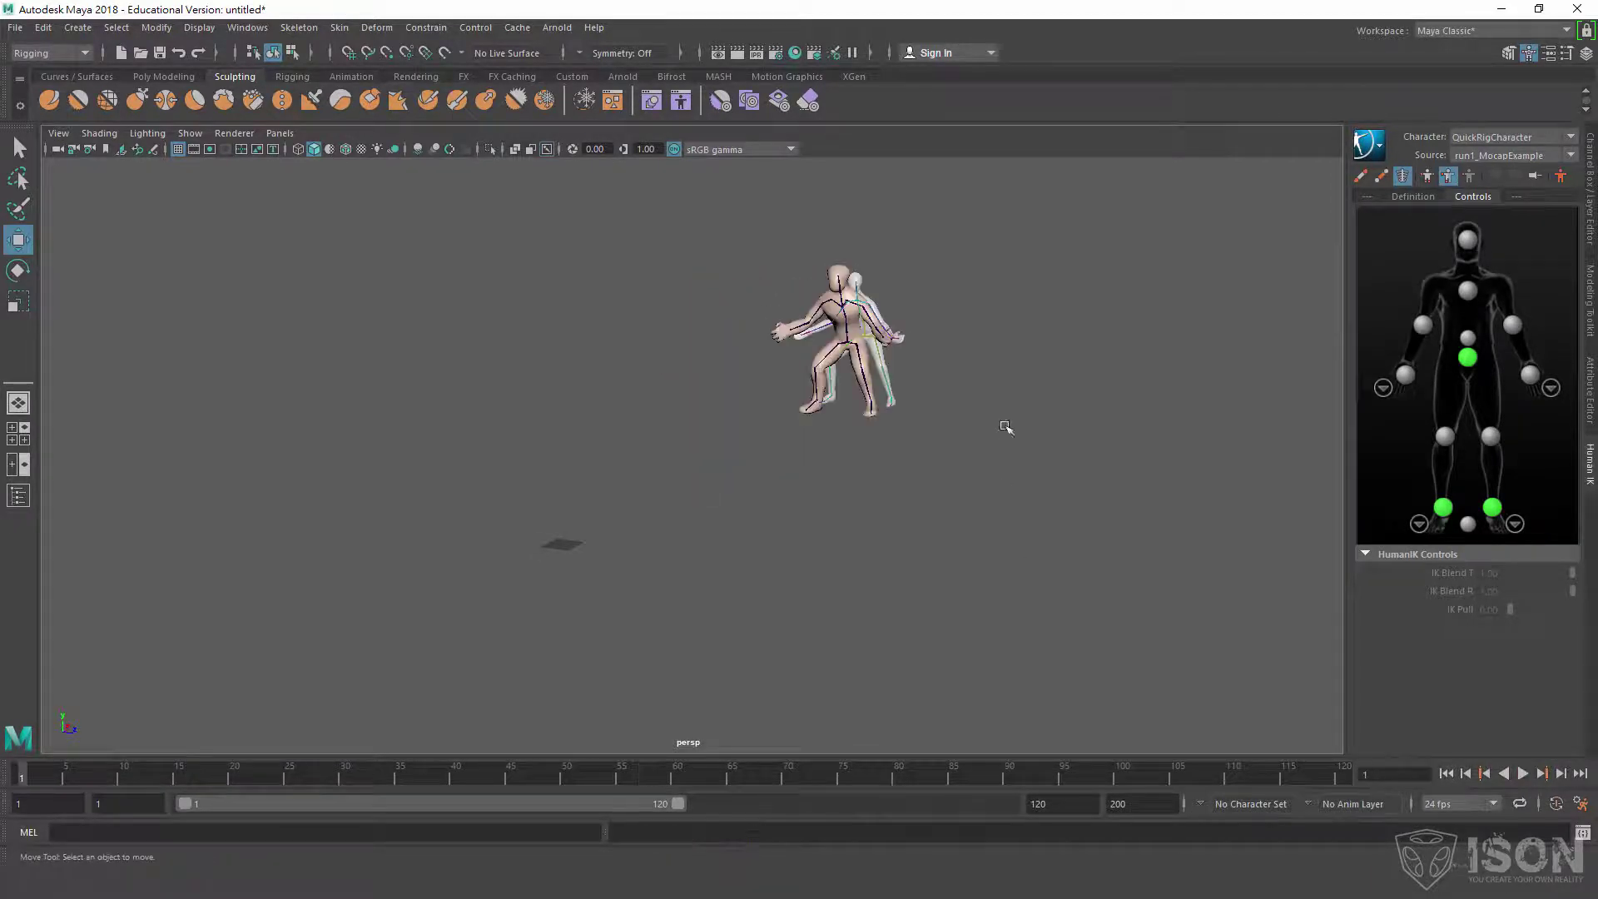
Change the QuickRigCharacter's source to Stance and from there to Control Rig.
click(1496, 156)
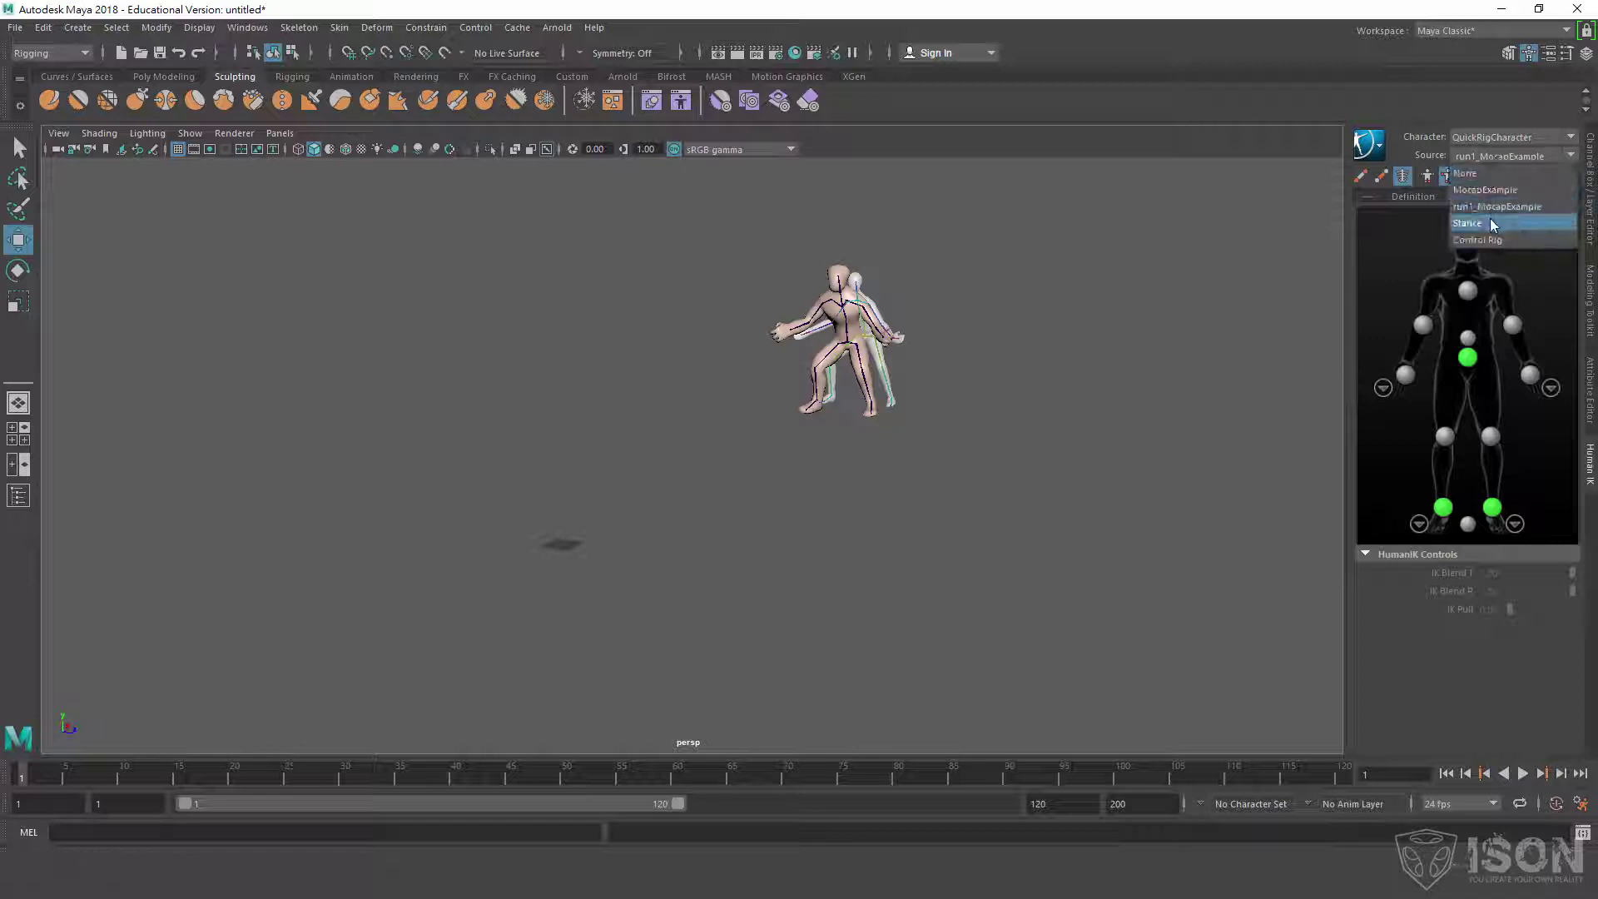
click(1490, 220)
click(1501, 154)
click(1479, 238)
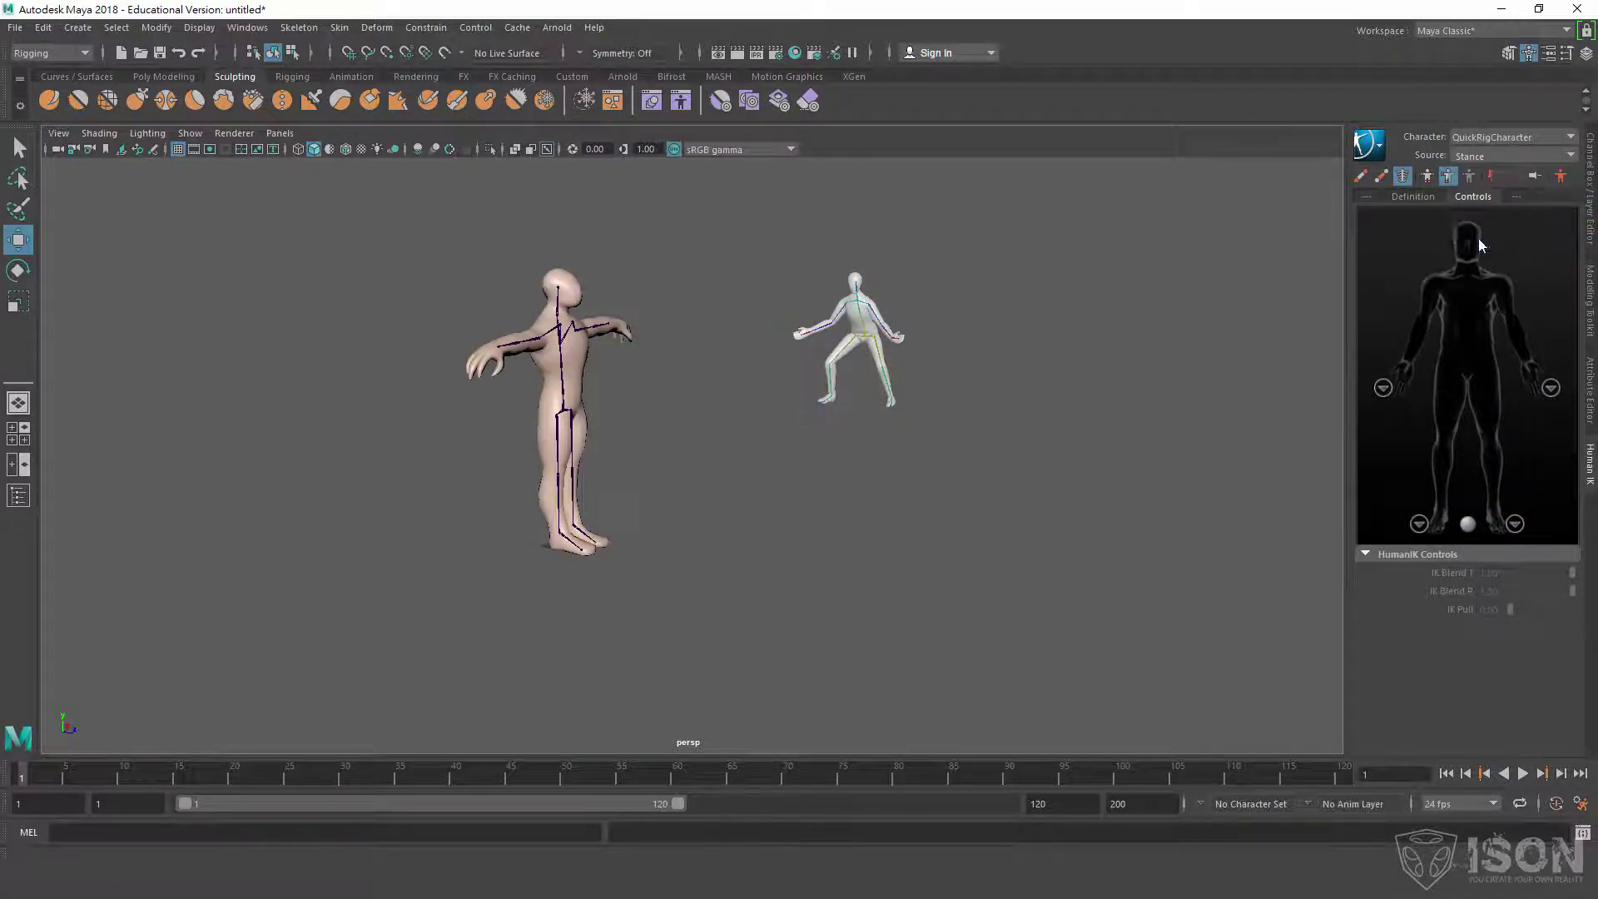
Frame the run1 mocap figure and repeatedly box-select its whole skeleton to examine the joints.
drag(630, 234, 773, 415)
key(f)
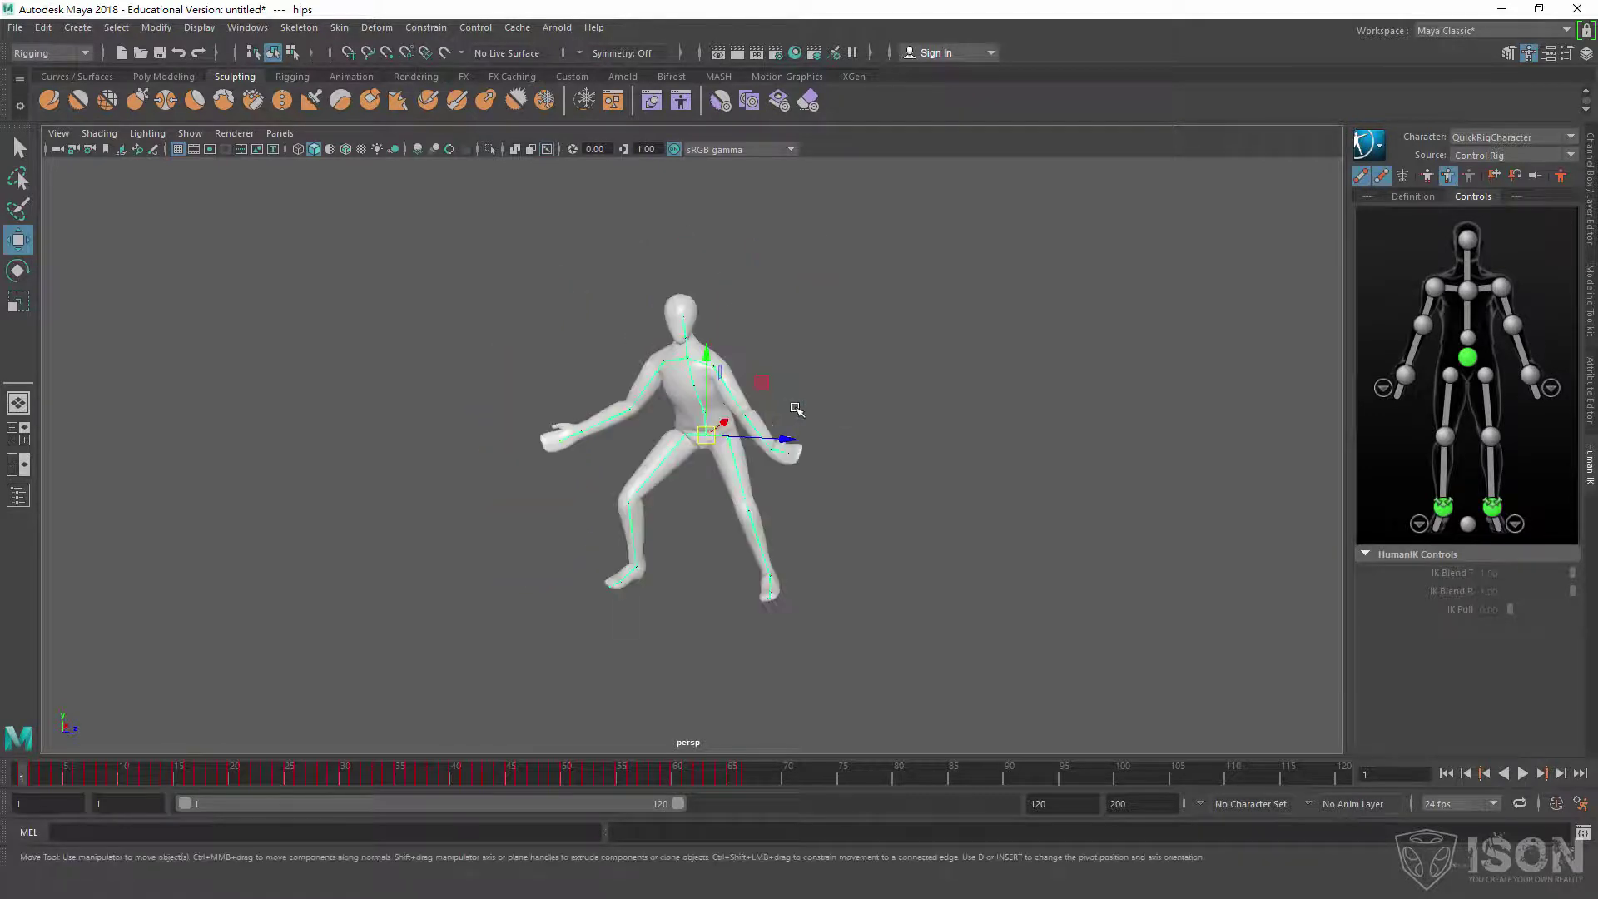
click(863, 353)
drag(460, 253, 956, 685)
click(913, 621)
drag(462, 255, 939, 652)
click(930, 615)
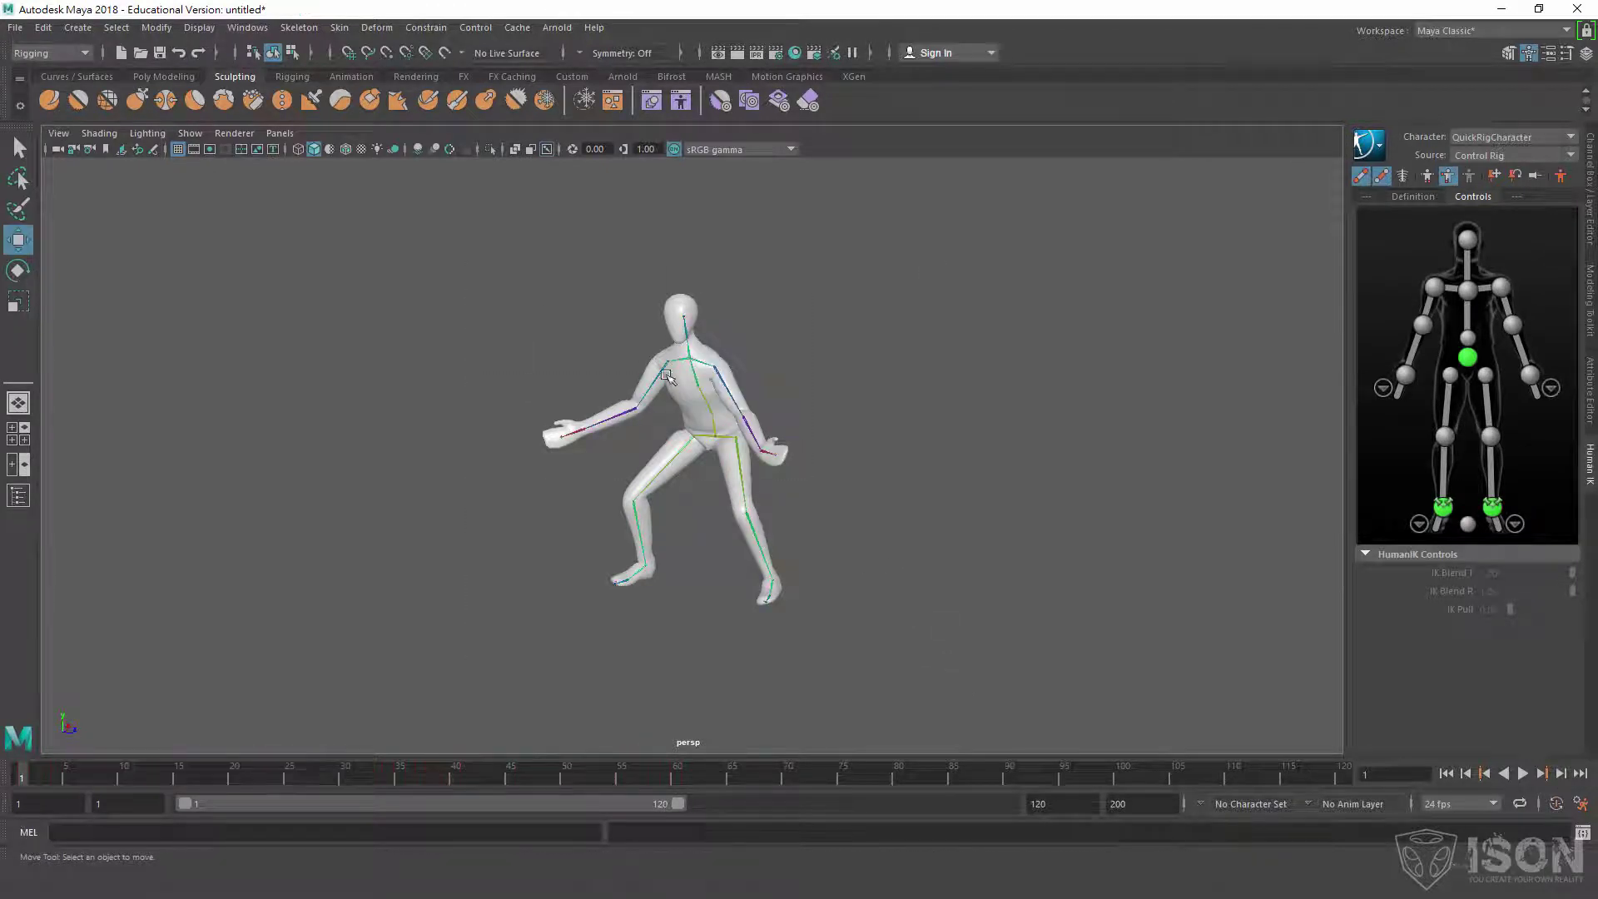
drag(422, 254, 926, 700)
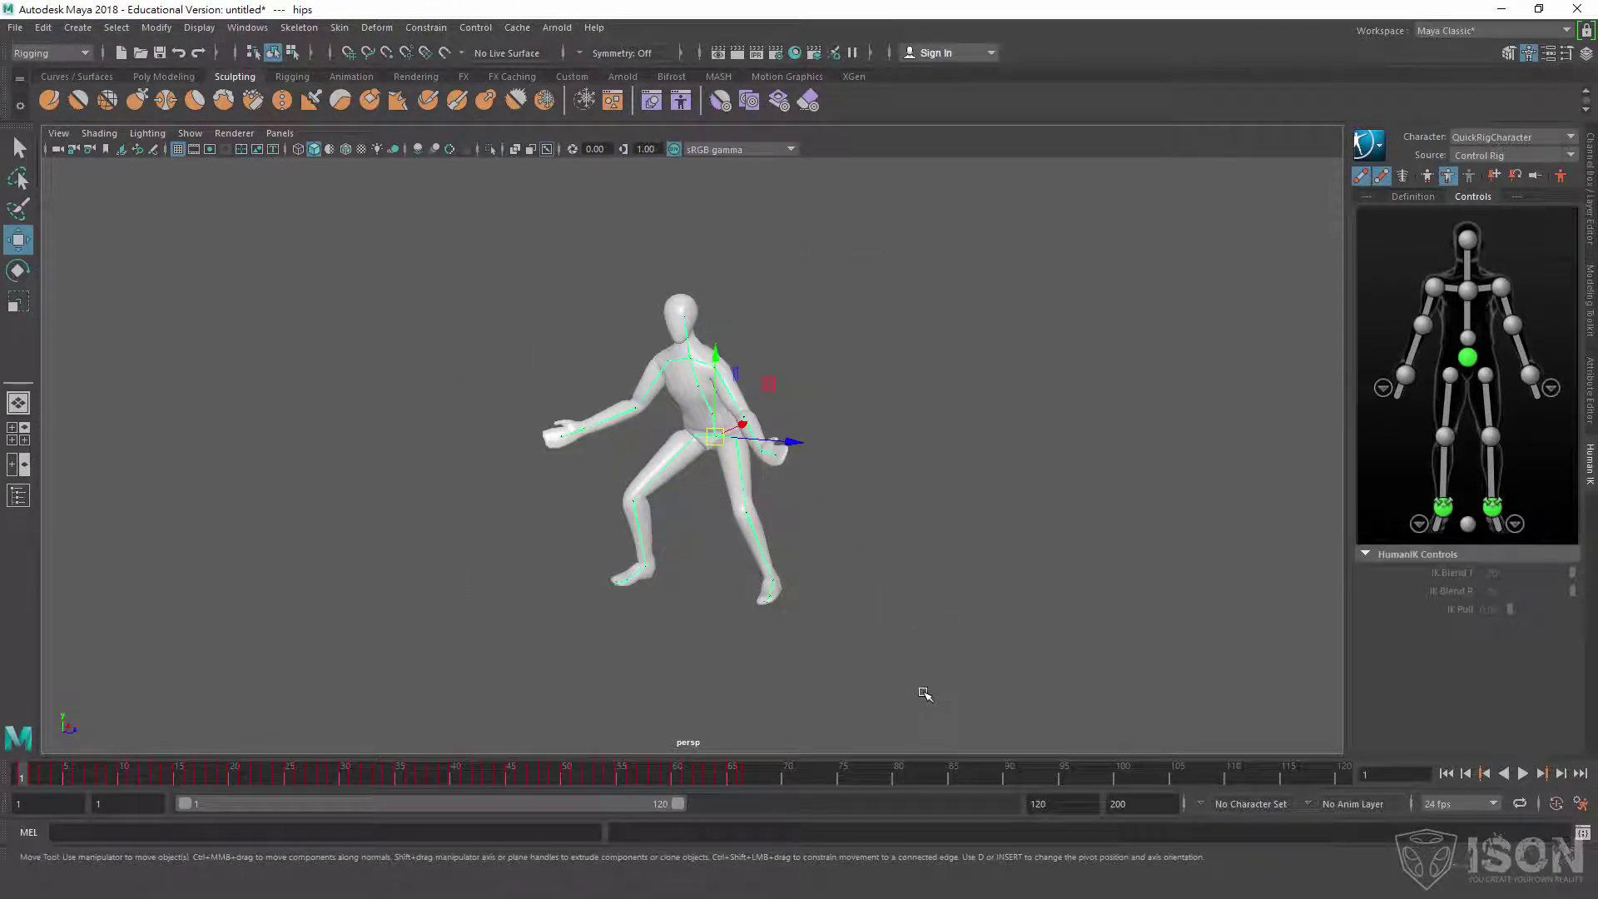
click(949, 639)
Select individual joints of the run1 mocap figure, including the left elbow and hips, to inspect its hierarchy.
click(763, 486)
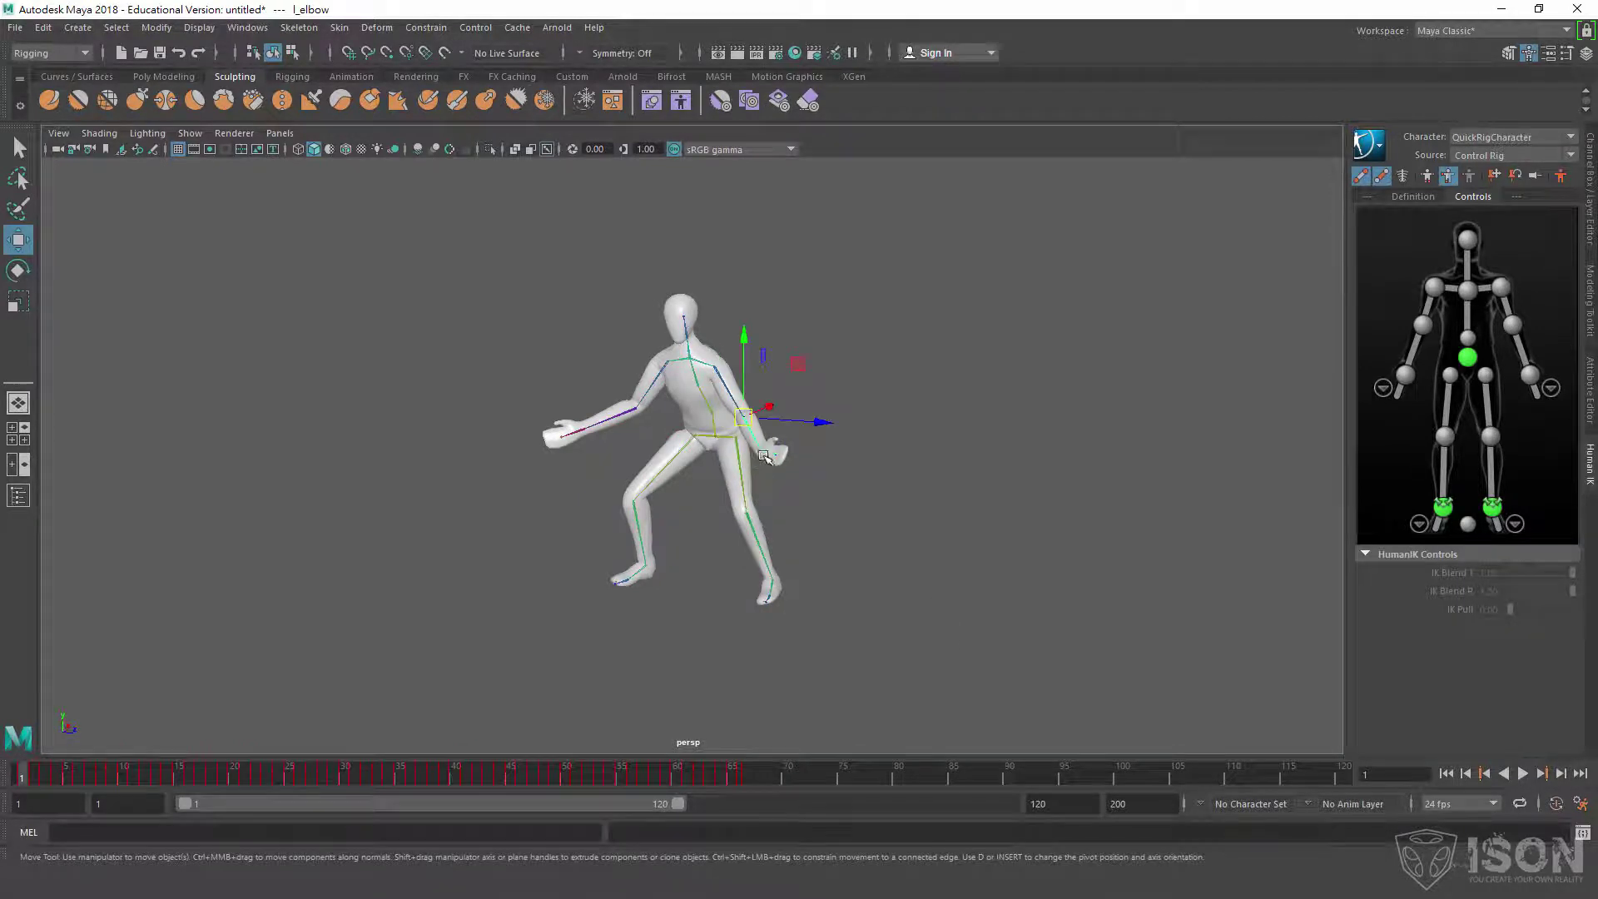
key(a)
click(739, 506)
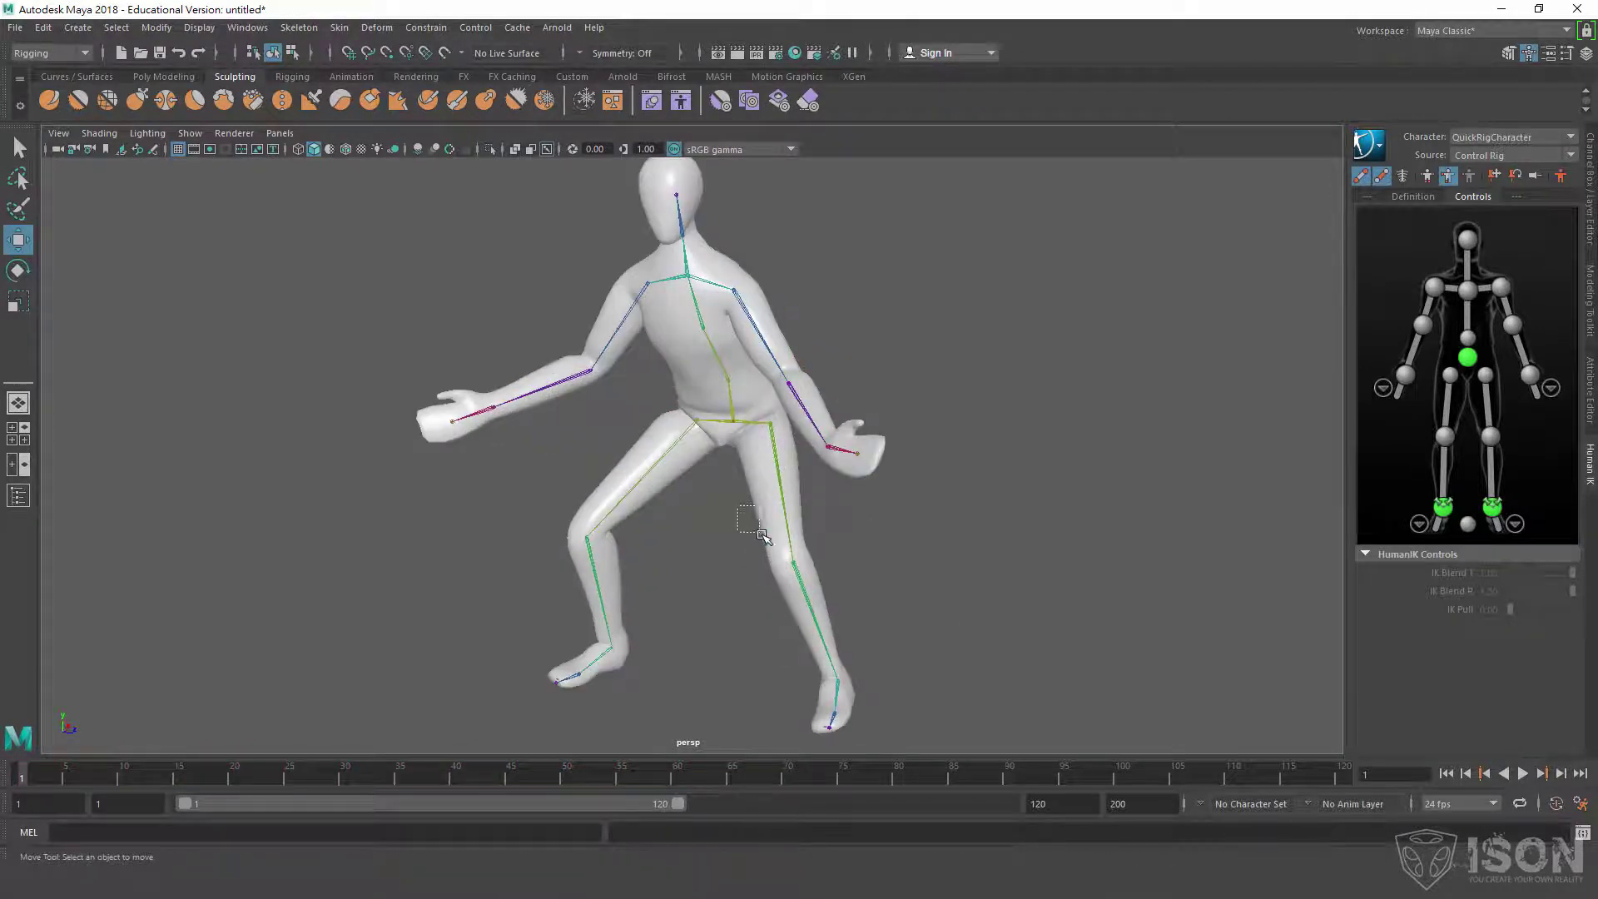
drag(764, 537, 759, 515)
click(731, 512)
click(764, 519)
drag(748, 447, 750, 448)
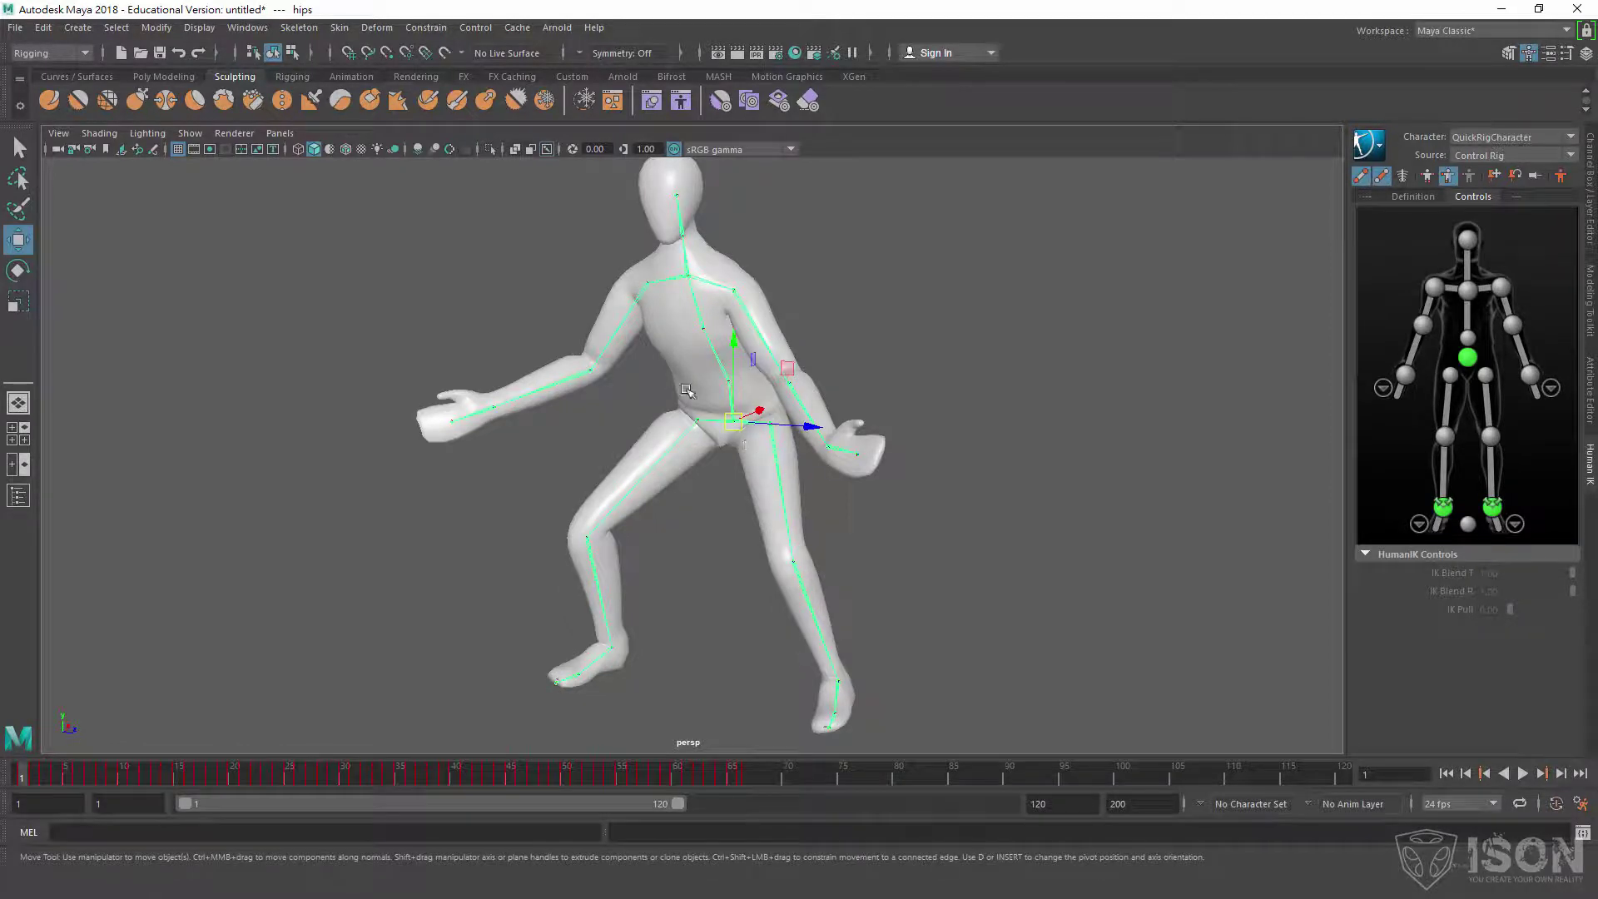
click(889, 346)
Delete the run1 mocap figure's entire skeleton.
scroll(891, 350, down, 3)
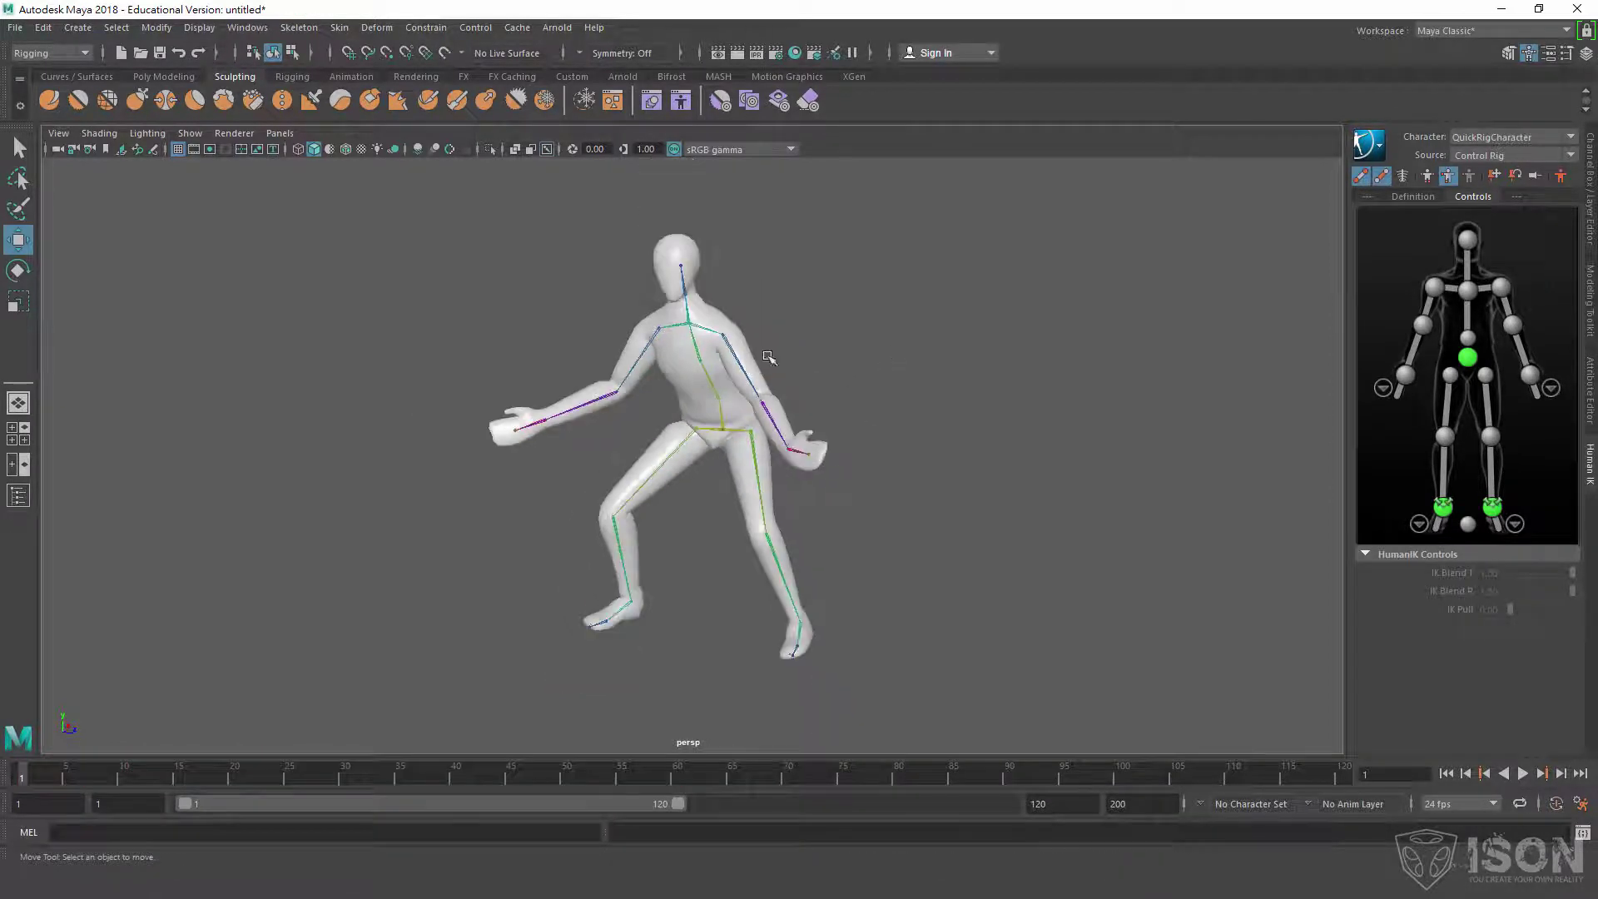
drag(462, 205, 857, 487)
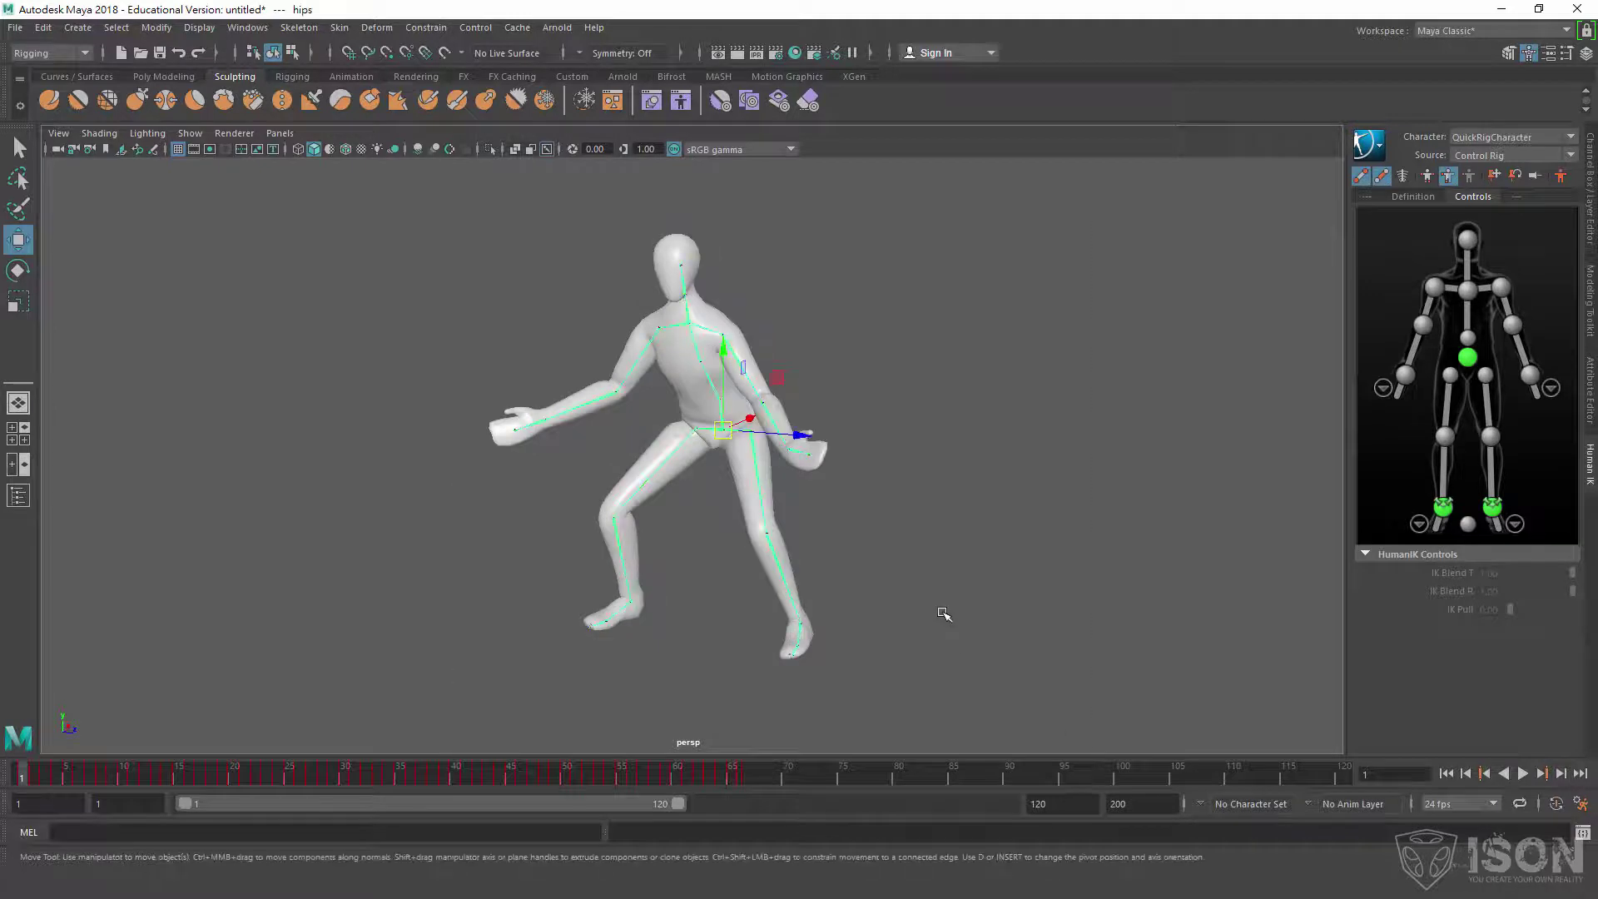
key(Delete)
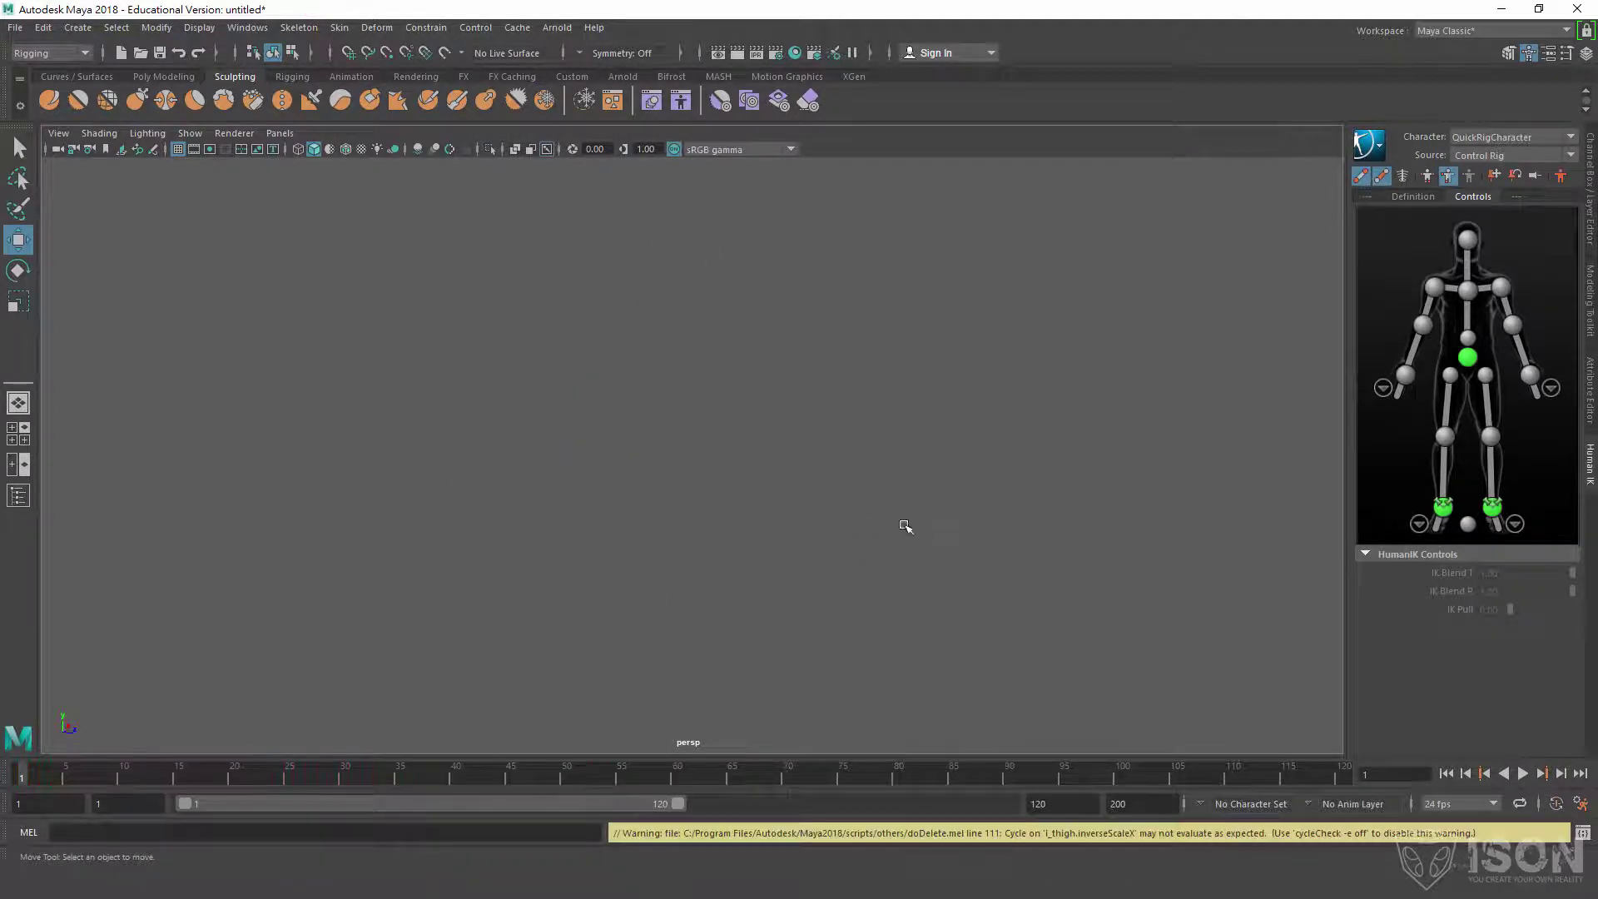
Undo the last deletion and clear the leftover white run1 mocap figure, keeping only the rigged alien.
key(ctrl+z)
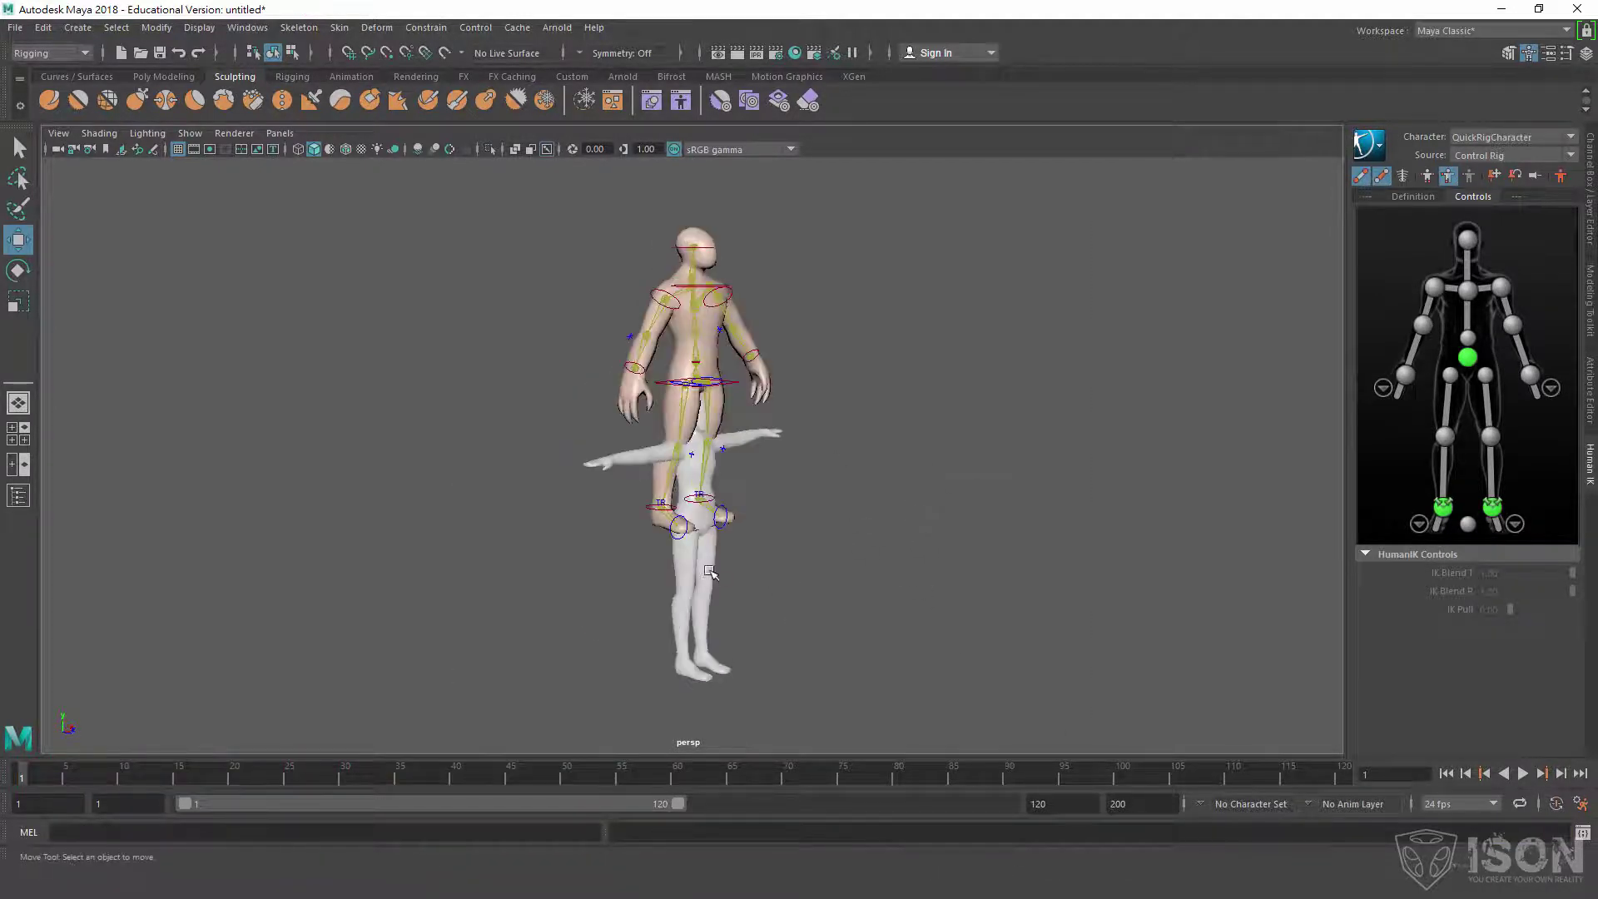
click(757, 605)
alt+drag(789, 558, 676, 569)
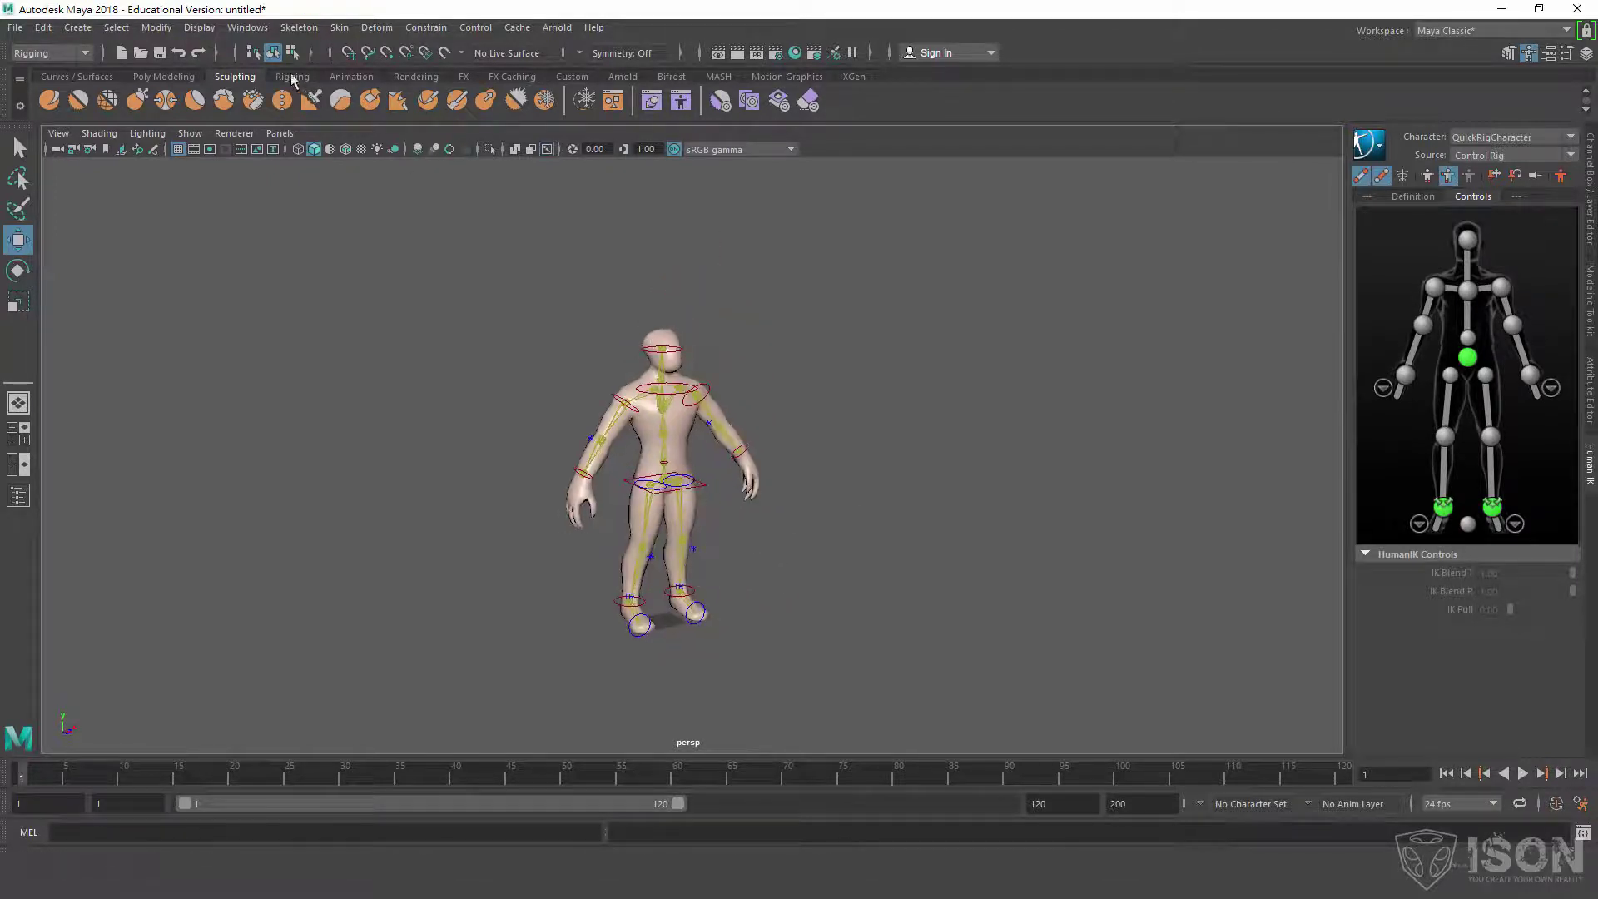
Import the fight1.ma sample from the HIK mocap examples in the Content Browser and close the browser.
click(613, 100)
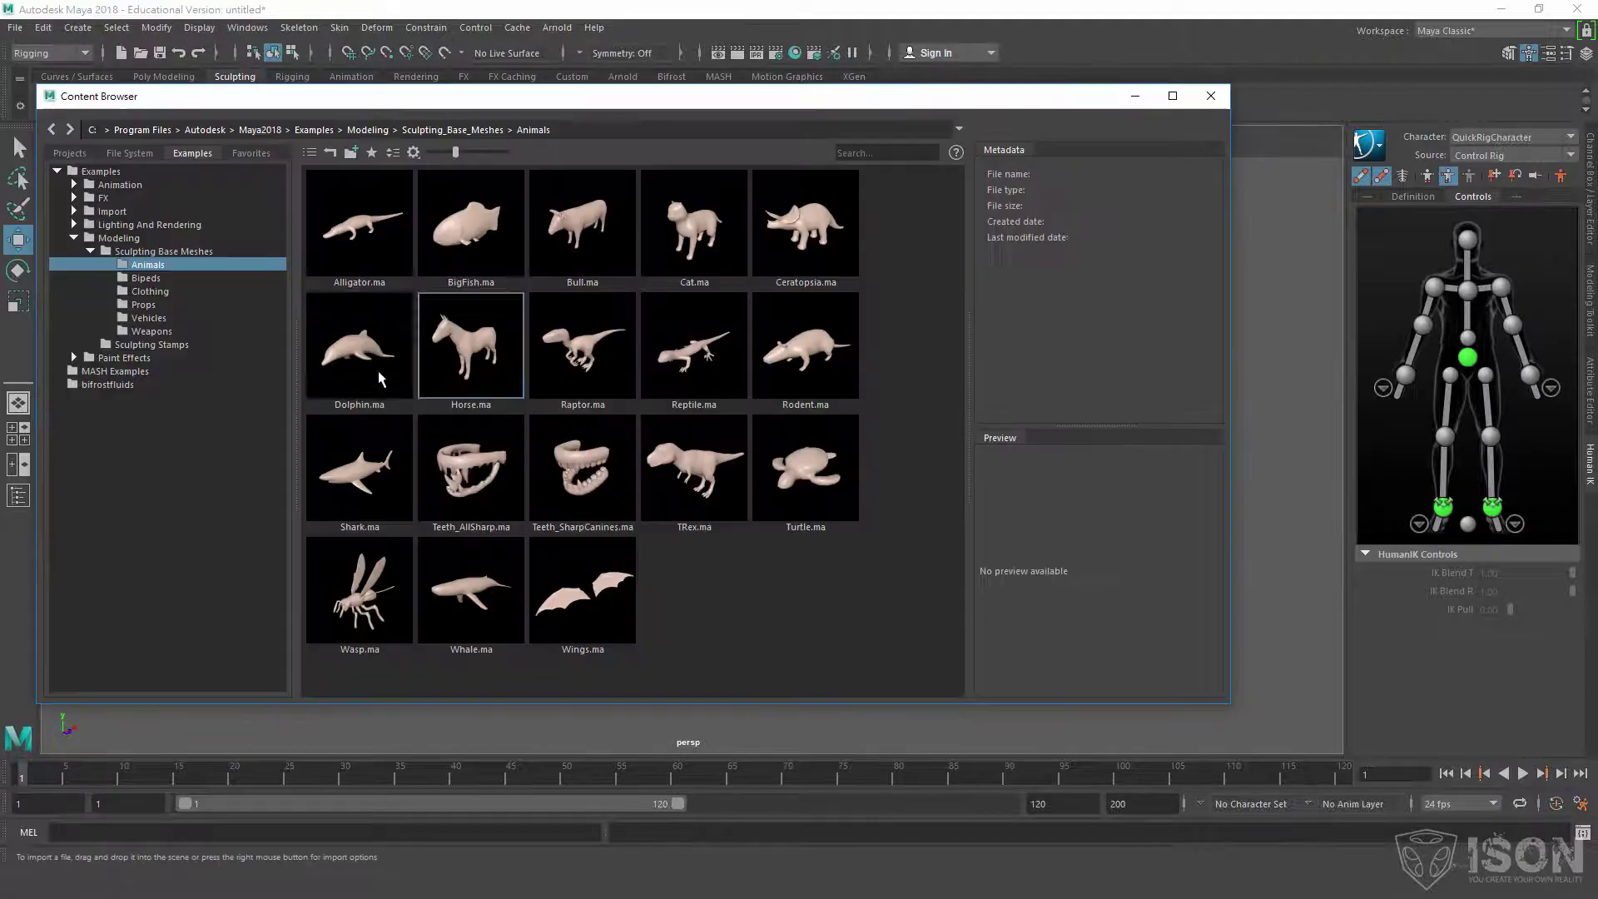
click(74, 185)
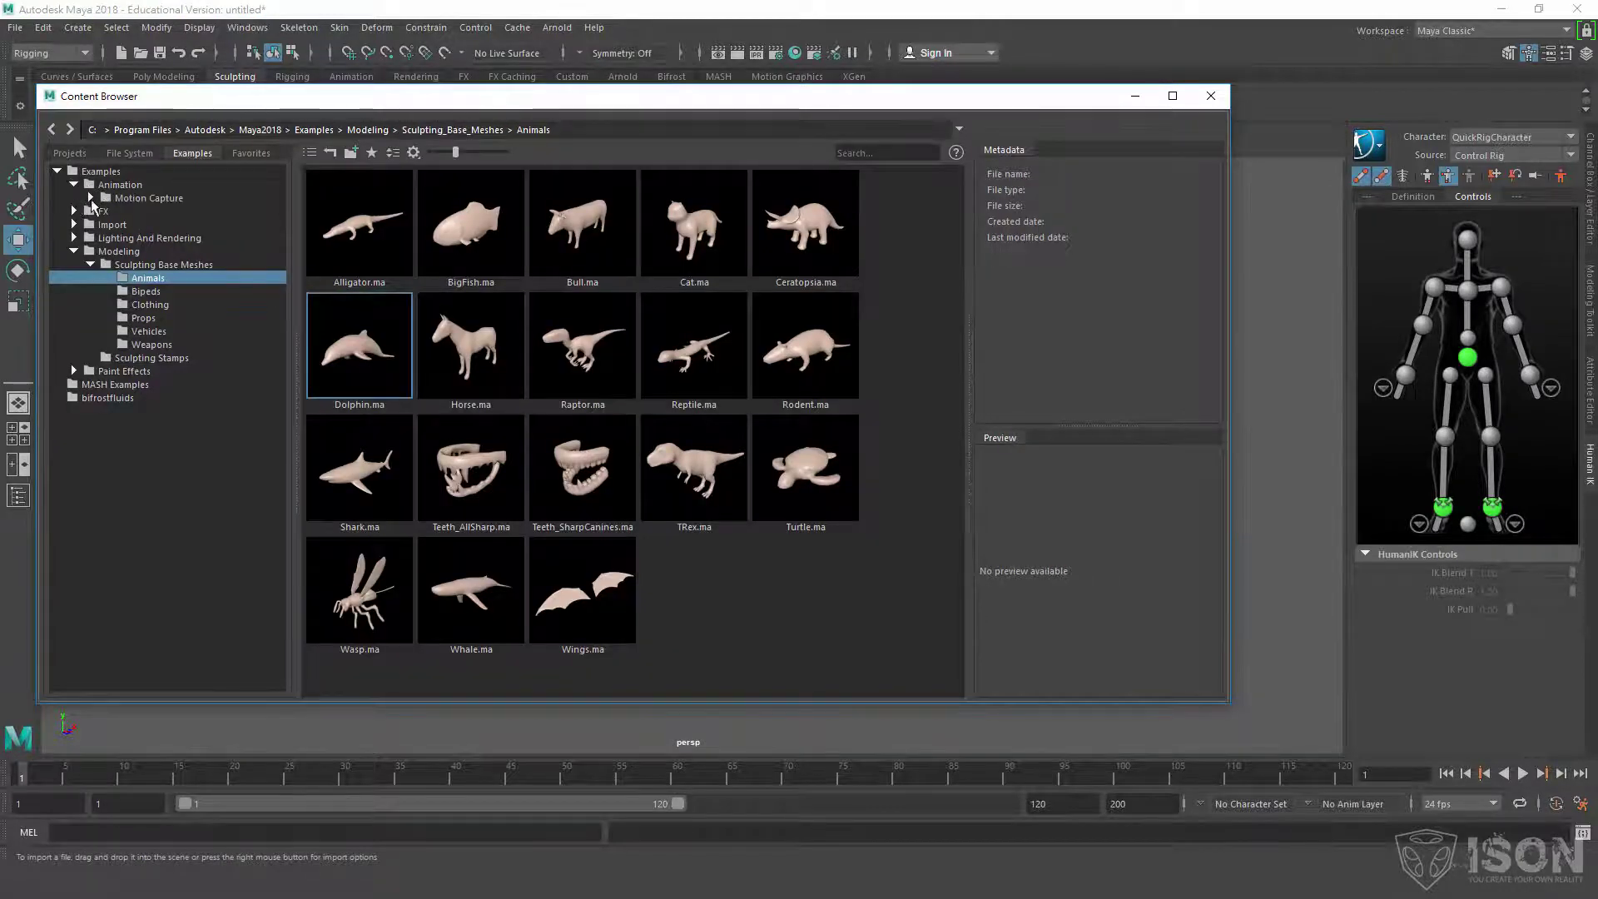
click(90, 198)
double_click(146, 240)
double_click(152, 265)
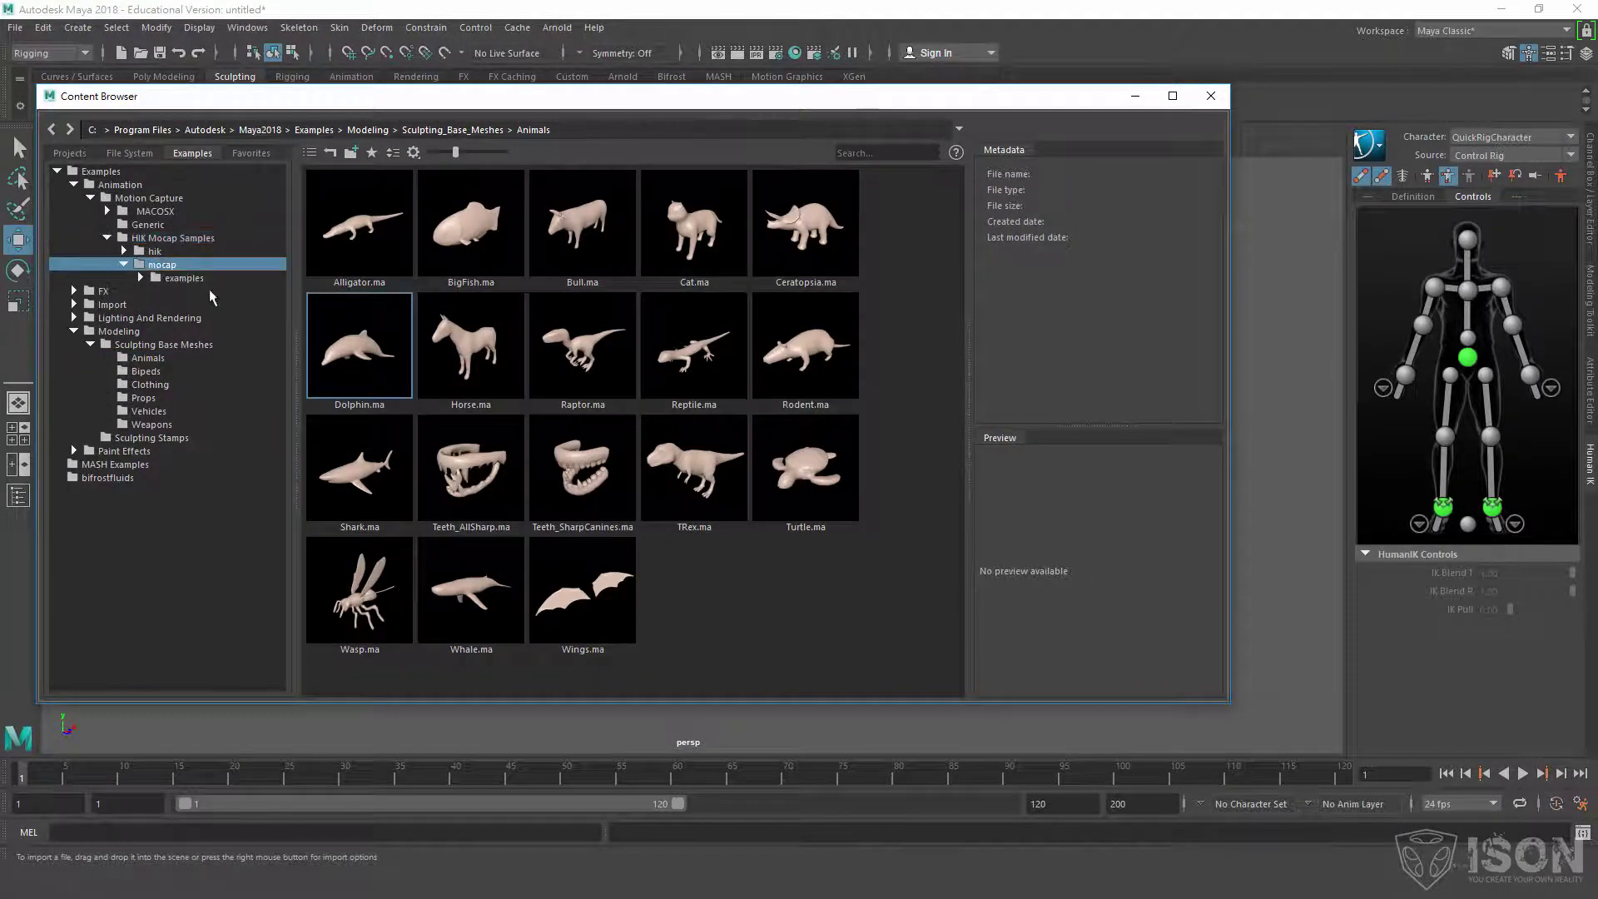
click(179, 278)
click(367, 343)
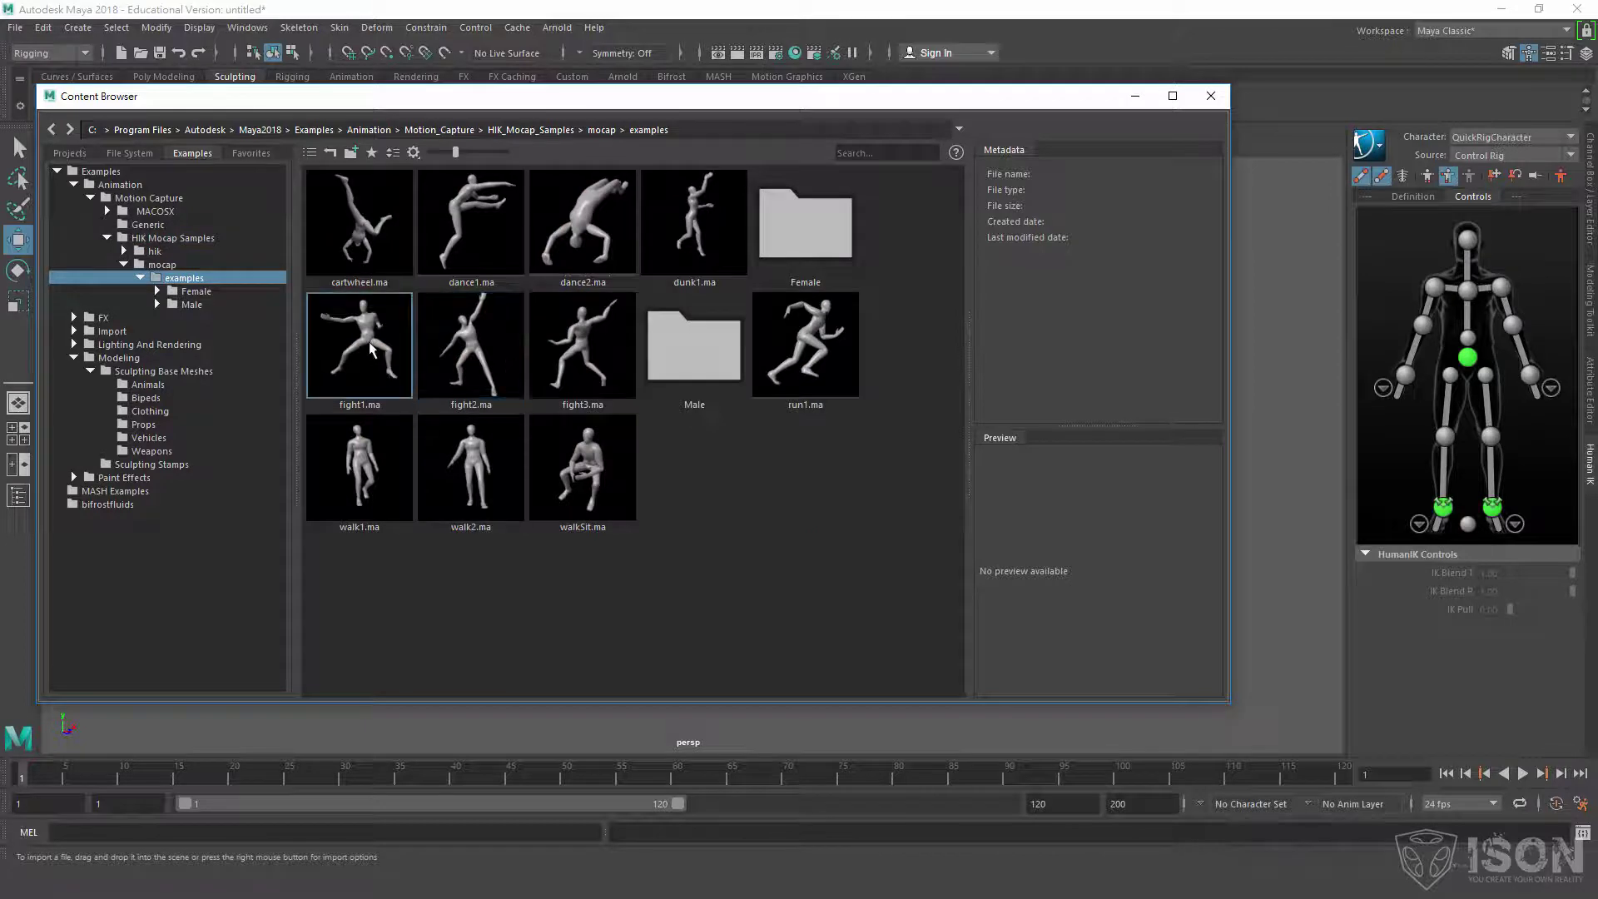
click(1211, 96)
Play the imported fight1 mocap figure's animation beside the alien, stop it and return to frame 1.
scroll(921, 428, down, 3)
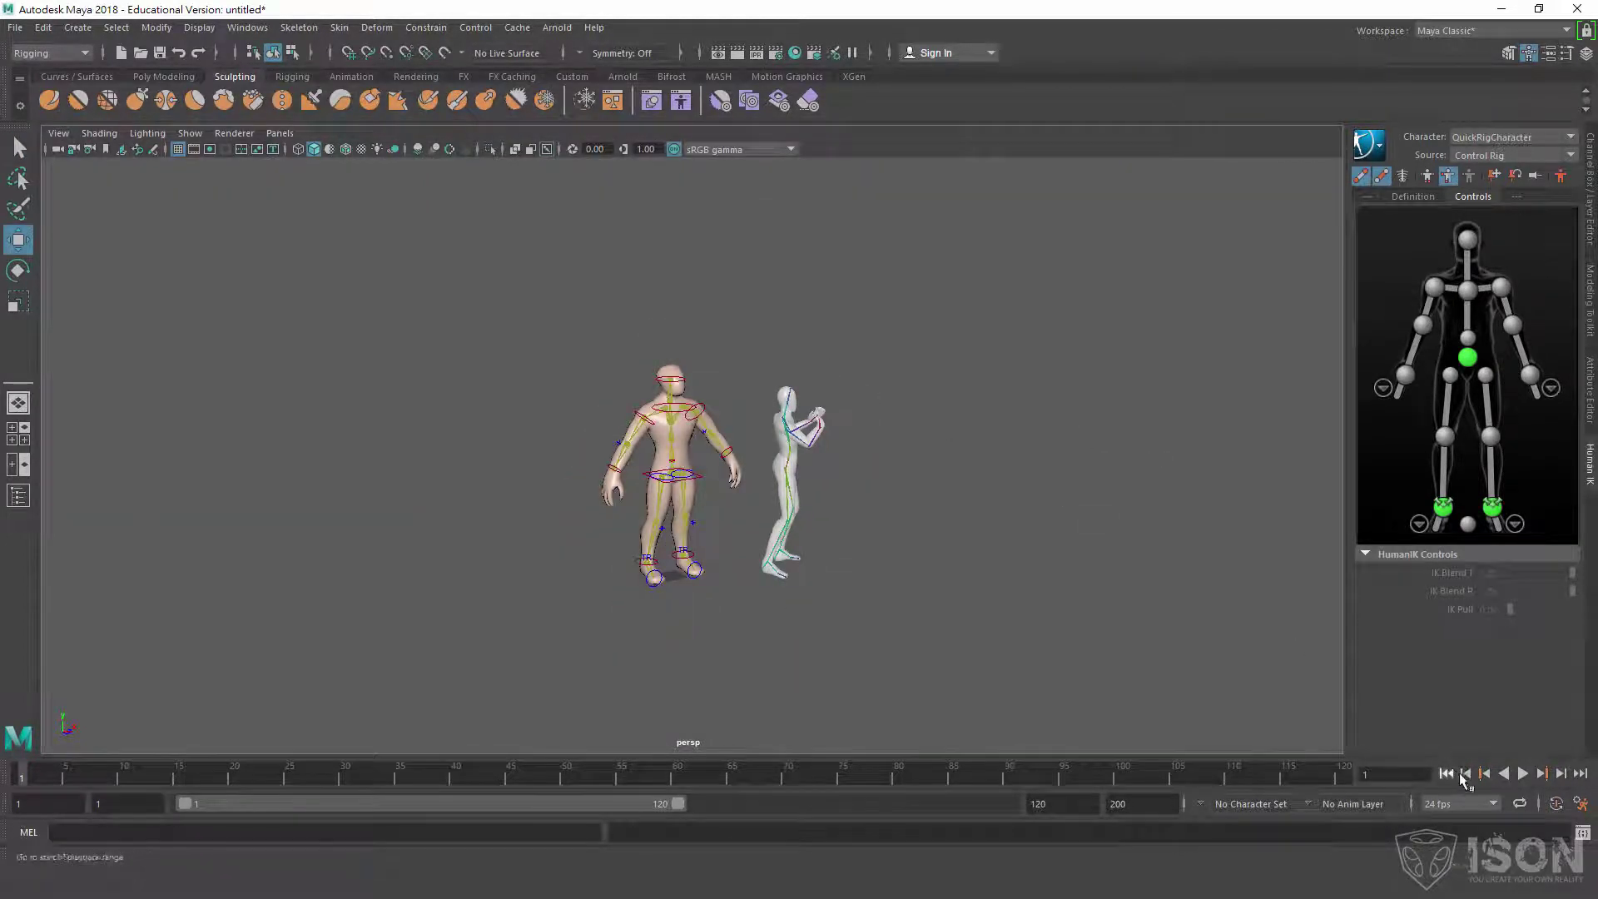
click(1524, 773)
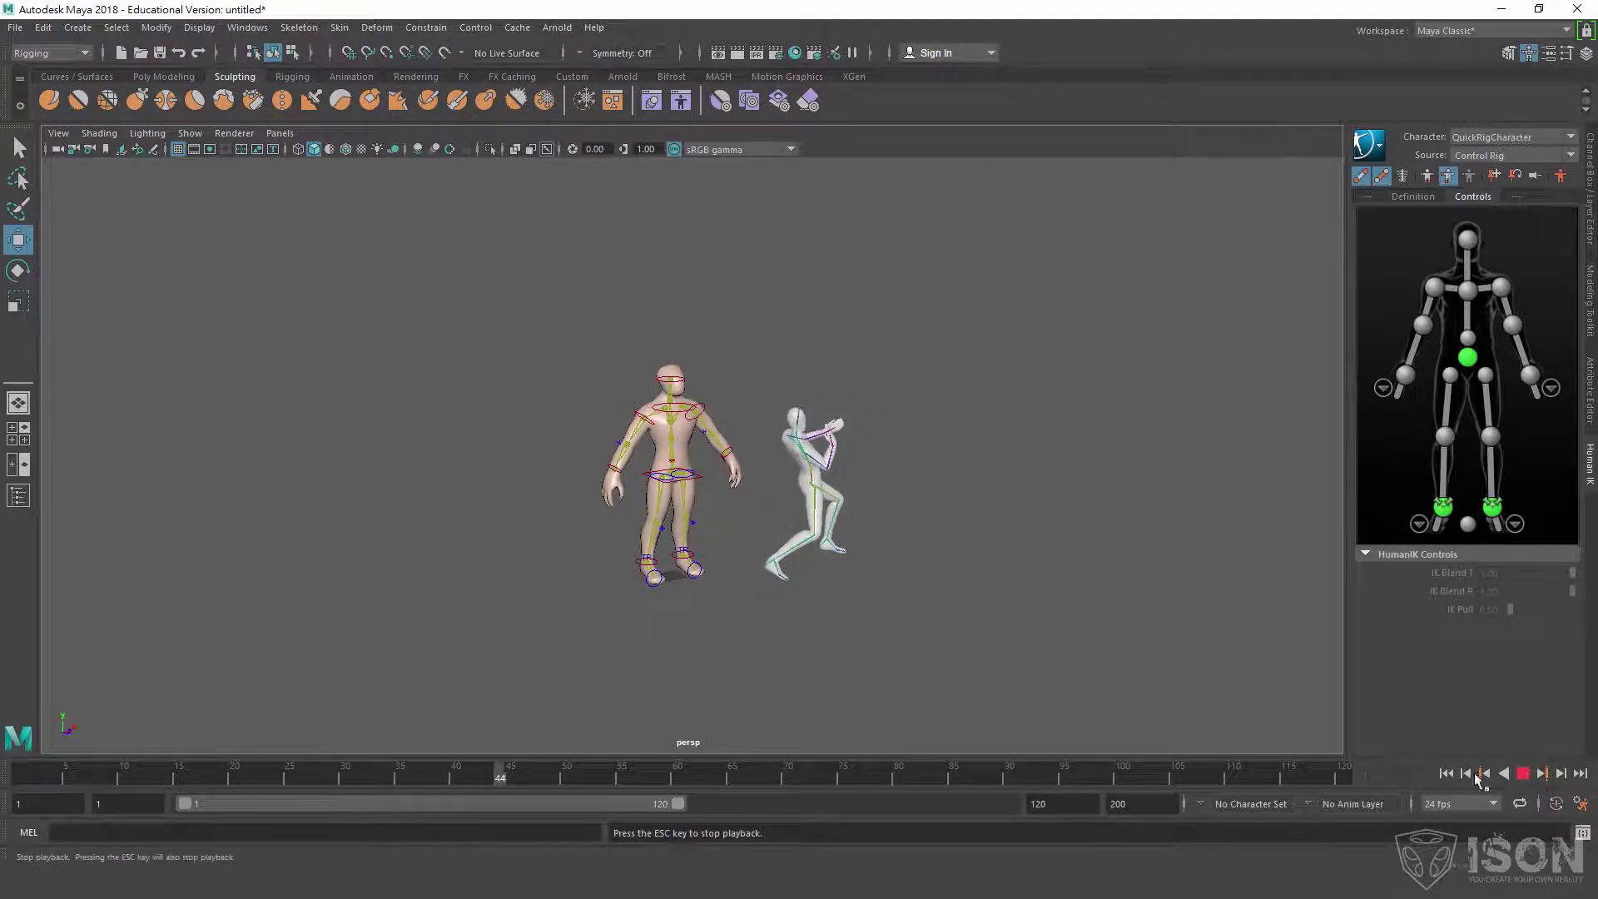
click(1523, 773)
click(1447, 773)
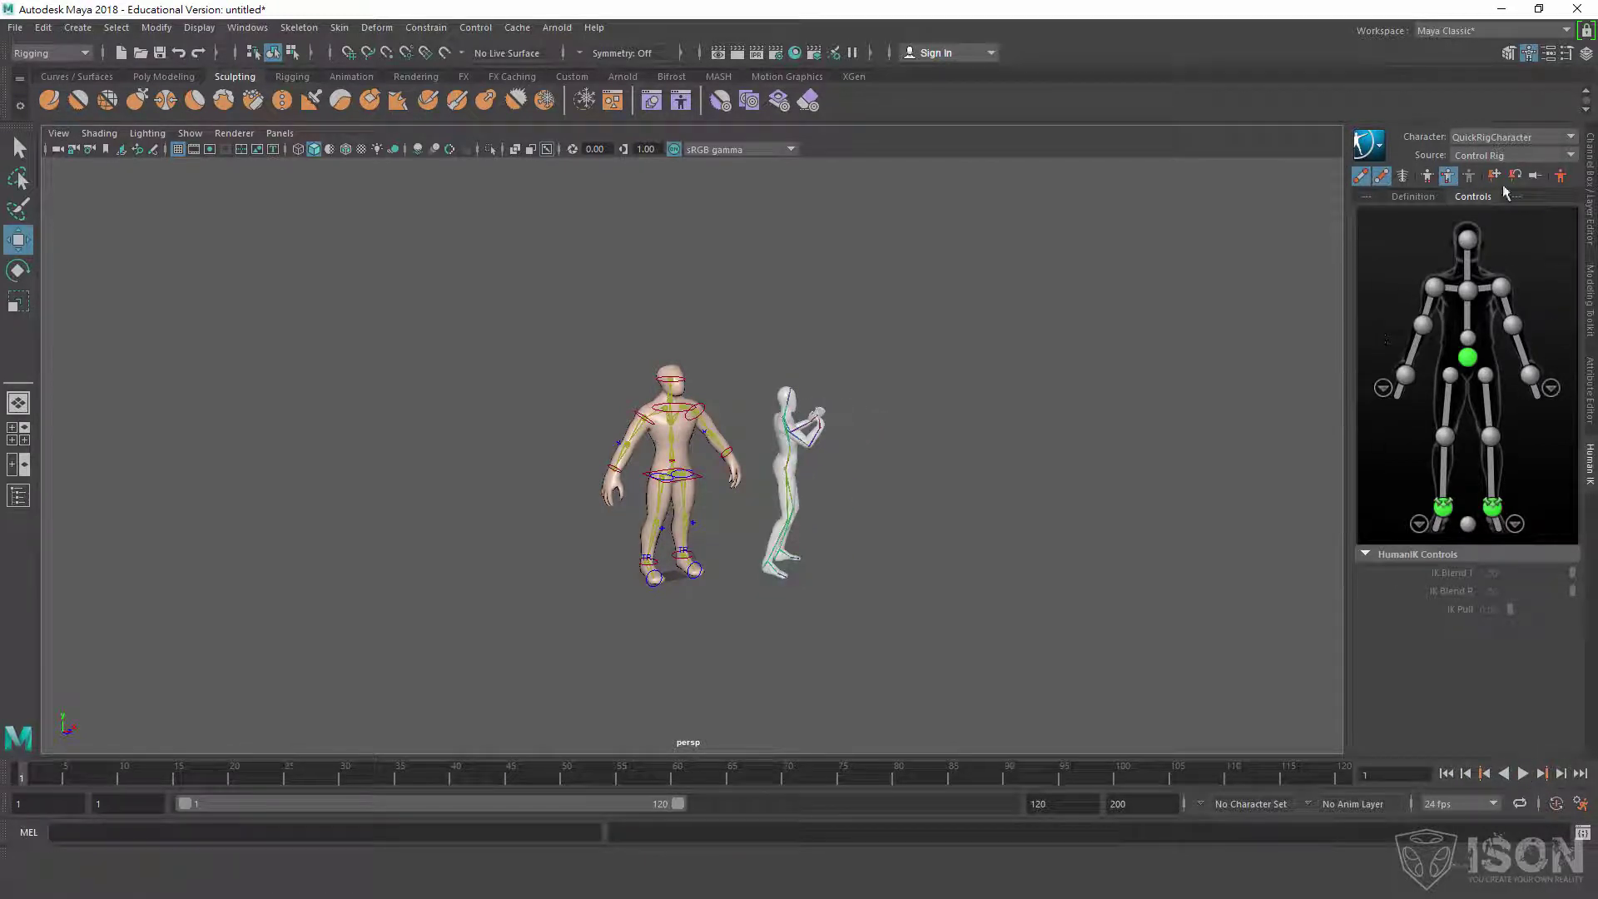
Set the QuickRigCharacter's source to fight1_MocapExample.
click(1490, 138)
click(1511, 161)
click(1511, 157)
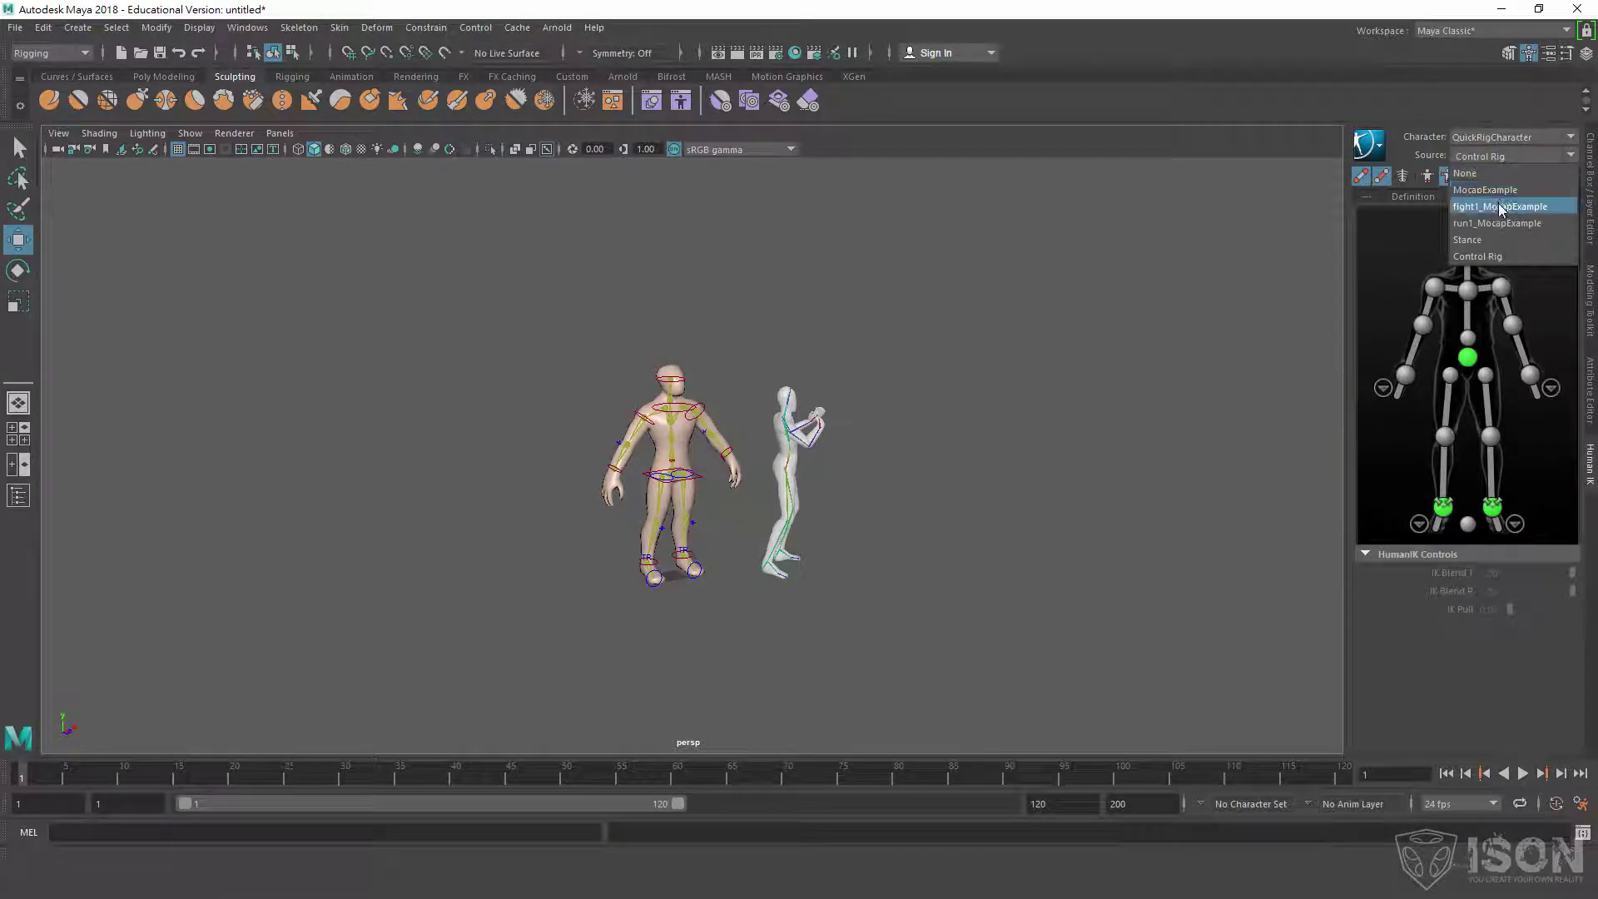
click(1499, 206)
Play the fight motion on the alien, view it up close from the front and stop playback.
click(1524, 774)
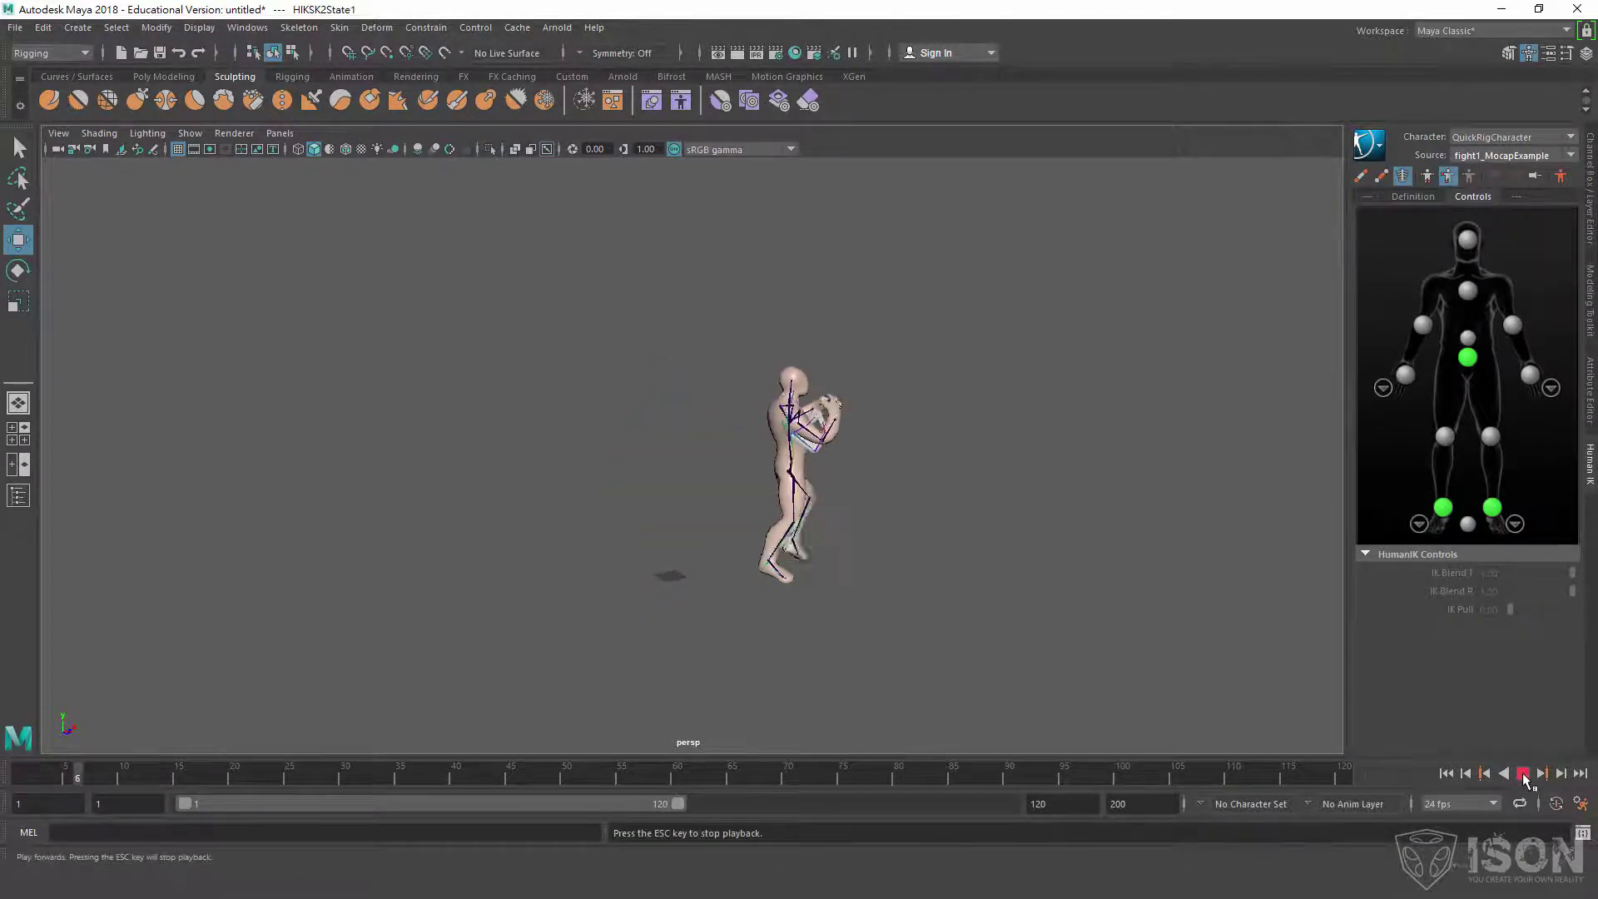
scroll(872, 528, up, 5)
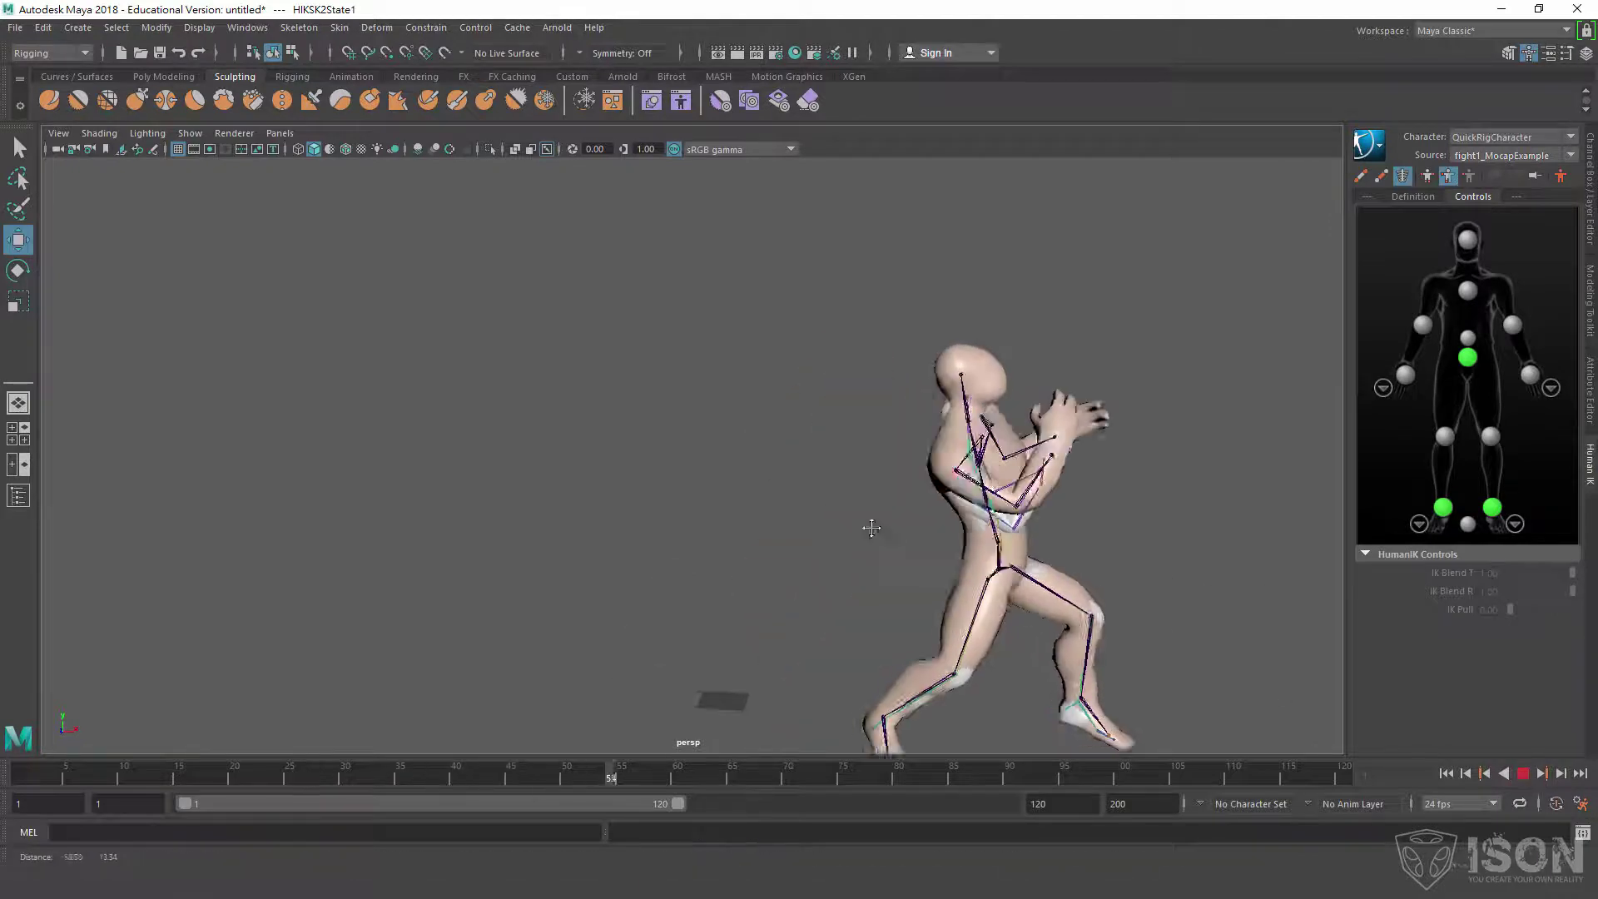
alt+drag(871, 528, 658, 510)
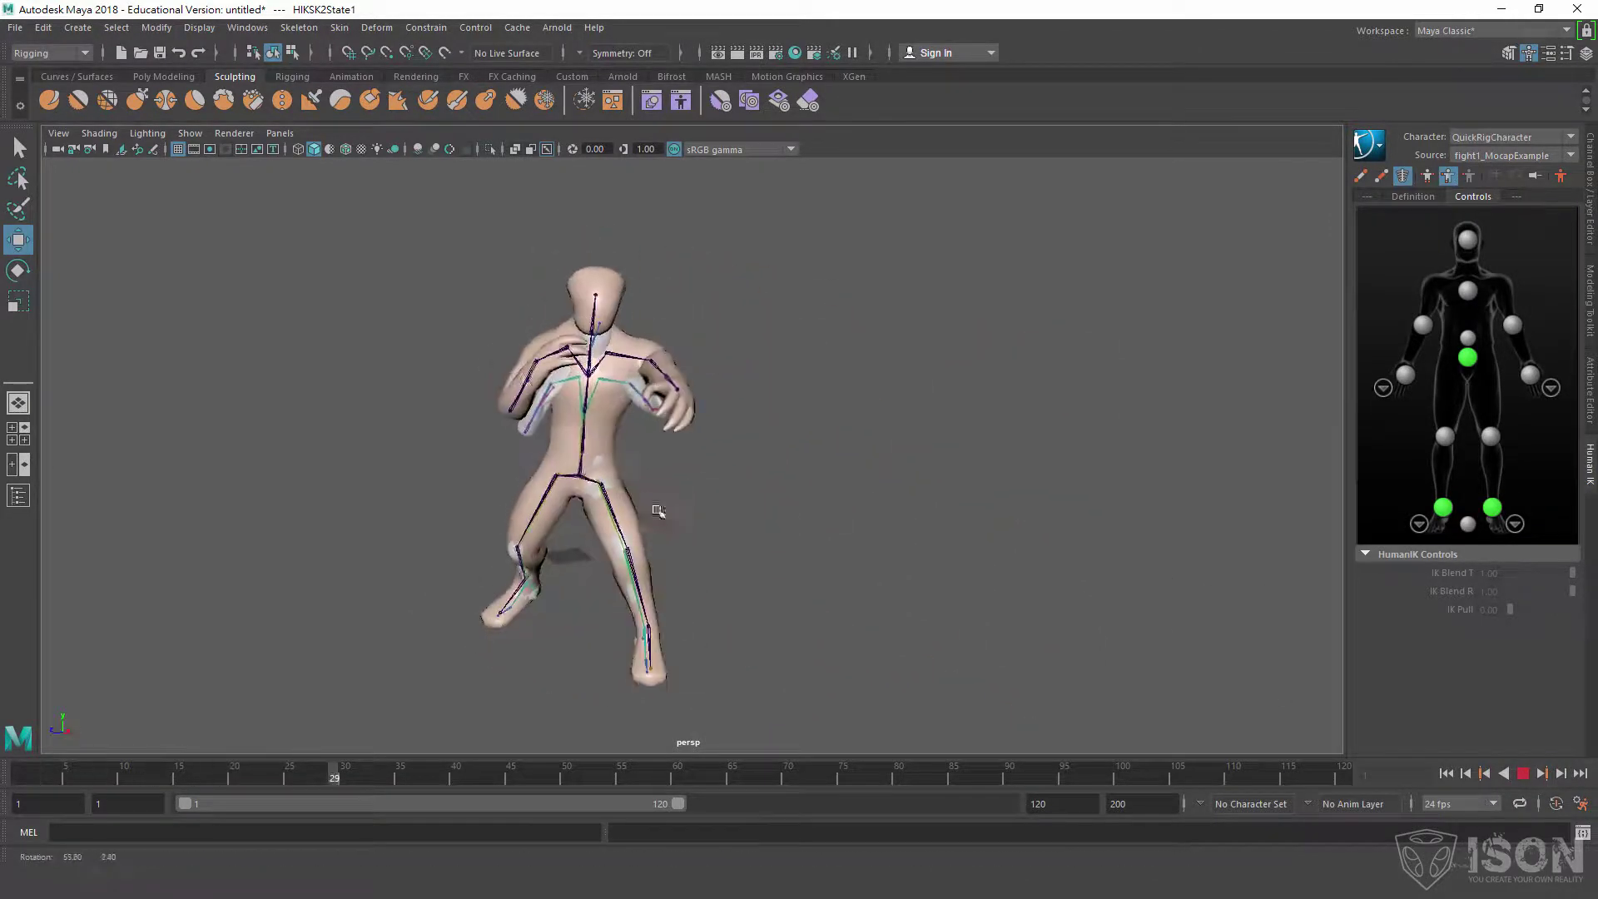
key(Escape)
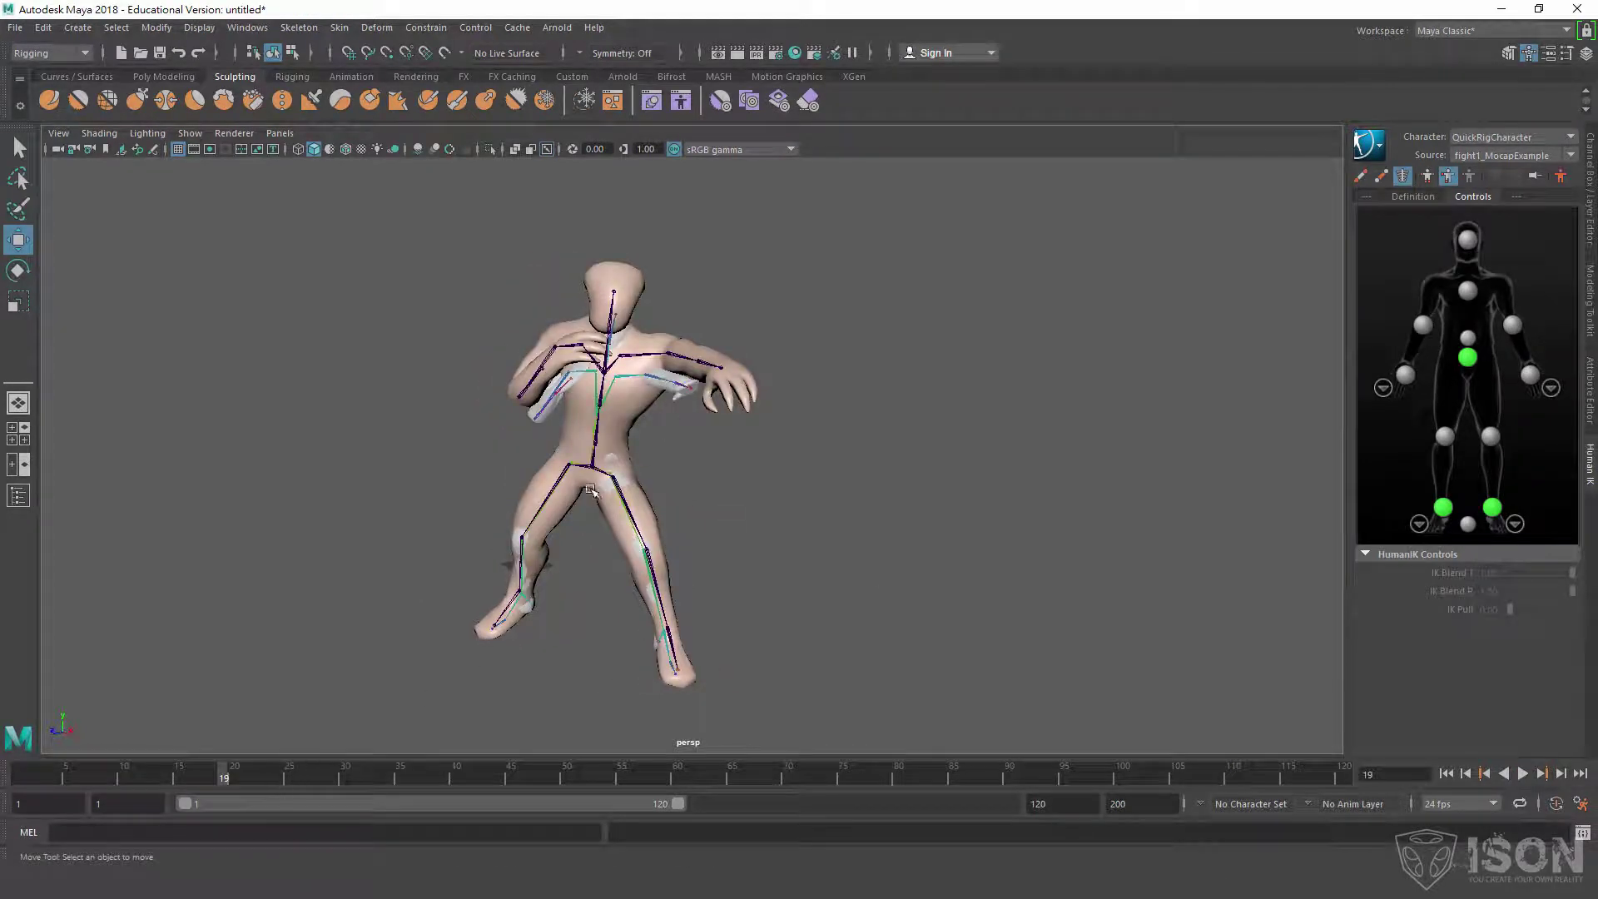
Compare keyframes on the alien's left arm joint and the mocap figure's left shoulder joint while scrubbing the timeline.
click(679, 355)
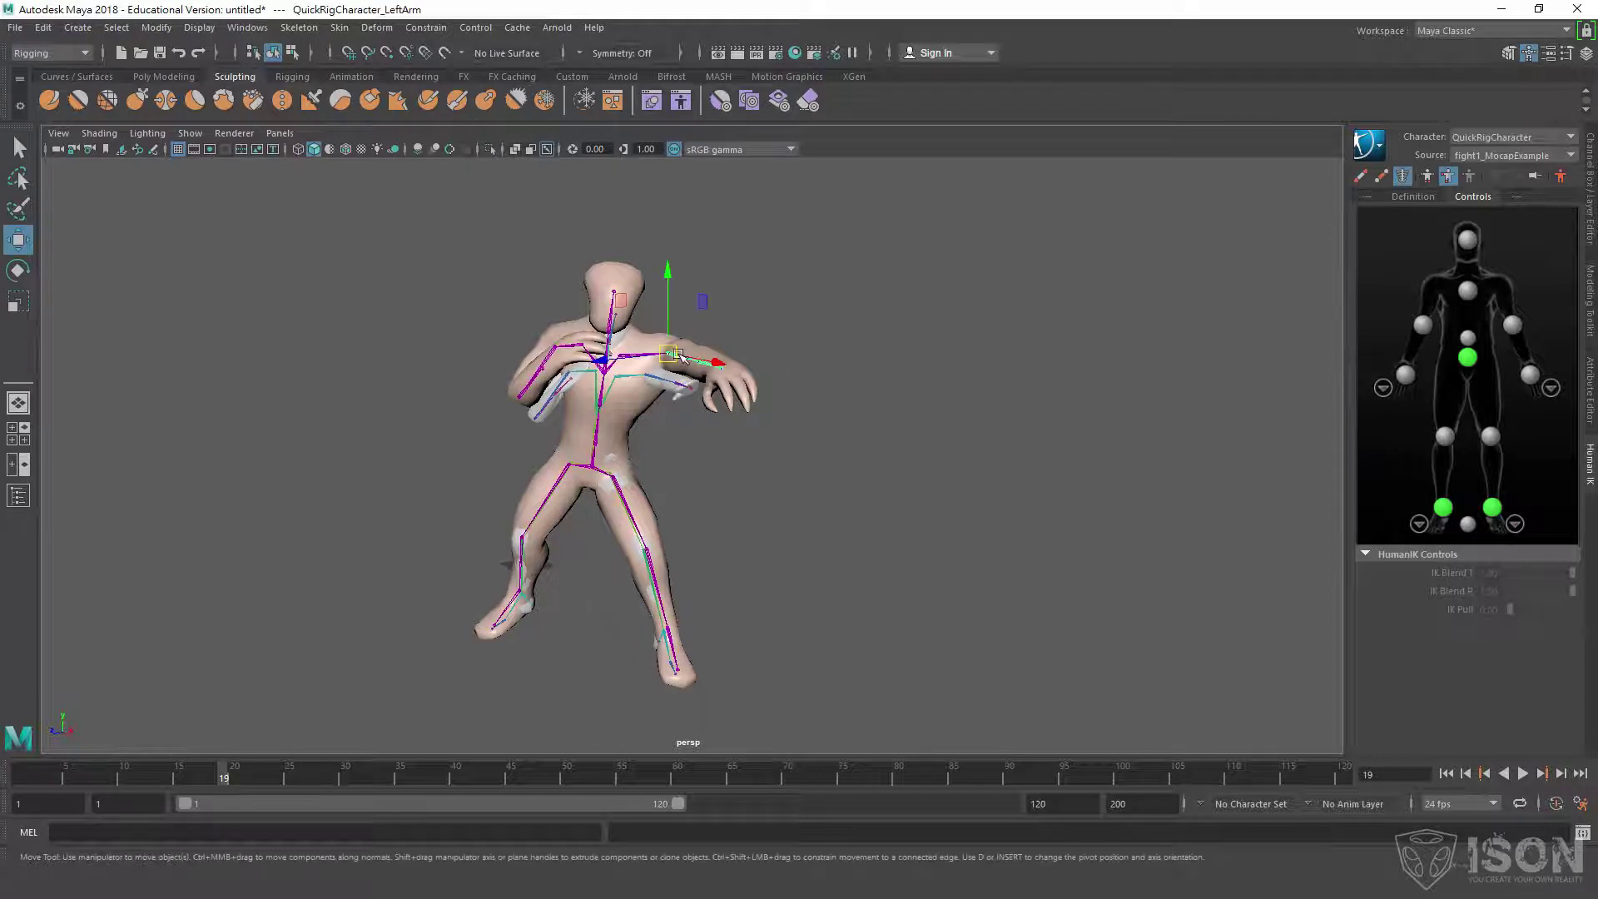
drag(166, 771, 268, 773)
click(671, 391)
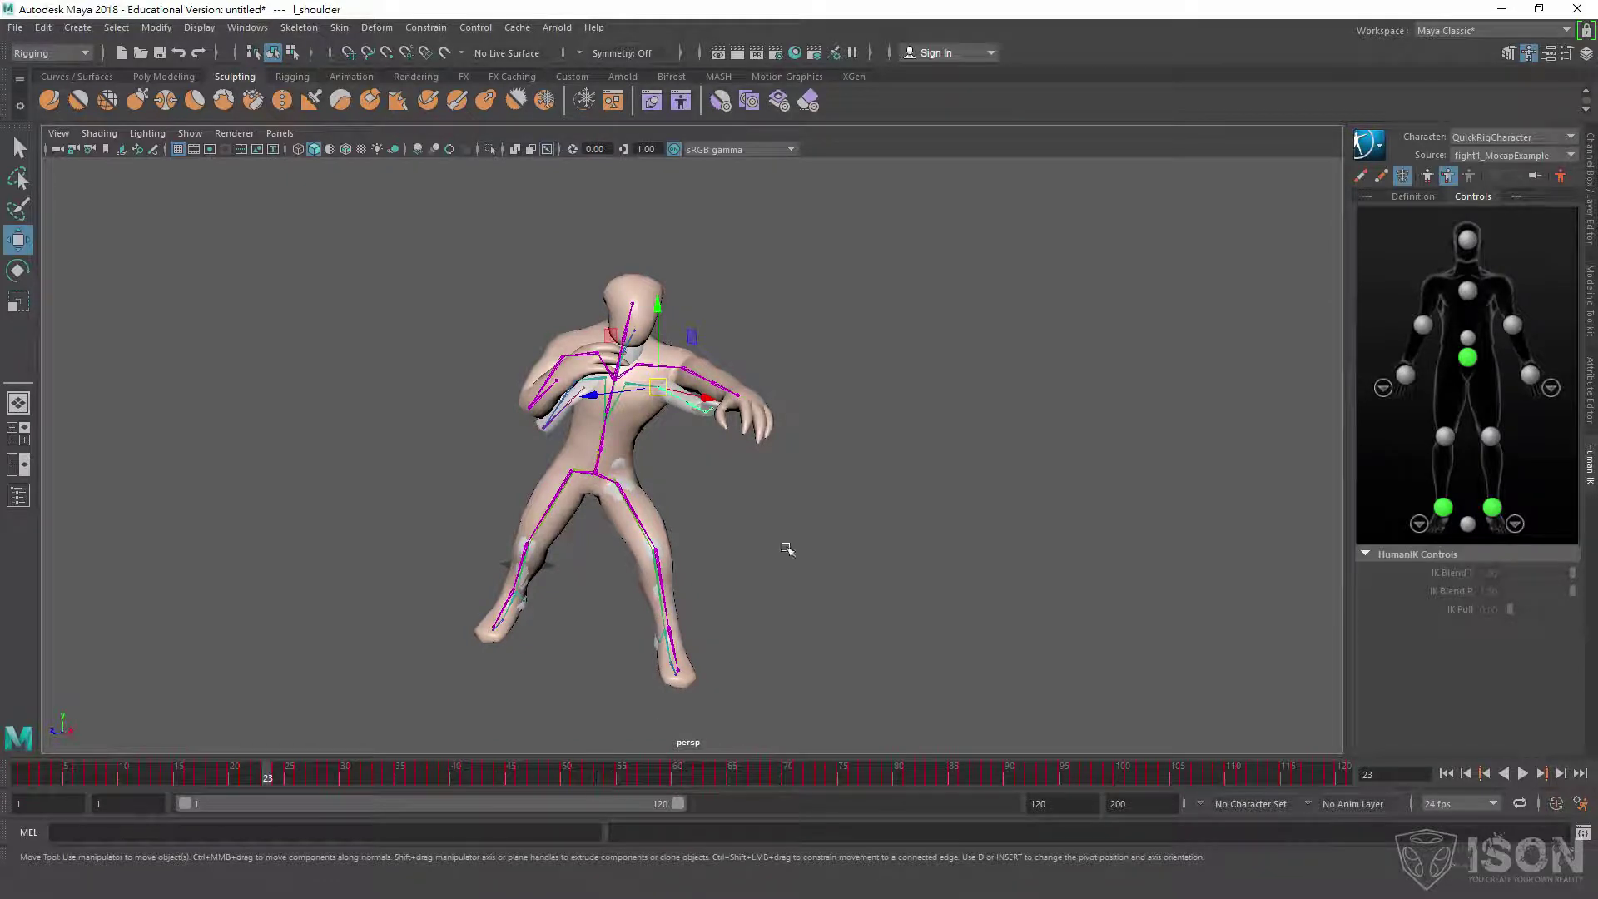
click(872, 468)
click(692, 371)
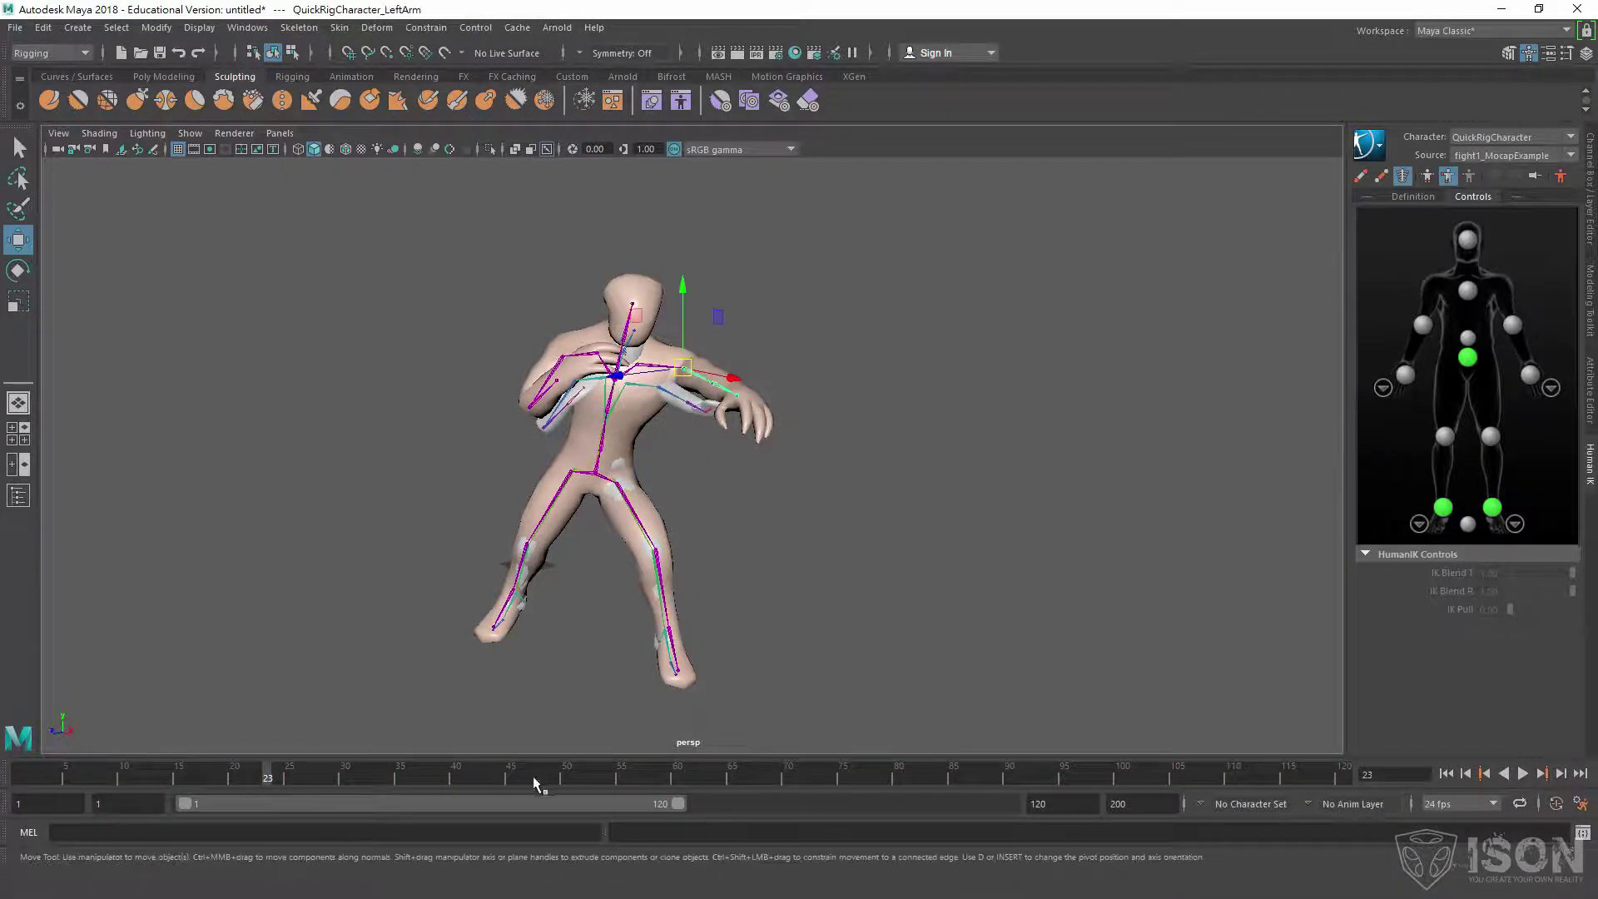
drag(694, 781, 656, 781)
click(868, 524)
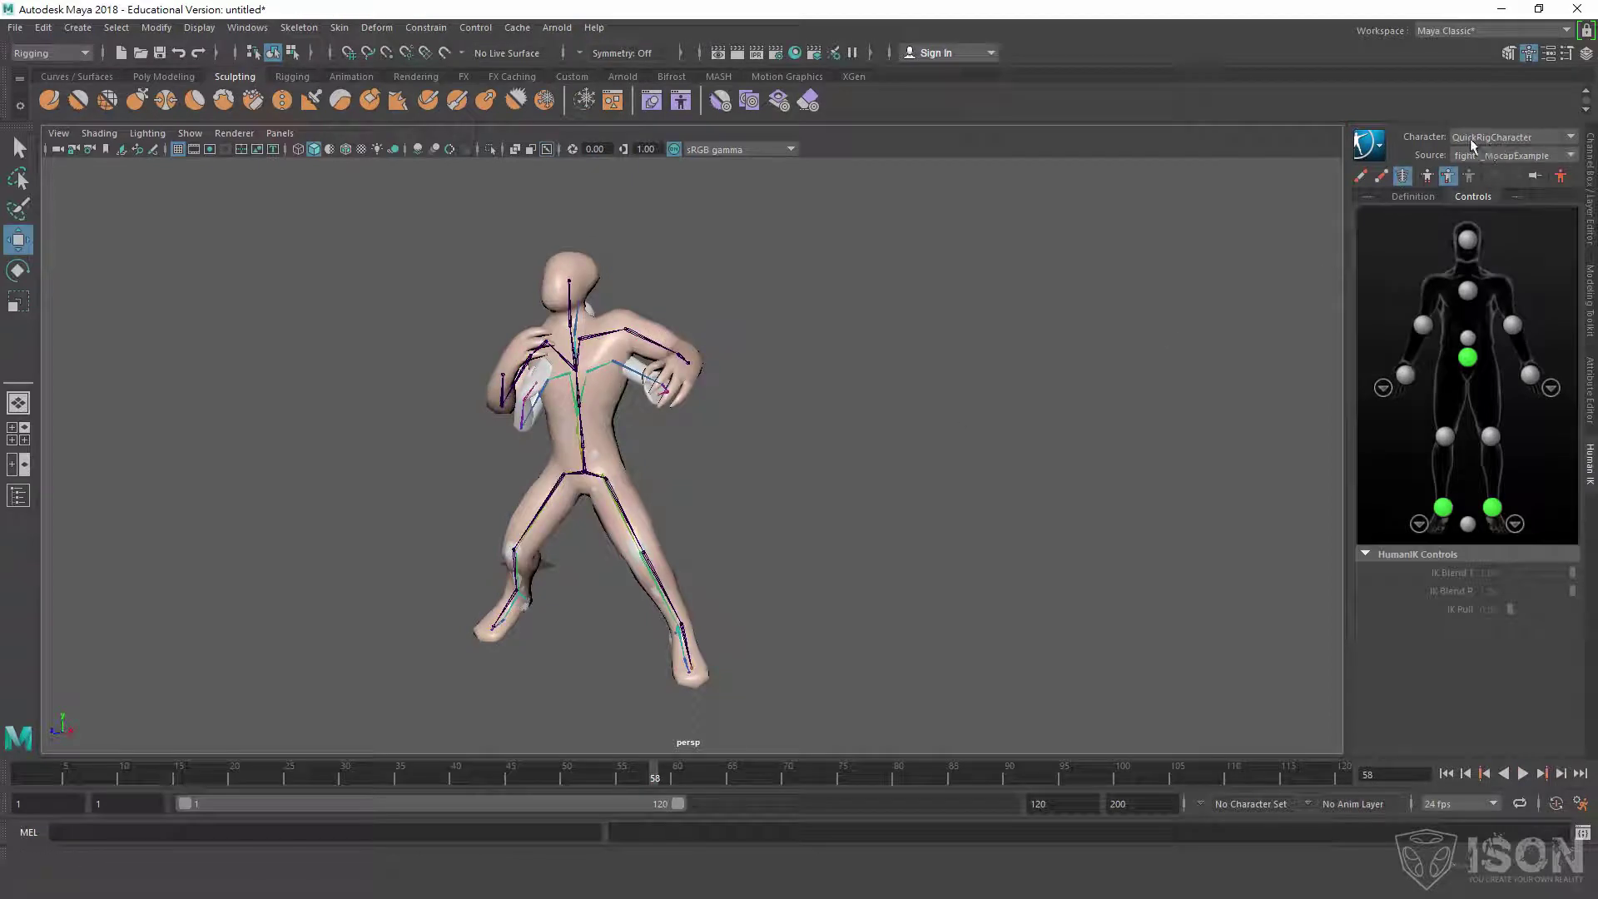
Look at the bake commands available for the QuickRigCharacter while fight1_MocapExample drives it.
click(1370, 143)
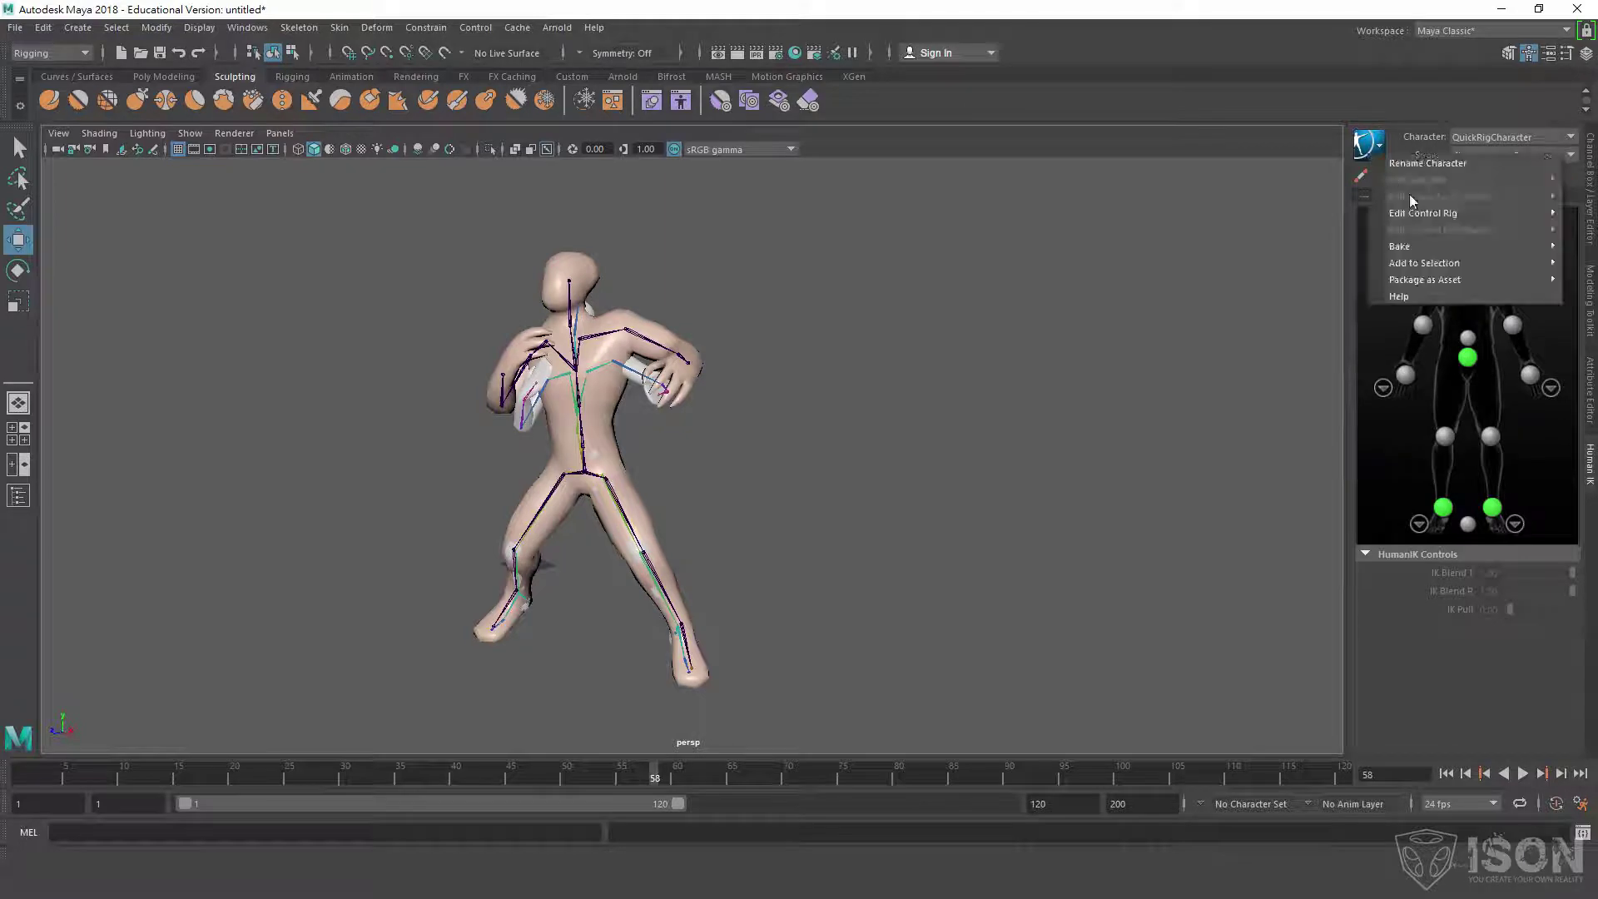
mouse_move(1420, 247)
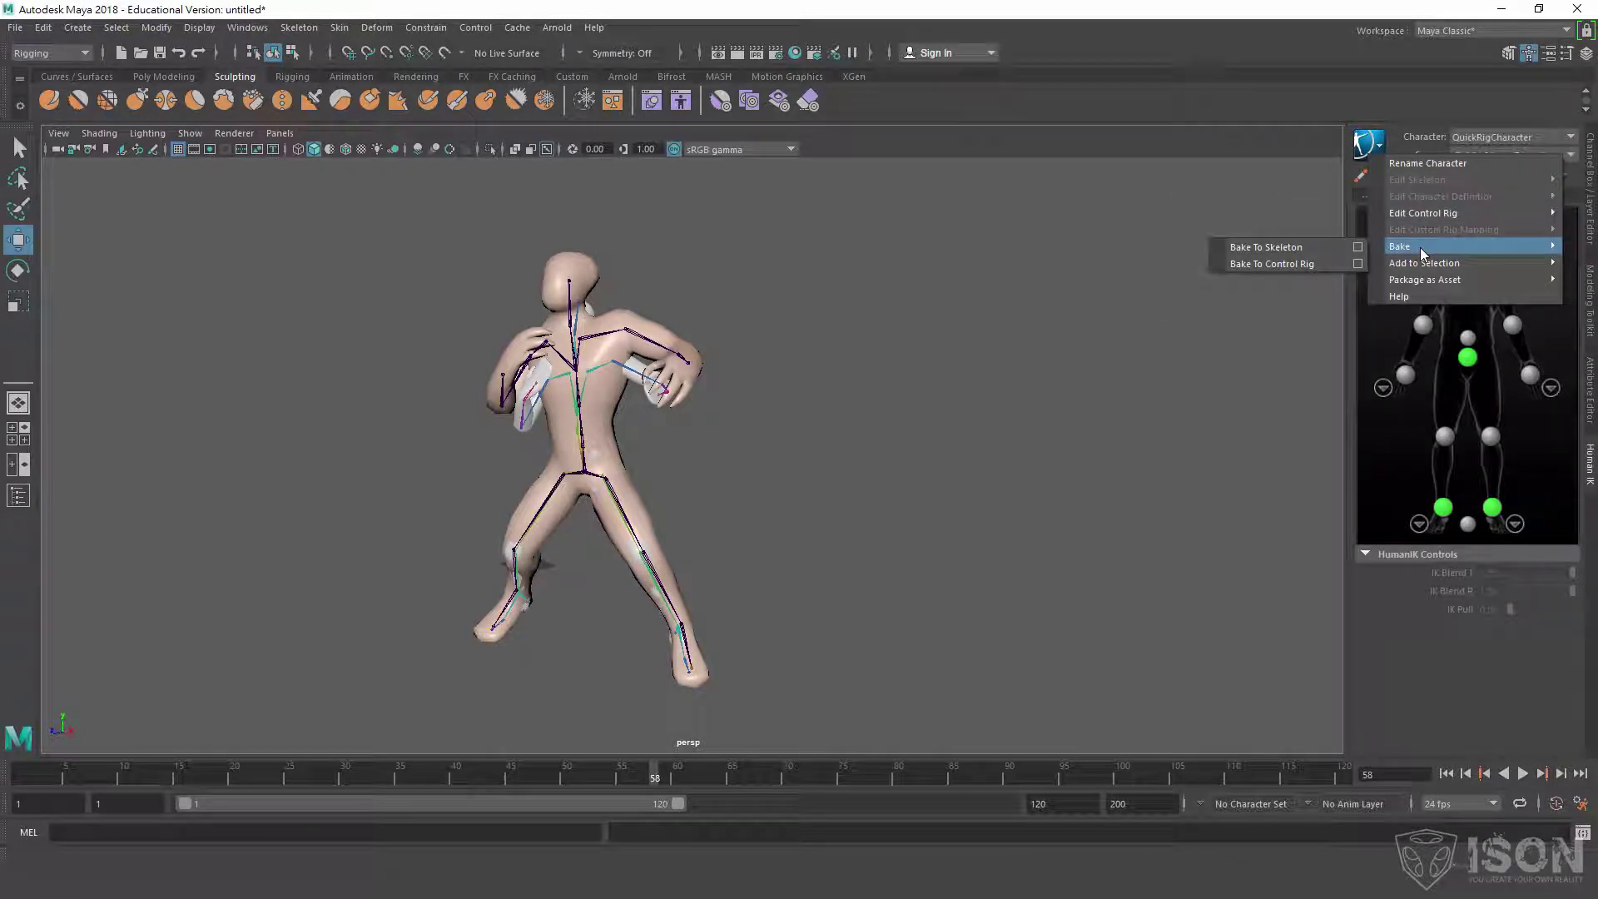
click(1327, 242)
Switch the QuickRigCharacter's source to Control Rig and frame the alien's upper body.
click(1514, 155)
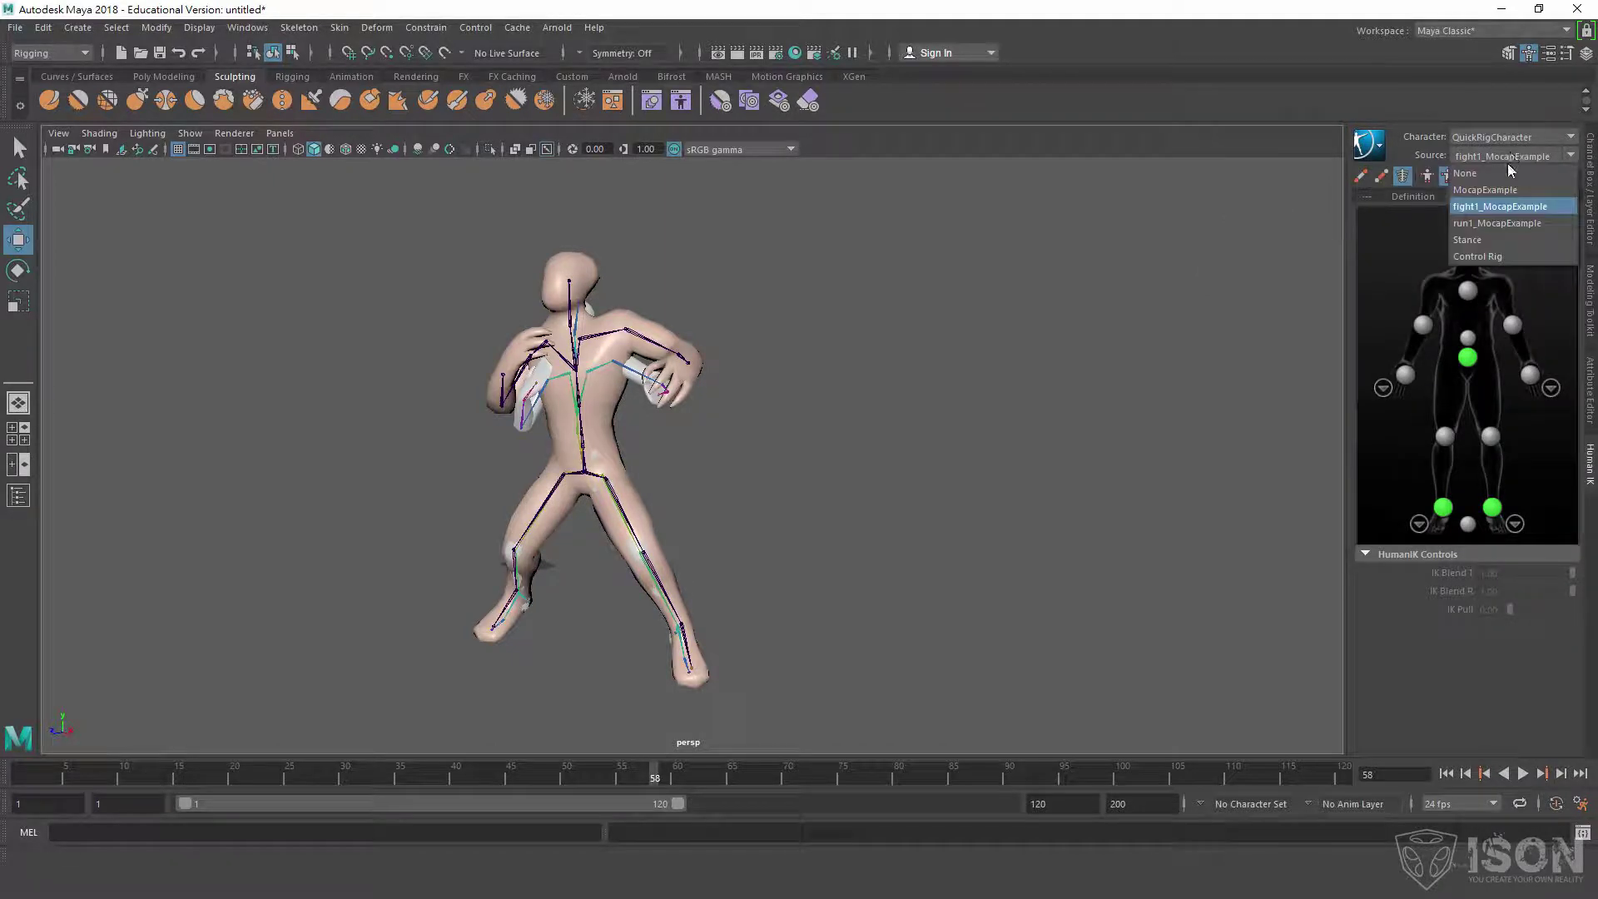
click(1490, 256)
alt+drag(549, 335, 653, 333)
alt+right_drag(658, 349, 878, 442)
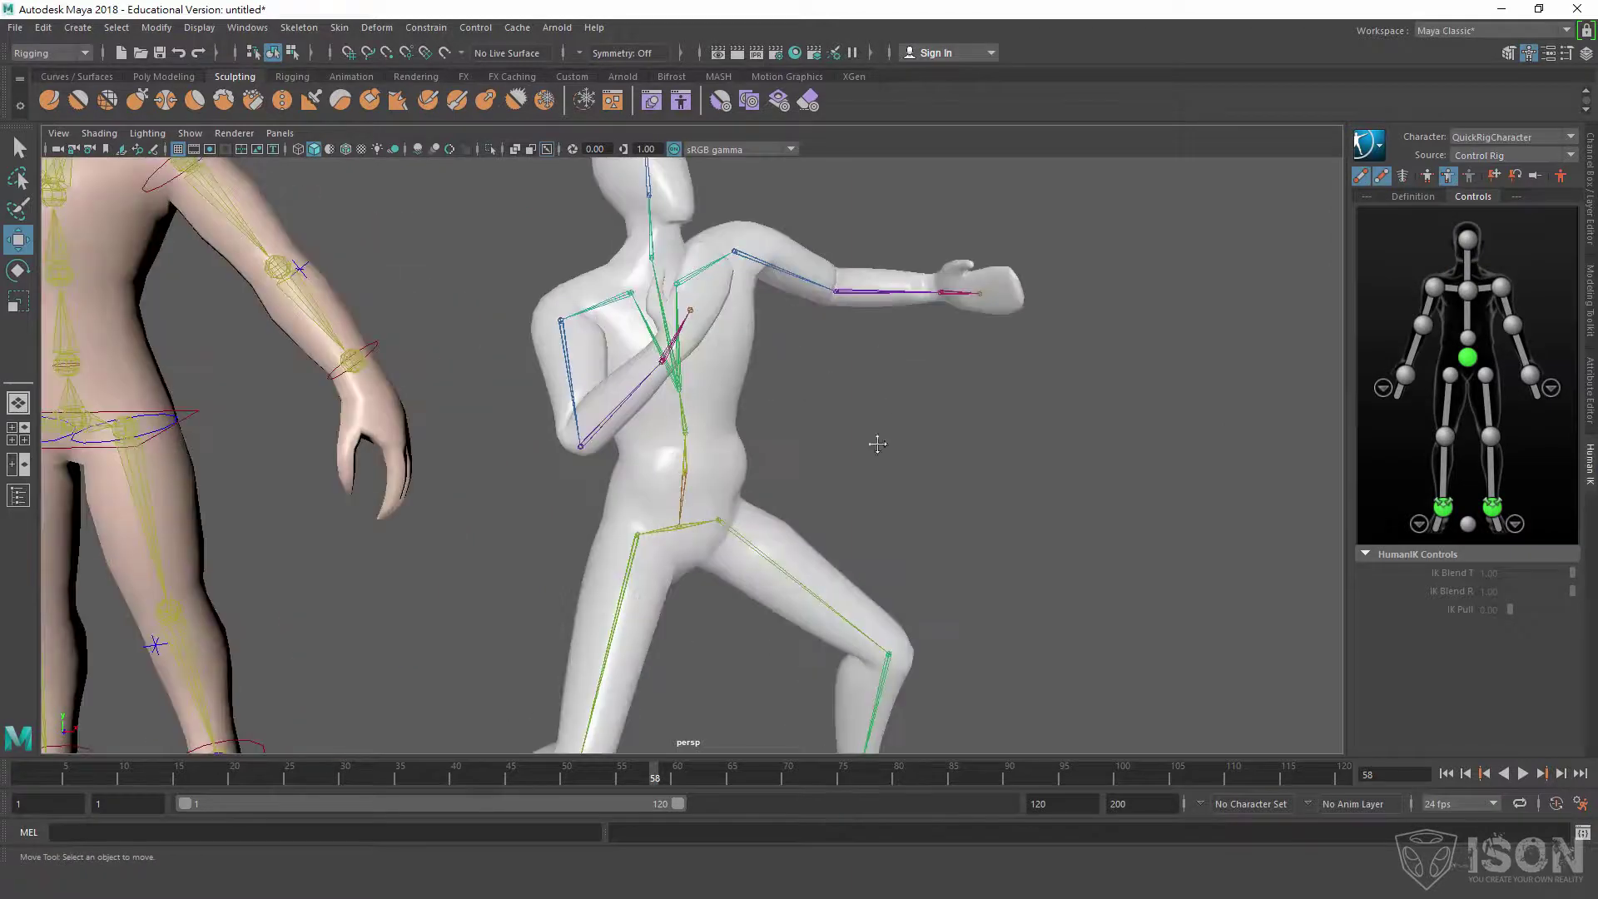
alt+middle_drag(312, 288, 966, 518)
alt+drag(839, 454, 696, 349)
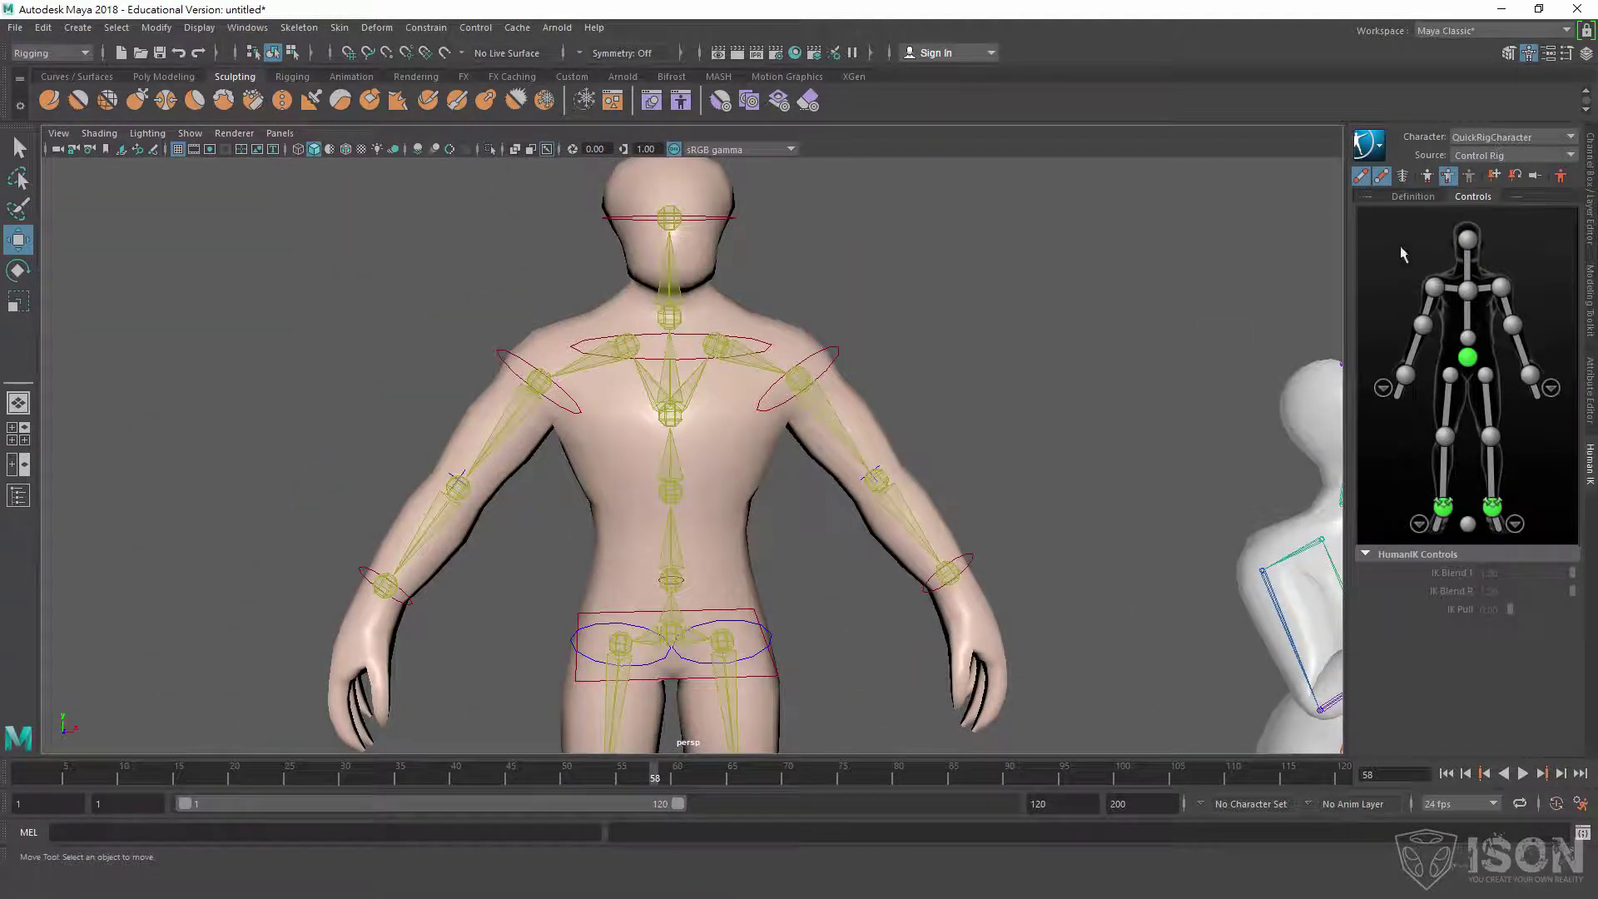
Check the bake commands offered under the Control Rig source and inspect the alien's left shoulder effector for keyframes.
click(1370, 146)
mouse_move(1415, 249)
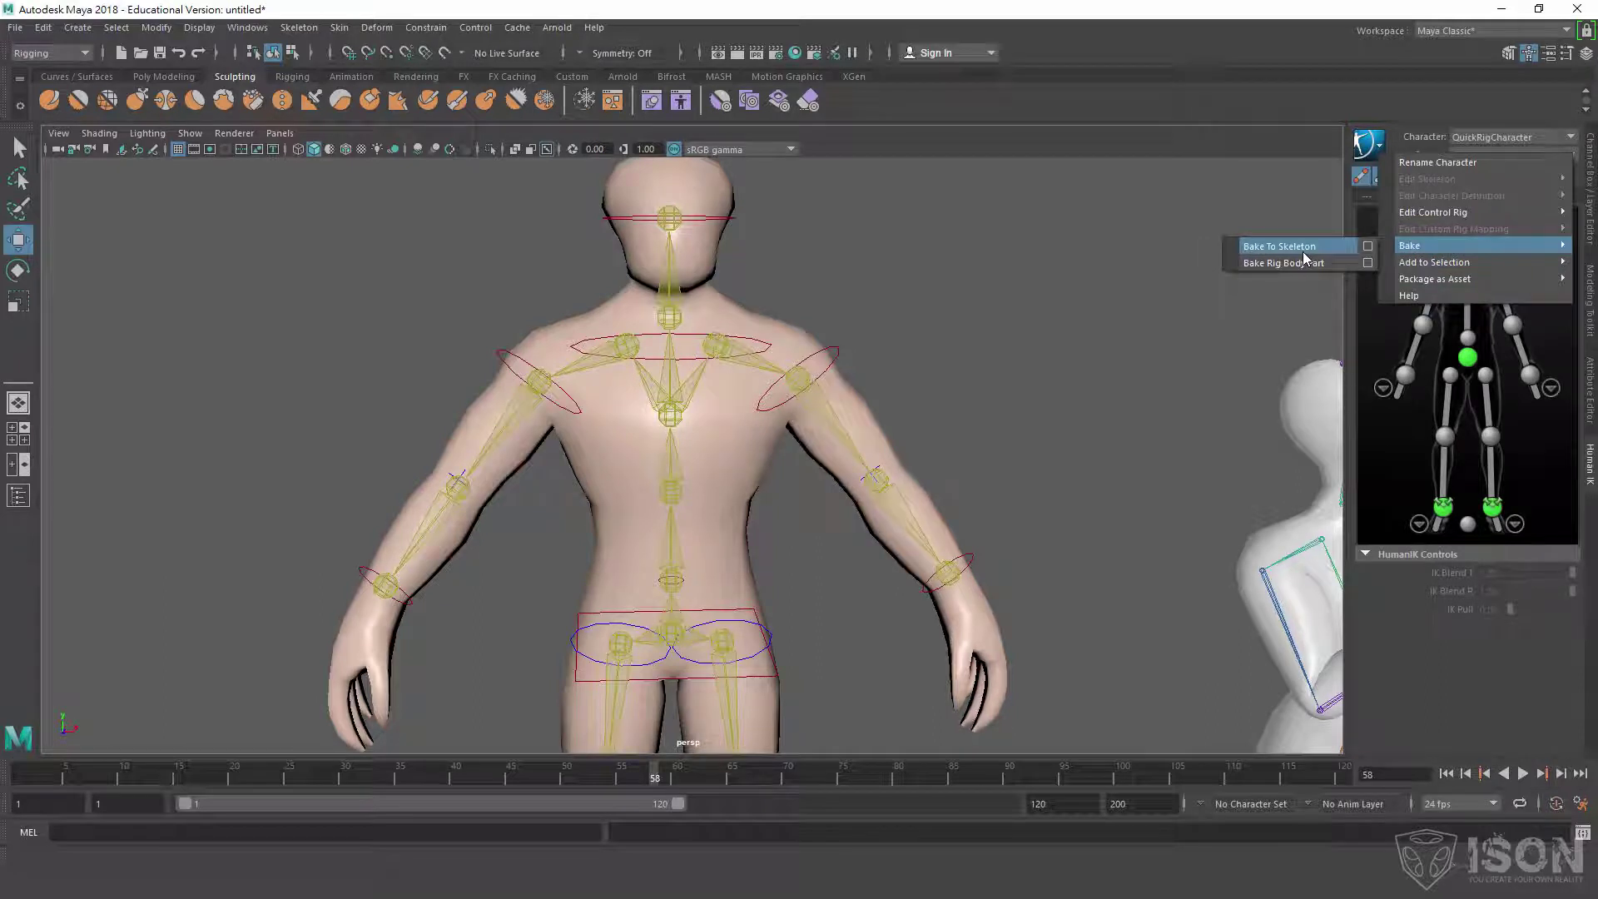
click(957, 321)
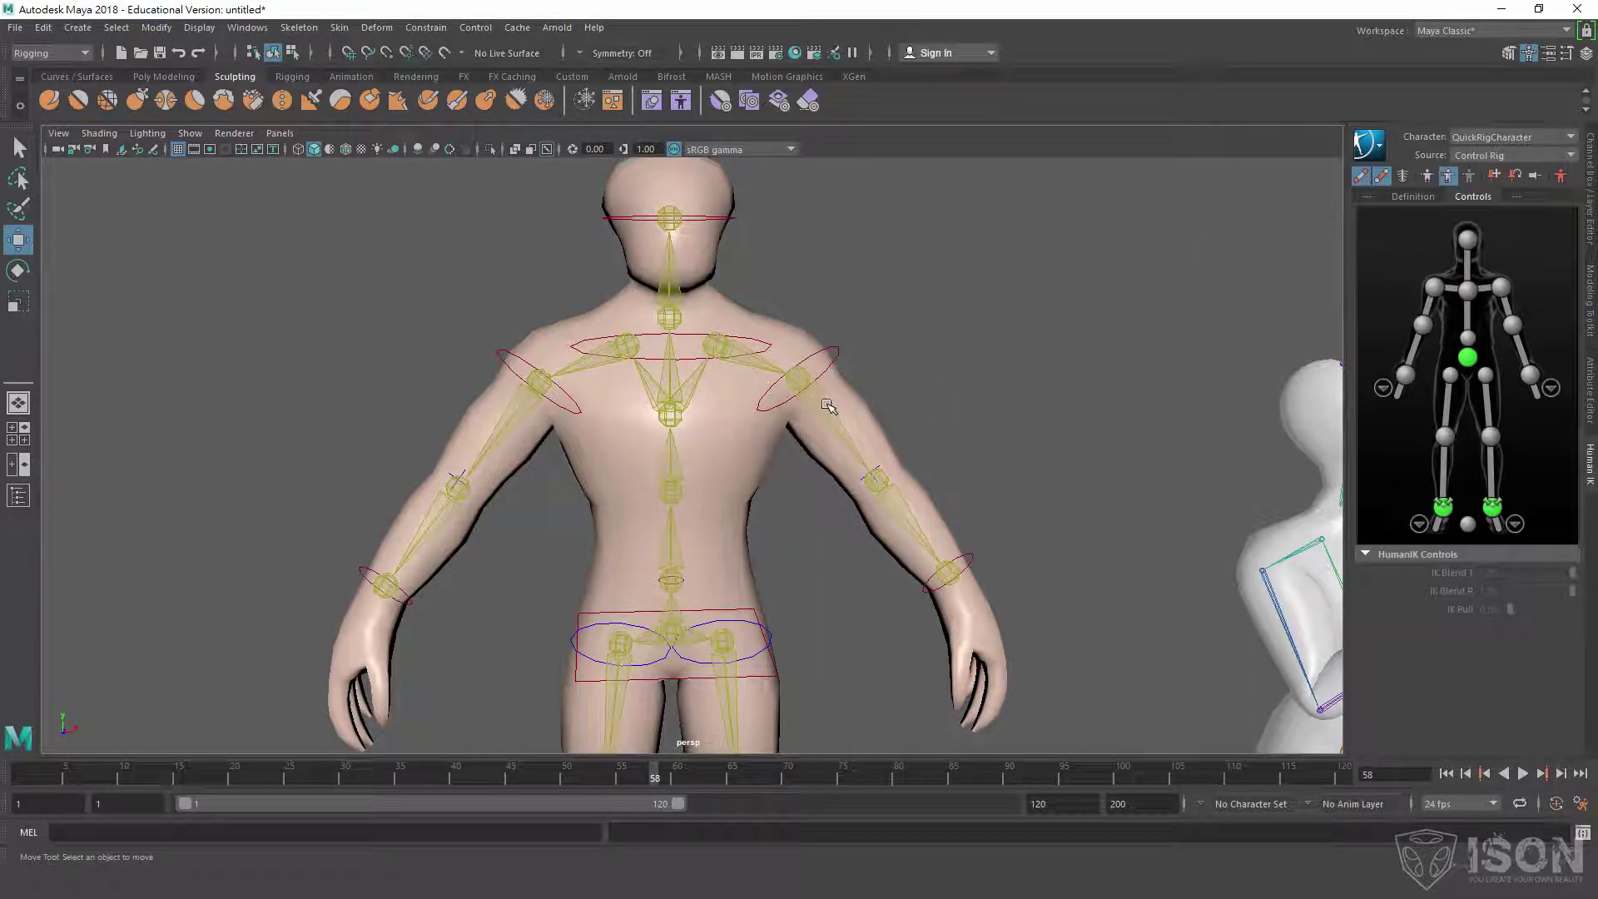
click(836, 353)
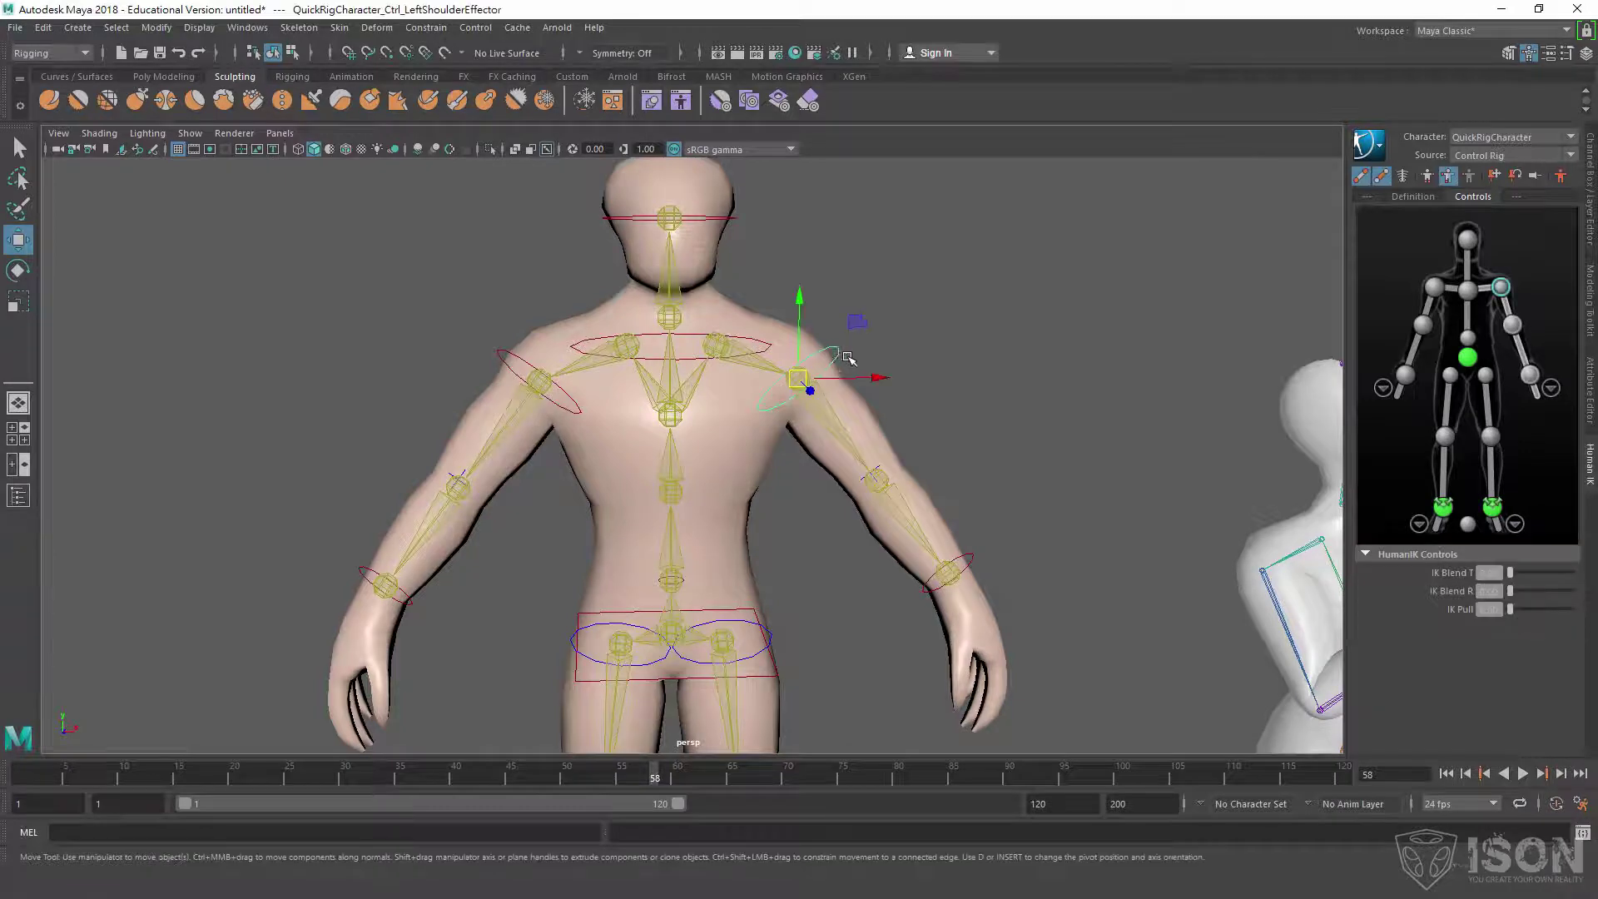
alt+right_drag(1020, 420, 744, 323)
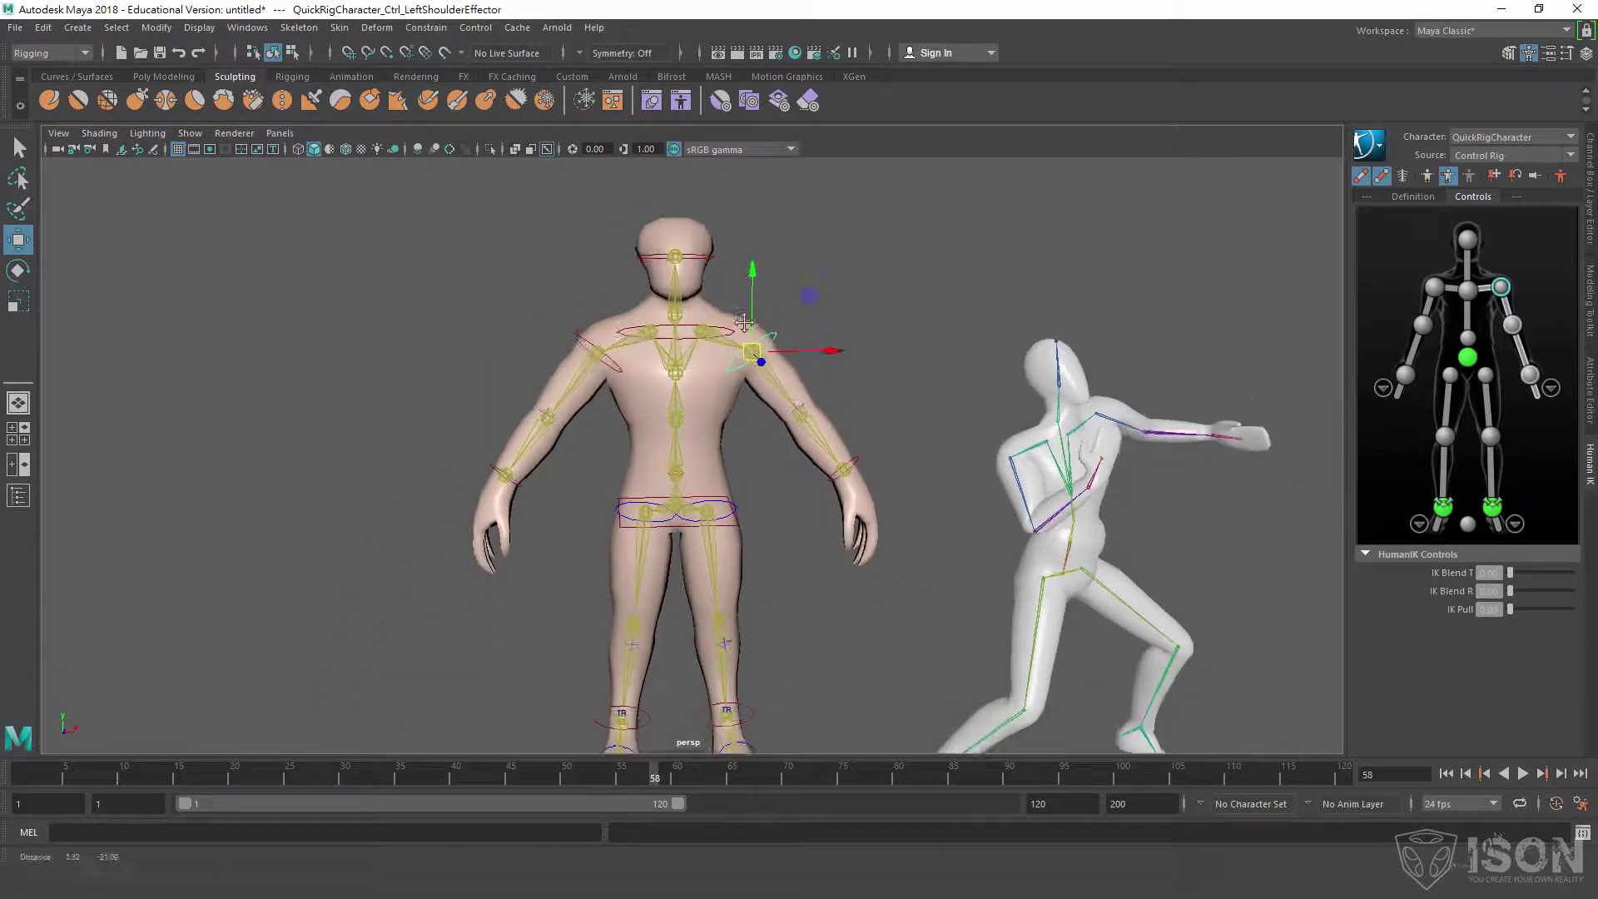
alt+middle_drag(745, 323, 733, 282)
alt+drag(747, 365, 689, 364)
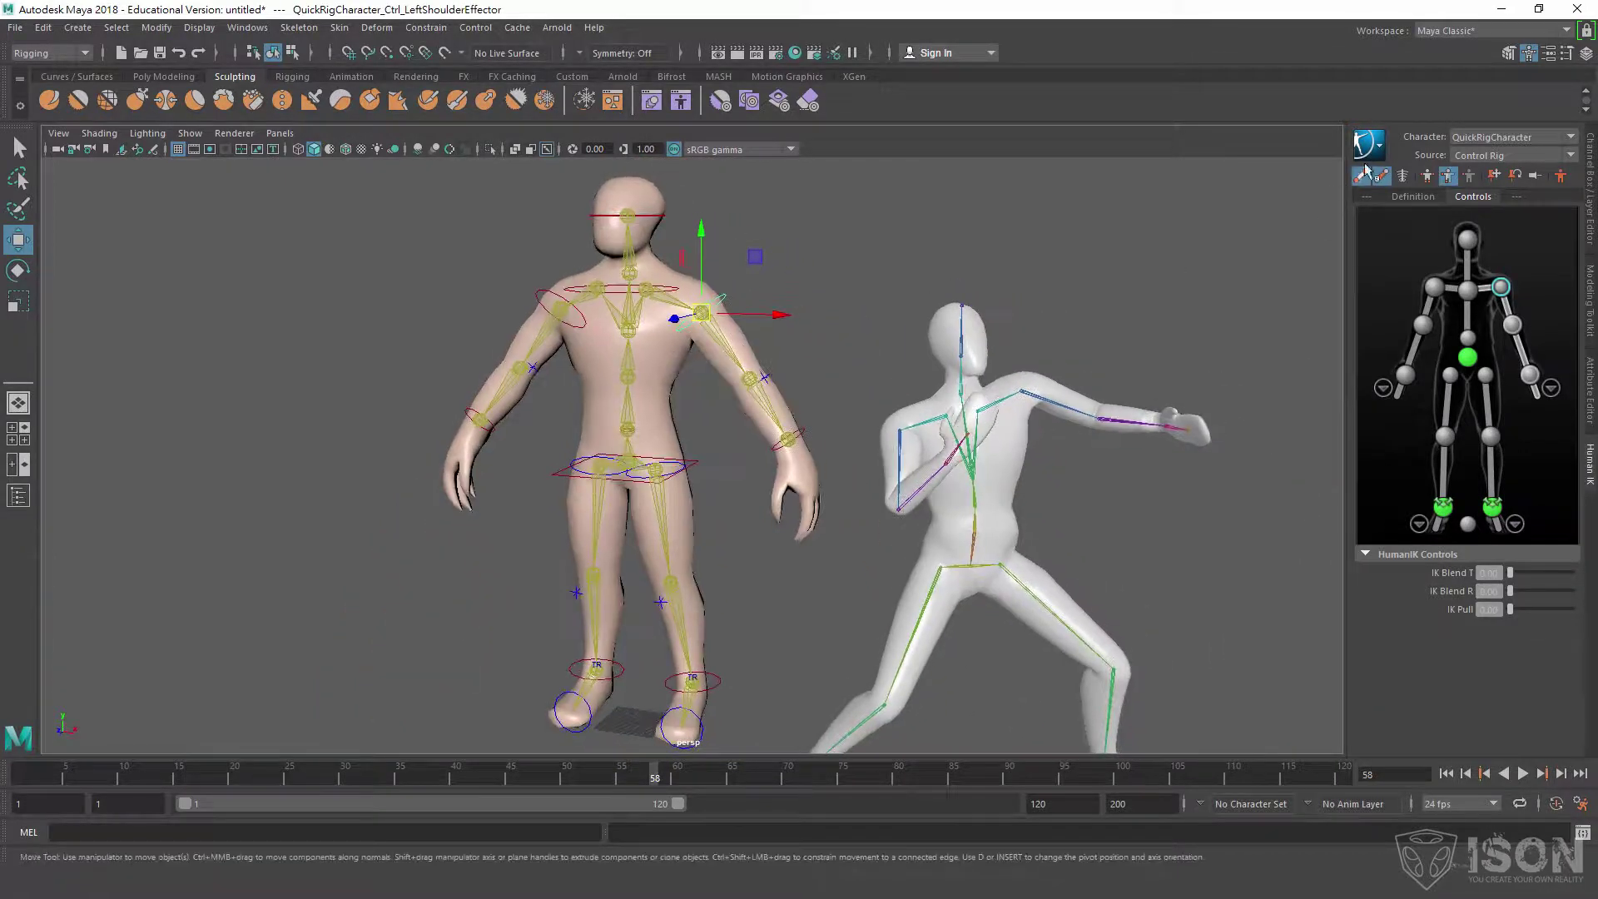
Set the QuickRigCharacter's source back to fight1_MocapExample and frame both figures.
click(1511, 155)
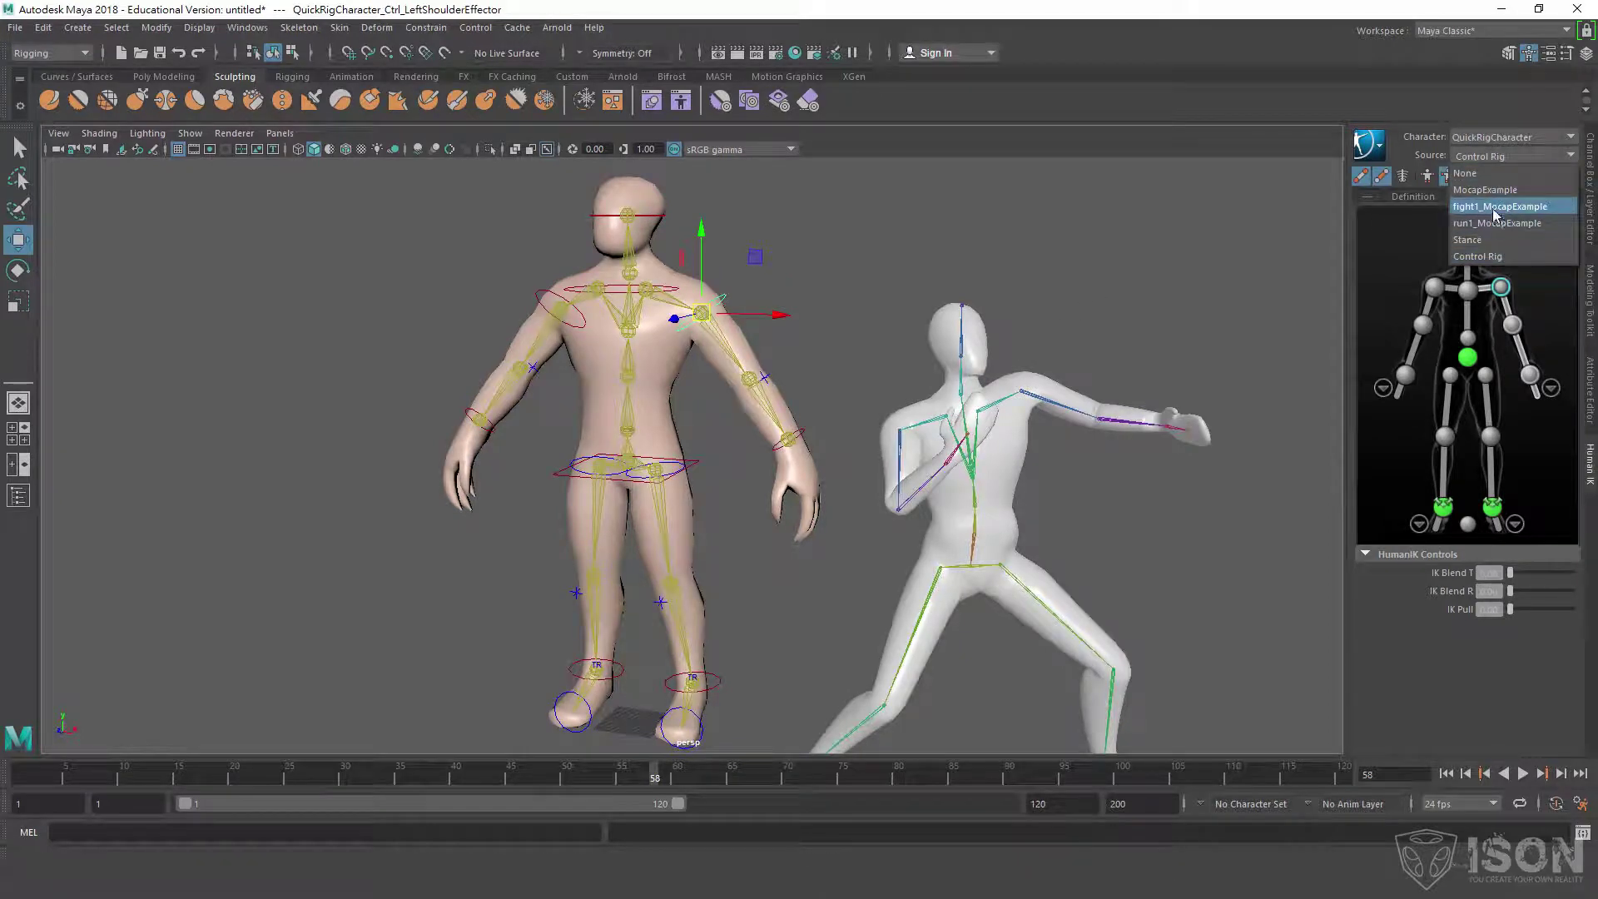
click(1499, 206)
alt+middle_drag(1201, 544, 960, 459)
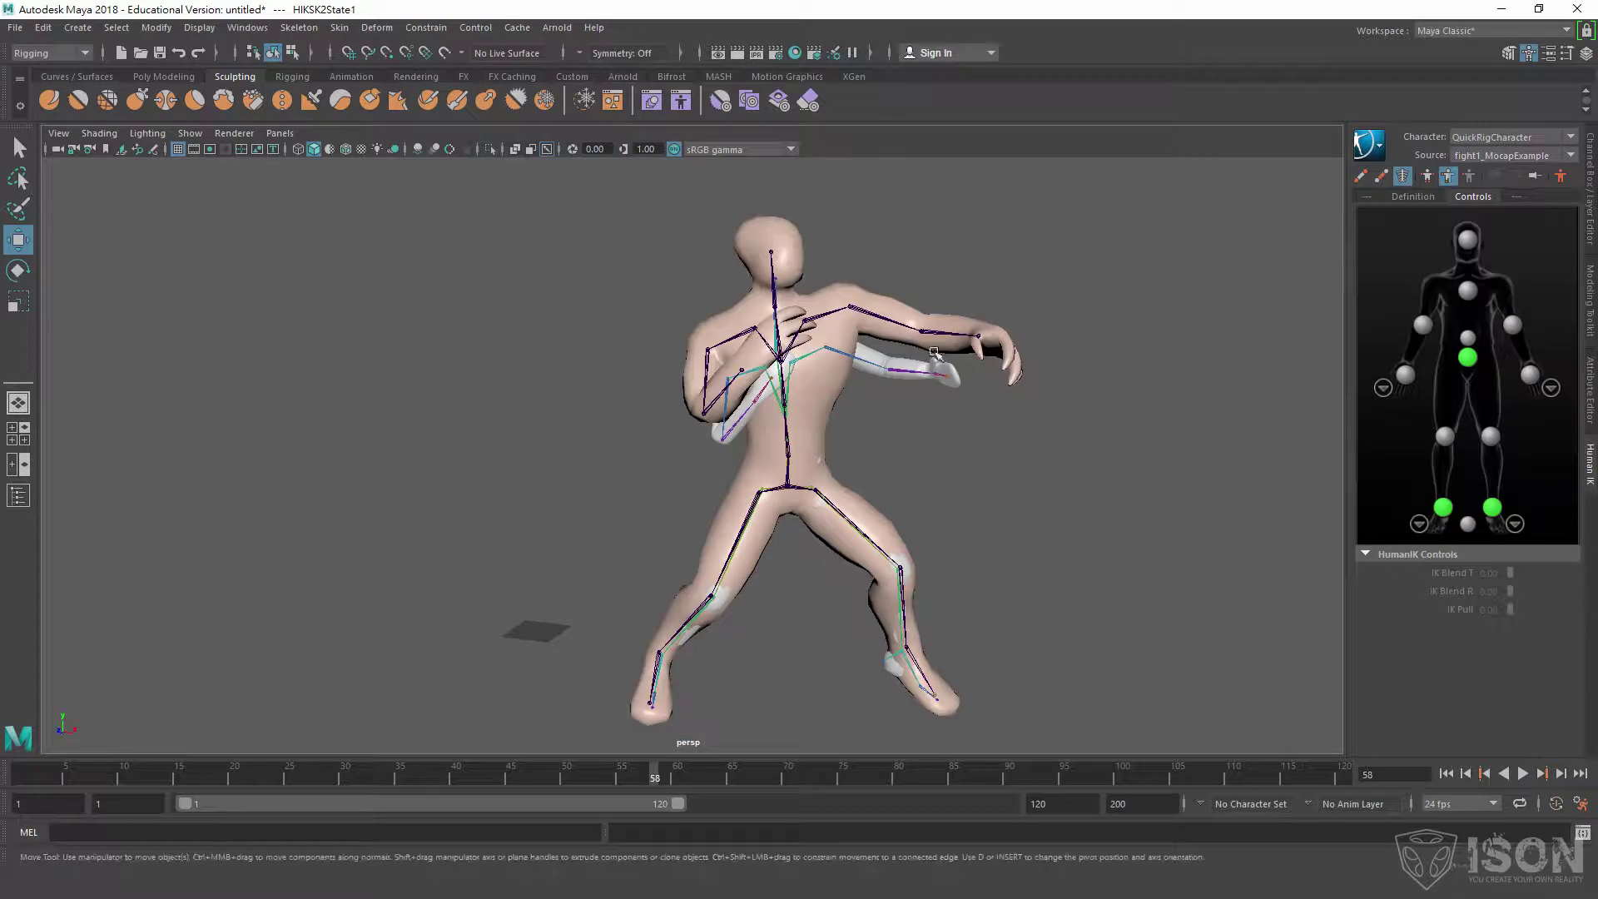
Bake the fight1 motion to the QuickRigCharacter's skeleton and check the left arm joint for keyframes.
click(1368, 144)
mouse_move(1407, 246)
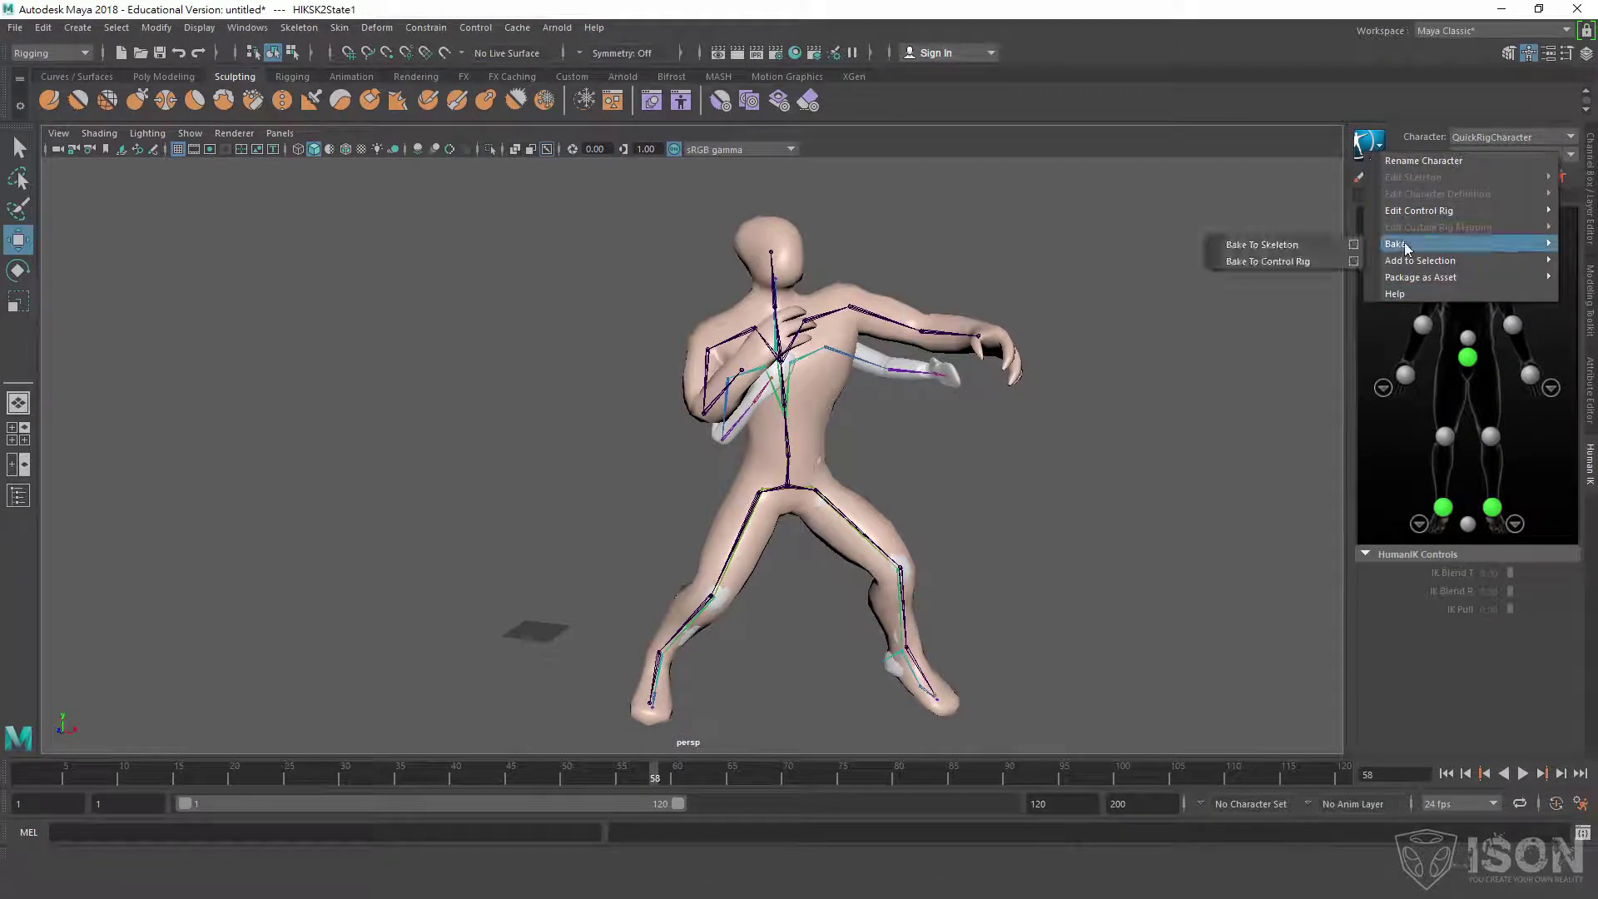
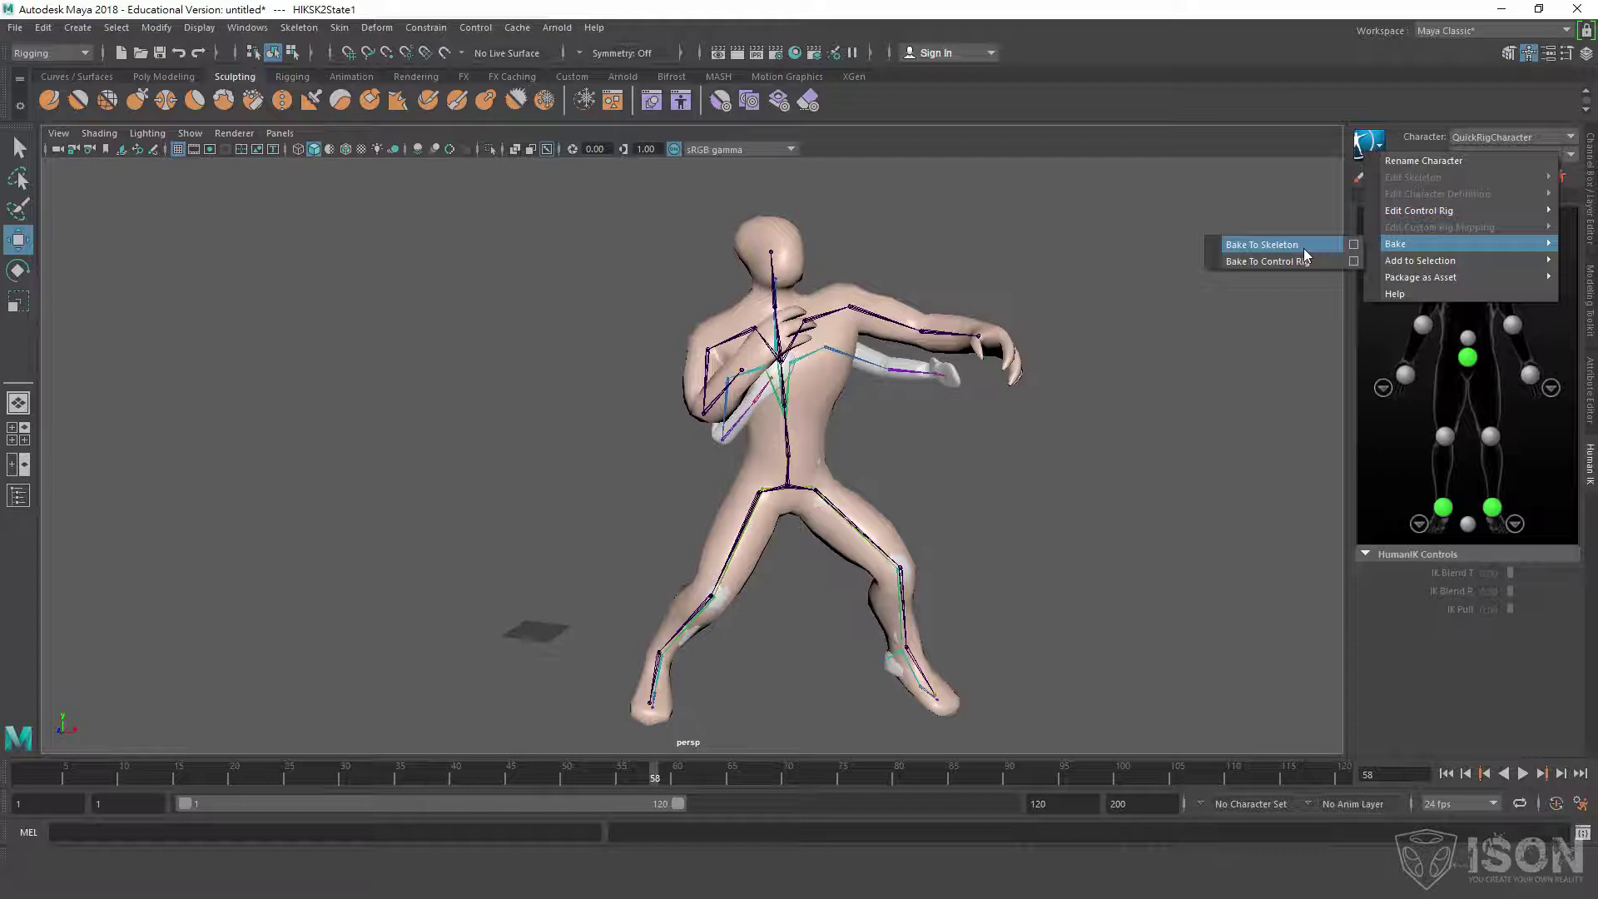
click(1305, 247)
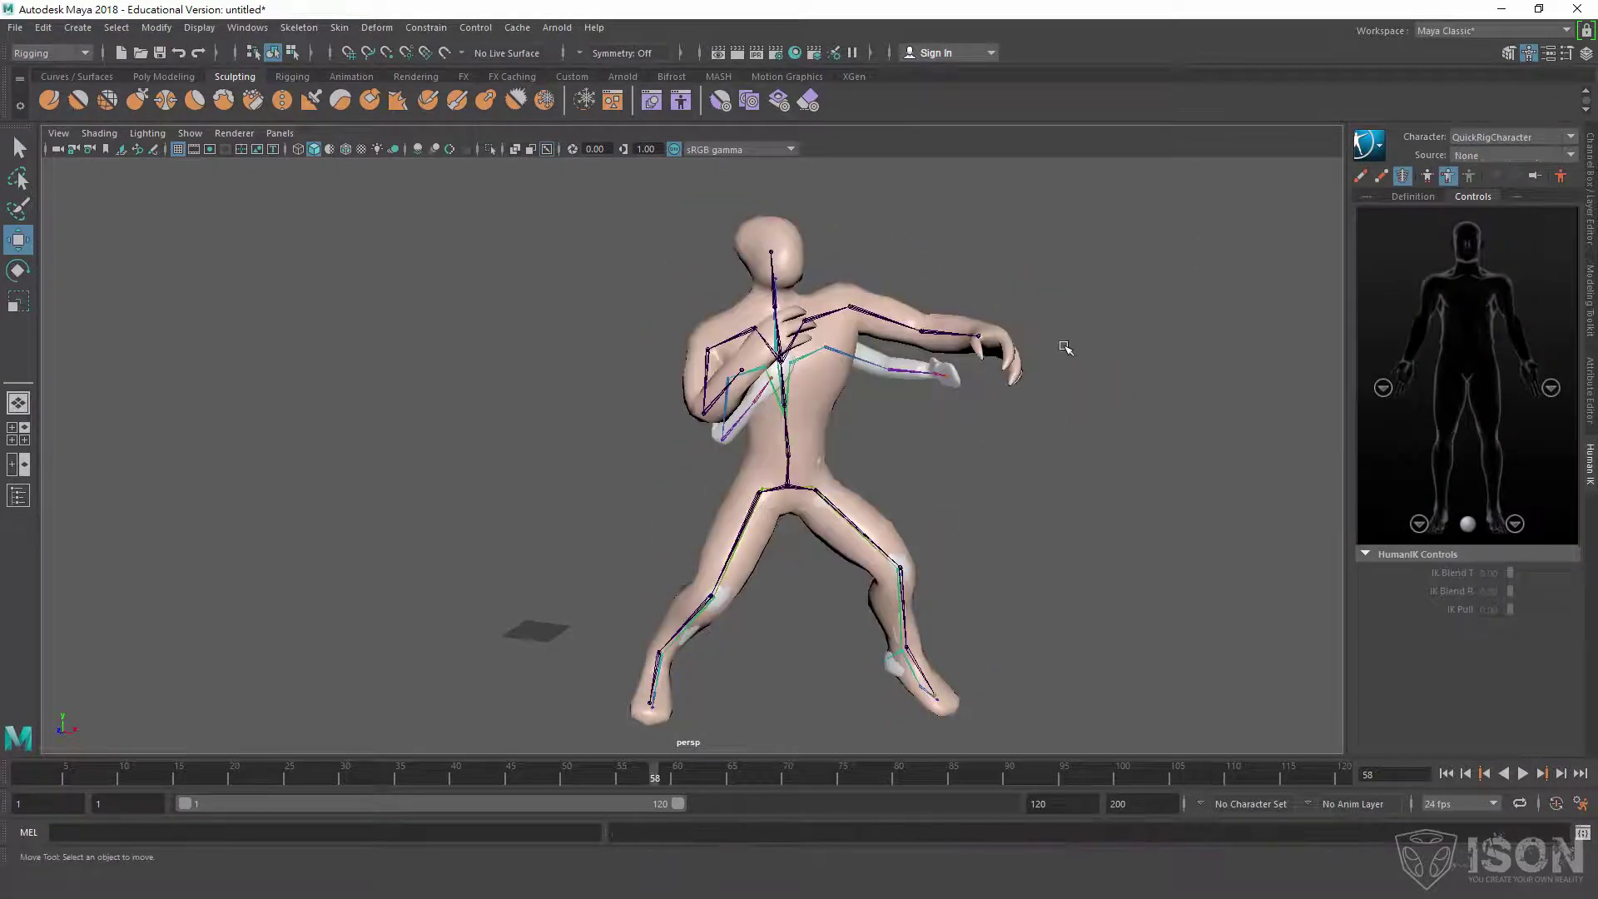
click(885, 322)
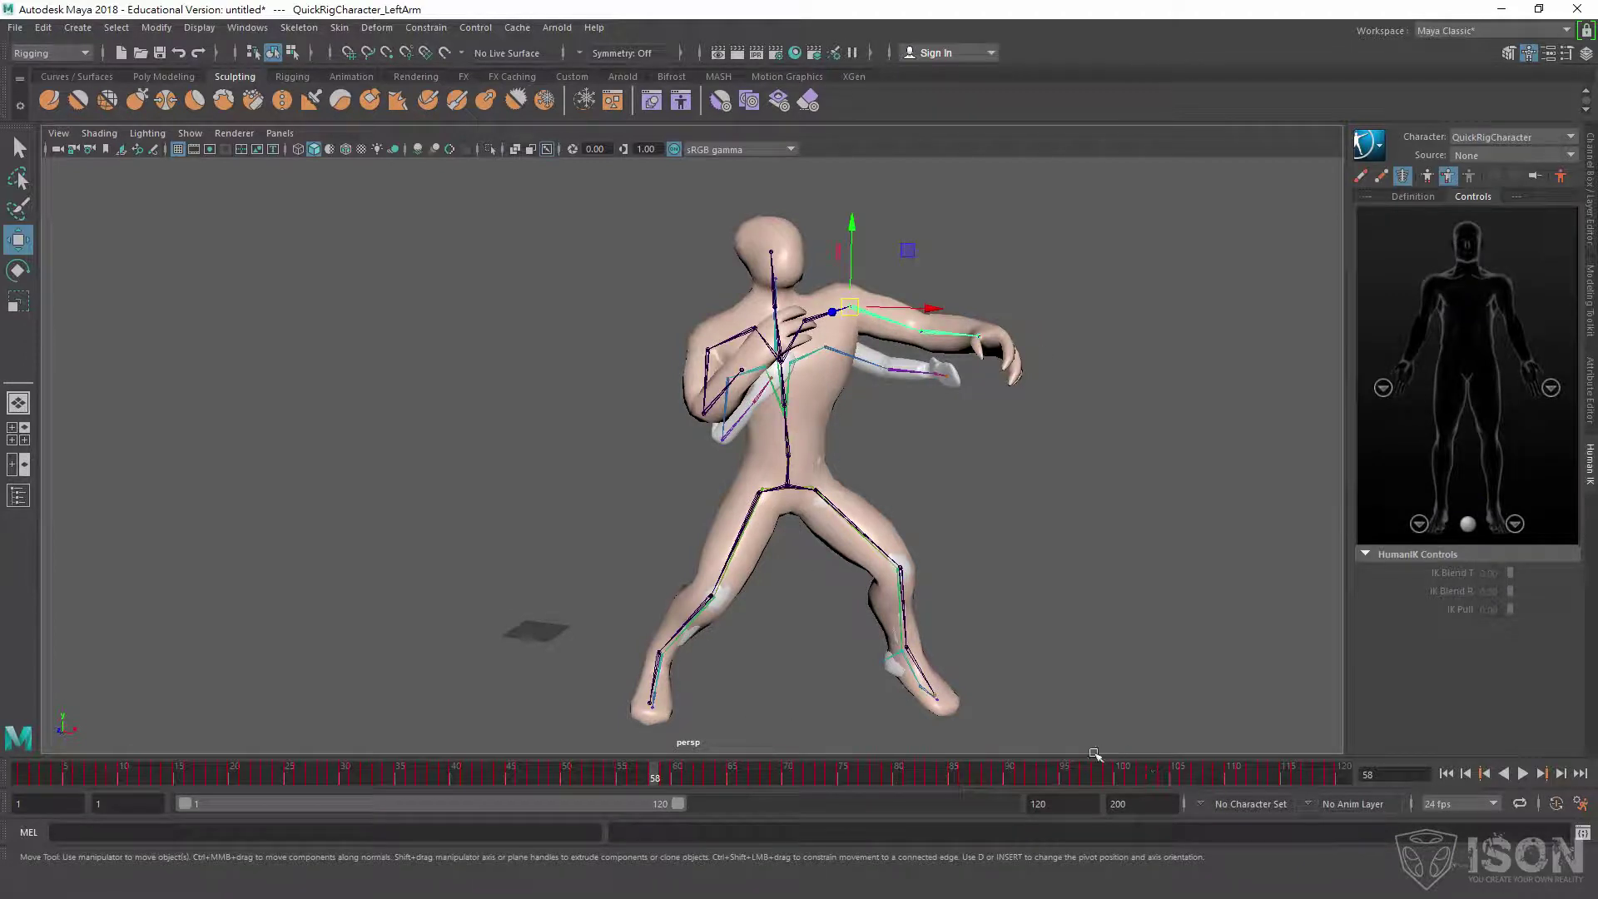
click(1148, 533)
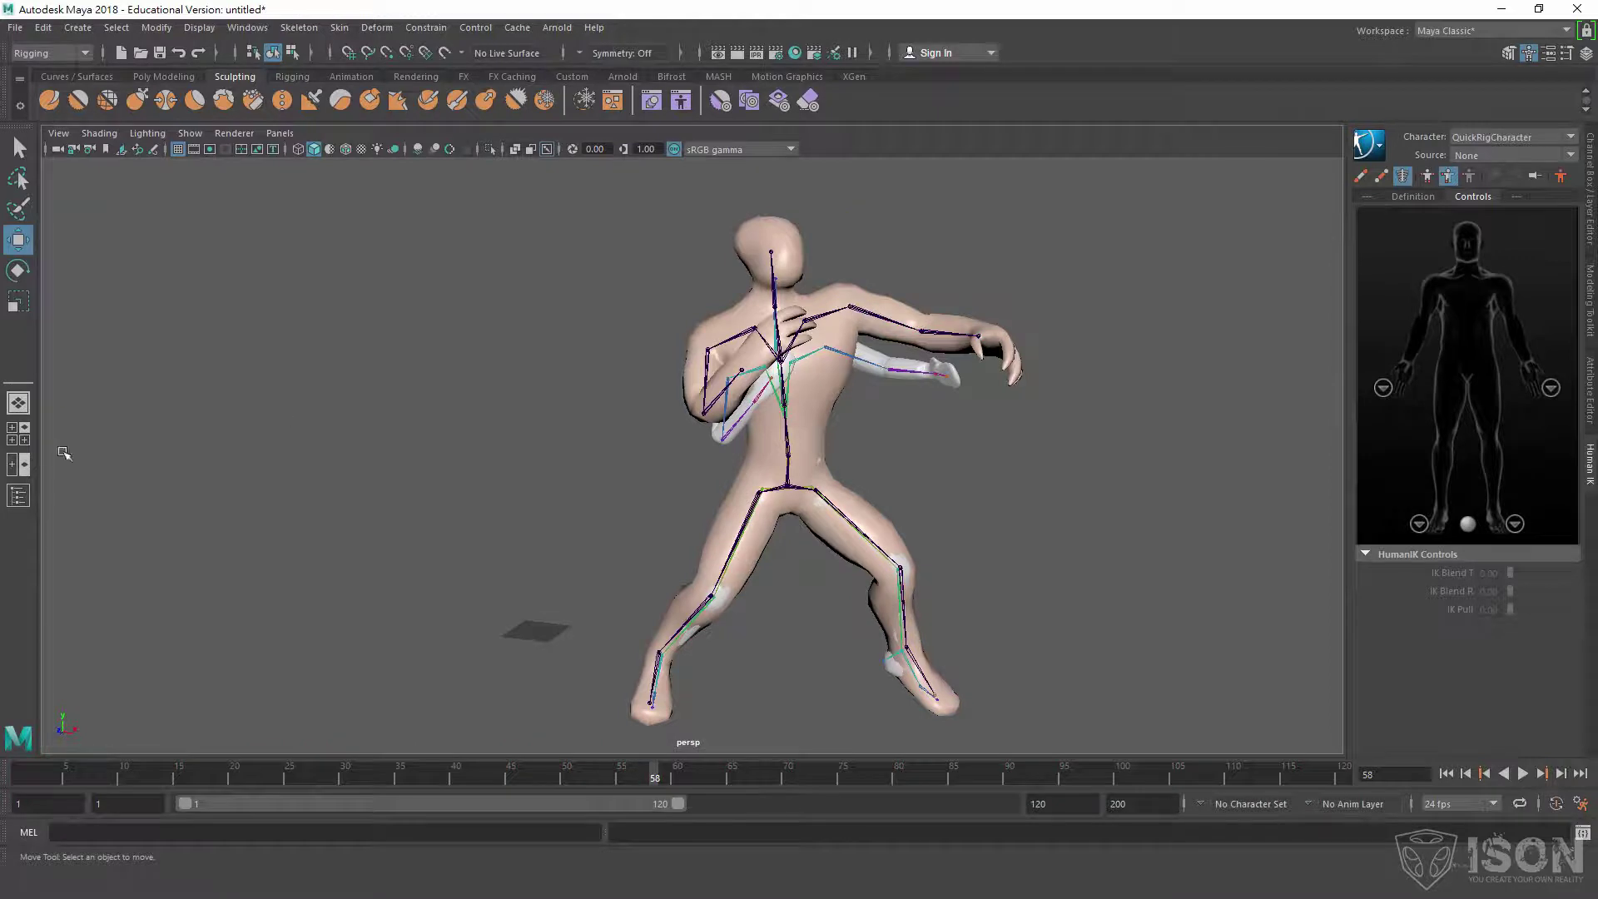
Show the Outliner and locate the alien's left shoulder joint, the Alien_HorrorStyle mesh and the QuickRigCharacter_Reference skeleton.
click(18, 496)
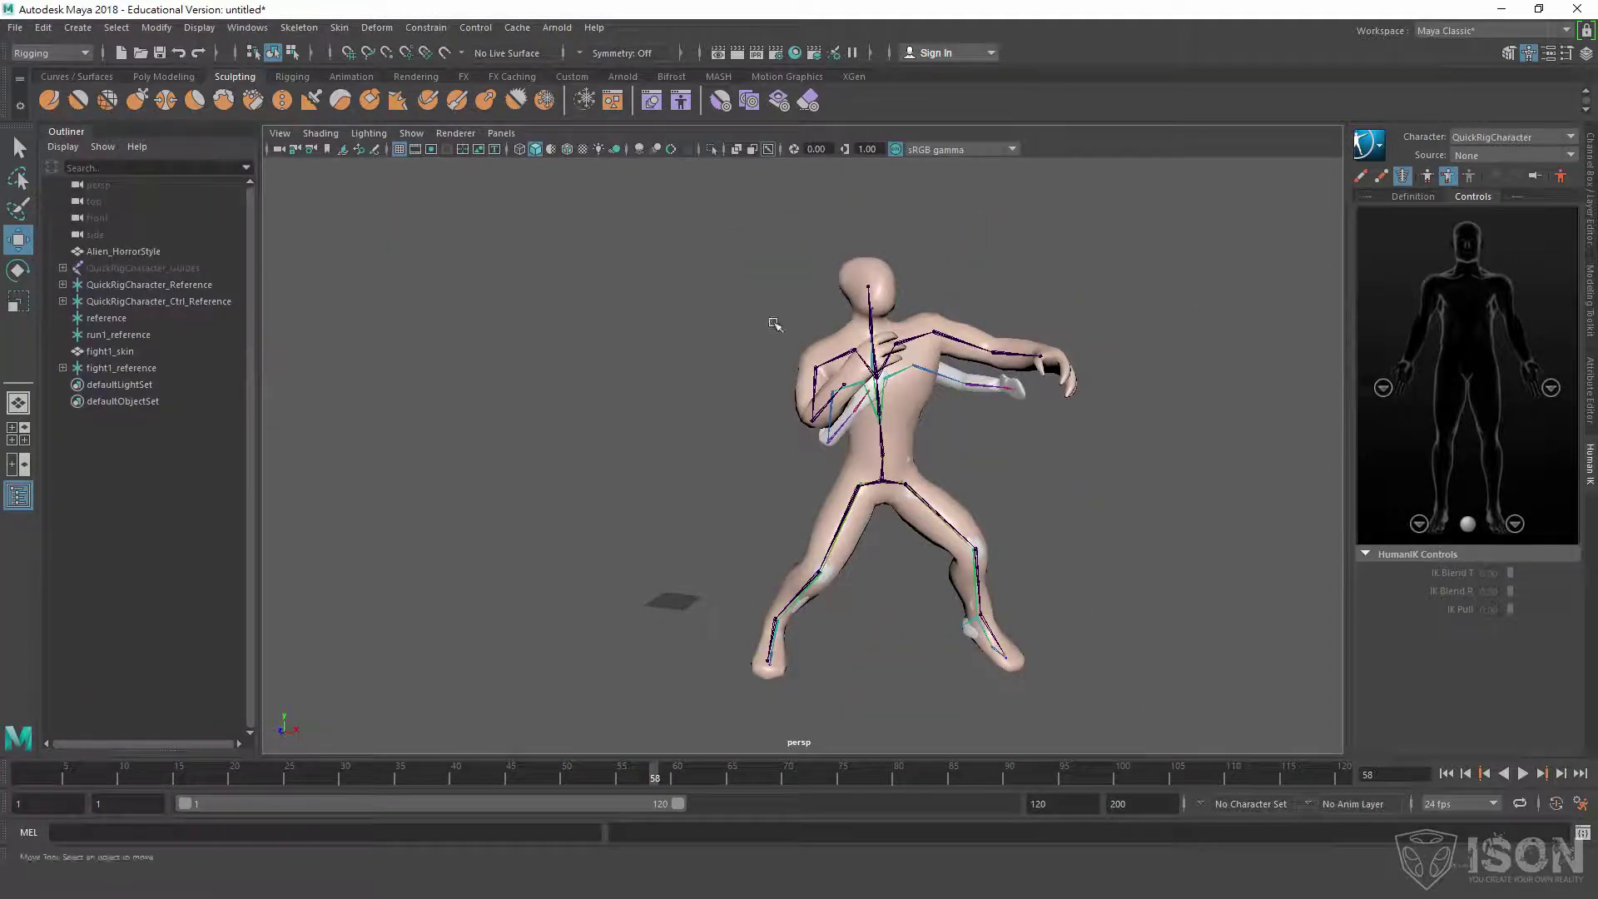
click(920, 339)
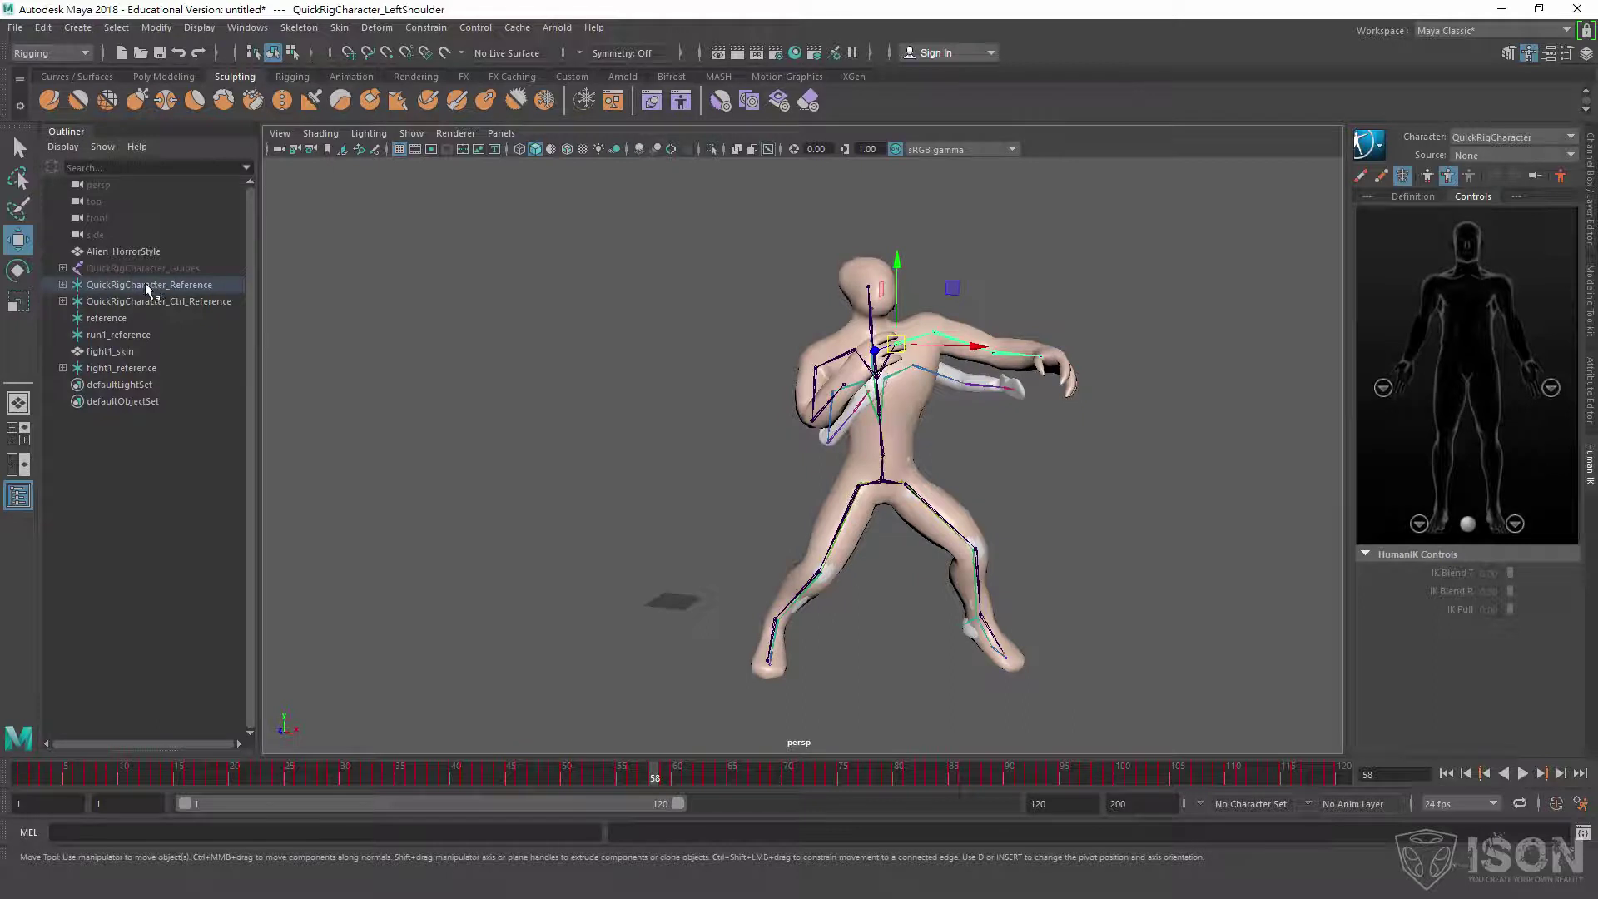
click(842, 282)
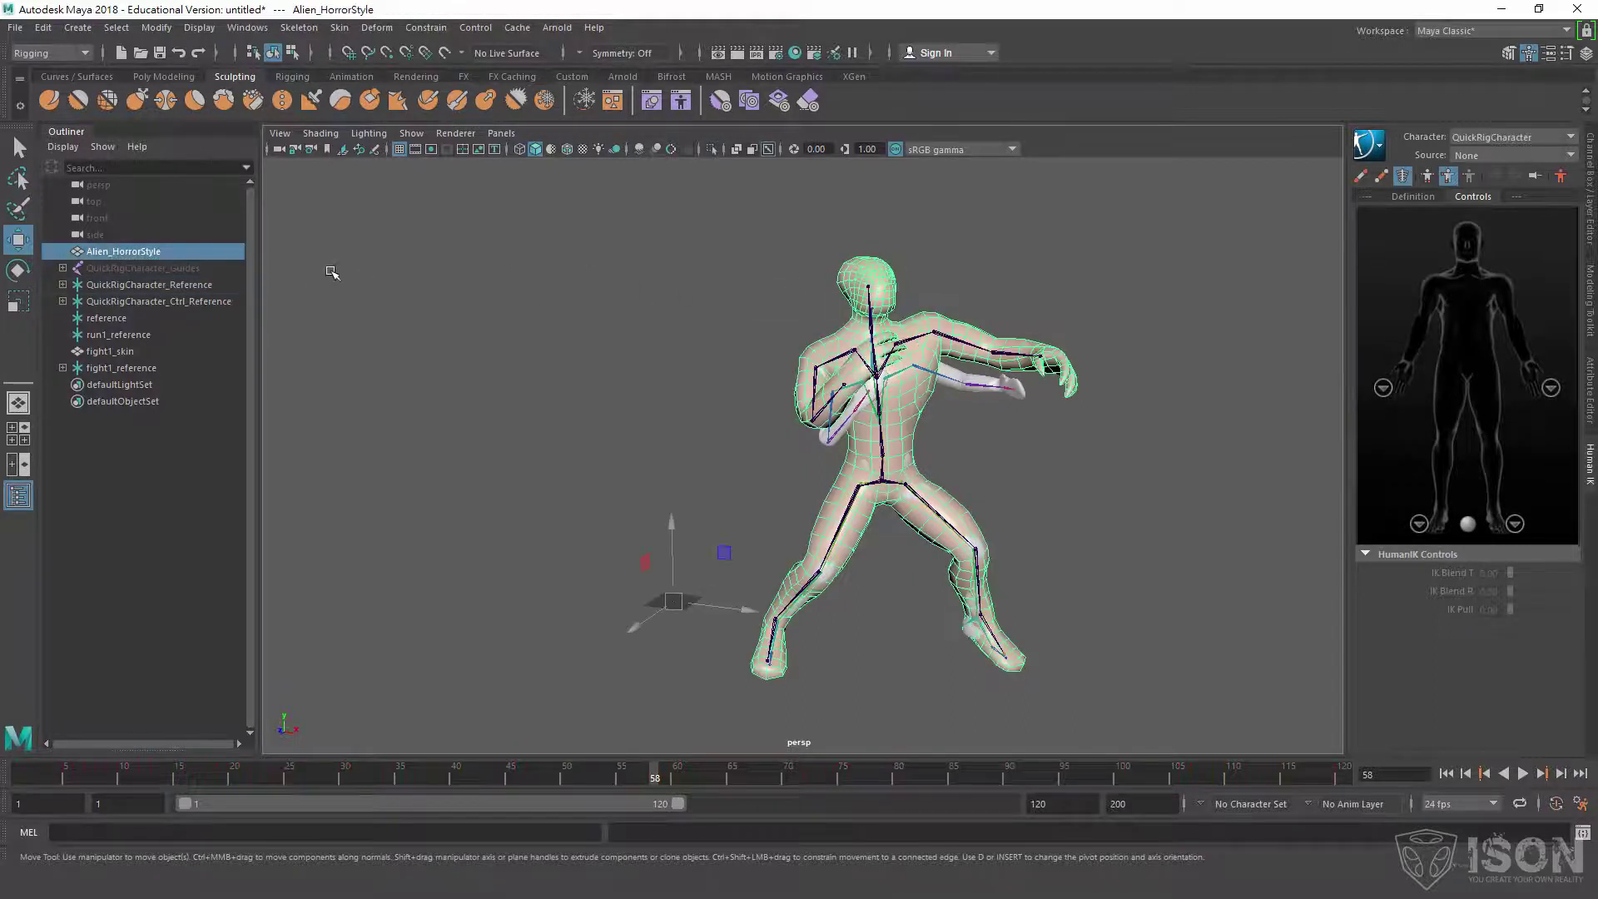
click(138, 285)
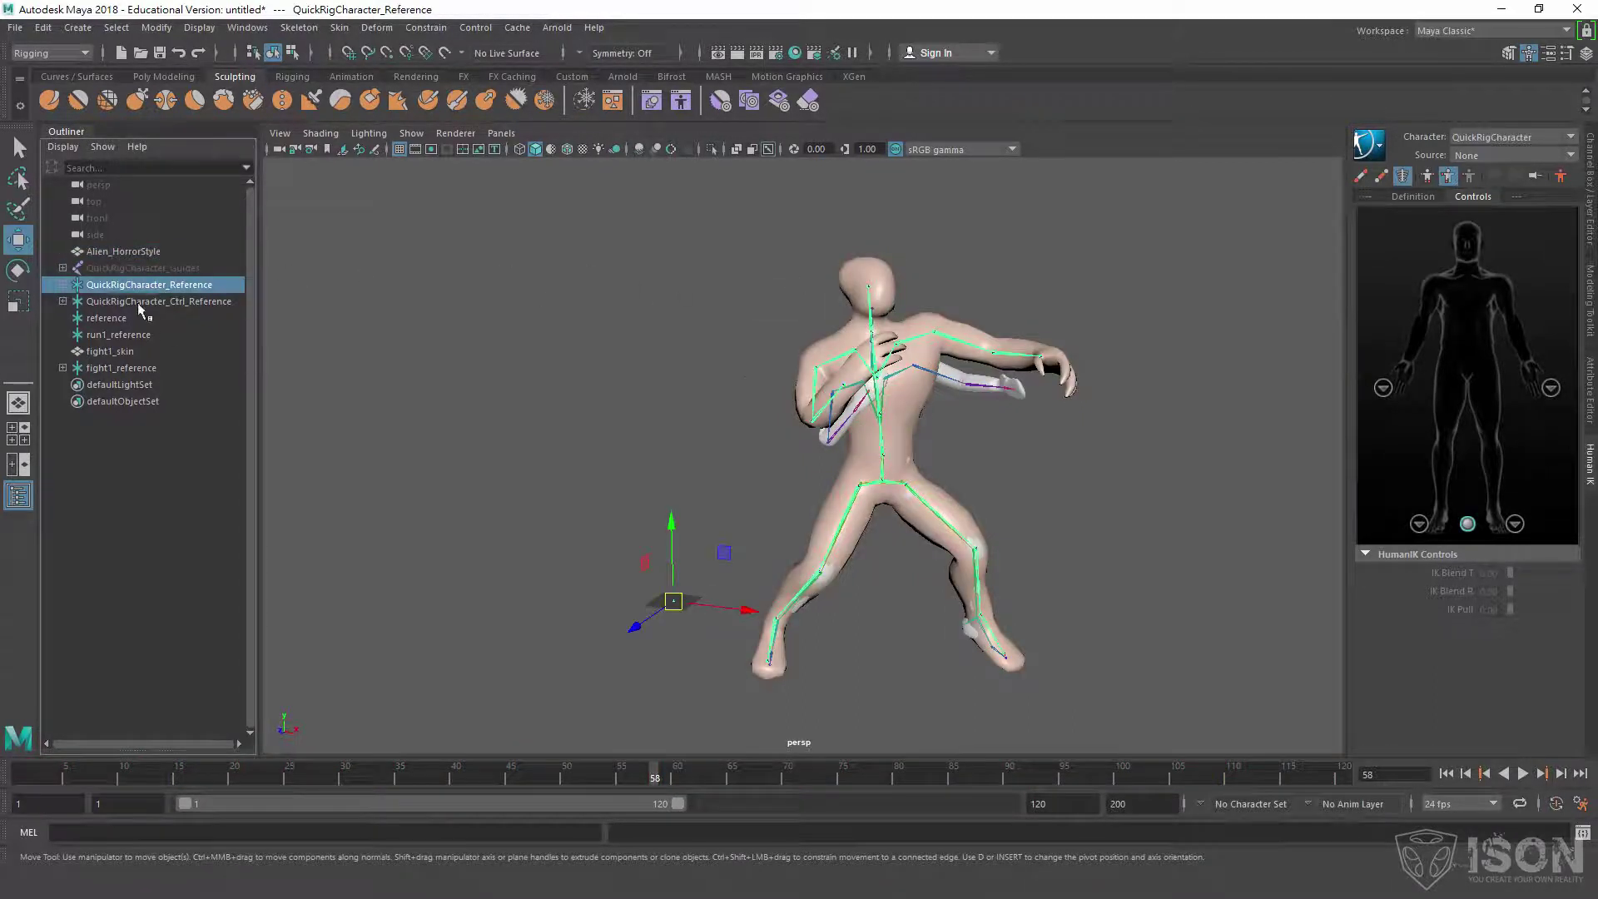
Delete QuickRigCharacter_Ctrl_Reference, reference, run1_reference and fight1_reference, plus the leftover fight1_skin mesh.
click(138, 305)
shift+click(123, 335)
ctrl+click(121, 369)
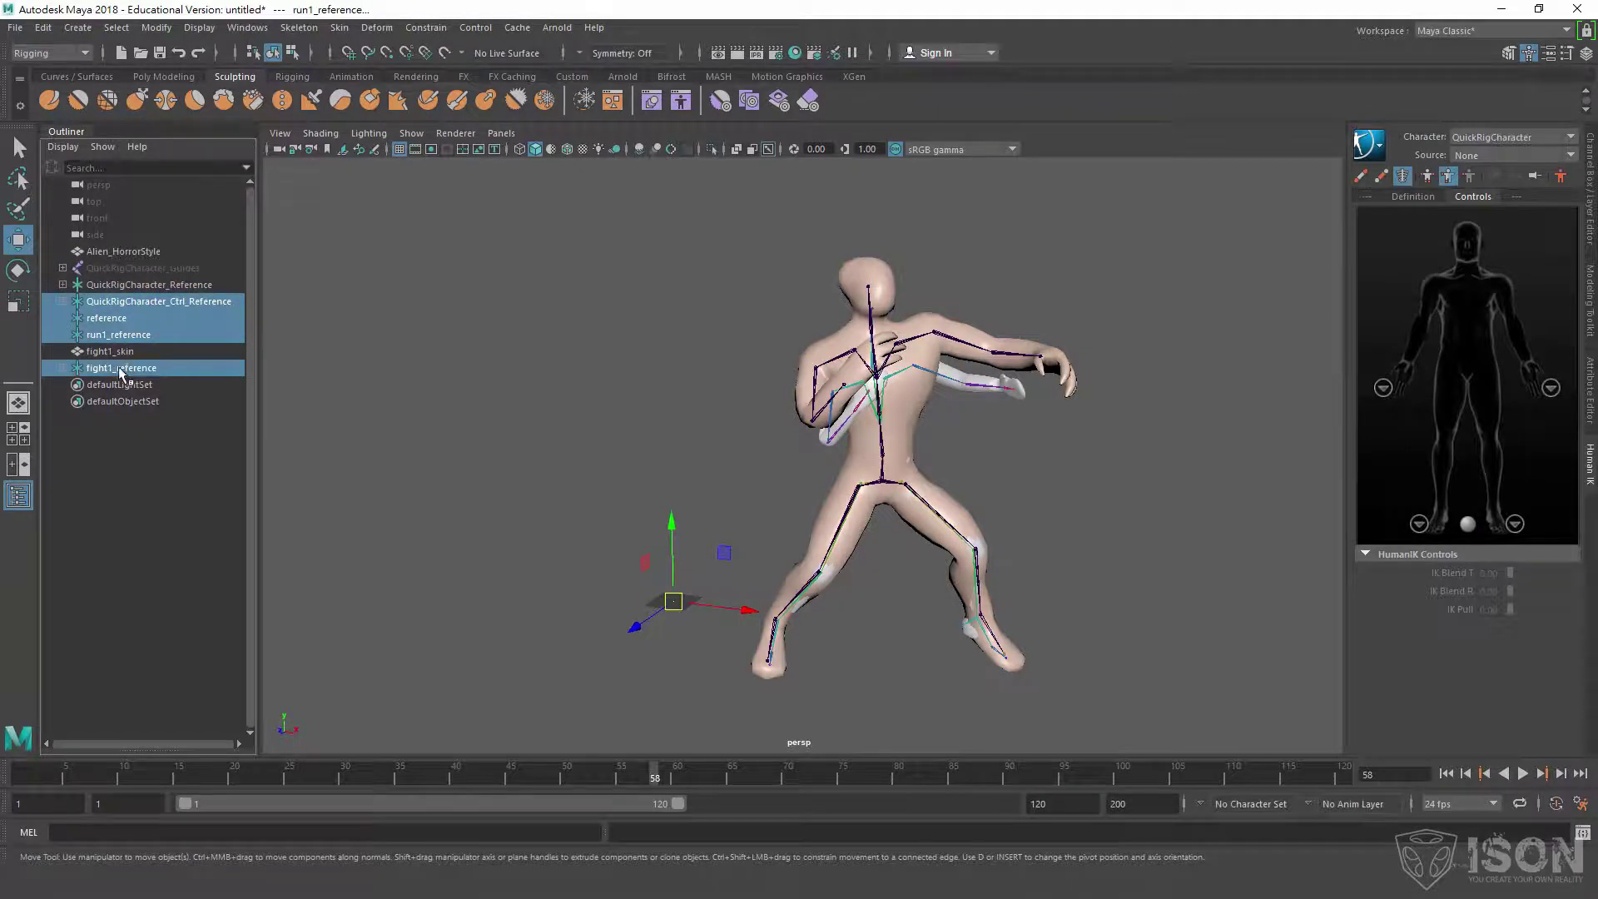
key(Delete)
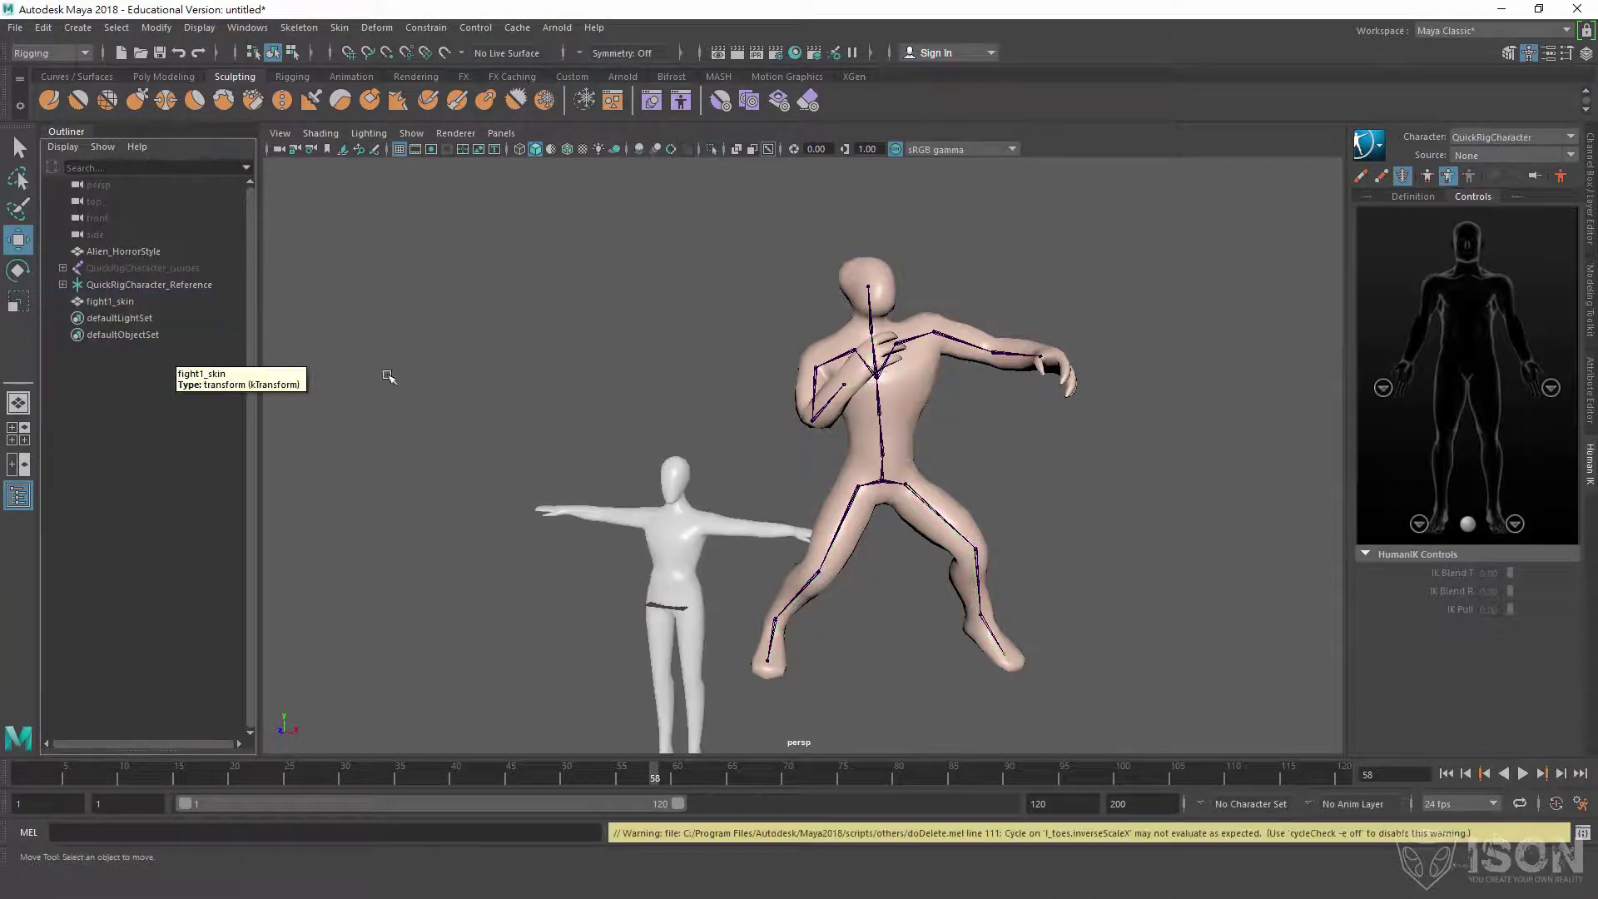
click(664, 534)
key(Delete)
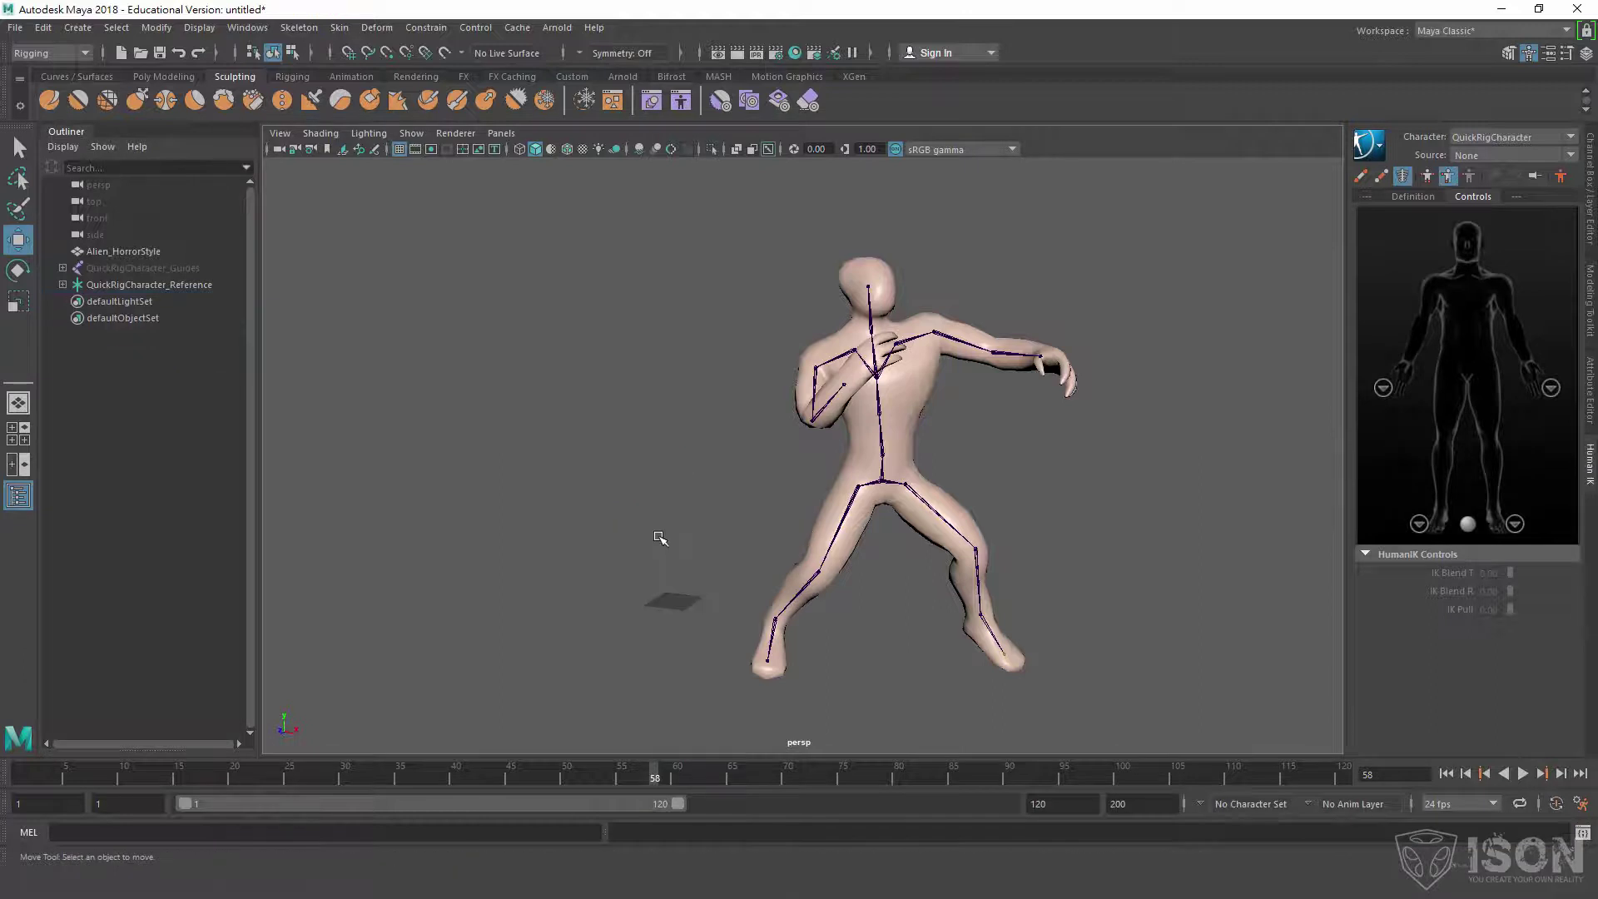
Delete the hidden QuickRigCharacter_Guides group, keeping the alien mesh and its skeleton.
click(125, 285)
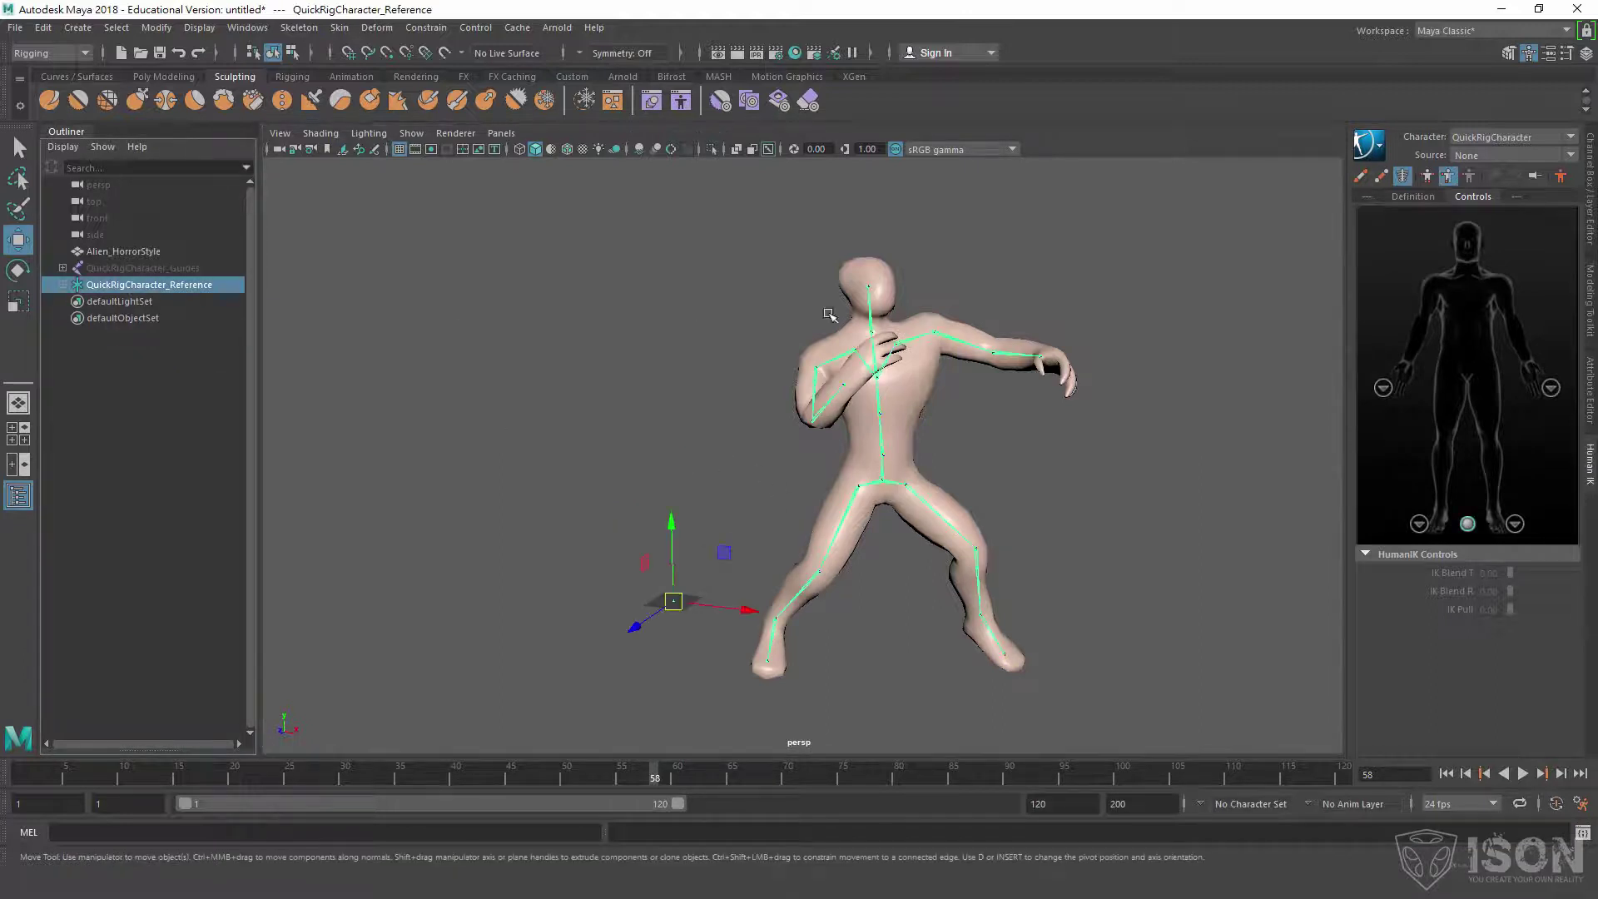
middle_drag(125, 285, 143, 264)
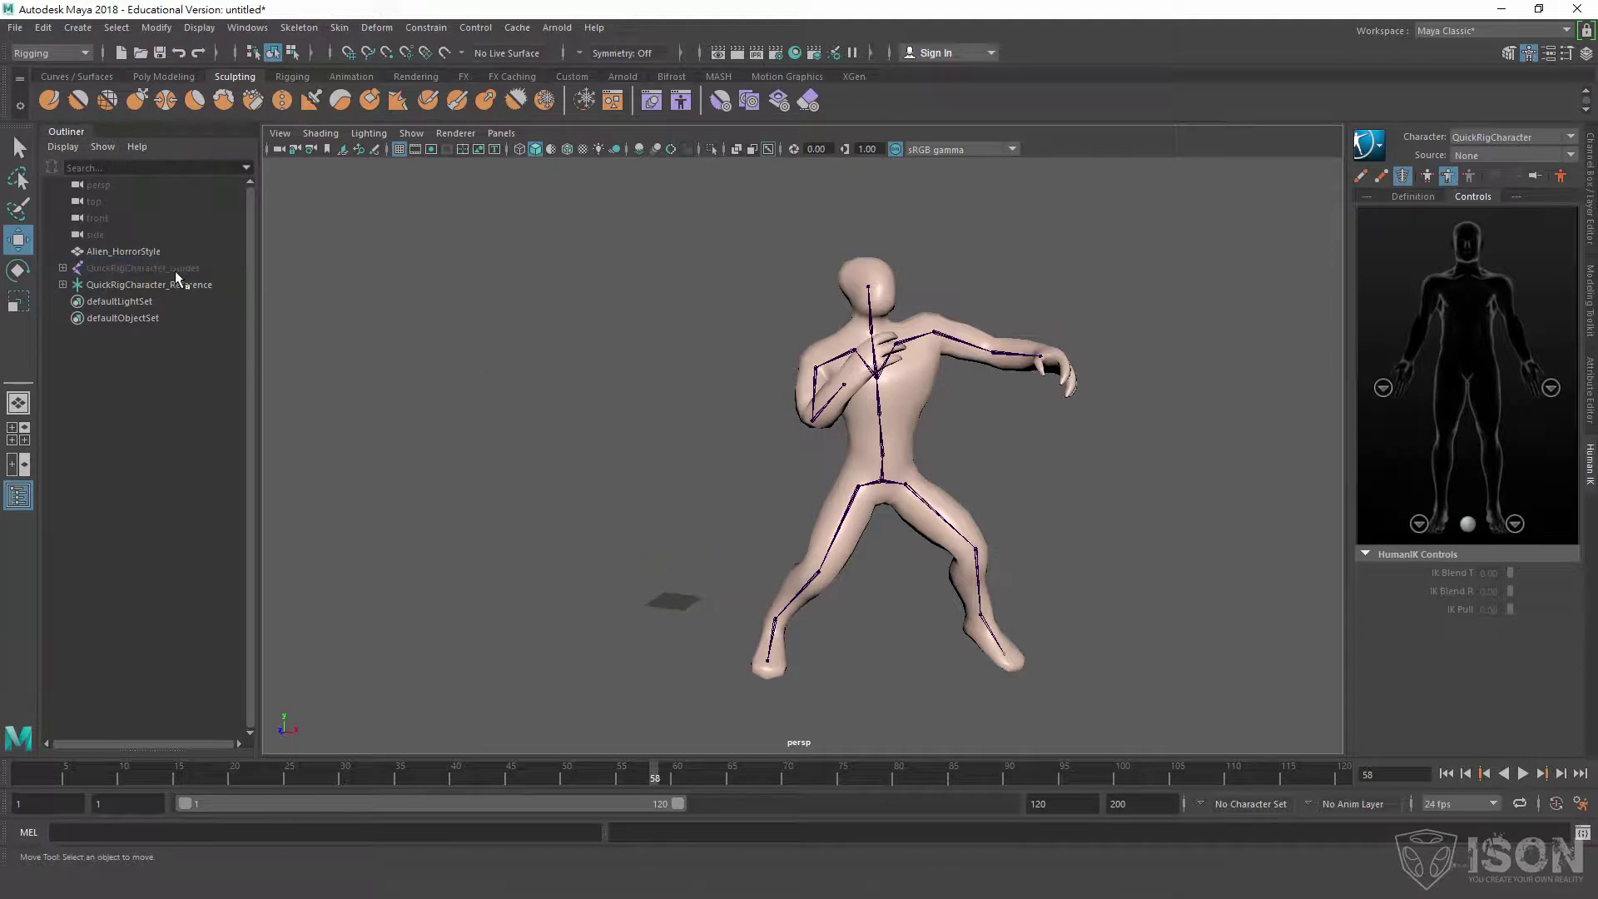
click(175, 270)
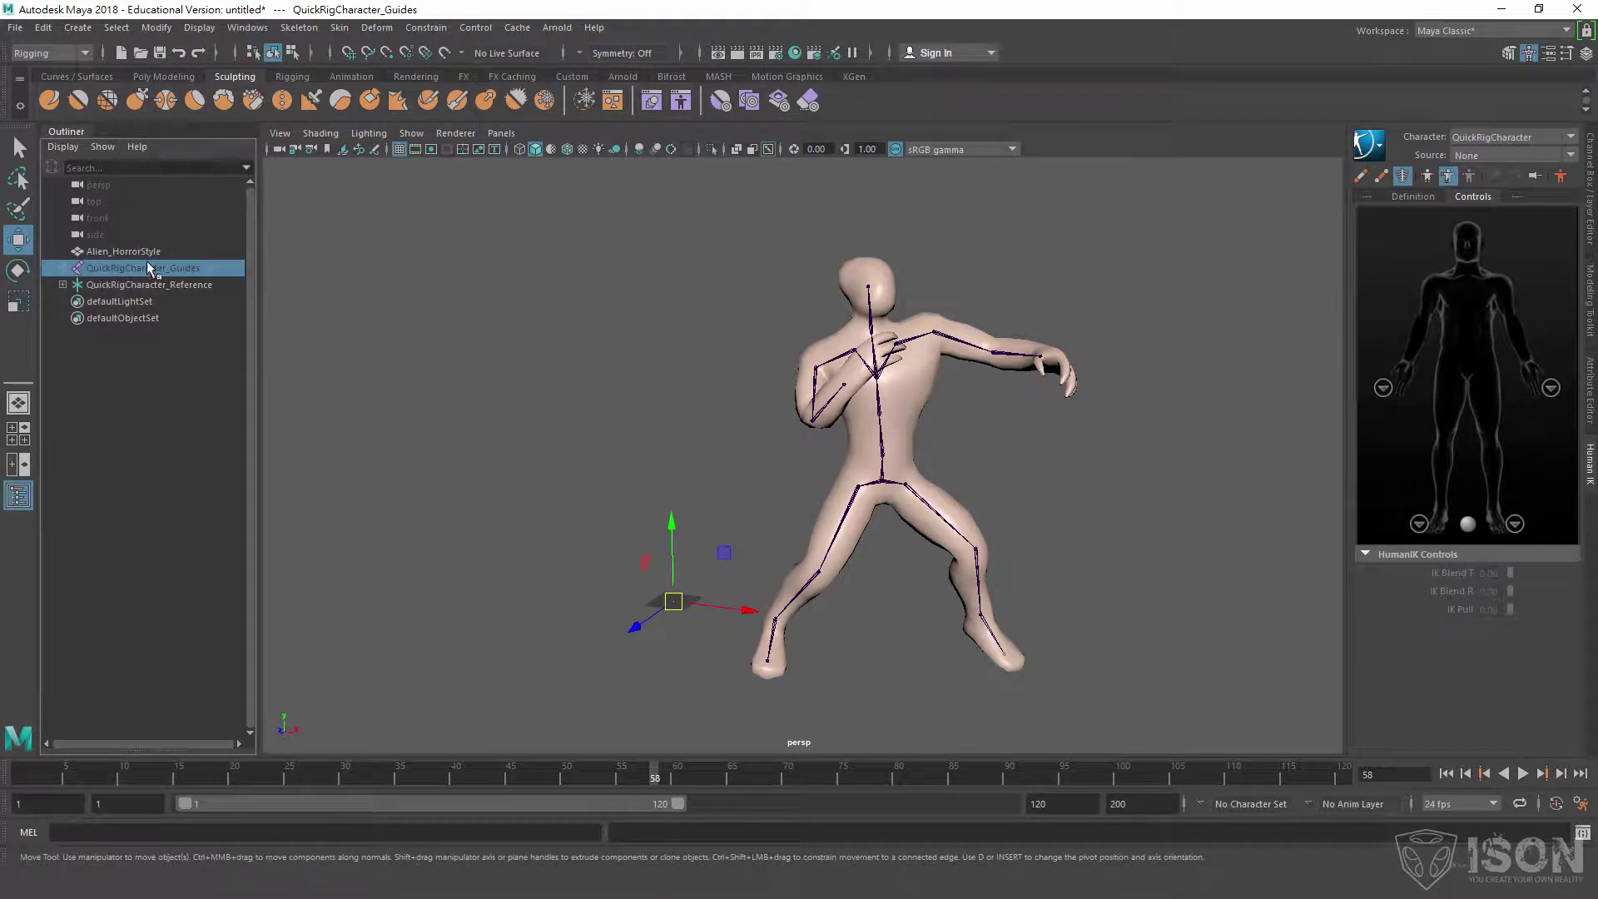
key(ctrl+h)
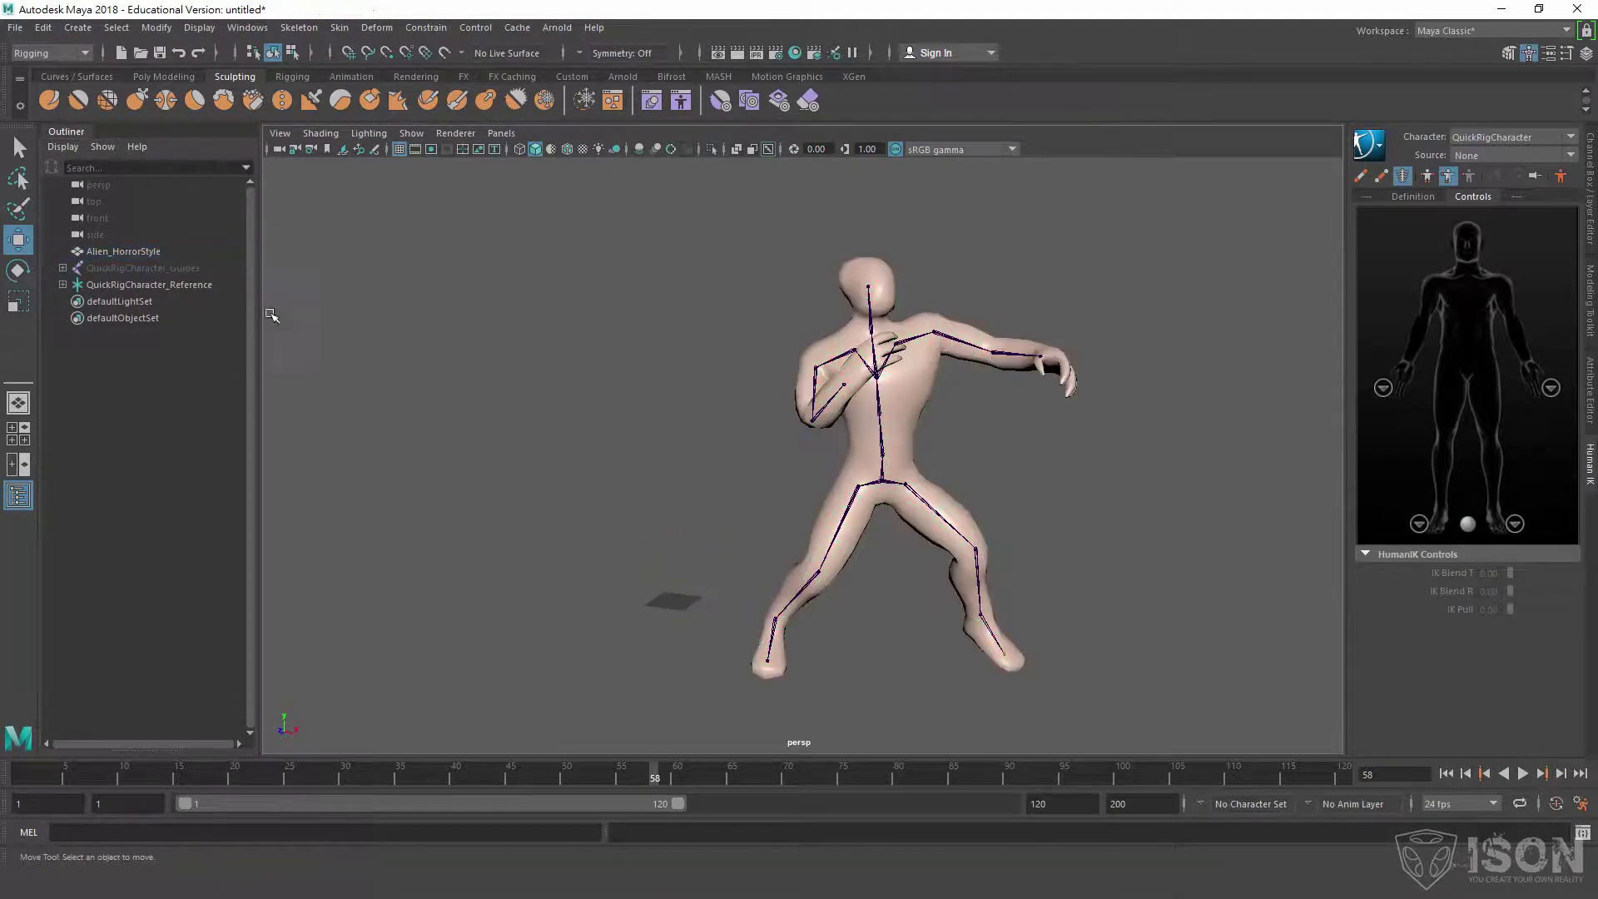
click(179, 270)
key(Delete)
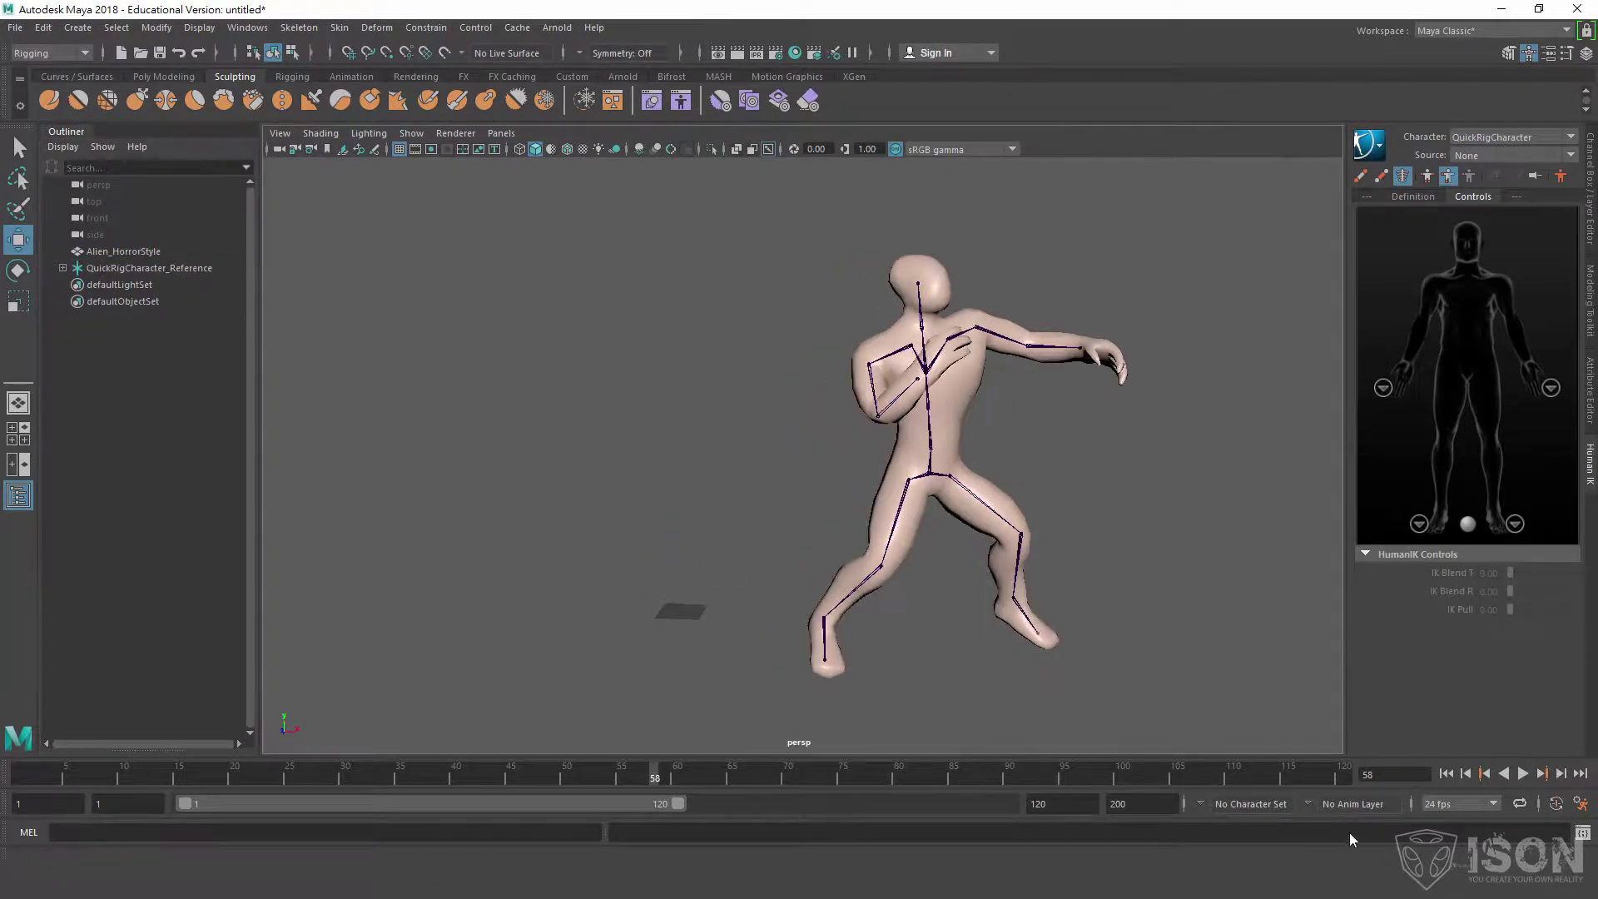
Play the baked fight animation from frame 1, stop it partway and view the alien from another side.
click(1483, 774)
click(1484, 775)
click(1523, 775)
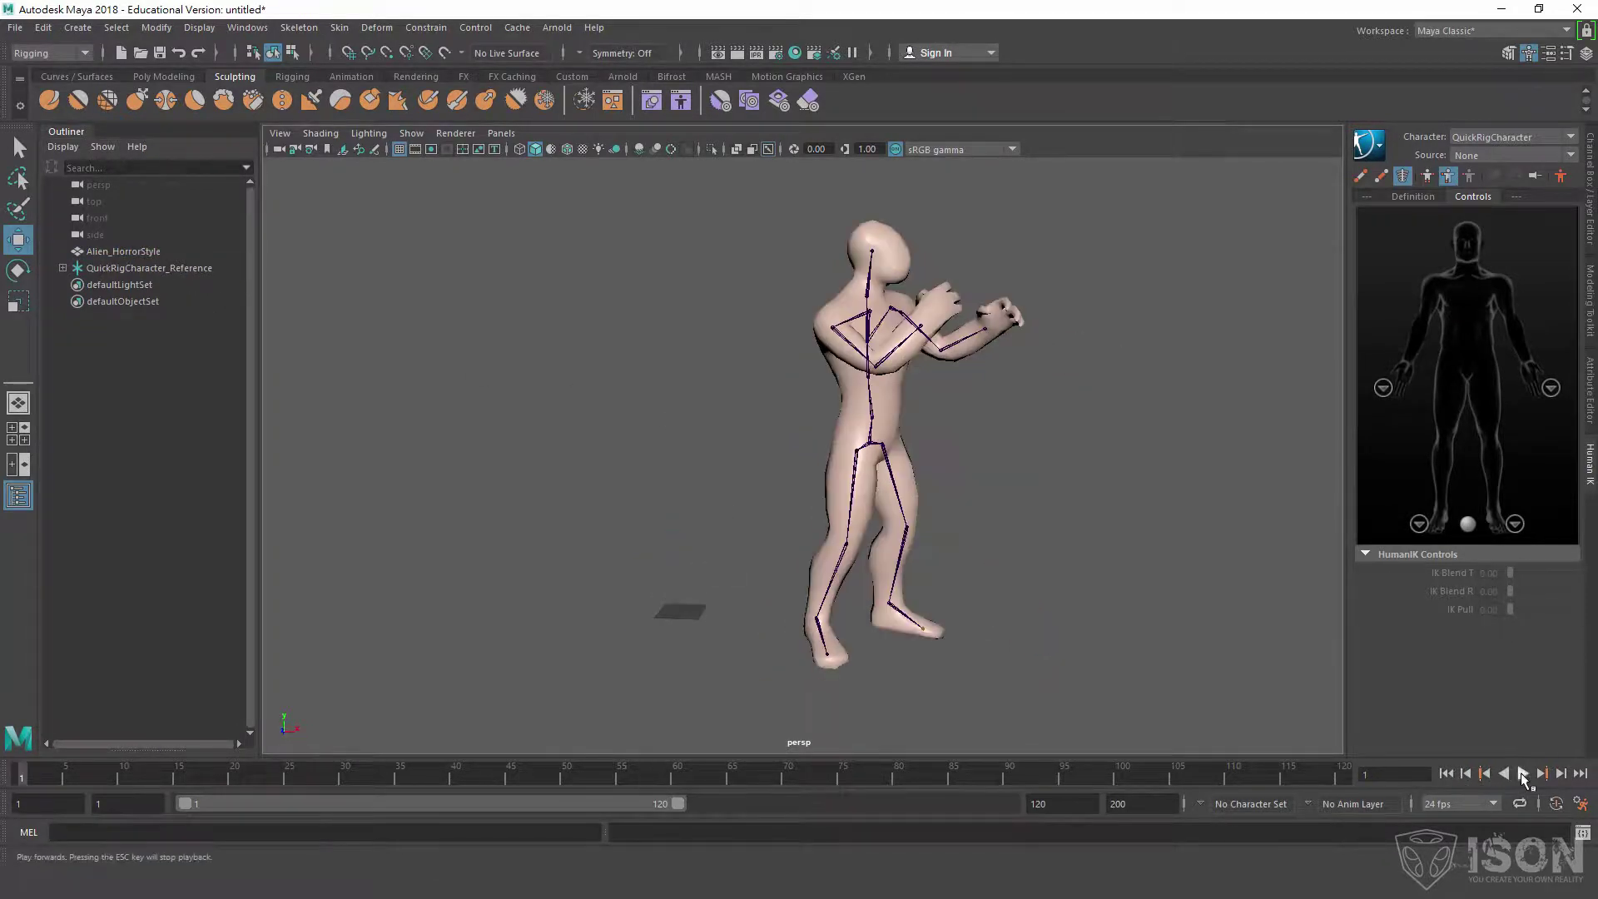
click(1523, 775)
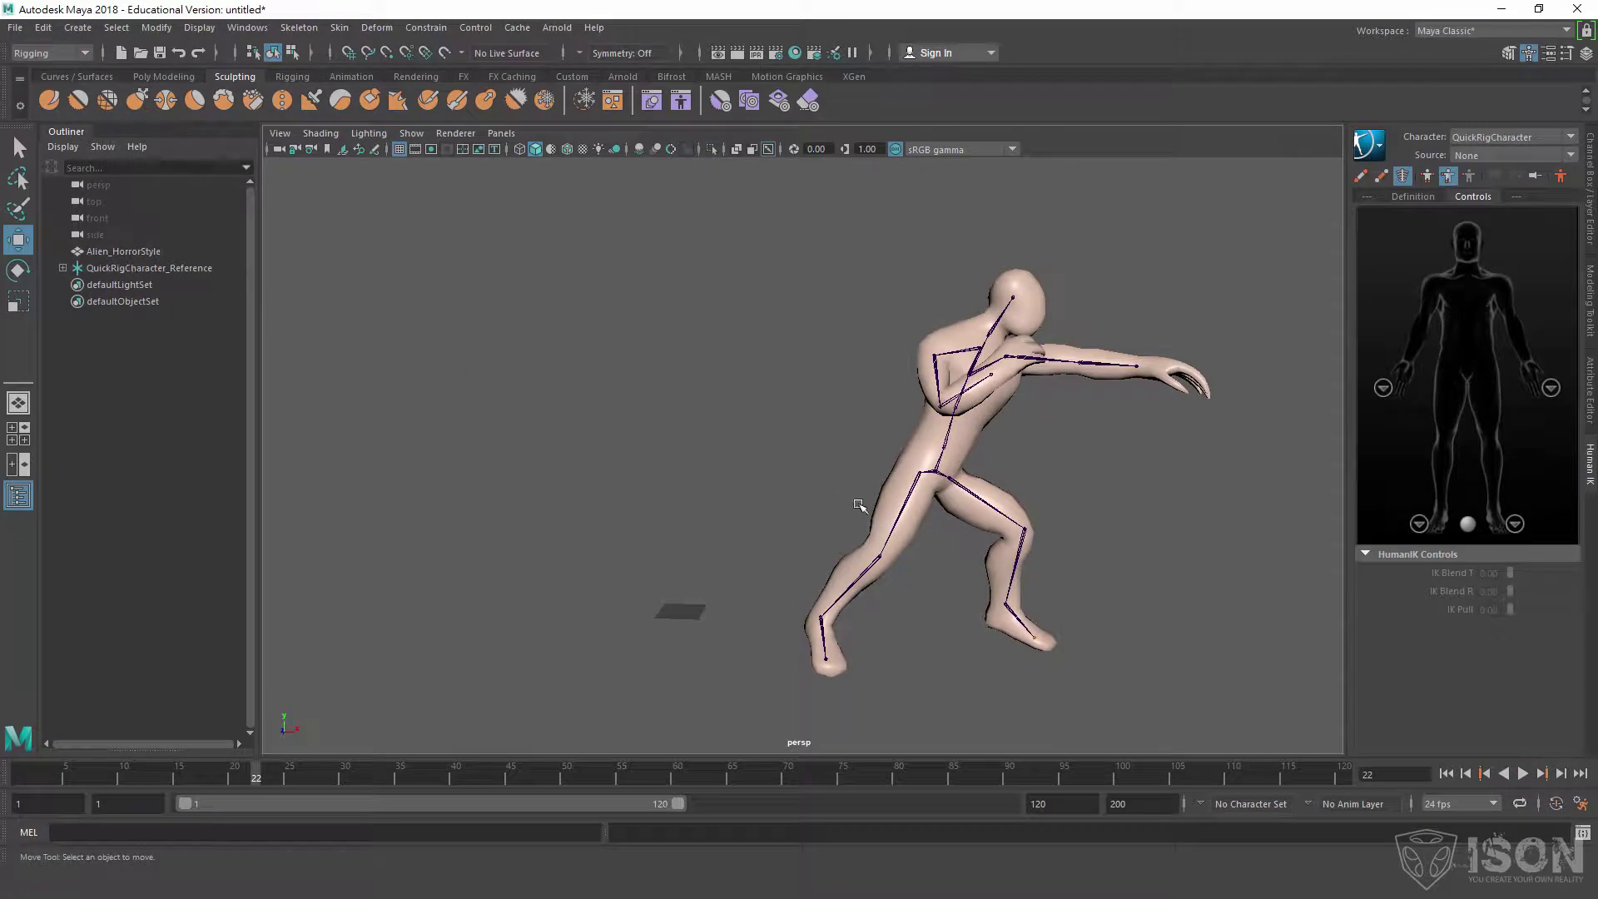
alt+drag(764, 518, 236, 738)
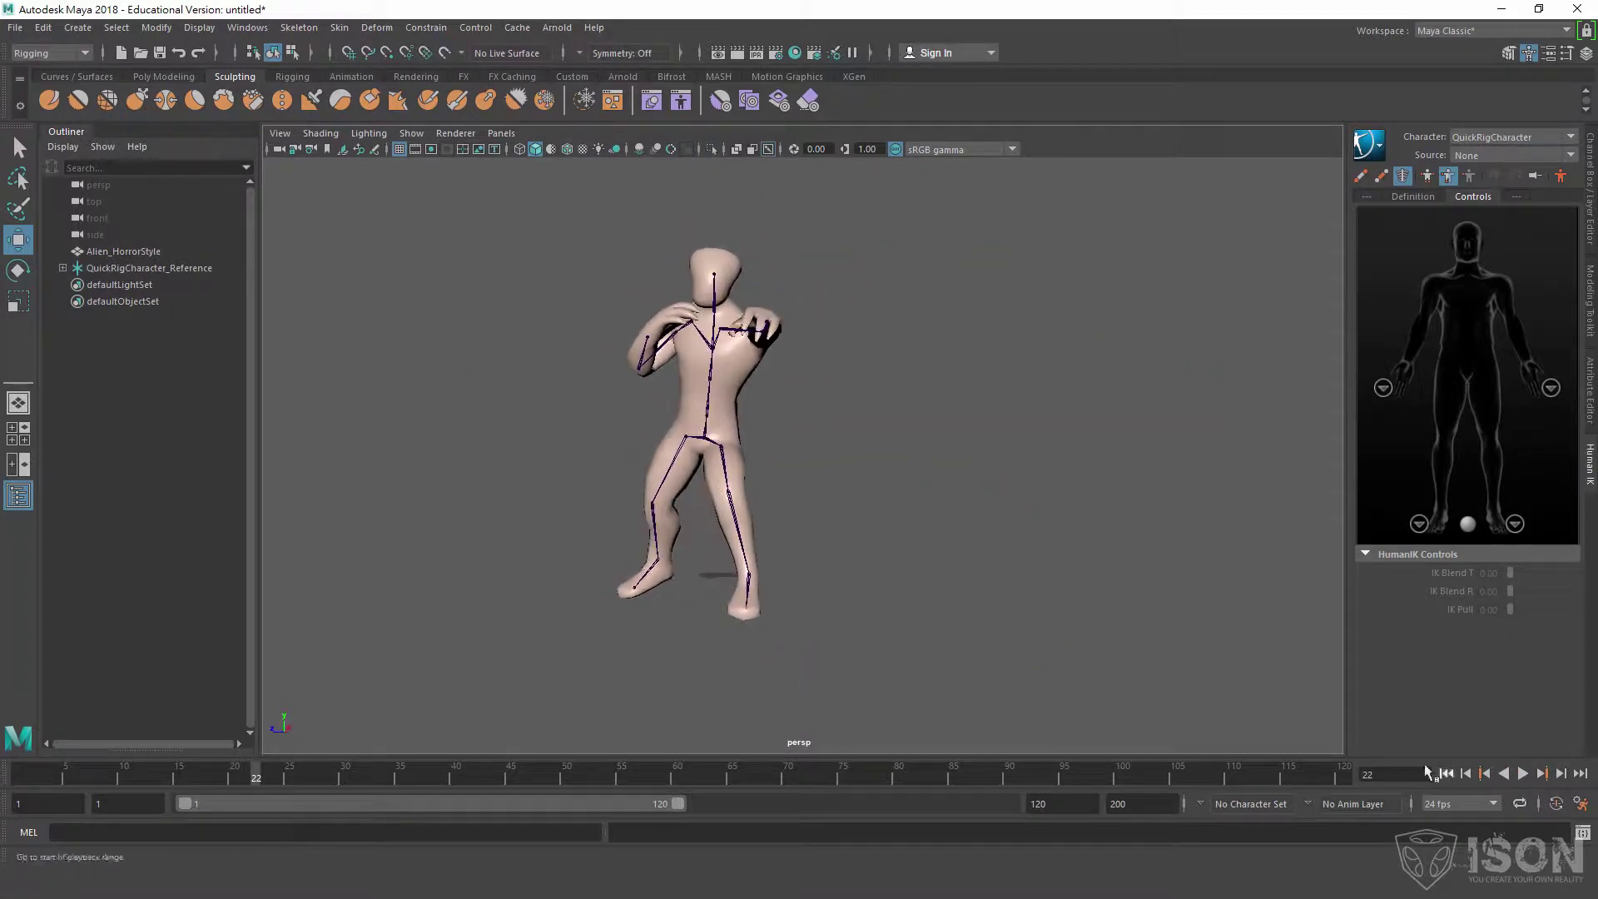
Inspect the Alien_HorrorStyle mesh and the QuickRigCharacter_Reference skeleton, and replay the fight animation from the start.
click(150, 253)
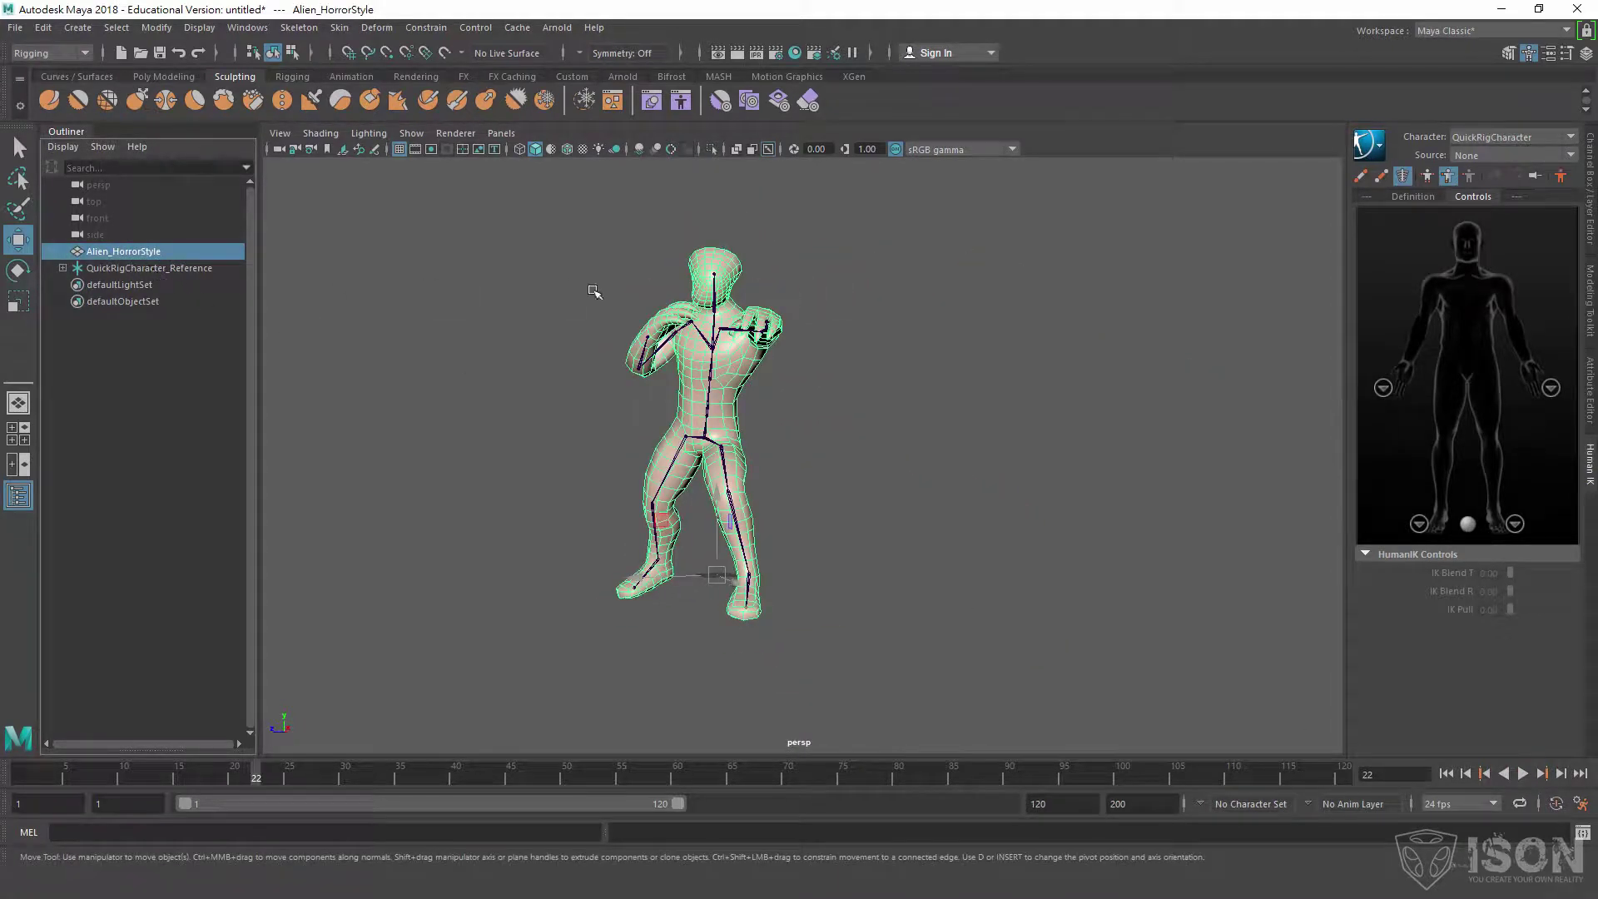
click(132, 268)
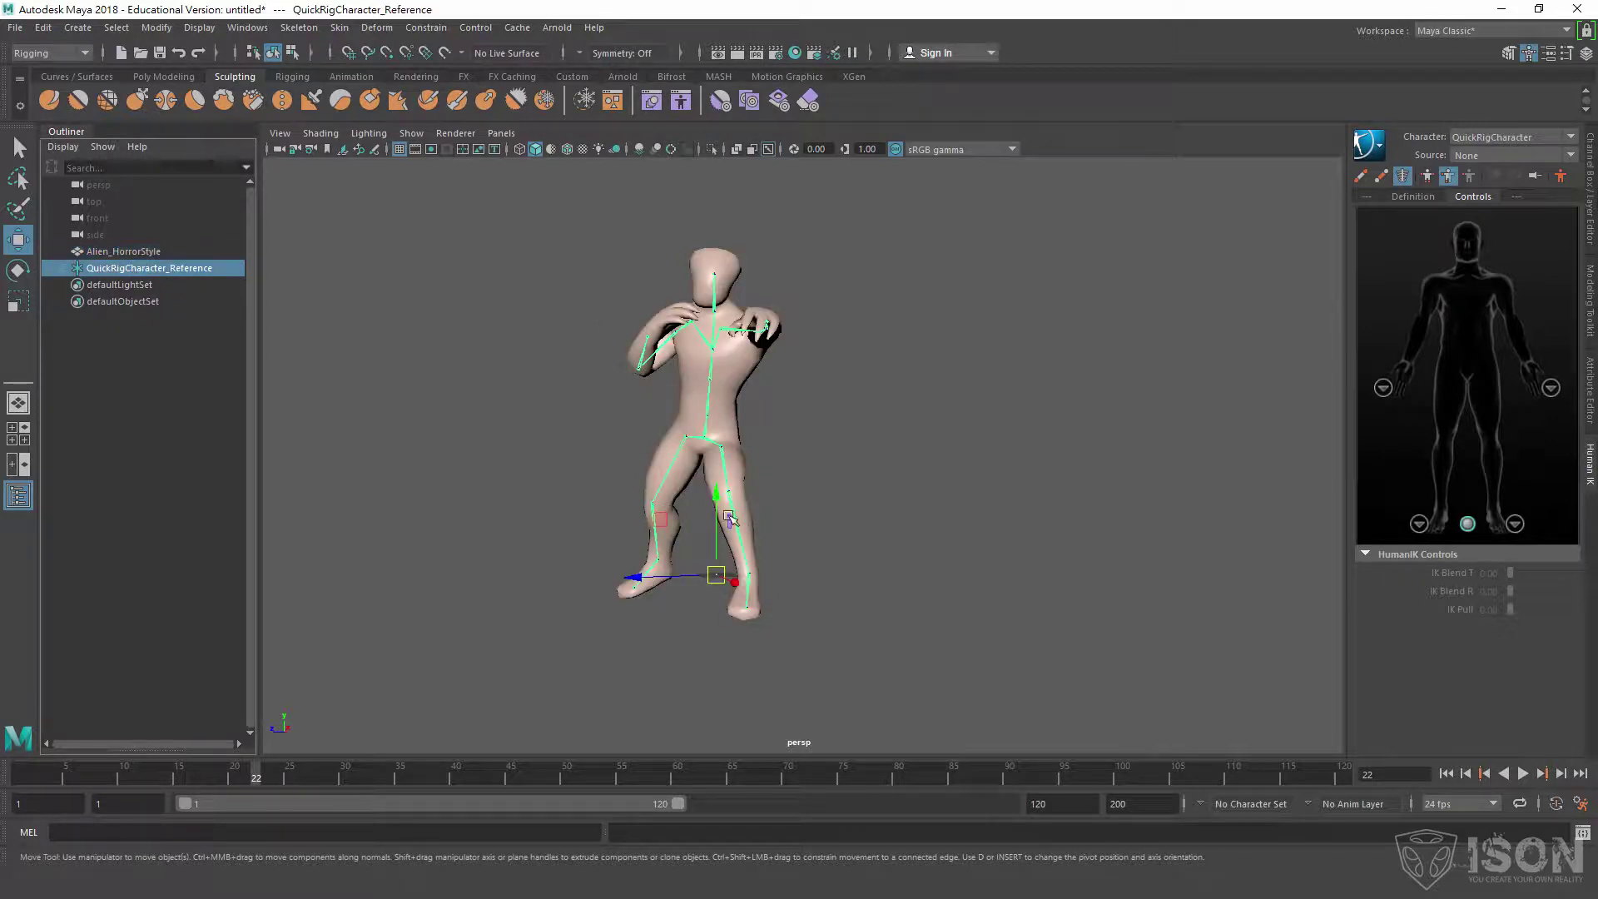
alt+drag(477, 384, 548, 407)
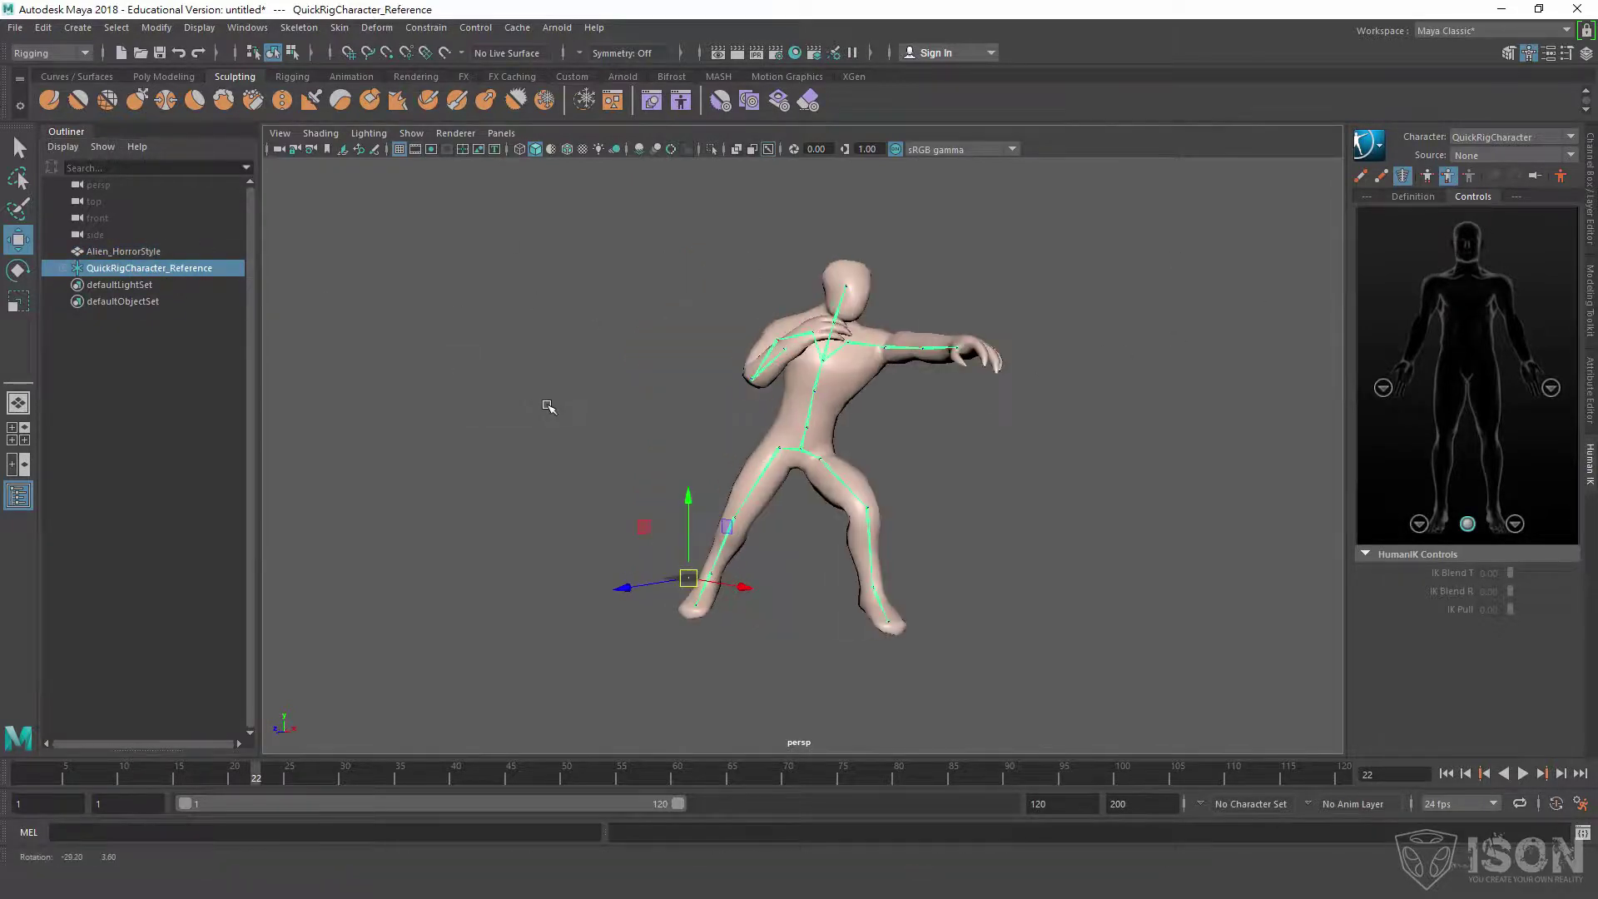
click(1446, 773)
click(1524, 774)
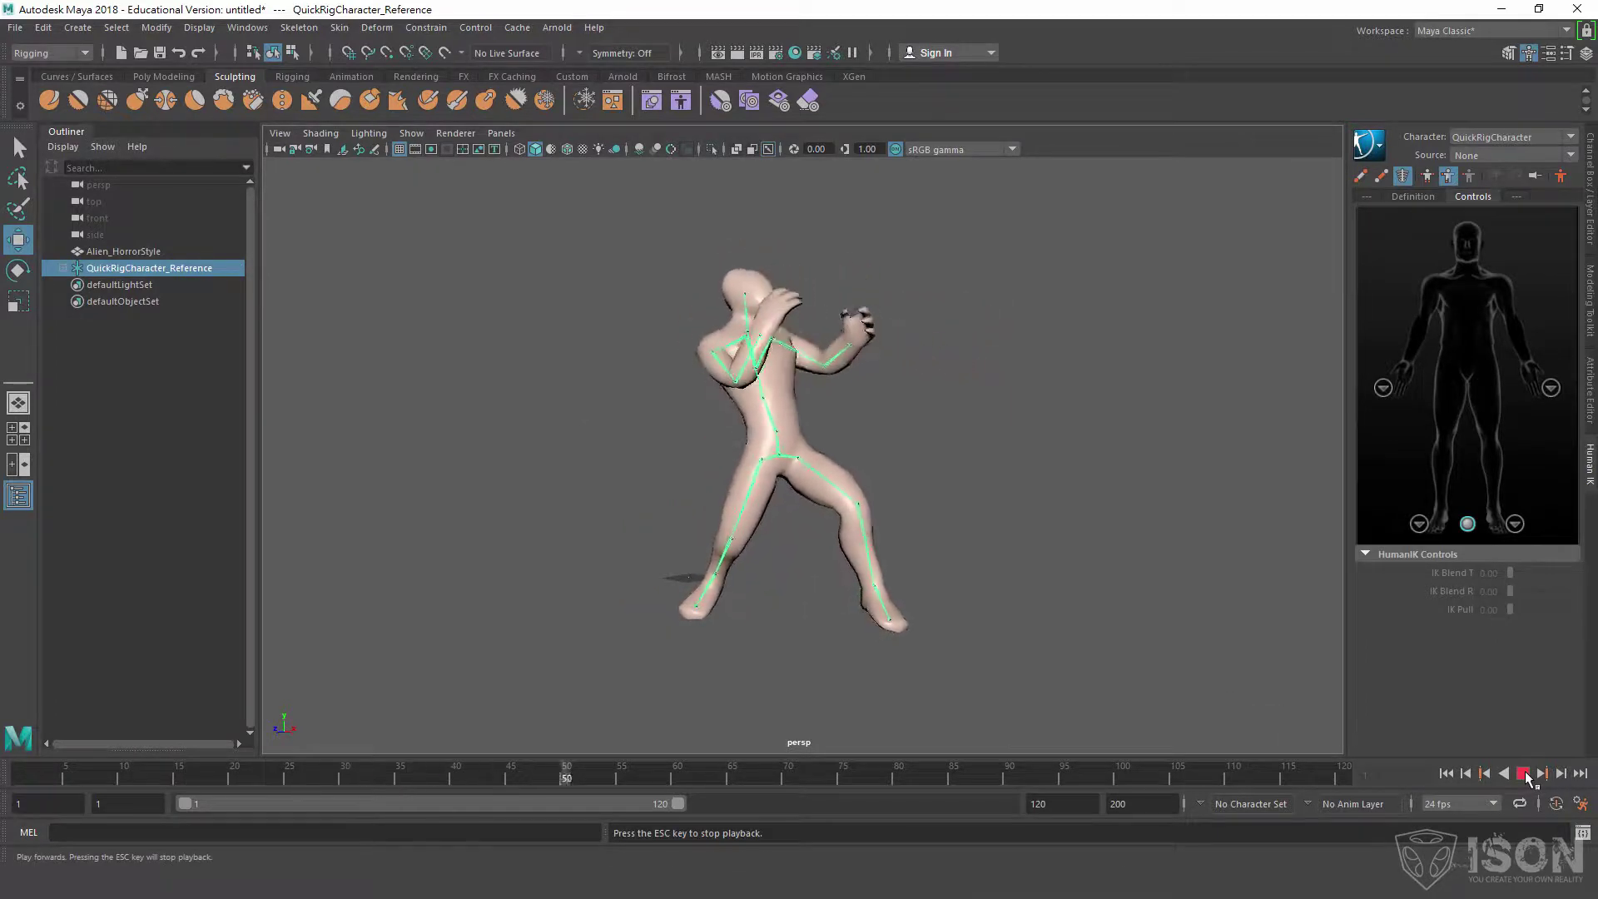
click(1524, 774)
Select the alien's spine joint to check its baked keyframes, and scrub the animation through frame 48 to frame 17.
click(1024, 527)
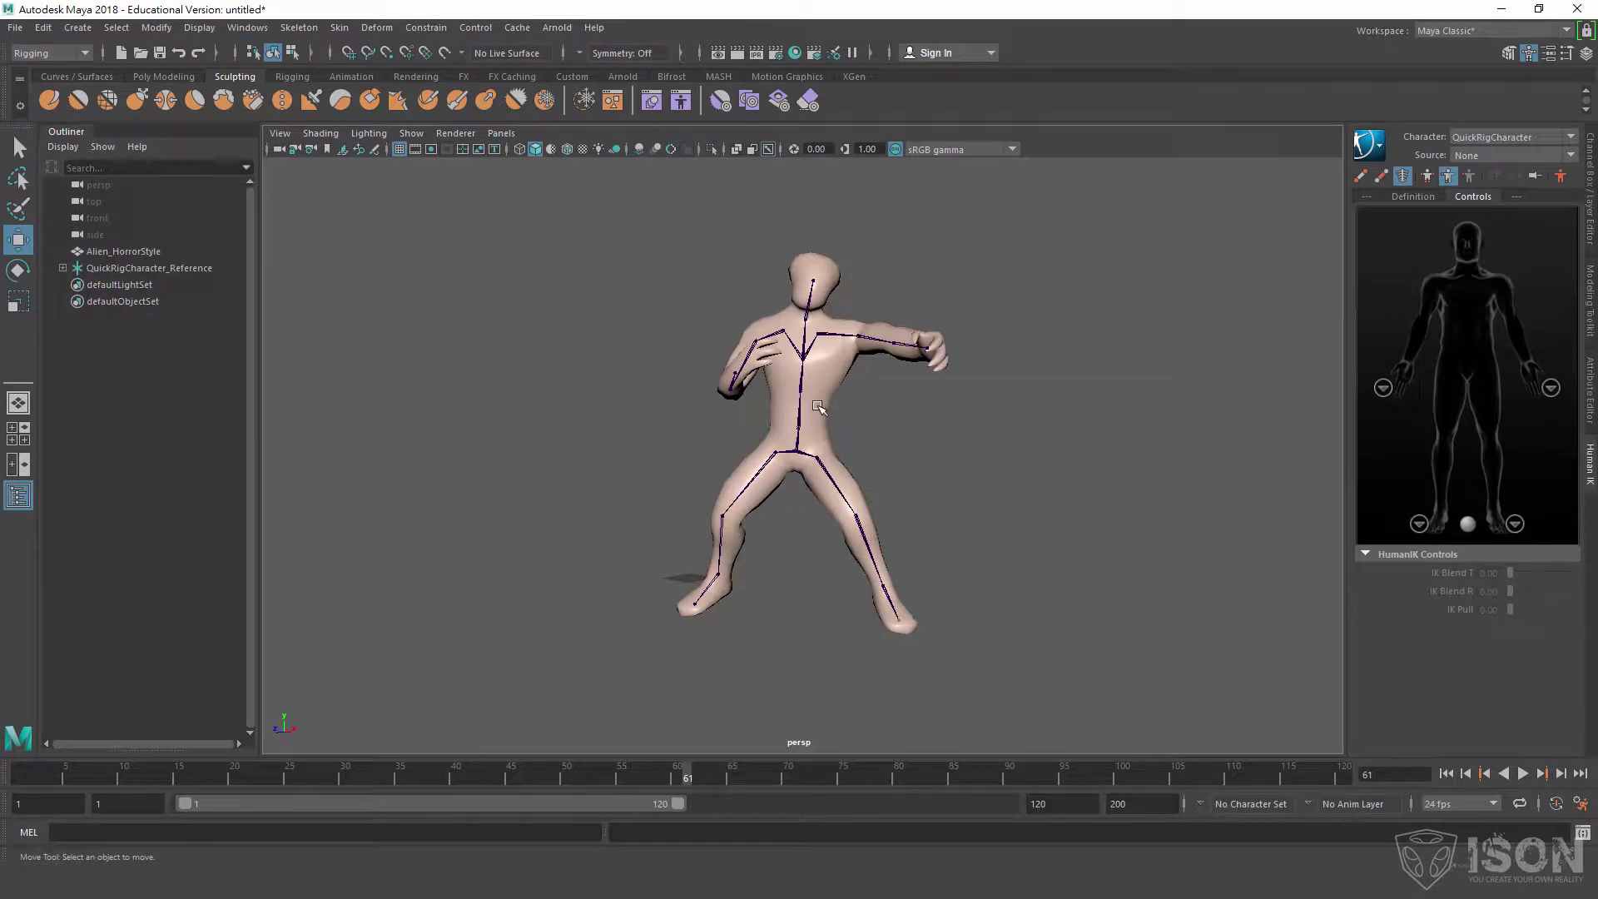
click(818, 407)
drag(442, 781, 542, 778)
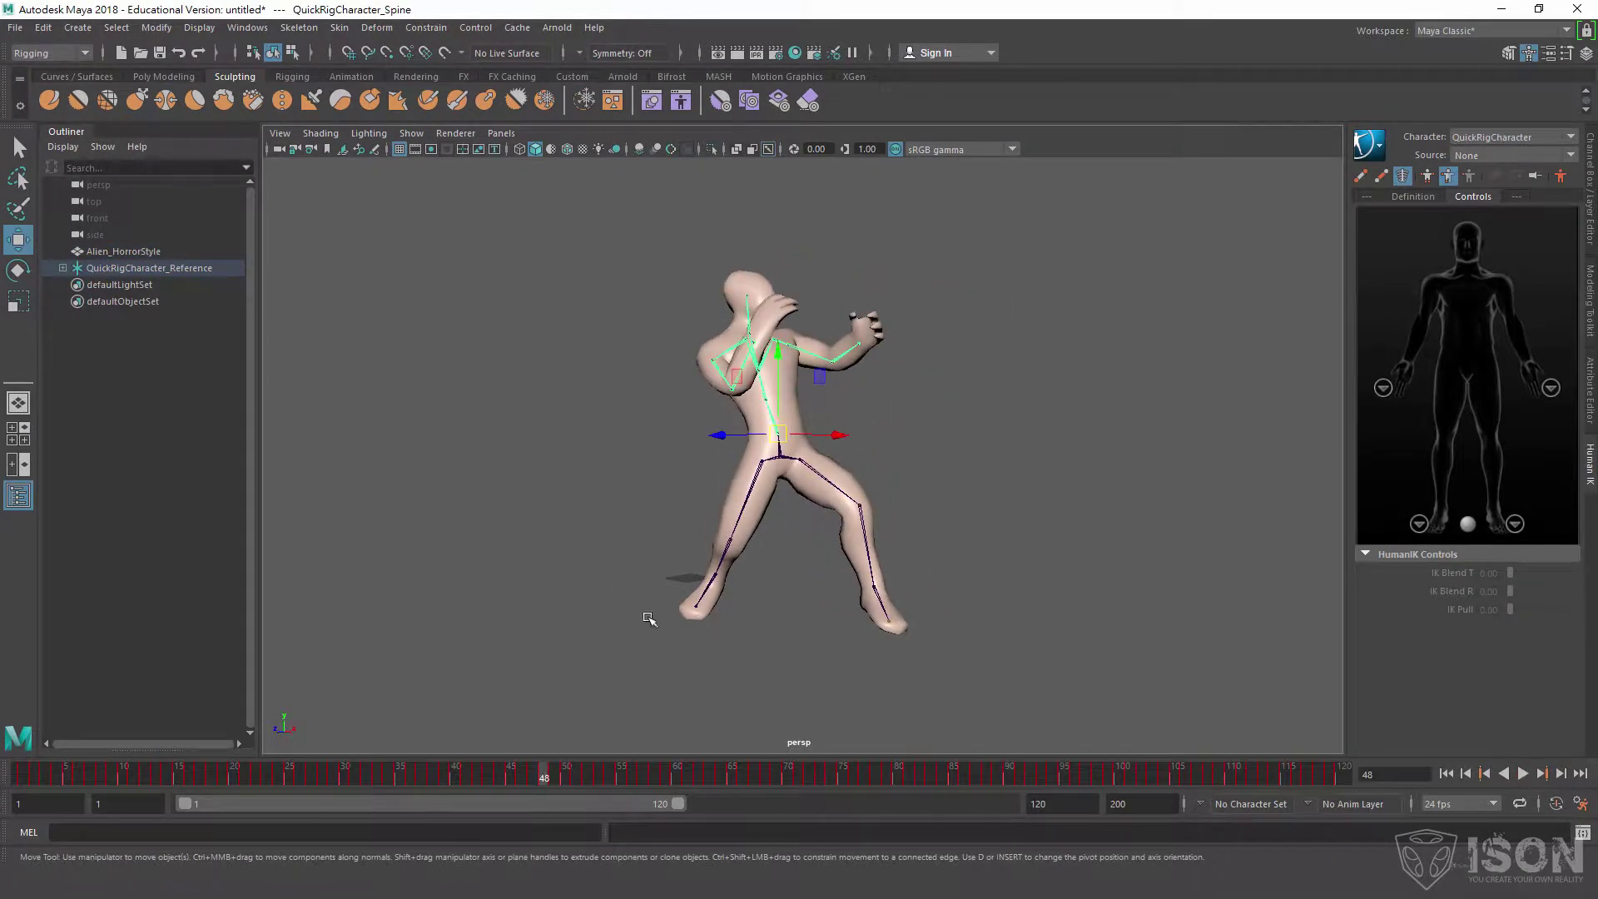
click(200, 775)
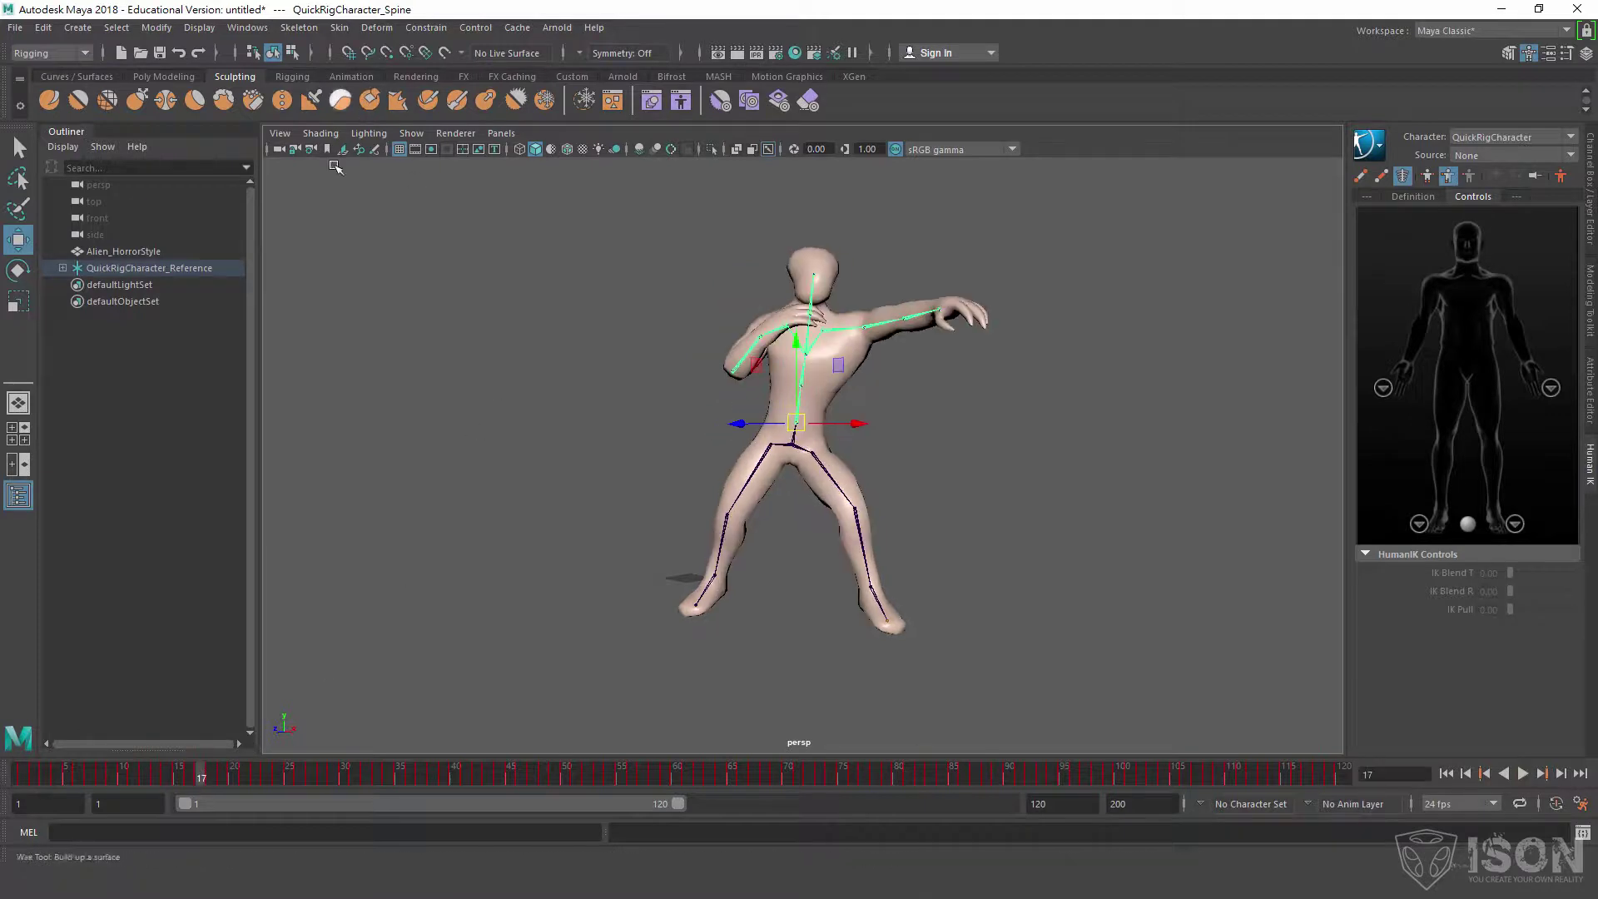
Open the Quick Rig tool for QuickRigCharacter beside the posed alien.
click(293, 75)
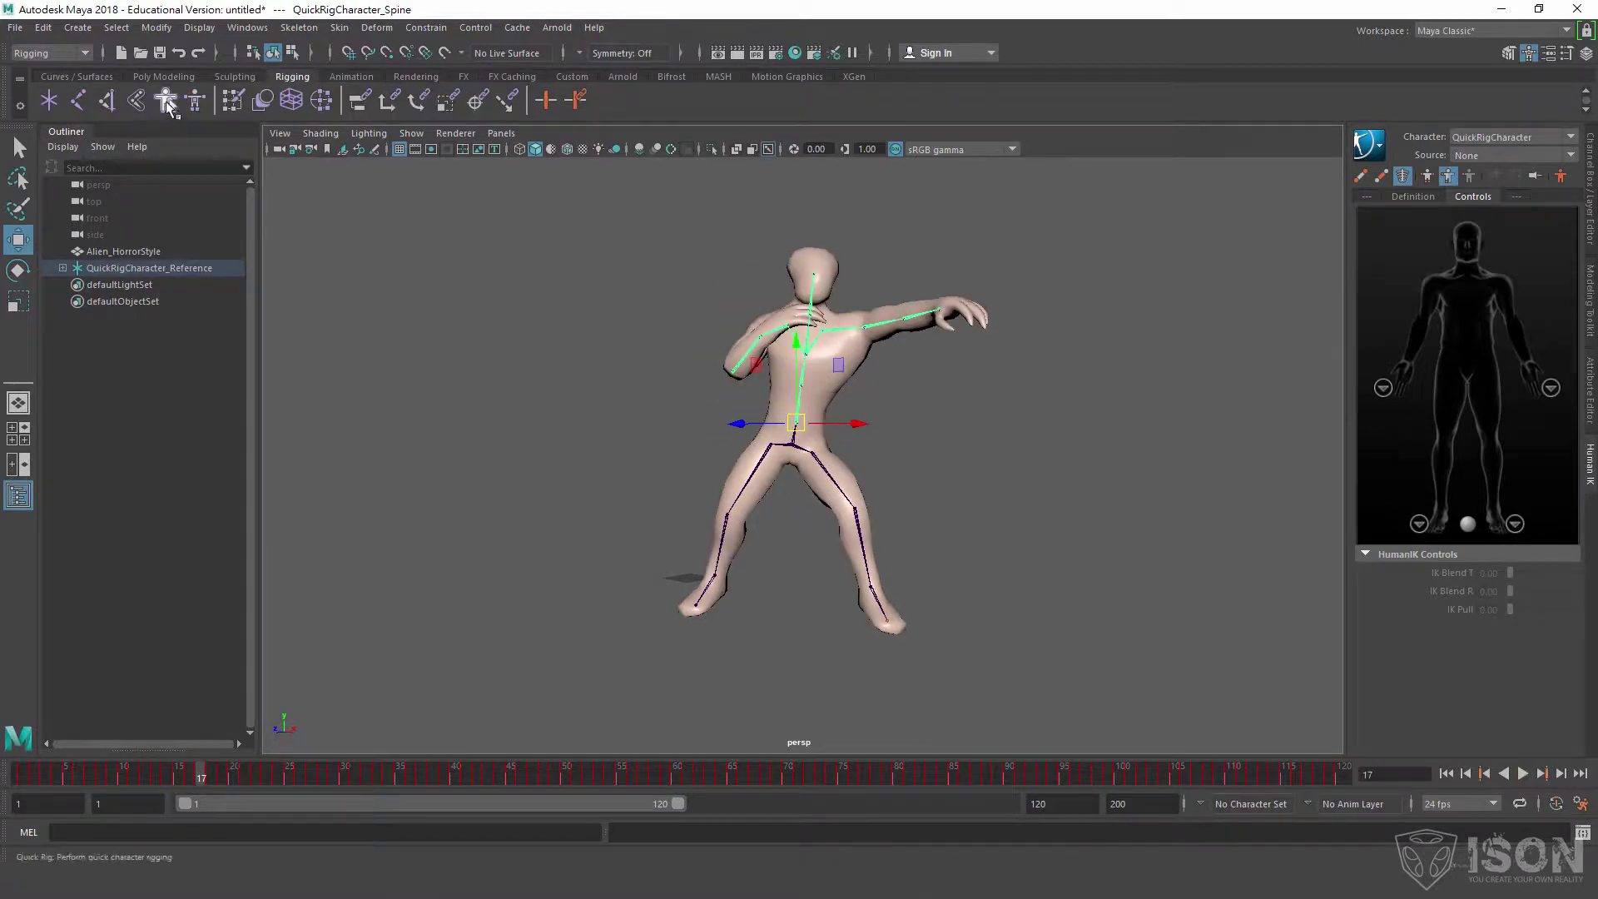
click(166, 100)
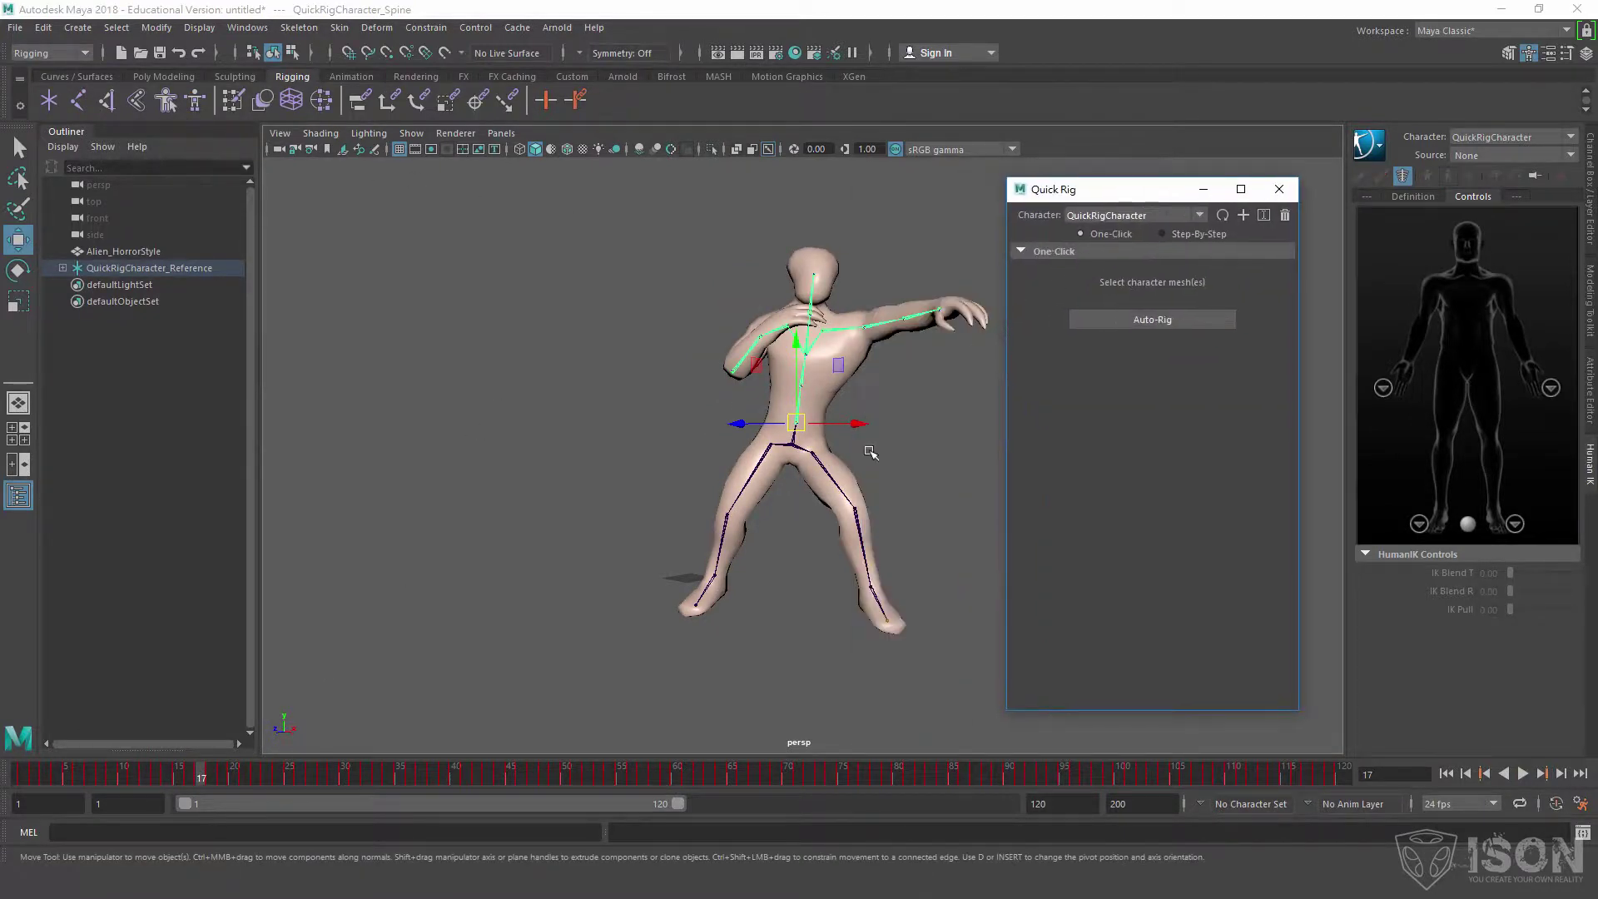
alt+drag(700, 475, 733, 436)
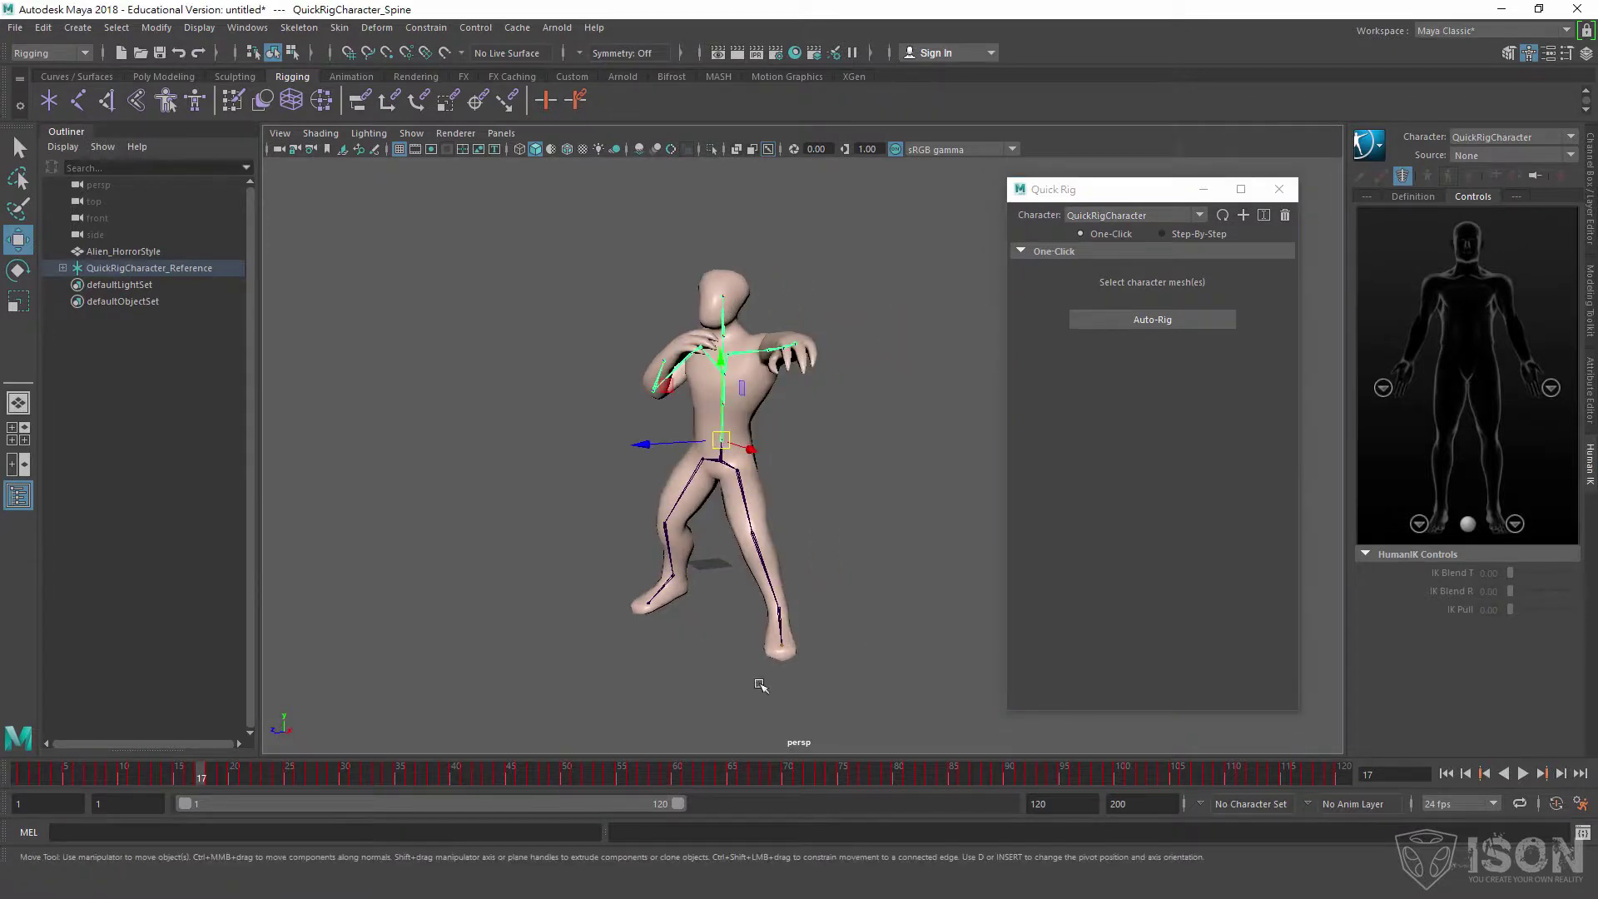